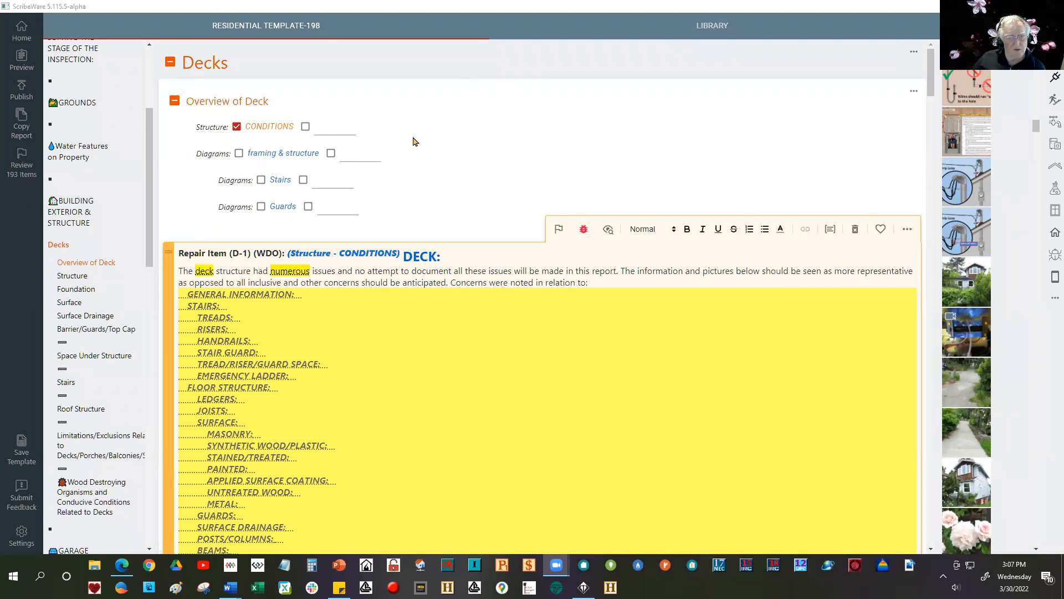
Step: Deselect CONDITIONS for Structure in Overview of Deck to remove its repair narrative
{"action": "scroll", "coordinate": [413, 142], "scroll_direction": "down", "scroll_amount": 1}
{"action": "scroll", "coordinate": [413, 142], "scroll_direction": "down", "scroll_amount": 1}
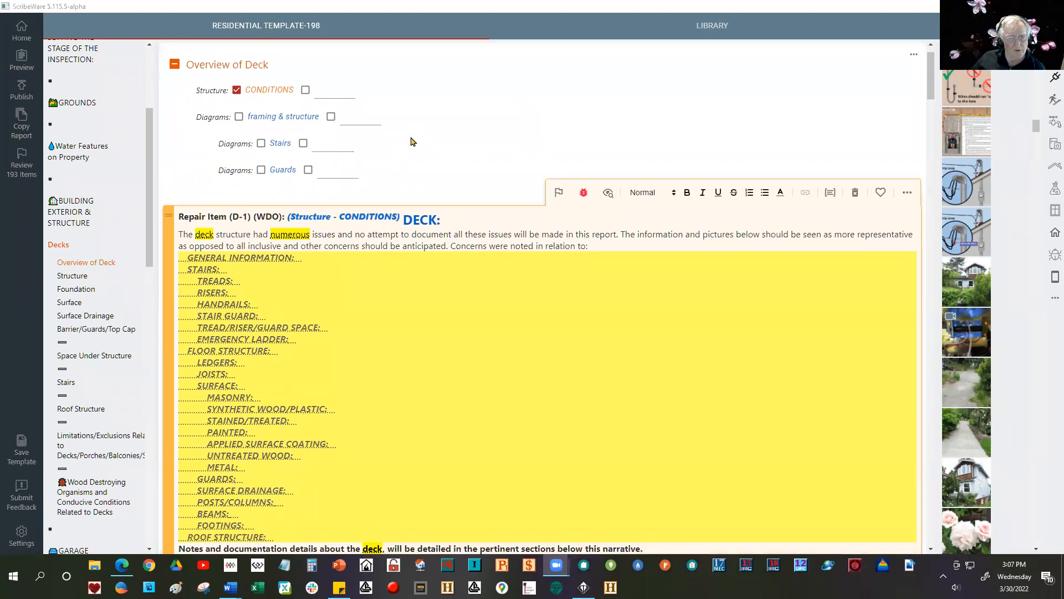
{"action": "scroll", "coordinate": [413, 142], "scroll_direction": "down", "scroll_amount": 1}
{"action": "scroll", "coordinate": [404, 108], "scroll_direction": "up", "scroll_amount": 2}
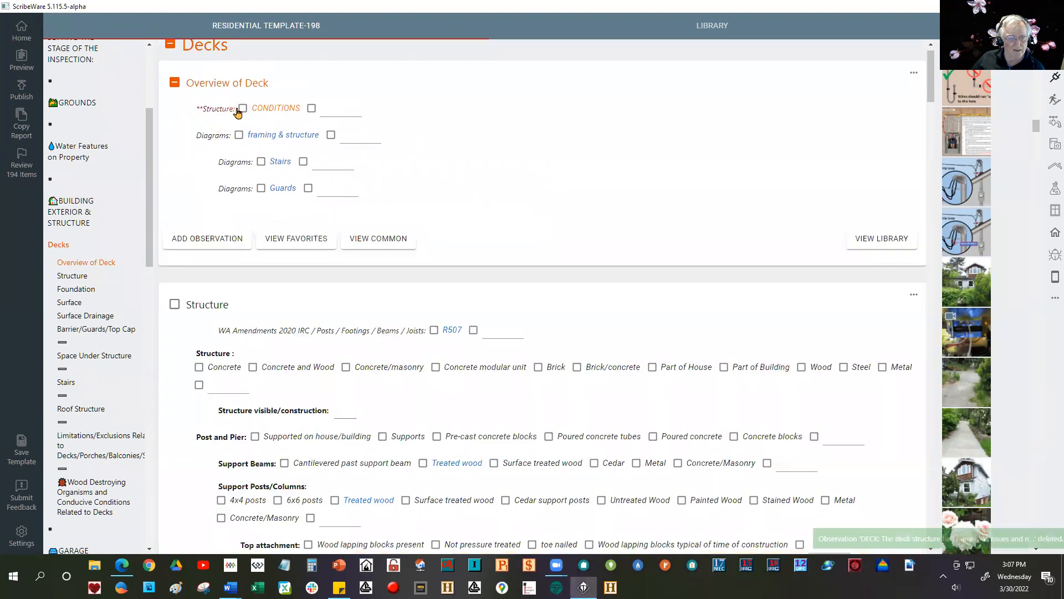
{"action": "left_click", "coordinate": [237, 109]}
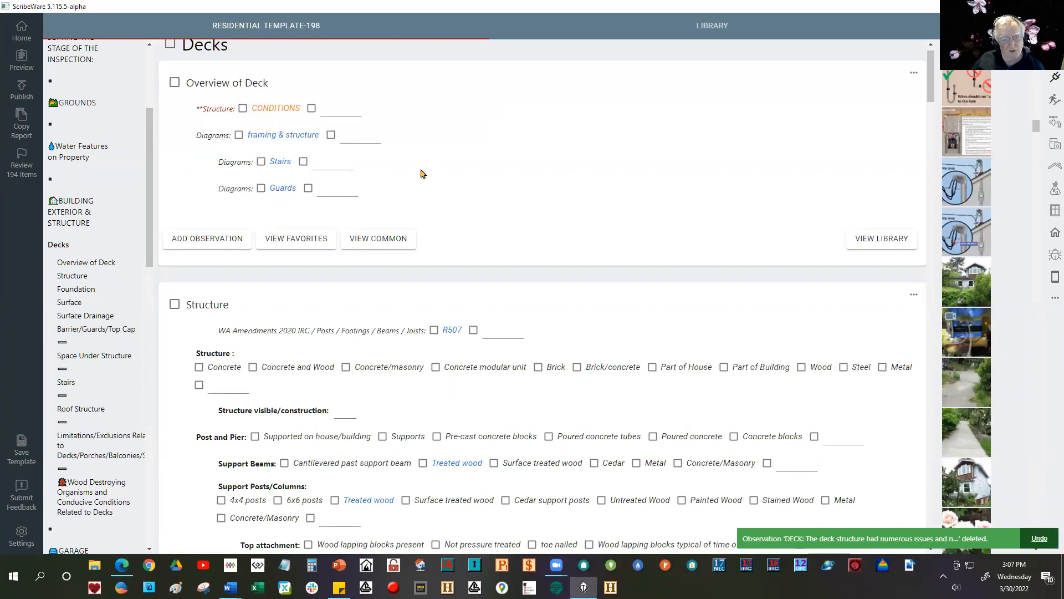
Step: Mark Concrete as the material in the deck's Structure section and clear it again
{"action": "scroll", "coordinate": [336, 288], "scroll_direction": "down", "scroll_amount": 3}
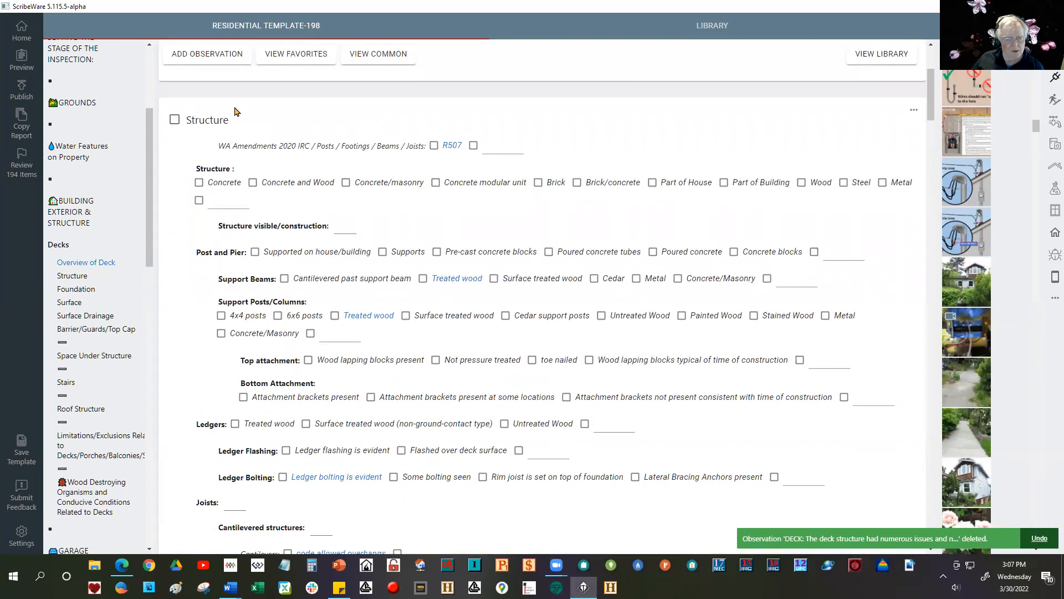
{"action": "scroll", "coordinate": [284, 237], "scroll_direction": "down", "scroll_amount": 3}
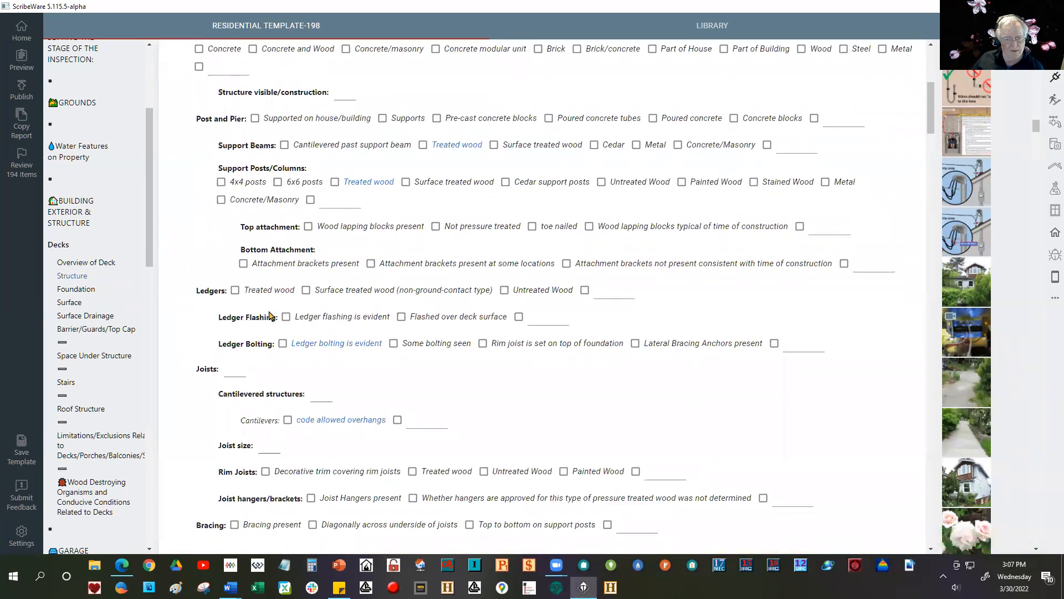
{"action": "scroll", "coordinate": [388, 221], "scroll_direction": "up", "scroll_amount": 5}
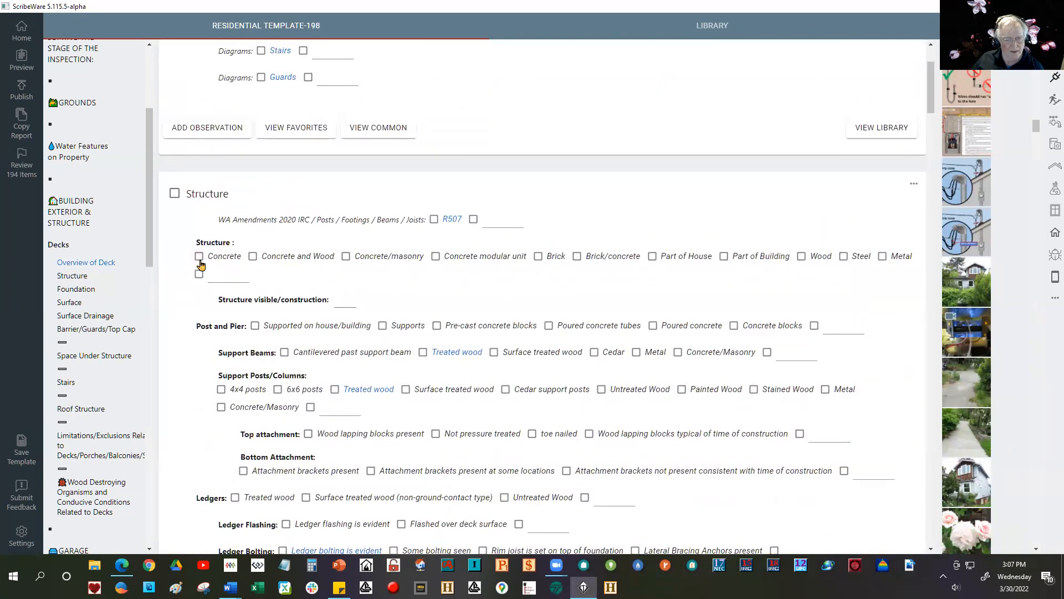
{"action": "left_click", "coordinate": [199, 256]}
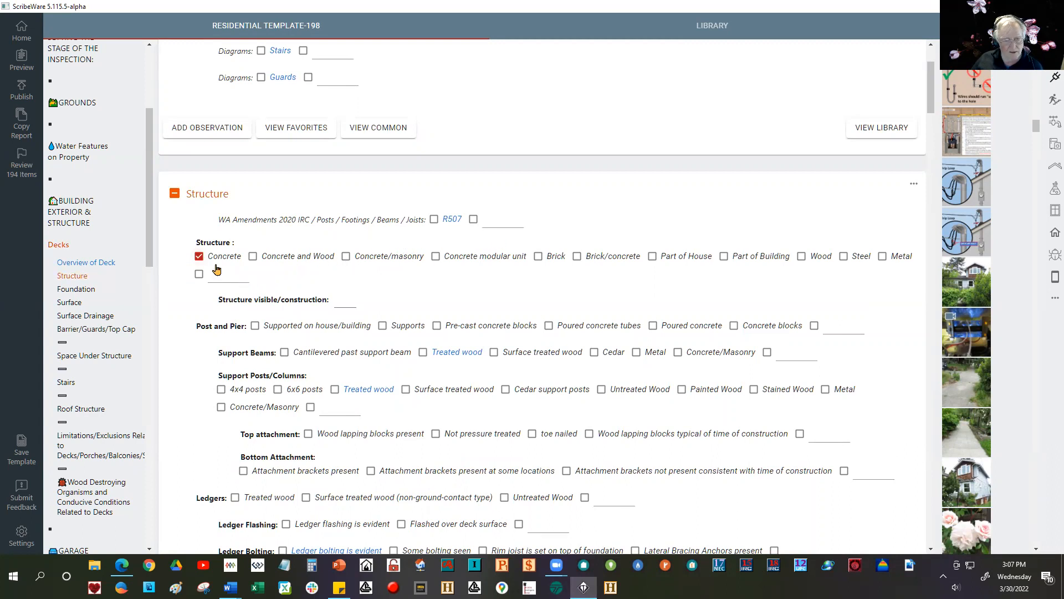
{"action": "left_click", "coordinate": [199, 256]}
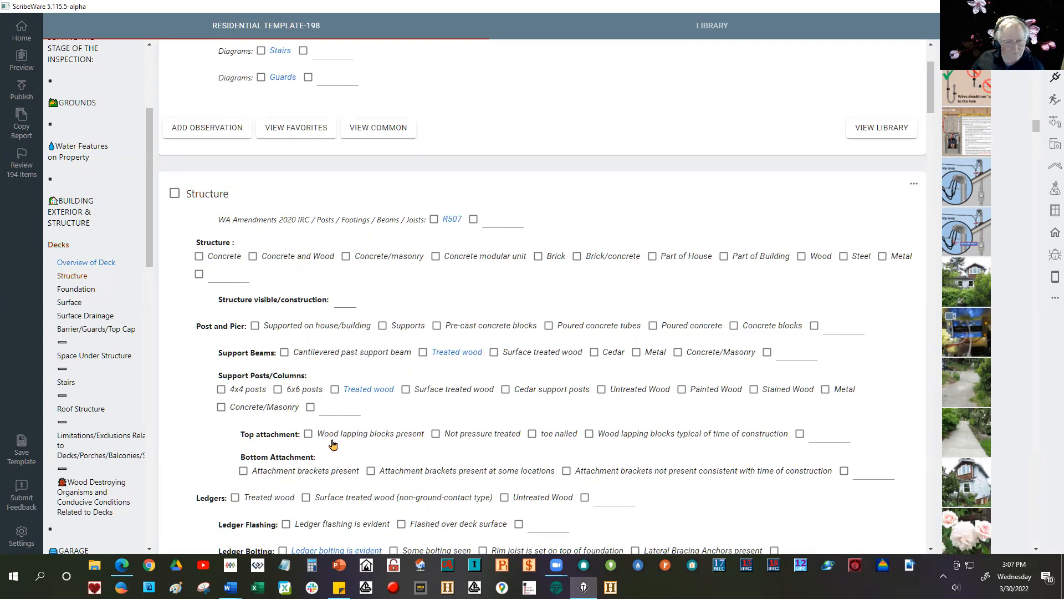
Step: Review the Decks checklist from Structure through Surface Drainage and Barrier/Guards/Top Cap to the Stairs section
{"action": "scroll", "coordinate": [324, 444], "scroll_direction": "down", "scroll_amount": 2}
{"action": "scroll", "coordinate": [321, 446], "scroll_direction": "down", "scroll_amount": 3}
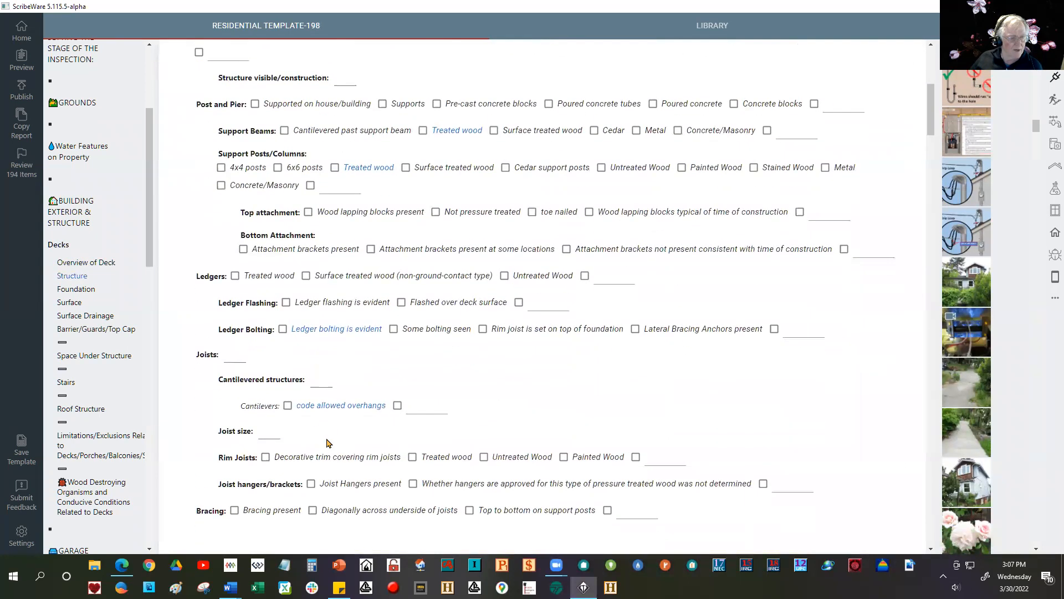
{"action": "scroll", "coordinate": [331, 440], "scroll_direction": "down", "scroll_amount": 2}
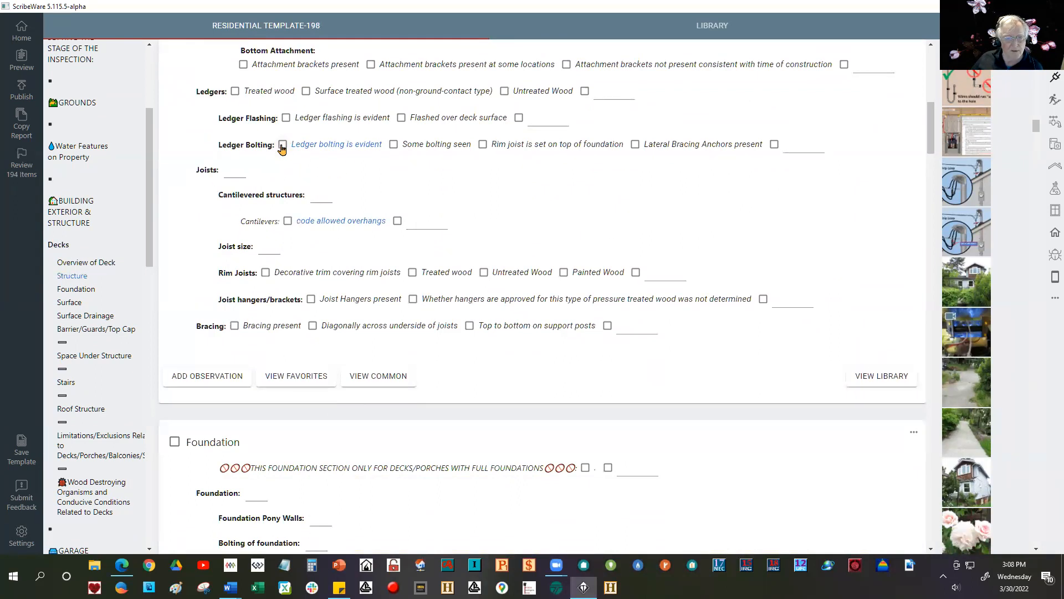
{"action": "scroll", "coordinate": [410, 202], "scroll_direction": "up", "scroll_amount": 2}
{"action": "scroll", "coordinate": [428, 193], "scroll_direction": "up", "scroll_amount": 7}
{"action": "scroll", "coordinate": [440, 208], "scroll_direction": "down", "scroll_amount": 6}
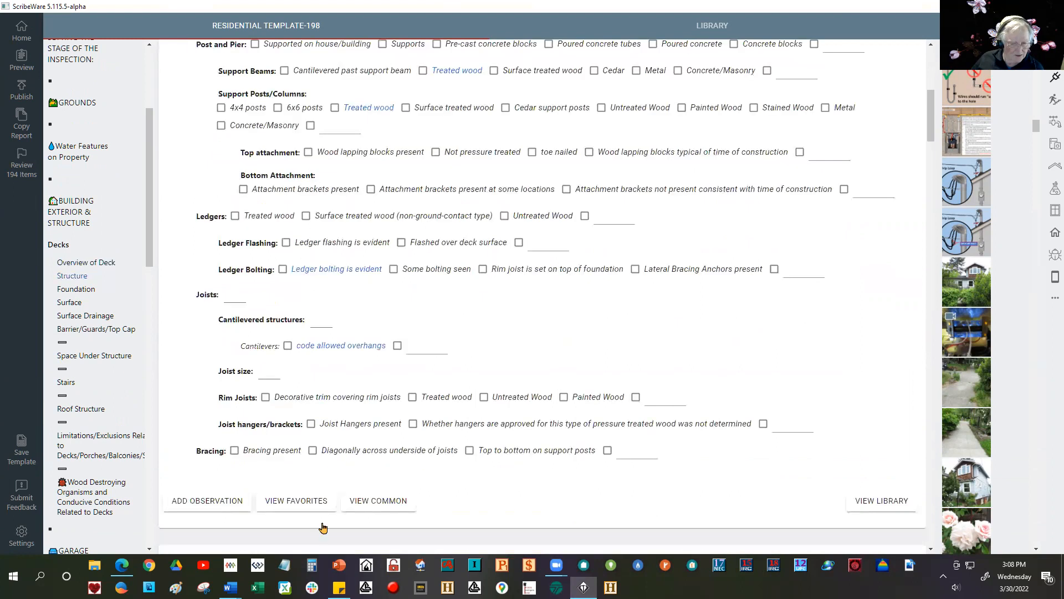
{"action": "scroll", "coordinate": [323, 527], "scroll_direction": "down", "scroll_amount": 1}
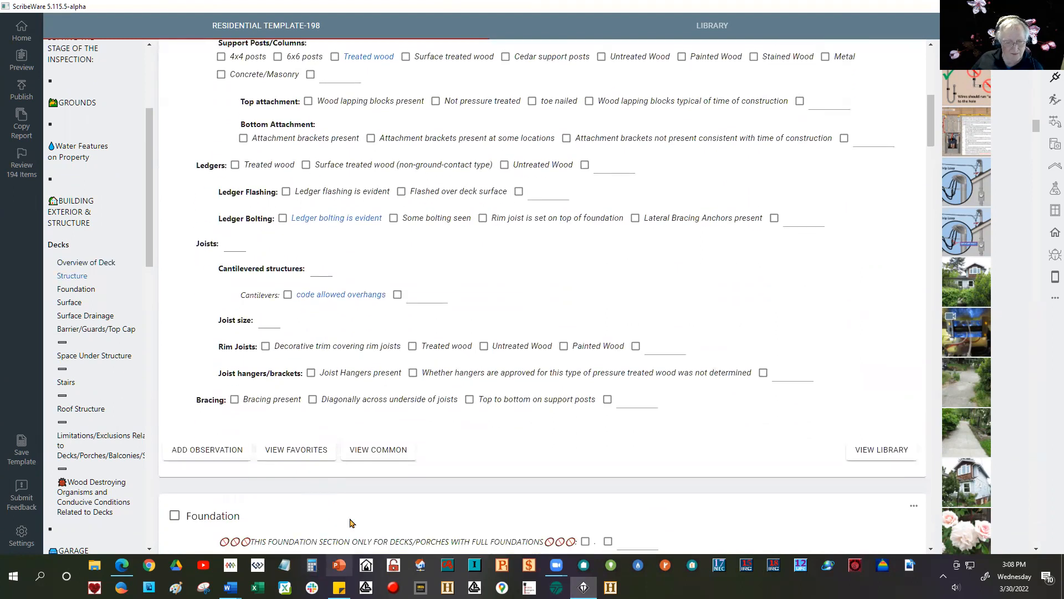
{"action": "scroll", "coordinate": [352, 522], "scroll_direction": "down", "scroll_amount": 12}
{"action": "scroll", "coordinate": [358, 521], "scroll_direction": "down", "scroll_amount": 6}
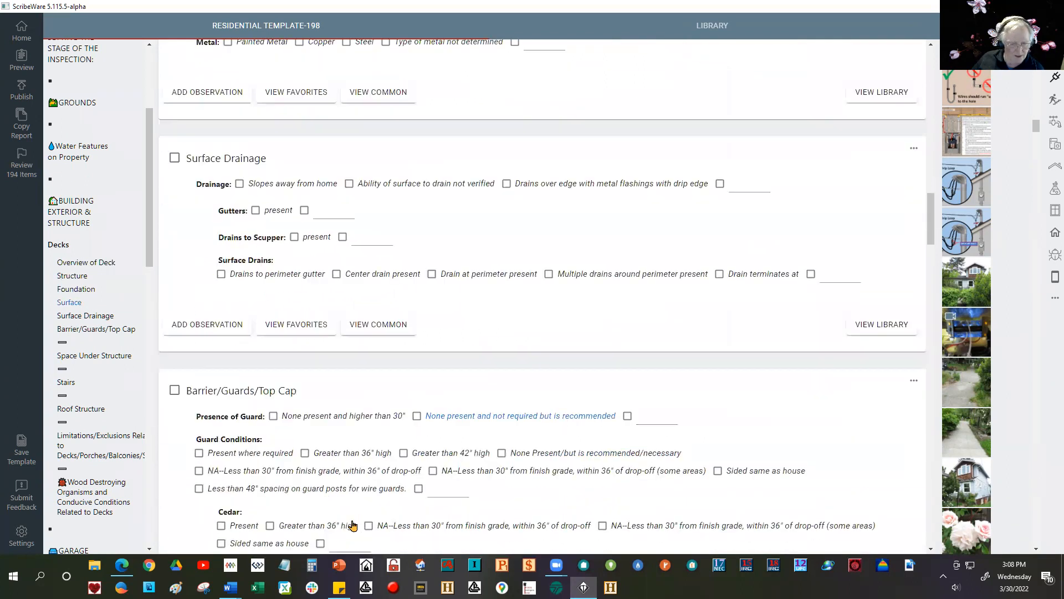
{"action": "scroll", "coordinate": [353, 525], "scroll_direction": "down", "scroll_amount": 1}
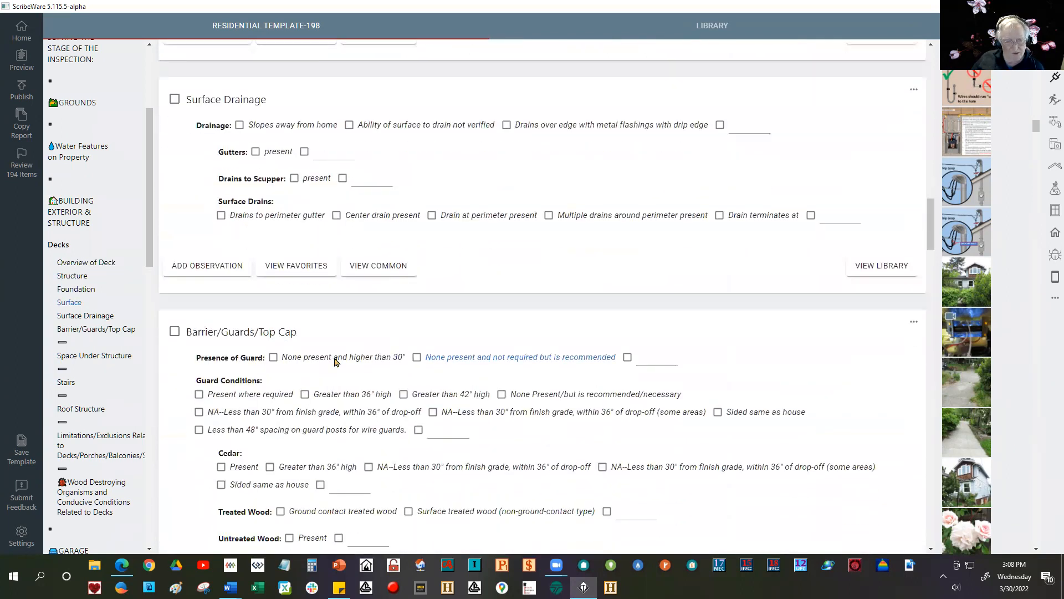
{"action": "scroll", "coordinate": [336, 362], "scroll_direction": "down", "scroll_amount": 9}
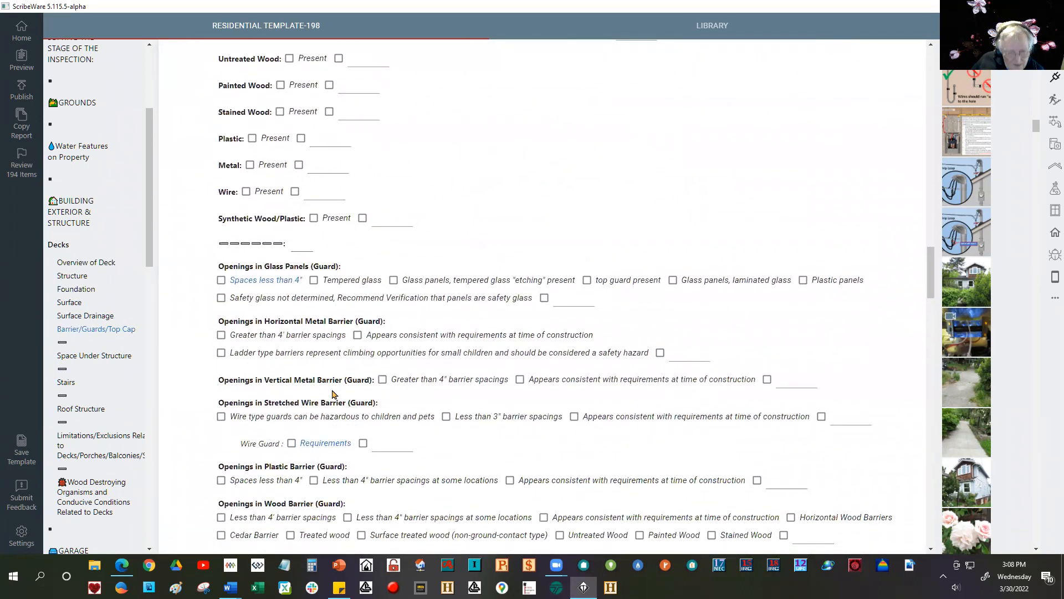
{"action": "scroll", "coordinate": [333, 394], "scroll_direction": "down", "scroll_amount": 7}
{"action": "scroll", "coordinate": [327, 401], "scroll_direction": "down", "scroll_amount": 6}
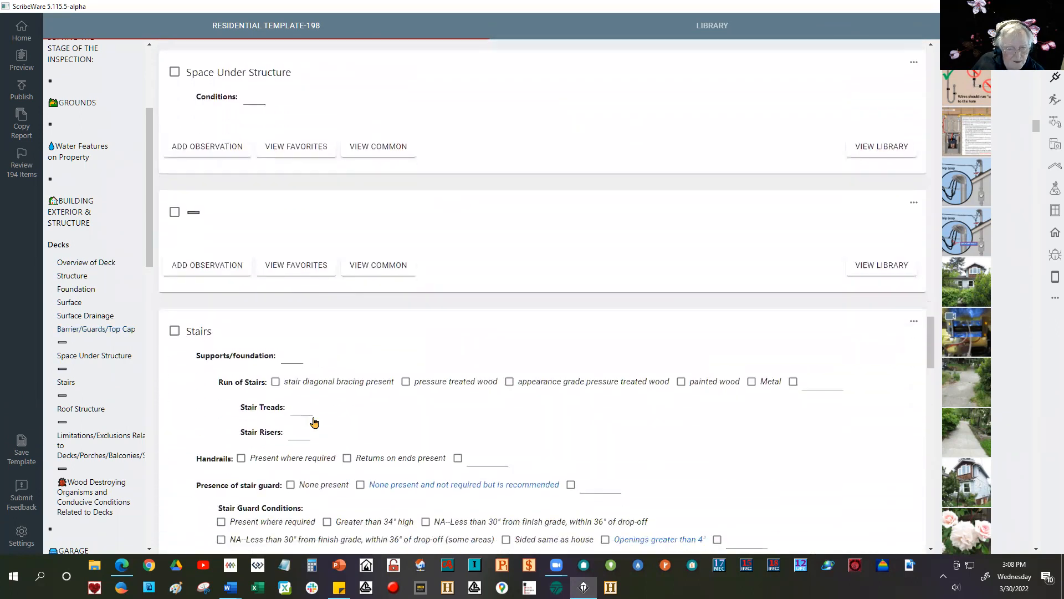
{"action": "scroll", "coordinate": [313, 422], "scroll_direction": "down", "scroll_amount": 5}
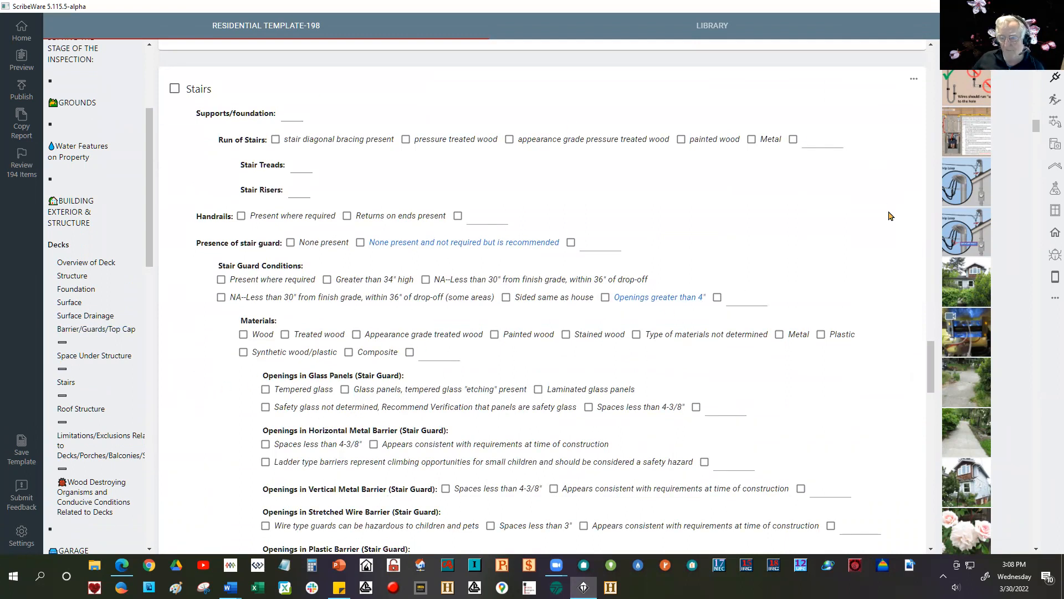
Step: Select CONDITIONS for Structure in Overview of Deck and keep "deck" as the structure named in the narrative's first sentence
{"action": "left_click_drag", "start_coordinate": [933, 286], "coordinate": [931, 58]}
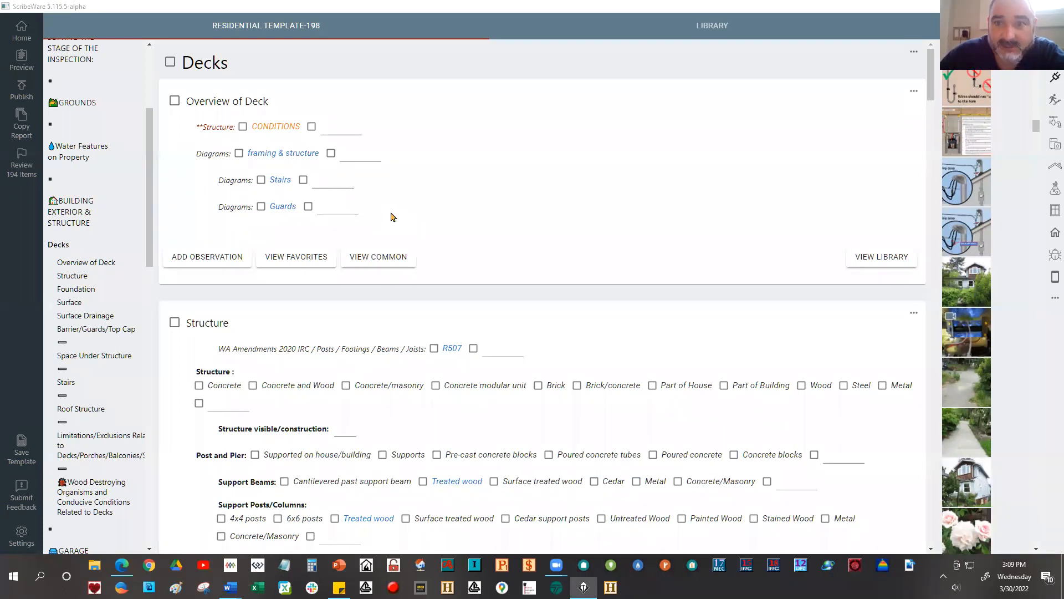
{"action": "left_click", "coordinate": [242, 129]}
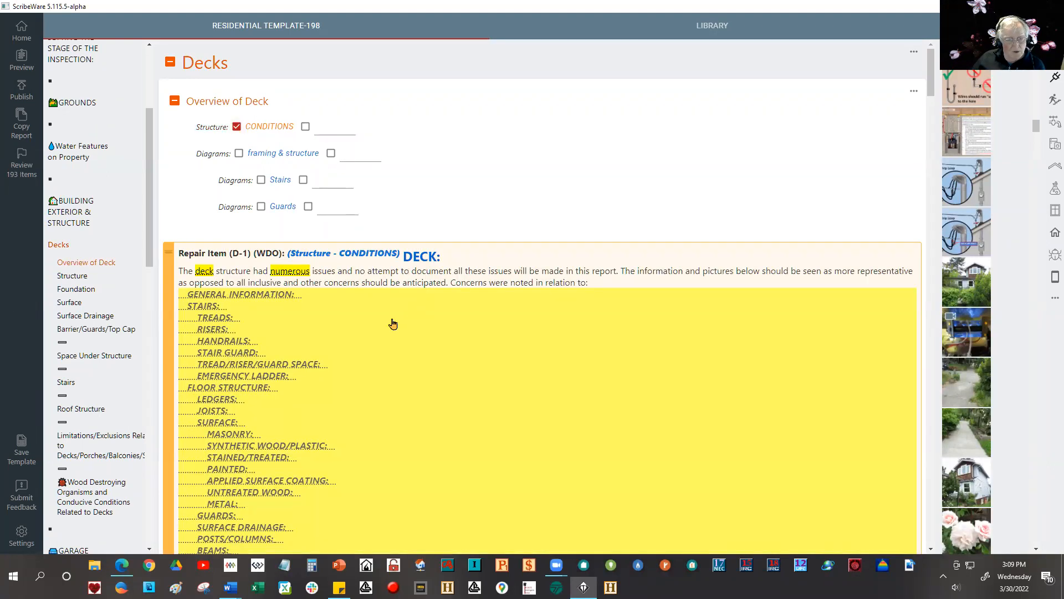
{"action": "scroll", "coordinate": [393, 323], "scroll_direction": "down", "scroll_amount": 5}
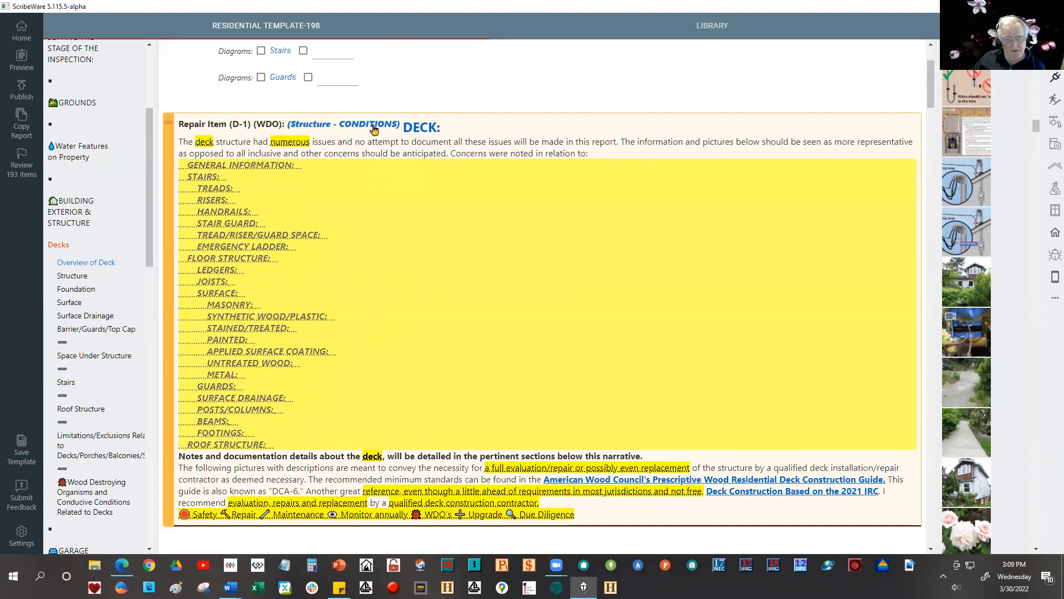
{"action": "left_click", "coordinate": [205, 145]}
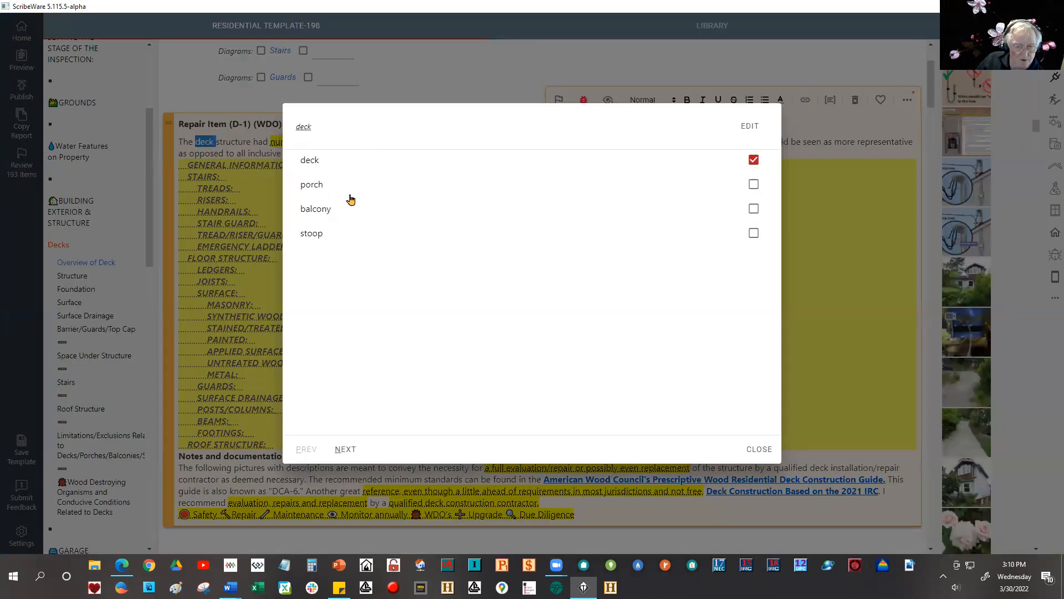
{"action": "left_click", "coordinate": [210, 144]}
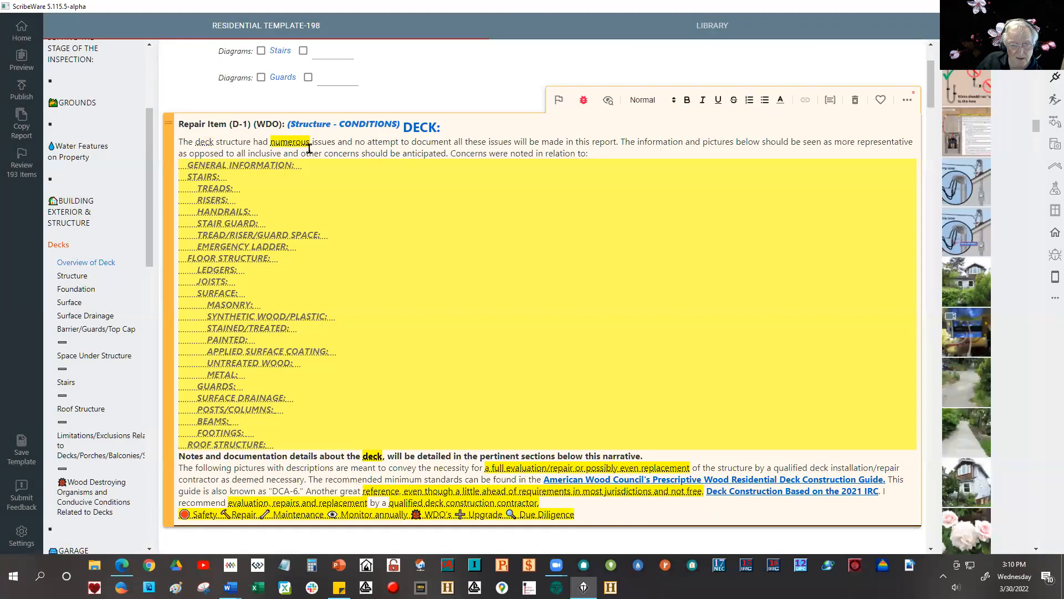
Step: Keep "numerous" as the wording for the amount of issues in the deck narrative
{"action": "left_click", "coordinate": [282, 145]}
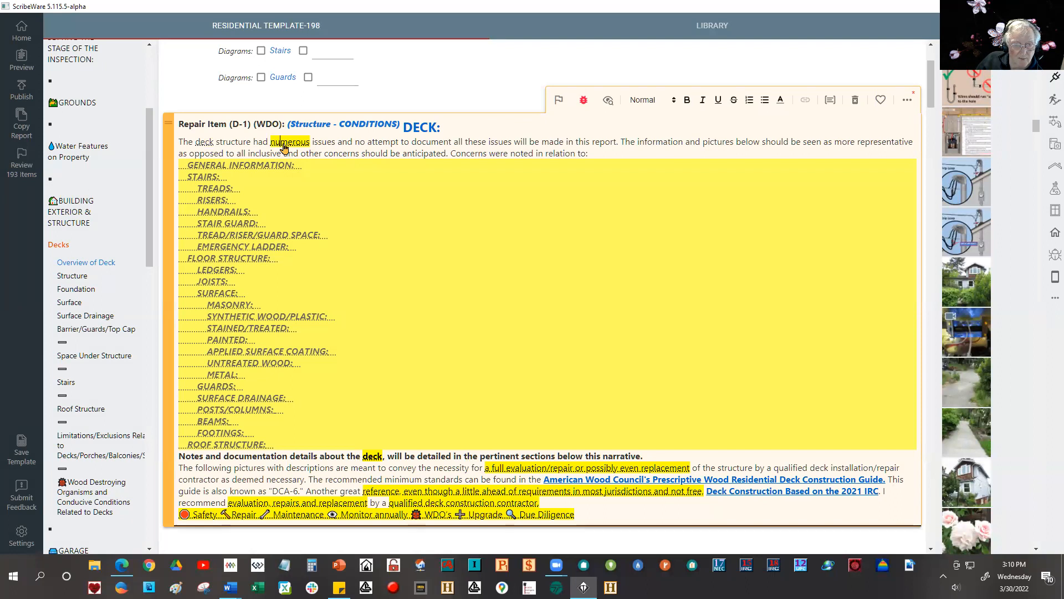
{"action": "left_click", "coordinate": [283, 145]}
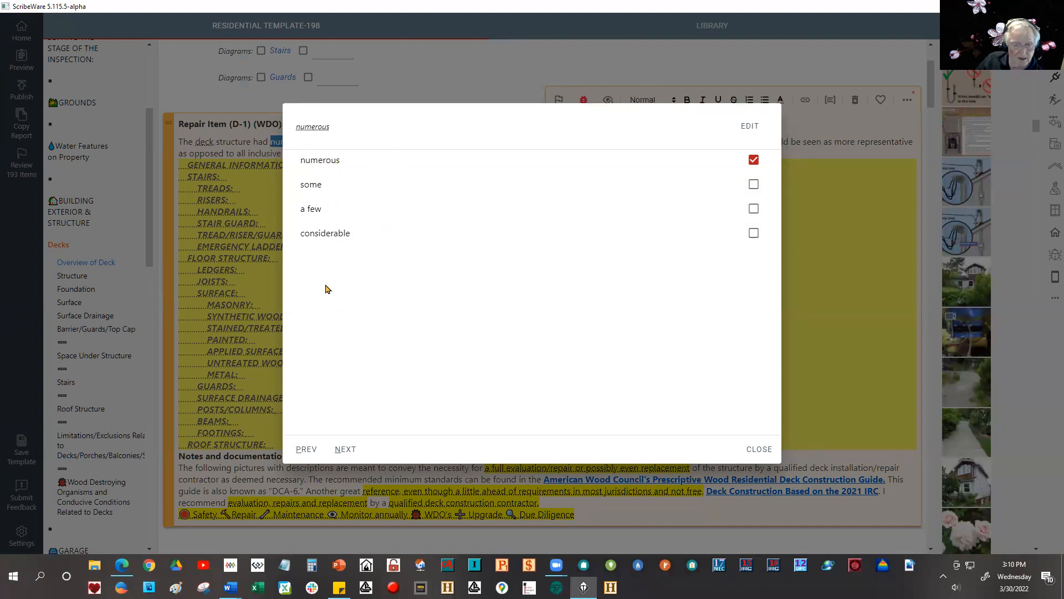
{"action": "left_click", "coordinate": [250, 147]}
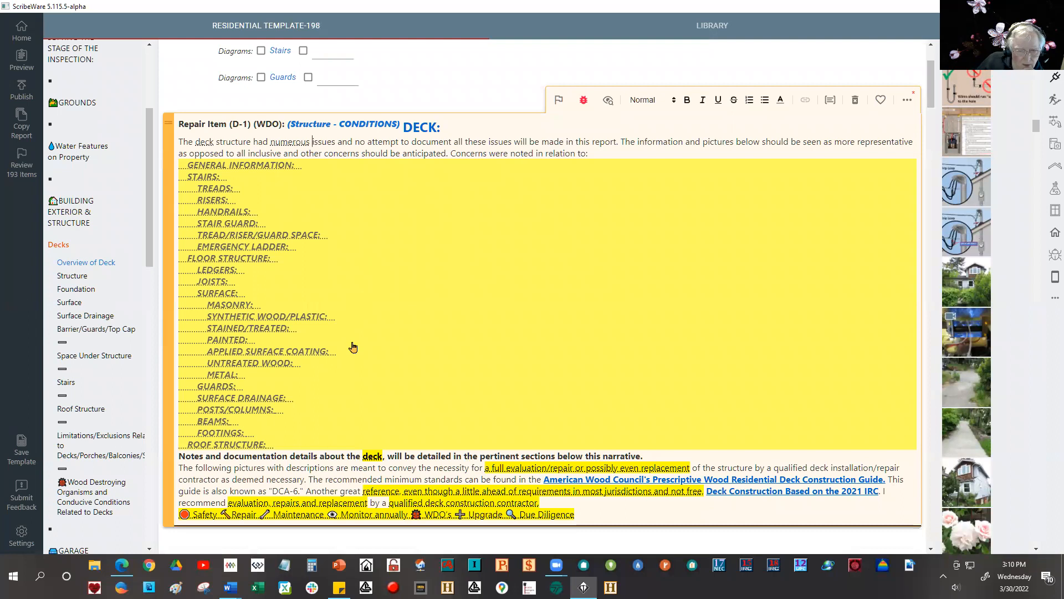
Step: Reduce the recommended action in the deck narrative to "replacement" by deselecting evaluation and repairs
{"action": "scroll", "coordinate": [311, 421], "scroll_direction": "down", "scroll_amount": 1}
{"action": "scroll", "coordinate": [331, 385], "scroll_direction": "down", "scroll_amount": 2}
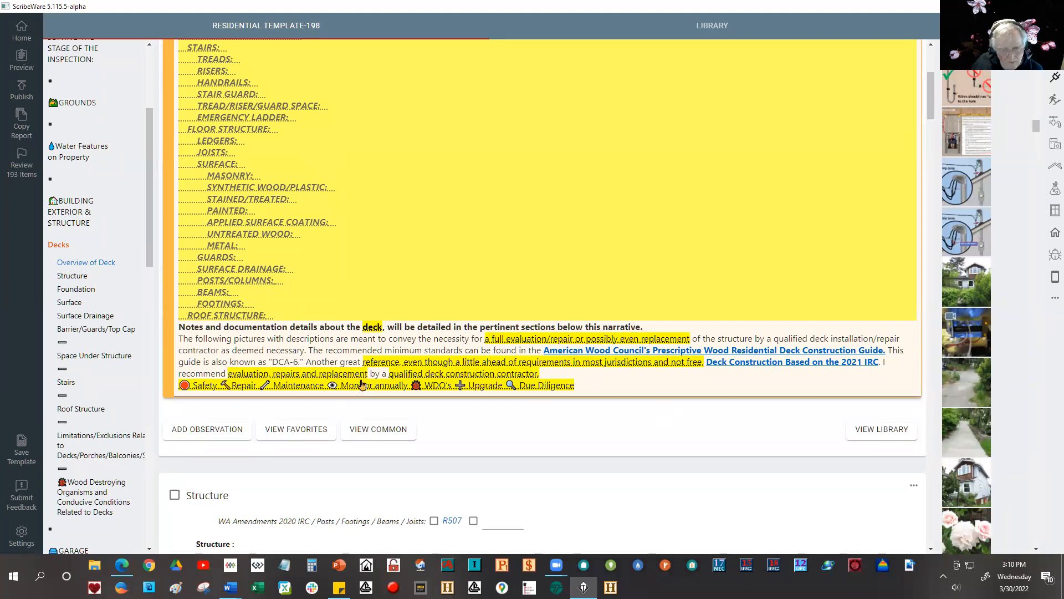
{"action": "left_click", "coordinate": [296, 377]}
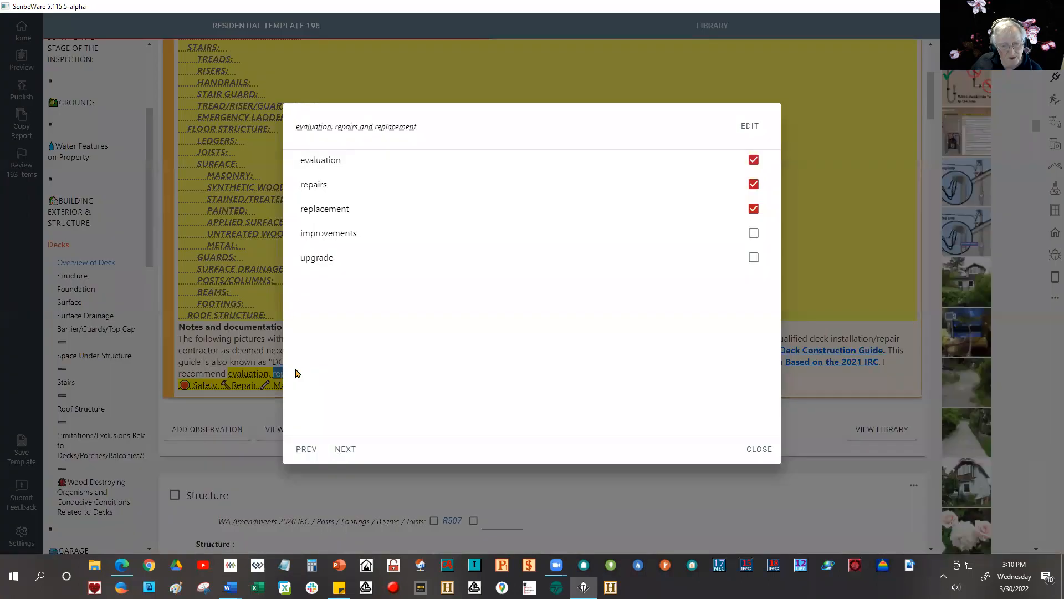
{"action": "left_click", "coordinate": [753, 185]}
{"action": "left_click", "coordinate": [753, 160]}
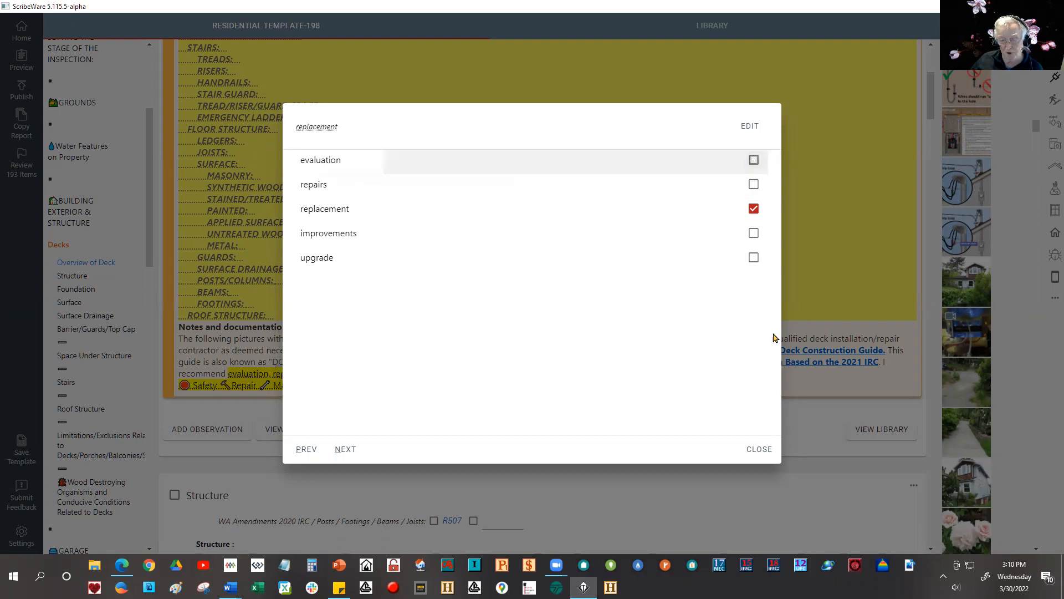
{"action": "left_click", "coordinate": [759, 449]}
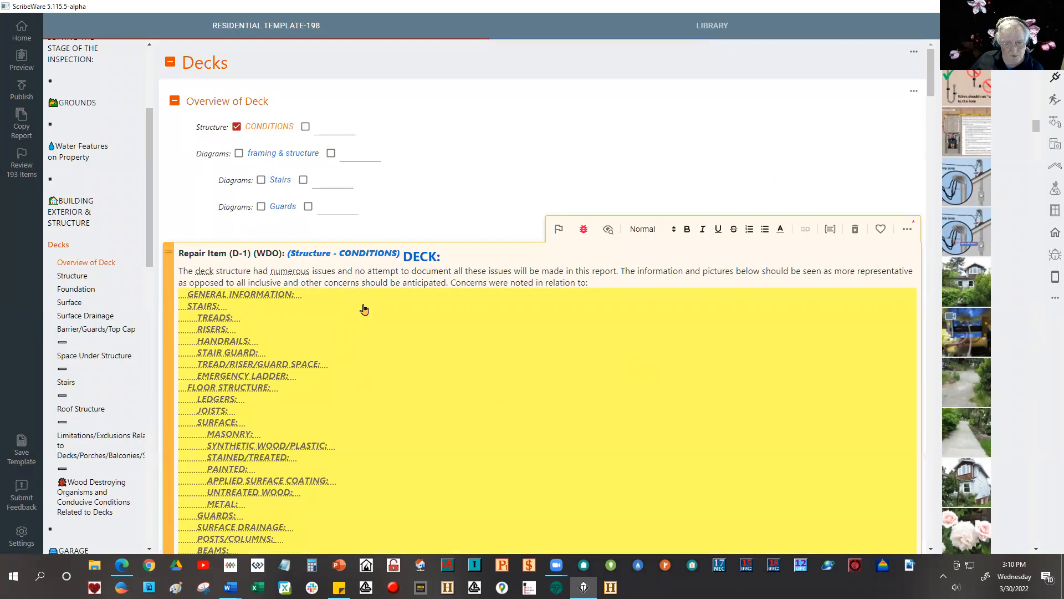
Step: Set the contractor recommendation to the qualified deck construction contractor wording with additional work by both siding and electrical contractors
{"action": "scroll", "coordinate": [366, 465], "scroll_direction": "down", "scroll_amount": 5}
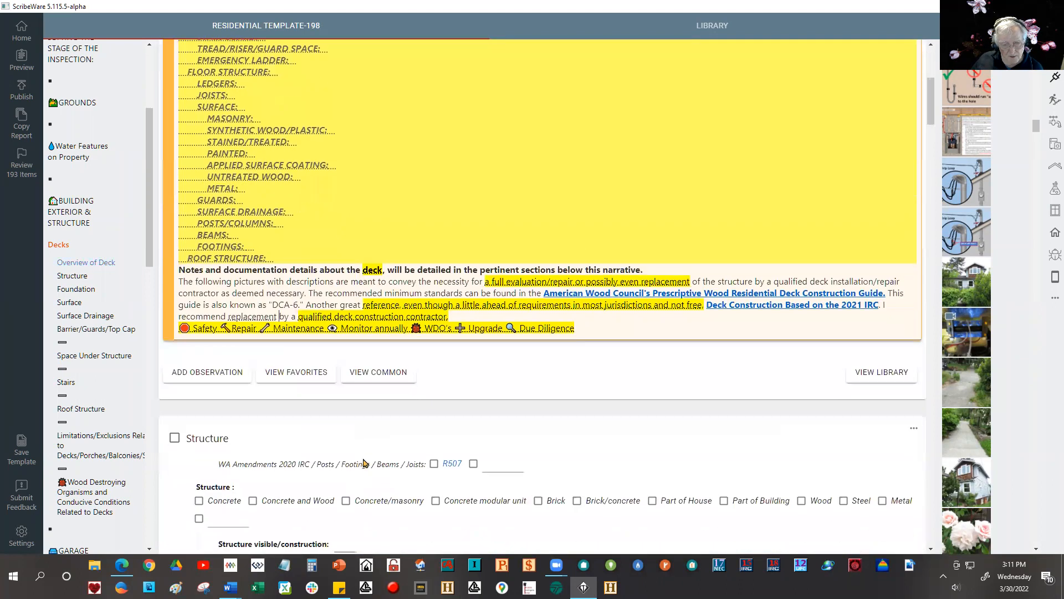
{"action": "scroll", "coordinate": [362, 465], "scroll_direction": "down", "scroll_amount": 1}
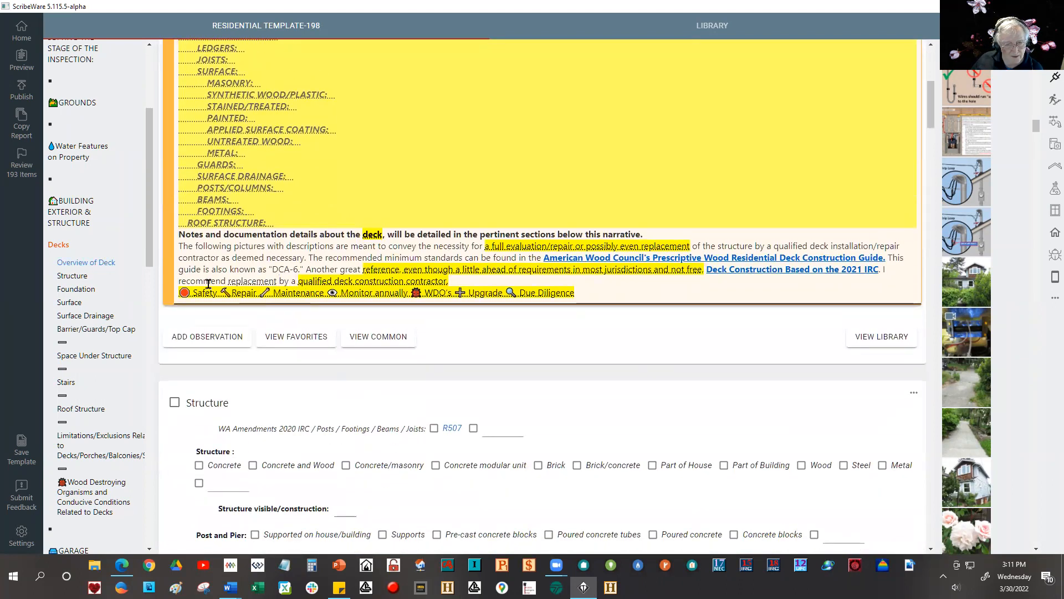
{"action": "left_click", "coordinate": [357, 285]}
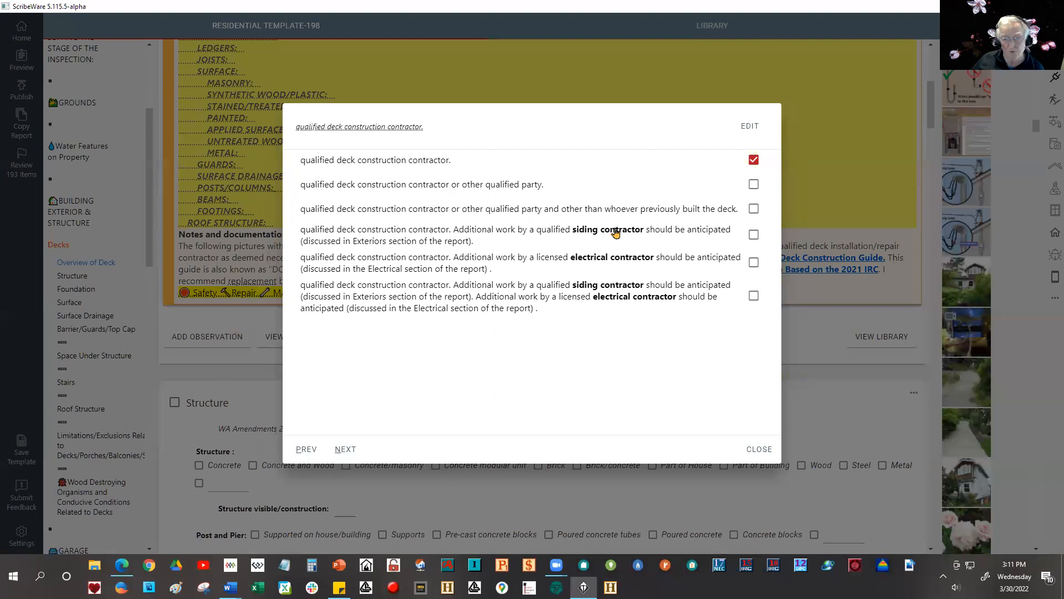
{"action": "left_click", "coordinate": [562, 295]}
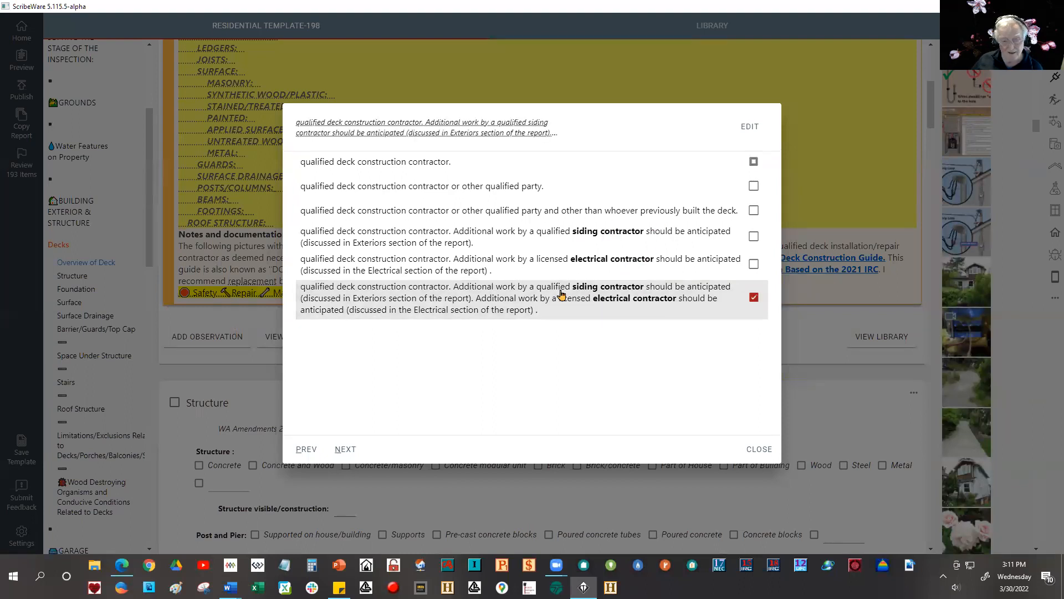
{"action": "left_click", "coordinate": [759, 449]}
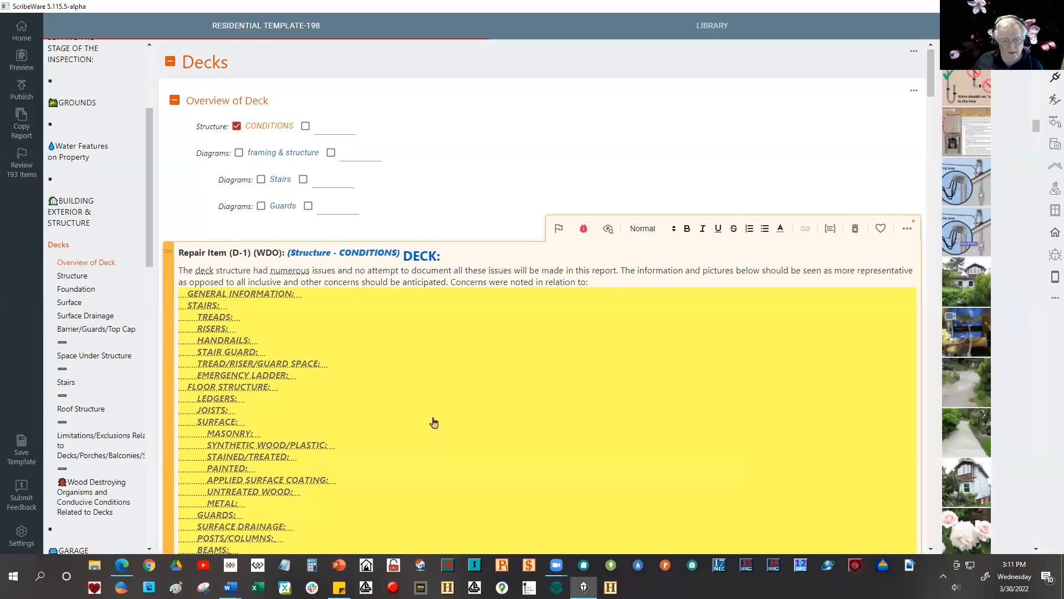
{"action": "scroll", "coordinate": [433, 423], "scroll_direction": "down", "scroll_amount": 5}
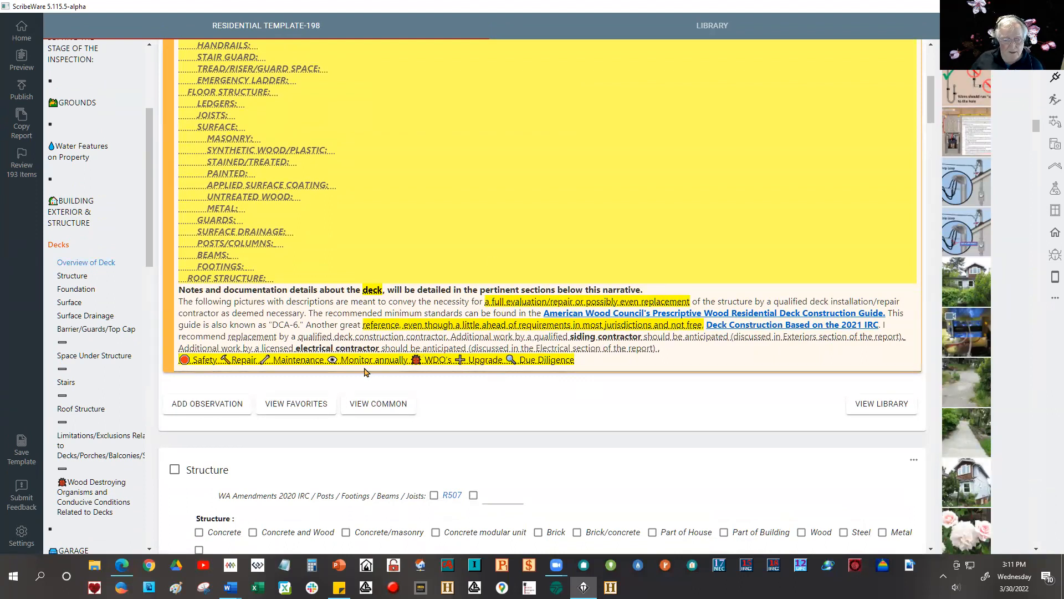
Step: Keep the preselected category tags, from Safety through Due Diligence, in the last line of the deck narrative
{"action": "left_click", "coordinate": [325, 364]}
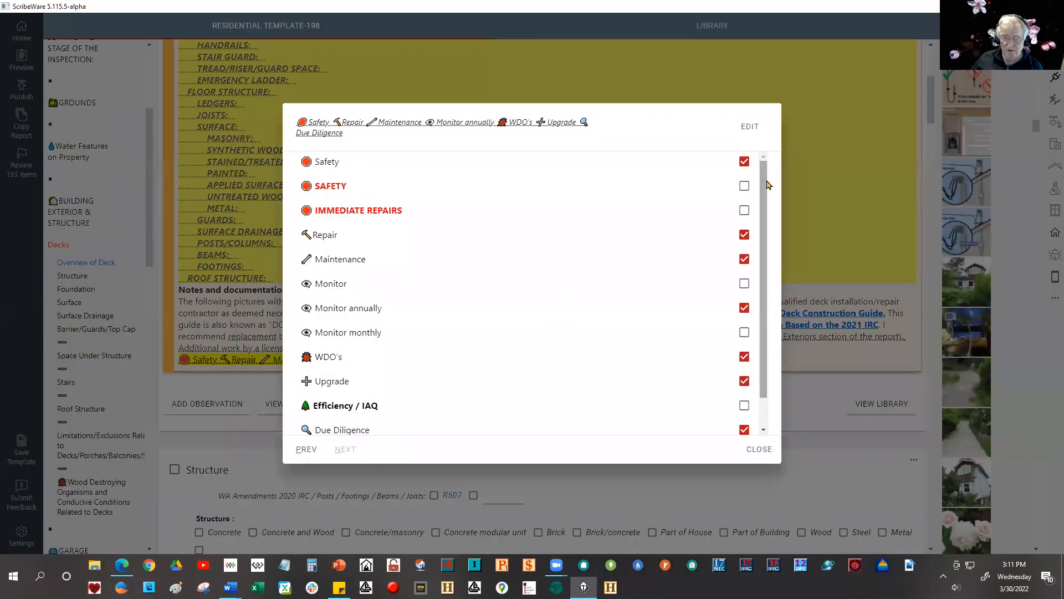
{"action": "left_click_drag", "start_coordinate": [768, 184], "coordinate": [769, 236]}
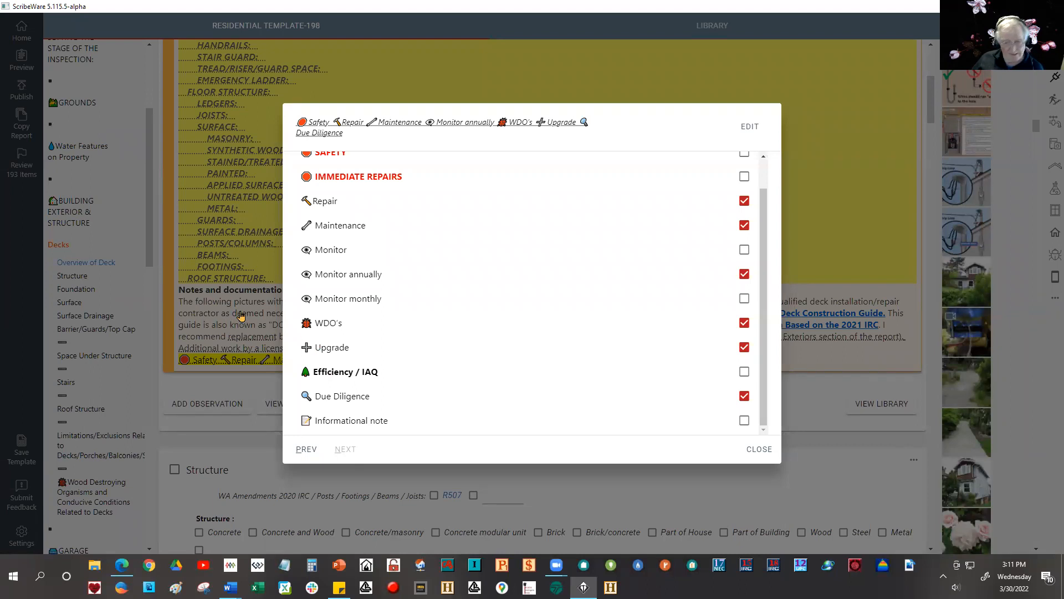
{"action": "left_click", "coordinate": [756, 449]}
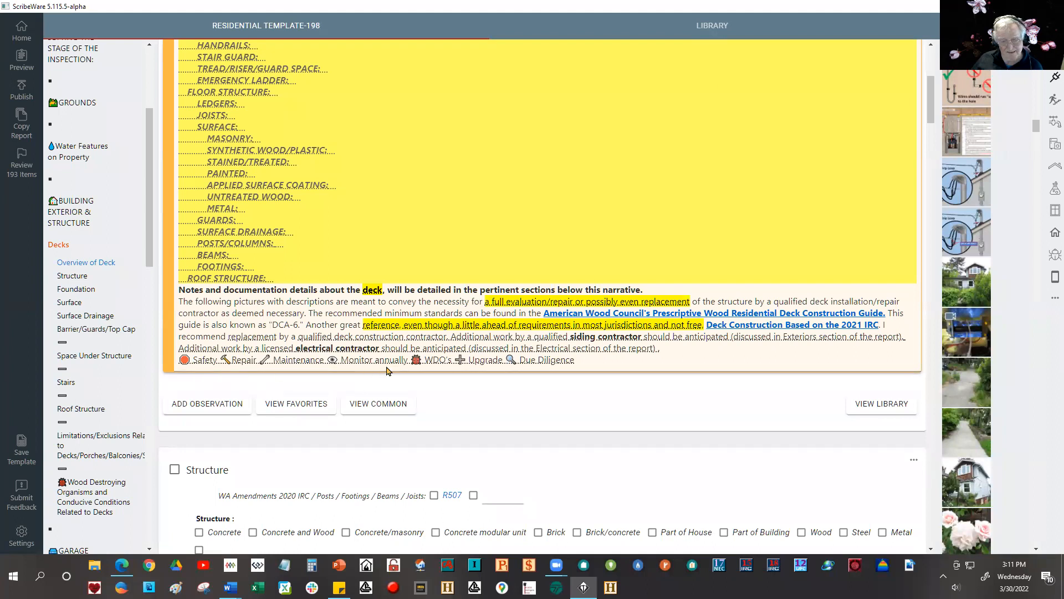
Step: Remove the Upgrade tag from the category tags in the last line of the deck narrative
{"action": "left_click_drag", "start_coordinate": [576, 360], "coordinate": [179, 361]}
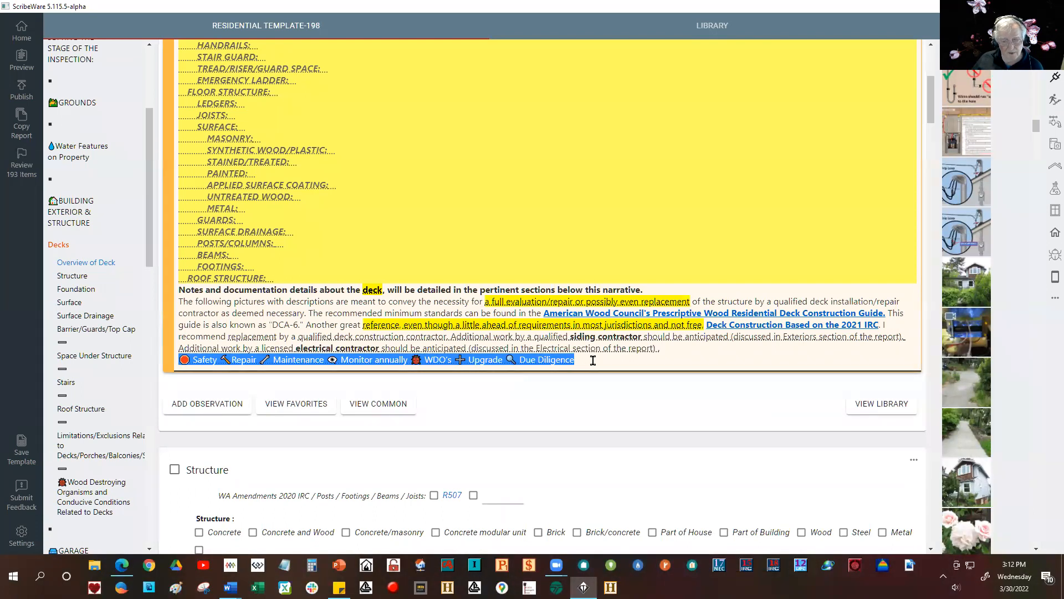
{"action": "left_click", "coordinate": [593, 361]}
{"action": "double_click", "coordinate": [481, 360]}
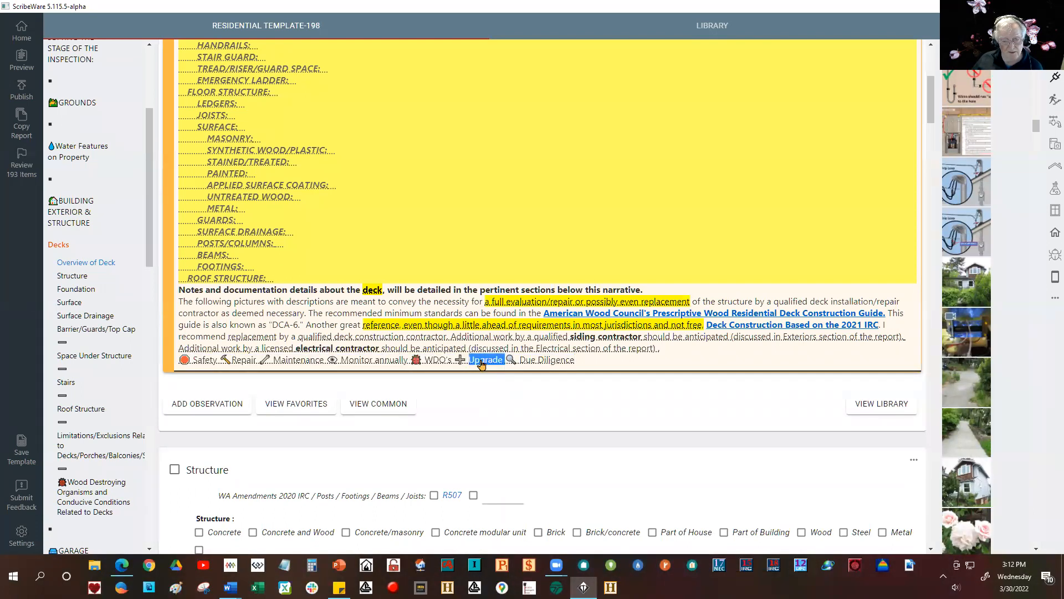
{"action": "left_click", "coordinate": [481, 361]}
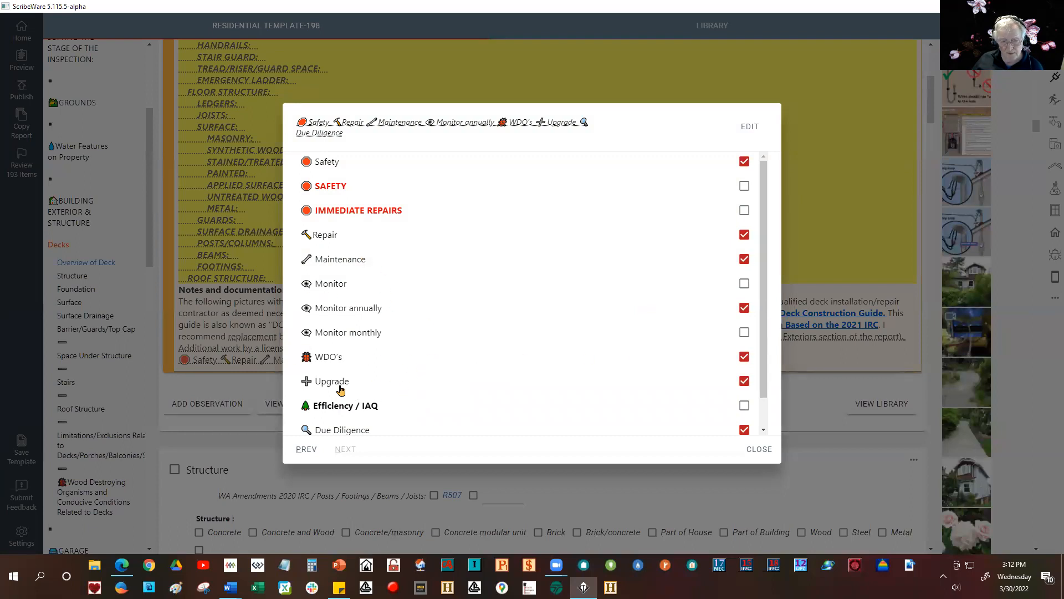
{"action": "left_click", "coordinate": [743, 381]}
{"action": "left_click", "coordinate": [759, 450]}
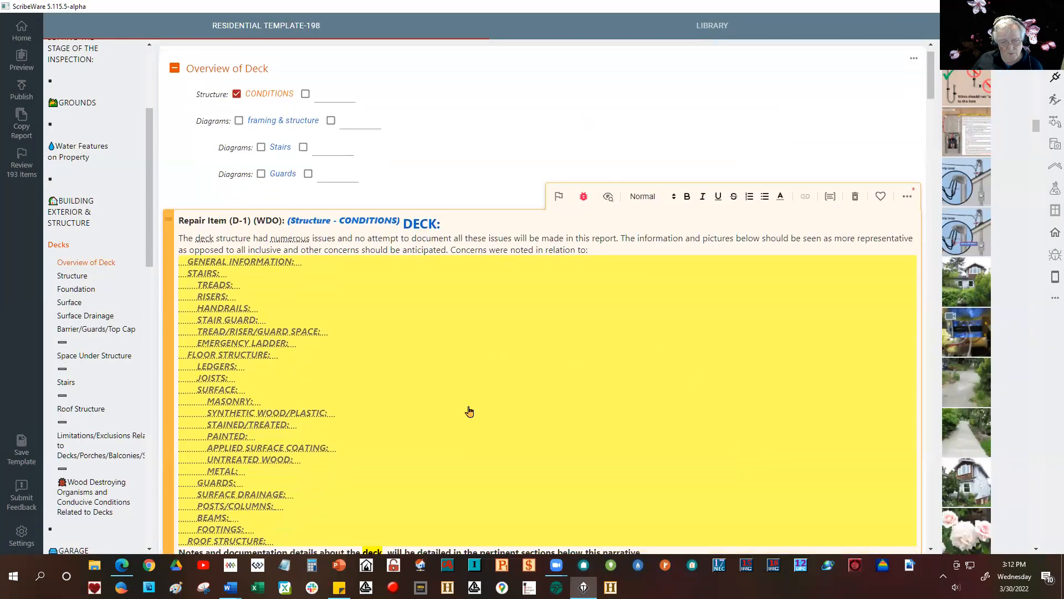
Step: Include the "Deck not safe for use." statement under GENERAL INFORMATION in the deck narrative
{"action": "scroll", "coordinate": [469, 411], "scroll_direction": "down", "scroll_amount": 3}
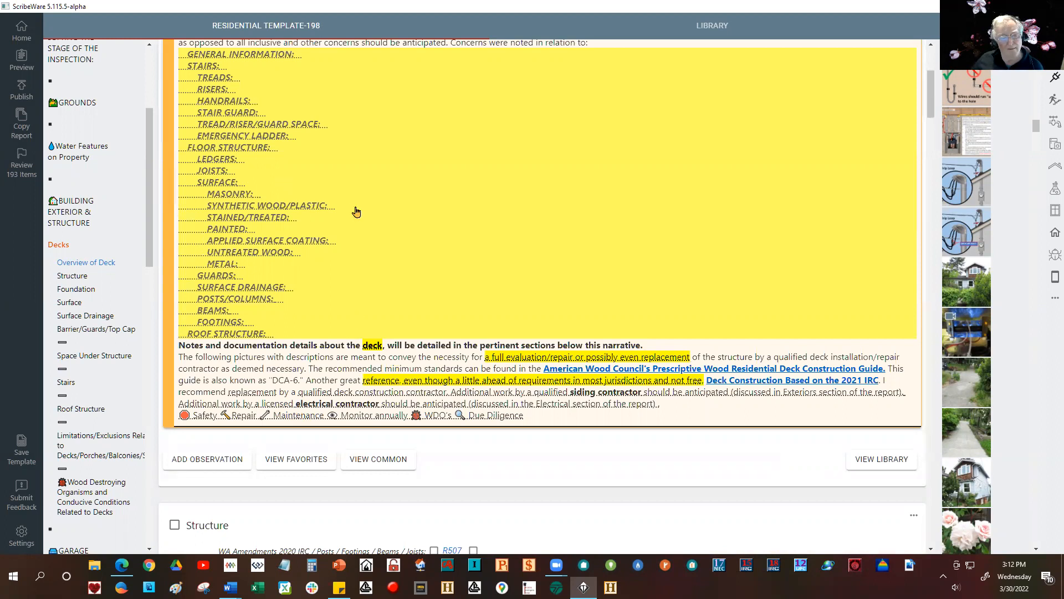
{"action": "scroll", "coordinate": [432, 220], "scroll_direction": "up", "scroll_amount": 1}
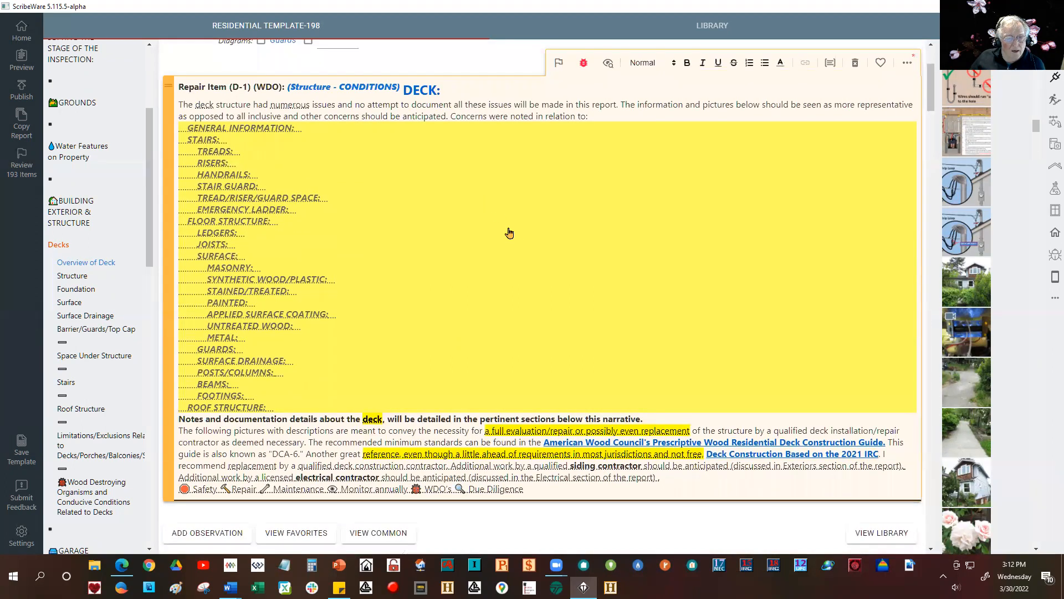
{"action": "double_click", "coordinate": [229, 132]}
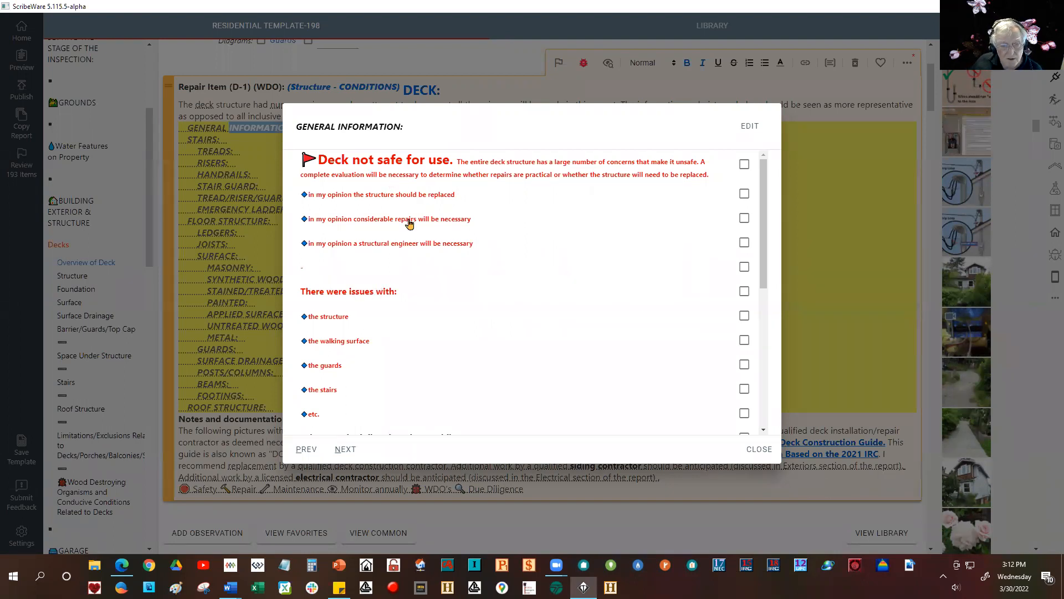
{"action": "left_click", "coordinate": [364, 179]}
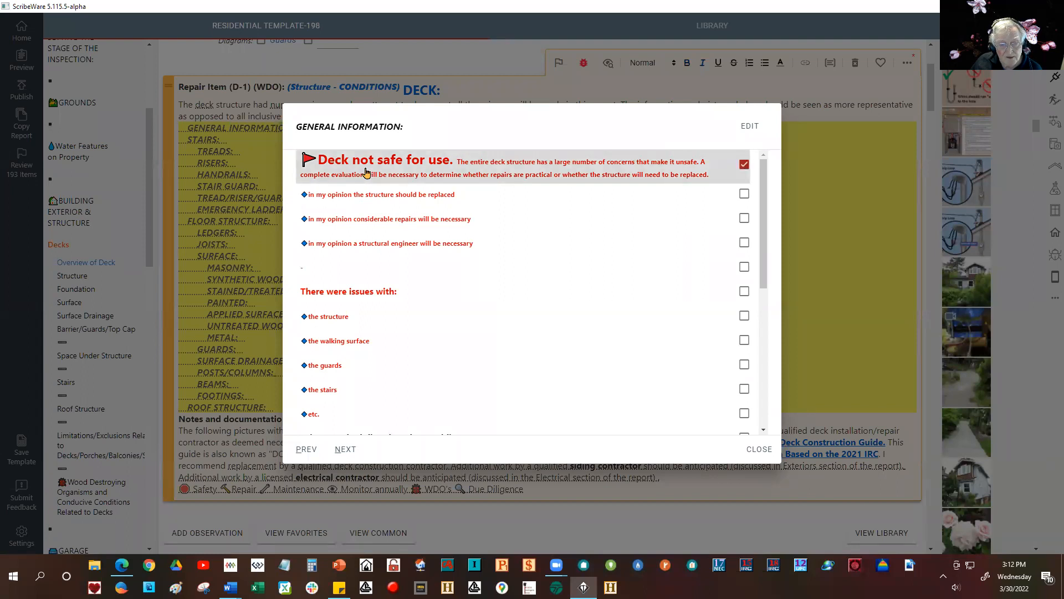
Step: Add "There were issues with:" to GENERAL INFORMATION, listing the structure, the walking surface, the guards, the stairs and etc
{"action": "left_click", "coordinate": [356, 294]}
{"action": "left_click", "coordinate": [327, 316]}
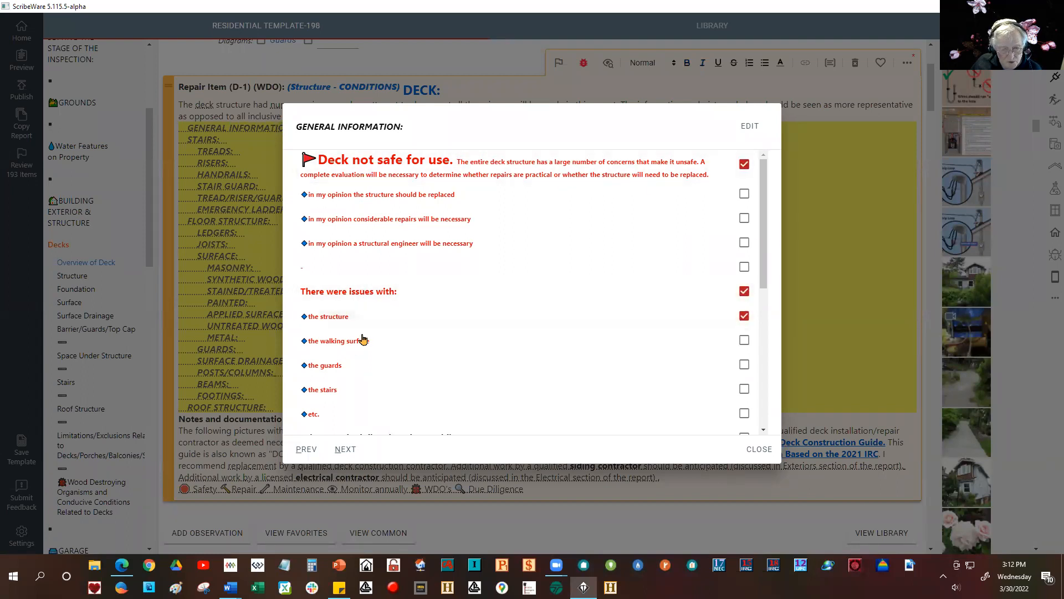
{"action": "left_click", "coordinate": [335, 341]}
{"action": "left_click", "coordinate": [335, 366]}
{"action": "left_click", "coordinate": [330, 391]}
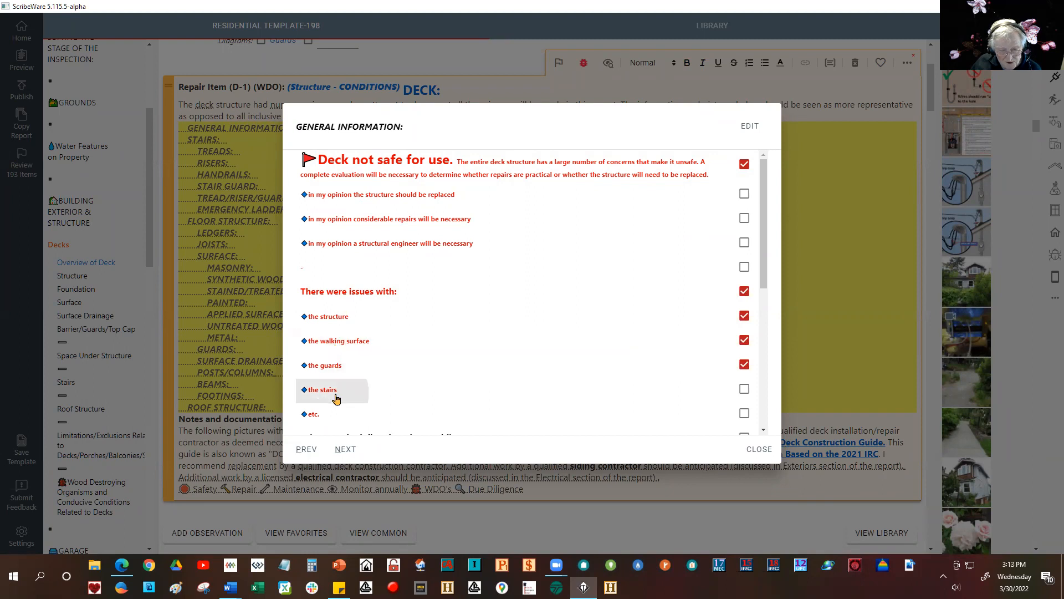
{"action": "left_click", "coordinate": [311, 414]}
{"action": "left_click", "coordinate": [768, 456]}
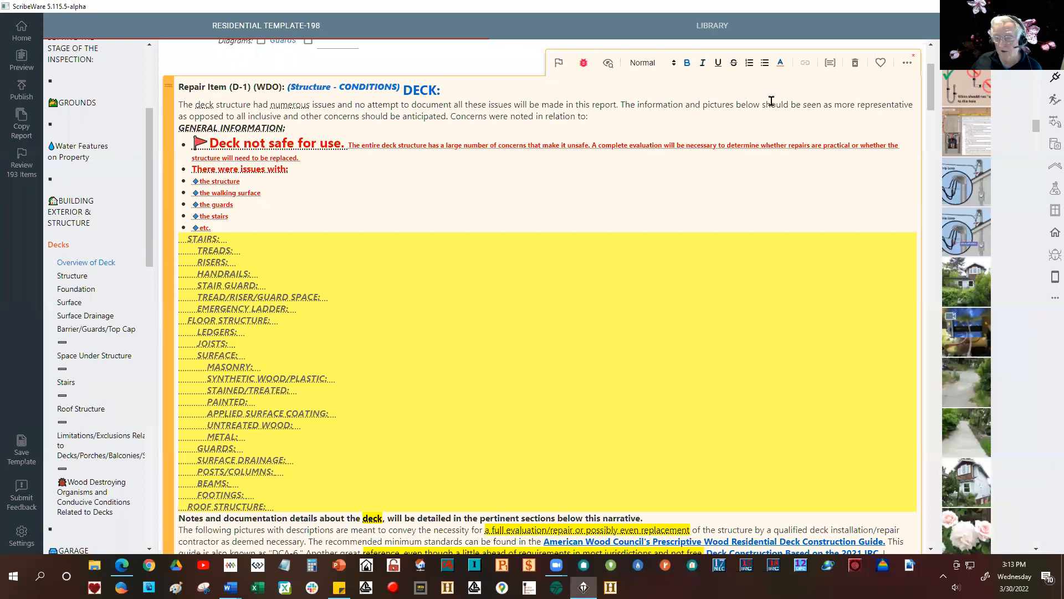
Step: Examine the wording and text formatting of the GENERAL INFORMATION alternate text options, leaving the editor without saving
{"action": "double_click", "coordinate": [248, 144]}
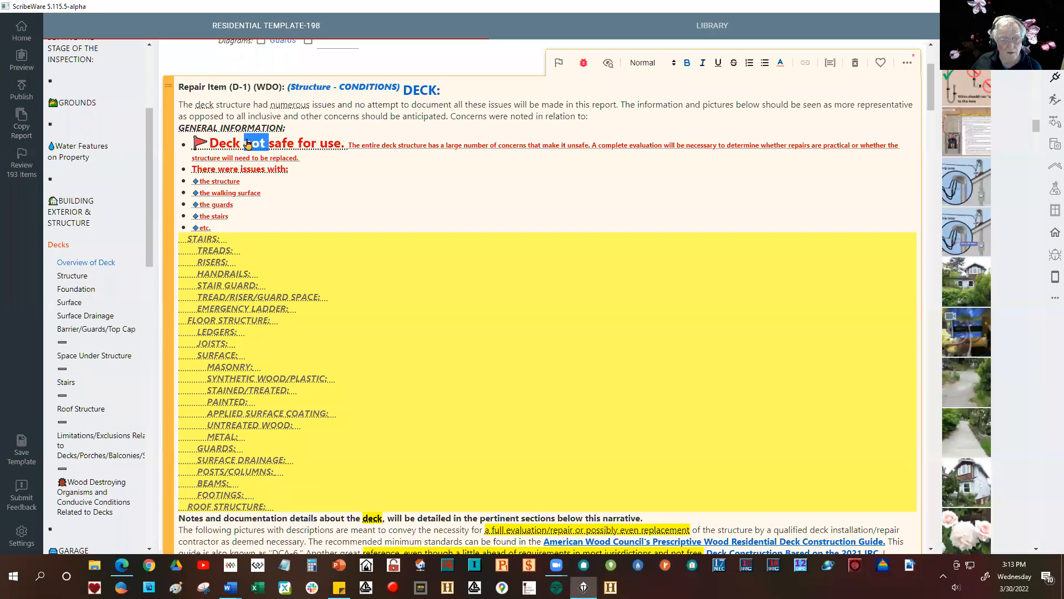
{"action": "left_click", "coordinate": [754, 127]}
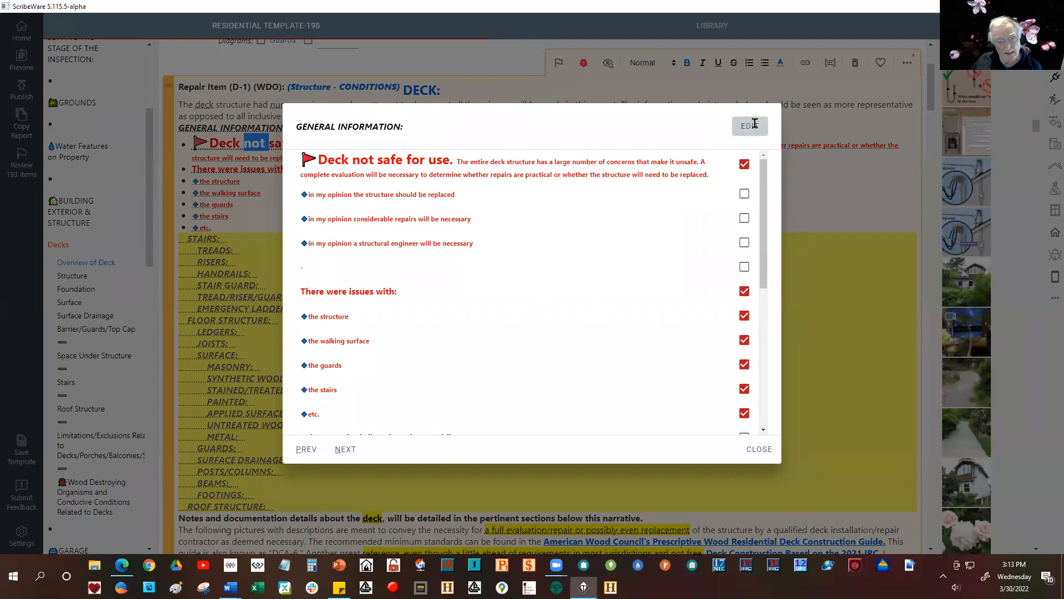
{"action": "left_click_drag", "start_coordinate": [359, 143], "coordinate": [396, 152]}
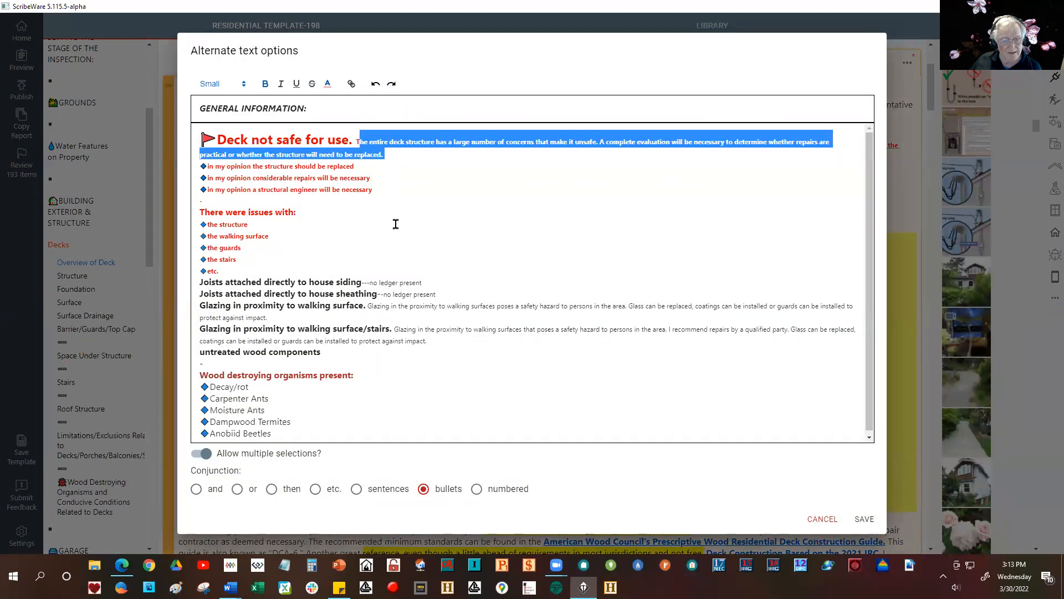
{"action": "left_click", "coordinate": [273, 140]}
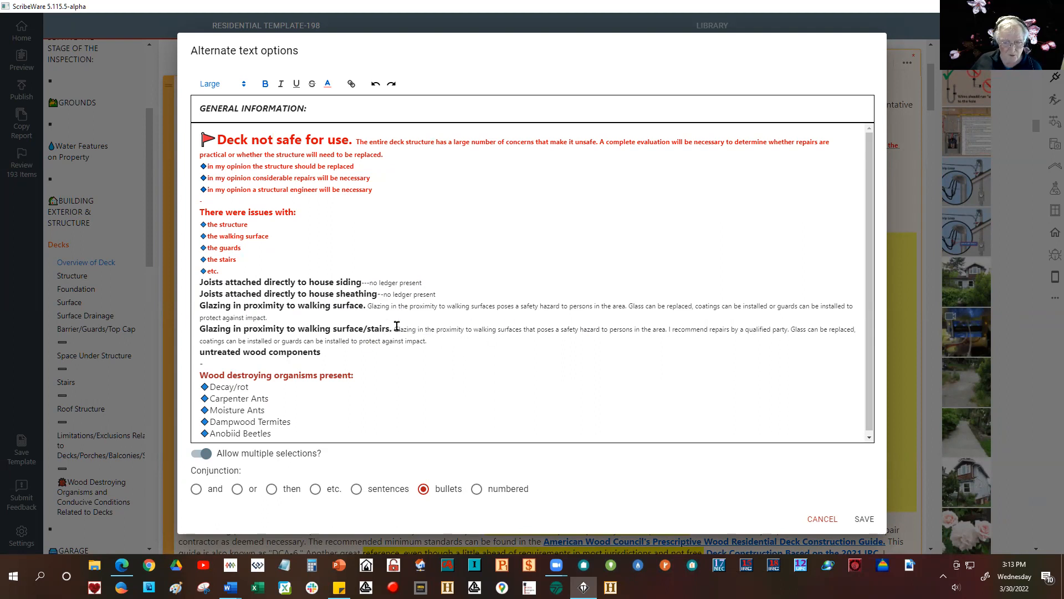
{"action": "left_click", "coordinate": [428, 341], "text": "shift"}
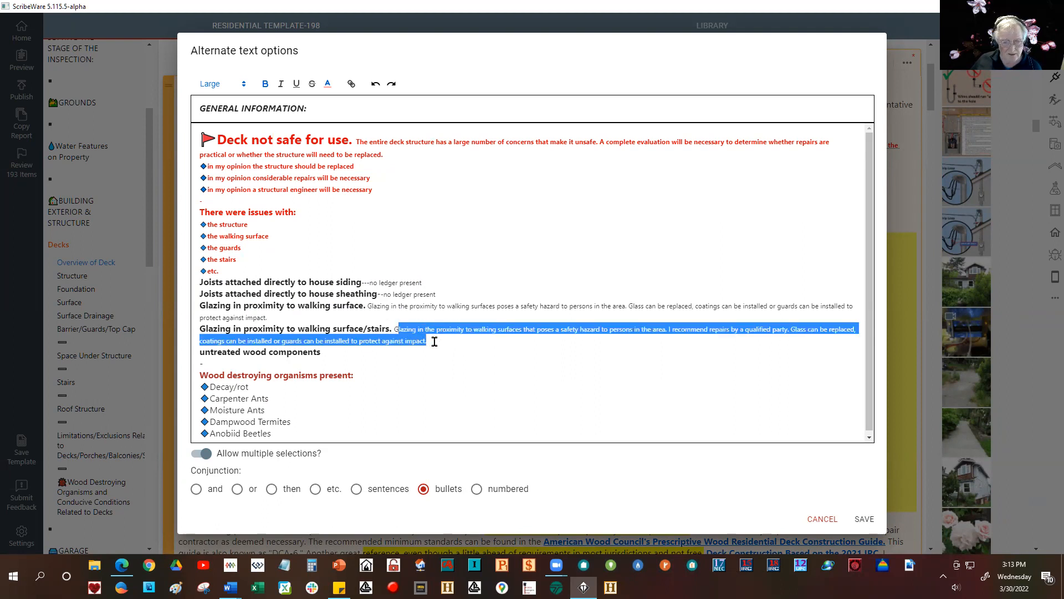
{"action": "left_click", "coordinate": [296, 326]}
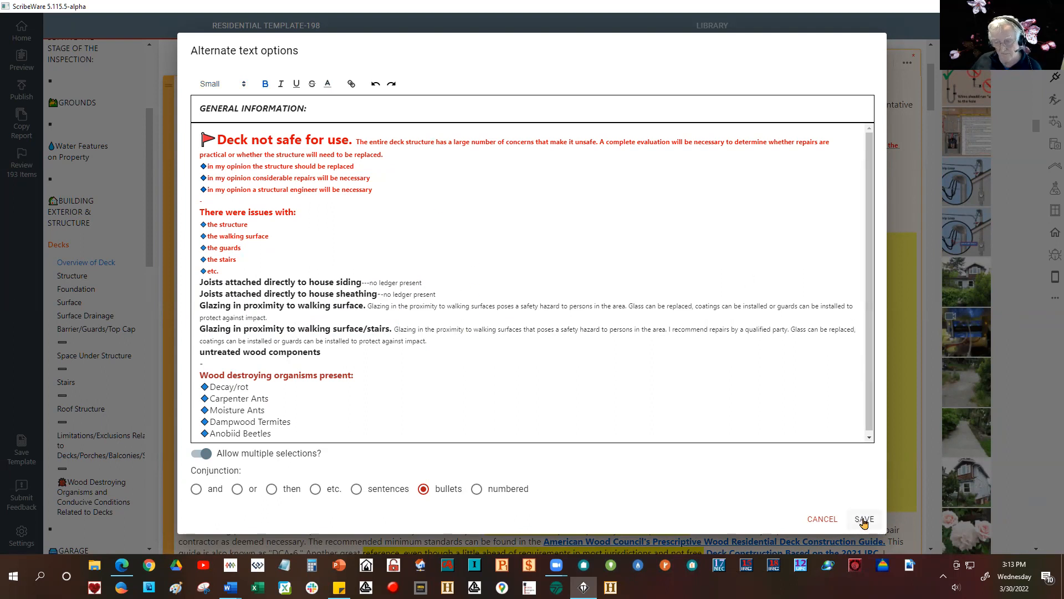
{"action": "left_click", "coordinate": [822, 520]}
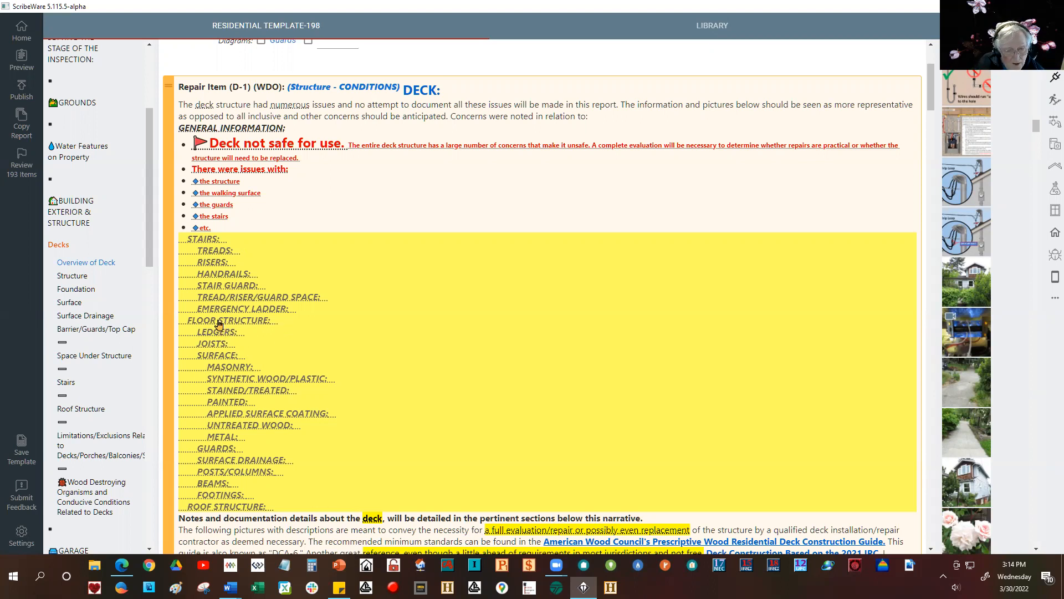
Step: Under FLOOR STRUCTURE, select Construction with "missing solid blocking above beams" and Lateral bracing with "none"
{"action": "left_click", "coordinate": [219, 324]}
{"action": "double_click", "coordinate": [219, 324]}
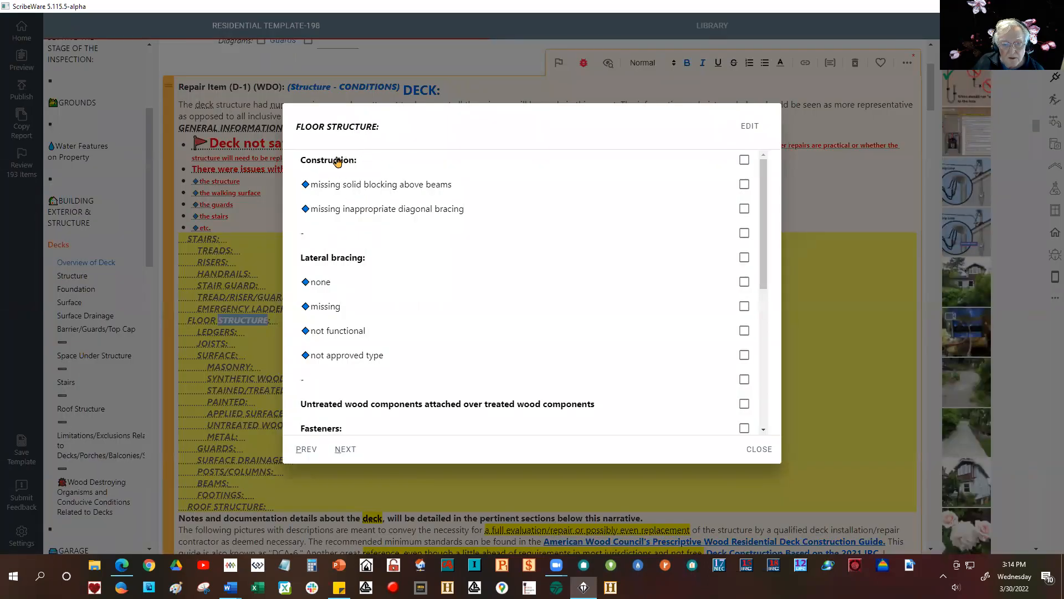
{"action": "left_click", "coordinate": [335, 161]}
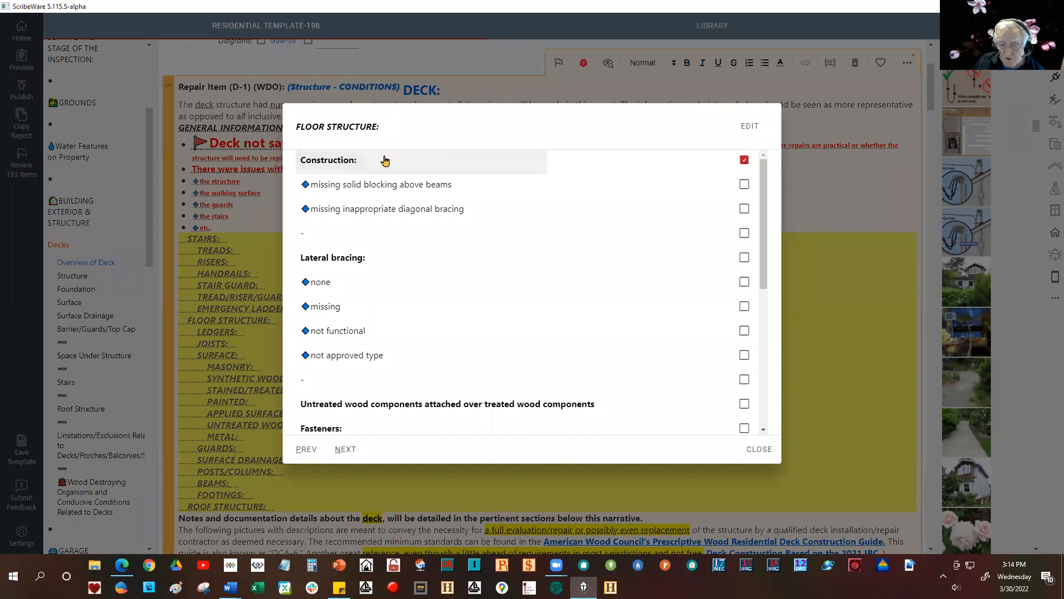
{"action": "left_click", "coordinate": [366, 189]}
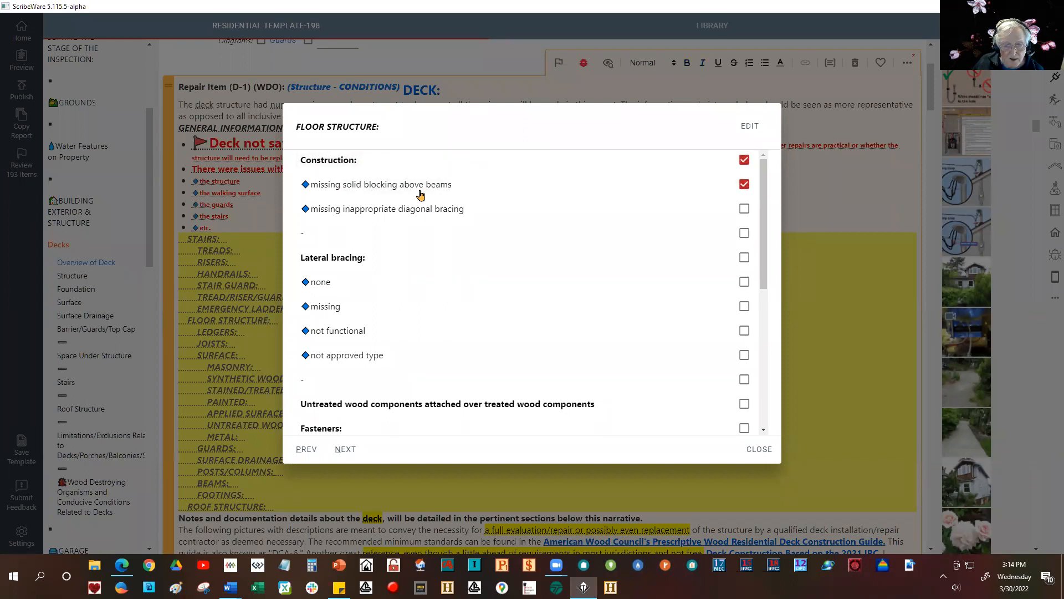
{"action": "left_click", "coordinate": [355, 262]}
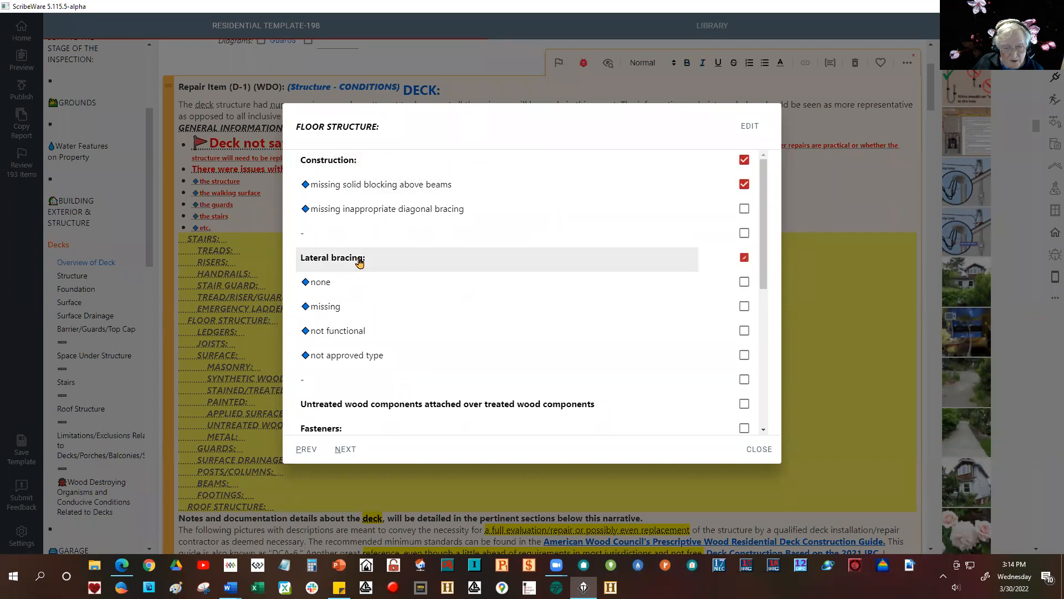
{"action": "left_click", "coordinate": [319, 283]}
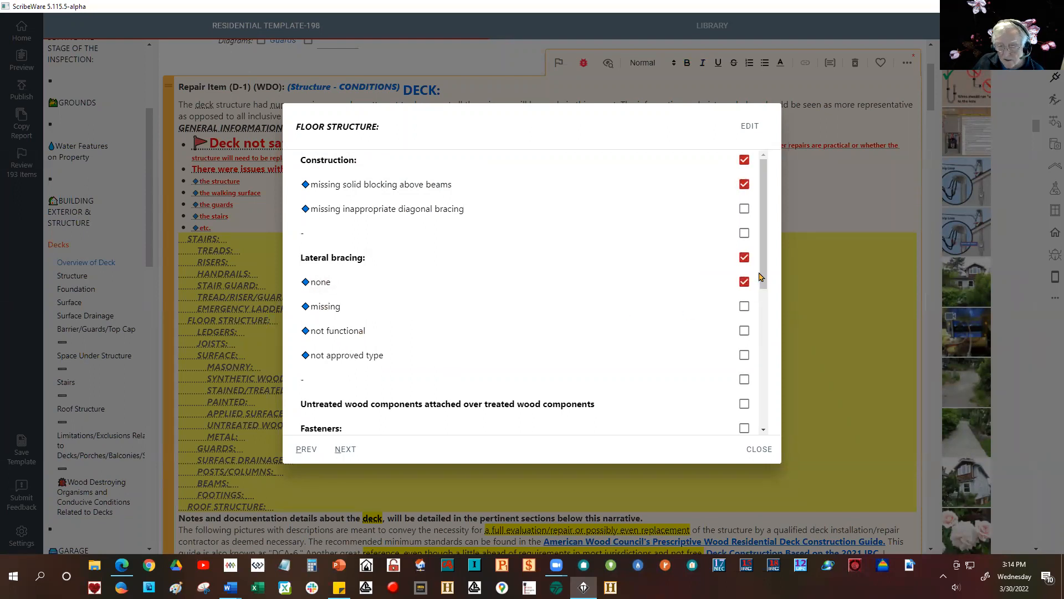
Step: Add untreated wood components attached over treated wood components, and Fasteners with carriage bolts instead of bolts with washers and improper metal brackets
{"action": "left_click_drag", "start_coordinate": [763, 272], "coordinate": [763, 338]}
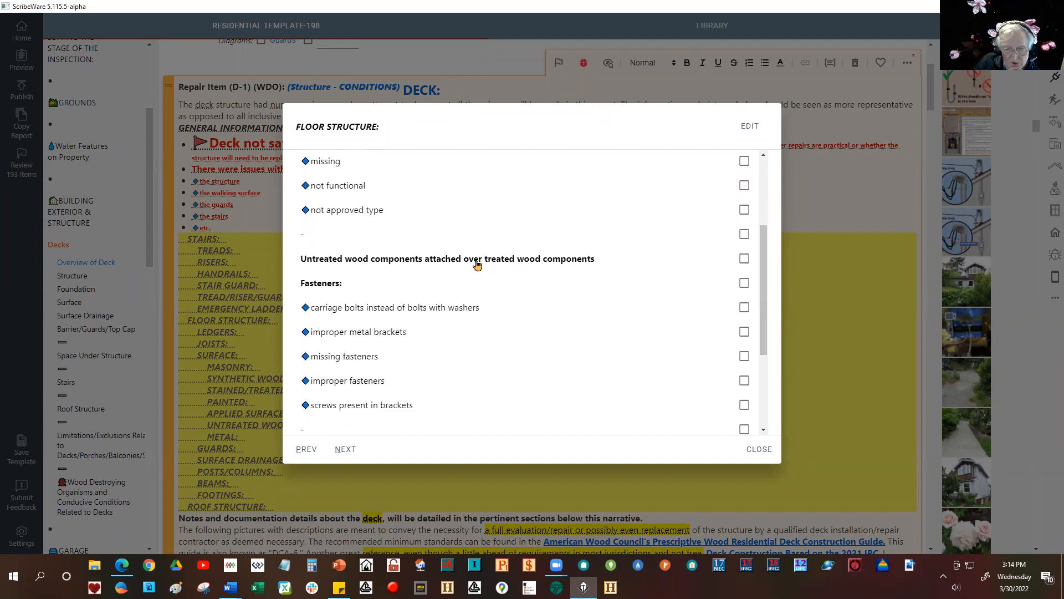
{"action": "left_click", "coordinate": [440, 261]}
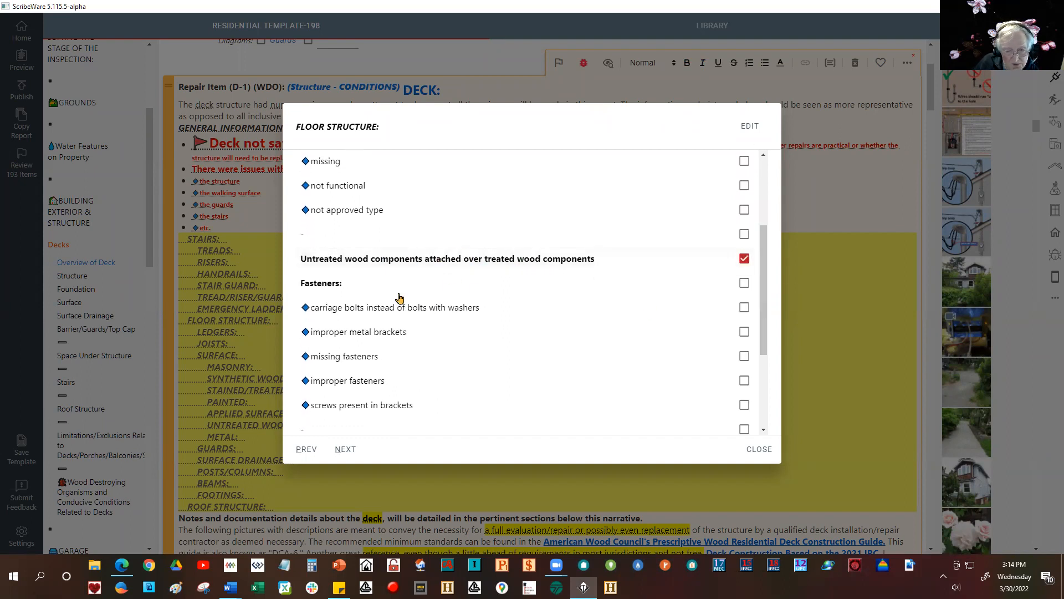
{"action": "left_click", "coordinate": [326, 288]}
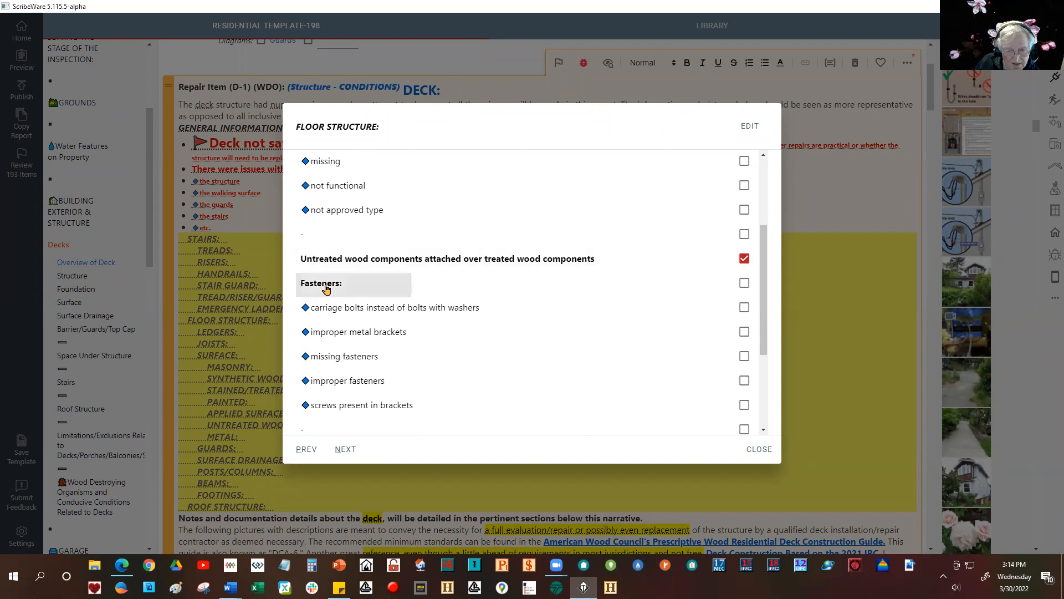
{"action": "left_click", "coordinate": [375, 309]}
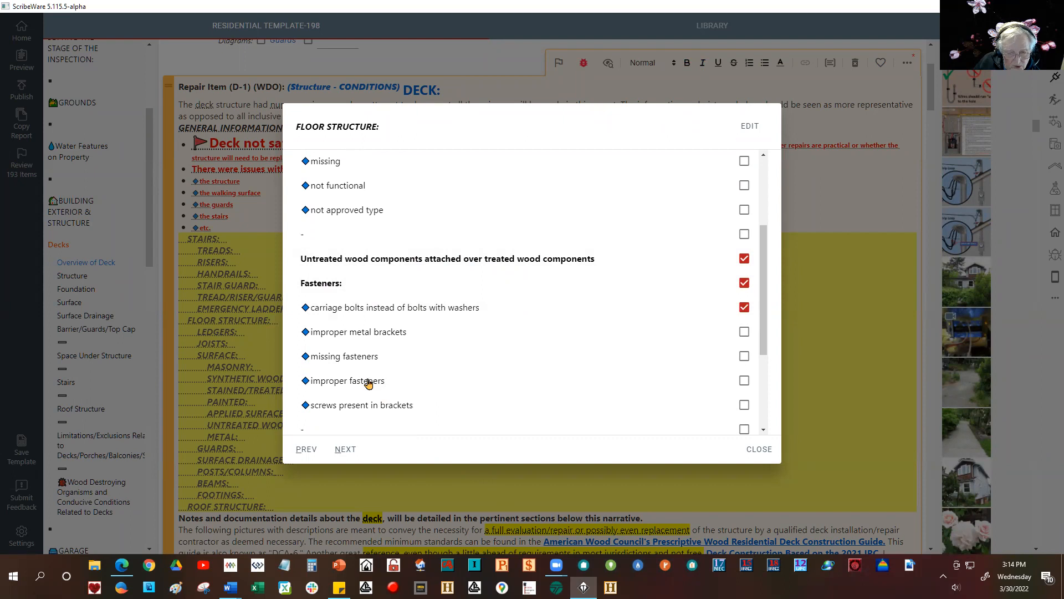
{"action": "left_click", "coordinate": [346, 336]}
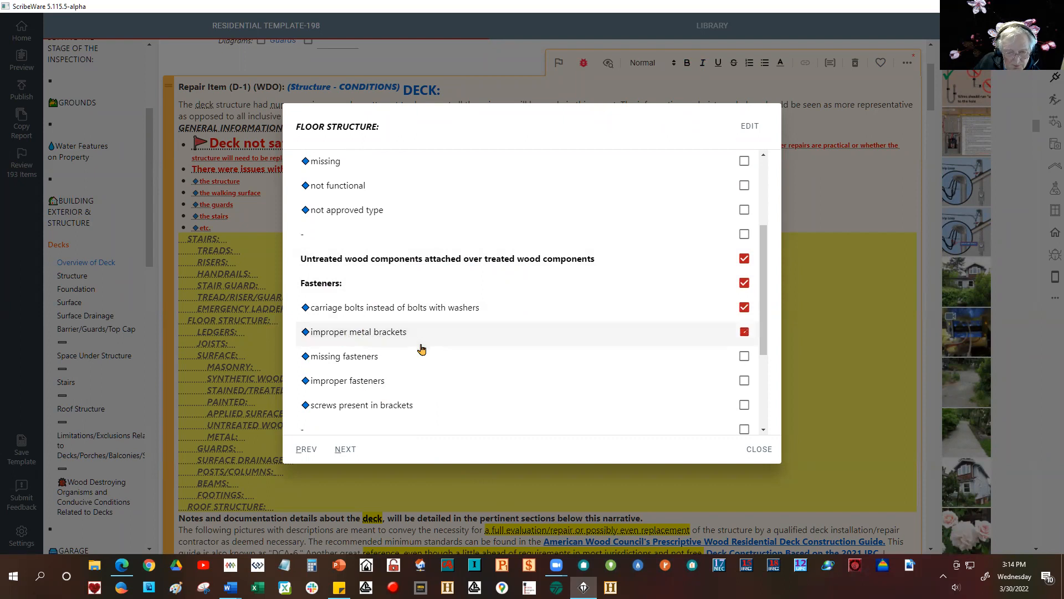
Step: Add "Wood destroying organisms present:" to FLOOR STRUCTURE with Decay/rot and Carpenter Ants
{"action": "left_click_drag", "start_coordinate": [761, 318], "coordinate": [763, 409]}
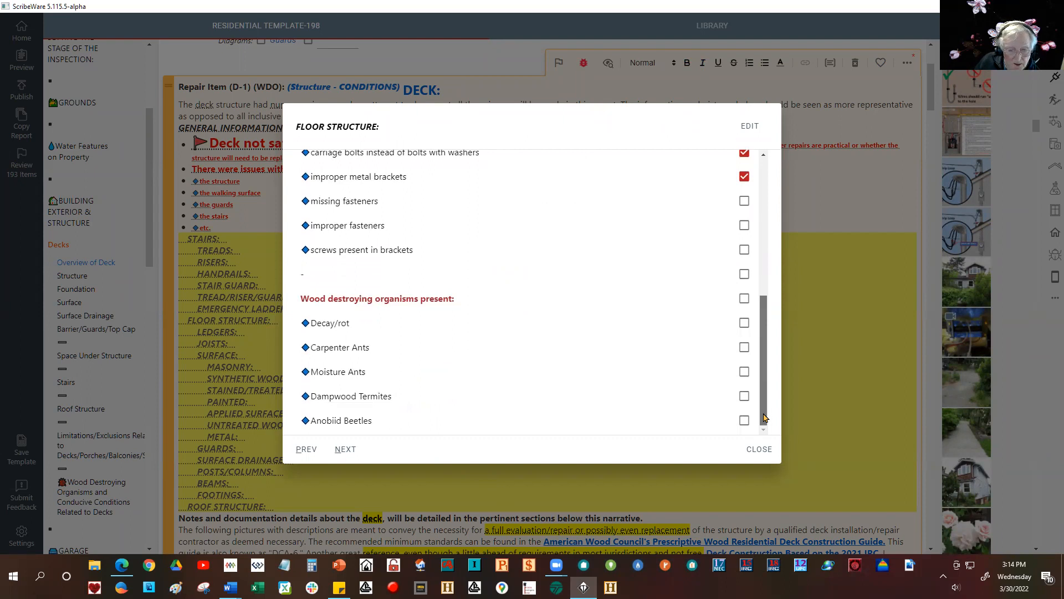
{"action": "left_click", "coordinate": [363, 309]}
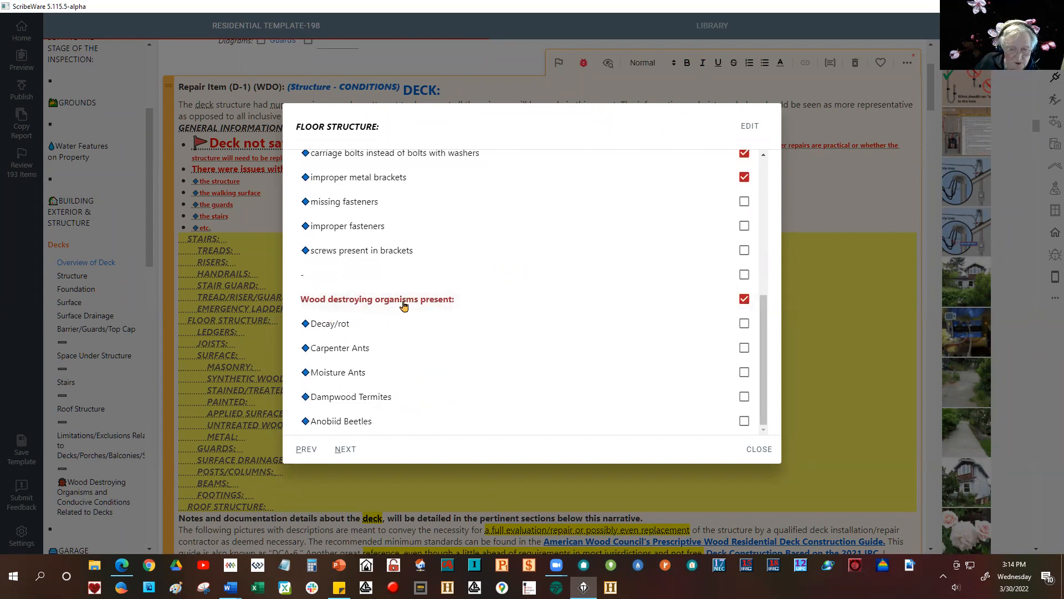
{"action": "left_click", "coordinate": [413, 325]}
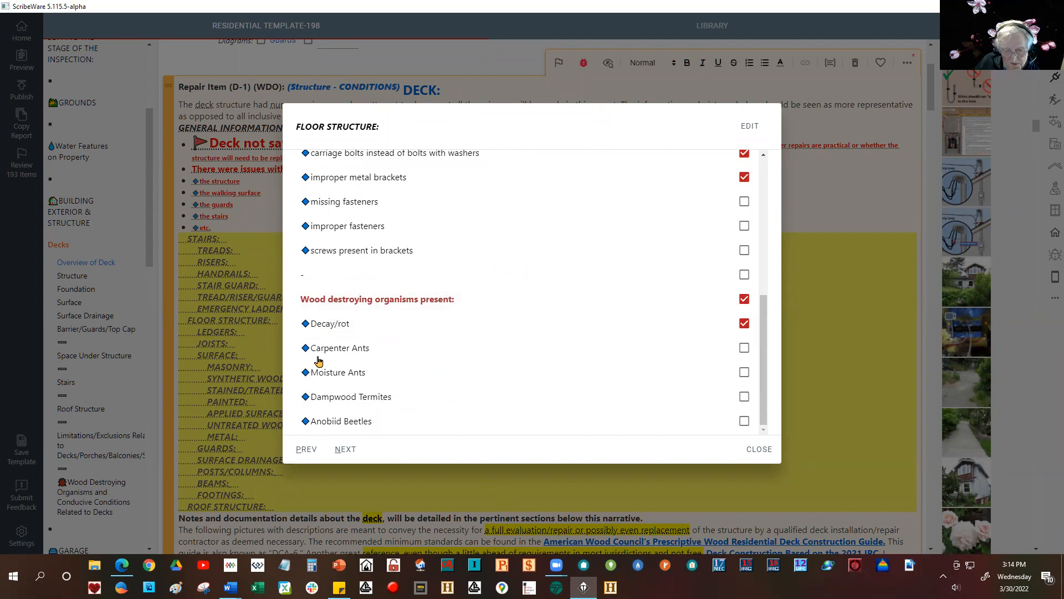
{"action": "left_click", "coordinate": [338, 349]}
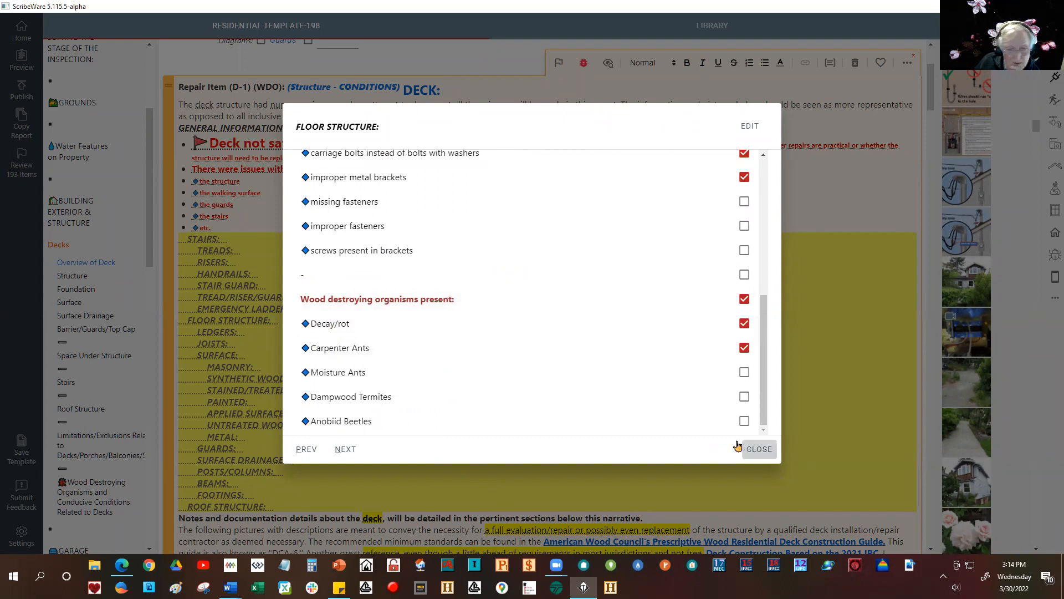
Step: Under LEDGERS, select "Ledger attached on top of siding" and Attached to overhanging structures with "improperly attached to overhanging building floor system (typical of time of construction)"
{"action": "left_click", "coordinate": [756, 450]}
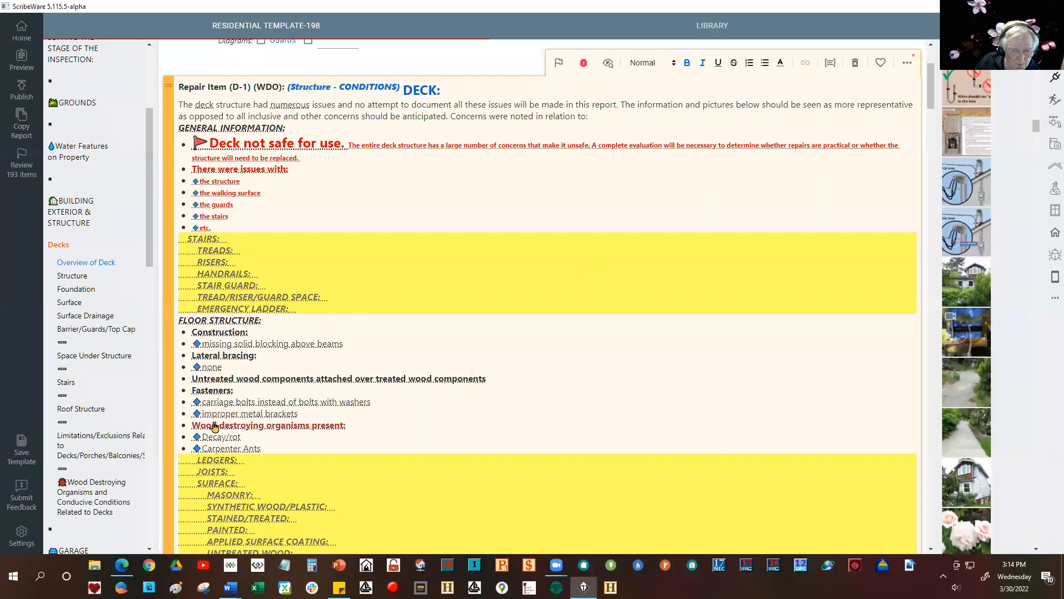
{"action": "scroll", "coordinate": [324, 471], "scroll_direction": "down", "scroll_amount": 2}
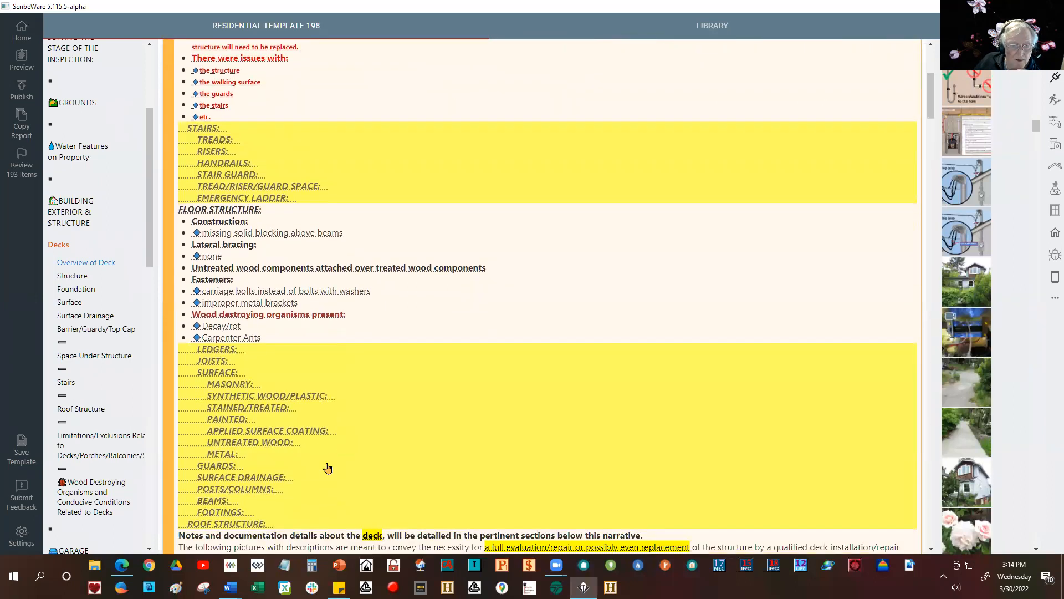
{"action": "scroll", "coordinate": [328, 468], "scroll_direction": "down", "scroll_amount": 2}
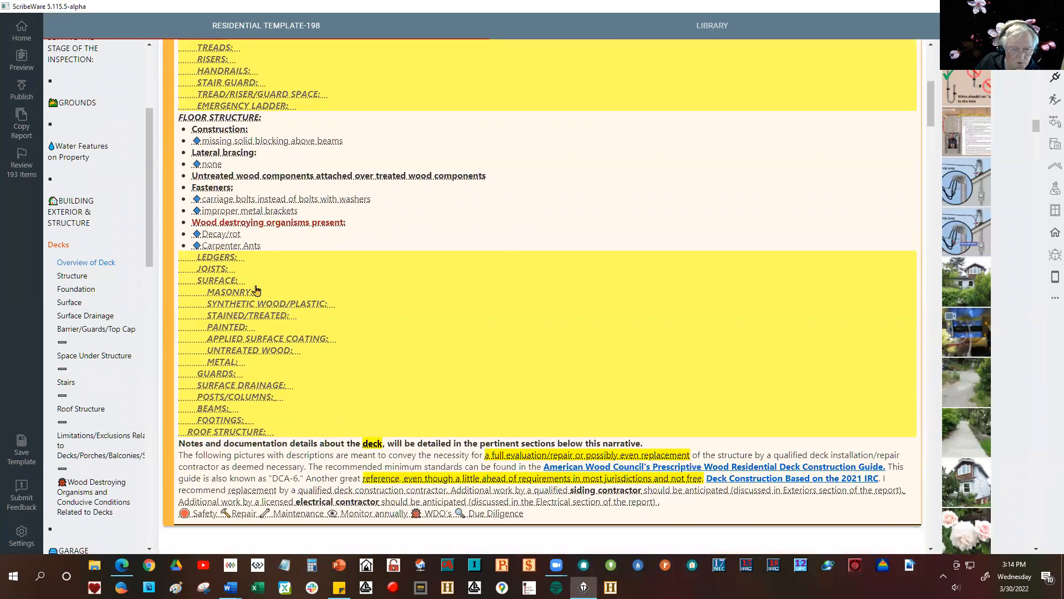
{"action": "left_click", "coordinate": [215, 258]}
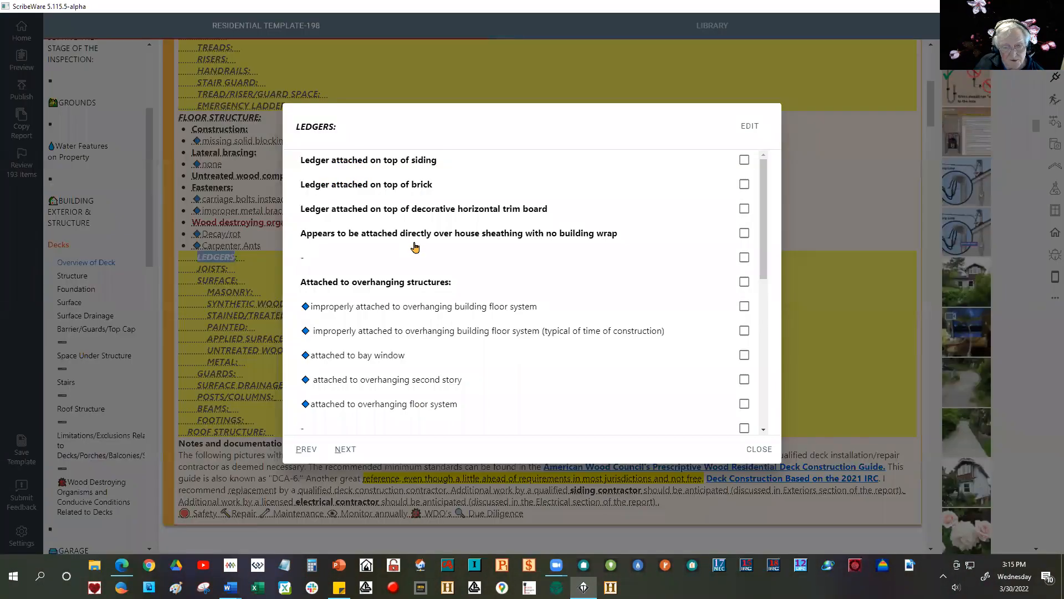
{"action": "left_click", "coordinate": [358, 161]}
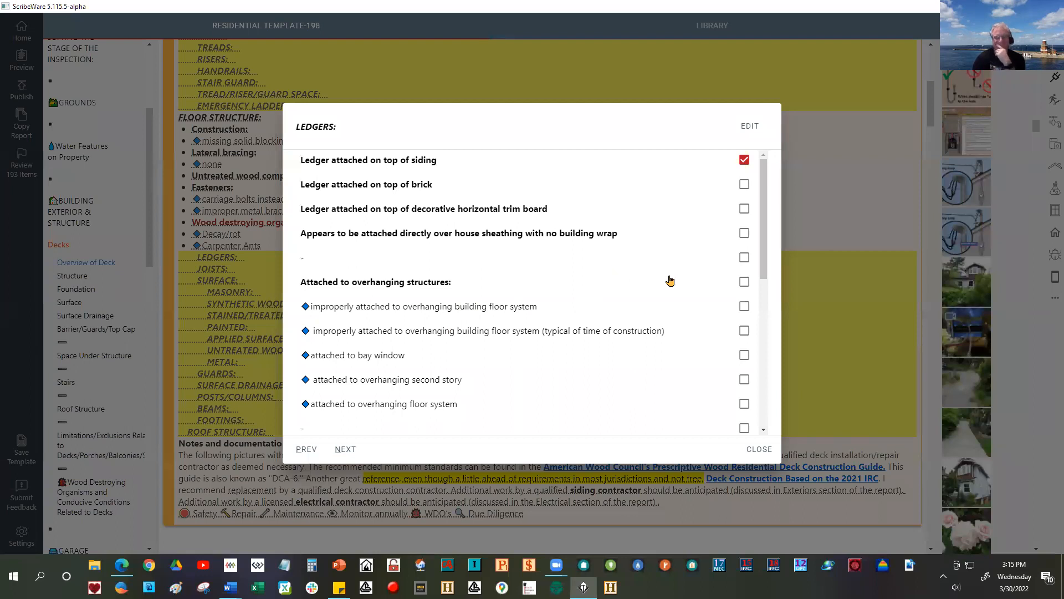
{"action": "left_click", "coordinate": [364, 283]}
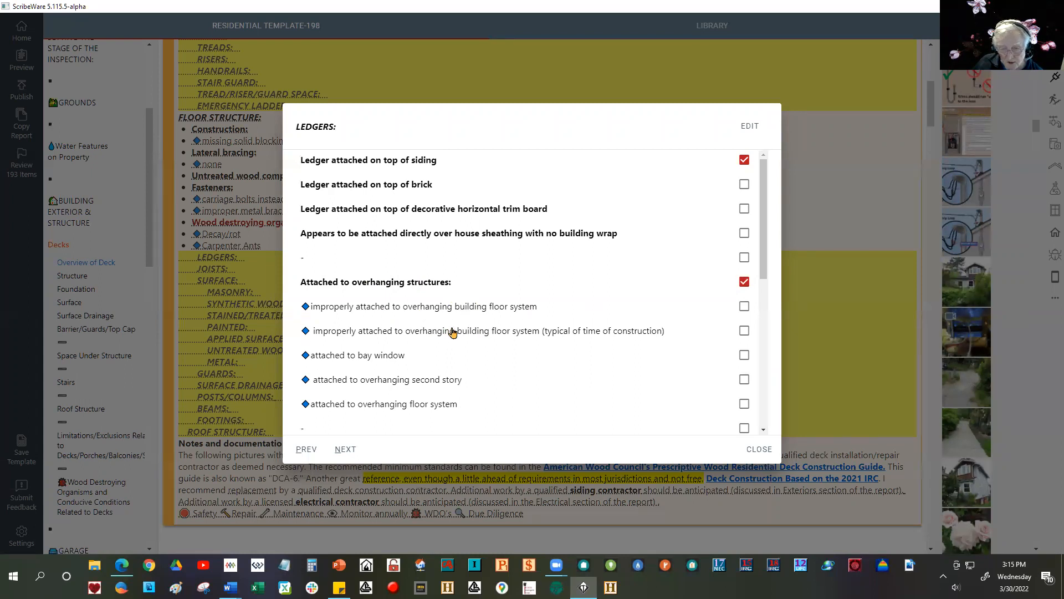
{"action": "left_click", "coordinate": [425, 333]}
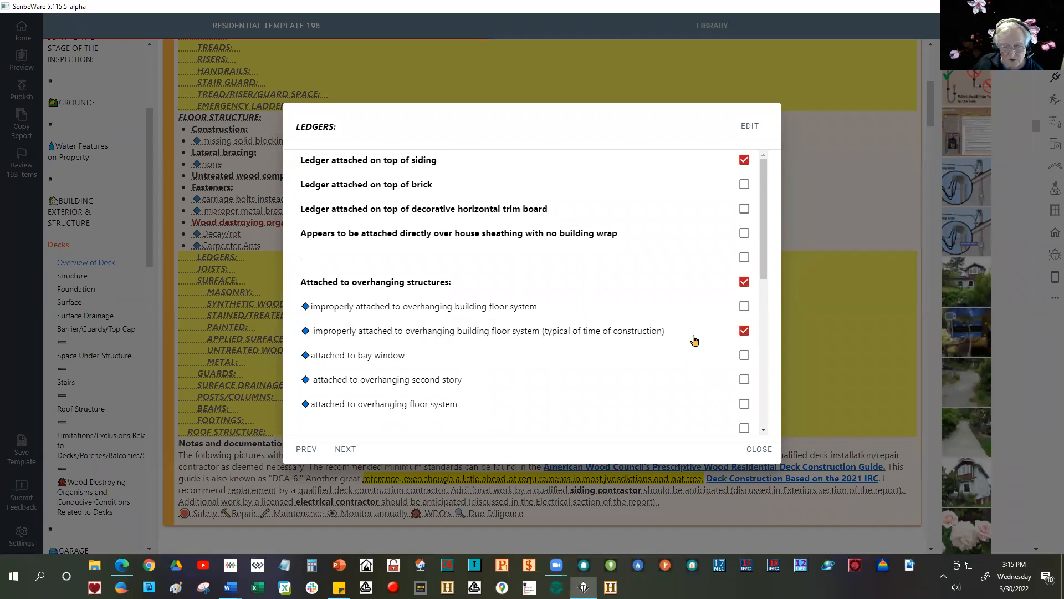
Step: Add Ledger conditions to LEDGERS with "flashing missing" and "not bolted to current standards", and return to the narrative
{"action": "left_click_drag", "start_coordinate": [764, 237], "coordinate": [772, 381]}
{"action": "left_click", "coordinate": [364, 170]}
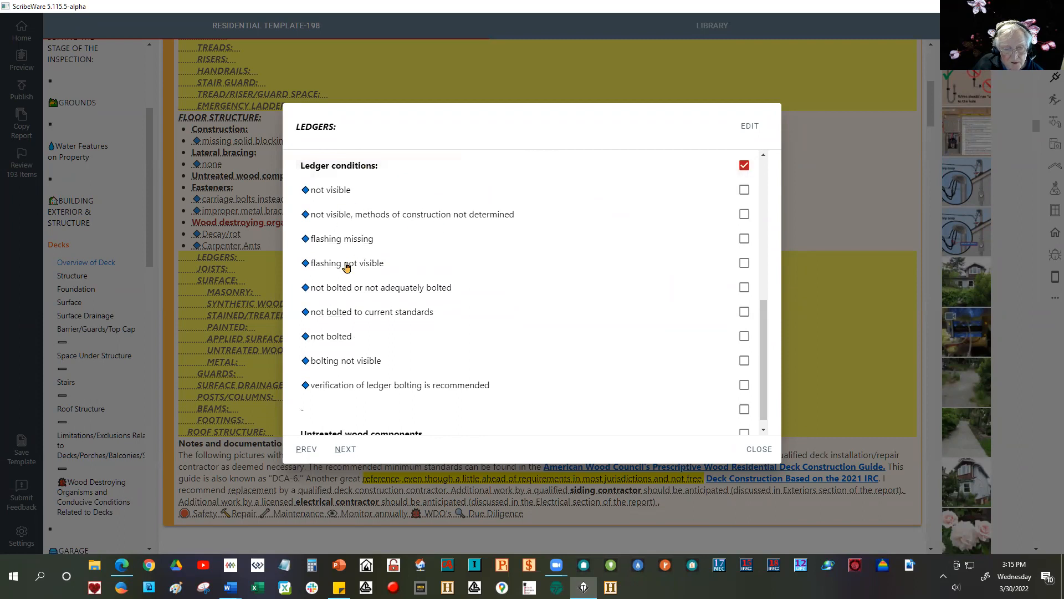
{"action": "left_click", "coordinate": [360, 239]}
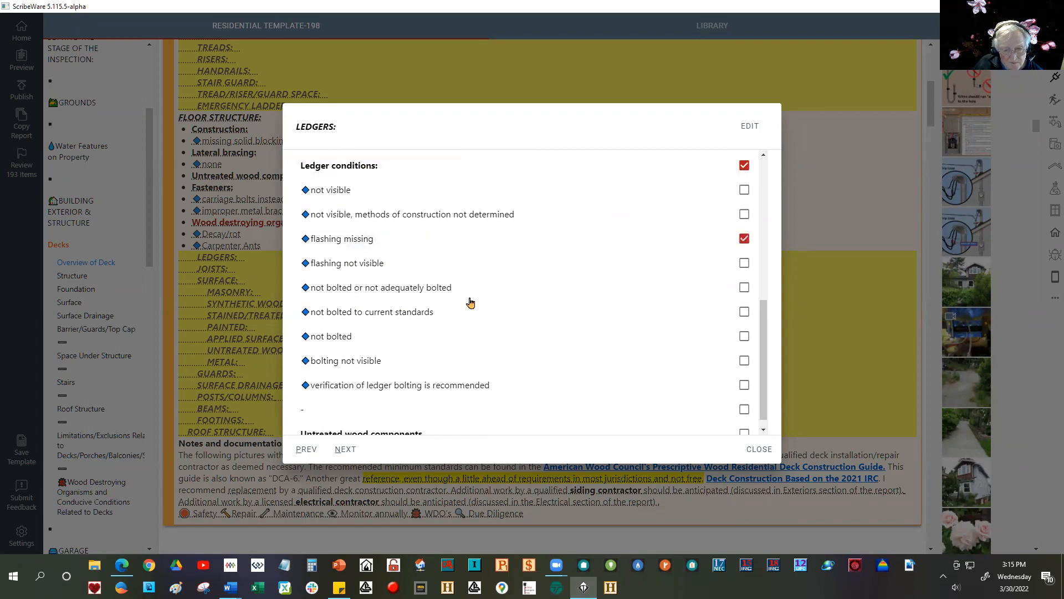
{"action": "left_click", "coordinate": [361, 313]}
{"action": "left_click", "coordinate": [761, 449]}
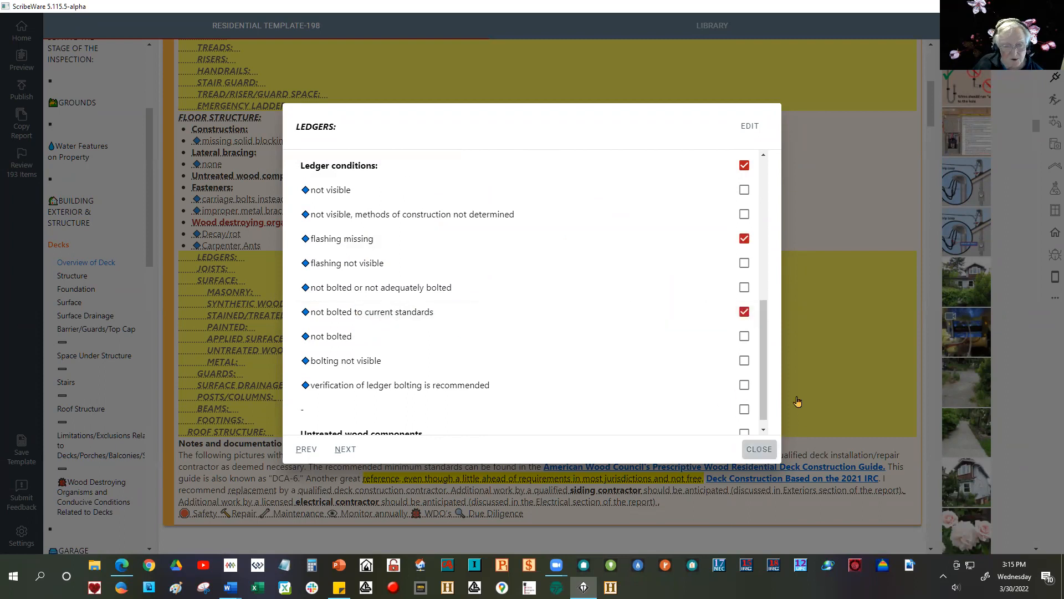
Step: Under JOISTS, select Joists conditions with the "engineered joists" statement, leaving the metal hangers/brackets options unselected
{"action": "scroll", "coordinate": [343, 438], "scroll_direction": "down", "scroll_amount": 5}
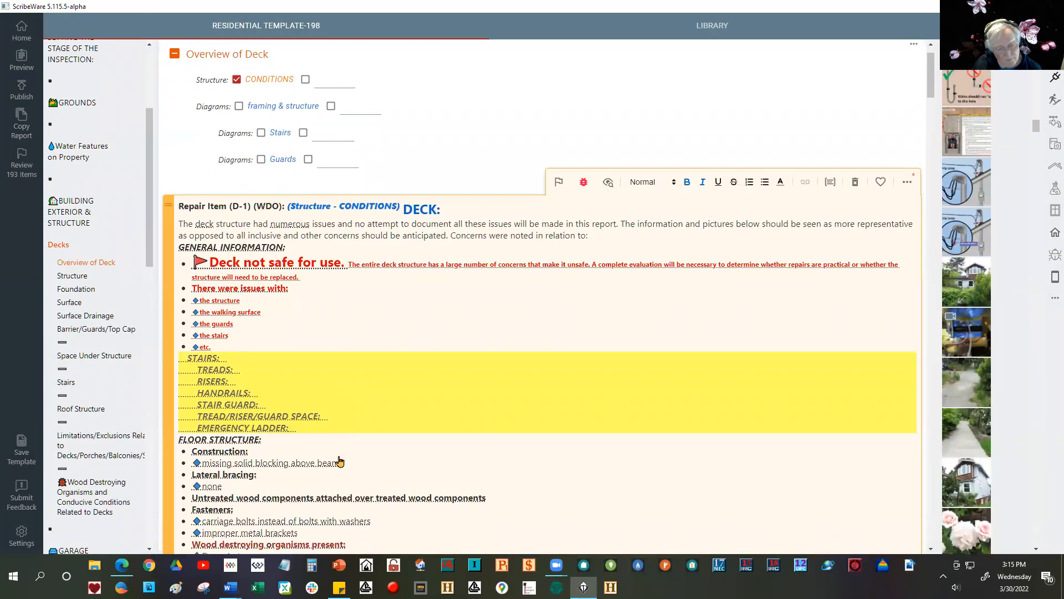
{"action": "scroll", "coordinate": [304, 496], "scroll_direction": "down", "scroll_amount": 4}
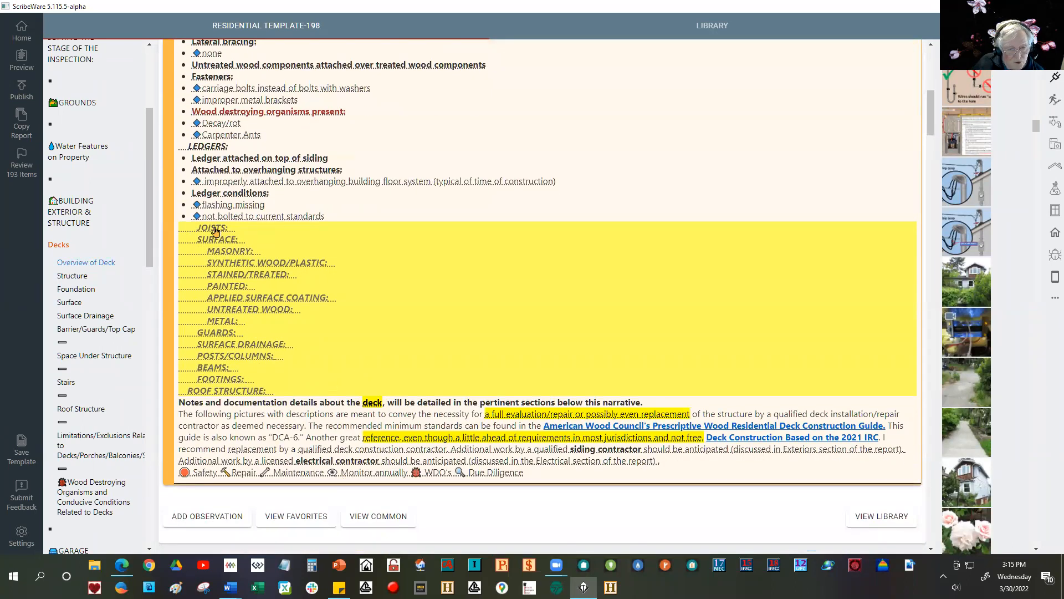
{"action": "left_click", "coordinate": [215, 228]}
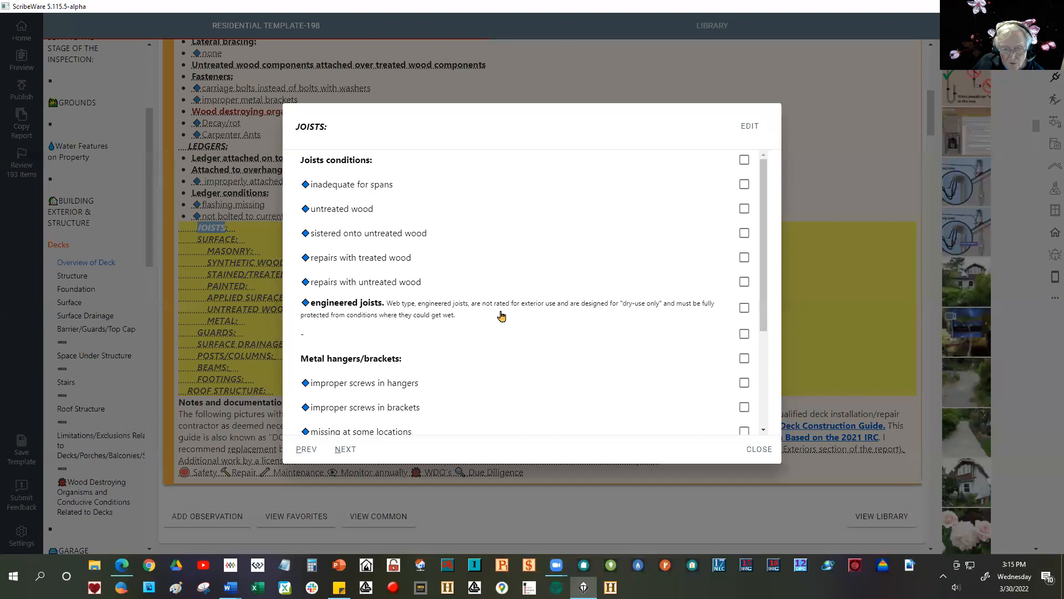
{"action": "left_click", "coordinate": [347, 160]}
{"action": "left_click", "coordinate": [356, 305]}
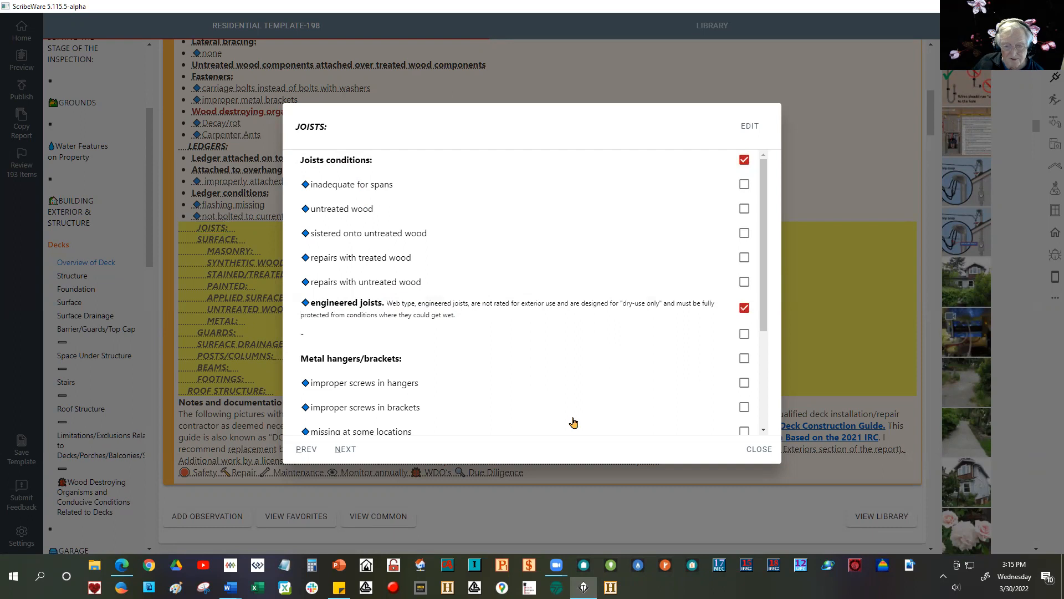
{"action": "left_click_drag", "start_coordinate": [763, 307], "coordinate": [765, 414]}
{"action": "left_click", "coordinate": [759, 450]}
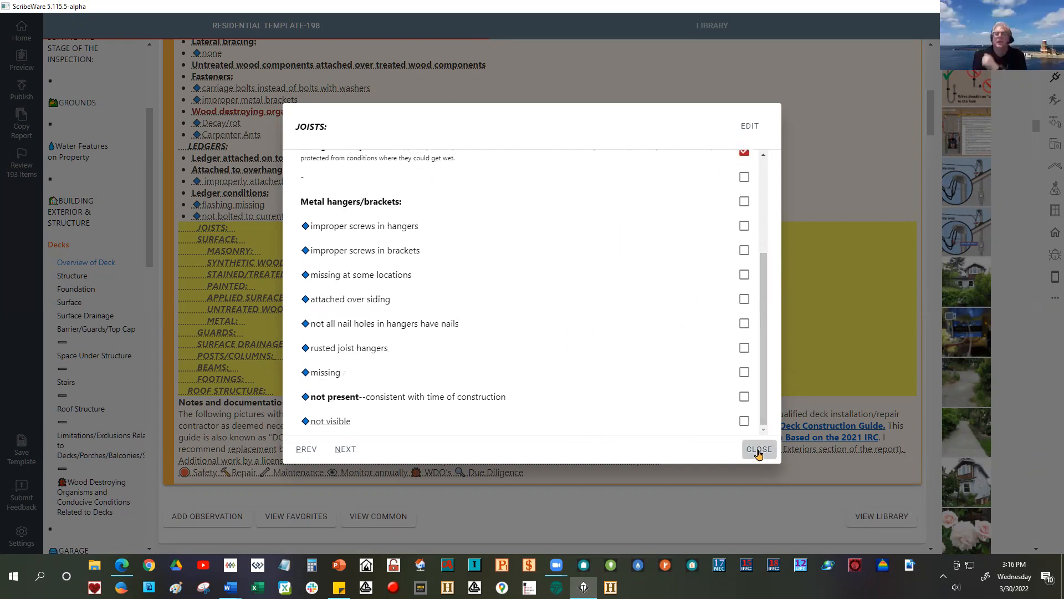
Step: Under SURFACE, select Landings at doorways with "not minimum 36" x (width of door)" at the primary entrance
{"action": "scroll", "coordinate": [340, 370], "scroll_direction": "down", "scroll_amount": 3}
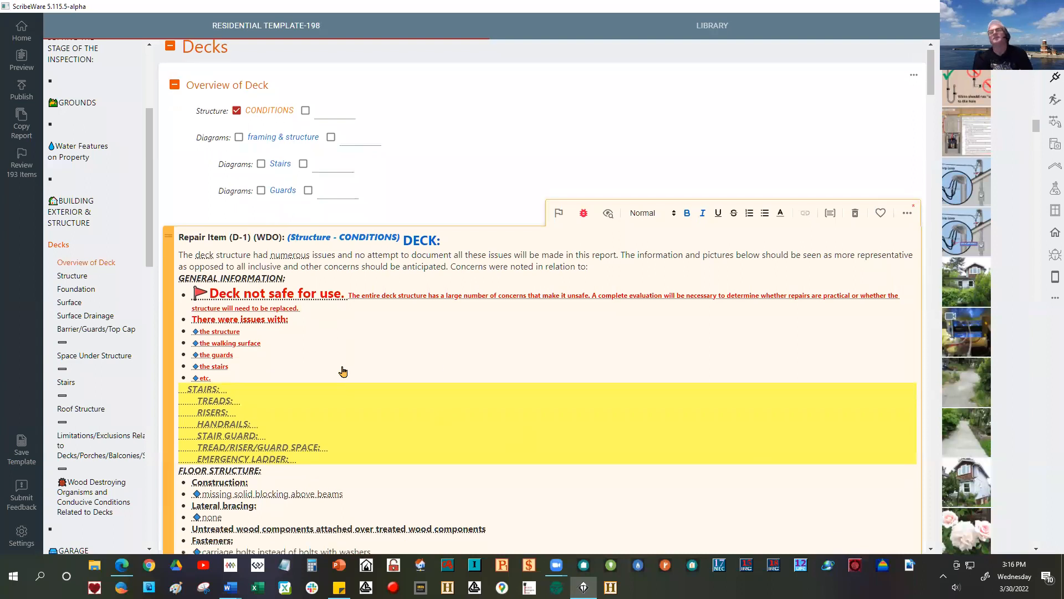
{"action": "scroll", "coordinate": [345, 395], "scroll_direction": "down", "scroll_amount": 4}
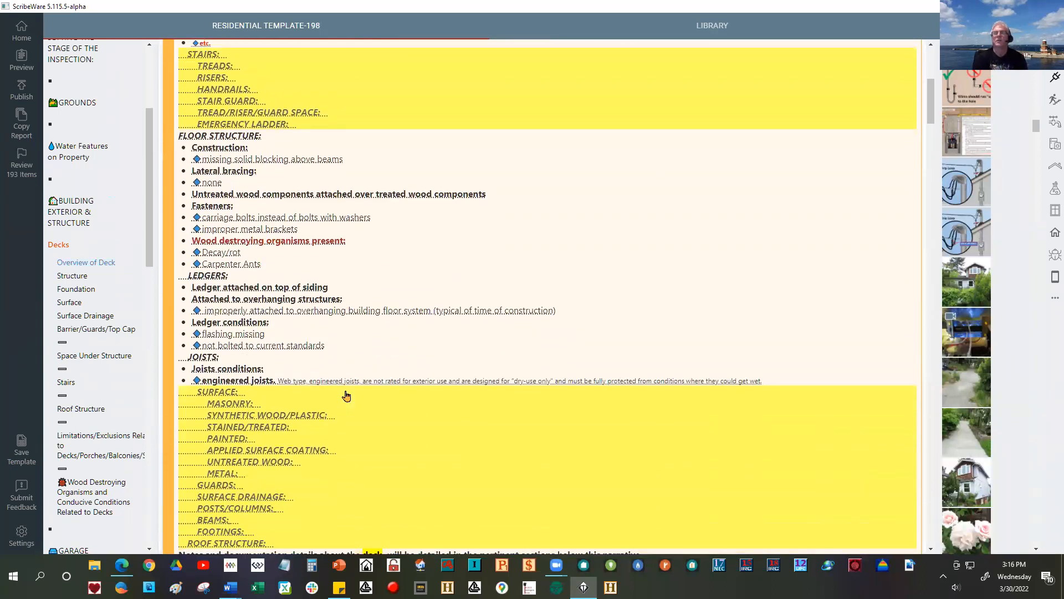
{"action": "scroll", "coordinate": [346, 395], "scroll_direction": "down", "scroll_amount": 1}
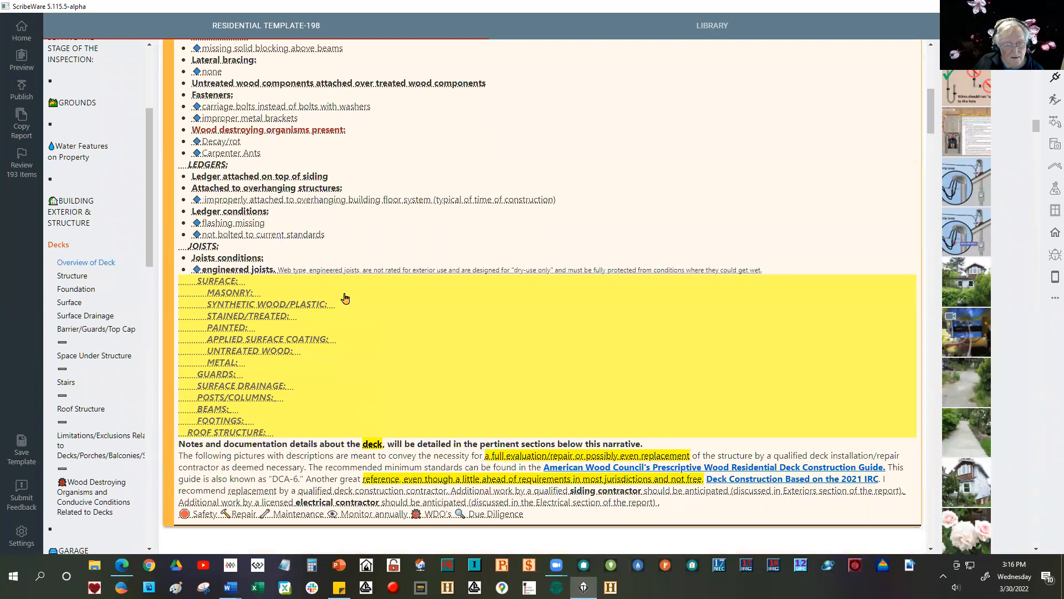
{"action": "scroll", "coordinate": [314, 341], "scroll_direction": "down", "scroll_amount": 1}
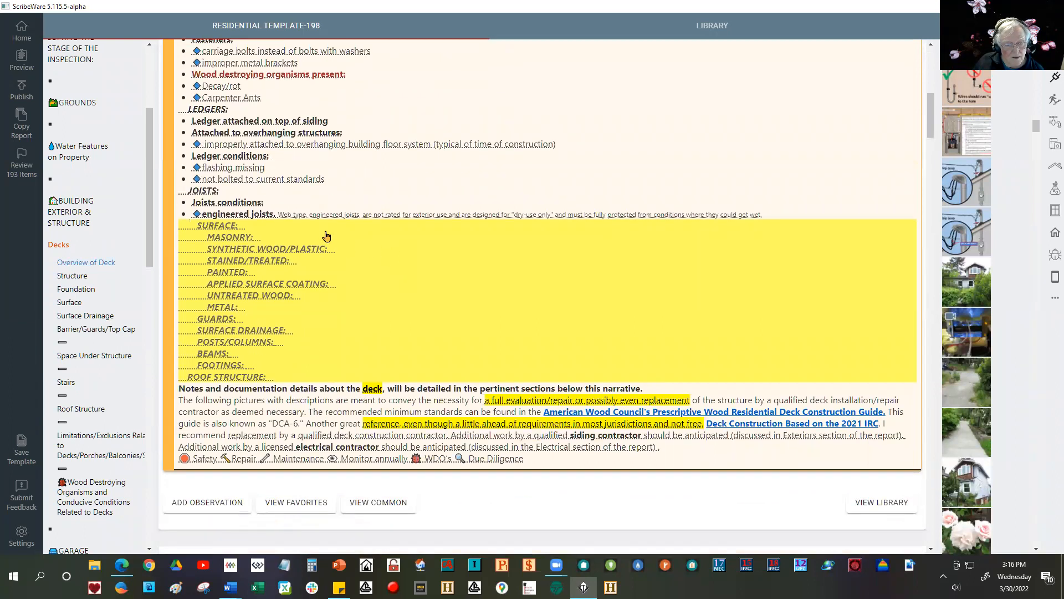
{"action": "double_click", "coordinate": [208, 228]}
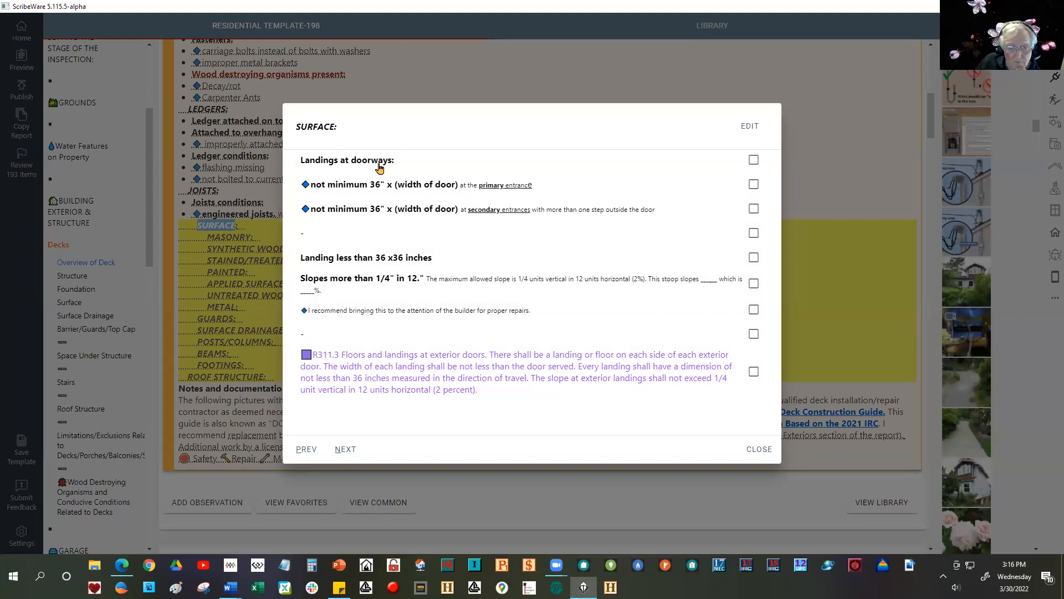
{"action": "left_click", "coordinate": [344, 161]}
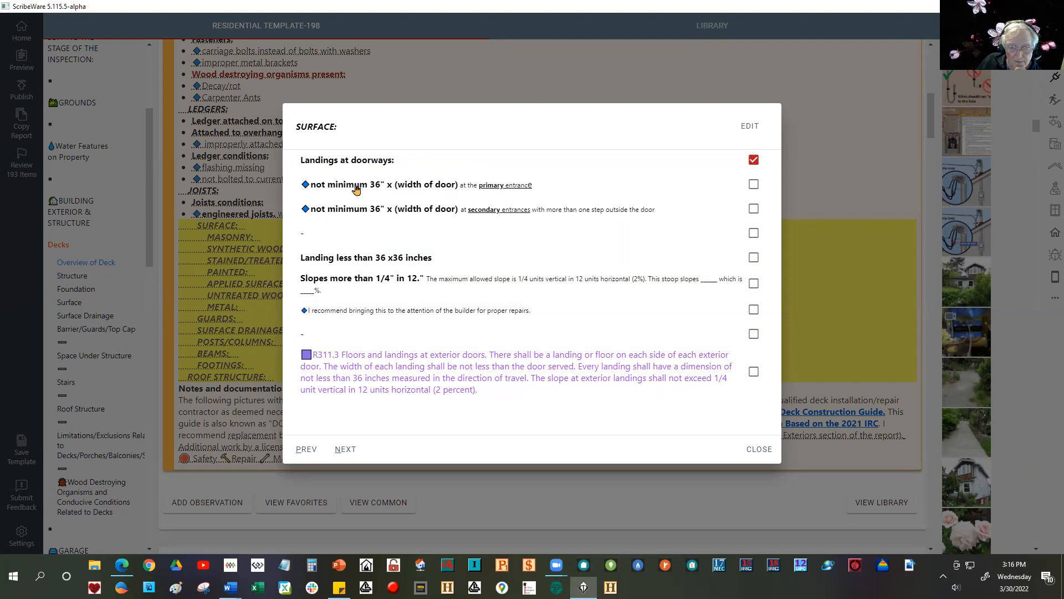
{"action": "left_click", "coordinate": [361, 188]}
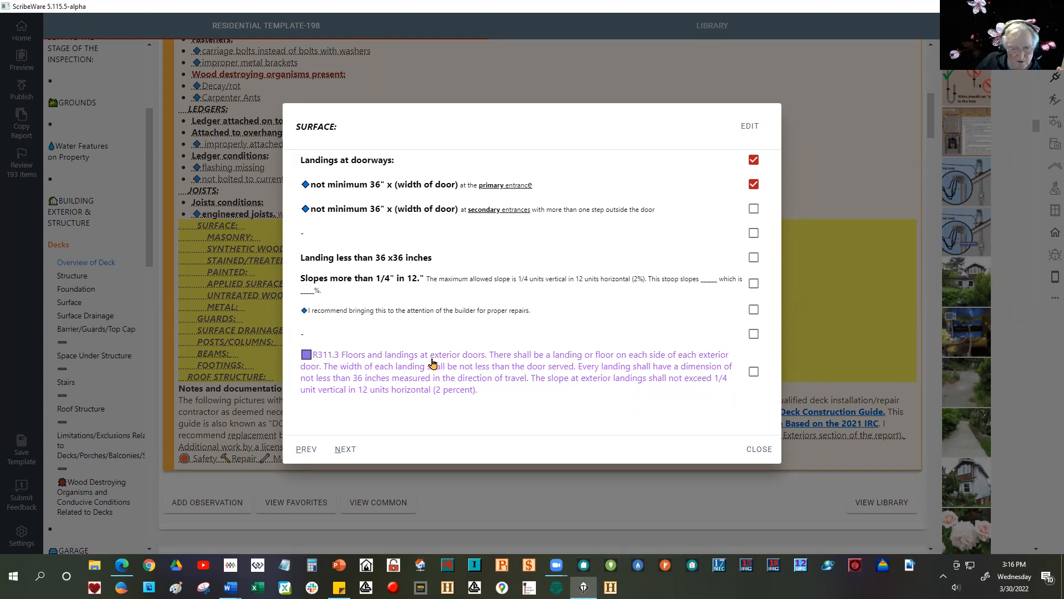
{"action": "left_click", "coordinate": [759, 449]}
Step: Under APPLIED SURFACE COATING, select Conditions with "weathering/deterioration" and the substrate "spongy"--decay suspected option
{"action": "scroll", "coordinate": [332, 444], "scroll_direction": "down", "scroll_amount": 4}
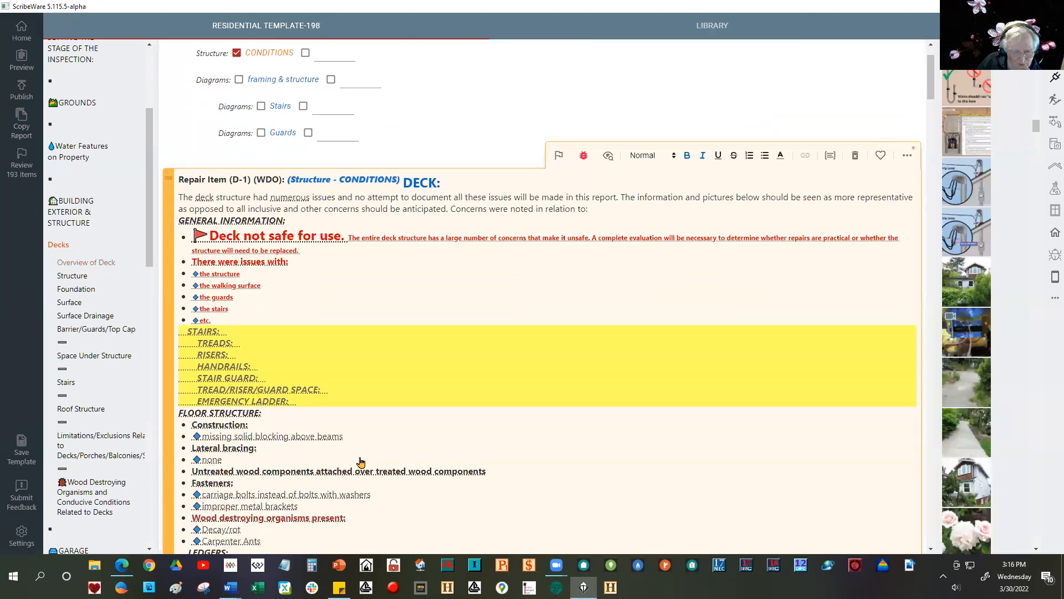
{"action": "scroll", "coordinate": [367, 462], "scroll_direction": "down", "scroll_amount": 5}
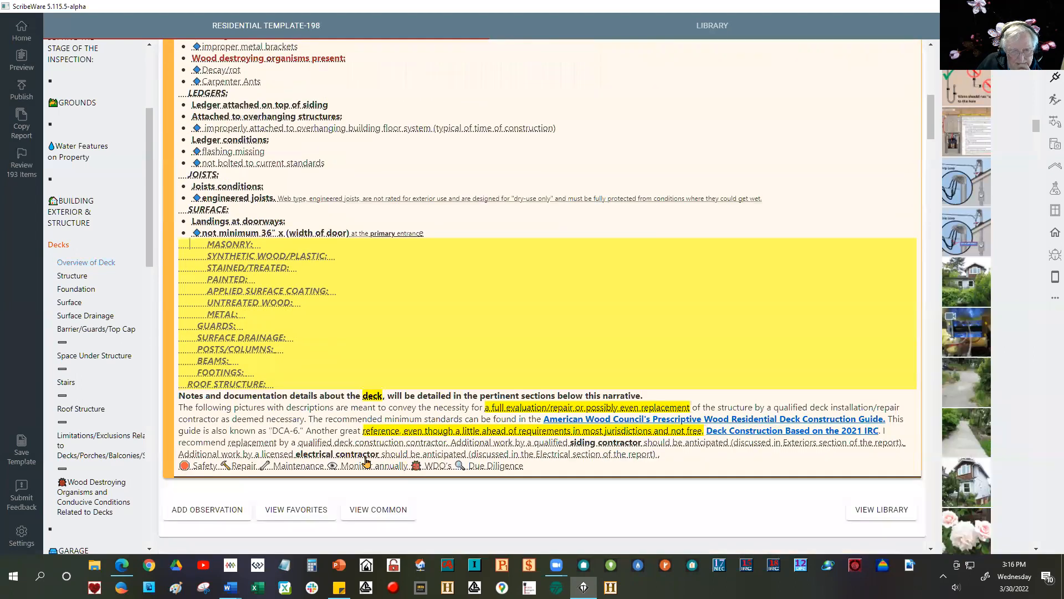
{"action": "scroll", "coordinate": [366, 461], "scroll_direction": "down", "scroll_amount": 1}
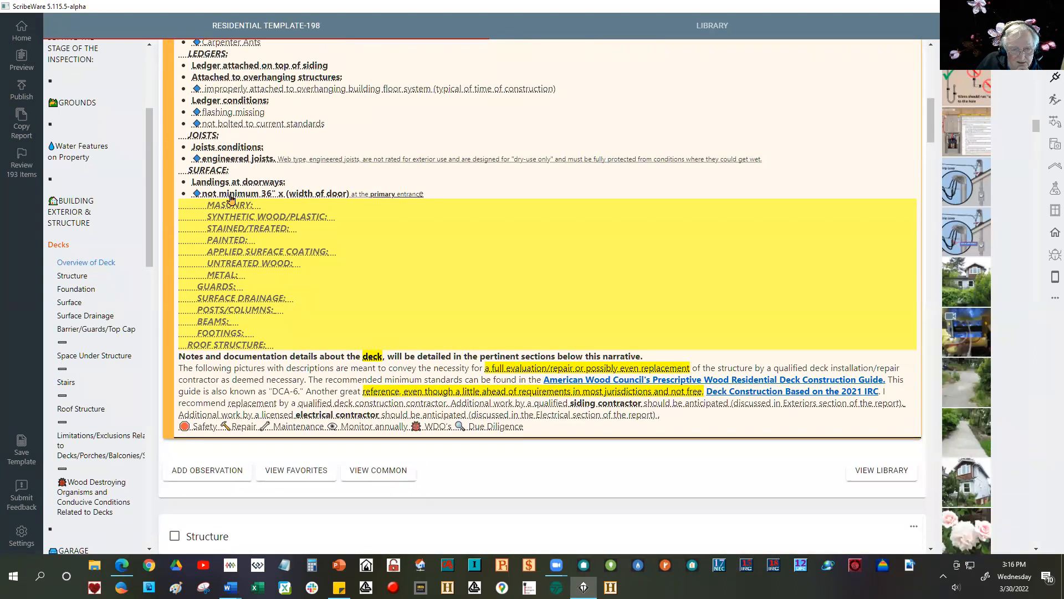
{"action": "double_click", "coordinate": [248, 254]}
{"action": "left_click", "coordinate": [337, 162]}
{"action": "left_click", "coordinate": [368, 184]}
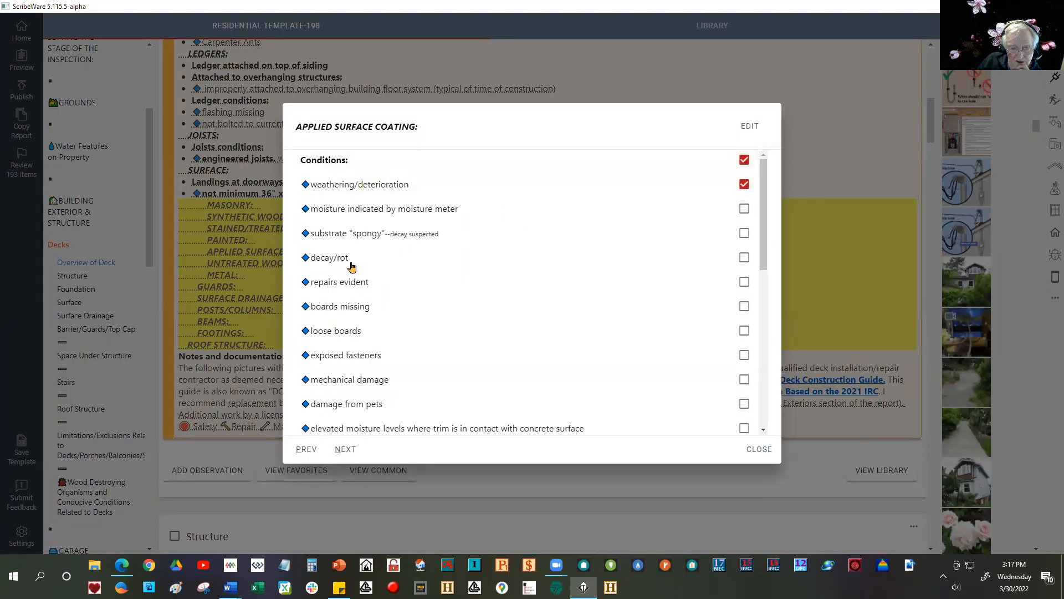
{"action": "left_click", "coordinate": [353, 235]}
{"action": "left_click_drag", "start_coordinate": [763, 247], "coordinate": [710, 402]}
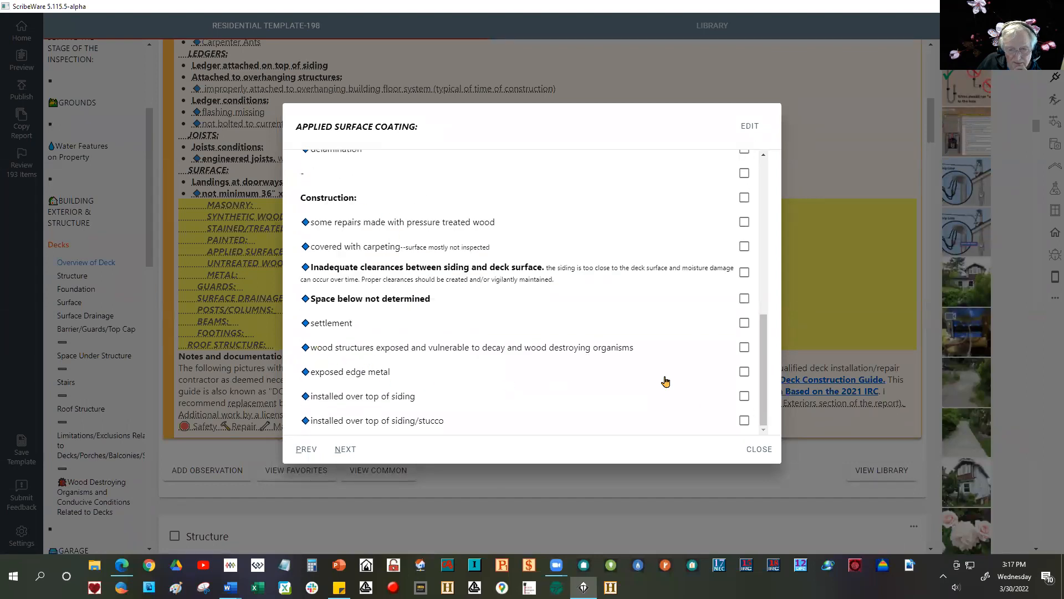
{"action": "left_click", "coordinate": [759, 450]}
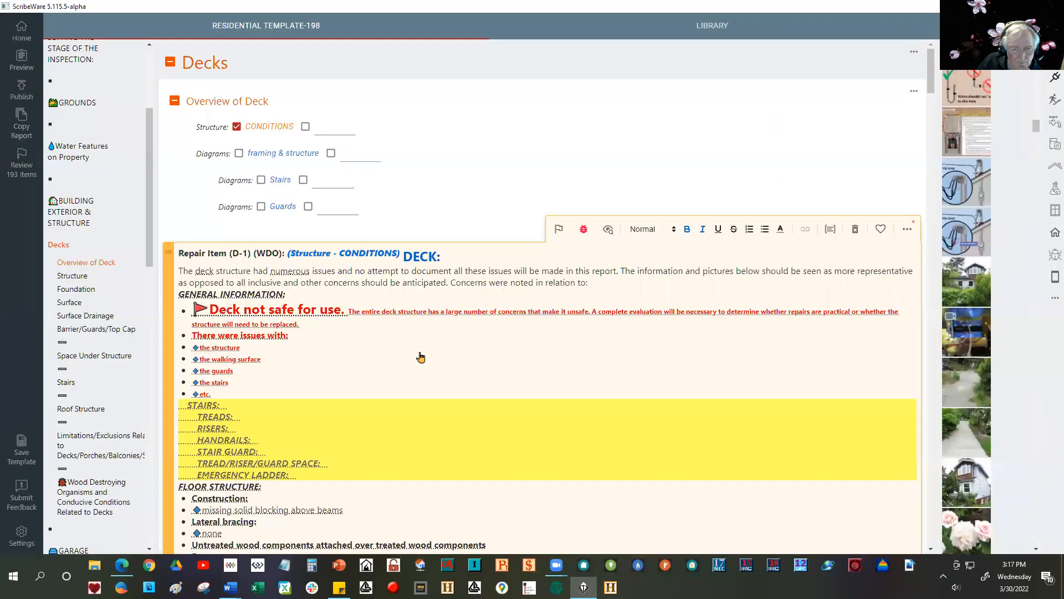
Step: Under GUARDS, select the "Guard not adequate" statement and review it in the deck narrative
{"action": "scroll", "coordinate": [281, 475], "scroll_direction": "down", "scroll_amount": 1}
{"action": "scroll", "coordinate": [294, 488], "scroll_direction": "down", "scroll_amount": 6}
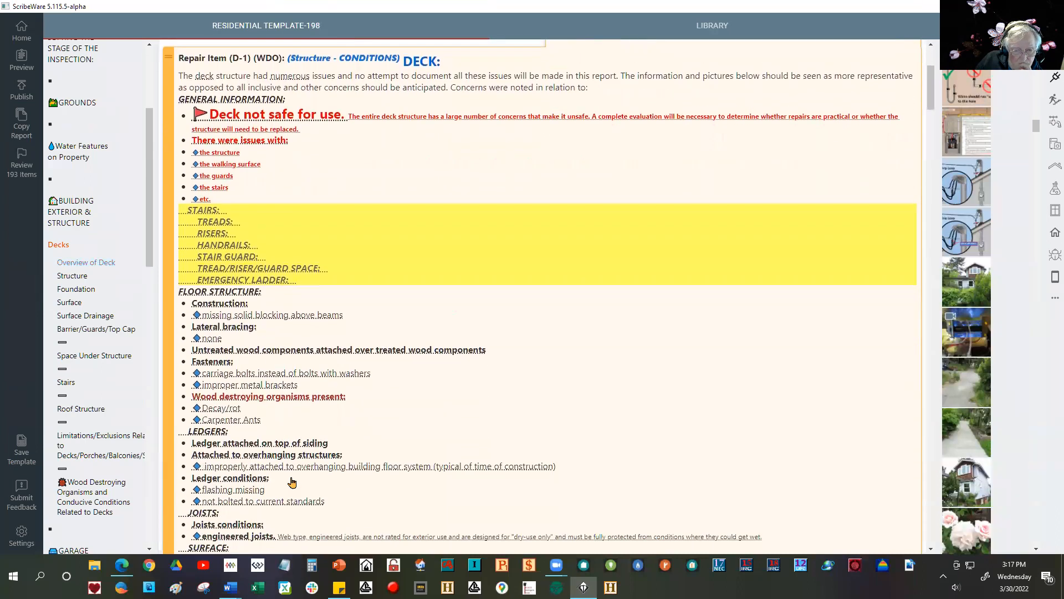
{"action": "scroll", "coordinate": [307, 506], "scroll_direction": "down", "scroll_amount": 3}
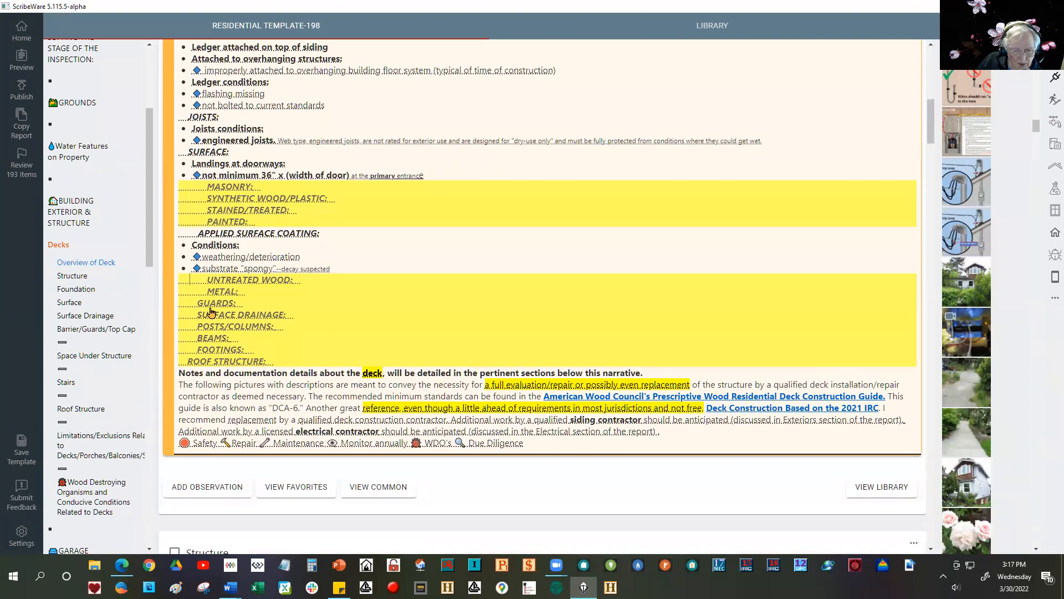
{"action": "double_click", "coordinate": [216, 304]}
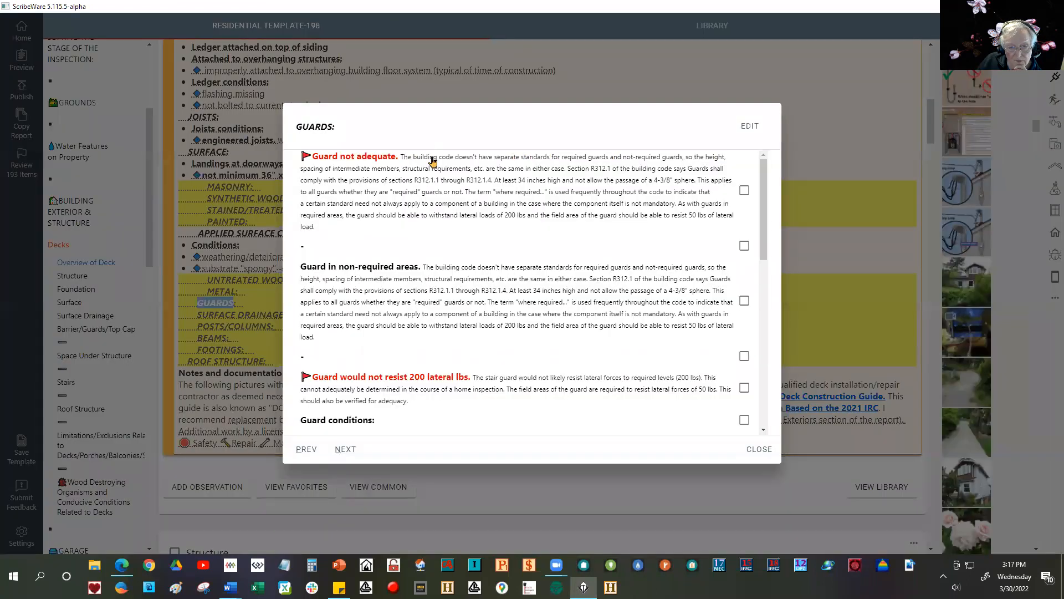
{"action": "left_click", "coordinate": [368, 181]}
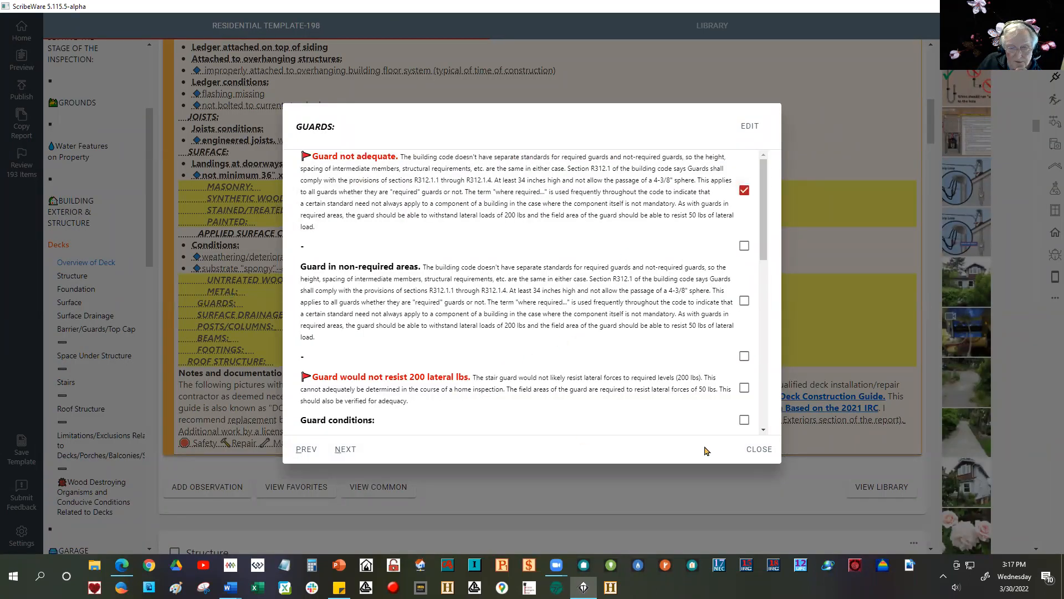
{"action": "left_click", "coordinate": [759, 451]}
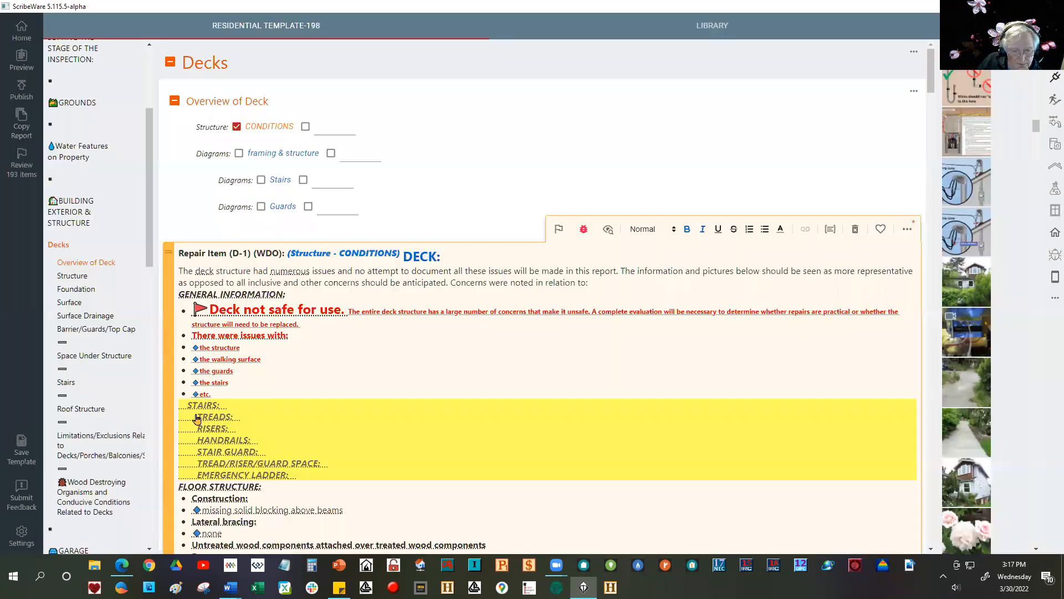
{"action": "scroll", "coordinate": [280, 482], "scroll_direction": "down", "scroll_amount": 2}
{"action": "scroll", "coordinate": [276, 495], "scroll_direction": "down", "scroll_amount": 6}
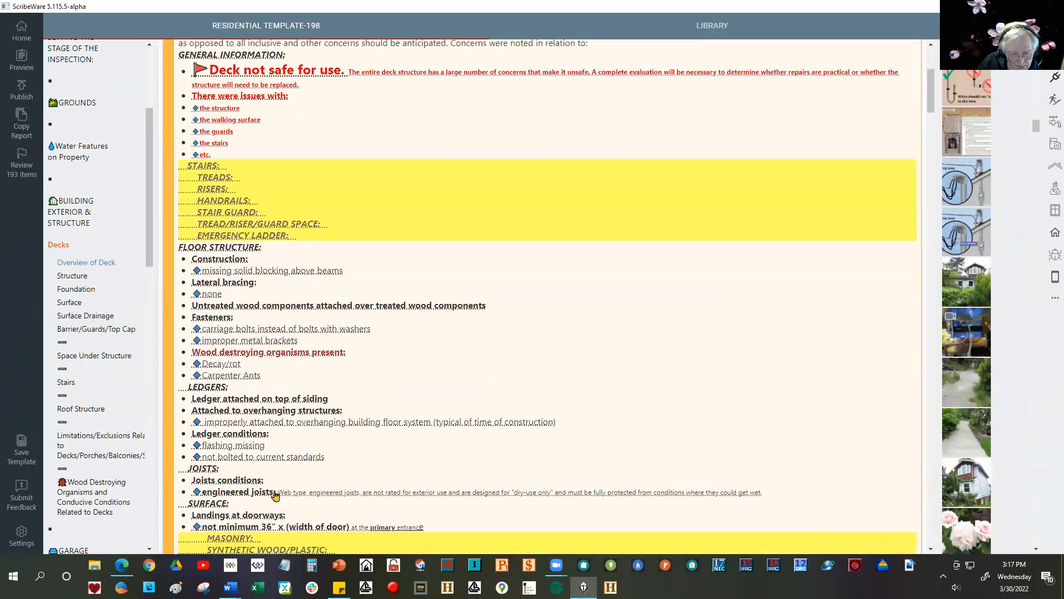
{"action": "scroll", "coordinate": [275, 495], "scroll_direction": "down", "scroll_amount": 4}
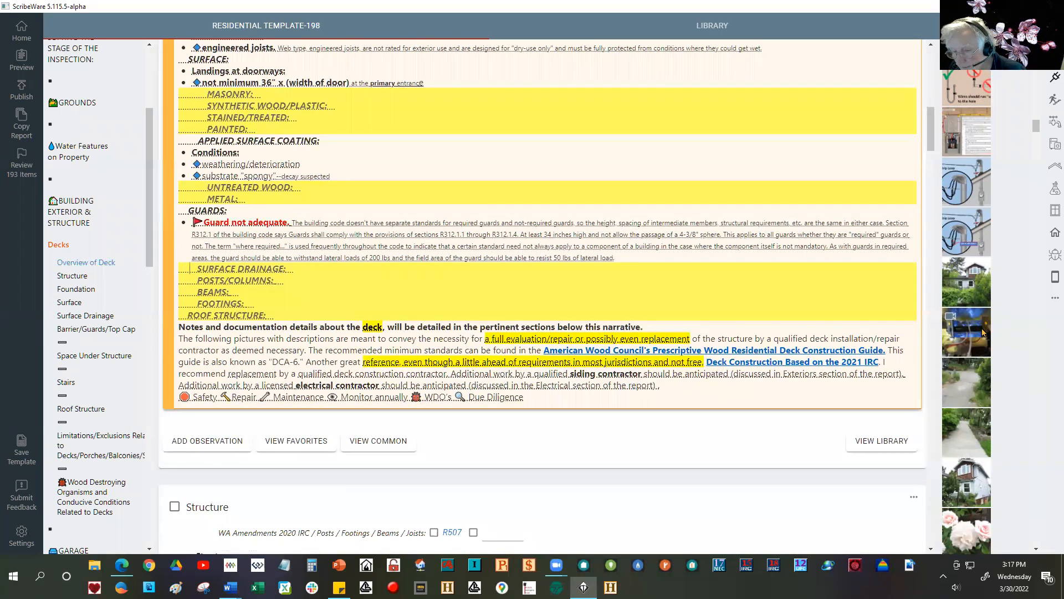
Step: Find the Stairs/Handrails diagram in the stored image collection and attach it to the deck observation
{"action": "scroll", "coordinate": [982, 332], "scroll_direction": "down", "scroll_amount": 5}
{"action": "scroll", "coordinate": [965, 361], "scroll_direction": "down", "scroll_amount": 5}
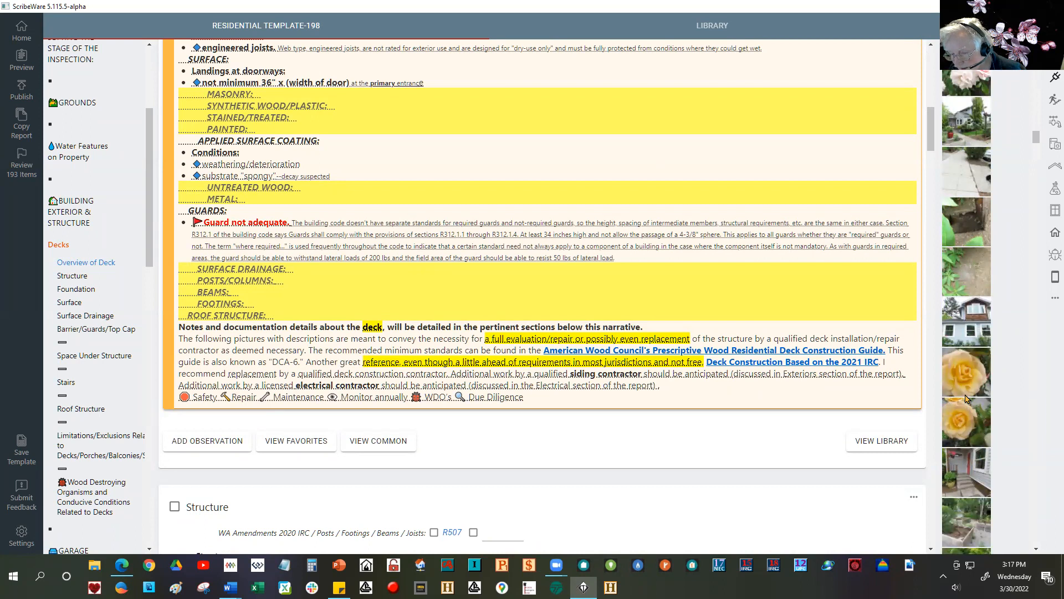
{"action": "scroll", "coordinate": [966, 399], "scroll_direction": "up", "scroll_amount": 8}
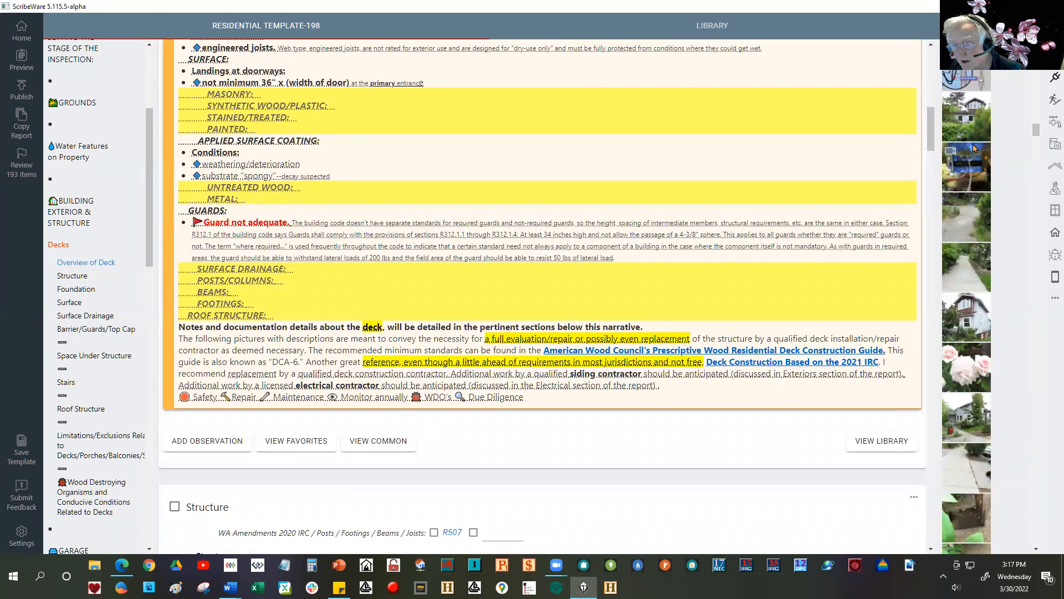
{"action": "scroll", "coordinate": [969, 133], "scroll_direction": "up", "scroll_amount": 6}
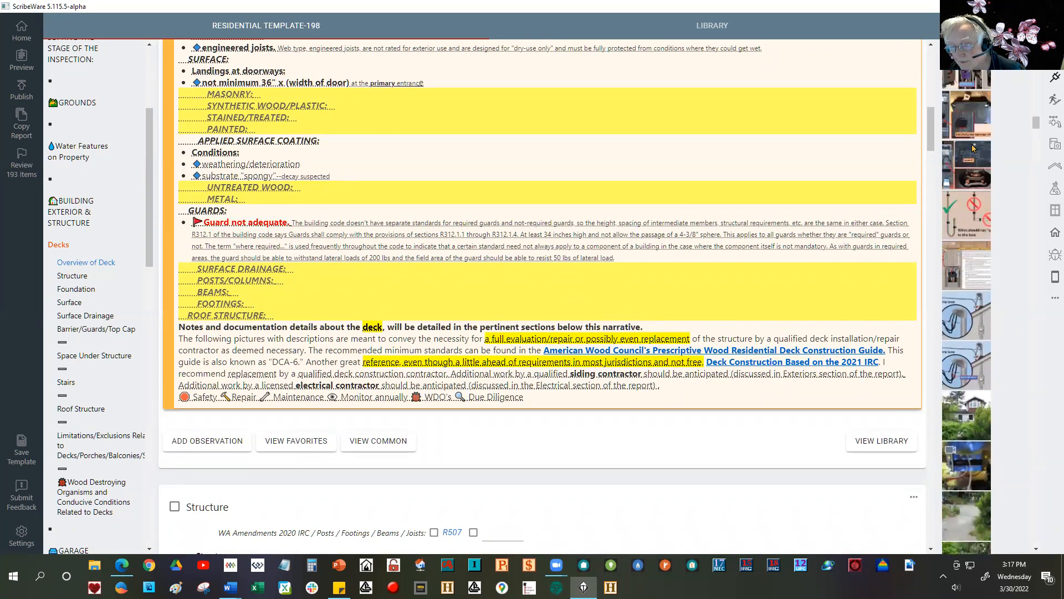
{"action": "scroll", "coordinate": [966, 117], "scroll_direction": "up", "scroll_amount": 4}
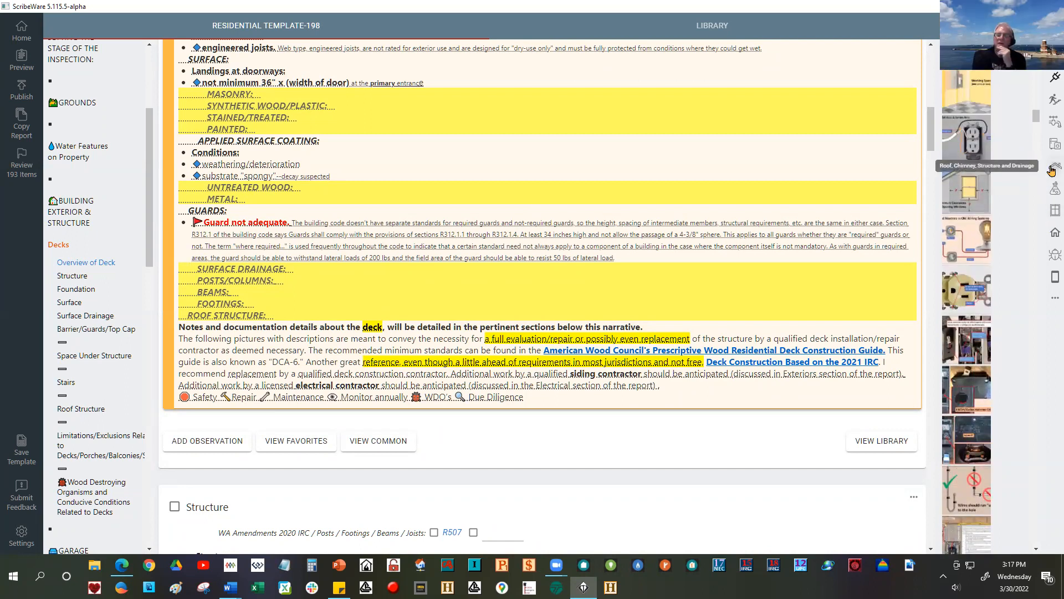
{"action": "left_click", "coordinate": [1051, 169]}
{"action": "left_click_drag", "start_coordinate": [1037, 205], "coordinate": [1022, 144]}
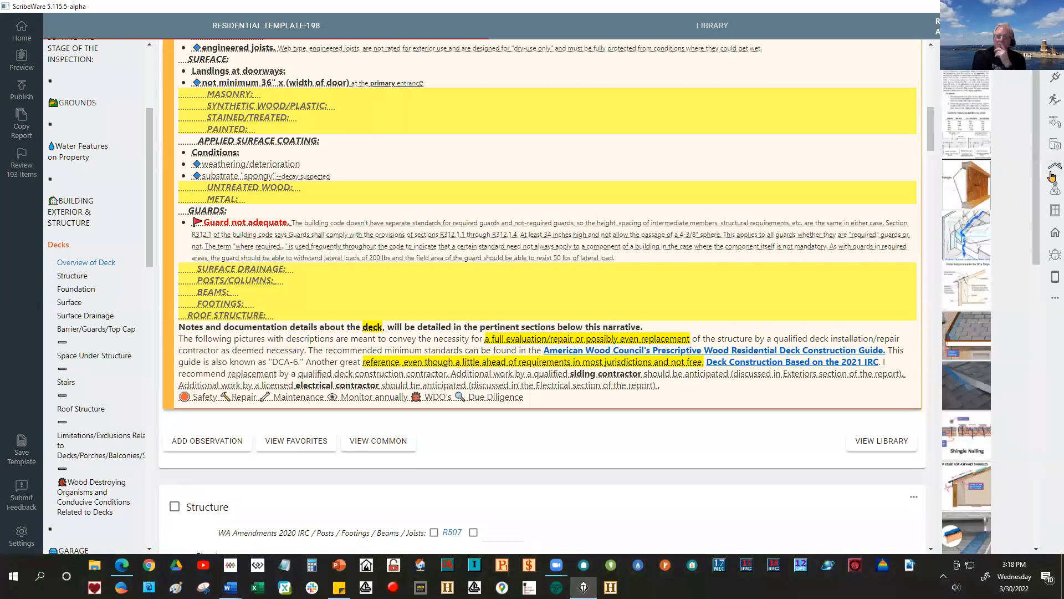
{"action": "left_click", "coordinate": [1051, 104]}
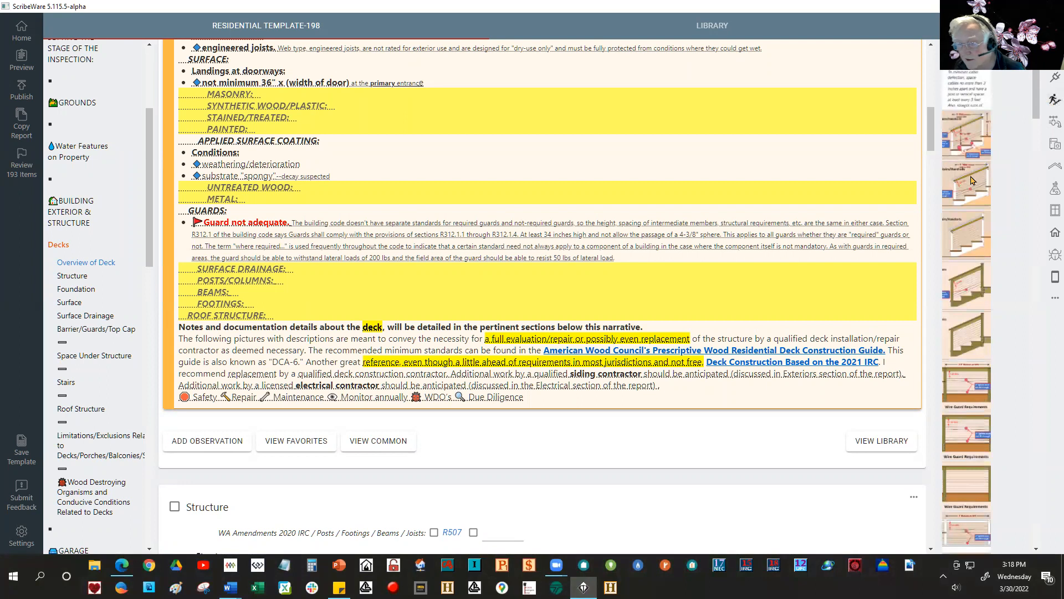
{"action": "left_click_drag", "start_coordinate": [976, 149], "coordinate": [474, 405]}
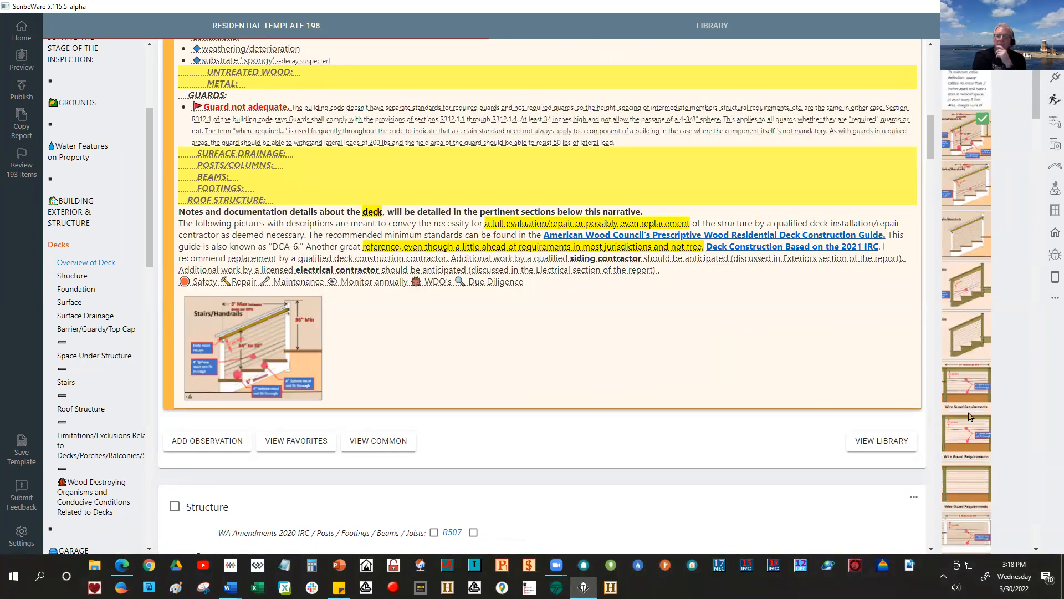
Step: Attach the Ledger Board Attachment diagram from the deck image collection to the deck observation, beside the Stairs/Handrails diagram
{"action": "scroll", "coordinate": [967, 344], "scroll_direction": "down", "scroll_amount": 2}
{"action": "scroll", "coordinate": [957, 503], "scroll_direction": "down", "scroll_amount": 4}
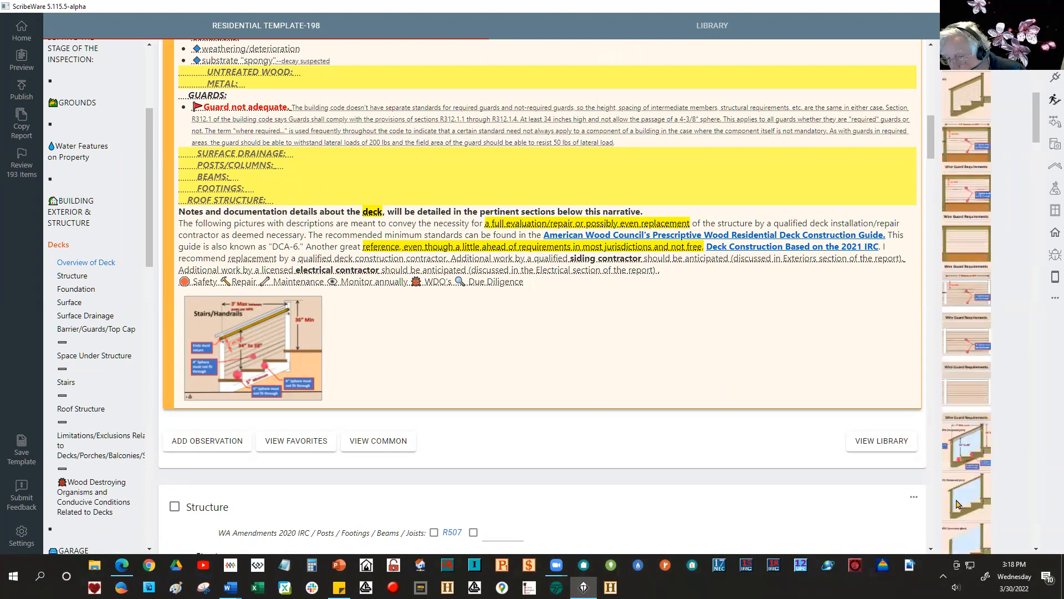
{"action": "scroll", "coordinate": [957, 486], "scroll_direction": "down", "scroll_amount": 7}
{"action": "scroll", "coordinate": [958, 500], "scroll_direction": "down", "scroll_amount": 10}
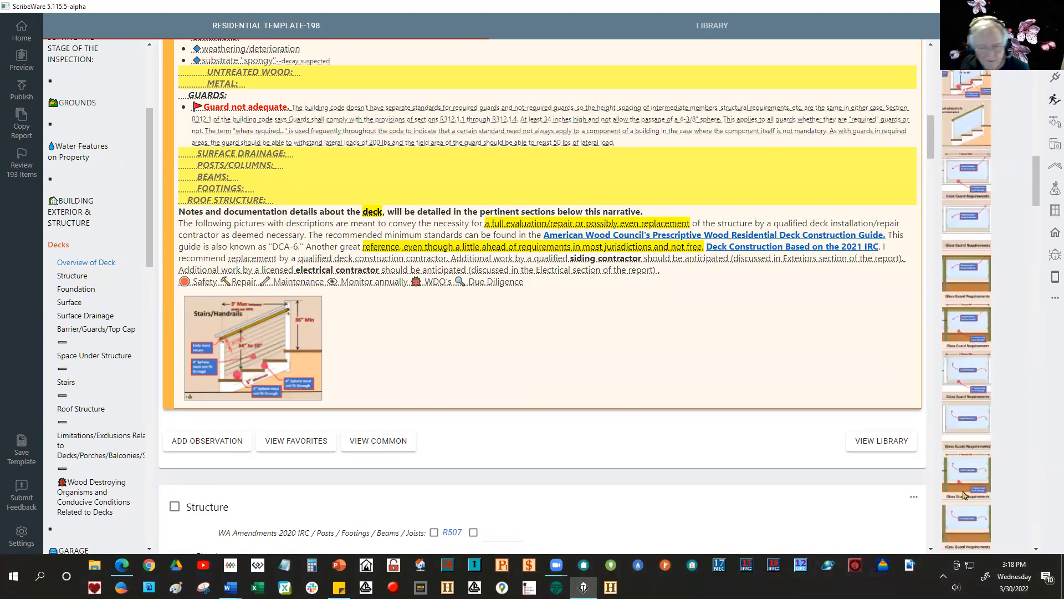
{"action": "scroll", "coordinate": [964, 495], "scroll_direction": "down", "scroll_amount": 1}
{"action": "scroll", "coordinate": [965, 499], "scroll_direction": "down", "scroll_amount": 6}
{"action": "scroll", "coordinate": [957, 516], "scroll_direction": "down", "scroll_amount": 6}
{"action": "scroll", "coordinate": [959, 510], "scroll_direction": "down", "scroll_amount": 5}
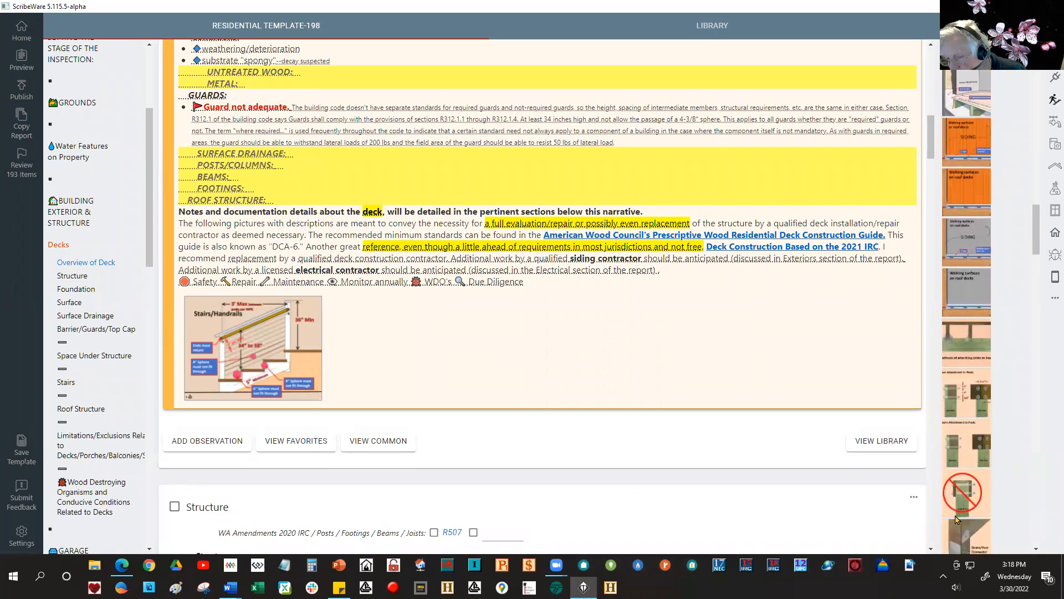
{"action": "scroll", "coordinate": [976, 497], "scroll_direction": "down", "scroll_amount": 10}
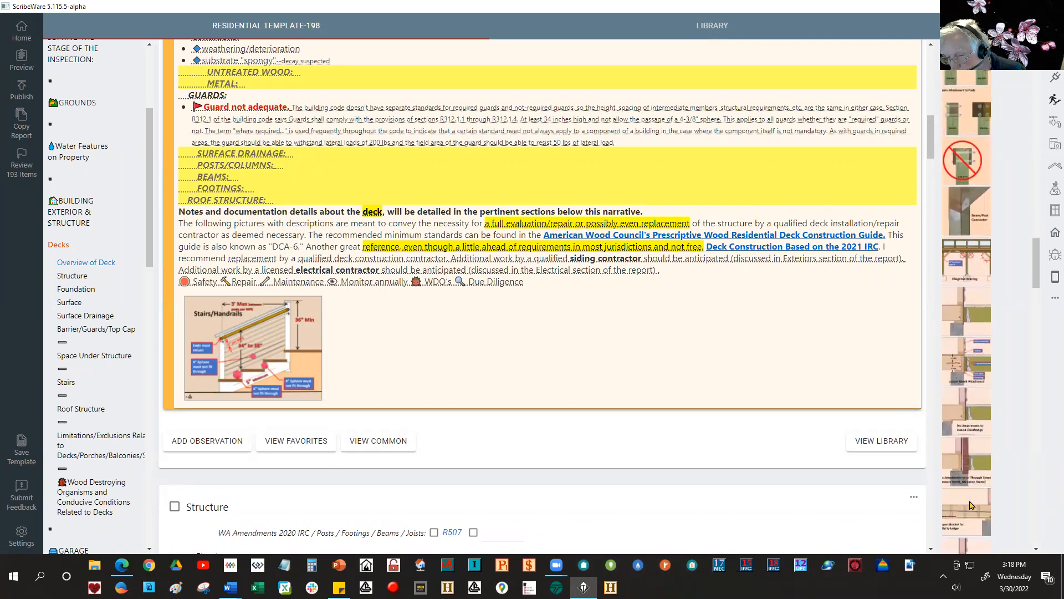
{"action": "left_click", "coordinate": [961, 356]}
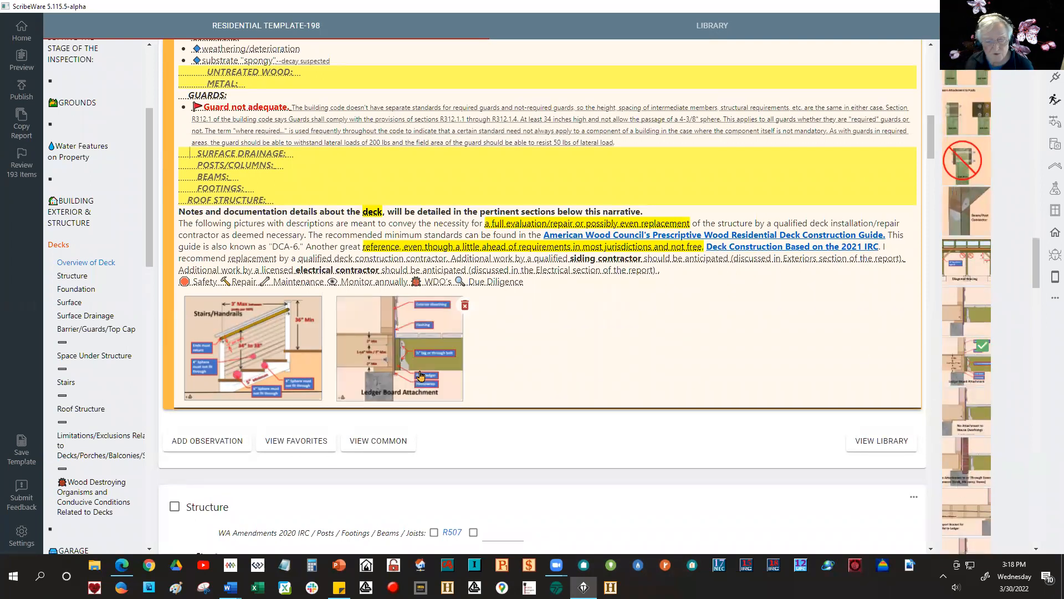
{"action": "scroll", "coordinate": [953, 537], "scroll_direction": "down", "scroll_amount": 6}
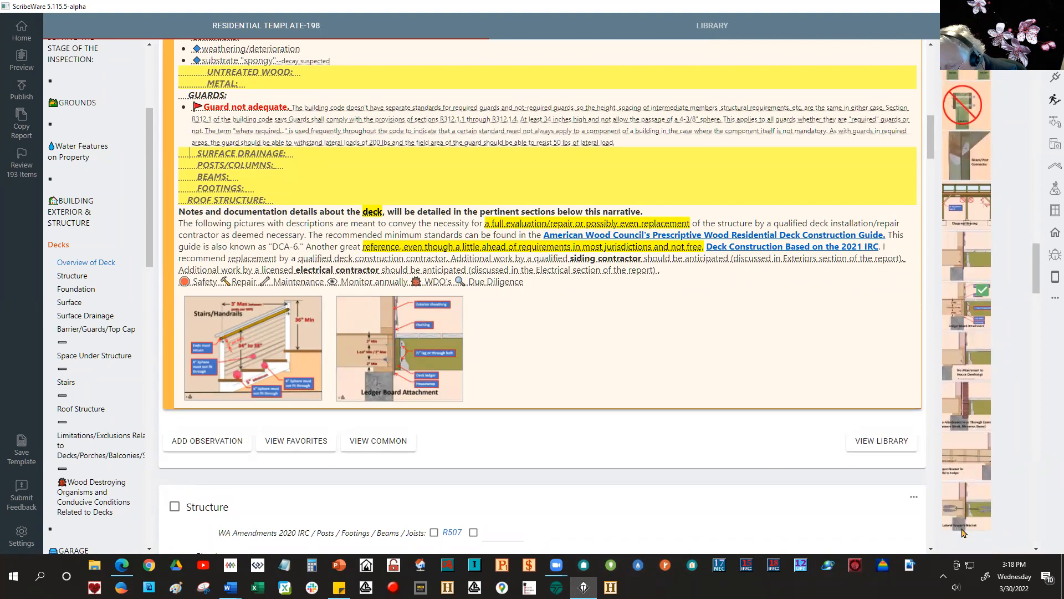
{"action": "scroll", "coordinate": [963, 532], "scroll_direction": "down", "scroll_amount": 3}
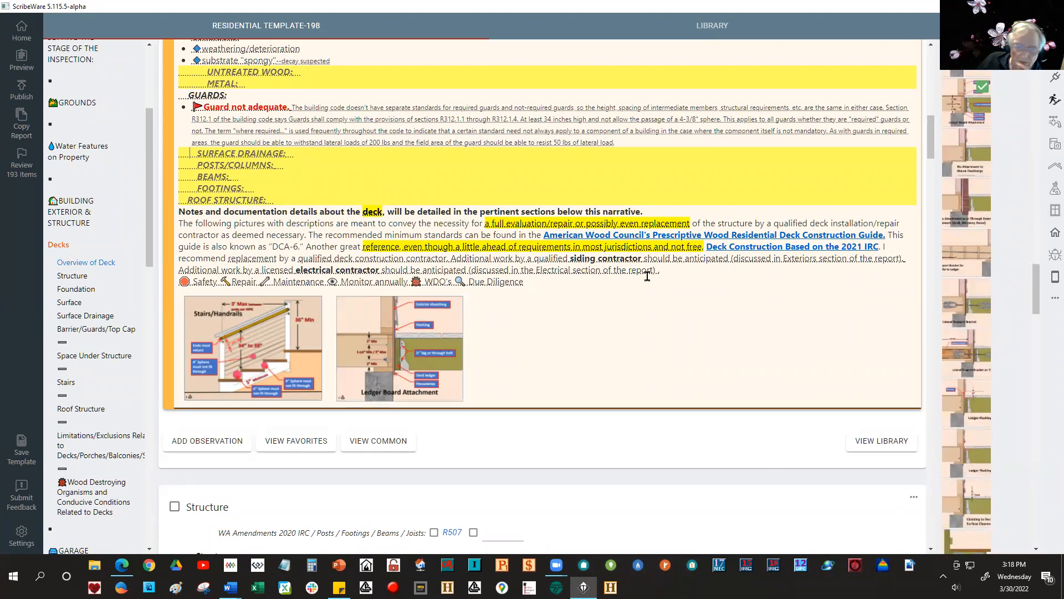
Step: Preview the inspection report in the browser and go to the deck entry under Repair Items in the SUMMARY
{"action": "left_click", "coordinate": [22, 60]}
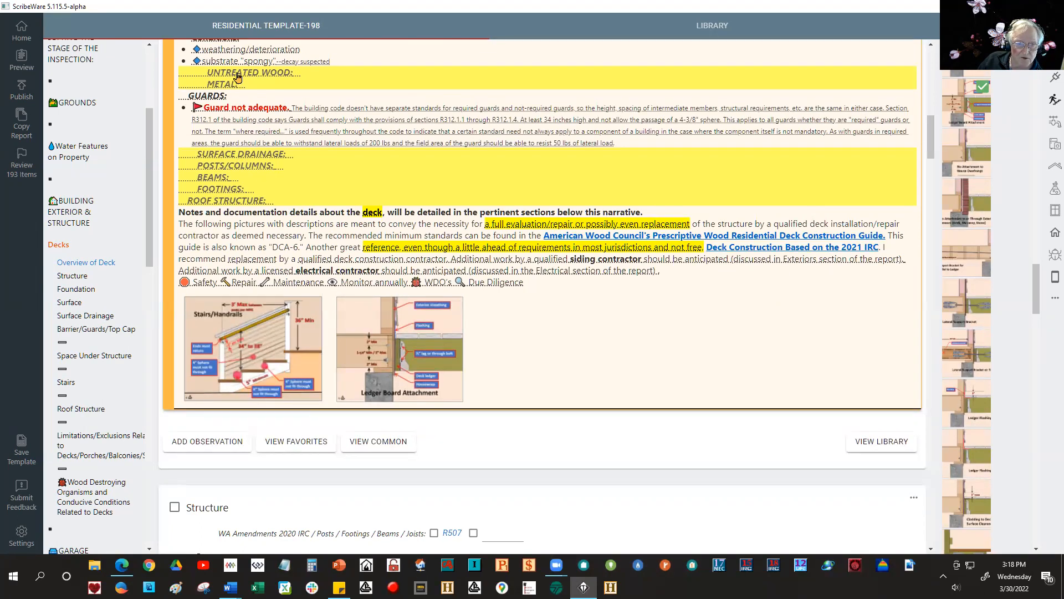
{"action": "scroll", "coordinate": [358, 125], "scroll_direction": "up", "scroll_amount": 5}
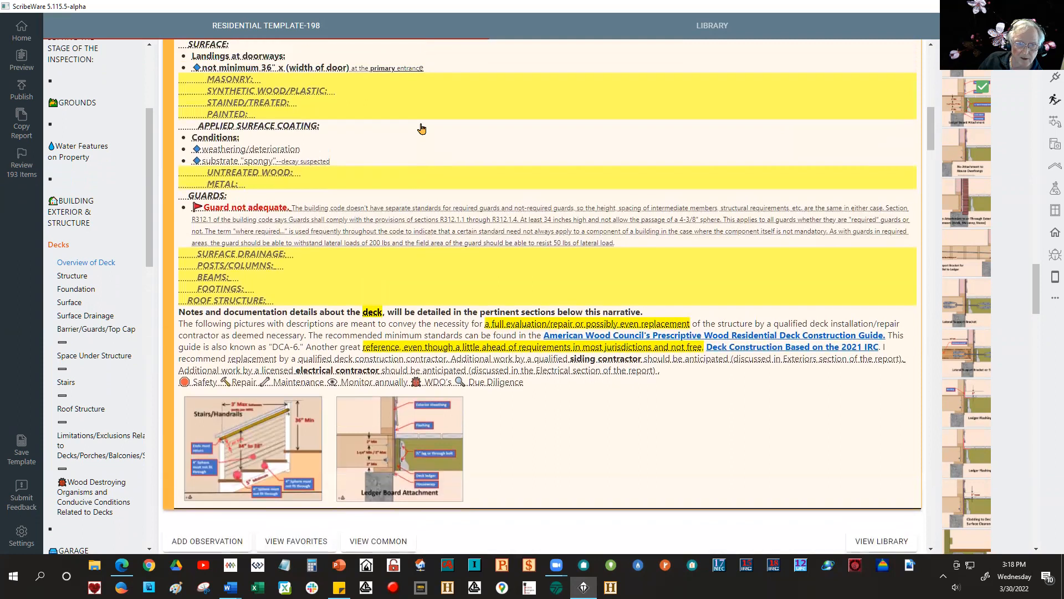
{"action": "scroll", "coordinate": [413, 143], "scroll_direction": "up", "scroll_amount": 2}
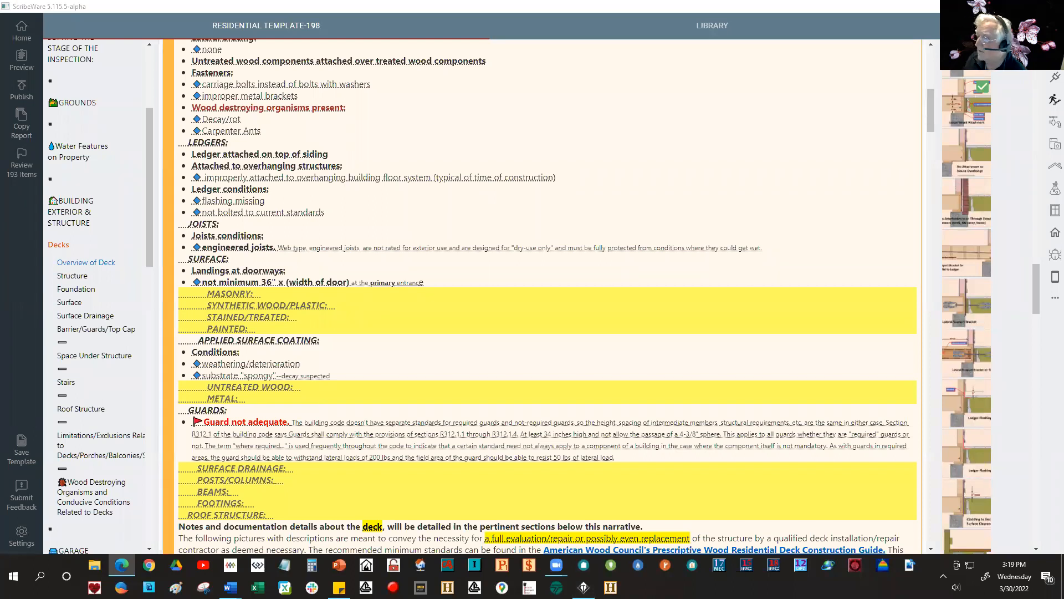
{"action": "left_click_drag", "start_coordinate": [1063, 42], "coordinate": [214, 29]}
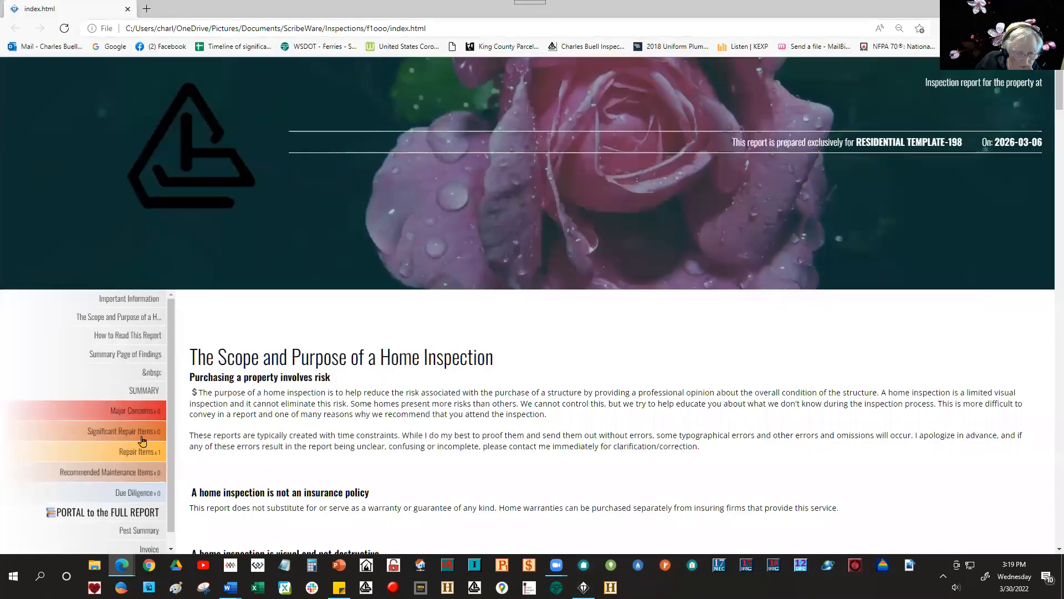
{"action": "scroll", "coordinate": [148, 393], "scroll_direction": "down", "scroll_amount": 4}
{"action": "scroll", "coordinate": [148, 393], "scroll_direction": "down", "scroll_amount": 8}
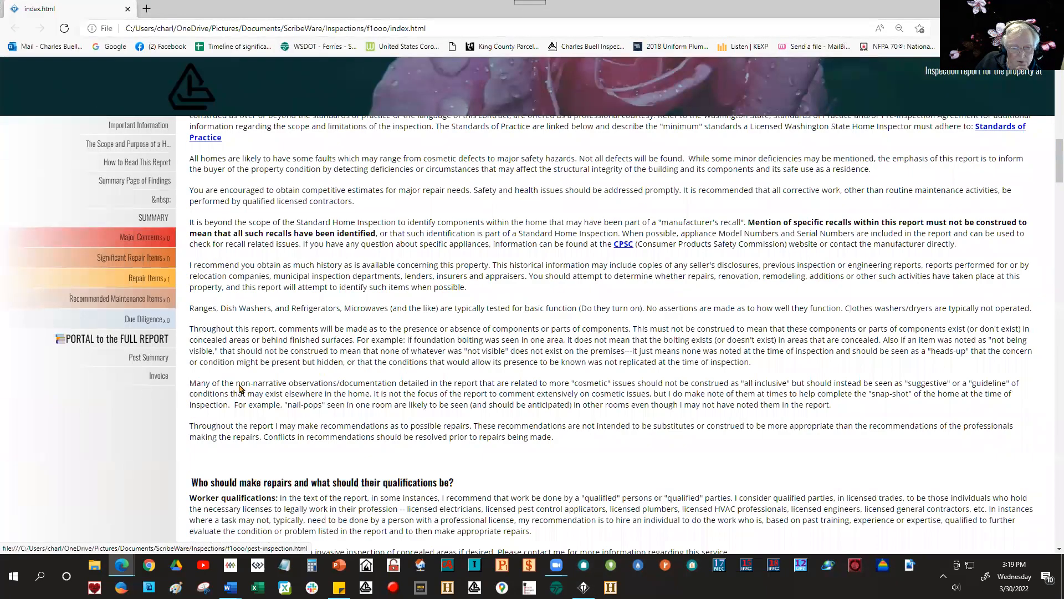
{"action": "scroll", "coordinate": [151, 333], "scroll_direction": "down", "scroll_amount": 10}
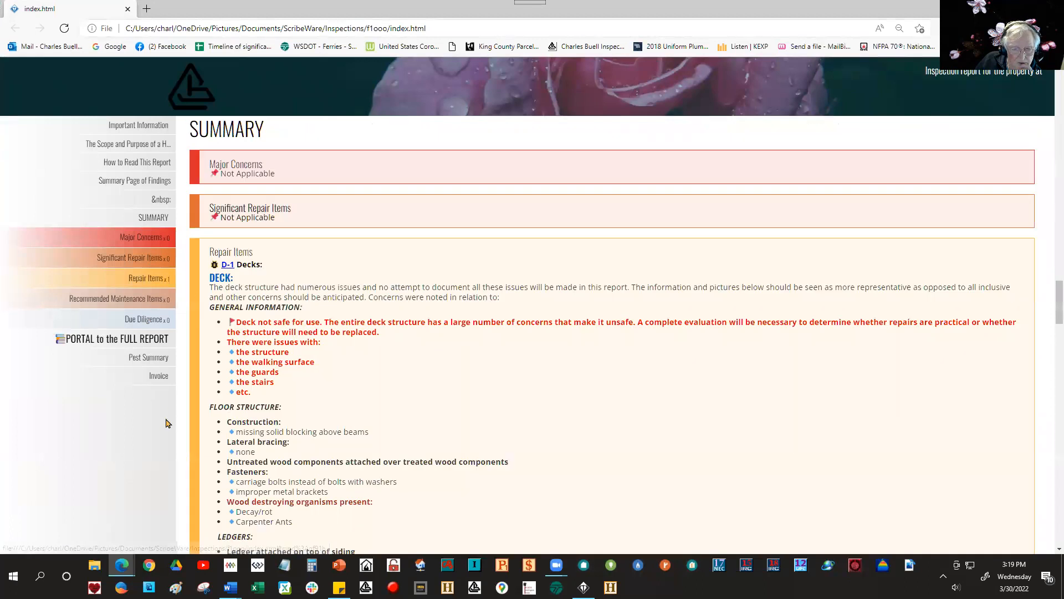
{"action": "scroll", "coordinate": [148, 438], "scroll_direction": "down", "scroll_amount": 2}
{"action": "scroll", "coordinate": [149, 439], "scroll_direction": "up", "scroll_amount": 1}
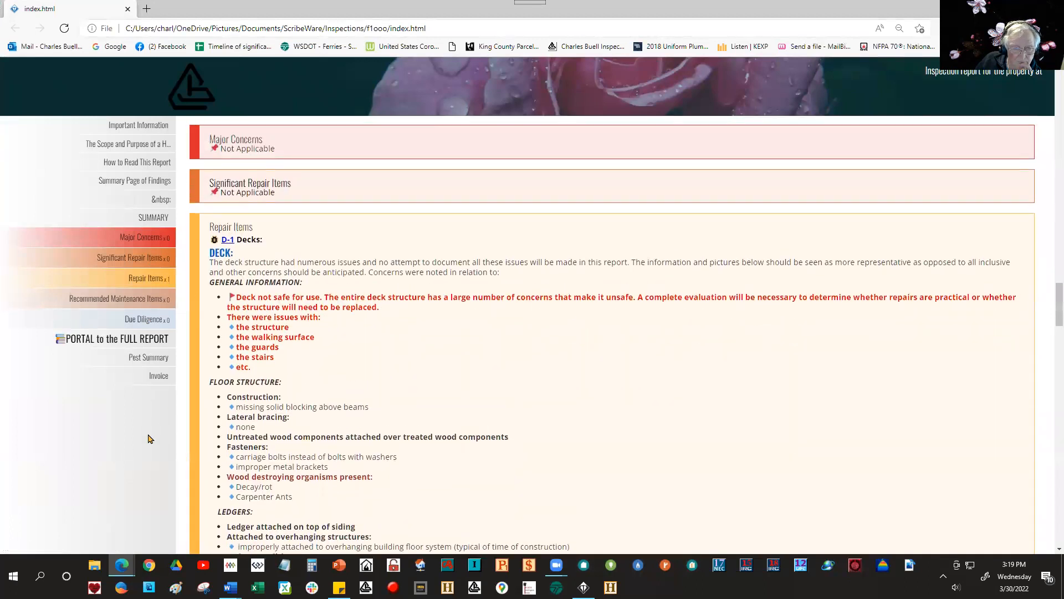
Step: Review the whole DECK entry in the report summary, from its blue heading through the findings to the attached diagrams
{"action": "scroll", "coordinate": [148, 438], "scroll_direction": "down", "scroll_amount": 1}
{"action": "scroll", "coordinate": [149, 439], "scroll_direction": "down", "scroll_amount": 1}
{"action": "scroll", "coordinate": [148, 438], "scroll_direction": "up", "scroll_amount": 1}
{"action": "scroll", "coordinate": [149, 438], "scroll_direction": "down", "scroll_amount": 1}
{"action": "scroll", "coordinate": [148, 438], "scroll_direction": "down", "scroll_amount": 1}
{"action": "scroll", "coordinate": [225, 233], "scroll_direction": "up", "scroll_amount": 3}
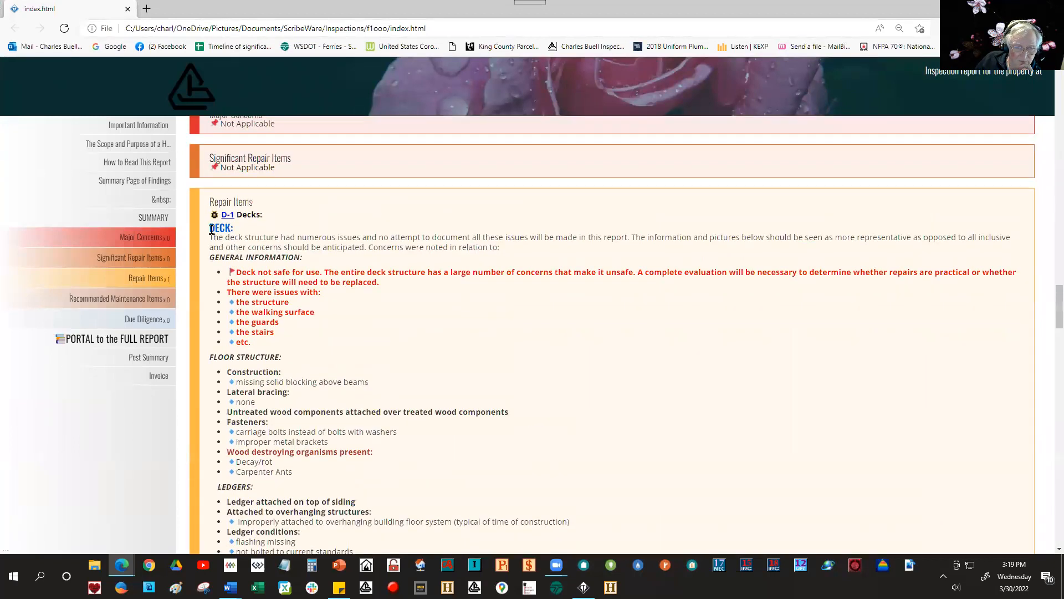
{"action": "left_click_drag", "start_coordinate": [211, 230], "coordinate": [232, 226]}
{"action": "scroll", "coordinate": [174, 384], "scroll_direction": "down", "scroll_amount": 3}
{"action": "scroll", "coordinate": [127, 415], "scroll_direction": "down", "scroll_amount": 7}
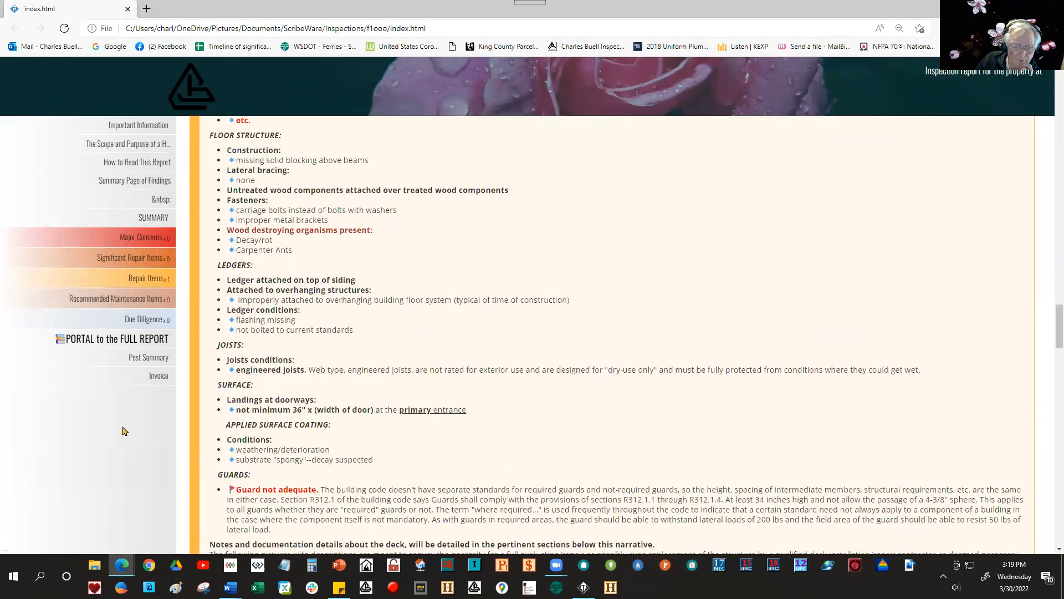
{"action": "scroll", "coordinate": [256, 482], "scroll_direction": "down", "scroll_amount": 1}
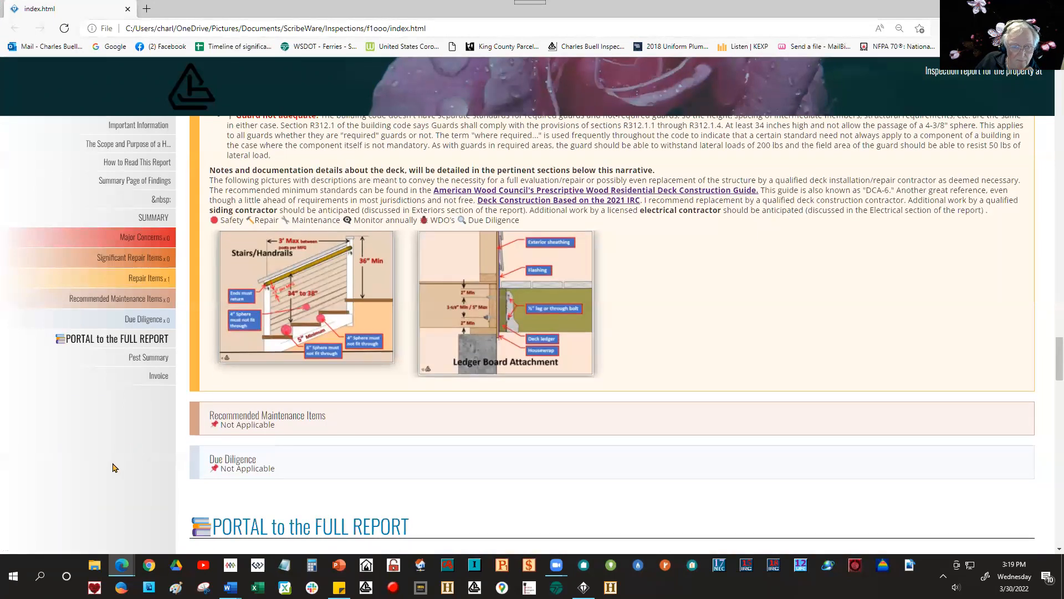
{"action": "scroll", "coordinate": [115, 468], "scroll_direction": "up", "scroll_amount": 2}
{"action": "scroll", "coordinate": [180, 515], "scroll_direction": "up", "scroll_amount": 6}
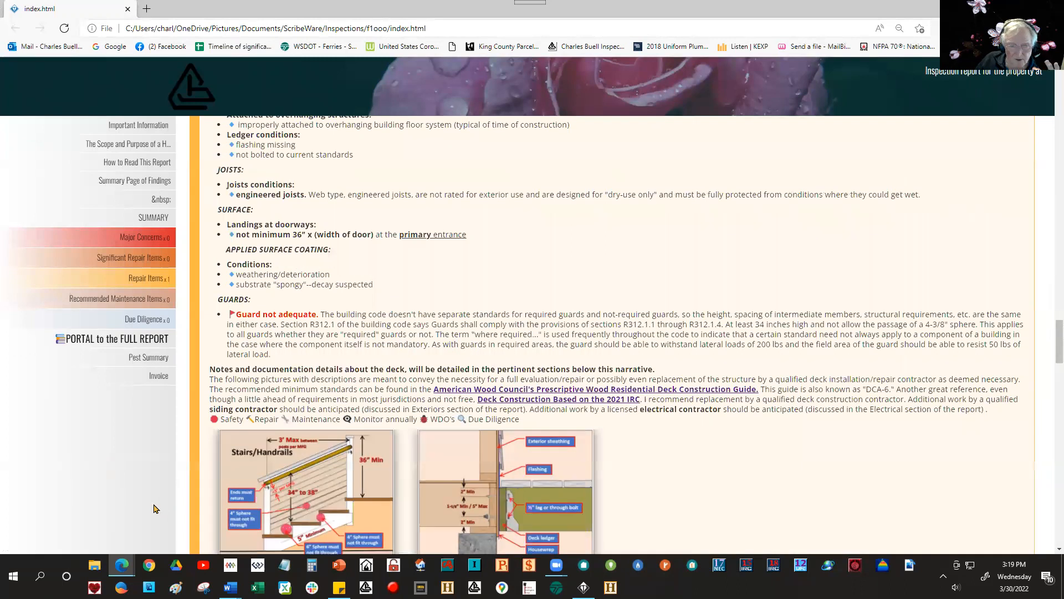
{"action": "scroll", "coordinate": [149, 503], "scroll_direction": "up", "scroll_amount": 3}
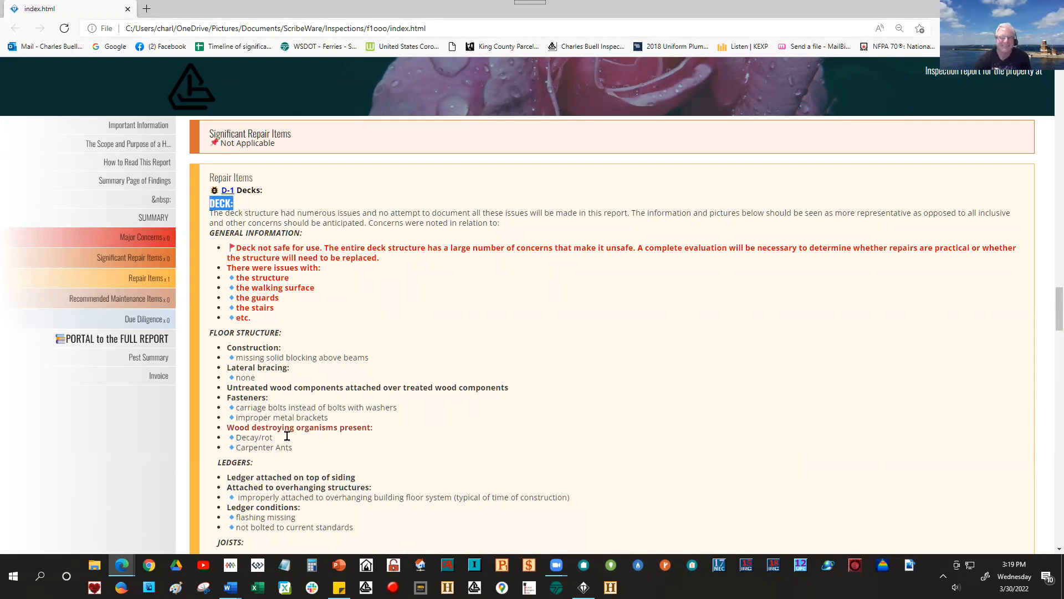
Step: Examine the deck entry's GENERAL INFORMATION section, highlighting the sentence about the large number of concerns with the entire deck structure
{"action": "scroll", "coordinate": [144, 435], "scroll_direction": "down", "scroll_amount": 1}
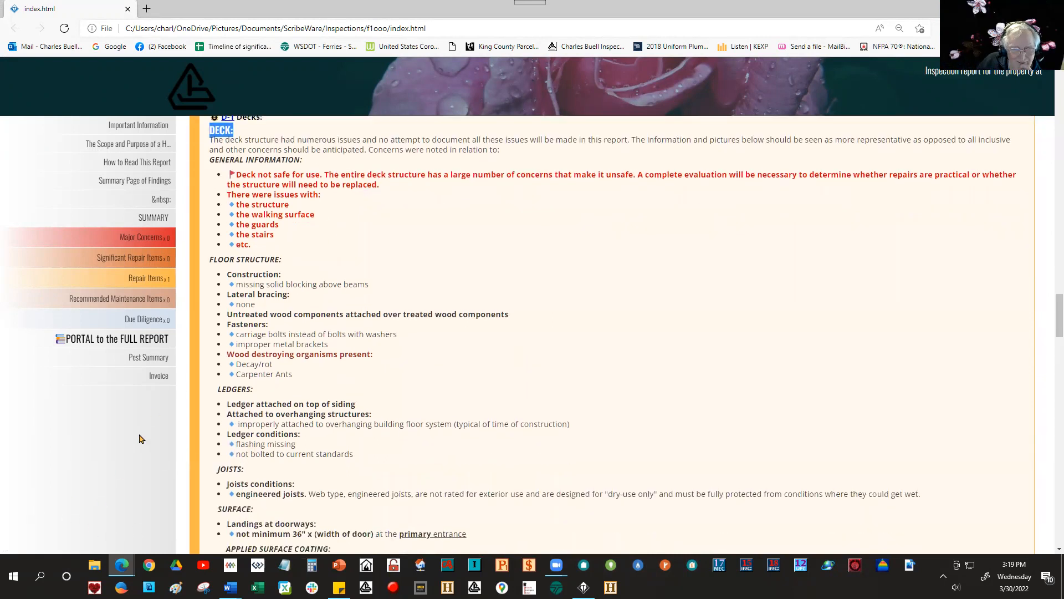
{"action": "scroll", "coordinate": [146, 437], "scroll_direction": "up", "scroll_amount": 1}
{"action": "left_click", "coordinate": [538, 349]}
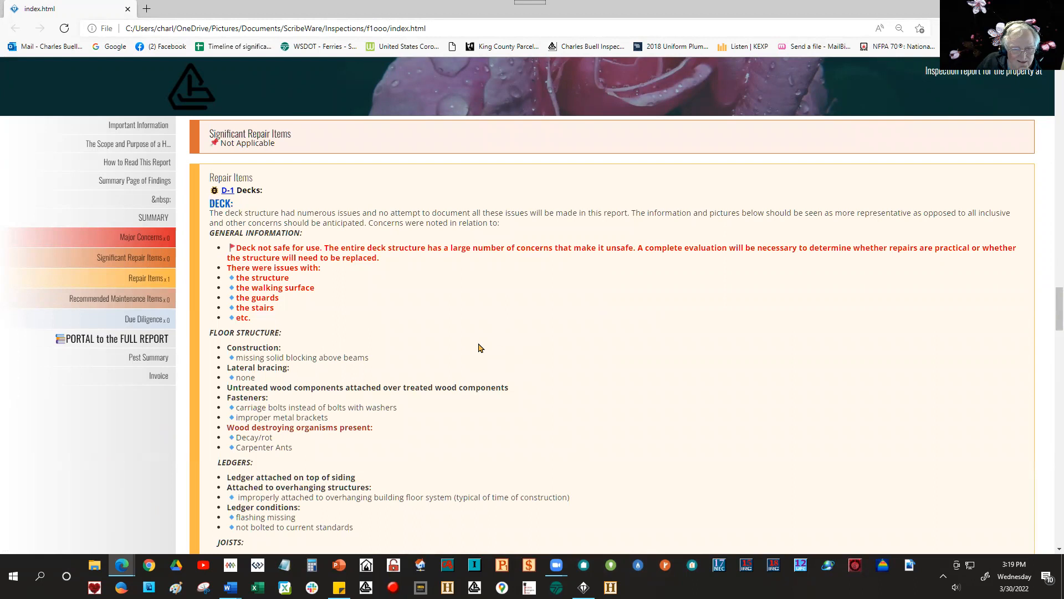
{"action": "scroll", "coordinate": [351, 364], "scroll_direction": "down", "scroll_amount": 1}
{"action": "scroll", "coordinate": [351, 365], "scroll_direction": "down", "scroll_amount": 2}
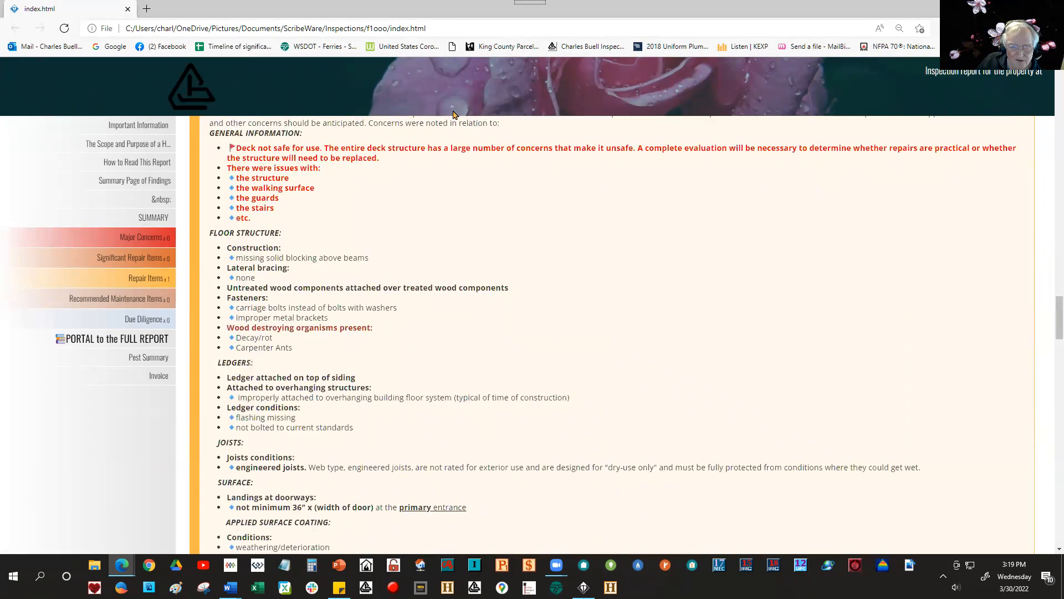
{"action": "left_click_drag", "start_coordinate": [320, 147], "coordinate": [388, 161]}
{"action": "left_click", "coordinate": [375, 292]}
Step: Examine the joist, surface, coating and guard findings, the closing notes and the two diagrams, and return to the start of the deck entry
{"action": "scroll", "coordinate": [458, 326], "scroll_direction": "down", "scroll_amount": 3}
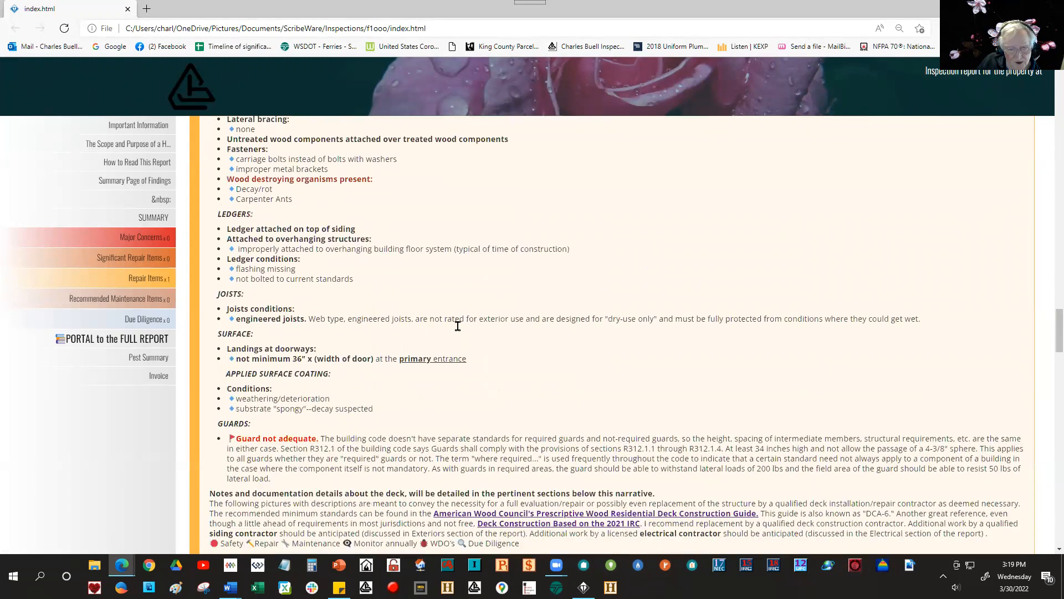
{"action": "scroll", "coordinate": [458, 326], "scroll_direction": "down", "scroll_amount": 1}
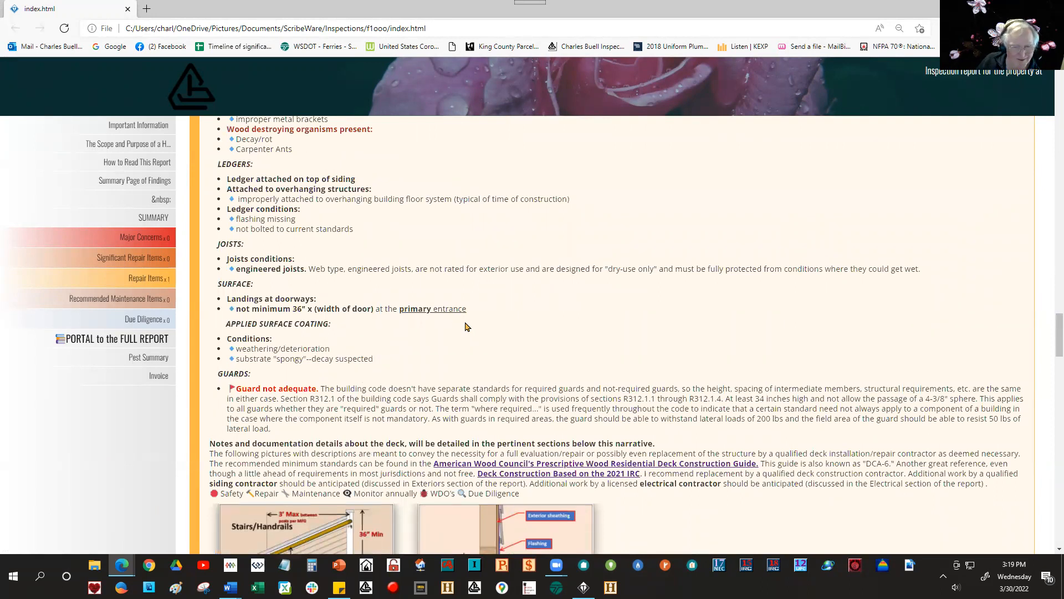
{"action": "scroll", "coordinate": [415, 333], "scroll_direction": "down", "scroll_amount": 2}
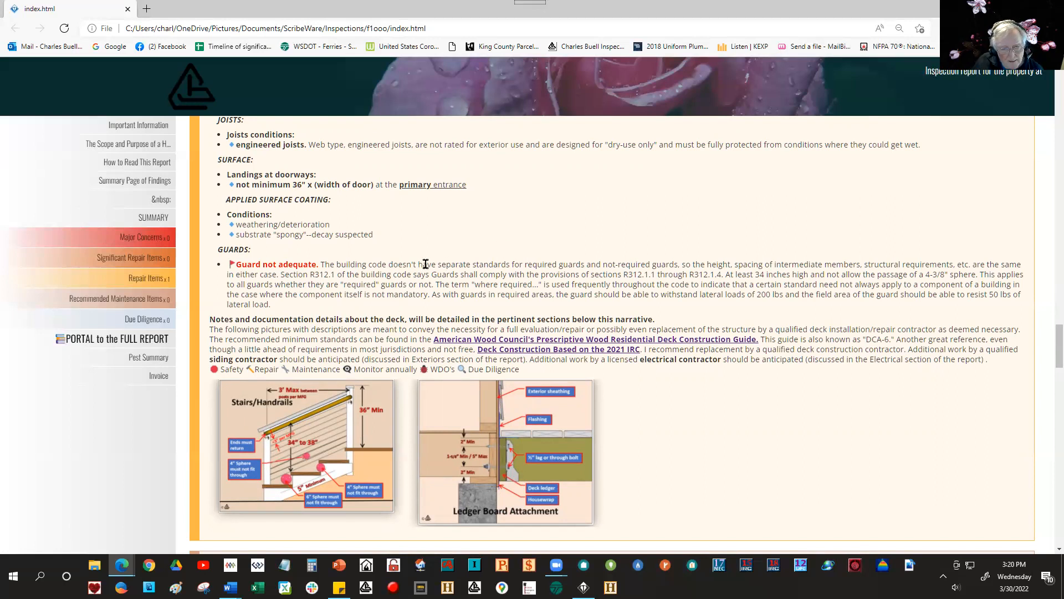
{"action": "scroll", "coordinate": [422, 265], "scroll_direction": "down", "scroll_amount": 1}
{"action": "scroll", "coordinate": [392, 286], "scroll_direction": "down", "scroll_amount": 1}
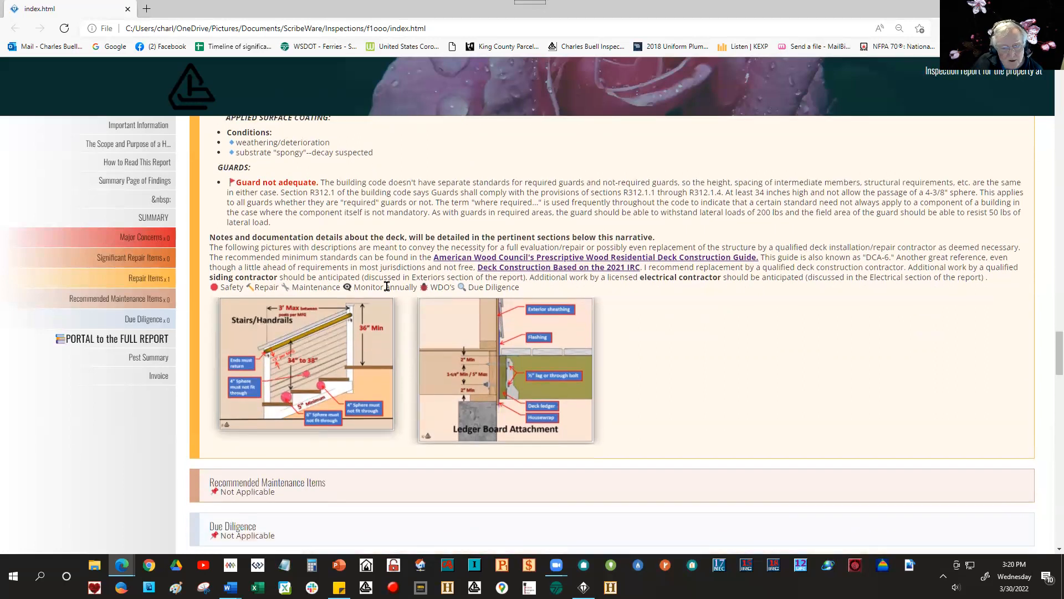
{"action": "scroll", "coordinate": [388, 261], "scroll_direction": "up", "scroll_amount": 1}
{"action": "scroll", "coordinate": [386, 332], "scroll_direction": "down", "scroll_amount": 2}
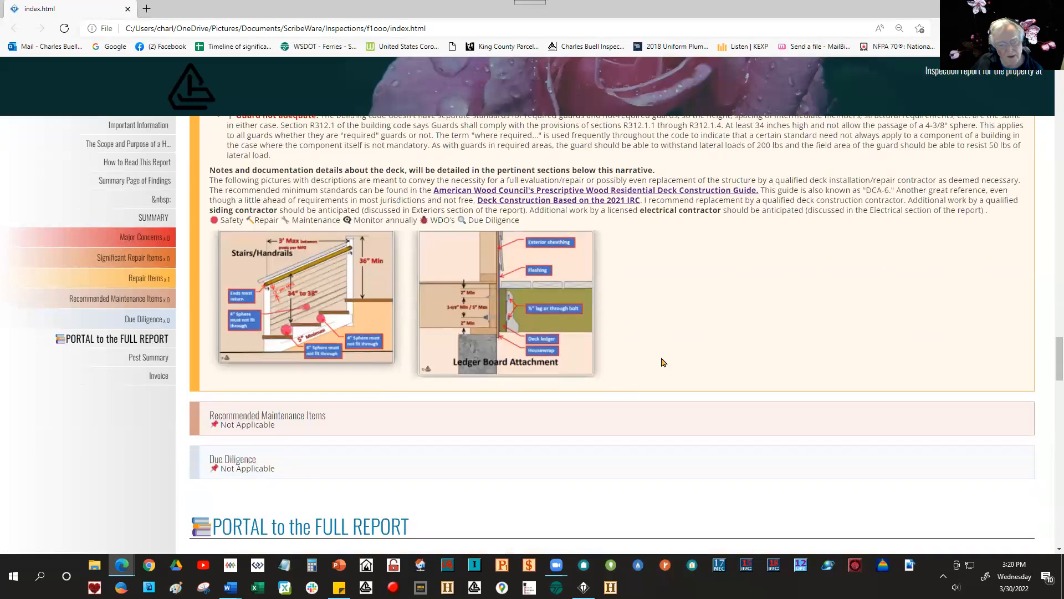
{"action": "scroll", "coordinate": [665, 358], "scroll_direction": "up", "scroll_amount": 4}
{"action": "scroll", "coordinate": [516, 344], "scroll_direction": "up", "scroll_amount": 7}
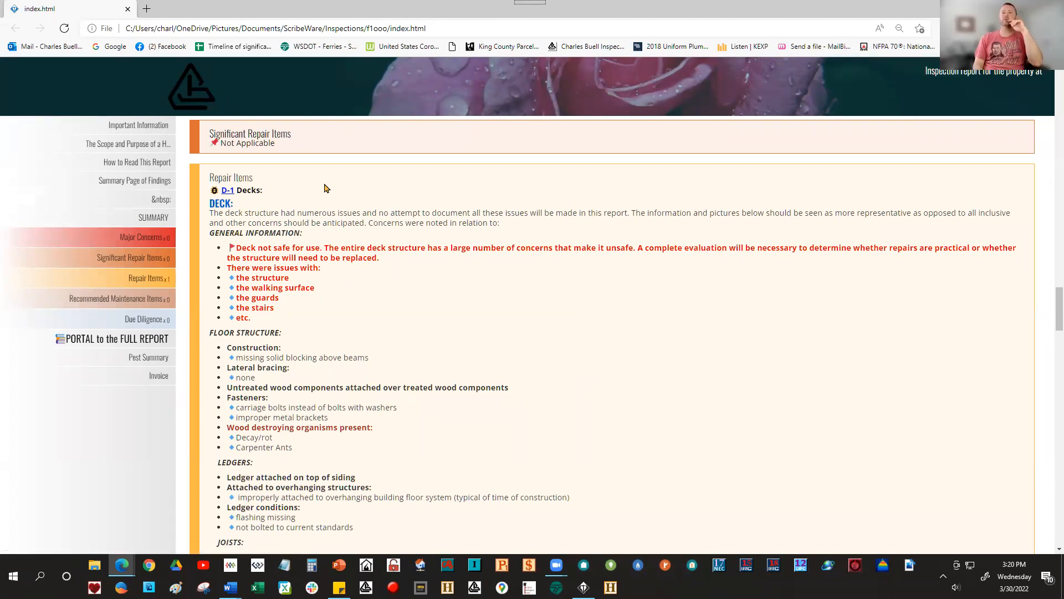
Step: Review the report from the Summary Page of Findings through the deck entry to Due Diligence, and return to the deck's FLOOR STRUCTURE findings
{"action": "scroll", "coordinate": [325, 188], "scroll_direction": "up", "scroll_amount": 3}
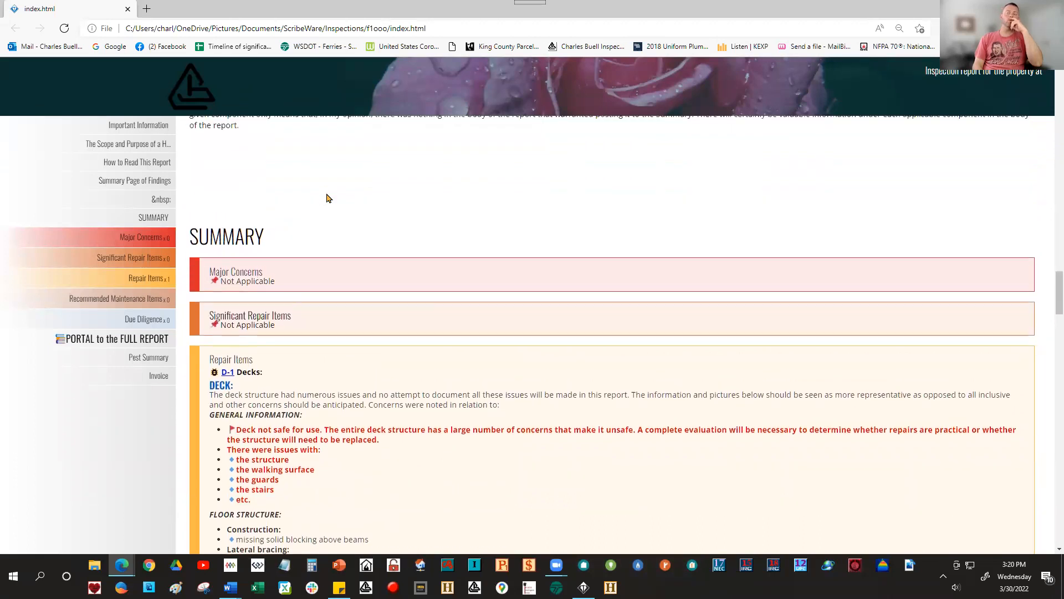
{"action": "scroll", "coordinate": [327, 198], "scroll_direction": "up", "scroll_amount": 2}
{"action": "scroll", "coordinate": [326, 198], "scroll_direction": "up", "scroll_amount": 2}
{"action": "scroll", "coordinate": [328, 205], "scroll_direction": "down", "scroll_amount": 2}
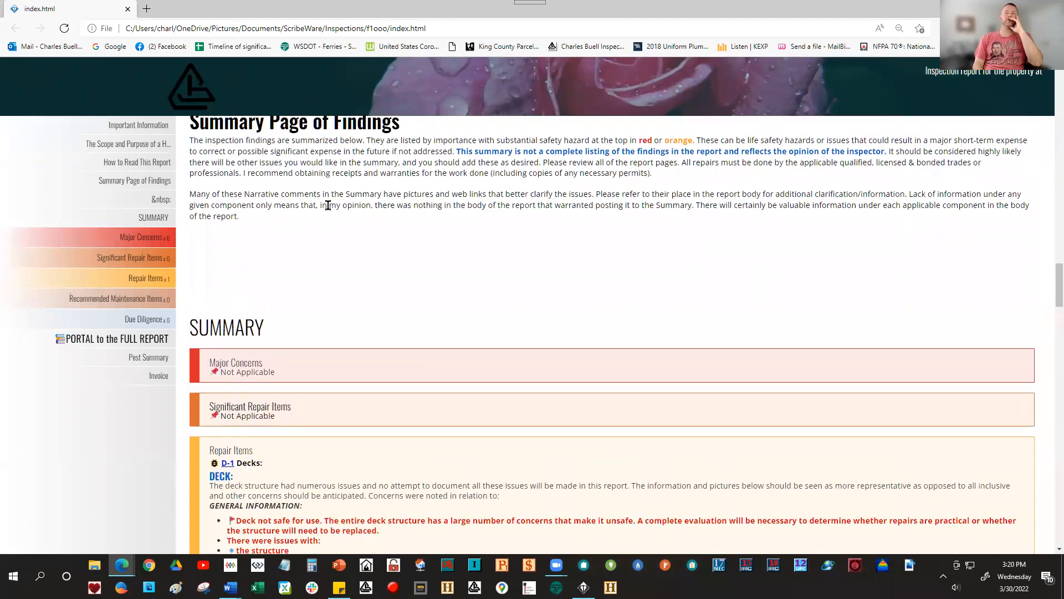
{"action": "scroll", "coordinate": [329, 207], "scroll_direction": "down", "scroll_amount": 6}
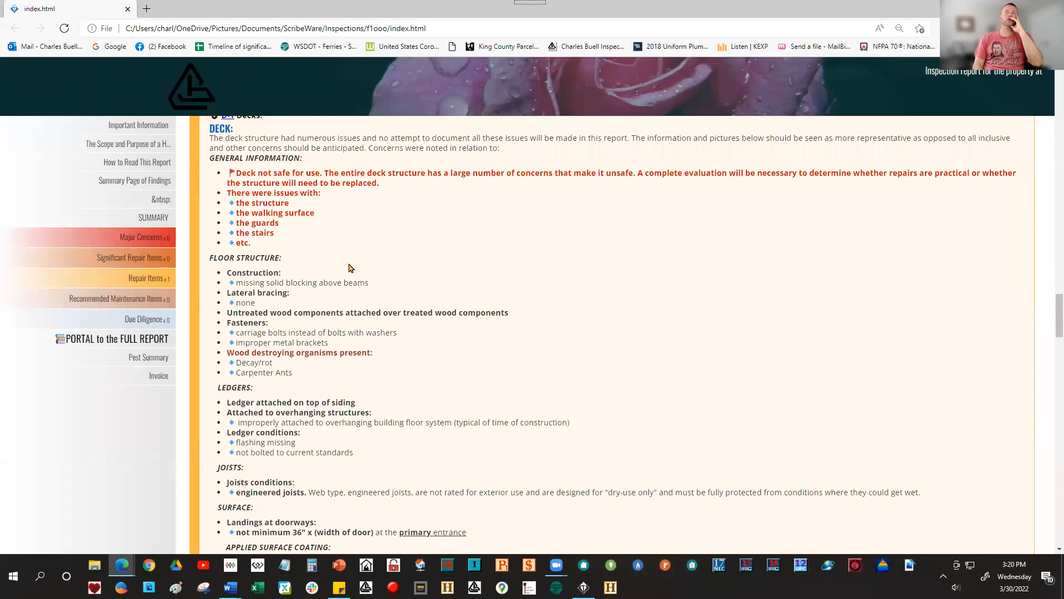
{"action": "scroll", "coordinate": [350, 268], "scroll_direction": "down", "scroll_amount": 4}
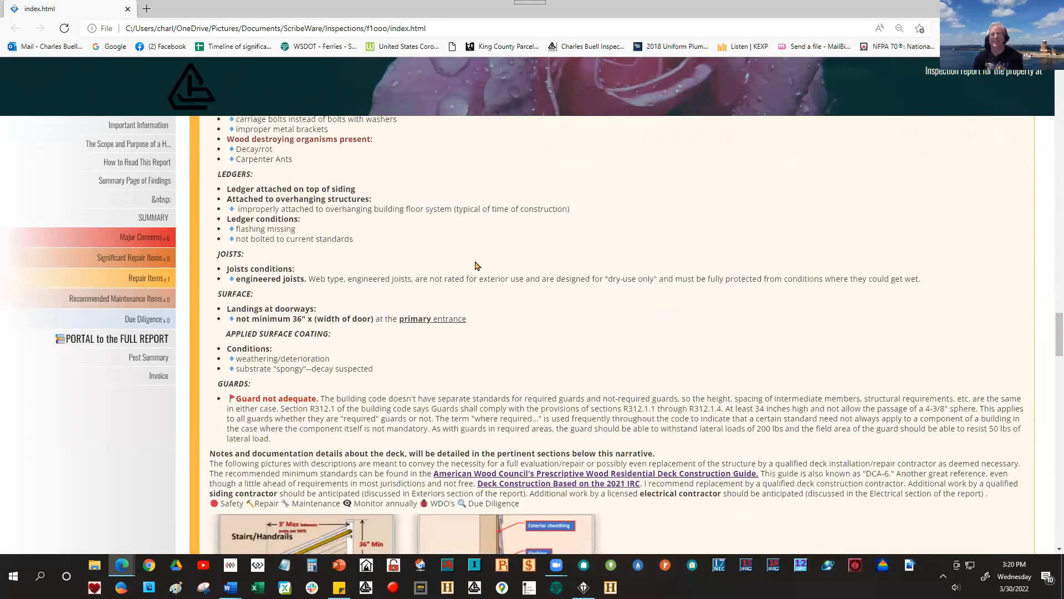
{"action": "scroll", "coordinate": [475, 266], "scroll_direction": "down", "scroll_amount": 2}
{"action": "scroll", "coordinate": [475, 266], "scroll_direction": "down", "scroll_amount": 2}
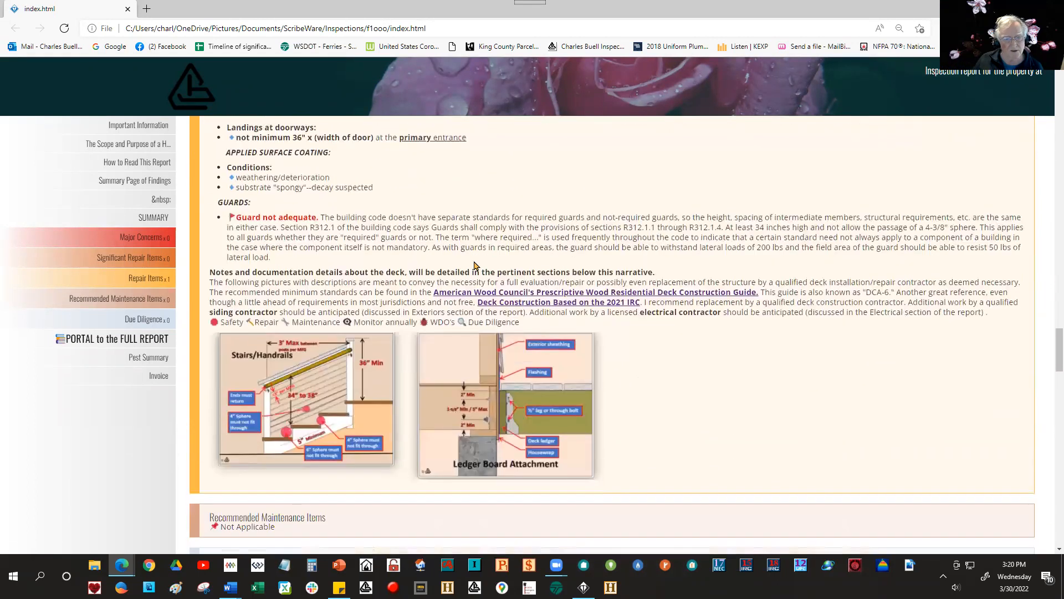
{"action": "scroll", "coordinate": [475, 266], "scroll_direction": "down", "scroll_amount": 1}
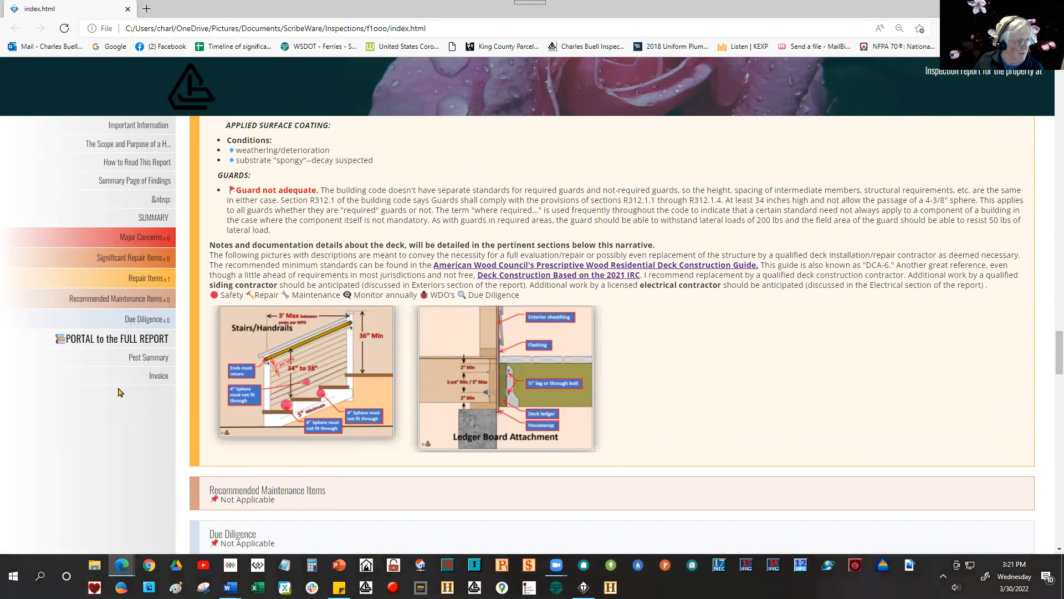
{"action": "scroll", "coordinate": [75, 419], "scroll_direction": "down", "scroll_amount": 2}
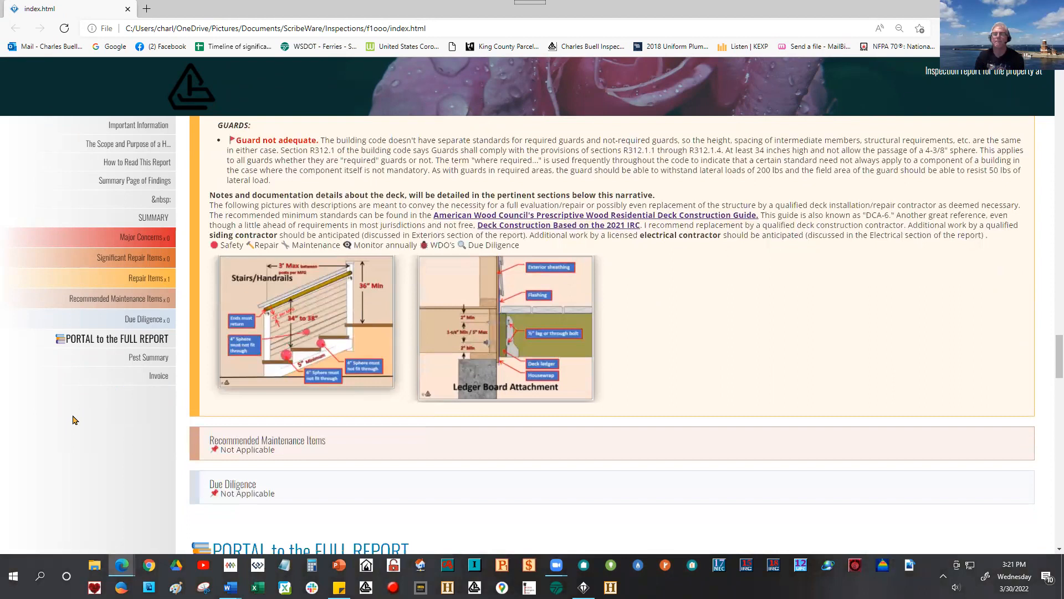
{"action": "scroll", "coordinate": [75, 420], "scroll_direction": "up", "scroll_amount": 2}
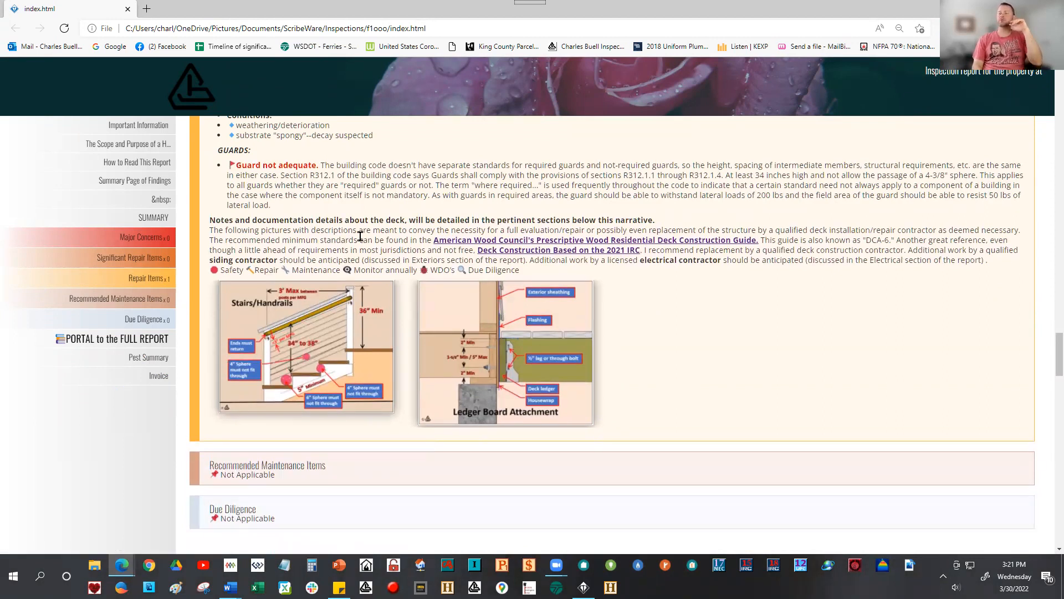
{"action": "scroll", "coordinate": [361, 237], "scroll_direction": "up", "scroll_amount": 3}
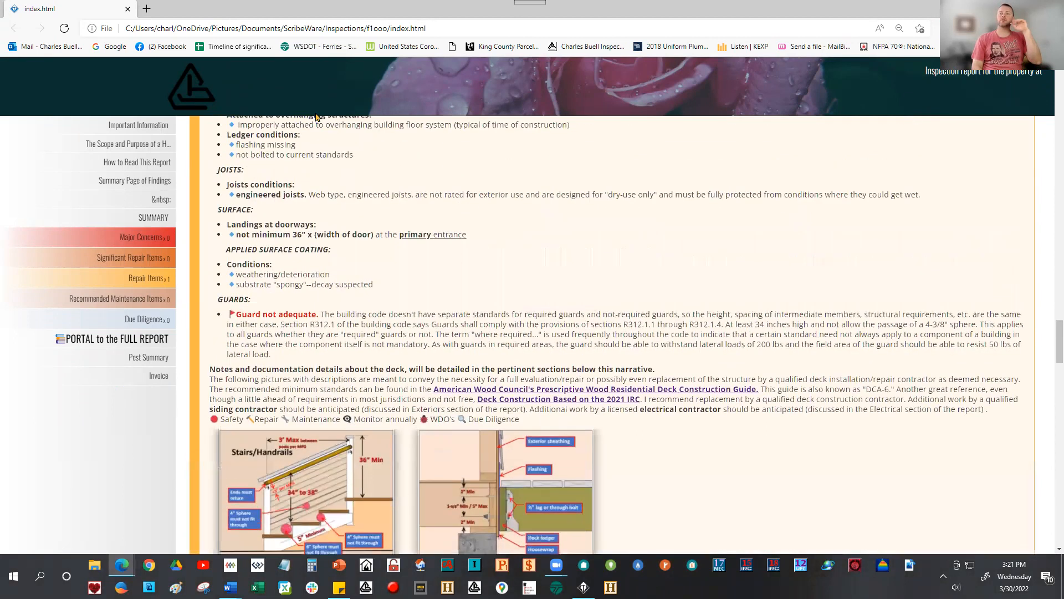
{"action": "scroll", "coordinate": [401, 226], "scroll_direction": "up", "scroll_amount": 2}
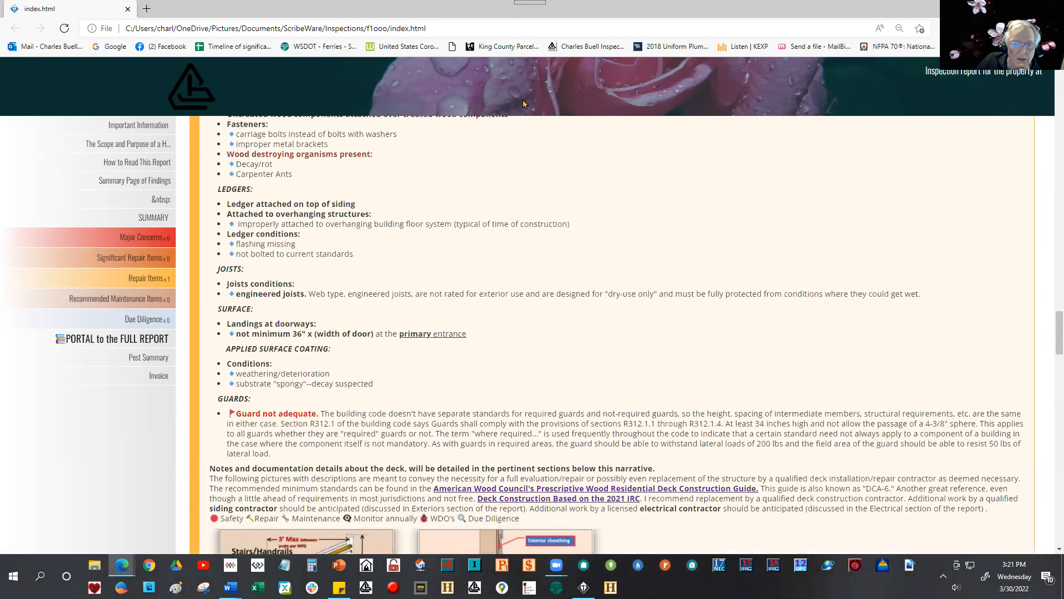
{"action": "scroll", "coordinate": [451, 242], "scroll_direction": "up", "scroll_amount": 2}
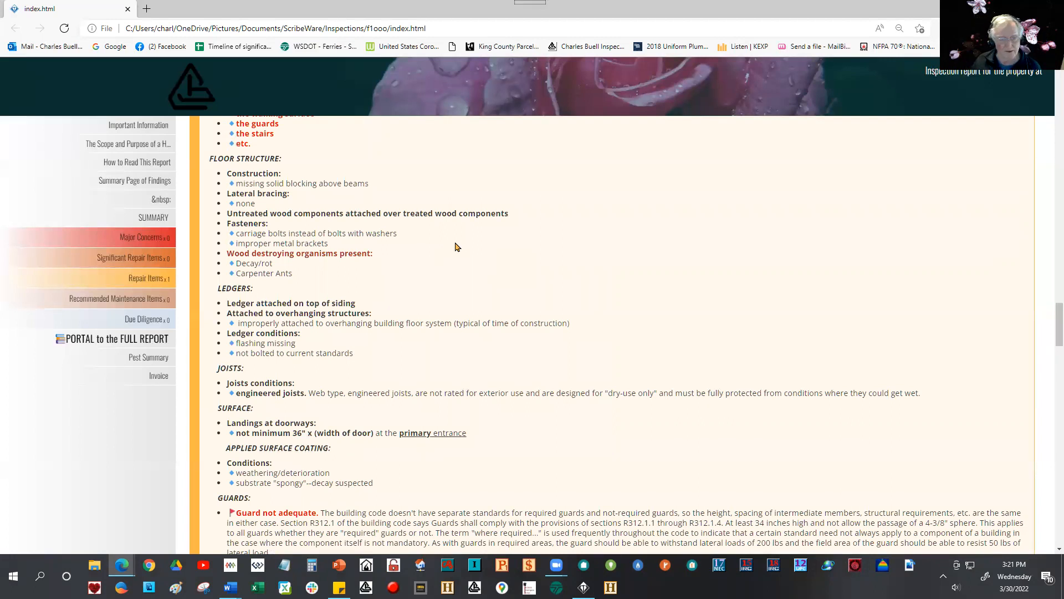
Step: Highlight the Safety to Due Diligence legend line beneath the deck entry's closing notes and return to the SUMMARY heading
{"action": "scroll", "coordinate": [421, 396], "scroll_direction": "down", "scroll_amount": 5}
{"action": "scroll", "coordinate": [344, 505], "scroll_direction": "down", "scroll_amount": 2}
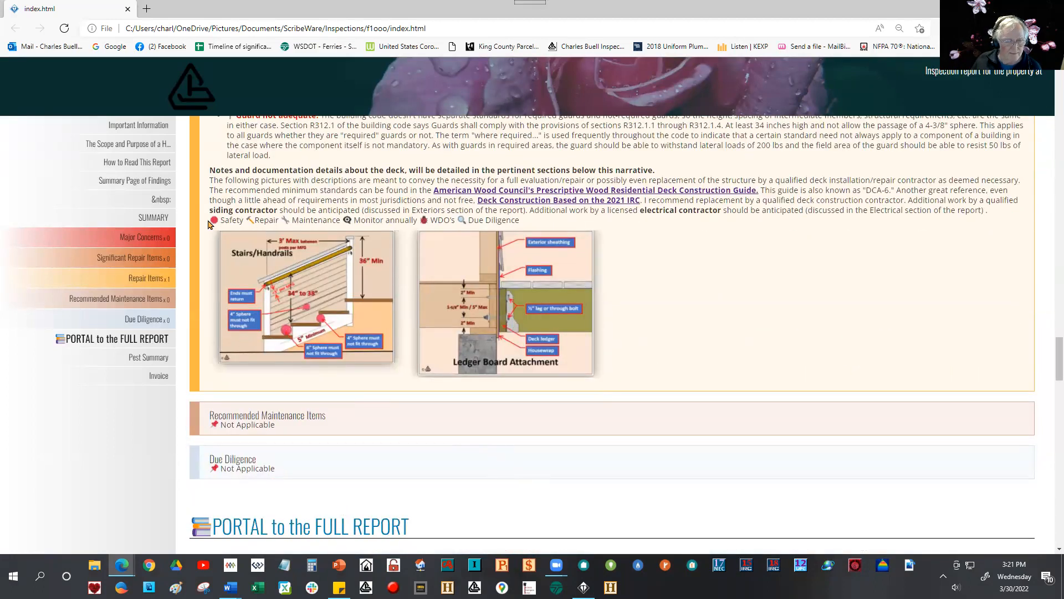
{"action": "left_click_drag", "start_coordinate": [218, 215], "coordinate": [522, 223]}
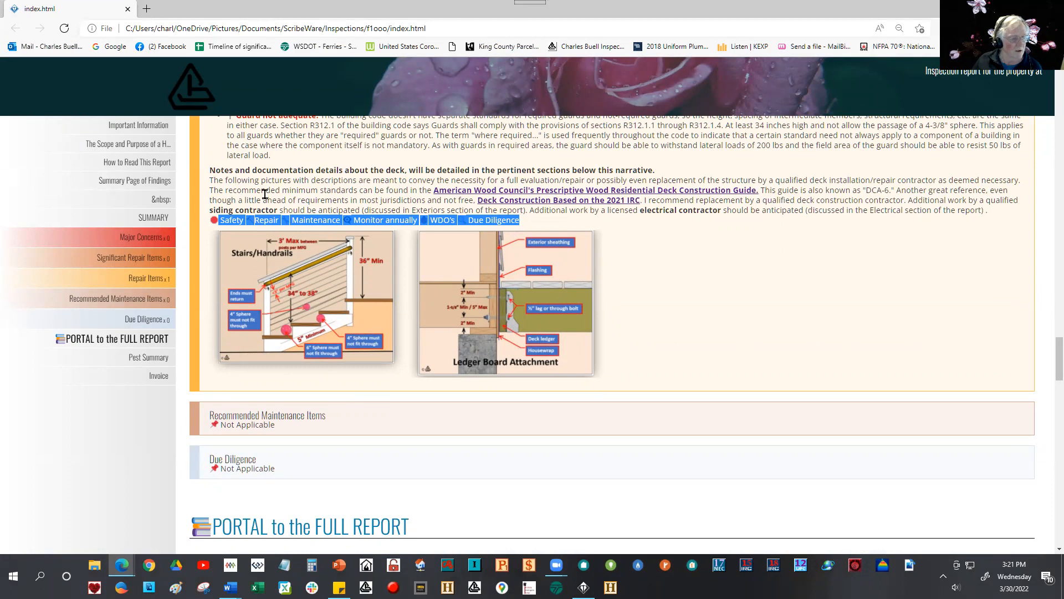
{"action": "scroll", "coordinate": [304, 192], "scroll_direction": "up", "scroll_amount": 4}
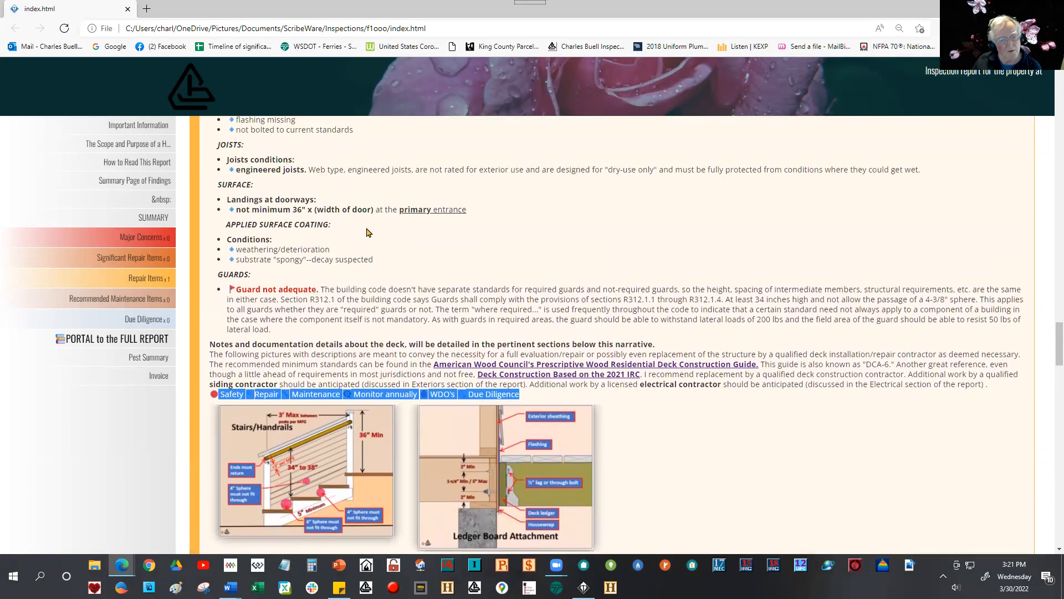
{"action": "scroll", "coordinate": [364, 298], "scroll_direction": "up", "scroll_amount": 4}
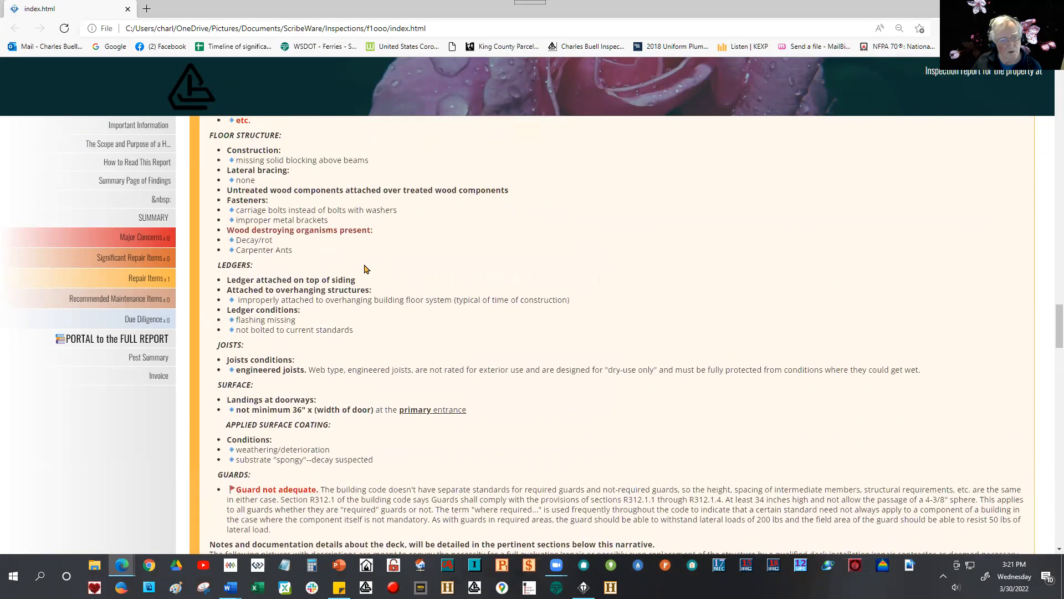
{"action": "scroll", "coordinate": [579, 250], "scroll_direction": "up", "scroll_amount": 4}
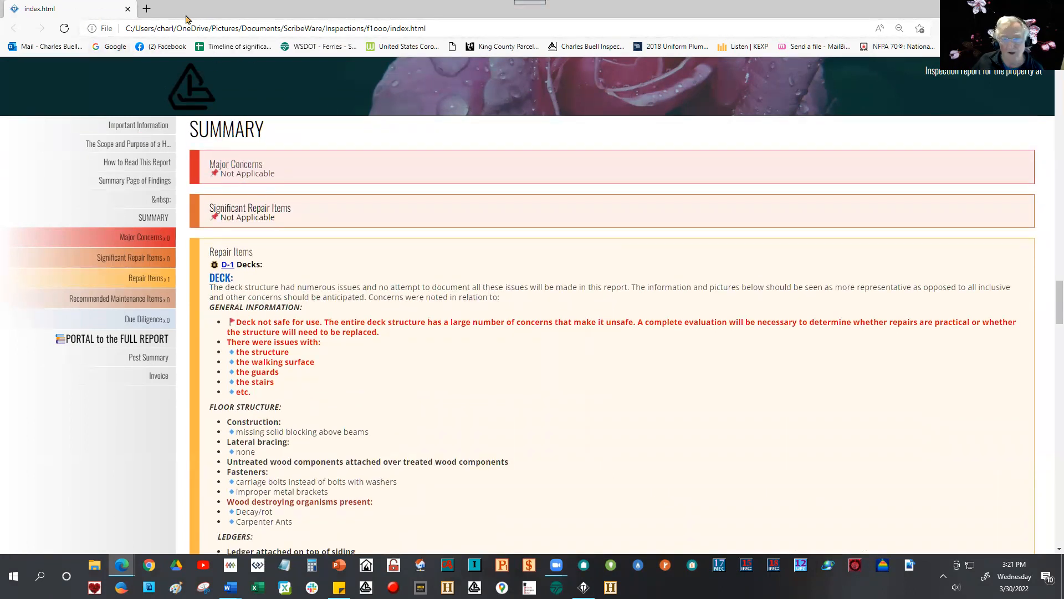
Step: Switch to ScribeWare, view the library options for the deck CONDITIONS narrative and highlight the beginning of its opening sentence
{"action": "key", "text": "alt+Tab"}
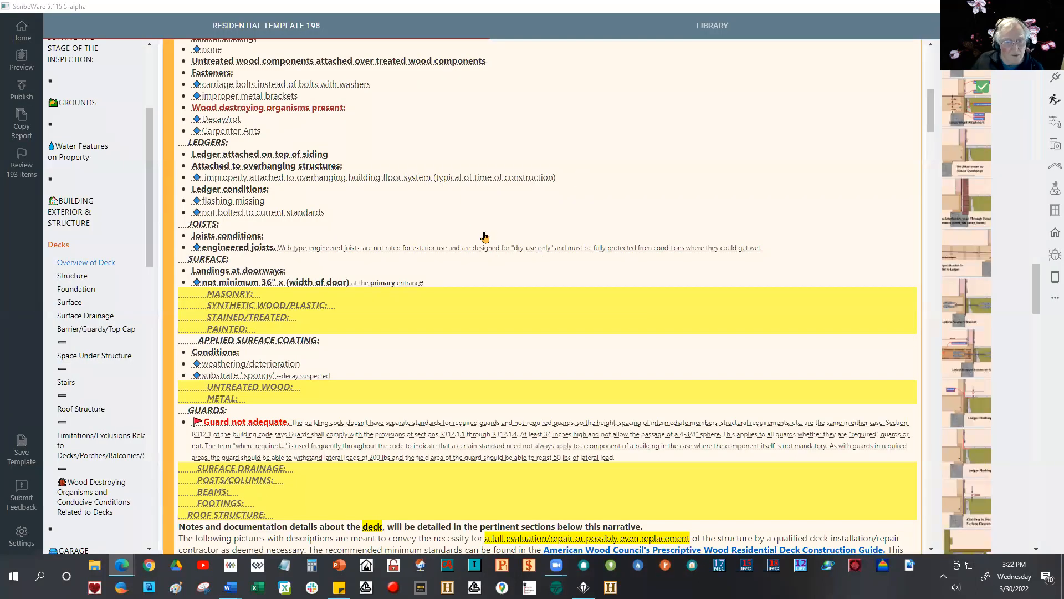
{"action": "scroll", "coordinate": [482, 237], "scroll_direction": "up", "scroll_amount": 2}
{"action": "scroll", "coordinate": [486, 223], "scroll_direction": "up", "scroll_amount": 5}
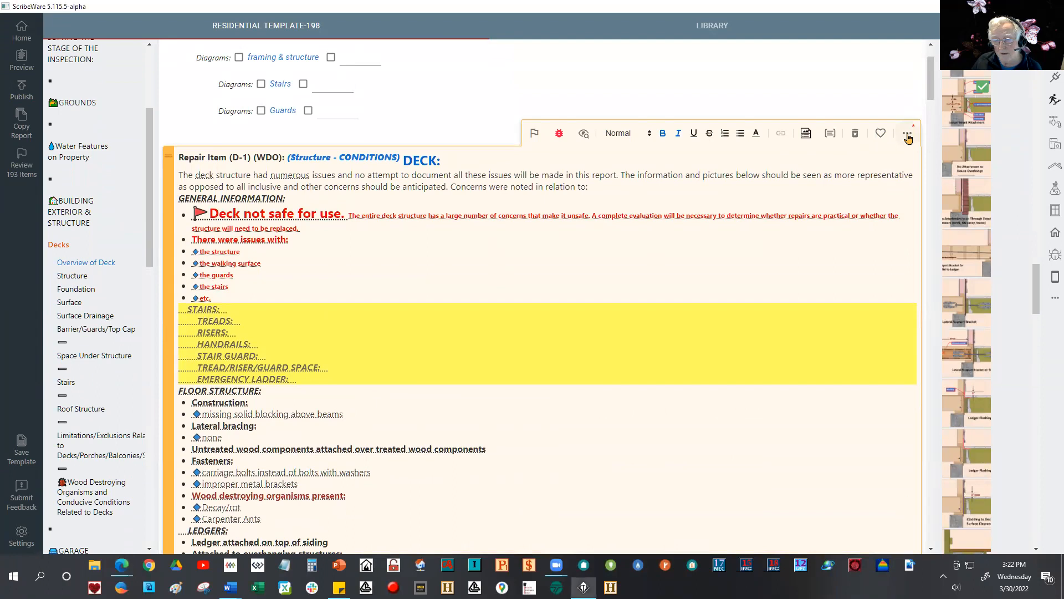
{"action": "left_click", "coordinate": [906, 133]}
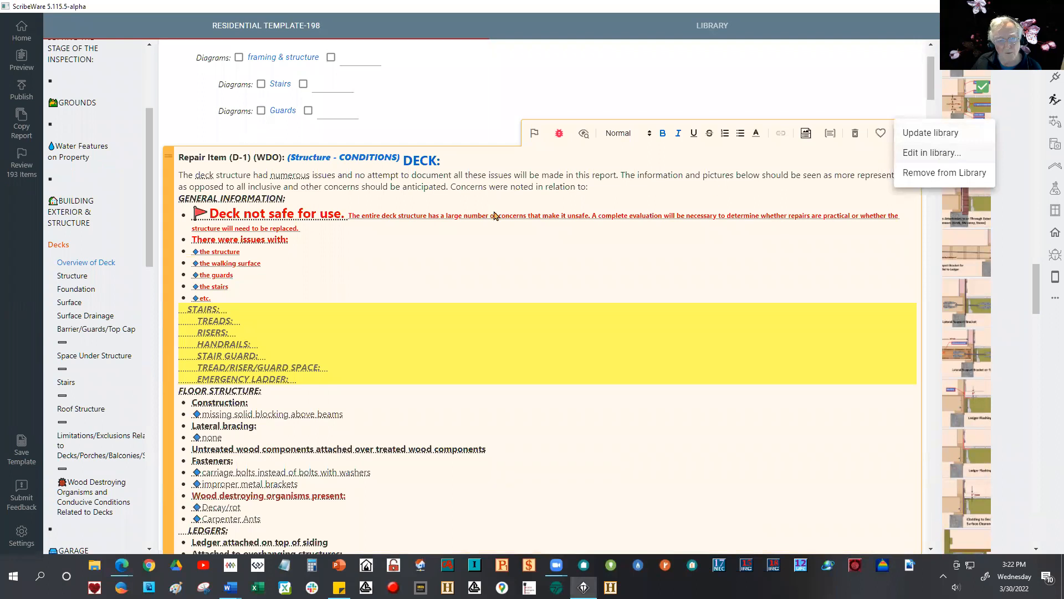
{"action": "left_click", "coordinate": [329, 184]}
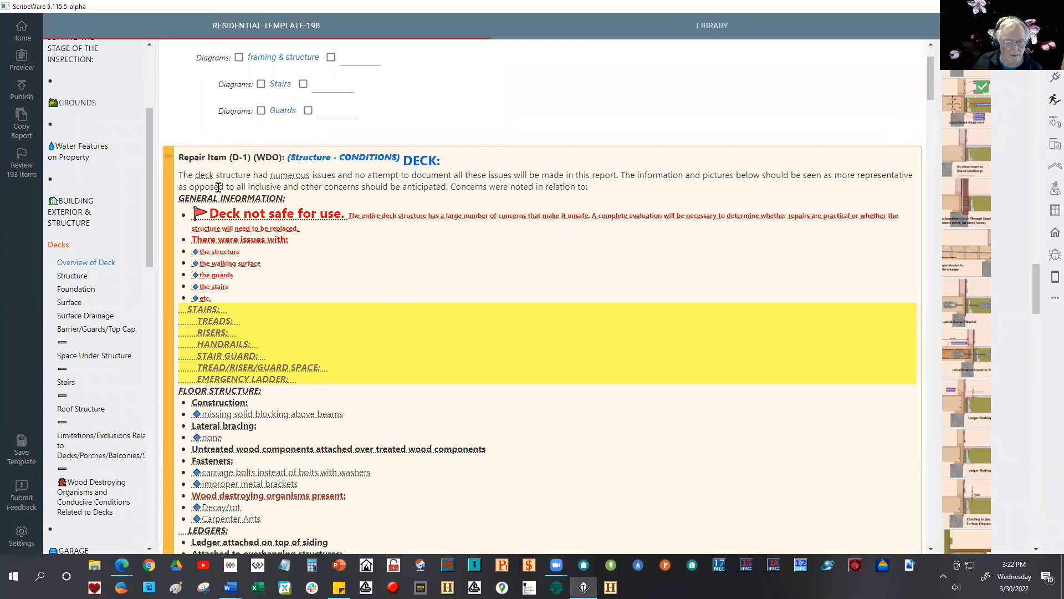
{"action": "left_click_drag", "start_coordinate": [180, 175], "coordinate": [295, 176]}
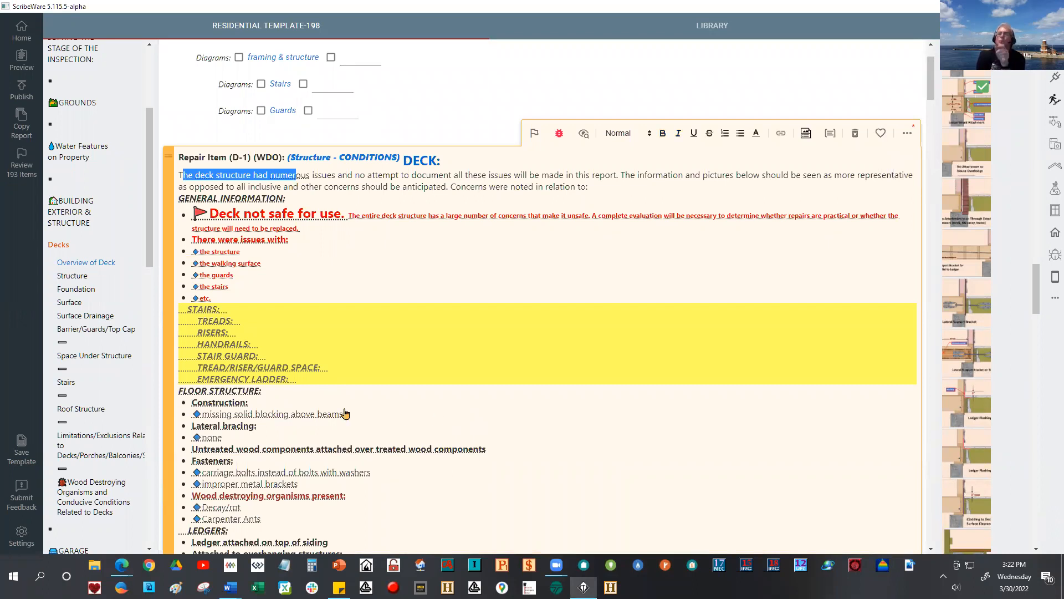
Step: Add the line "DECK STAIRS:" below ROOF STRUCTURE in the deck CONDITIONS narrative and select it
{"action": "scroll", "coordinate": [358, 385], "scroll_direction": "down", "scroll_amount": 10}
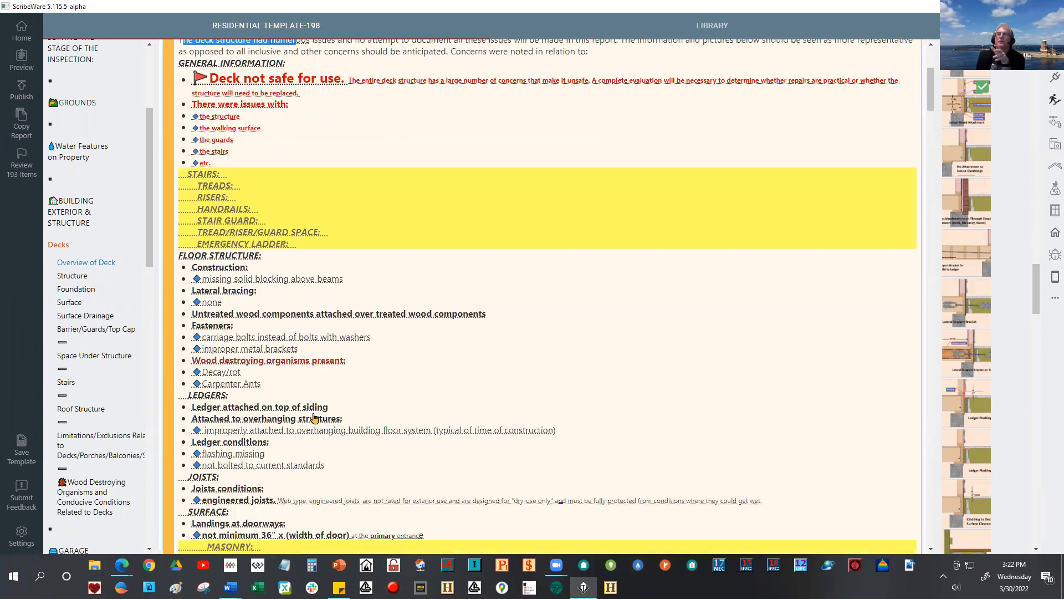
{"action": "scroll", "coordinate": [271, 467], "scroll_direction": "down", "scroll_amount": 3}
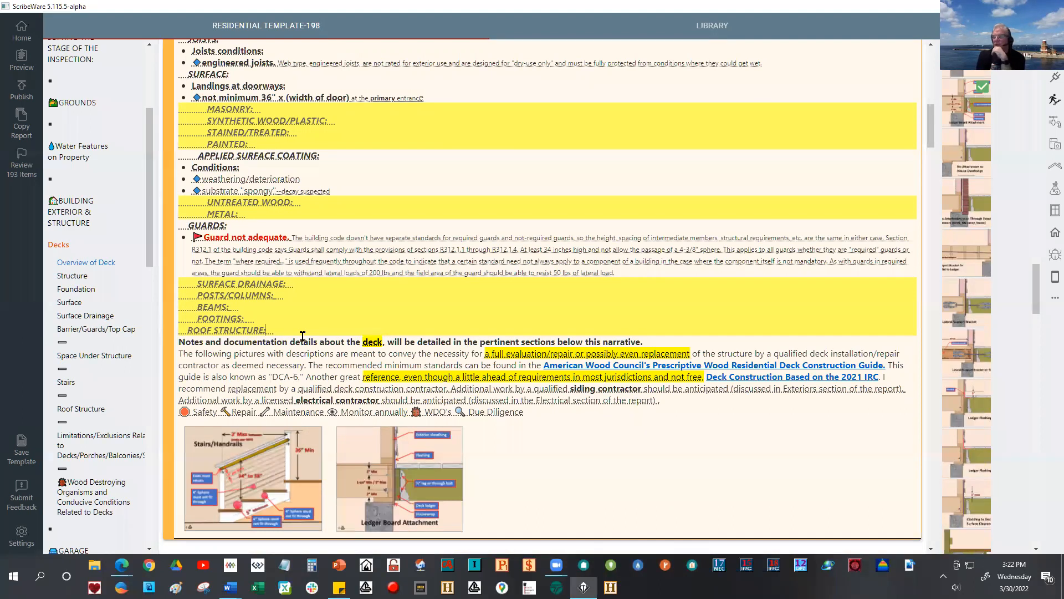
{"action": "key", "text": "Return"}
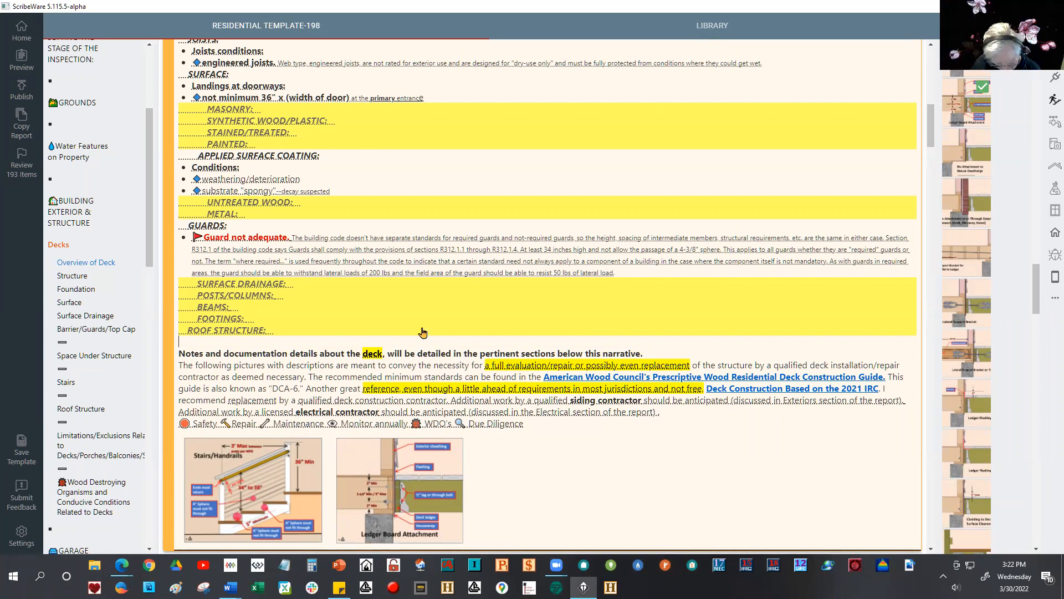
{"action": "type", "text": "DE"}
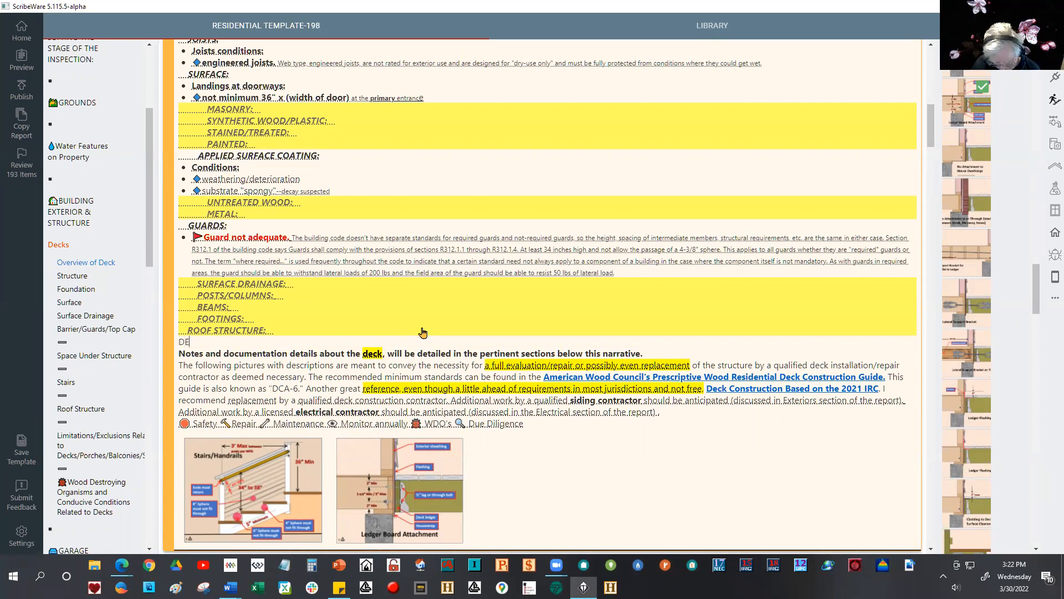
{"action": "type", "text": "CK STAIRS"}
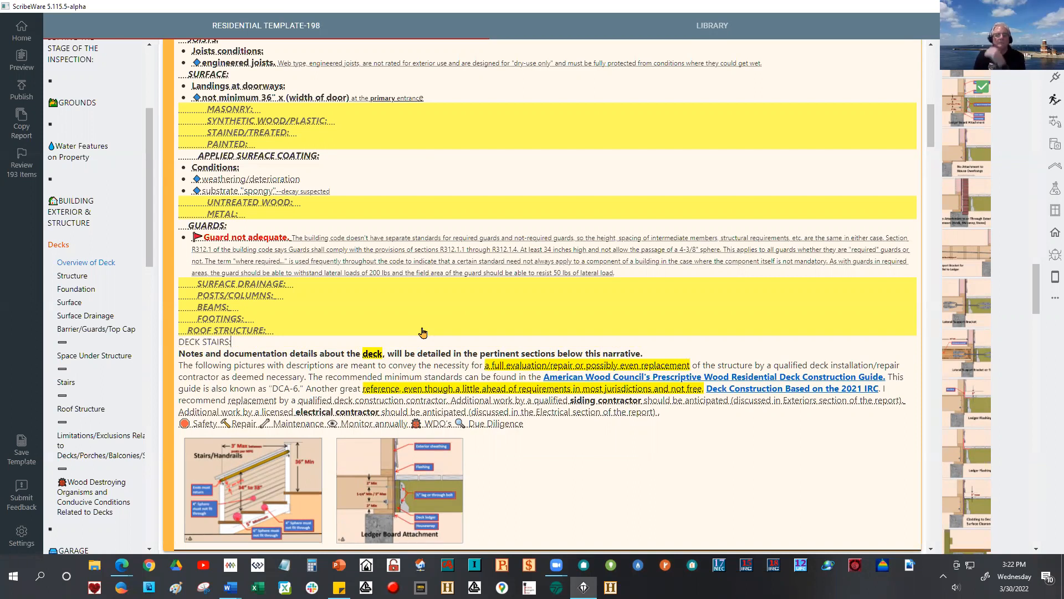
{"action": "type", "text": ":"}
{"action": "left_click_drag", "start_coordinate": [233, 341], "coordinate": [171, 343]}
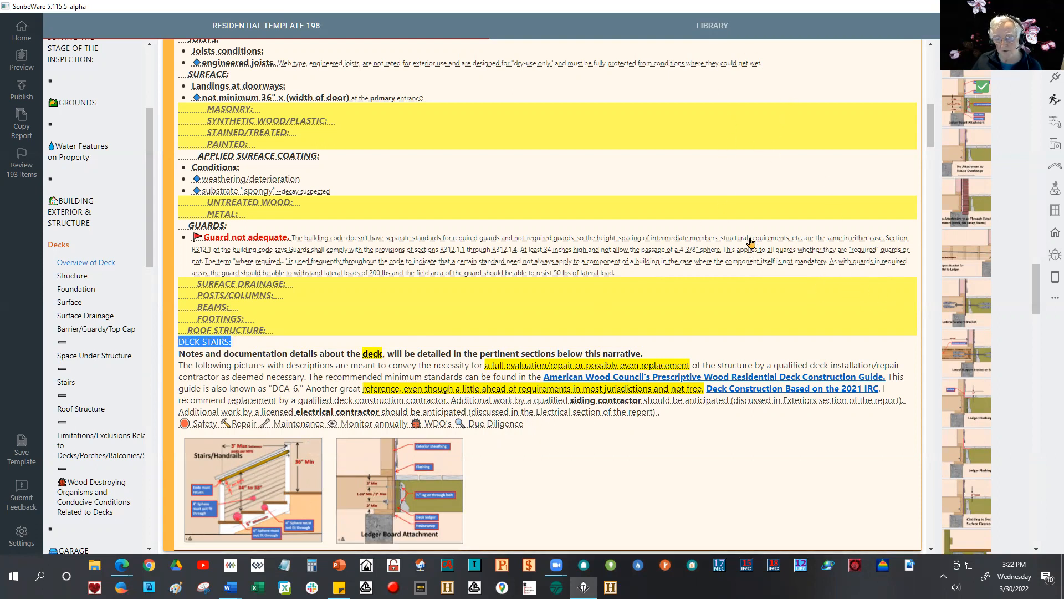
Step: Add a separate repair item reading "DECK STAIRS" below the deck narrative, without using any of the suggested library narratives
{"action": "scroll", "coordinate": [743, 152], "scroll_direction": "up", "scroll_amount": 5}
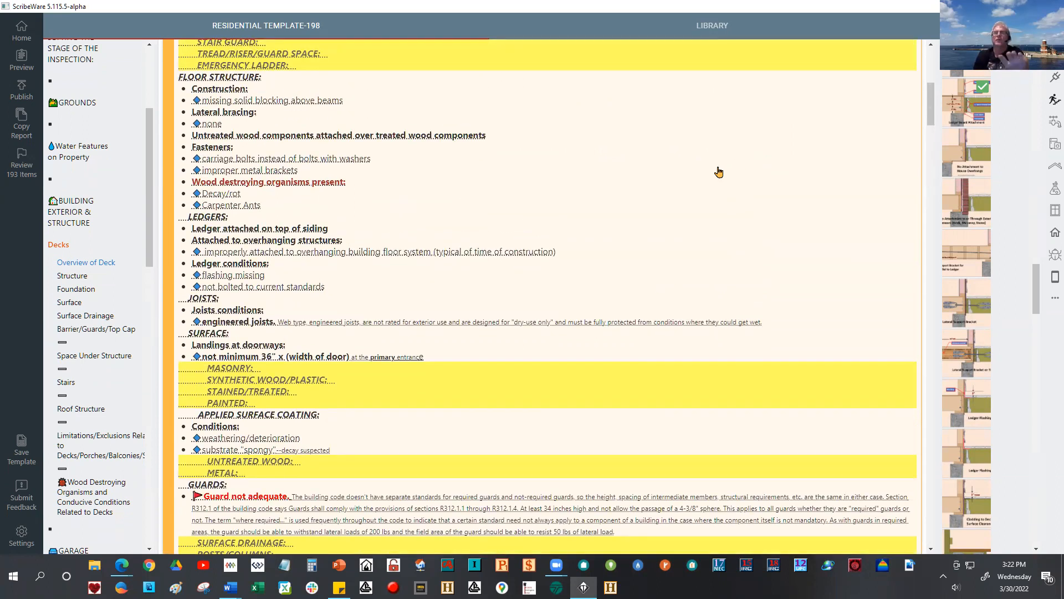
{"action": "scroll", "coordinate": [719, 172], "scroll_direction": "up", "scroll_amount": 1}
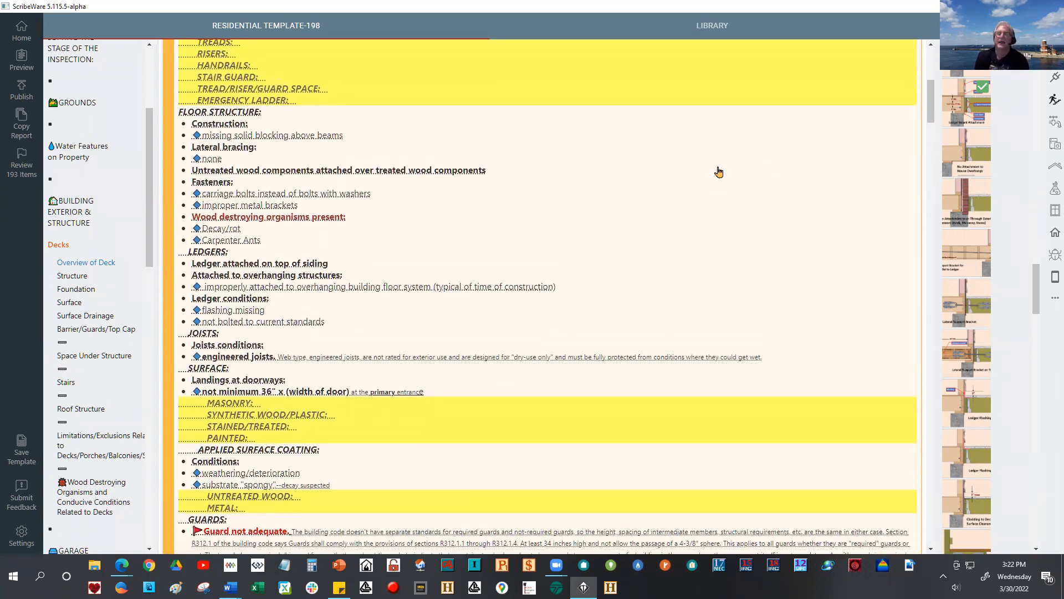
{"action": "scroll", "coordinate": [719, 172], "scroll_direction": "down", "scroll_amount": 2}
{"action": "scroll", "coordinate": [527, 260], "scroll_direction": "down", "scroll_amount": 6}
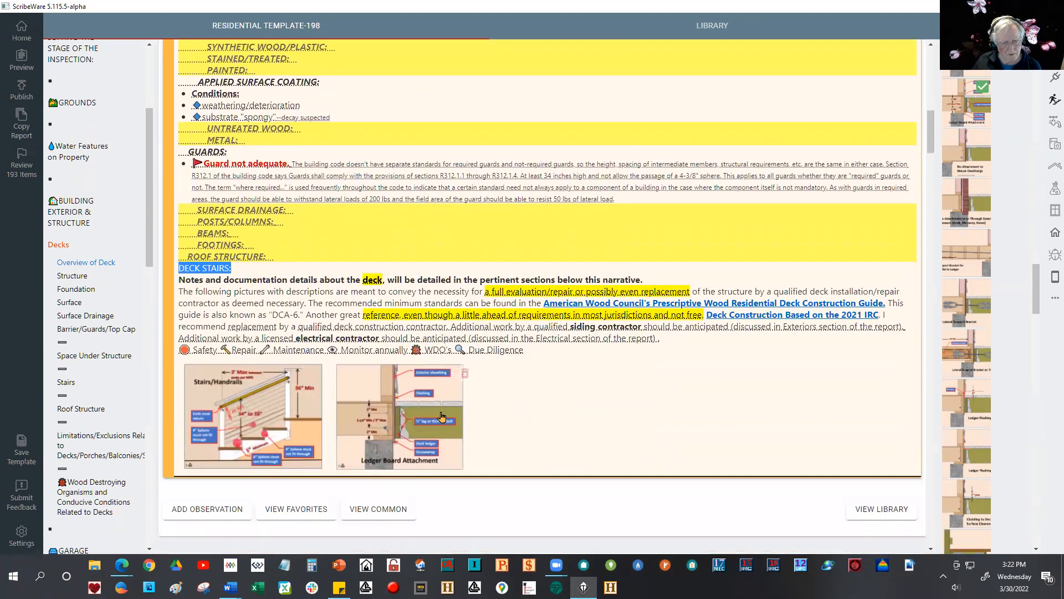
{"action": "scroll", "coordinate": [419, 419], "scroll_direction": "down", "scroll_amount": 3}
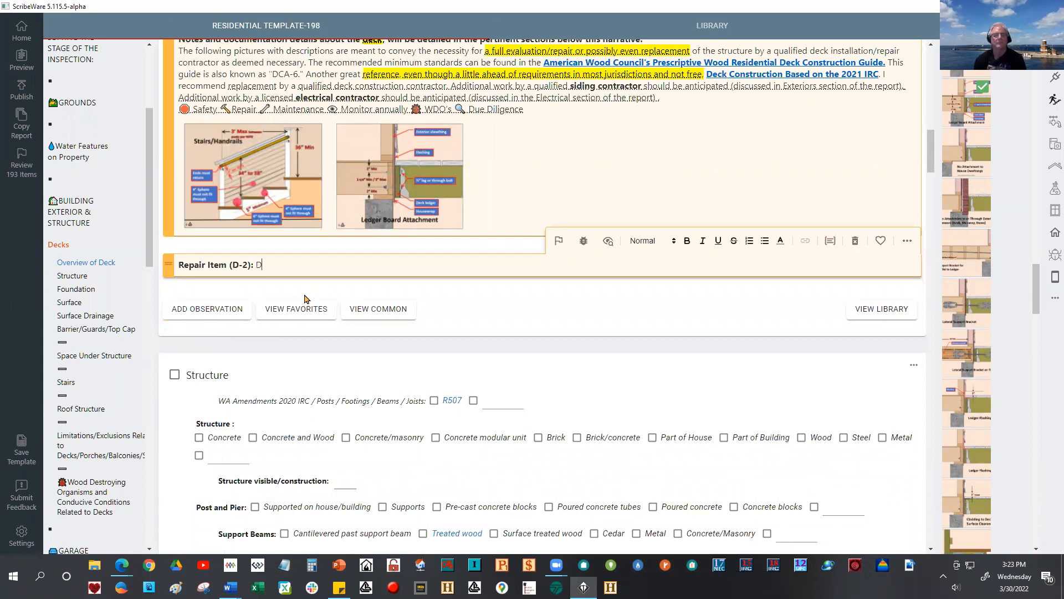
{"action": "type", "text": "ECK STAIRS"}
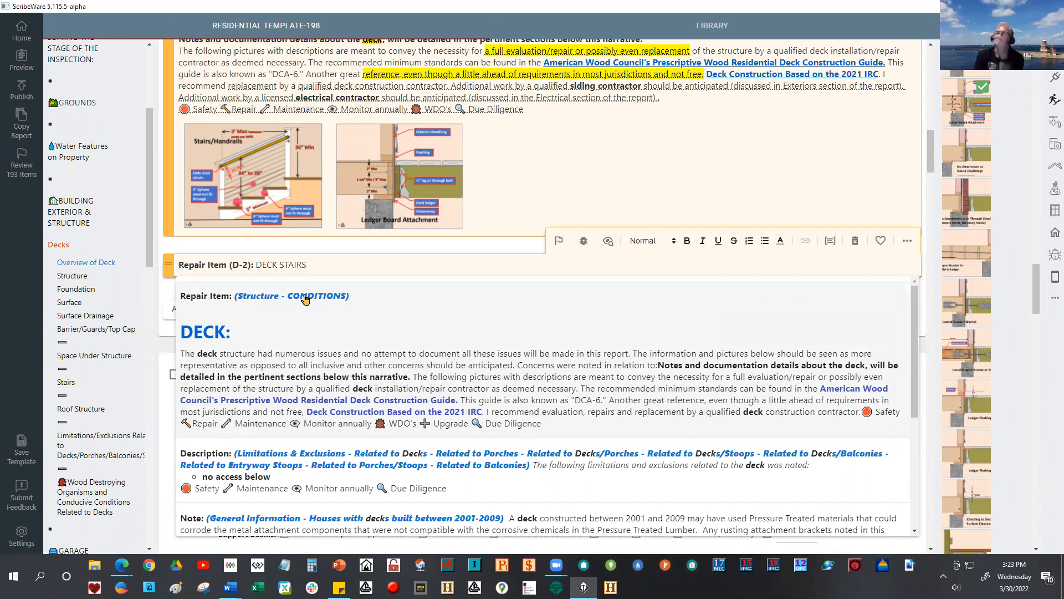
{"action": "key", "text": "Escape"}
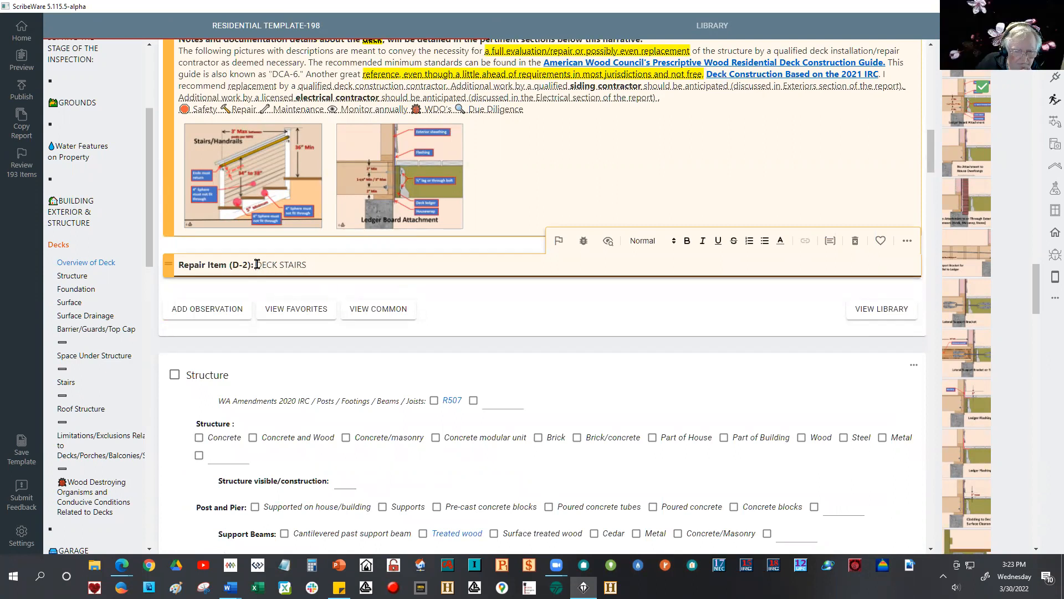
{"action": "left_click_drag", "start_coordinate": [305, 265], "coordinate": [257, 265]}
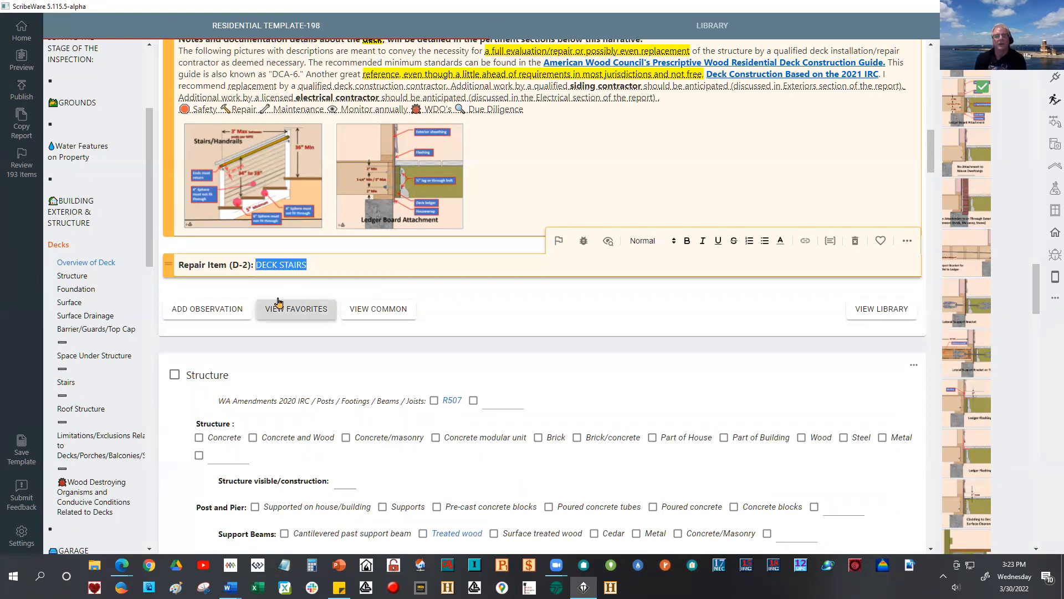
{"action": "left_click", "coordinate": [256, 264]}
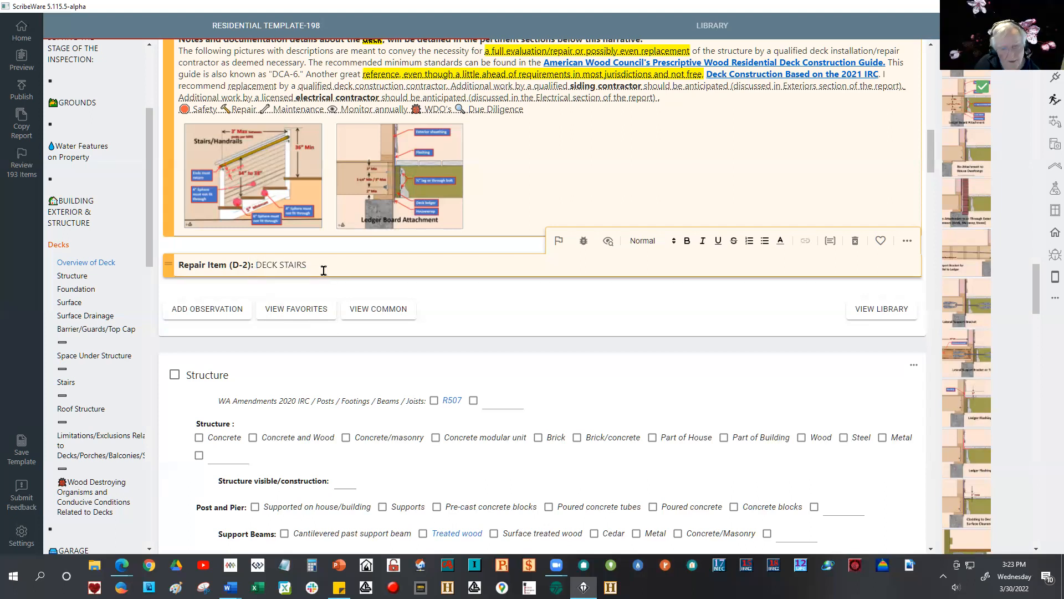
Step: Add the line "The quick red fox went up the stairs." above DECK STAIRS in the new repair item and an empty line below it
{"action": "key", "text": "Return"}
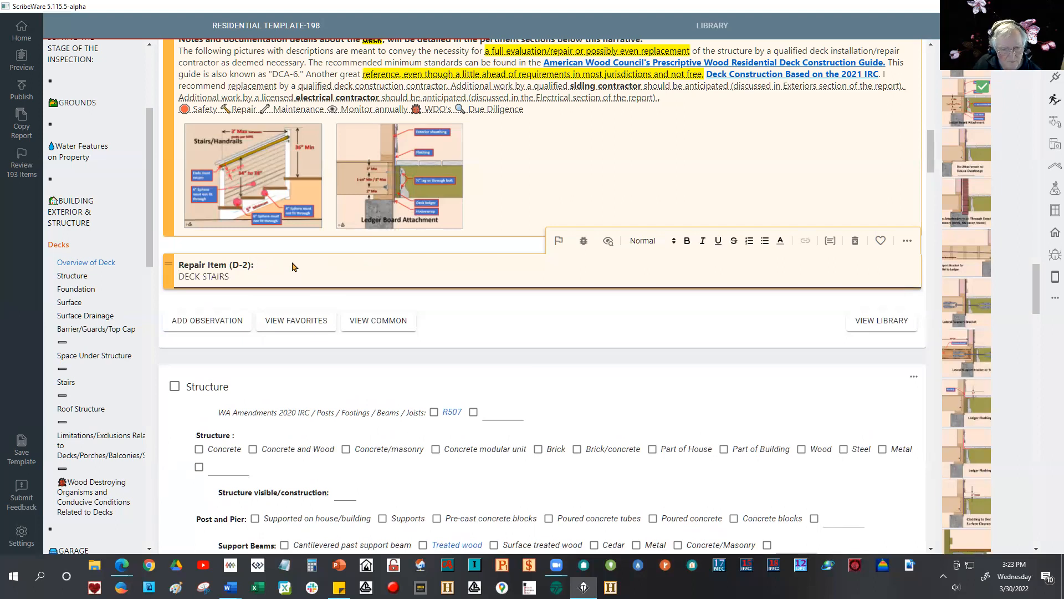
{"action": "type", "text": "The quick red fox went up the stairs."}
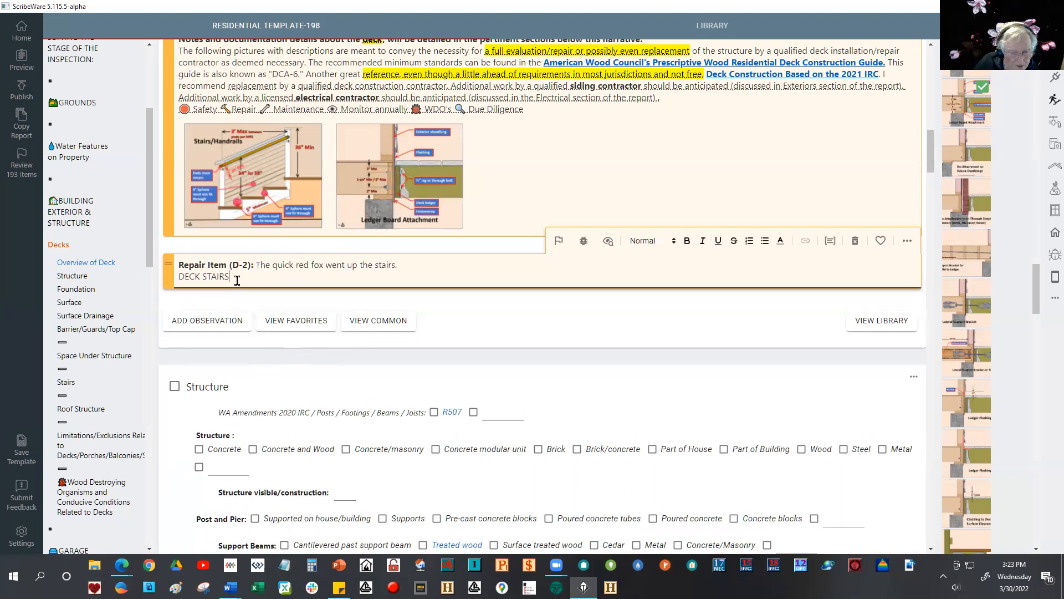
{"action": "key", "text": "Return"}
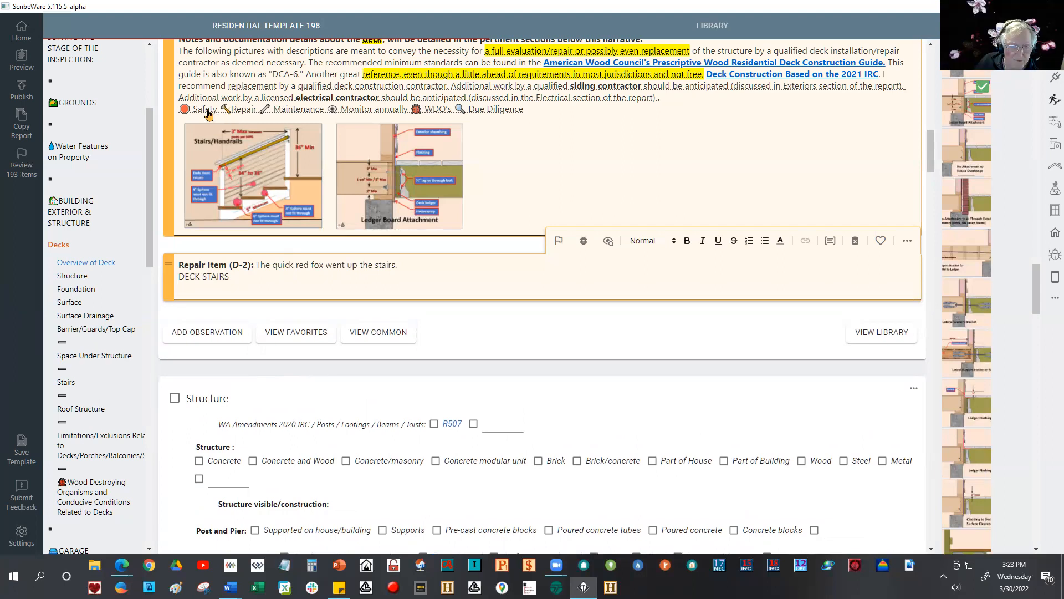
Step: Copy the alternate text options from the deck narrative's Safety to Due Diligence legend and leave the editor without saving
{"action": "left_click", "coordinate": [296, 113]}
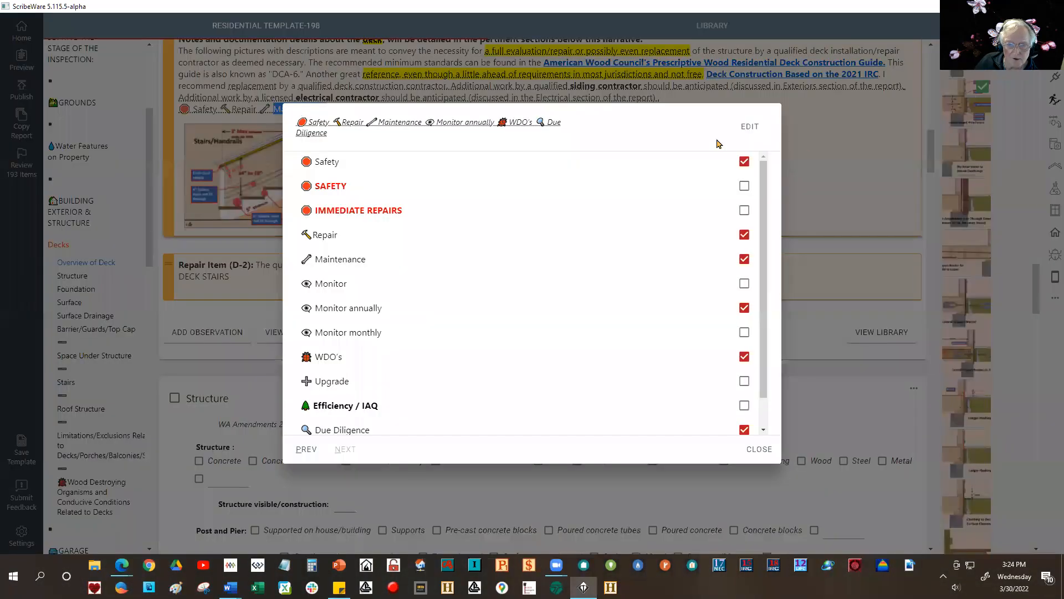
{"action": "left_click", "coordinate": [749, 127]}
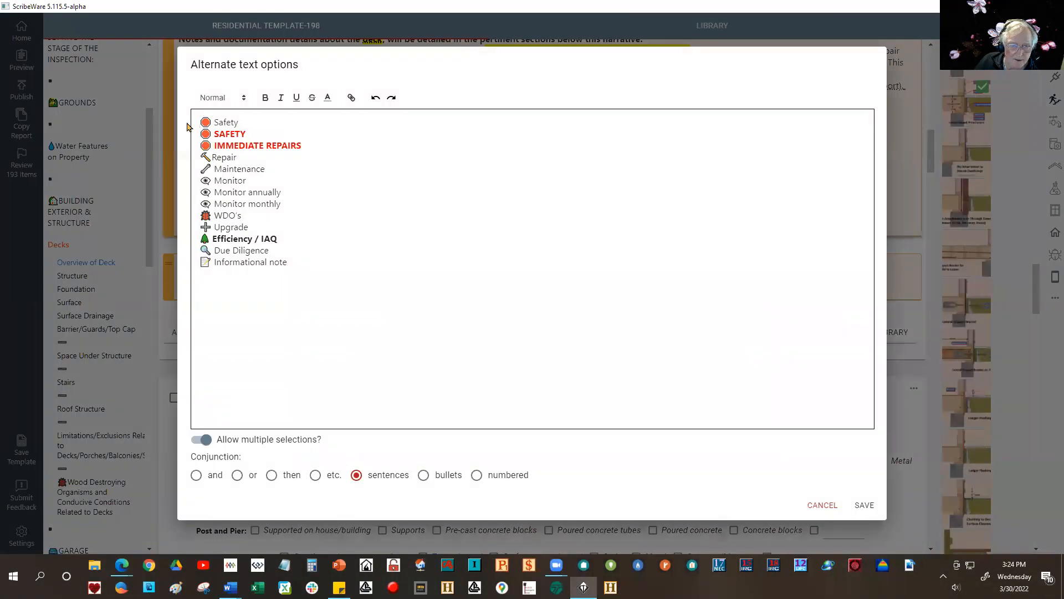
{"action": "left_click_drag", "start_coordinate": [193, 118], "coordinate": [308, 263]}
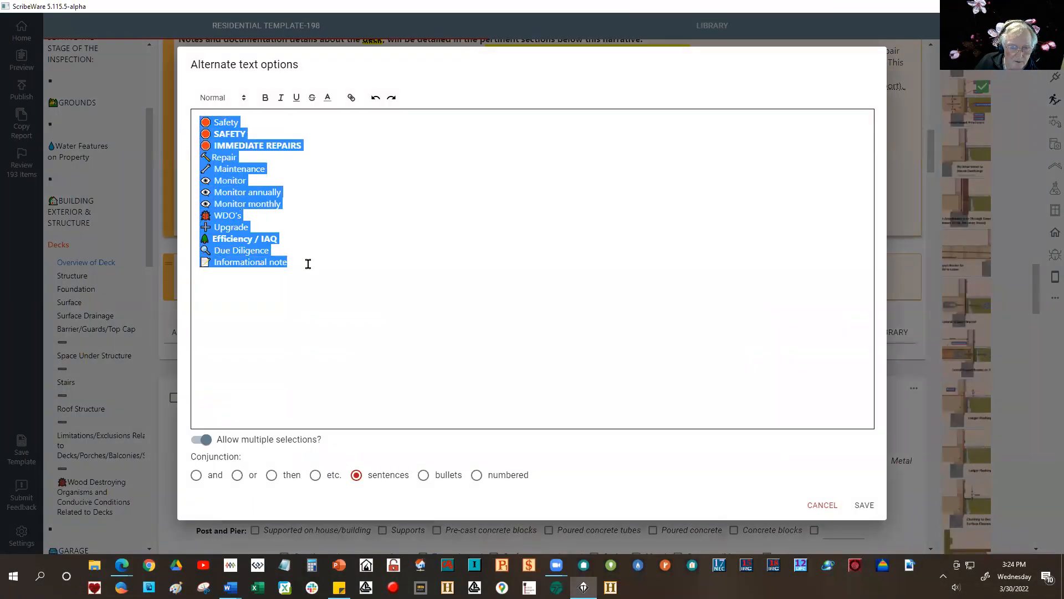
{"action": "right_click", "coordinate": [222, 200]}
{"action": "left_click", "coordinate": [249, 225]}
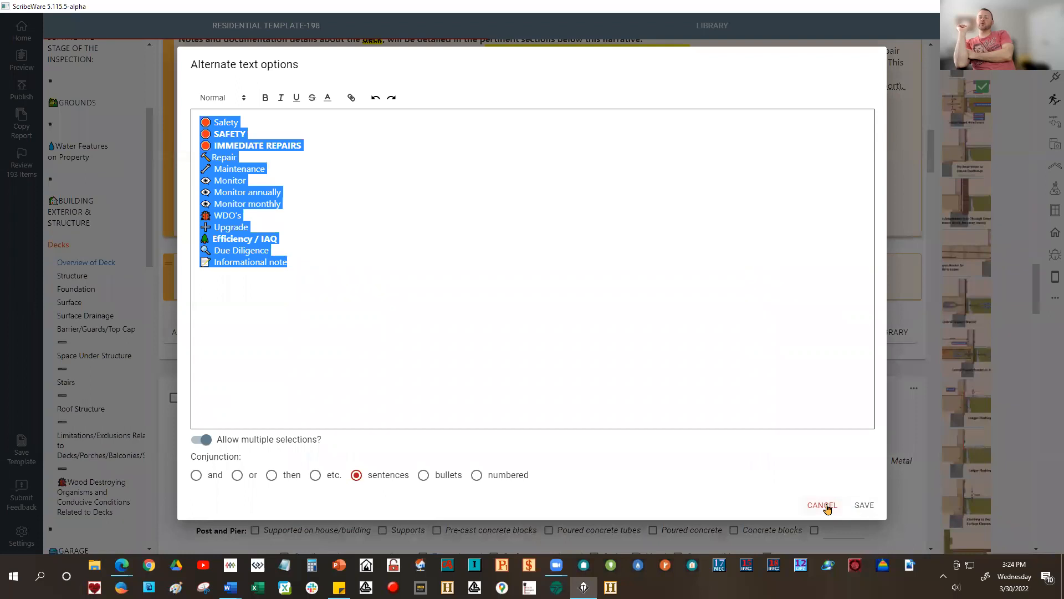
{"action": "left_click", "coordinate": [402, 402]}
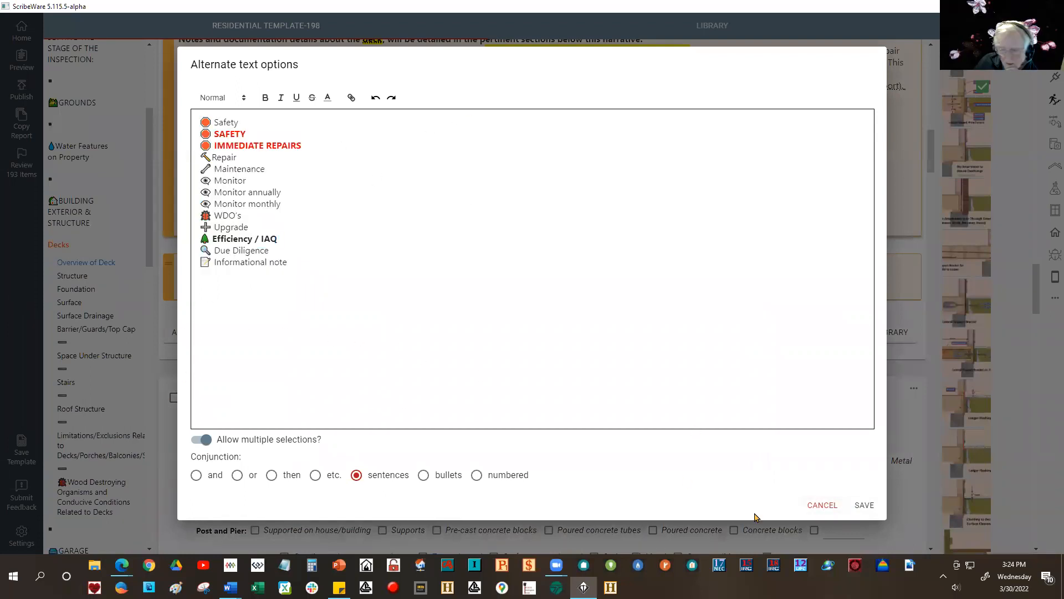
{"action": "left_click", "coordinate": [821, 505]}
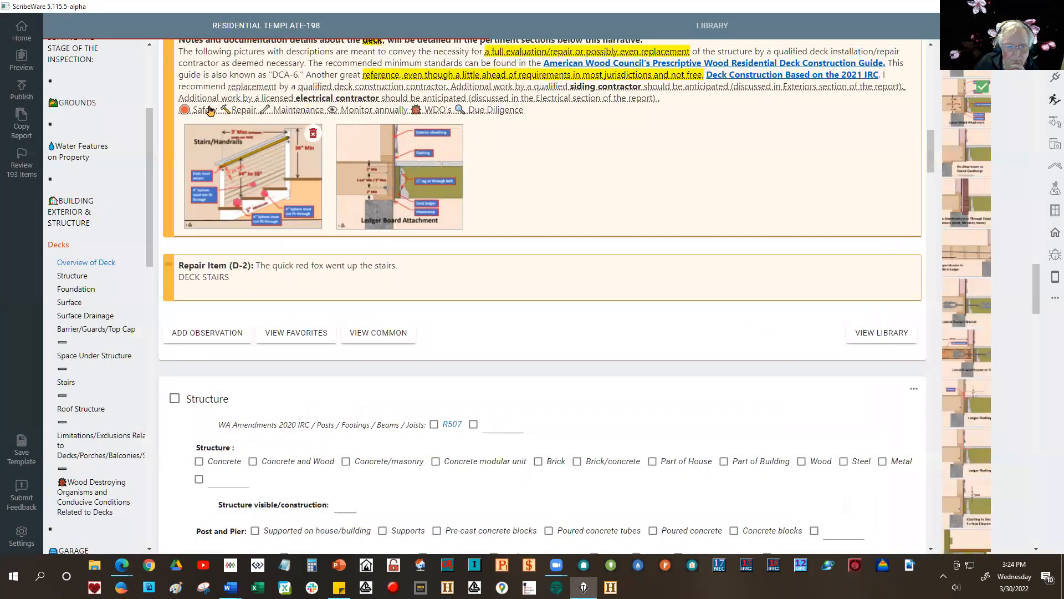
Step: Reopen the legend line's option list below the deck narrative, copy all entries from Safety to Informational note, and discard the edit
{"action": "left_click_drag", "start_coordinate": [178, 110], "coordinate": [518, 118]}
{"action": "left_click", "coordinate": [521, 118]}
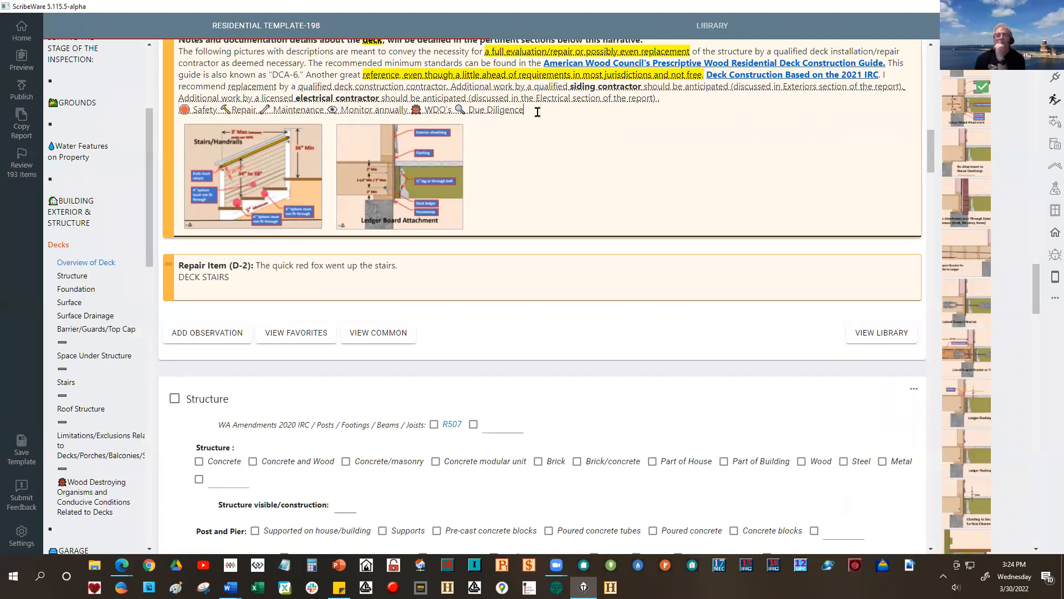
{"action": "left_click", "coordinate": [305, 115]}
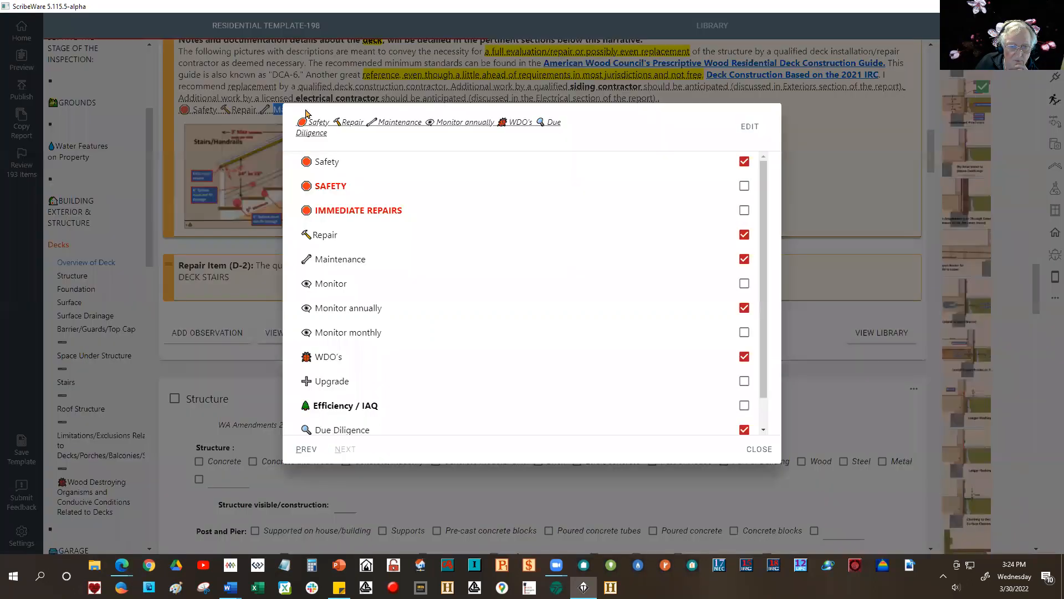
{"action": "left_click", "coordinate": [750, 128]}
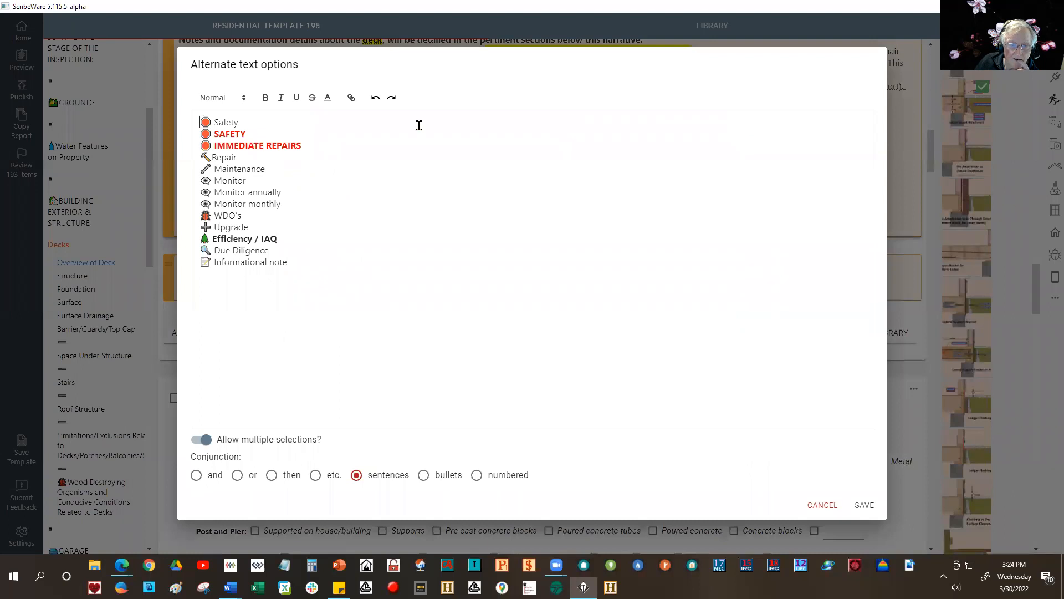
{"action": "left_click_drag", "start_coordinate": [198, 121], "coordinate": [309, 270]}
{"action": "right_click", "coordinate": [232, 188]}
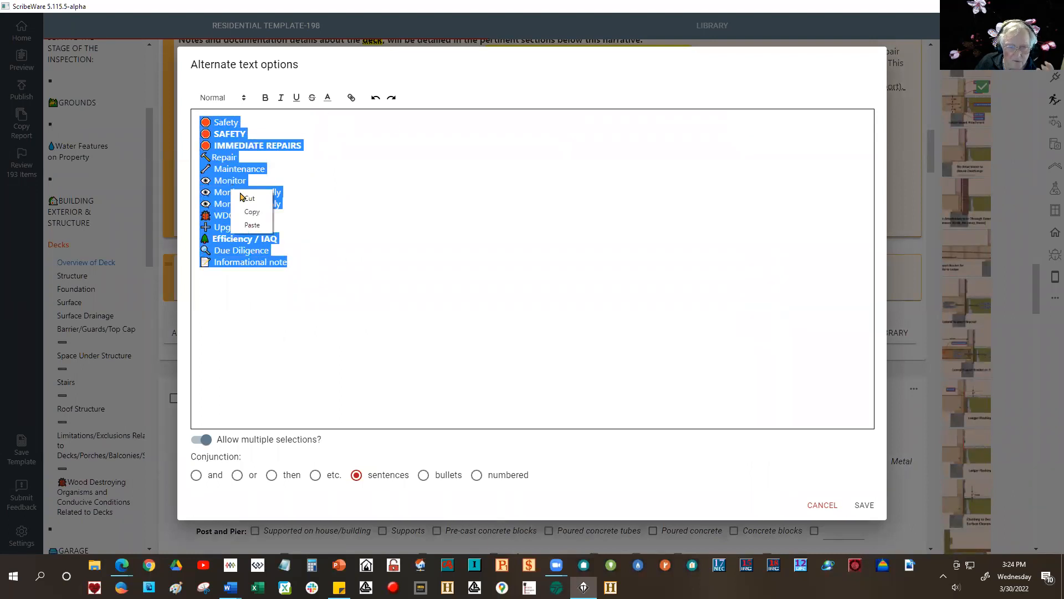
{"action": "left_click", "coordinate": [252, 212]}
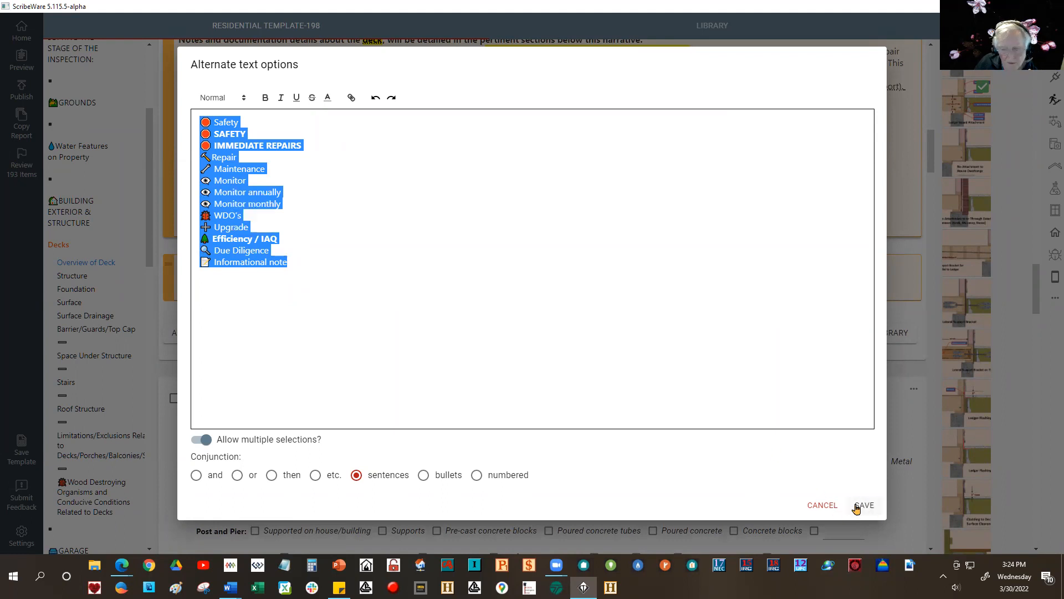
{"action": "left_click", "coordinate": [824, 505]}
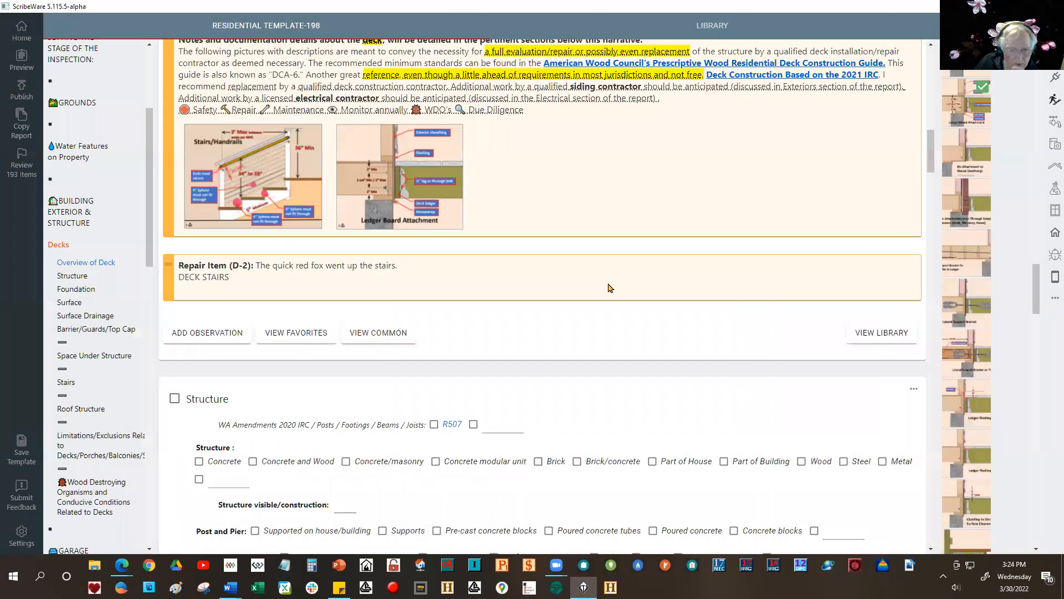
Step: Insert an alternate text block below DECK STAIRS containing the copied legend options, with multiple selections allowed and the sentences conjunction
{"action": "left_click", "coordinate": [186, 291]}
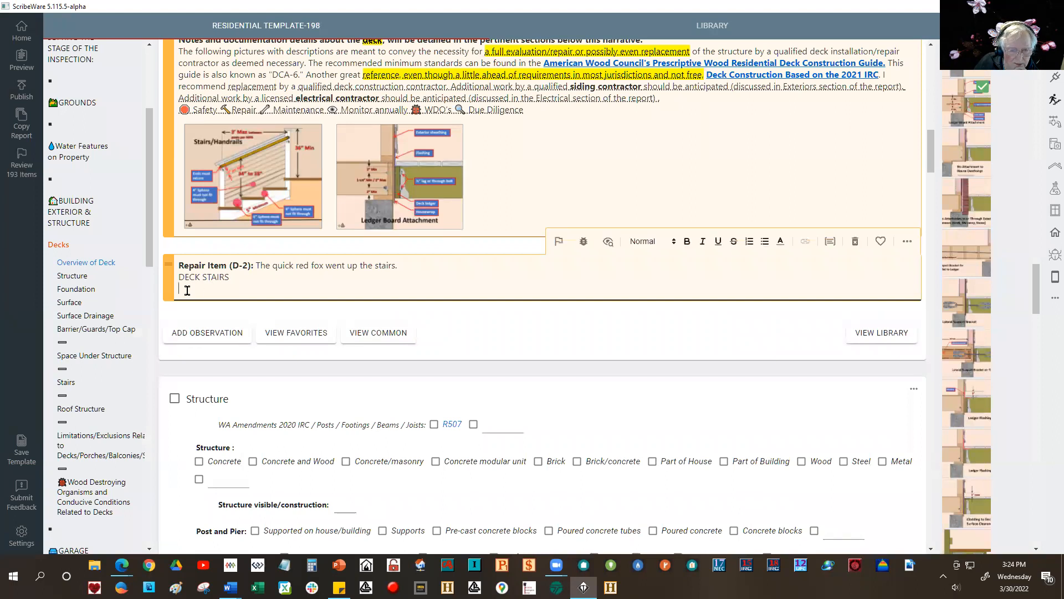
{"action": "left_click", "coordinate": [829, 244]}
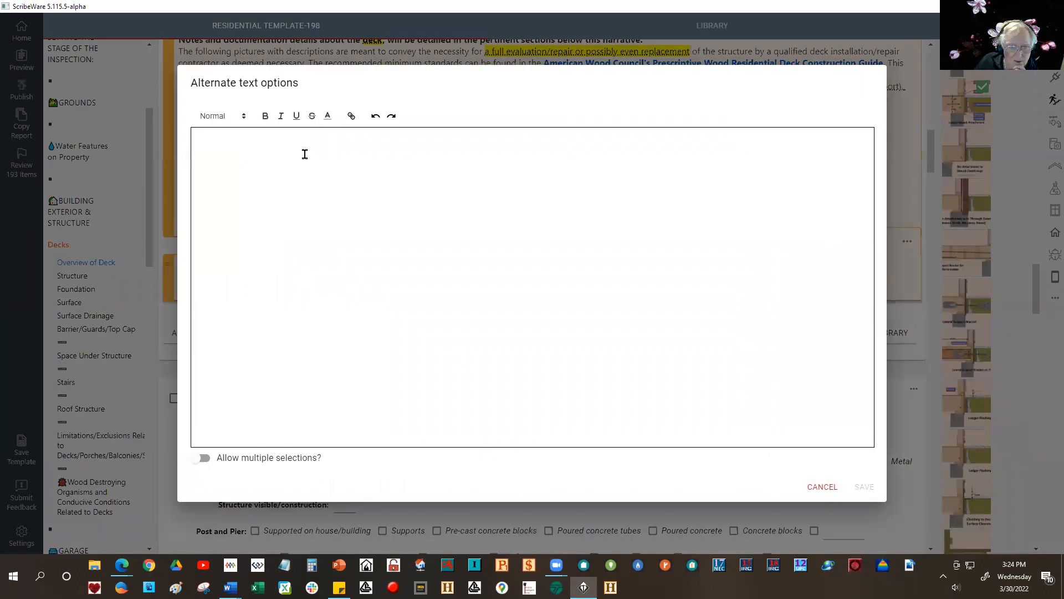
{"action": "right_click", "coordinate": [201, 139]}
{"action": "left_click", "coordinate": [208, 166]}
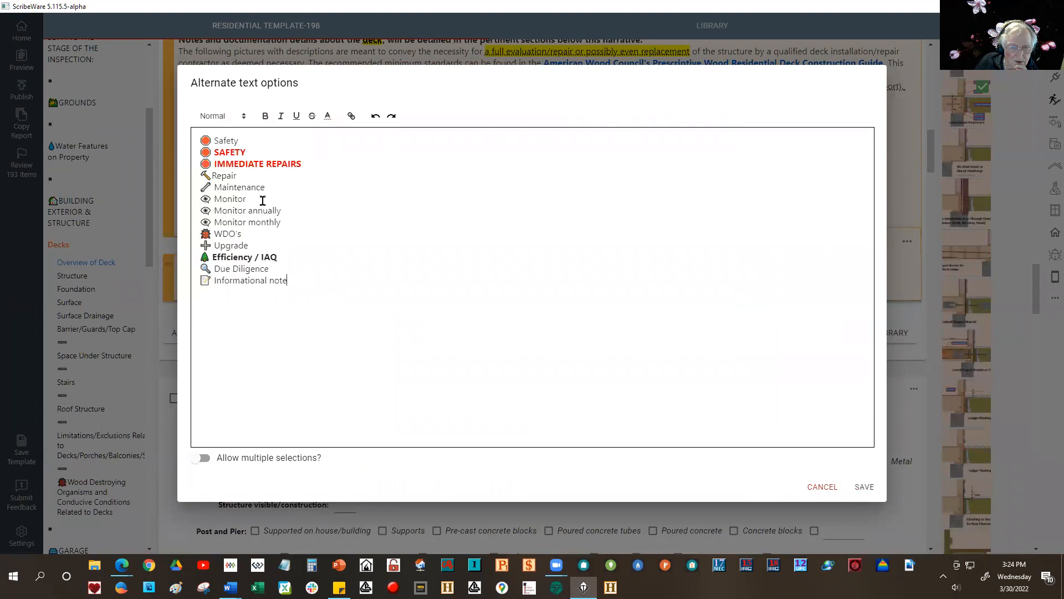
{"action": "left_click", "coordinate": [204, 458]}
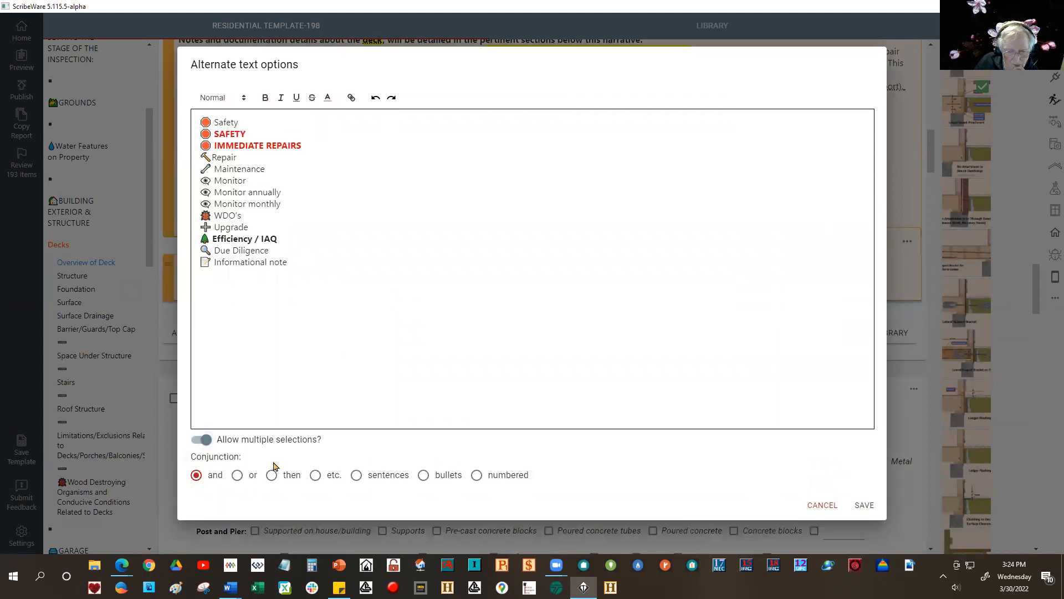
{"action": "left_click", "coordinate": [356, 476]}
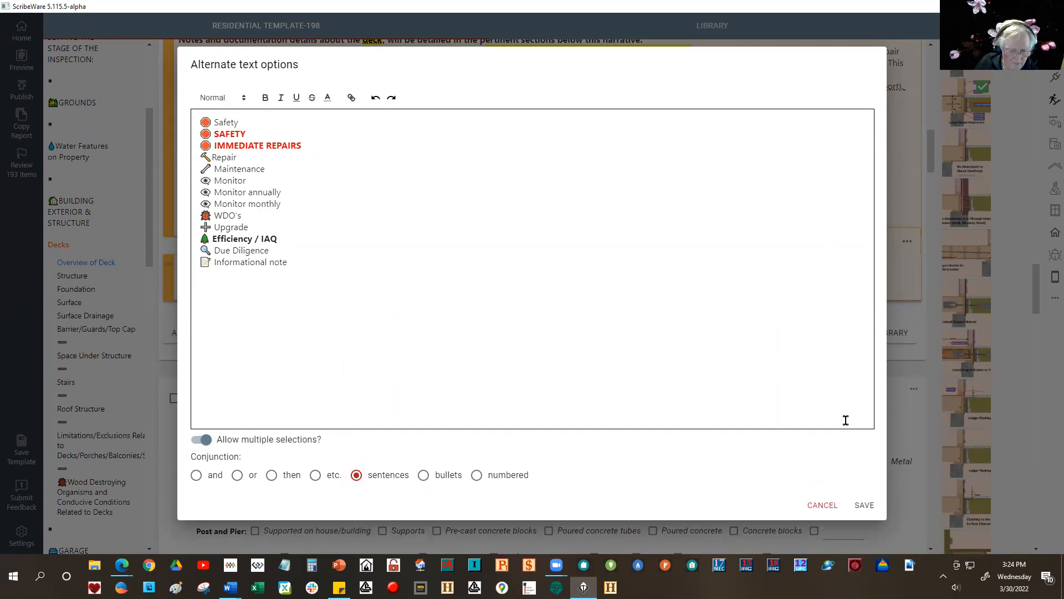
{"action": "left_click", "coordinate": [862, 505]}
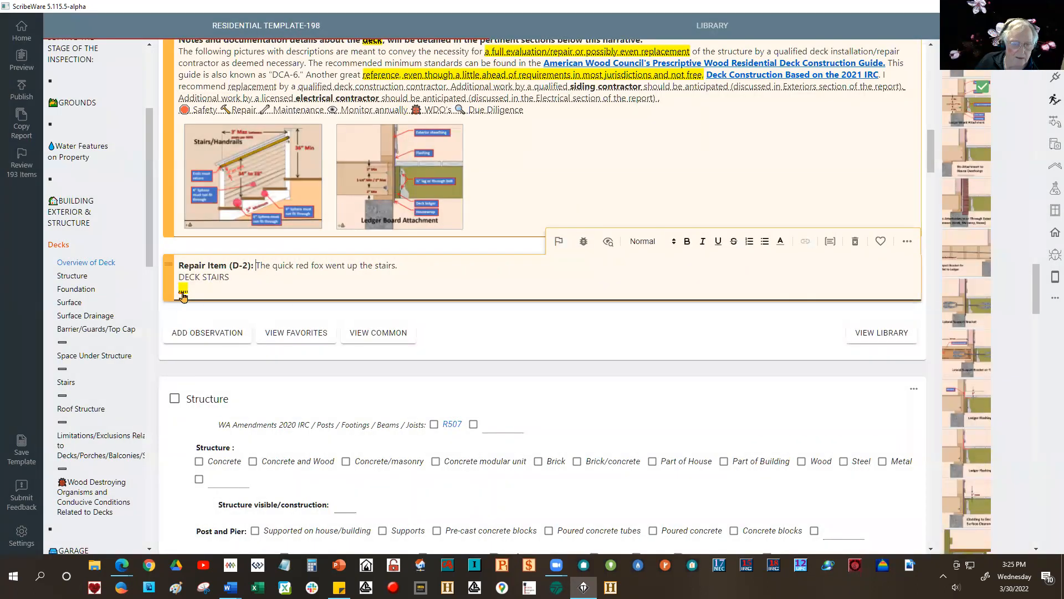
Step: Choose Safety, Maintenance, Monitor annually, WDO's and Due Diligence for the new legend line in the DECK STAIRS item
{"action": "left_click", "coordinate": [183, 290]}
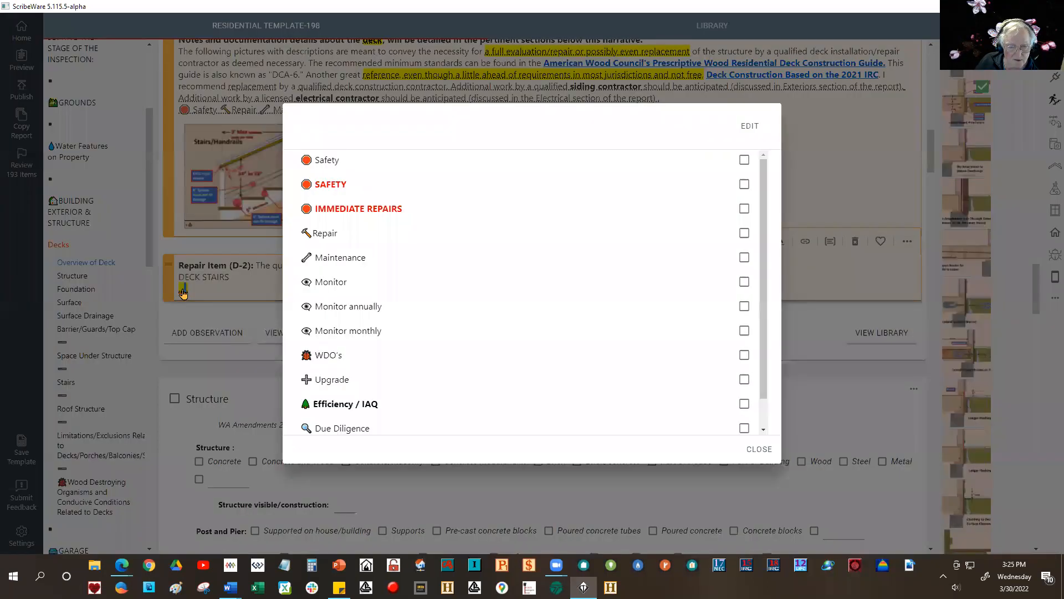
{"action": "left_click", "coordinate": [331, 162]}
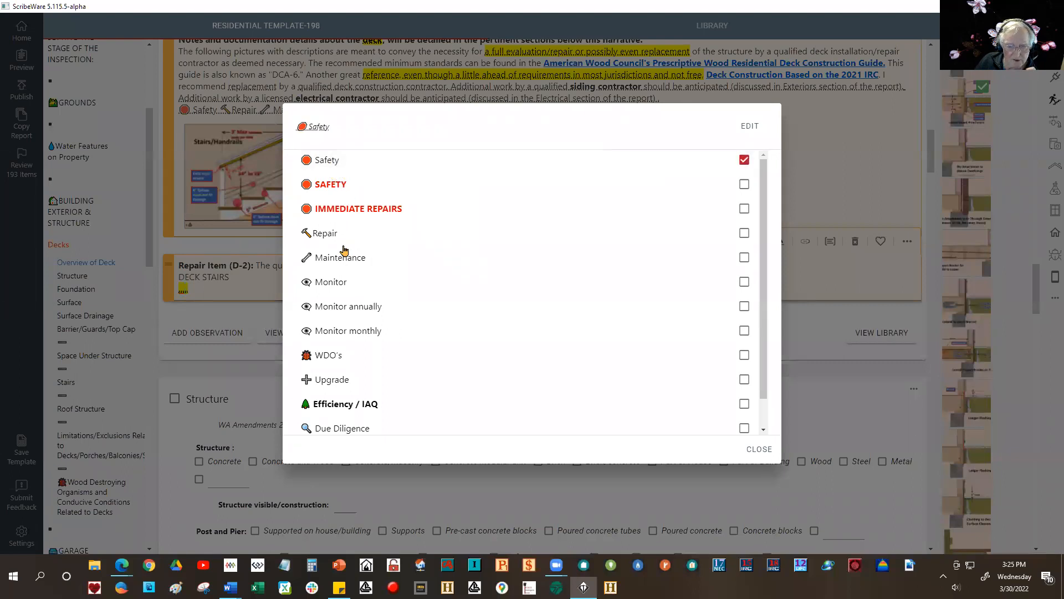
{"action": "left_click", "coordinate": [344, 258]}
{"action": "left_click", "coordinate": [401, 307]}
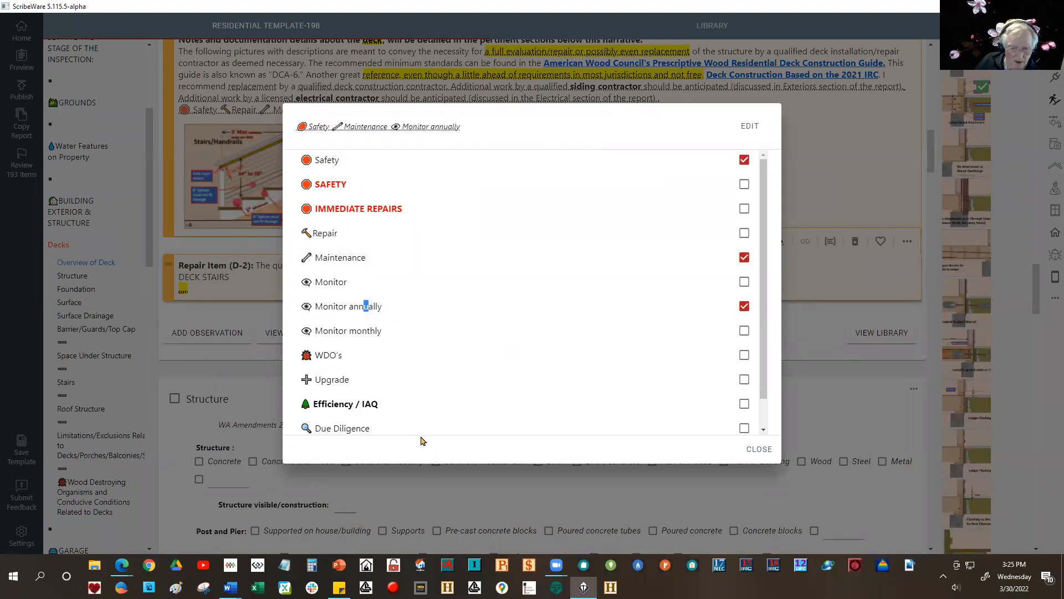
{"action": "left_click", "coordinate": [336, 358]}
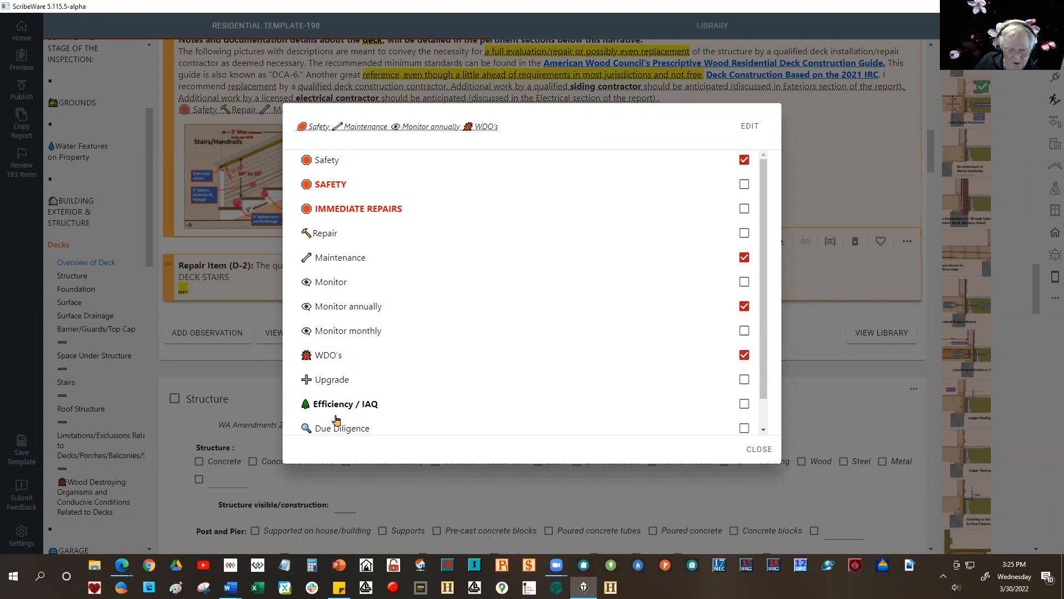
{"action": "left_click", "coordinate": [347, 431]}
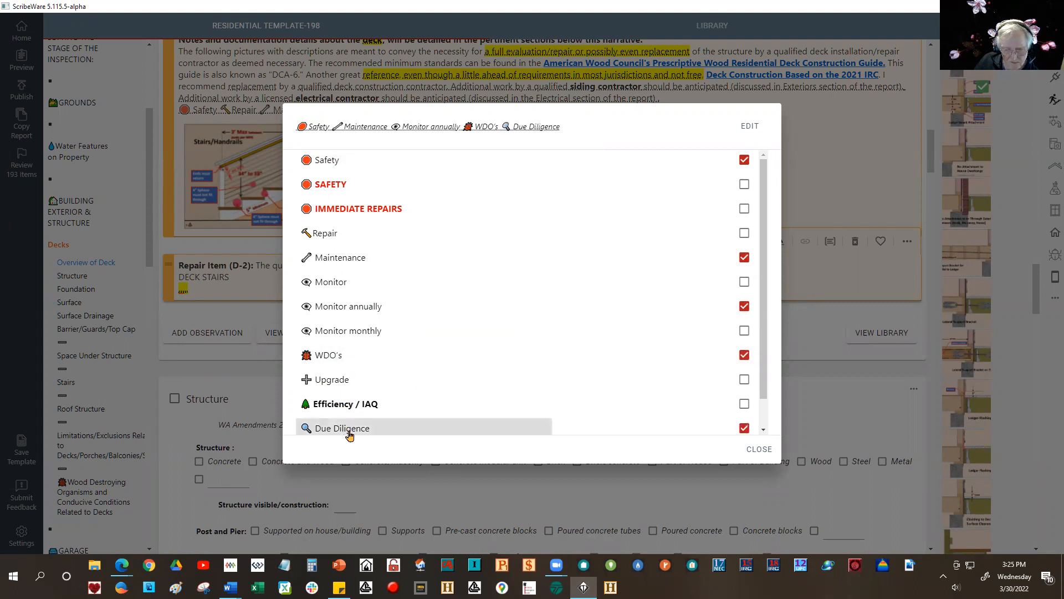
{"action": "left_click", "coordinate": [759, 449]}
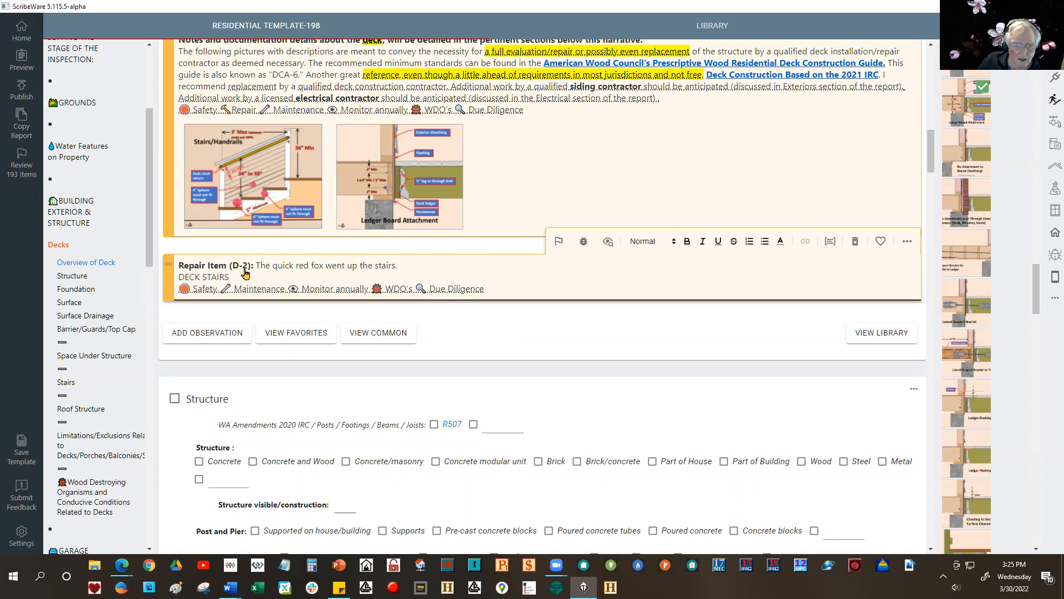
Step: Copy all alternate text options from the deck narrative's STAIRS list, from Conditions to Anobiid Beetles, and leave its editor without saving
{"action": "left_click_drag", "start_coordinate": [231, 276], "coordinate": [178, 274]}
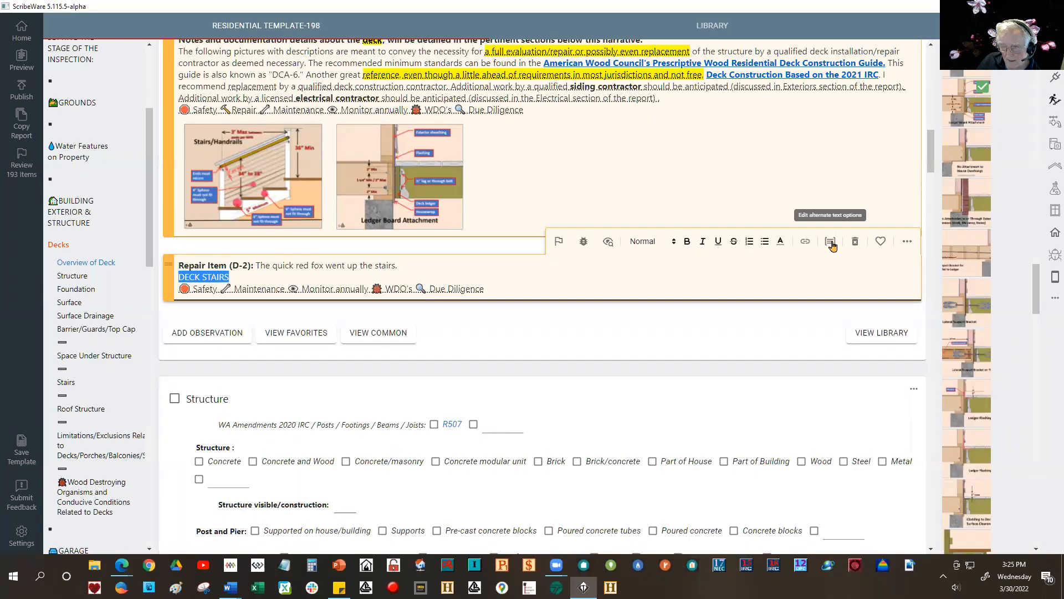
{"action": "scroll", "coordinate": [505, 202], "scroll_direction": "up", "scroll_amount": 7}
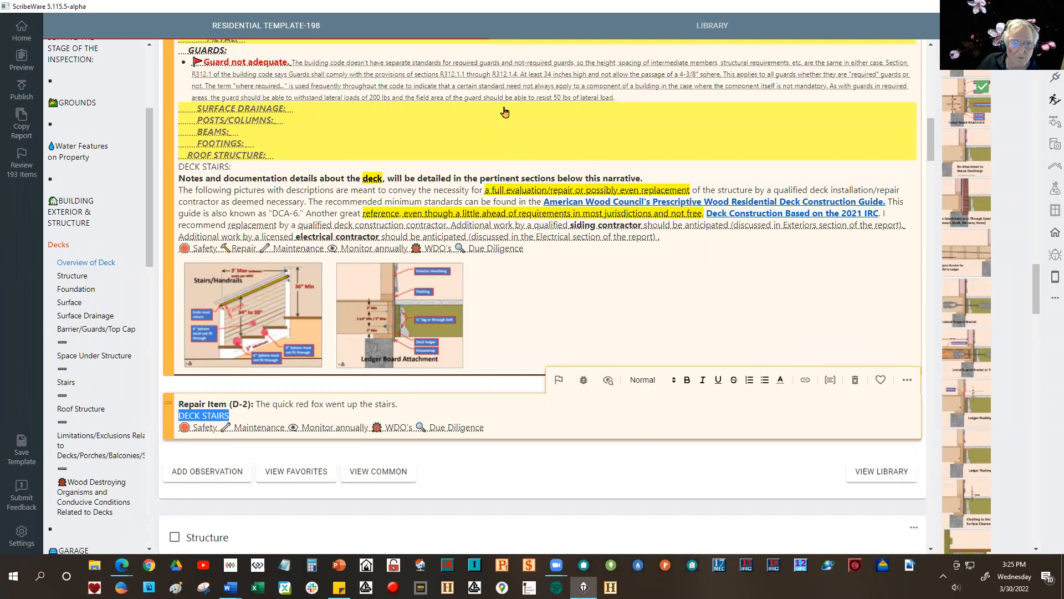
{"action": "scroll", "coordinate": [435, 138], "scroll_direction": "up", "scroll_amount": 5}
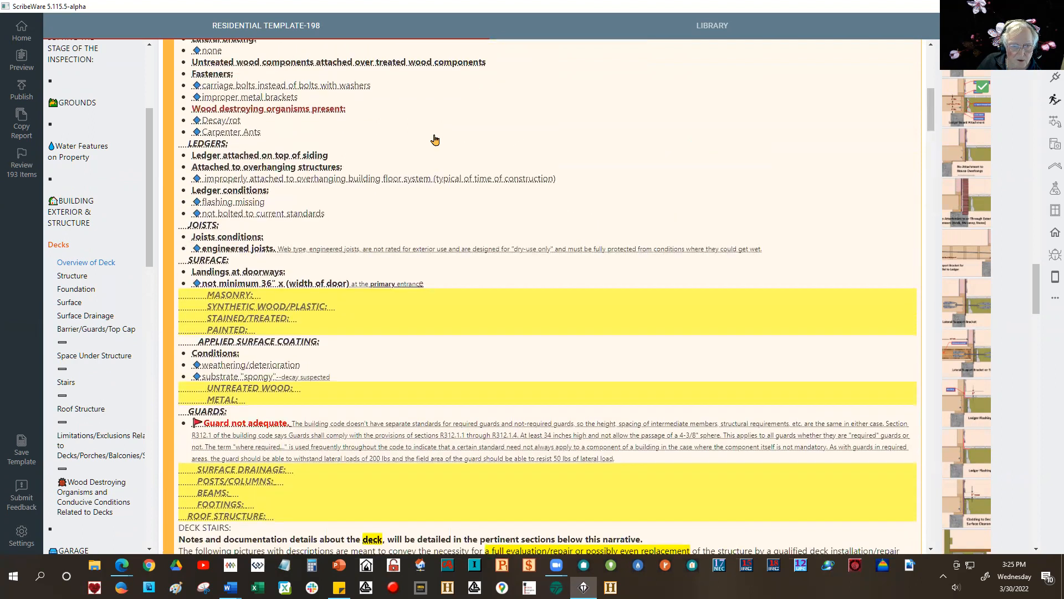
{"action": "scroll", "coordinate": [429, 154], "scroll_direction": "up", "scroll_amount": 2}
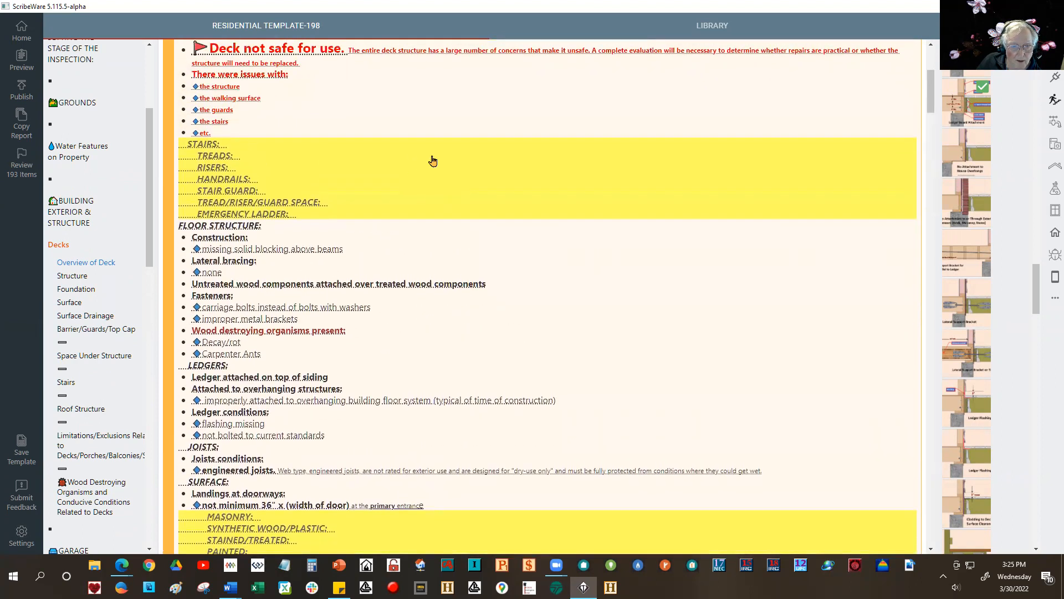
{"action": "left_click", "coordinate": [209, 220]}
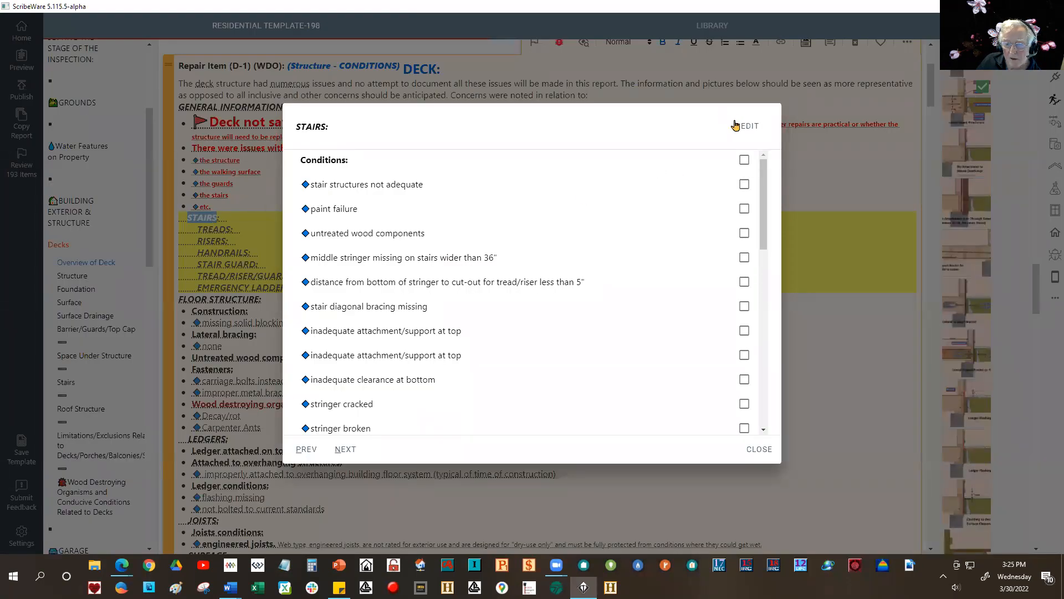
{"action": "left_click", "coordinate": [734, 126]}
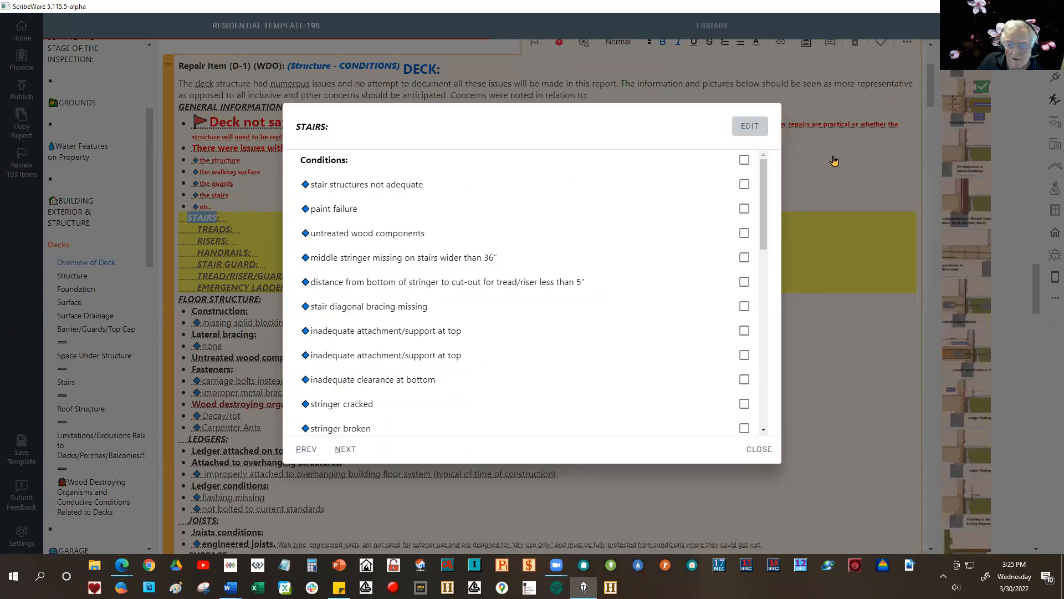
{"action": "left_click", "coordinate": [748, 125]}
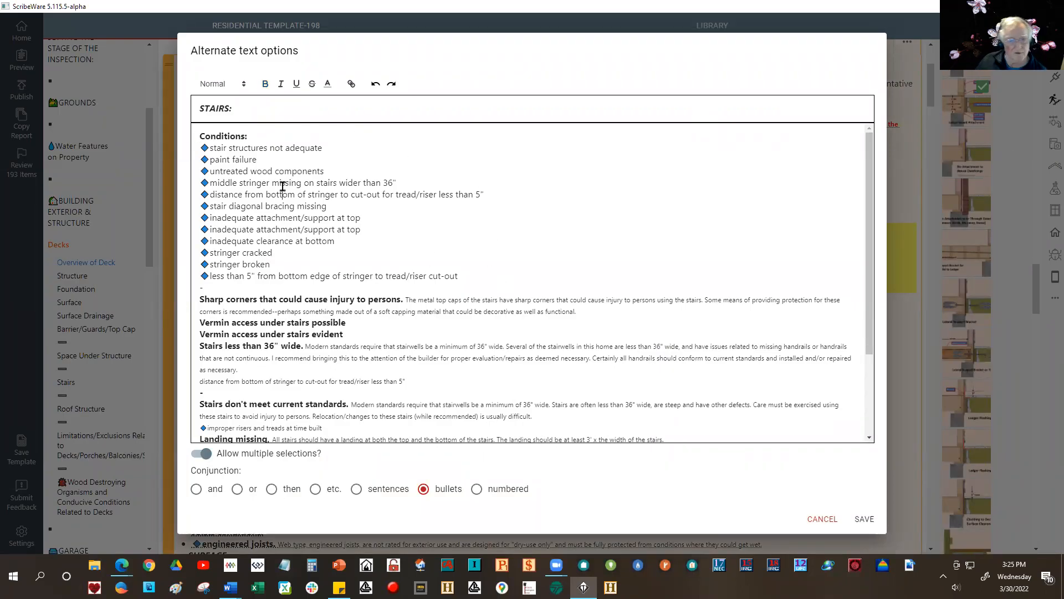
{"action": "left_click_drag", "start_coordinate": [196, 136], "coordinate": [387, 510]}
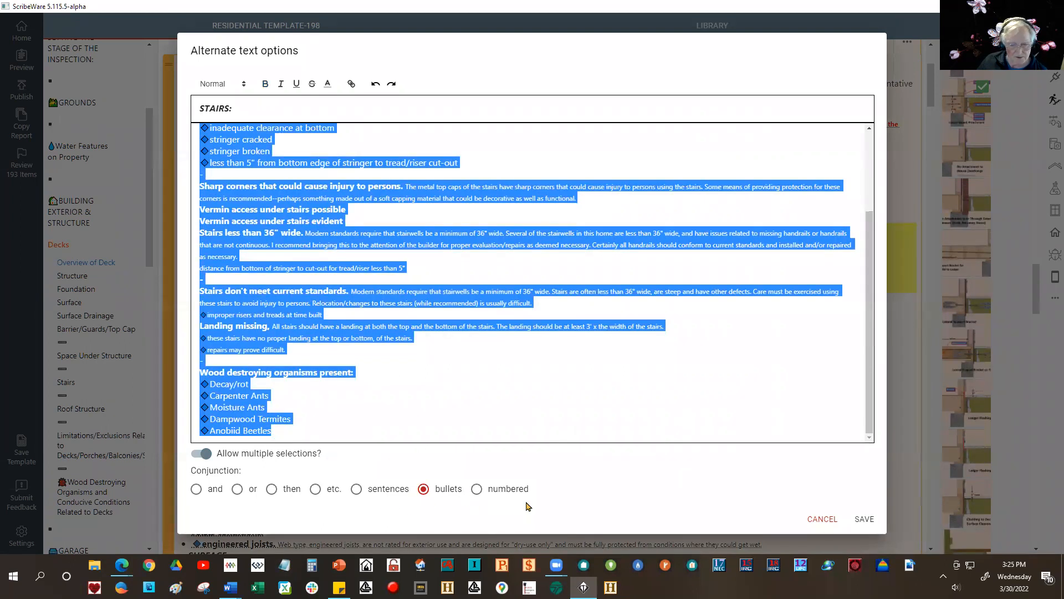
{"action": "right_click", "coordinate": [317, 224]}
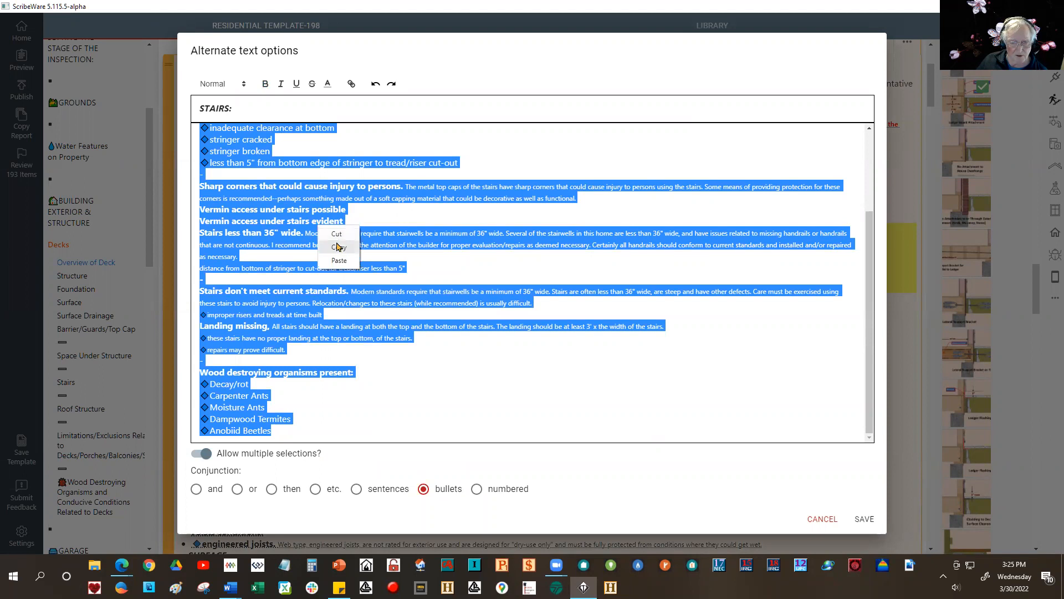
{"action": "left_click", "coordinate": [339, 247]}
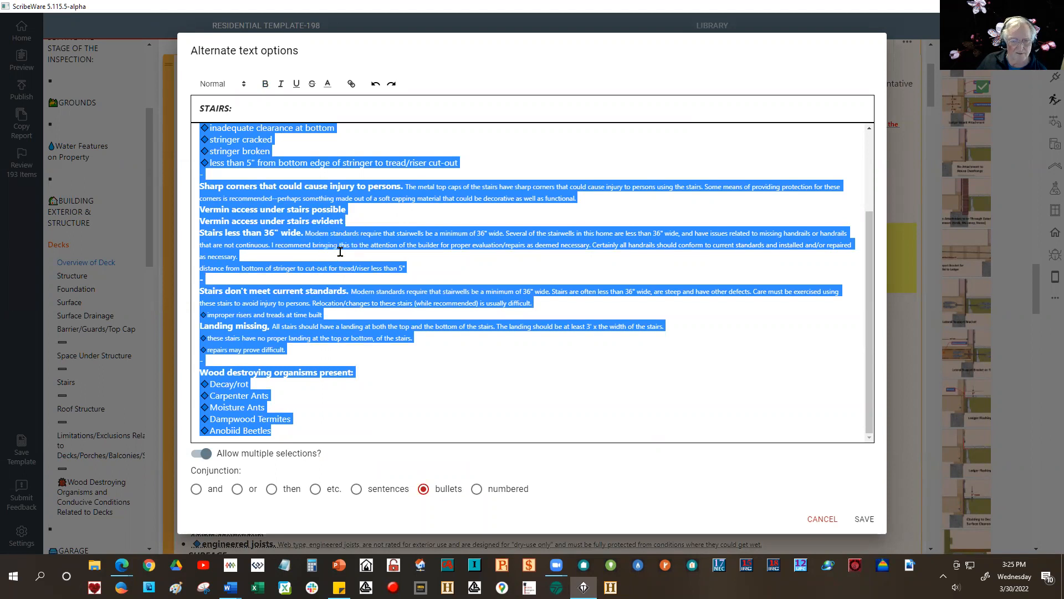
{"action": "left_click", "coordinate": [823, 519]}
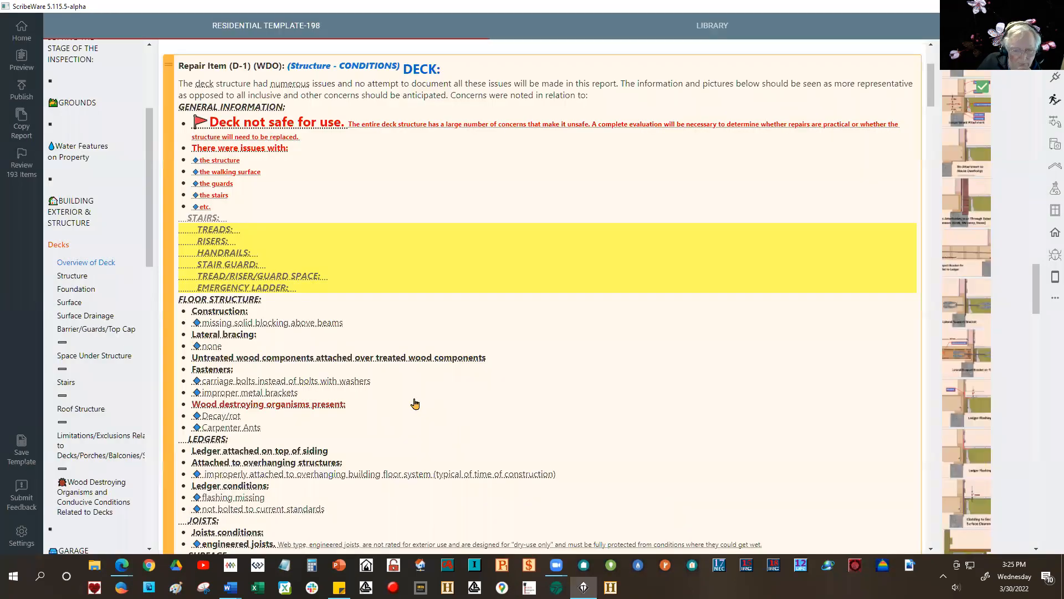
Step: Open alternate text options for the DECK STAIRS text in the second repair item and paste the copied stair options beneath it
{"action": "scroll", "coordinate": [365, 493], "scroll_direction": "down", "scroll_amount": 4}
{"action": "scroll", "coordinate": [364, 492], "scroll_direction": "down", "scroll_amount": 8}
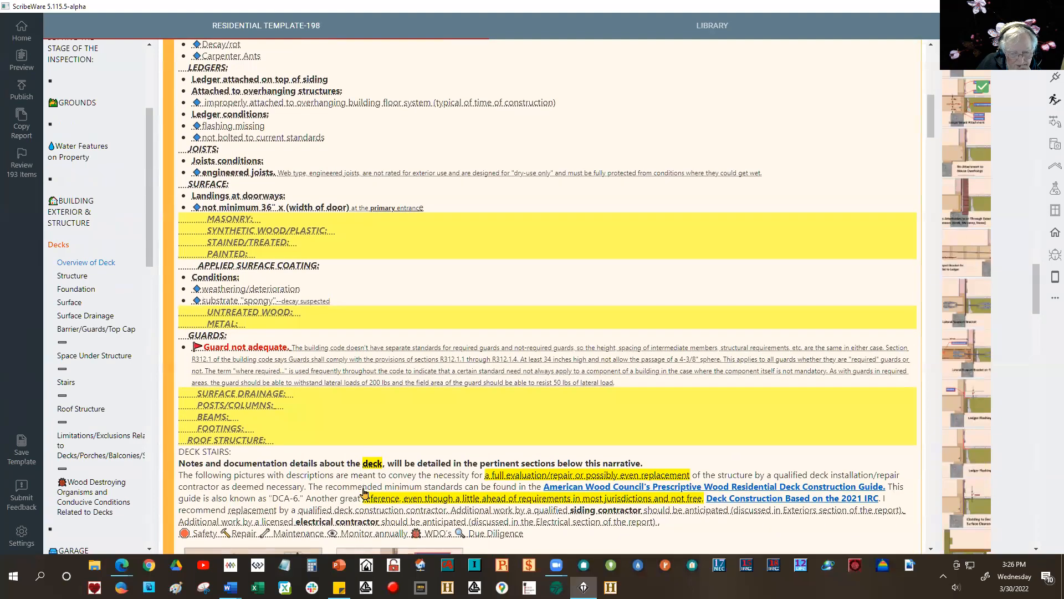
{"action": "scroll", "coordinate": [326, 456], "scroll_direction": "down", "scroll_amount": 1}
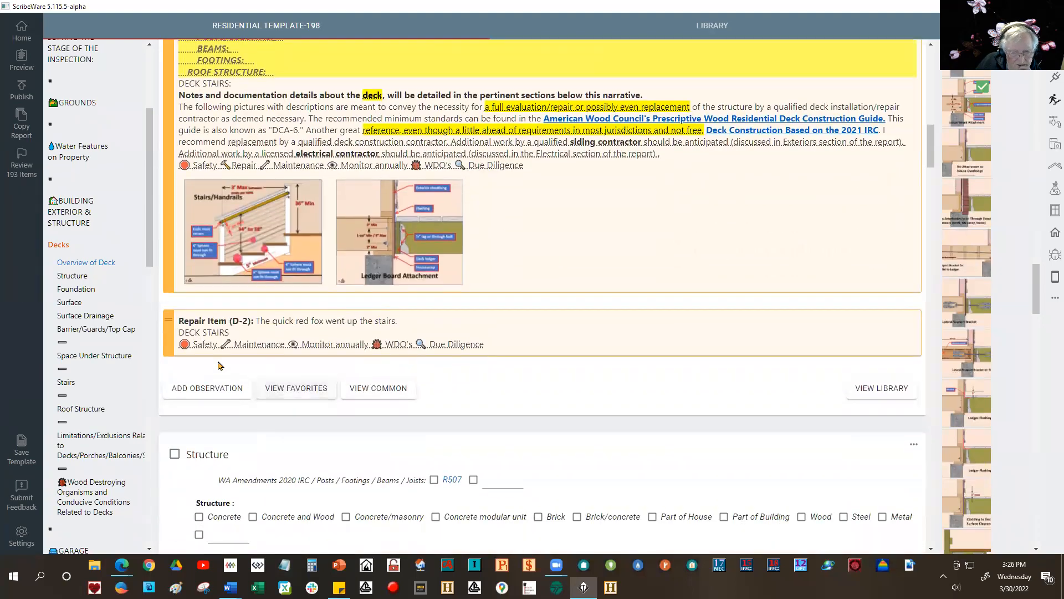
{"action": "left_click_drag", "start_coordinate": [233, 332], "coordinate": [183, 333]}
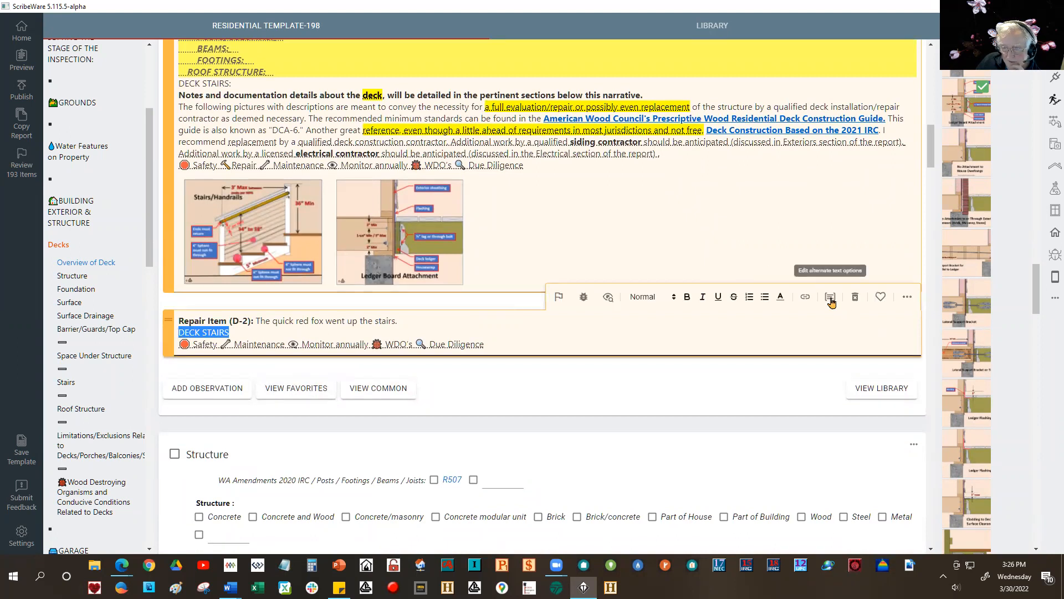
{"action": "left_click", "coordinate": [830, 297]}
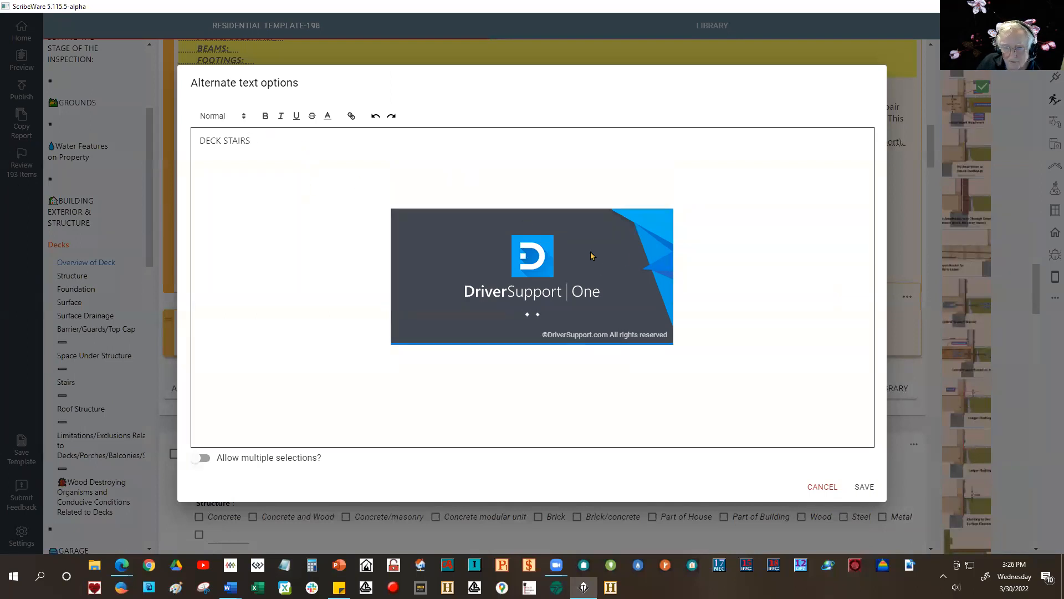
{"action": "right_click", "coordinate": [201, 151]}
{"action": "left_click", "coordinate": [225, 174]}
{"action": "scroll", "coordinate": [280, 277], "scroll_direction": "up", "scroll_amount": 3}
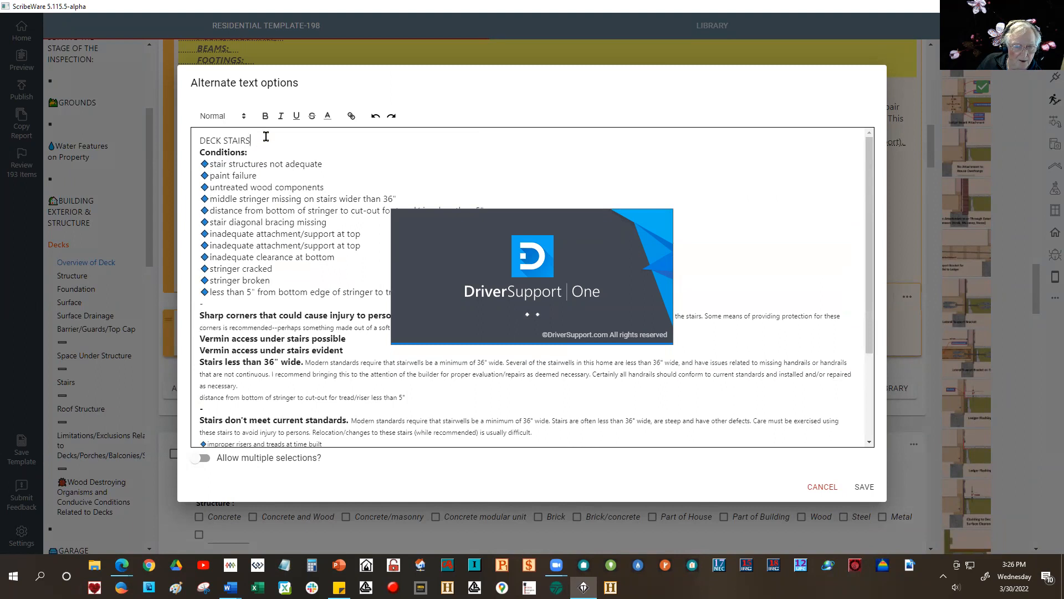
Step: Copy the DECK STAIRS line and remove it from the option entries so the list starts with Conditions
{"action": "left_click_drag", "start_coordinate": [266, 136], "coordinate": [193, 136]}
{"action": "right_click", "coordinate": [210, 137]}
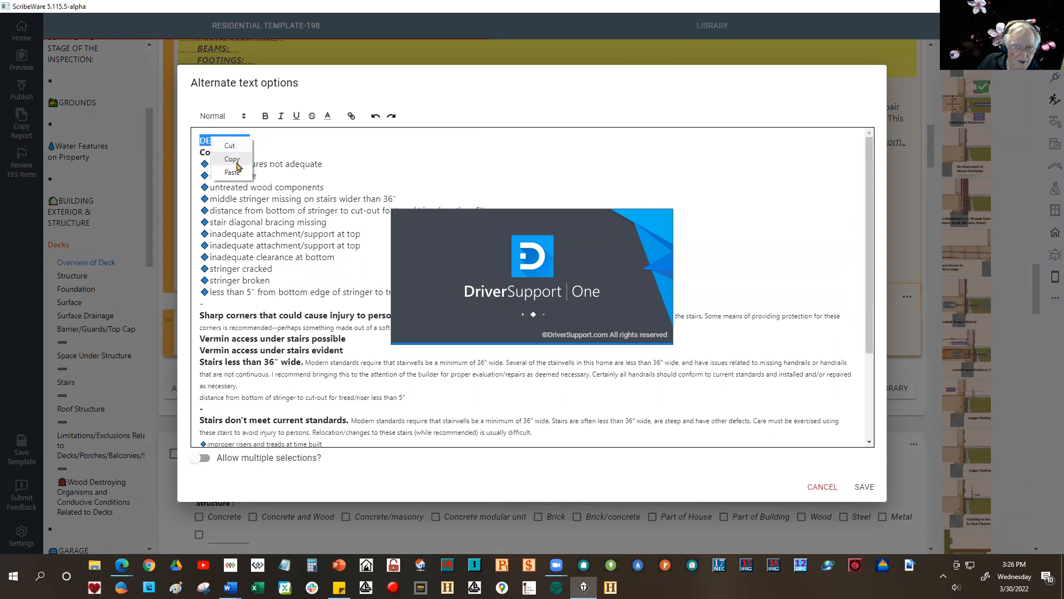
{"action": "left_click", "coordinate": [234, 160]}
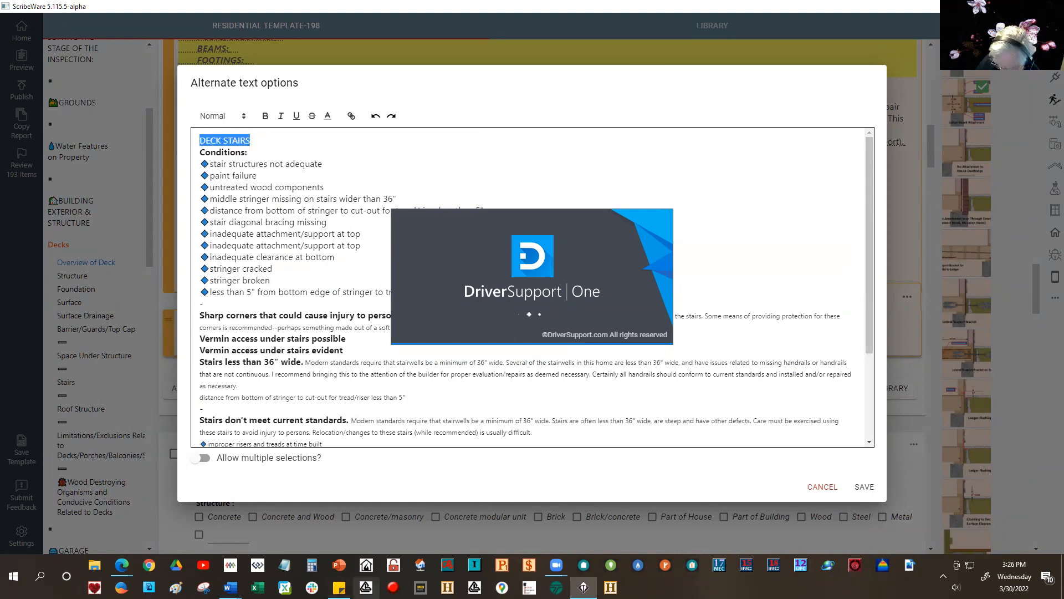
{"action": "key", "text": "Delete"}
{"action": "key", "text": "Delete"}
Step: Allow multiple selections with the bullets conjunction, dismiss the DriverSupport One pop-up, and paste DECK STAIRS as the list title
{"action": "left_click", "coordinate": [200, 459]}
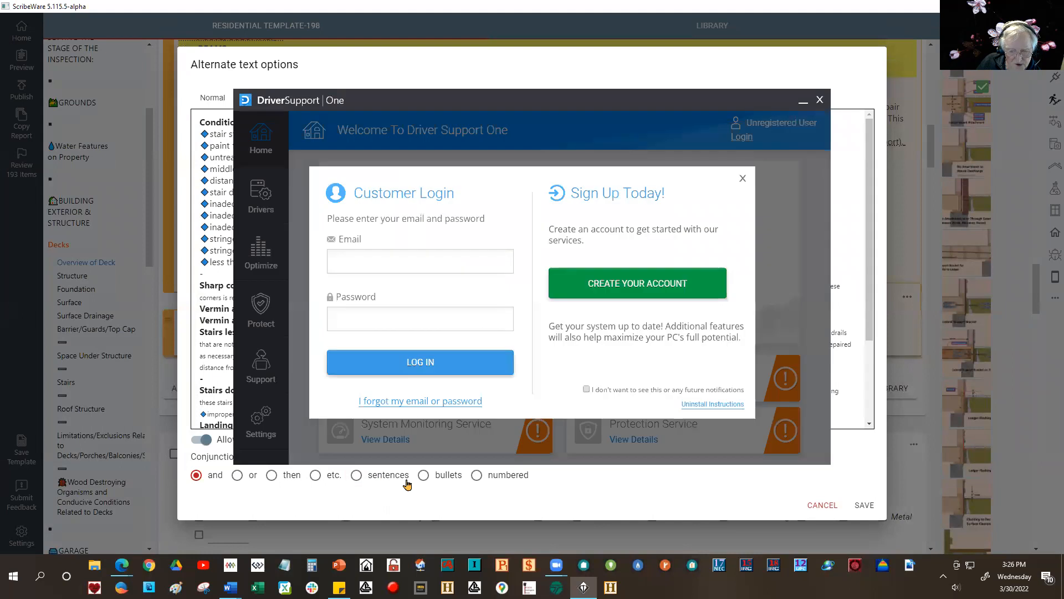
{"action": "left_click", "coordinate": [424, 475]}
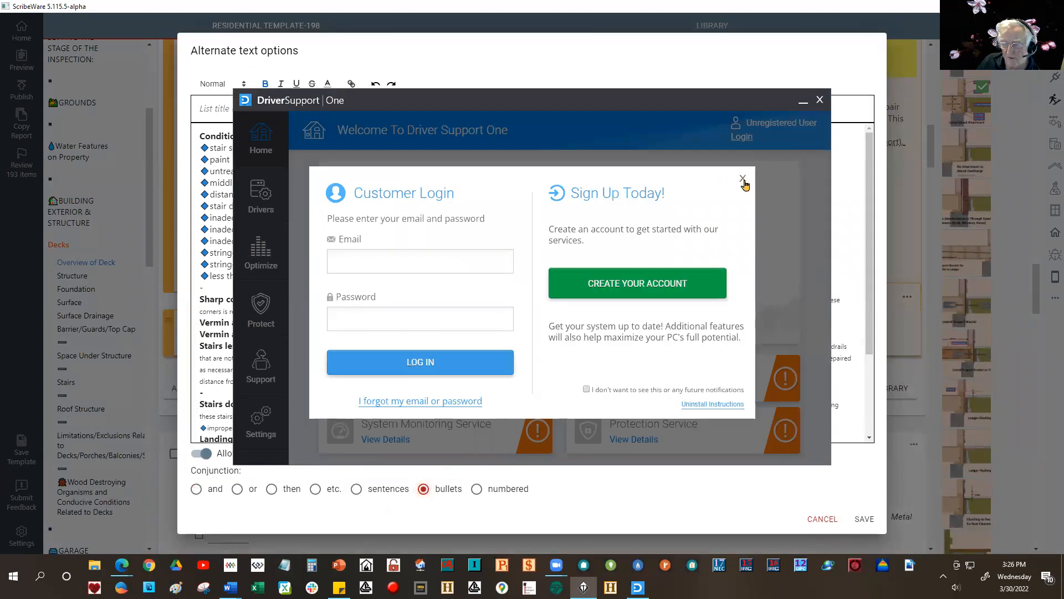
{"action": "left_click", "coordinate": [819, 100]}
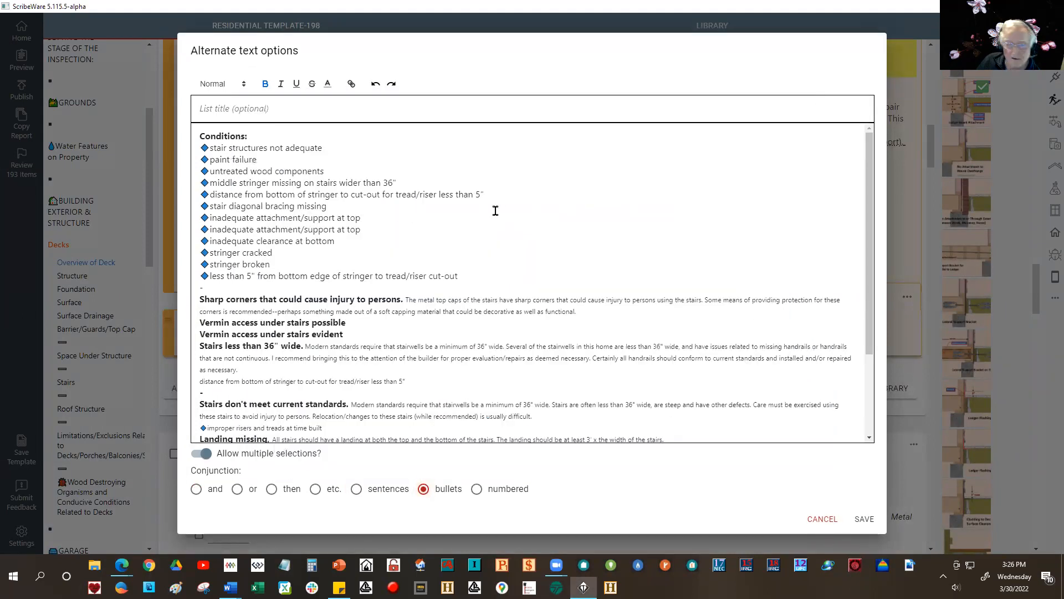
{"action": "right_click", "coordinate": [216, 108]}
{"action": "left_click", "coordinate": [237, 130]}
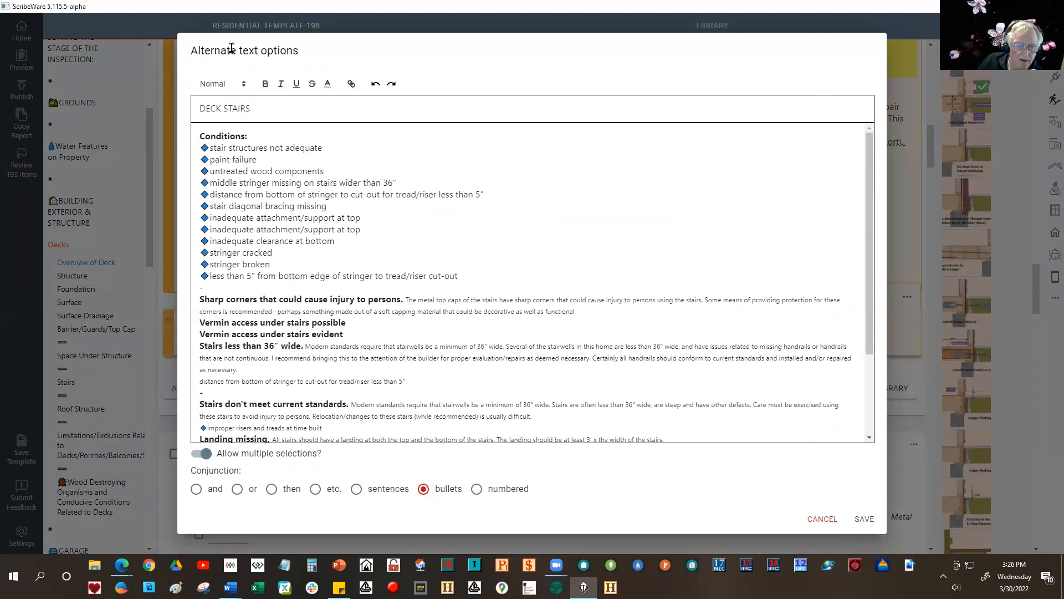
Step: Format the DECK STAIRS list title as bold, Huge and blue, and save the alternate text options
{"action": "triple_click", "coordinate": [238, 102]}
{"action": "left_click", "coordinate": [265, 83]}
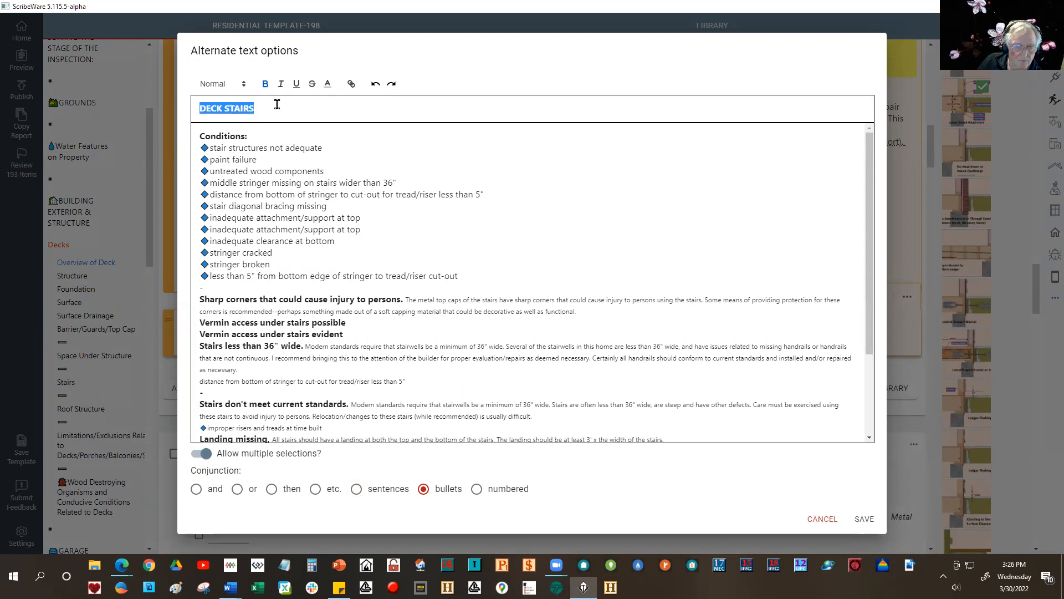
{"action": "left_click", "coordinate": [245, 85]}
{"action": "left_click", "coordinate": [226, 148]}
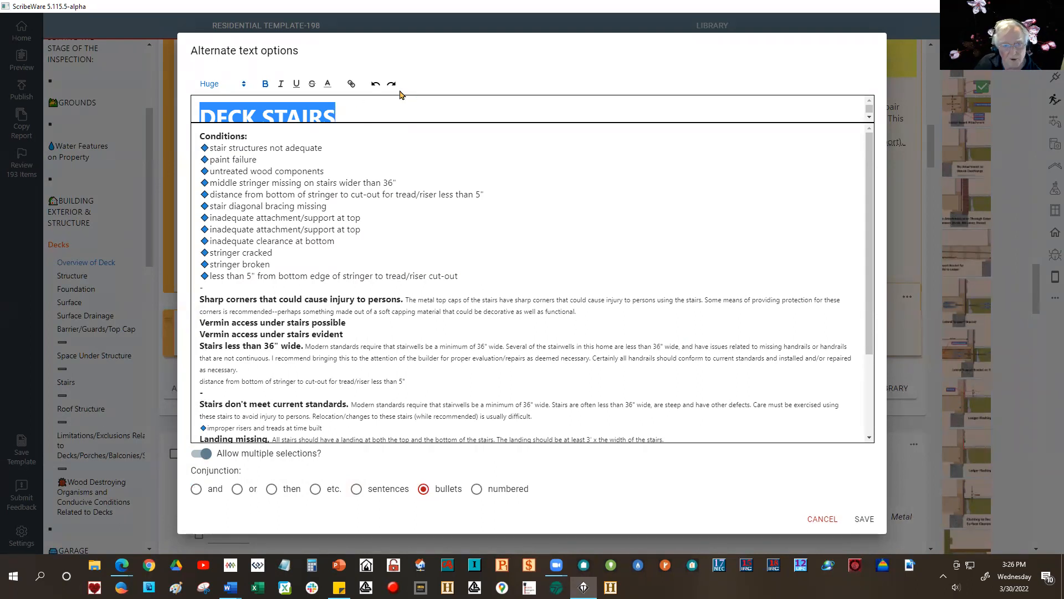
{"action": "left_click", "coordinate": [330, 90]}
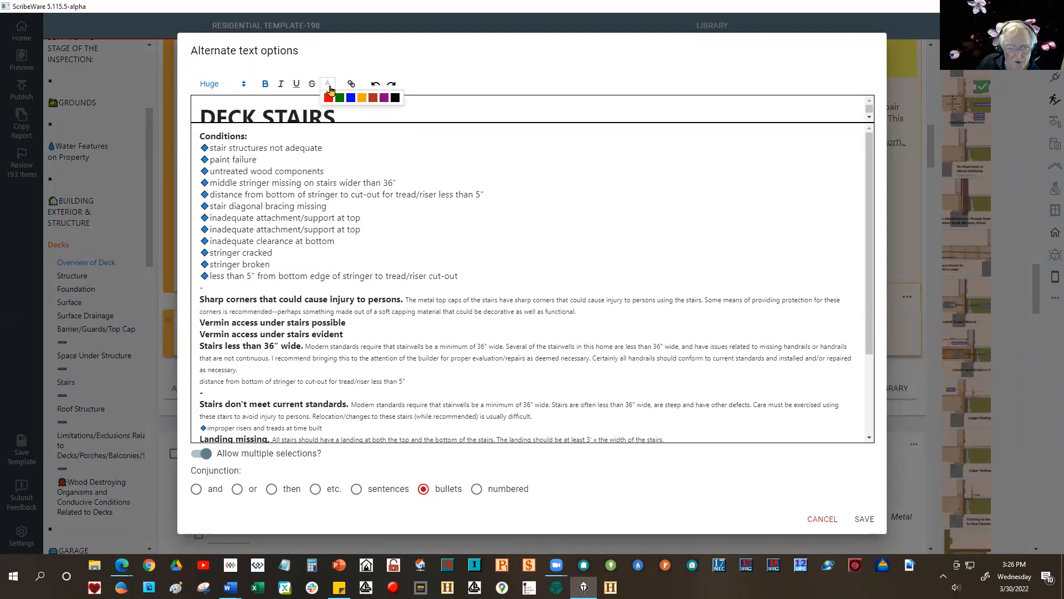
{"action": "left_click", "coordinate": [356, 101]}
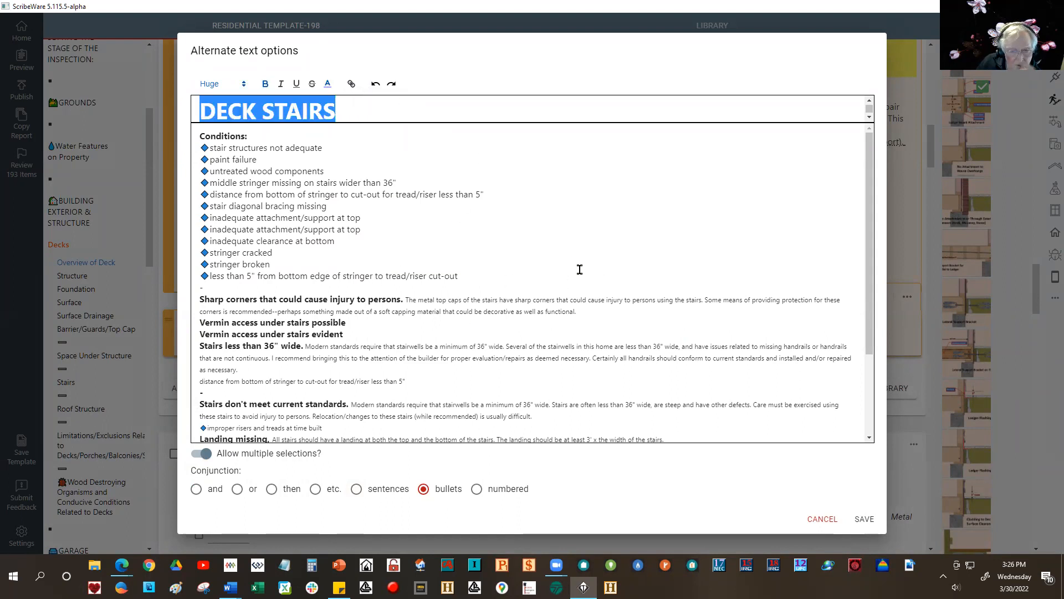
{"action": "left_click", "coordinate": [864, 521]}
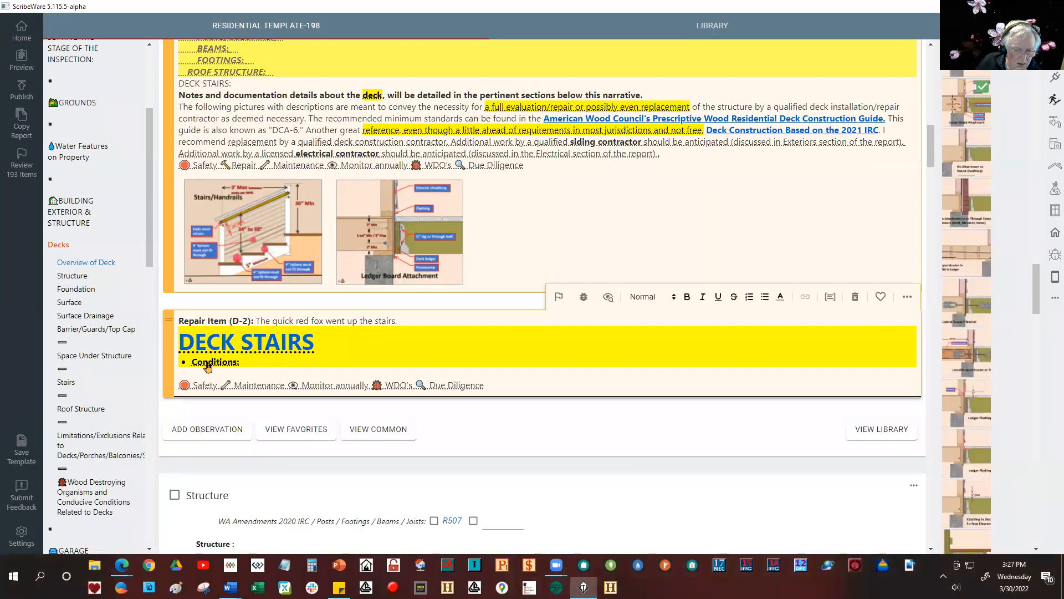
Step: Leave every DECK STAIRS option unselected and remove the blank line between the heading and the Safety legend
{"action": "left_click", "coordinate": [242, 347]}
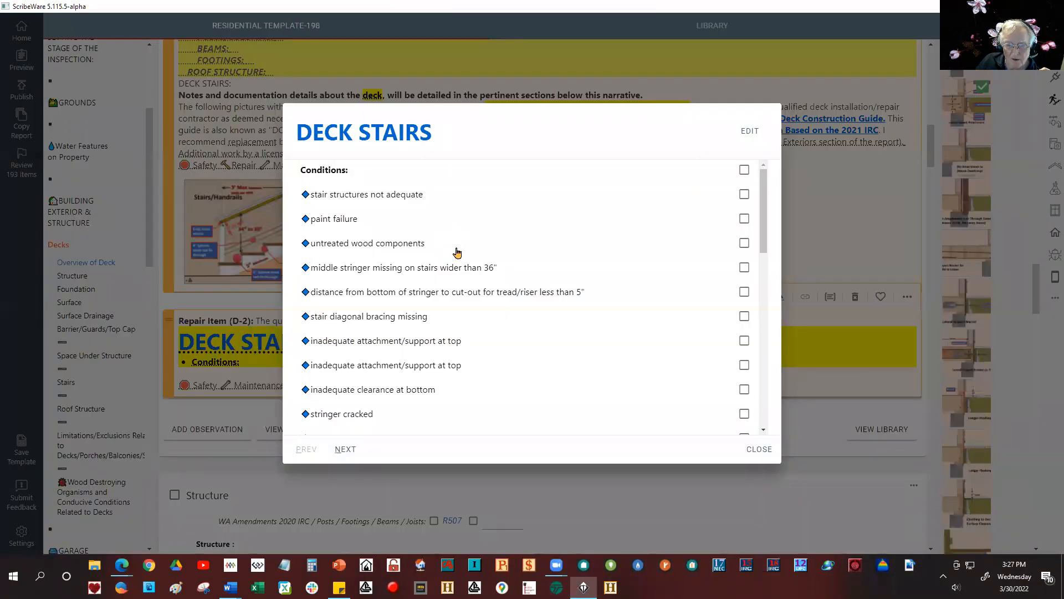
{"action": "left_click", "coordinate": [759, 449]}
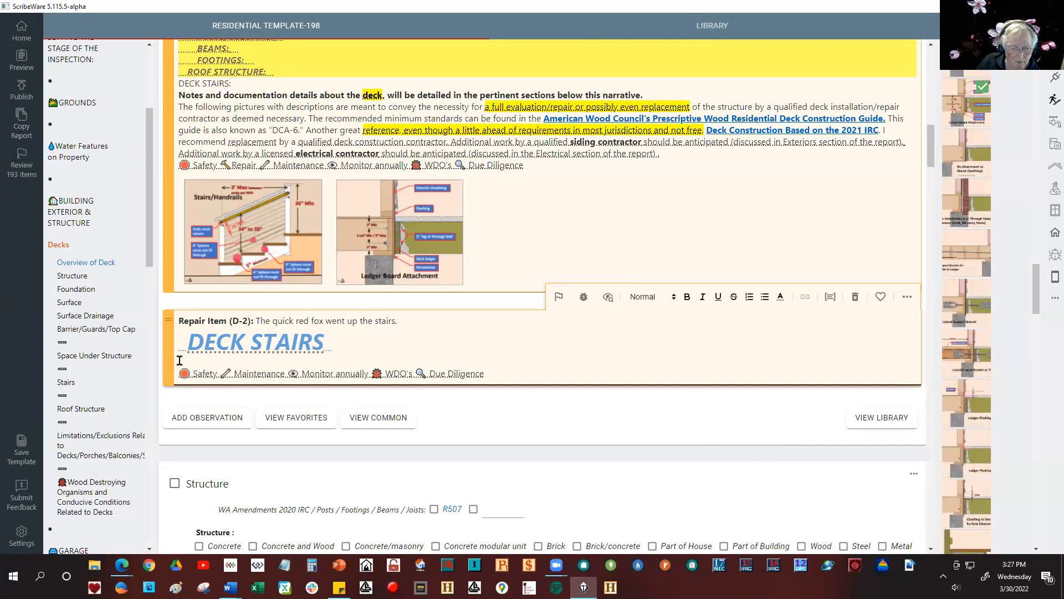
{"action": "key", "text": "Delete"}
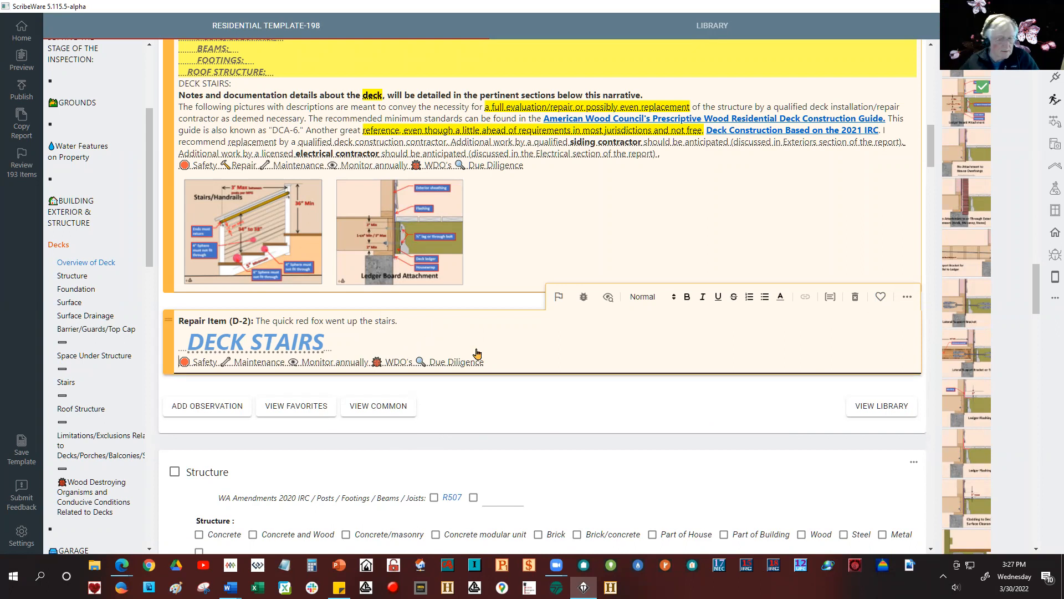
Step: Review the deck CONDITIONS narrative from the Overview of Deck section down to the separate DECK STAIRS item
{"action": "scroll", "coordinate": [477, 353], "scroll_direction": "up", "scroll_amount": 3}
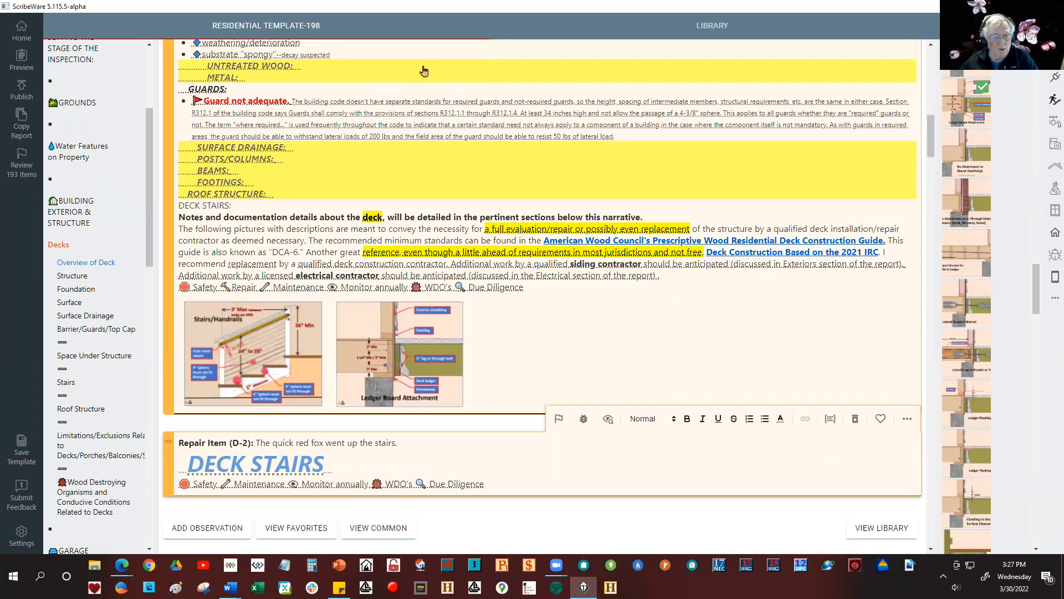
{"action": "scroll", "coordinate": [421, 70], "scroll_direction": "up", "scroll_amount": 10}
{"action": "scroll", "coordinate": [381, 78], "scroll_direction": "up", "scroll_amount": 5}
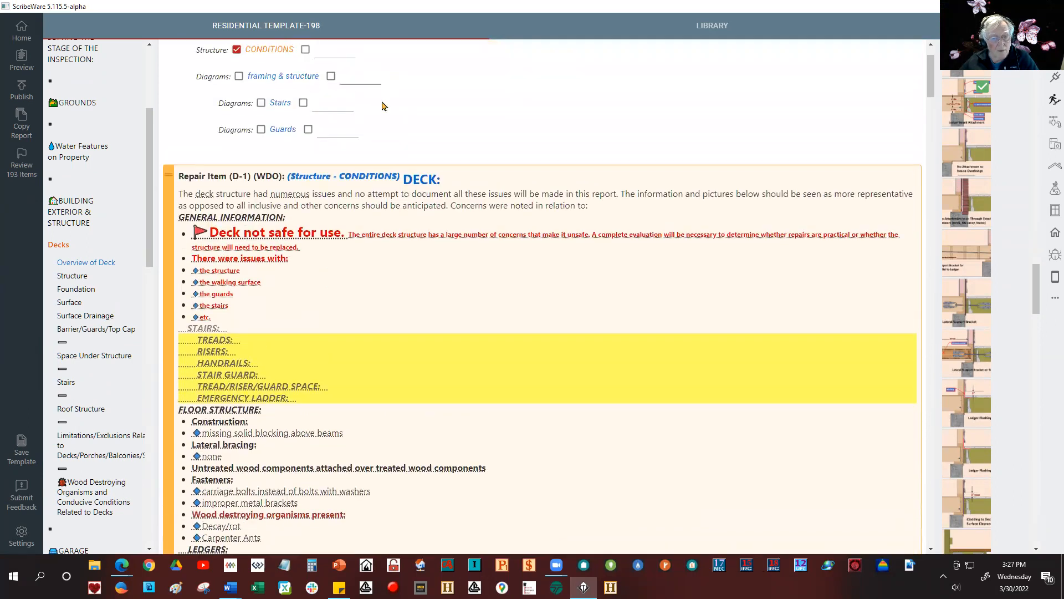
{"action": "scroll", "coordinate": [289, 114], "scroll_direction": "up", "scroll_amount": 1}
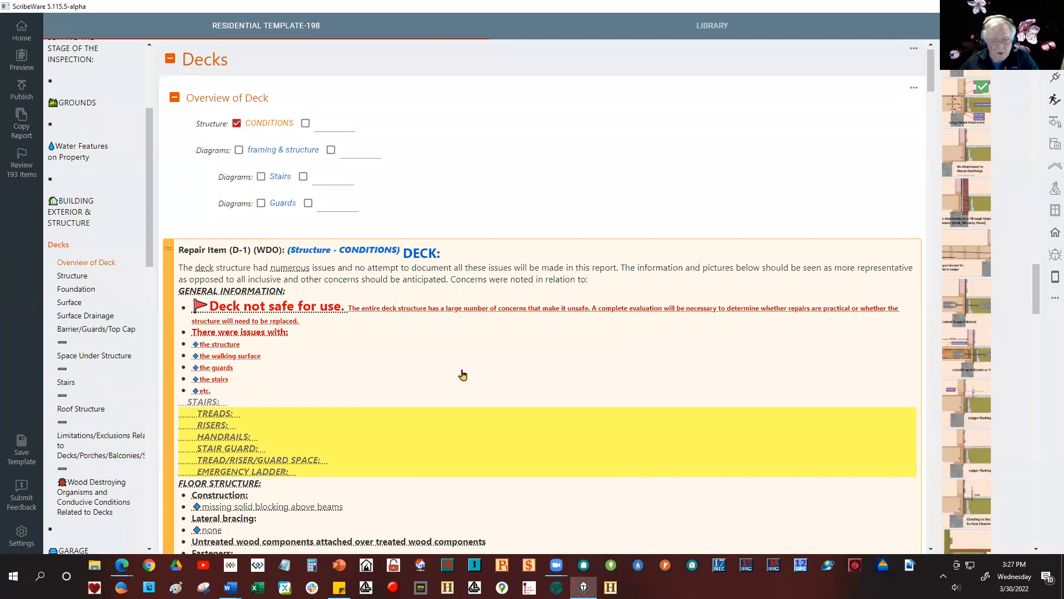
{"action": "scroll", "coordinate": [460, 383], "scroll_direction": "down", "scroll_amount": 6}
{"action": "scroll", "coordinate": [457, 407], "scroll_direction": "down", "scroll_amount": 13}
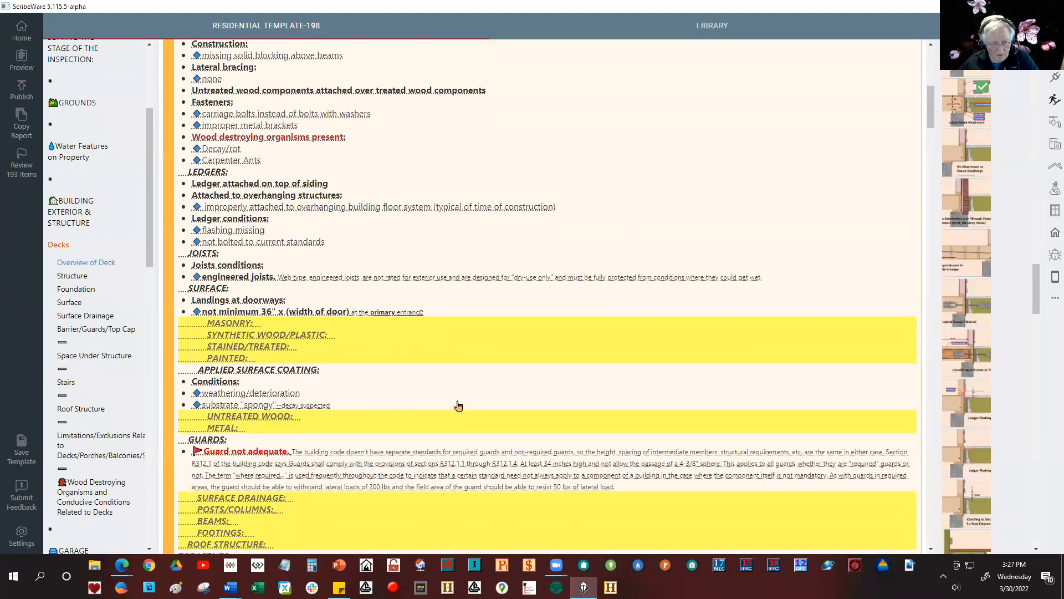
{"action": "scroll", "coordinate": [457, 403], "scroll_direction": "down", "scroll_amount": 2}
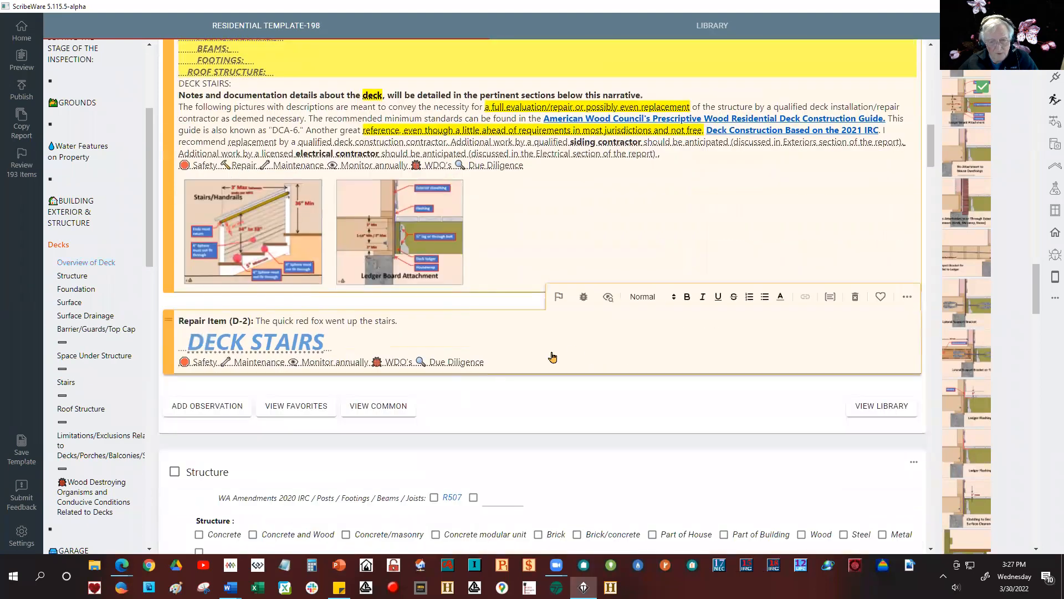
Step: Add the DECK STAIRS repair item as a new Decks/Entryways library entry labelled "Structure - conditions"
{"action": "left_click", "coordinate": [908, 301]}
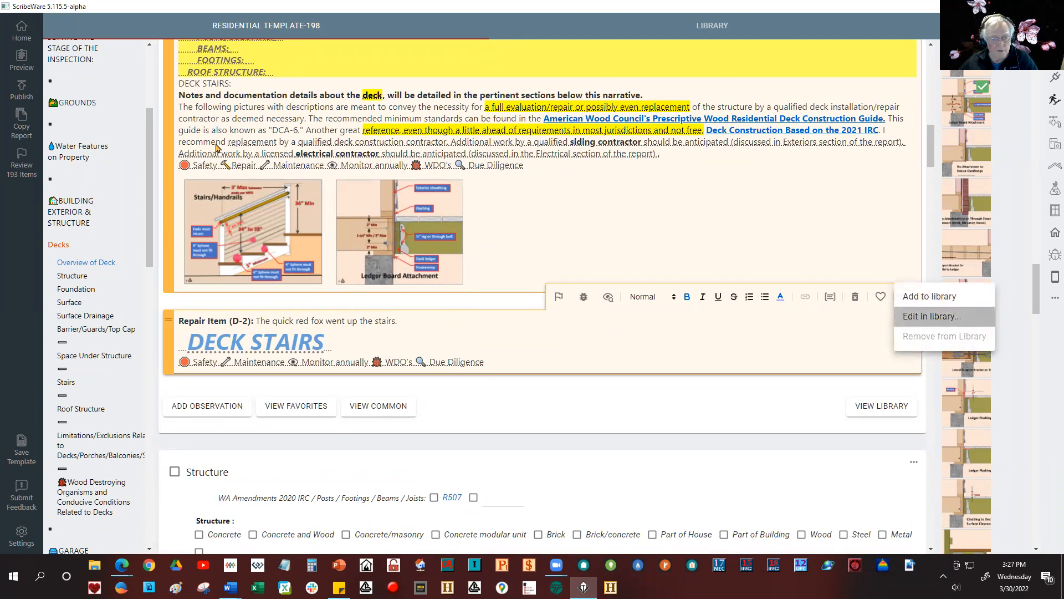
{"action": "left_click", "coordinate": [932, 316]}
{"action": "left_click", "coordinate": [369, 155]}
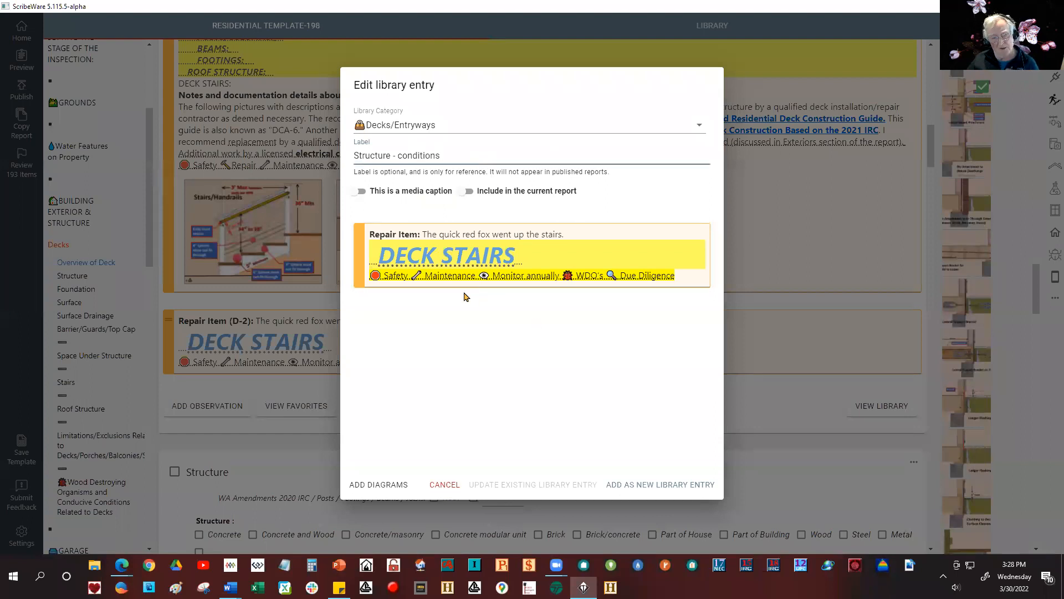
{"action": "left_click", "coordinate": [657, 487]}
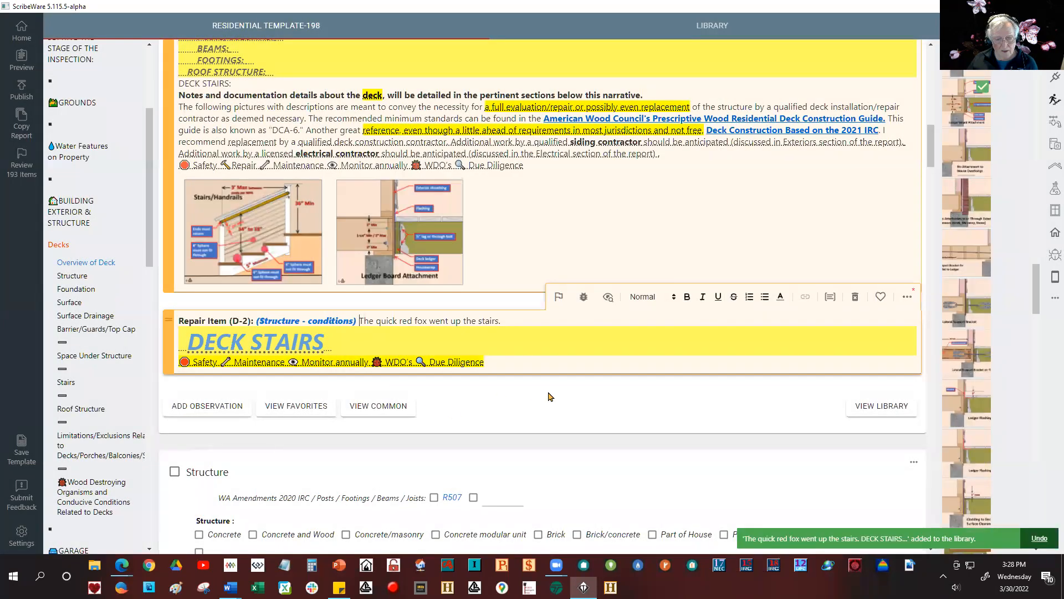
Step: Delete the DECK narrative and the DECK STAIRS repair item from Overview of Deck and clear the CONDITIONS option
{"action": "scroll", "coordinate": [589, 394], "scroll_direction": "up", "scroll_amount": 2}
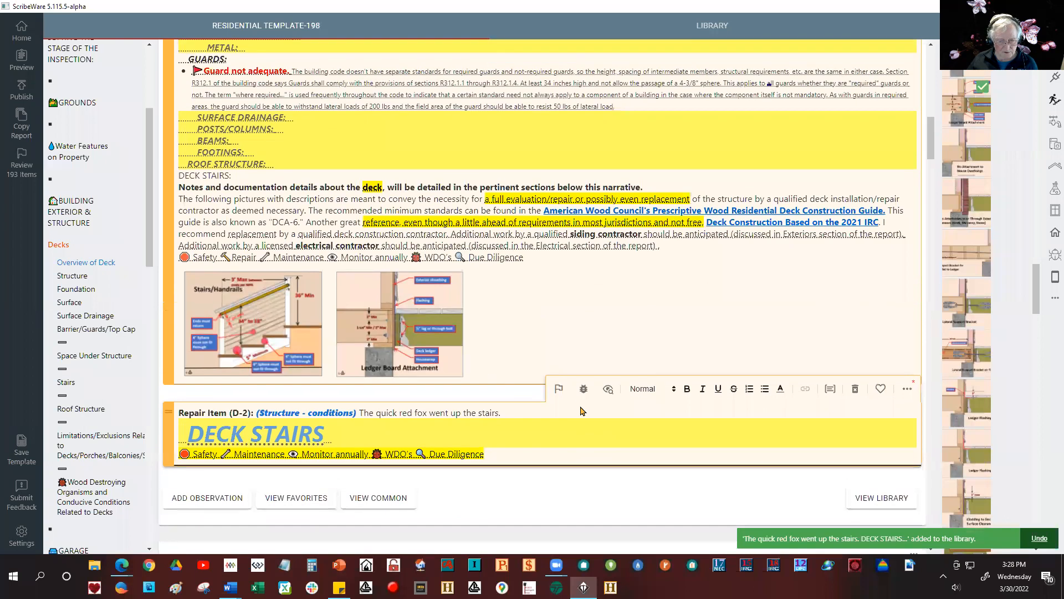
{"action": "scroll", "coordinate": [575, 405], "scroll_direction": "up", "scroll_amount": 4}
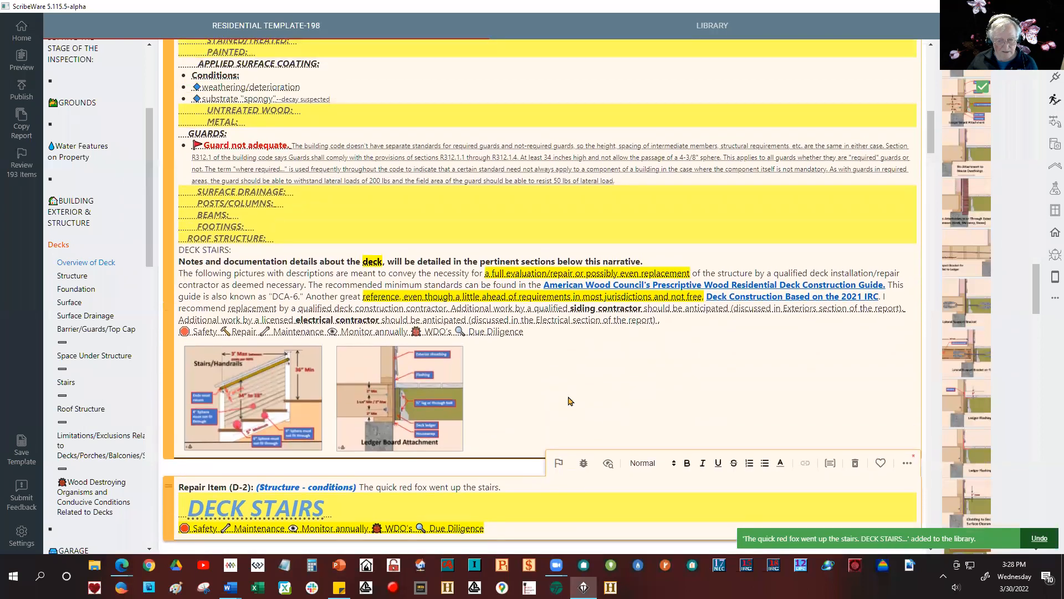
{"action": "scroll", "coordinate": [446, 60], "scroll_direction": "up", "scroll_amount": 7}
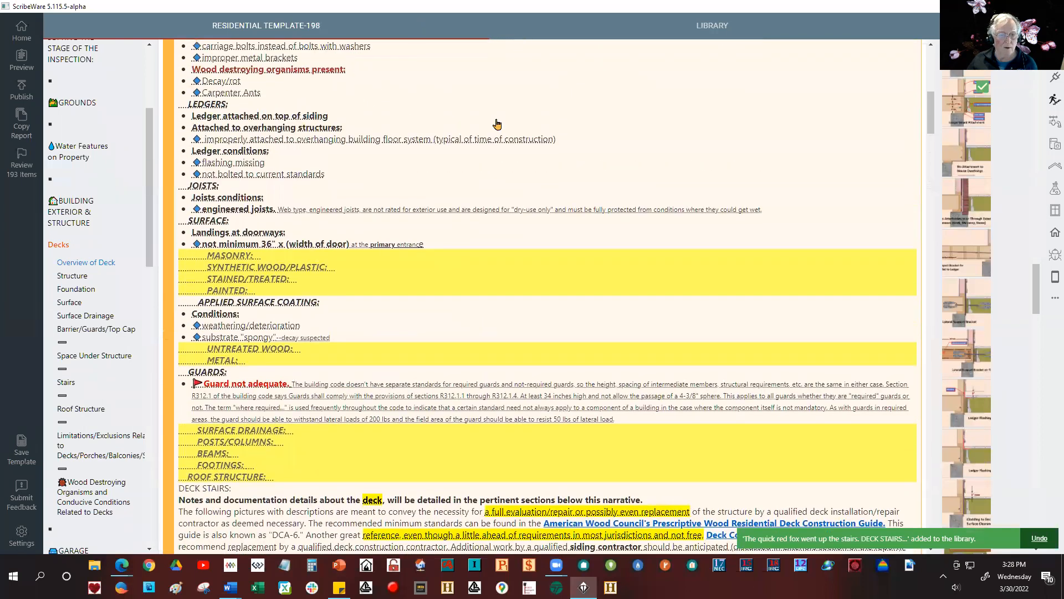
{"action": "scroll", "coordinate": [595, 274], "scroll_direction": "up", "scroll_amount": 6}
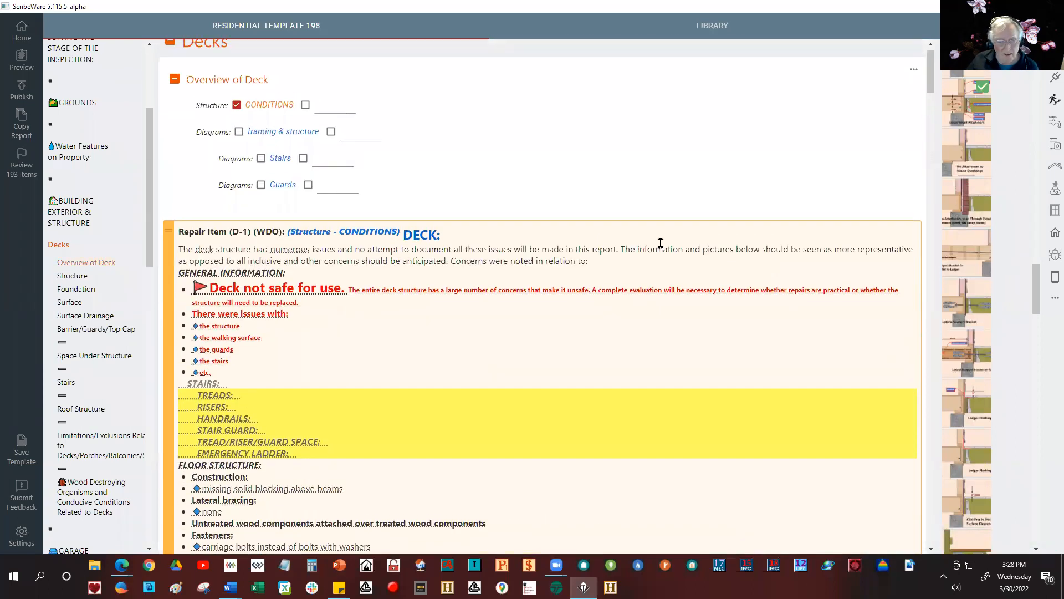
{"action": "left_click", "coordinate": [697, 240]}
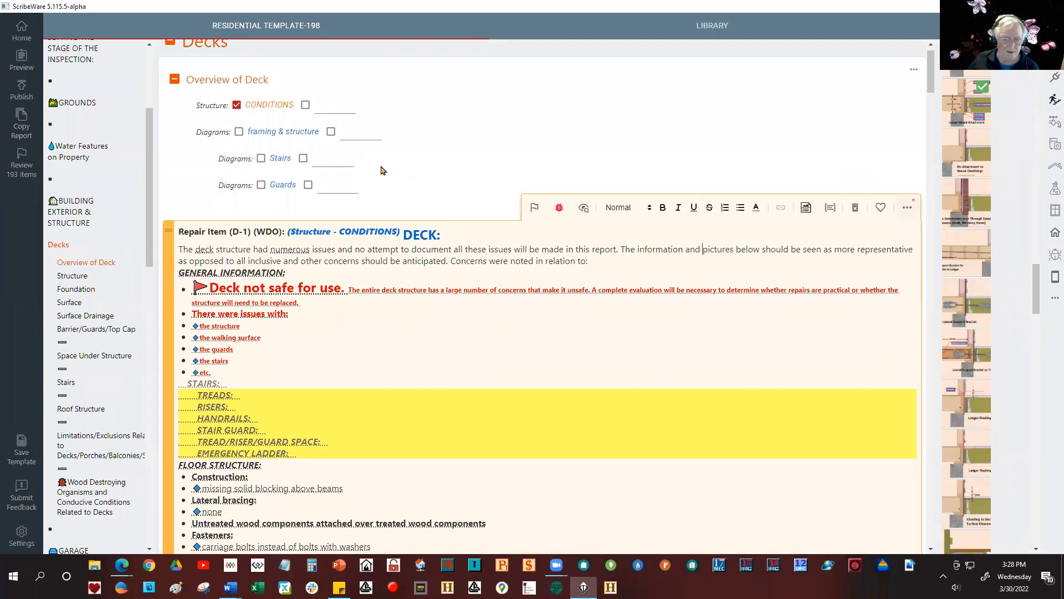
{"action": "left_click", "coordinate": [855, 207]}
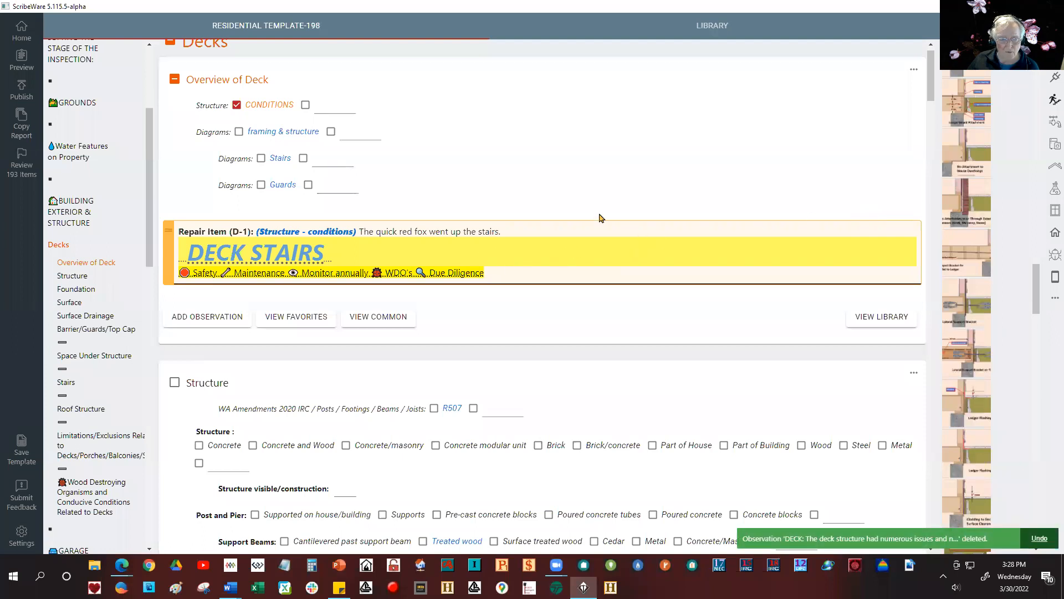
{"action": "left_click", "coordinate": [755, 234]}
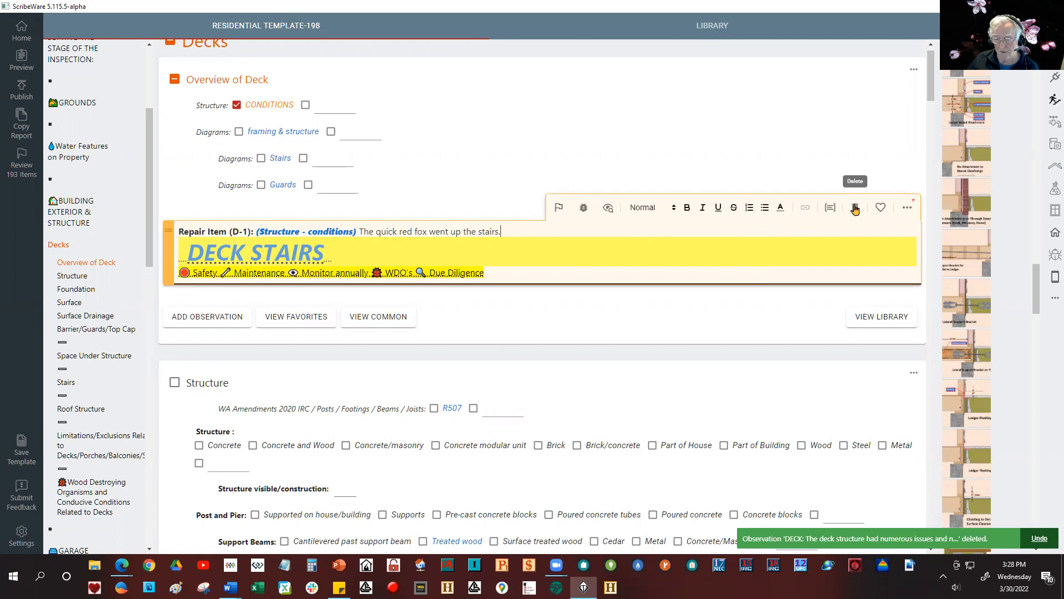
{"action": "left_click", "coordinate": [855, 207]}
{"action": "left_click", "coordinate": [237, 105]}
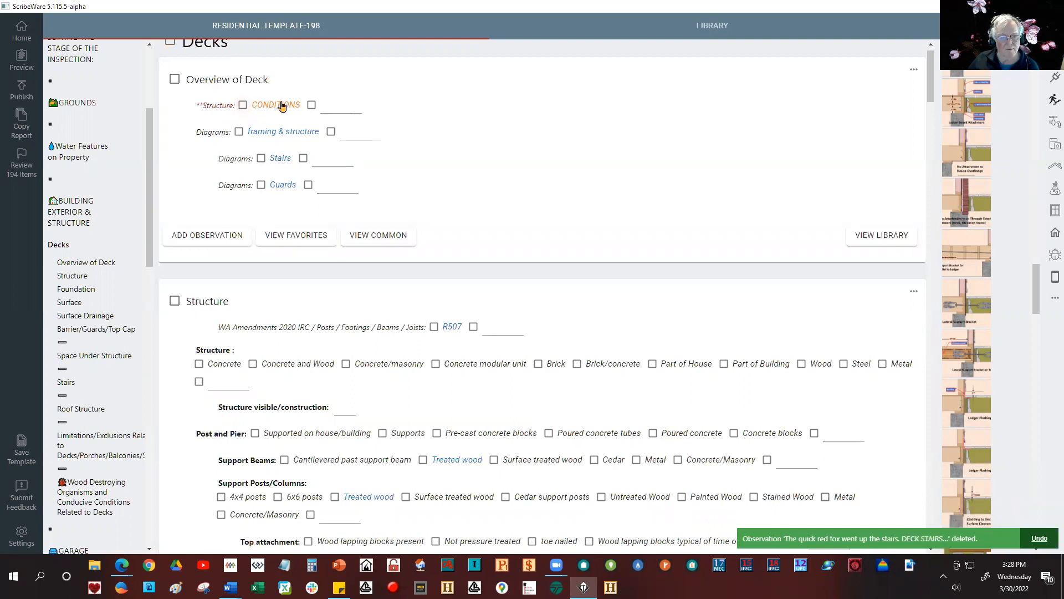
Step: Select CONDITIONS under Structure in Overview of Deck and check which library narratives it inserts
{"action": "left_click", "coordinate": [243, 105]}
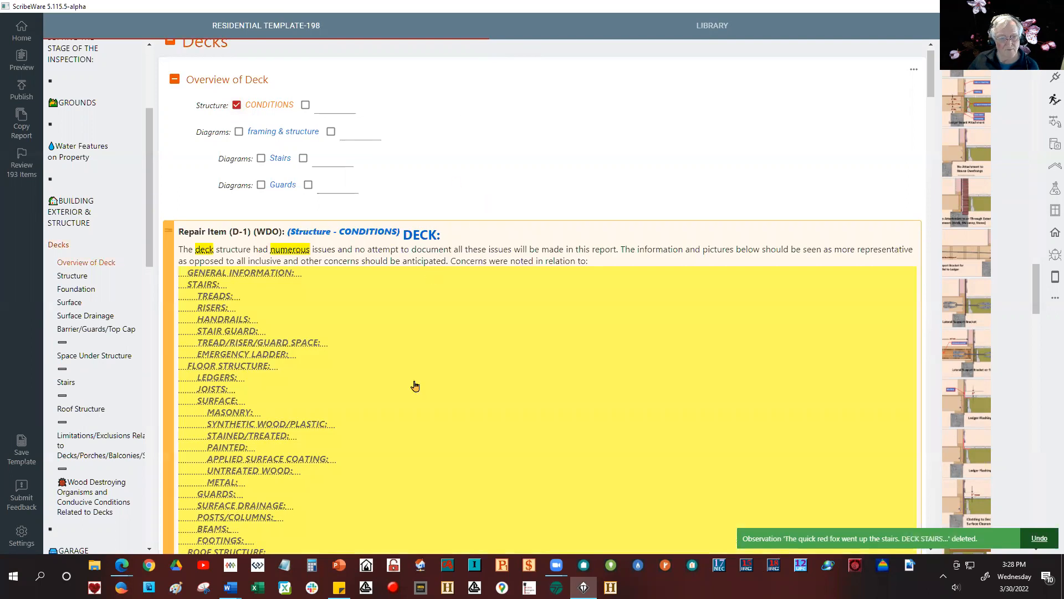
{"action": "scroll", "coordinate": [413, 439], "scroll_direction": "down", "scroll_amount": 1}
{"action": "scroll", "coordinate": [413, 439], "scroll_direction": "down", "scroll_amount": 6}
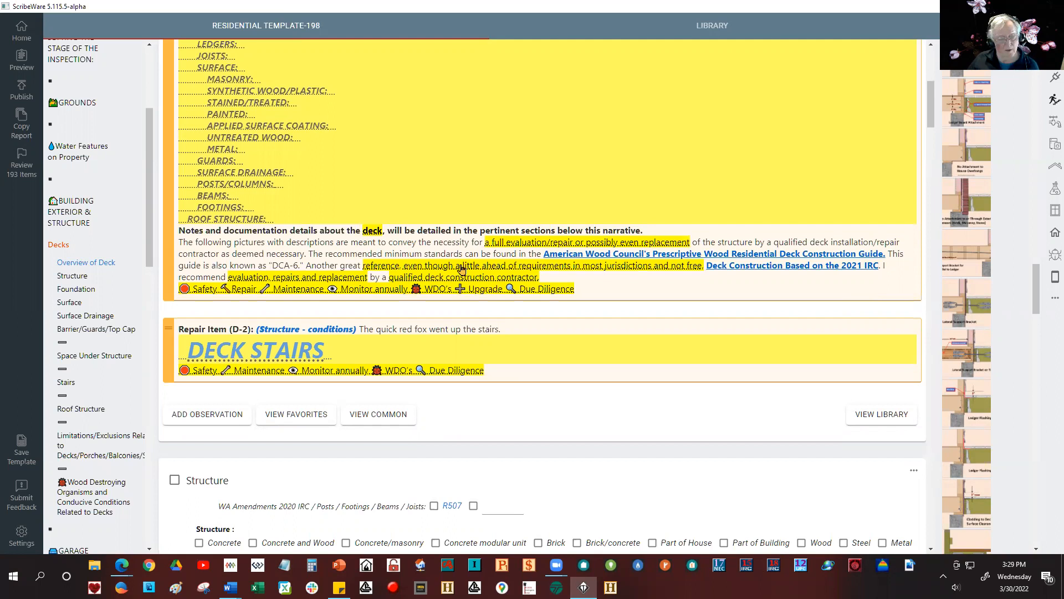
{"action": "scroll", "coordinate": [461, 268], "scroll_direction": "up", "scroll_amount": 3}
{"action": "scroll", "coordinate": [459, 274], "scroll_direction": "up", "scroll_amount": 3}
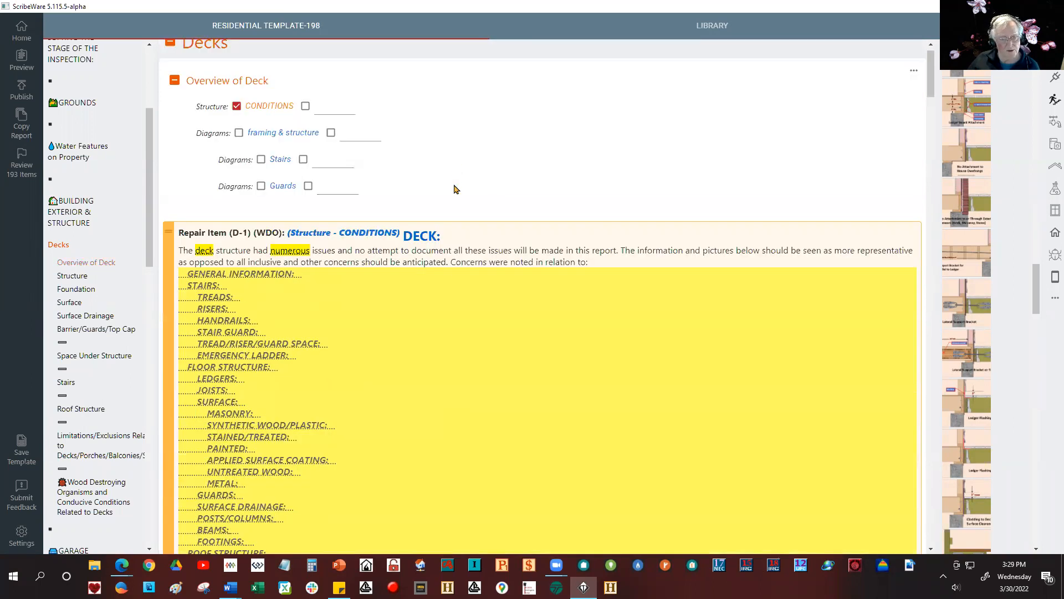
Step: Examine the inserted DECK narrative's headings and the DECK STAIRS item below it, and compare their library labels
{"action": "scroll", "coordinate": [456, 190], "scroll_direction": "down", "scroll_amount": 1}
{"action": "scroll", "coordinate": [452, 183], "scroll_direction": "down", "scroll_amount": 1}
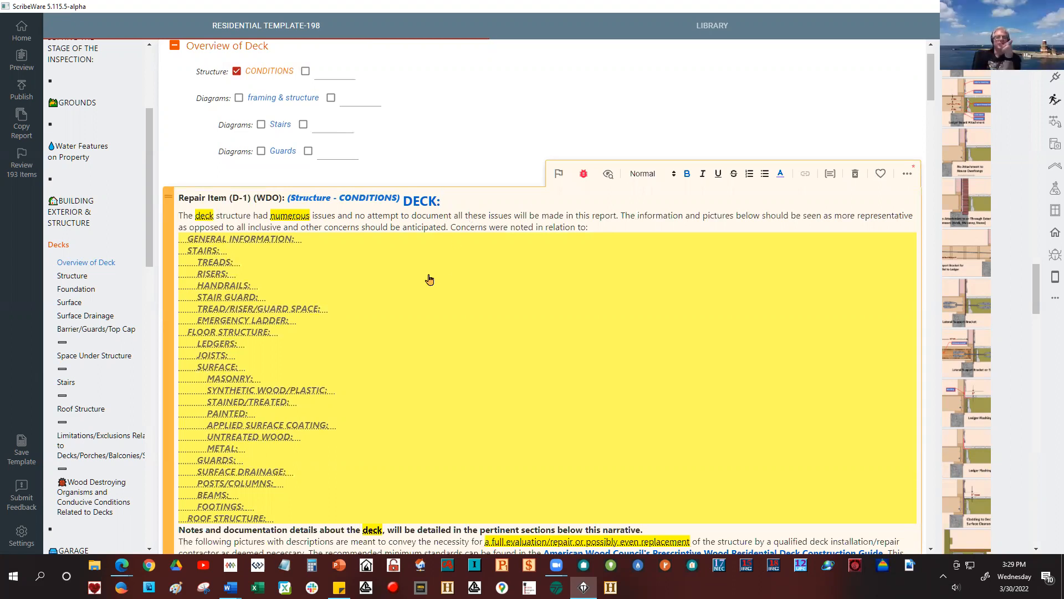
{"action": "scroll", "coordinate": [429, 279], "scroll_direction": "down", "scroll_amount": 5}
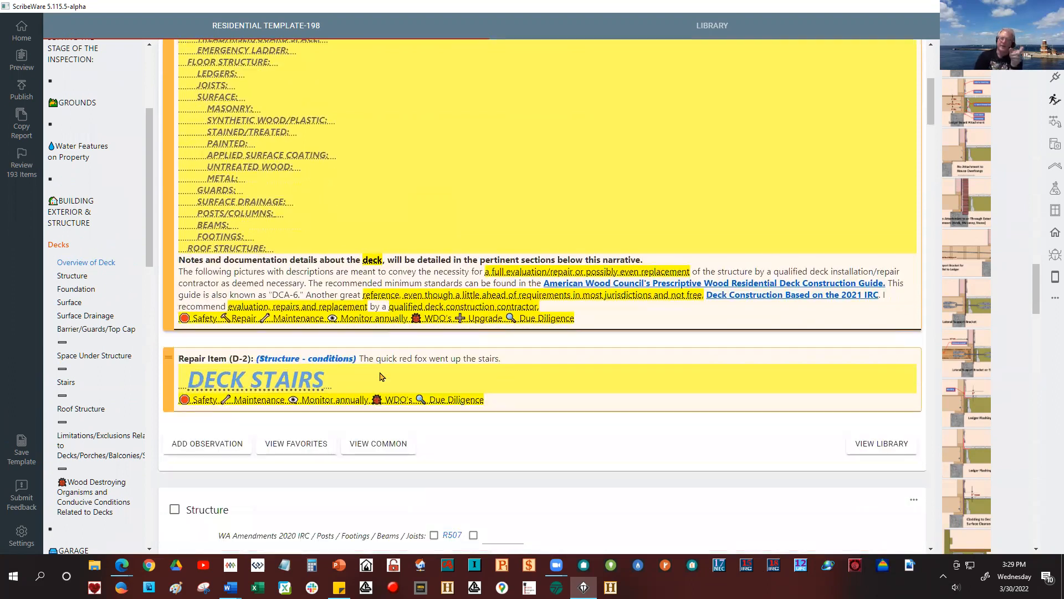
{"action": "scroll", "coordinate": [381, 378], "scroll_direction": "down", "scroll_amount": 1}
{"action": "scroll", "coordinate": [385, 381], "scroll_direction": "up", "scroll_amount": 1}
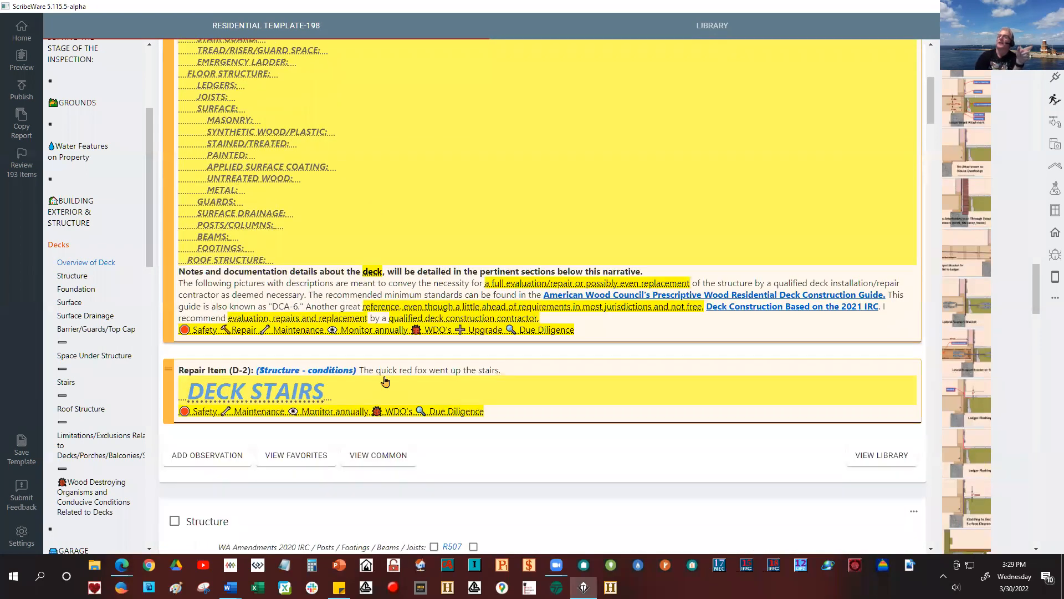
{"action": "scroll", "coordinate": [399, 332], "scroll_direction": "up", "scroll_amount": 3}
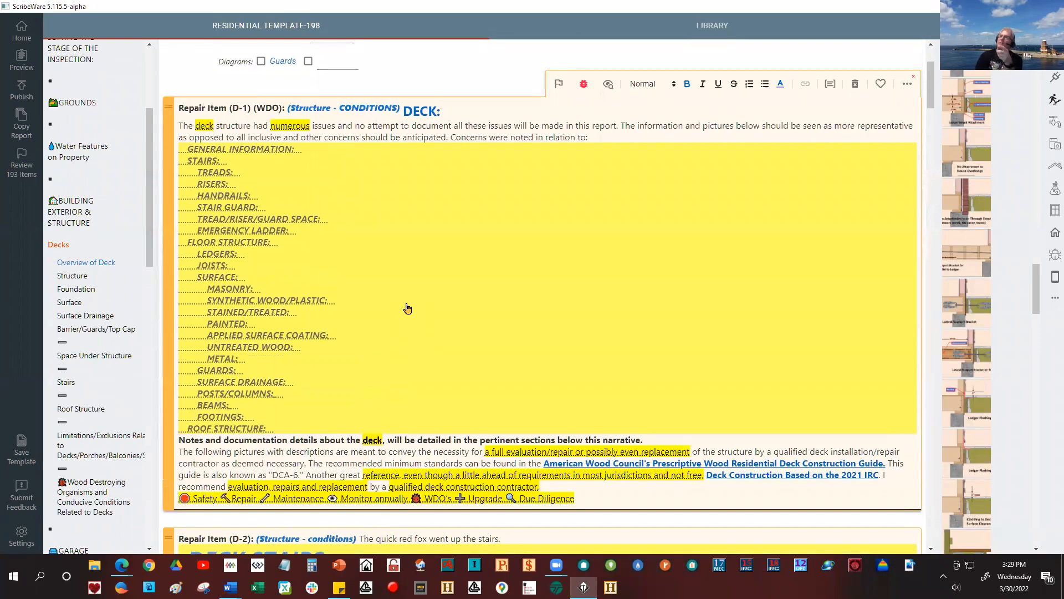
{"action": "scroll", "coordinate": [407, 308], "scroll_direction": "up", "scroll_amount": 2}
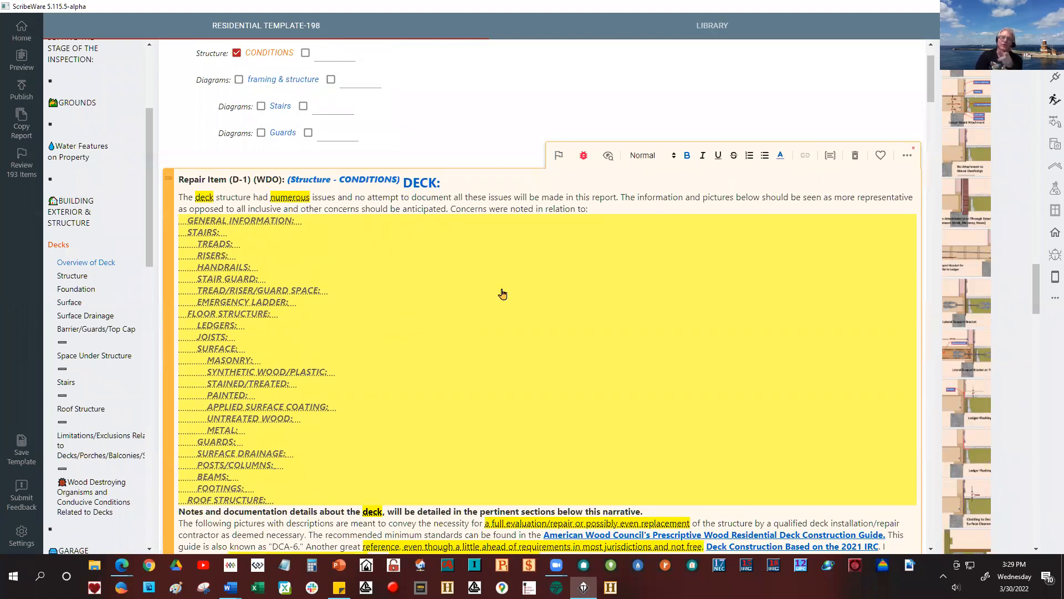
{"action": "scroll", "coordinate": [310, 333], "scroll_direction": "down", "scroll_amount": 1}
{"action": "scroll", "coordinate": [299, 337], "scroll_direction": "down", "scroll_amount": 4}
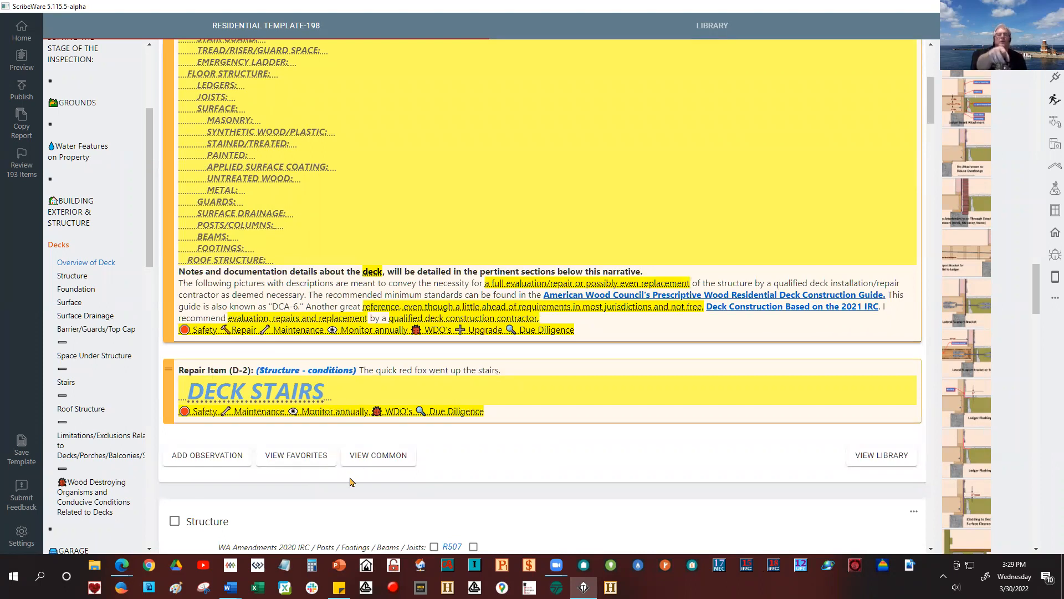
{"action": "scroll", "coordinate": [414, 118], "scroll_direction": "up", "scroll_amount": 3}
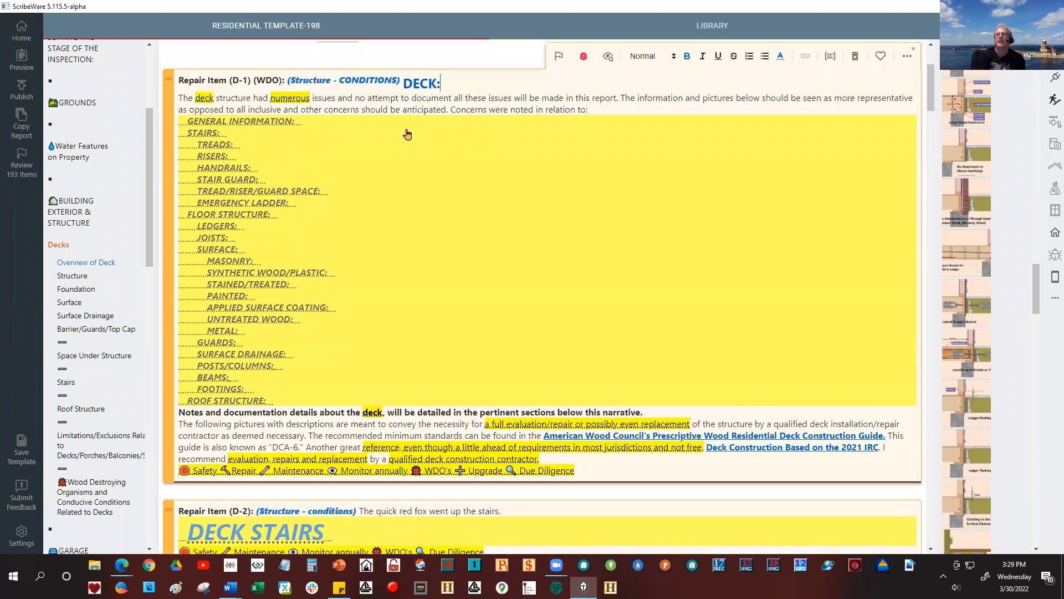
{"action": "scroll", "coordinate": [407, 122], "scroll_direction": "up", "scroll_amount": 3}
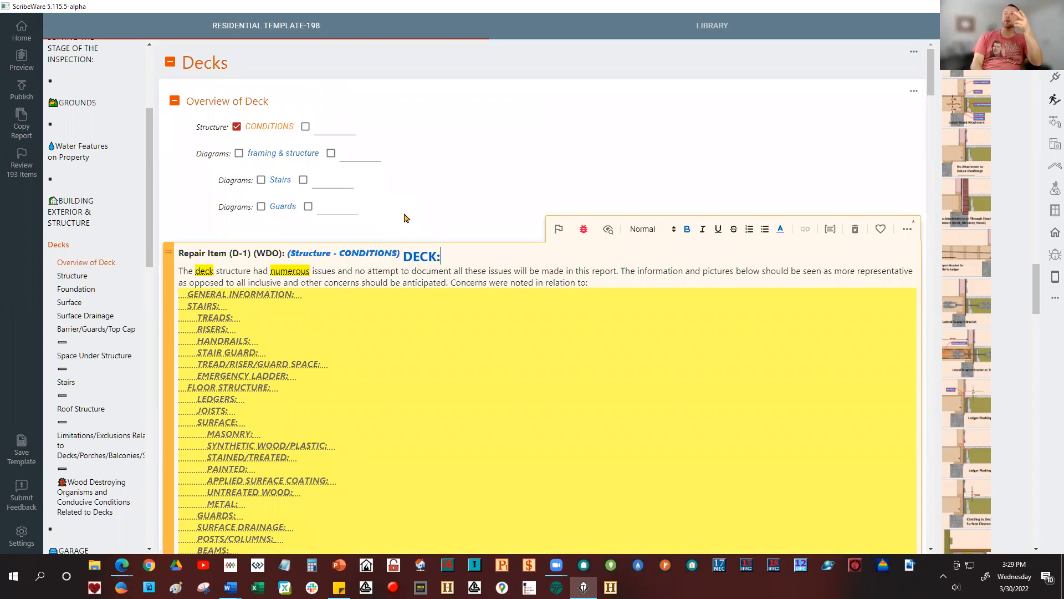
Step: Change the DECK STAIRS library entry's label to "Structure - condition" and update the existing entry
{"action": "scroll", "coordinate": [506, 338], "scroll_direction": "down", "scroll_amount": 6}
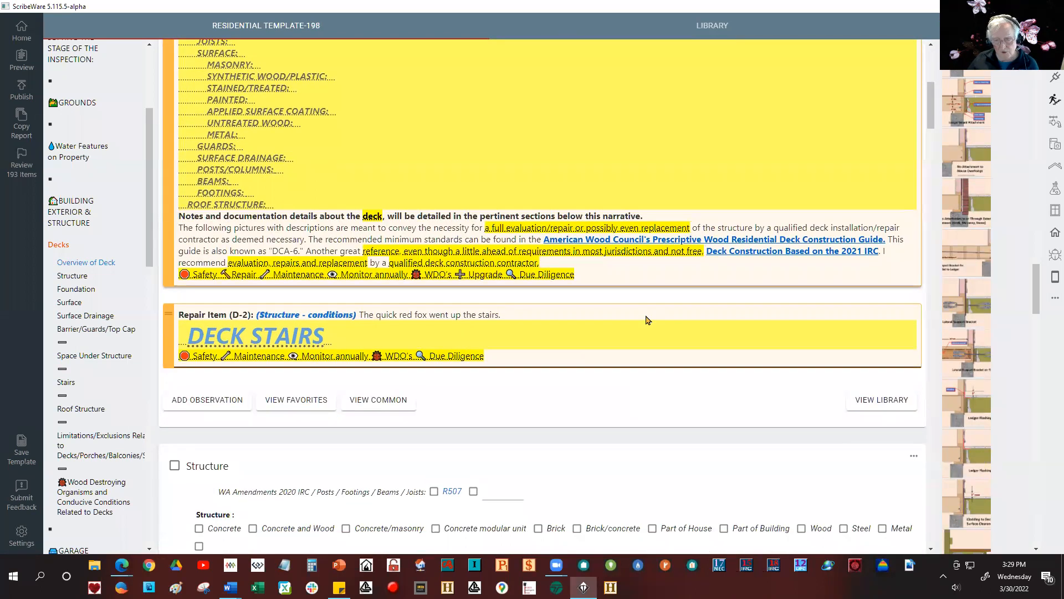
{"action": "left_click", "coordinate": [692, 323]}
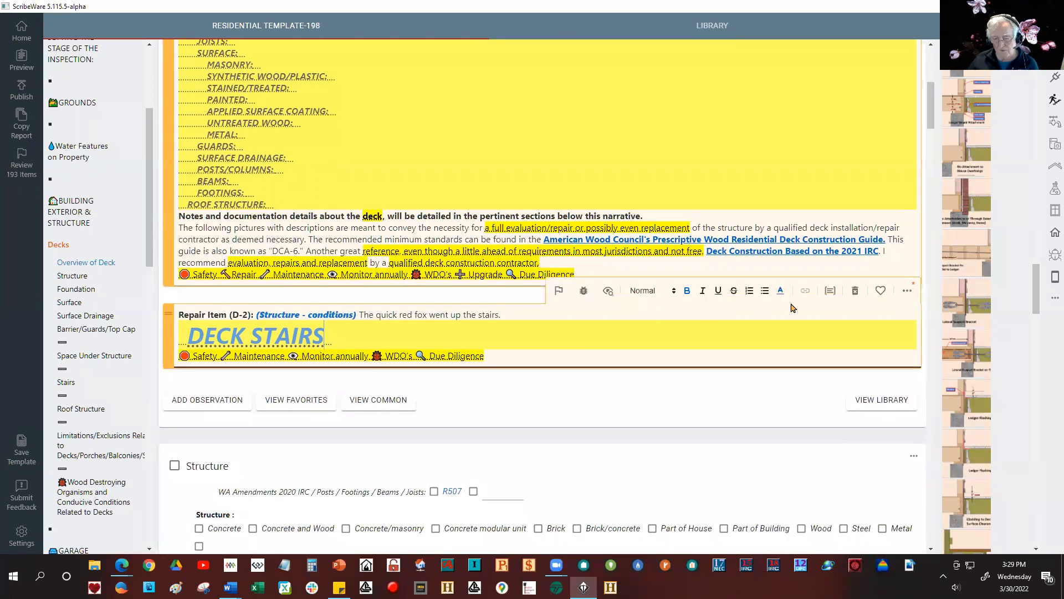
{"action": "left_click", "coordinate": [907, 294]}
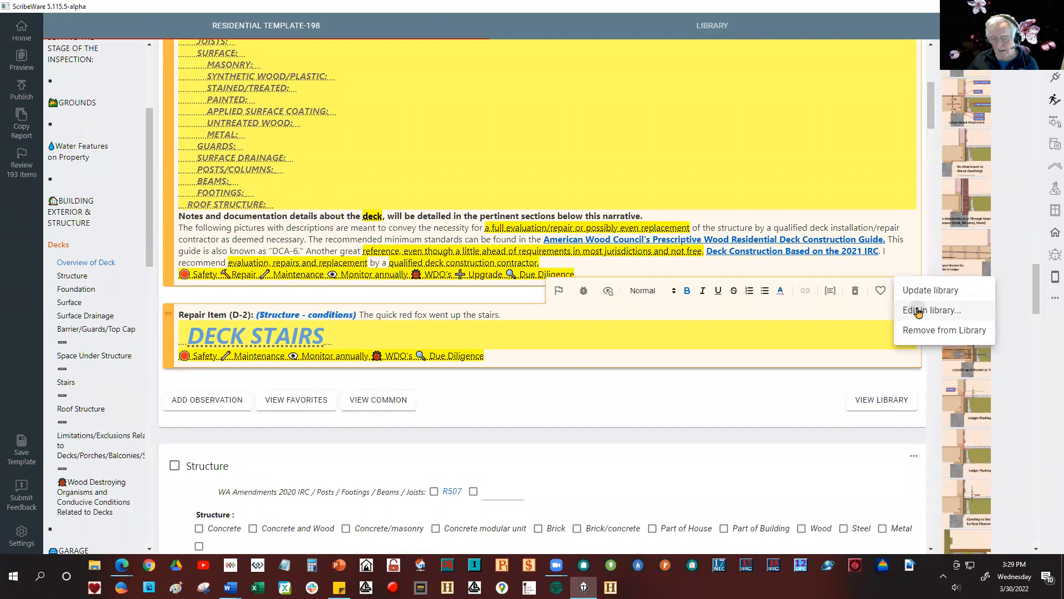
{"action": "left_click", "coordinate": [917, 312]}
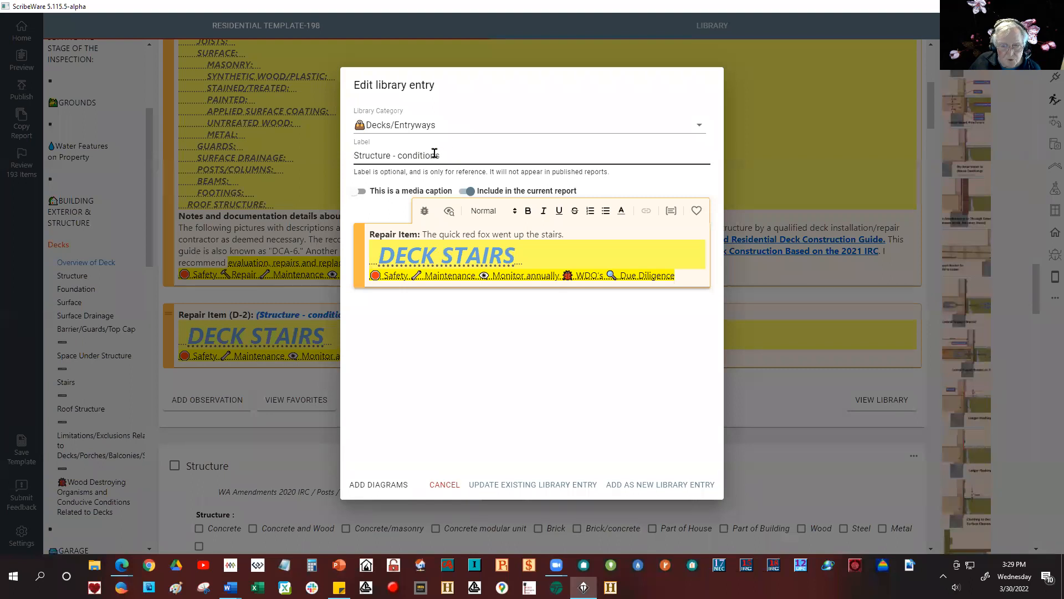
{"action": "left_click_drag", "start_coordinate": [434, 154], "coordinate": [451, 154]}
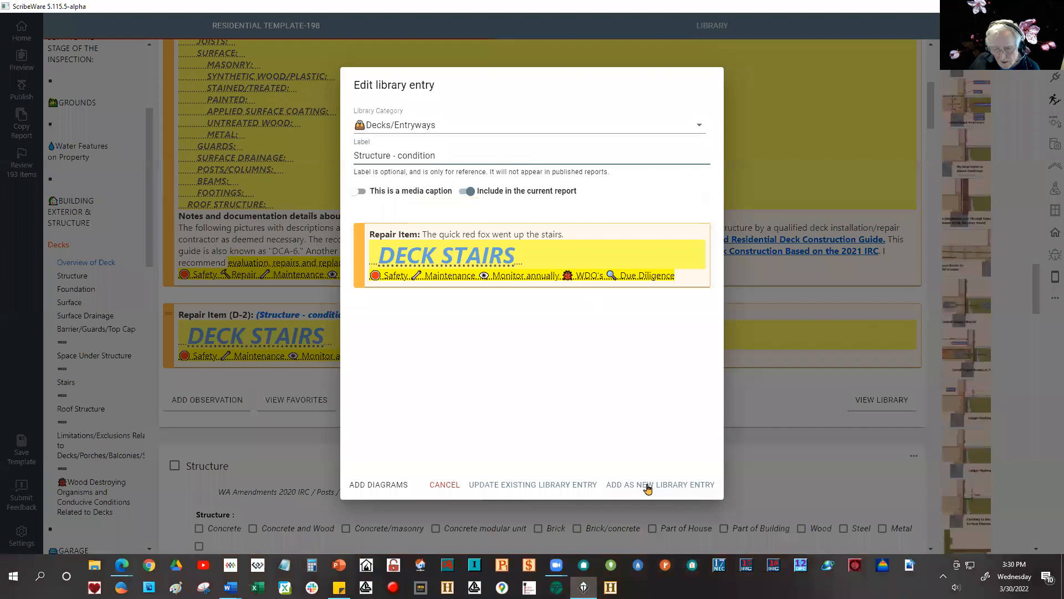
{"action": "left_click", "coordinate": [534, 485]}
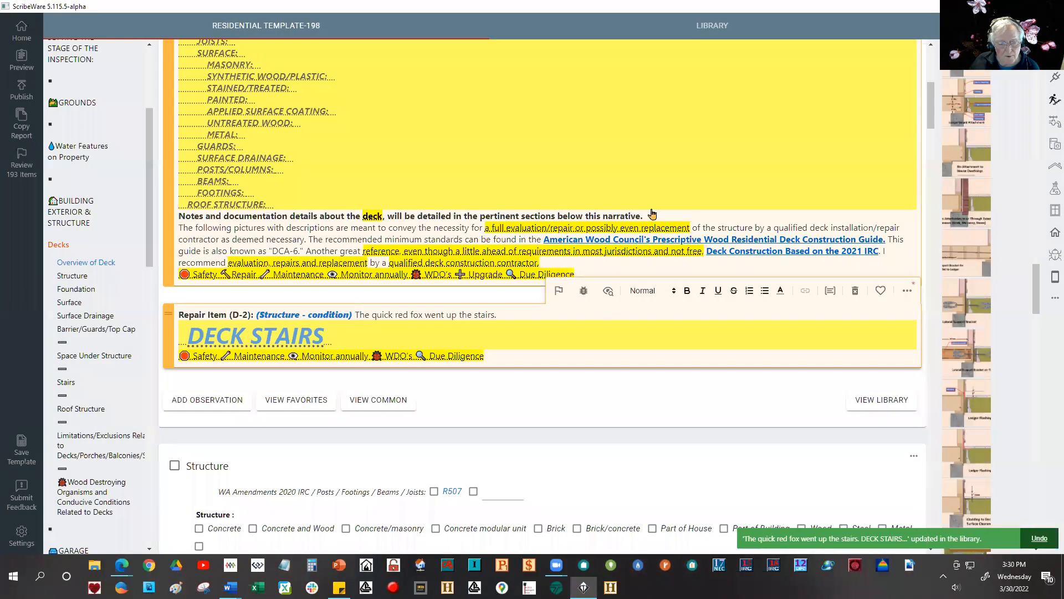
Step: Start a new field in the Overview of Deck section named "structures" with the single option "condition"
{"action": "scroll", "coordinate": [646, 144], "scroll_direction": "up", "scroll_amount": 1}
{"action": "scroll", "coordinate": [623, 219], "scroll_direction": "up", "scroll_amount": 3}
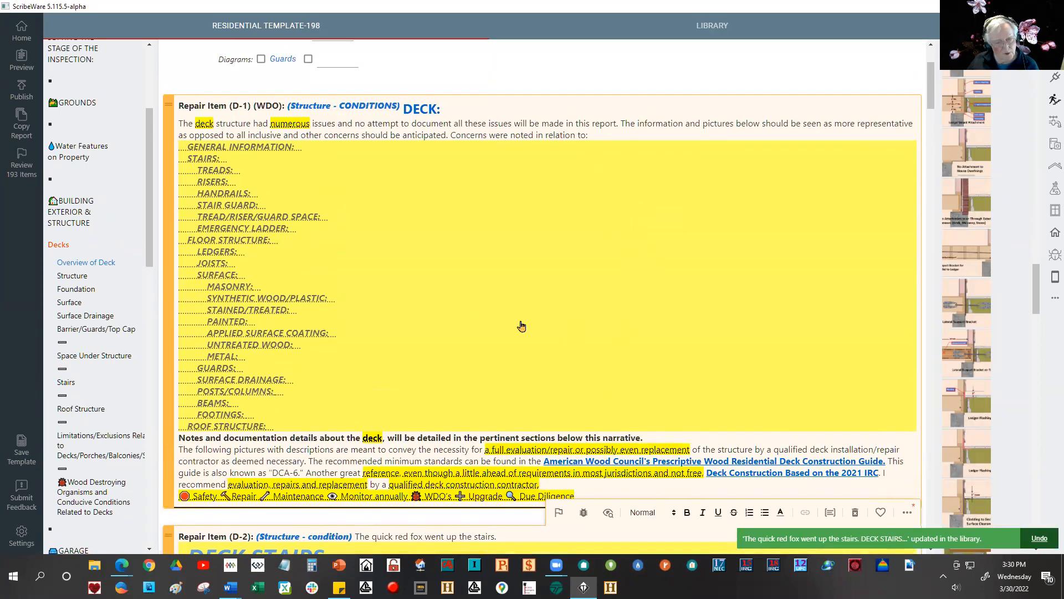
{"action": "scroll", "coordinate": [610, 136], "scroll_direction": "up", "scroll_amount": 2}
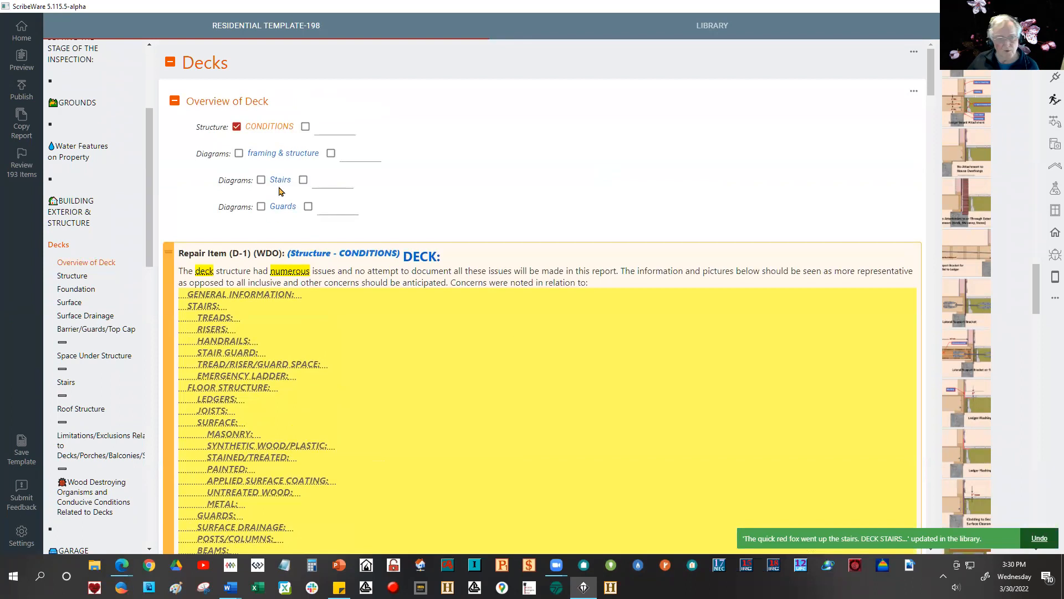
{"action": "left_click", "coordinate": [917, 98]}
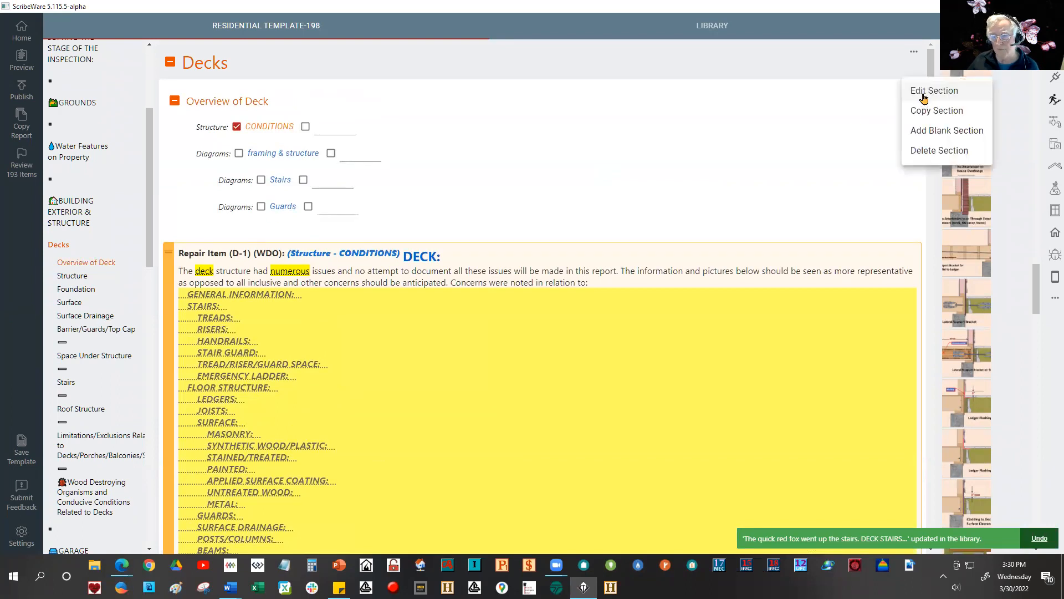
{"action": "left_click", "coordinate": [920, 89]}
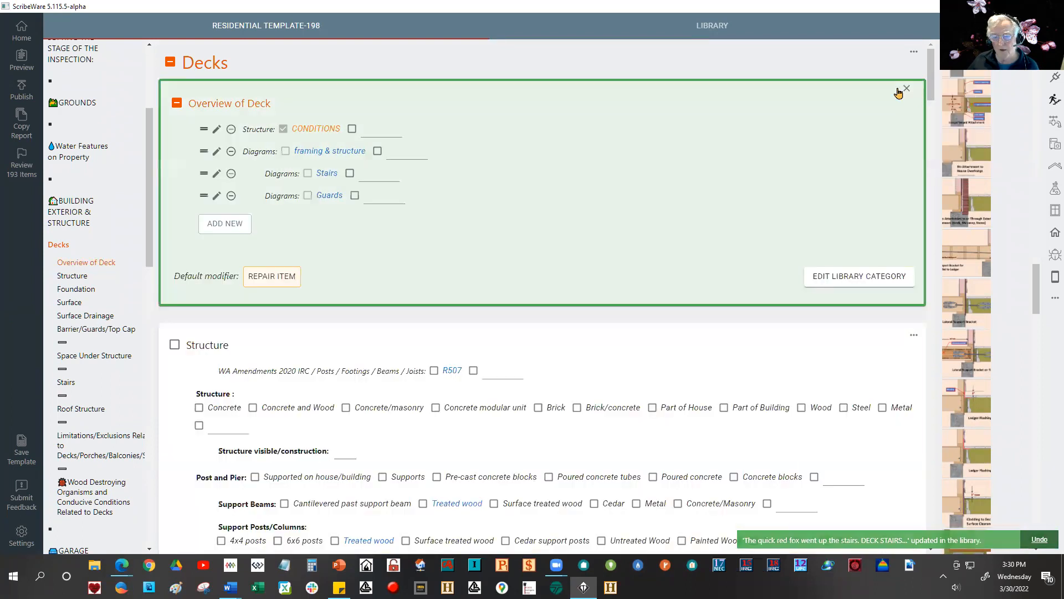
{"action": "left_click", "coordinate": [224, 224]}
{"action": "left_click", "coordinate": [321, 56]}
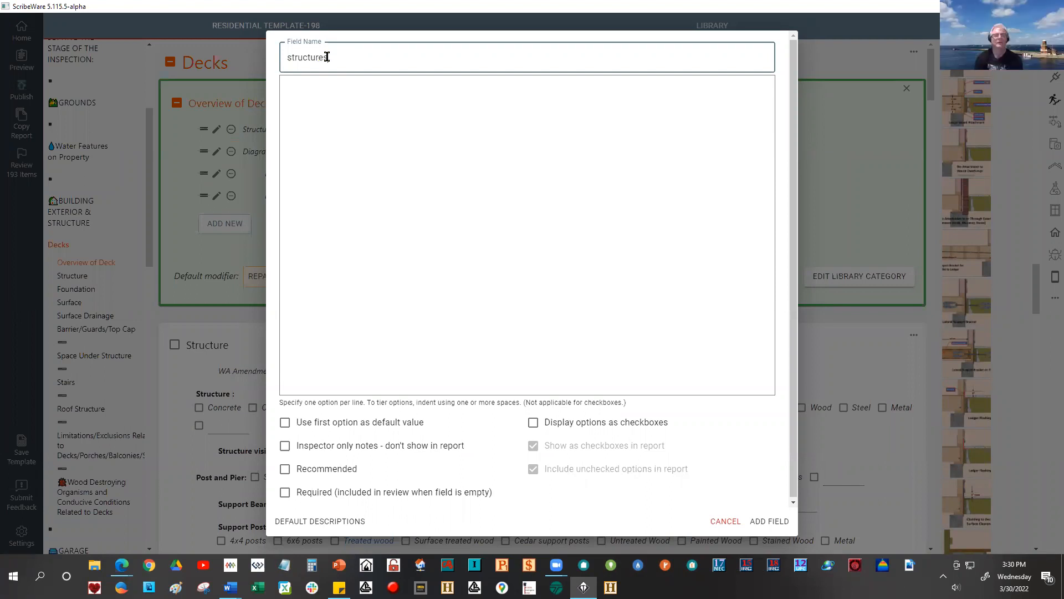
{"action": "left_click", "coordinate": [288, 85]}
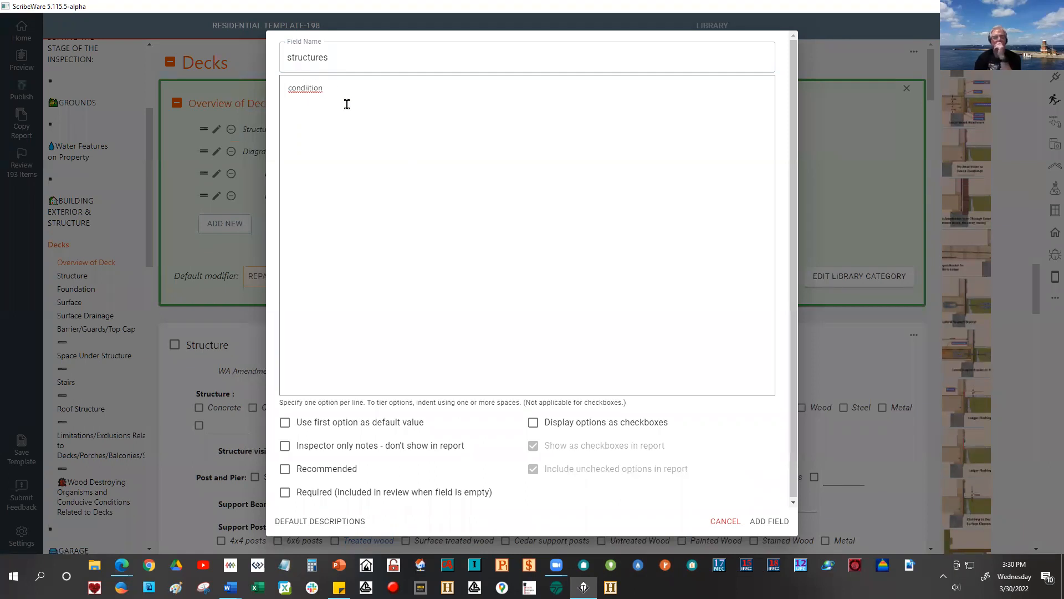
{"action": "key", "text": "BackSpace"}
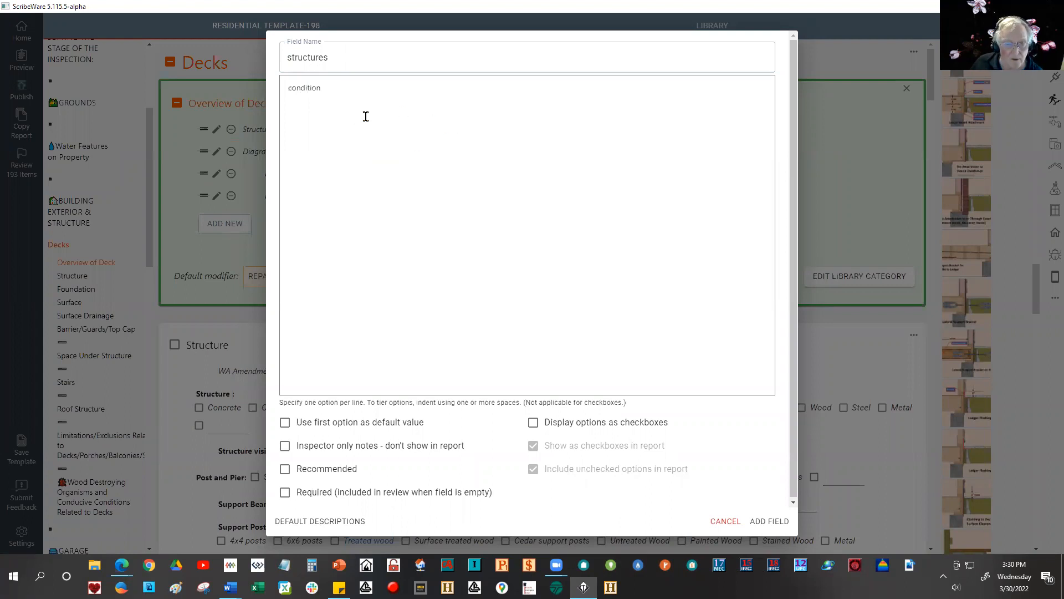
Step: Display the new field's options as checkboxes, disable both report checkbox settings, mark it inspector-only notes, and add the field
{"action": "left_click", "coordinate": [532, 424]}
{"action": "left_click", "coordinate": [534, 445]}
{"action": "left_click", "coordinate": [534, 470]}
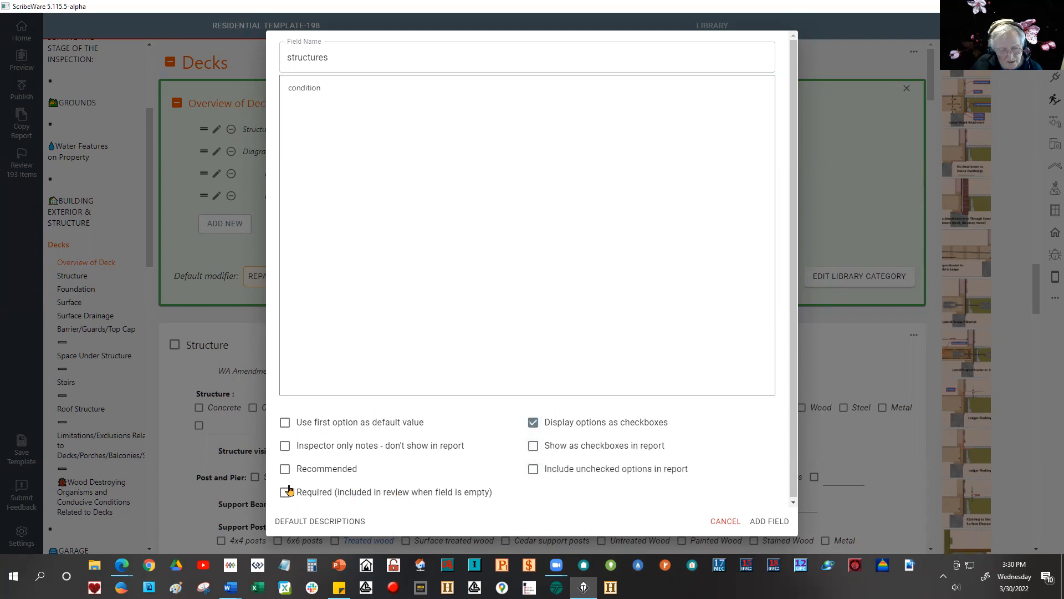
{"action": "left_click", "coordinate": [284, 446]}
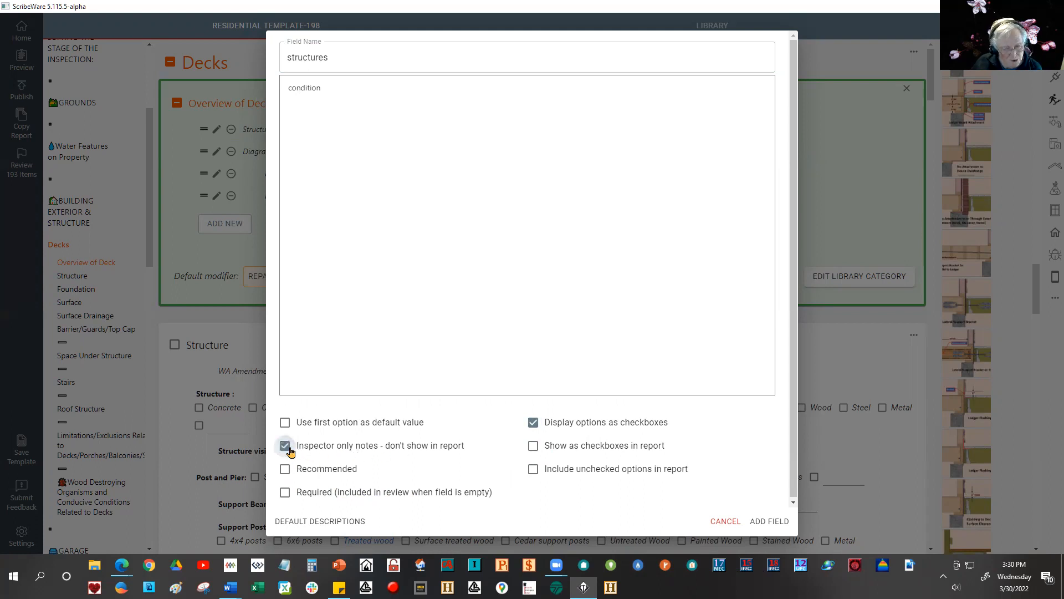
{"action": "left_click", "coordinate": [769, 522]}
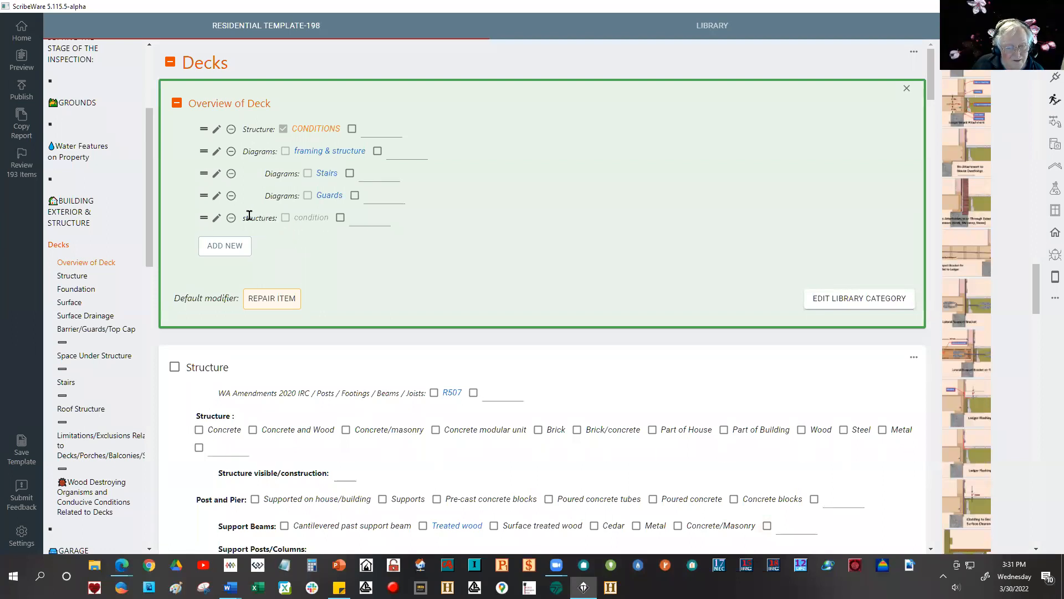
Step: Rename the "structures" field to "structure" and move it directly below the Structure: CONDITIONS field in Overview of Deck
{"action": "left_click", "coordinate": [216, 218]}
{"action": "left_click", "coordinate": [325, 59]}
{"action": "key", "text": "BackSpace"}
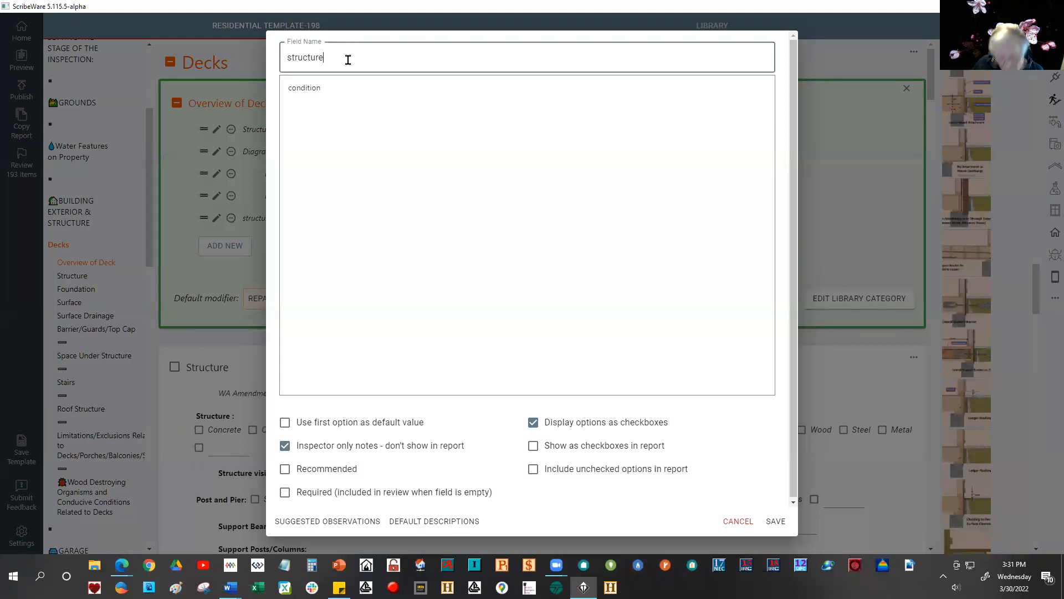
{"action": "left_click", "coordinate": [777, 522]}
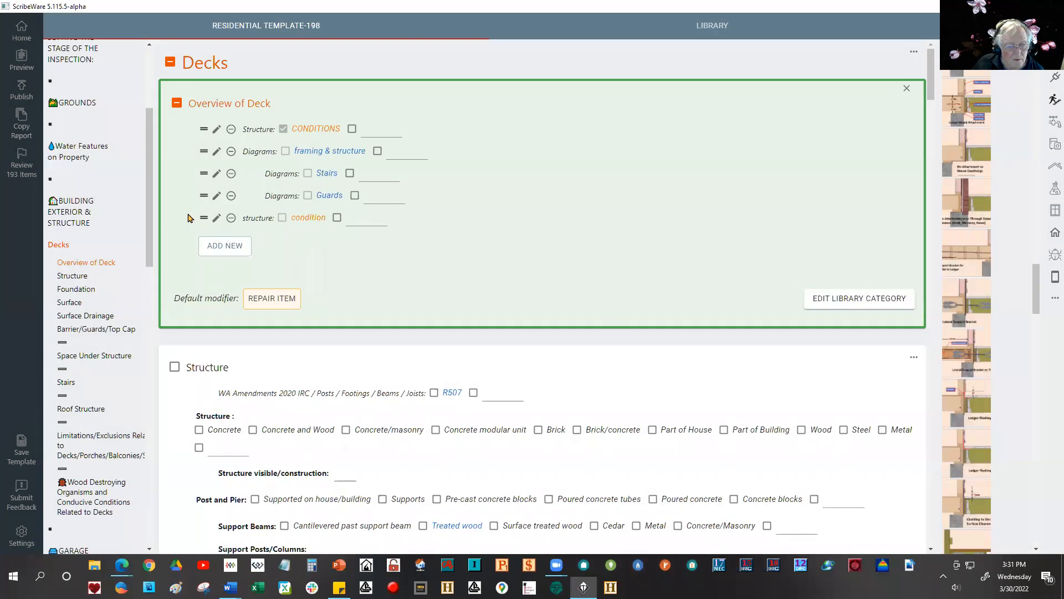
{"action": "left_click_drag", "start_coordinate": [204, 218], "coordinate": [206, 154]}
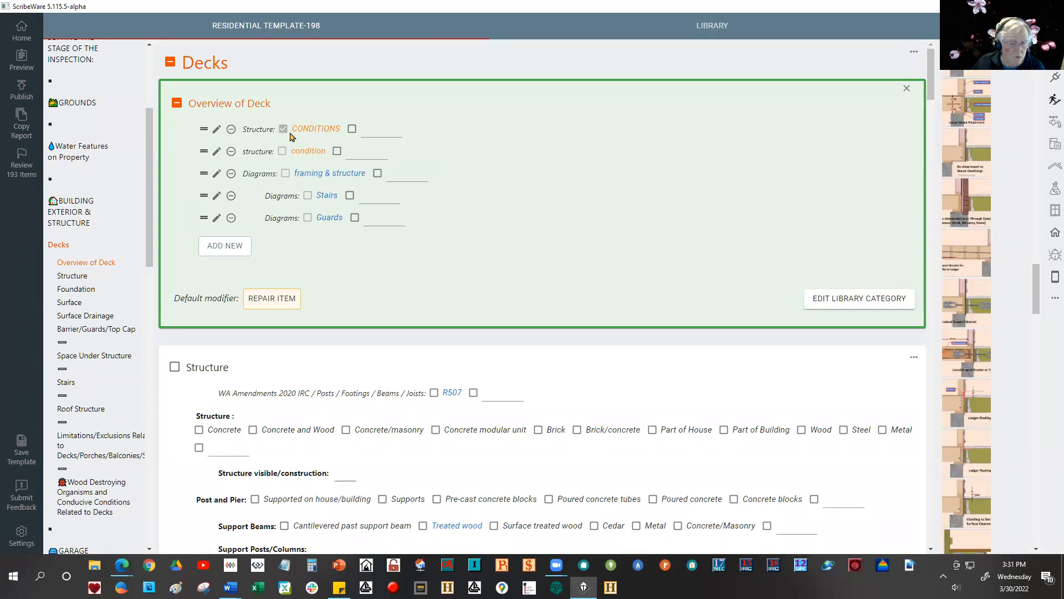
{"action": "left_click", "coordinate": [906, 88]}
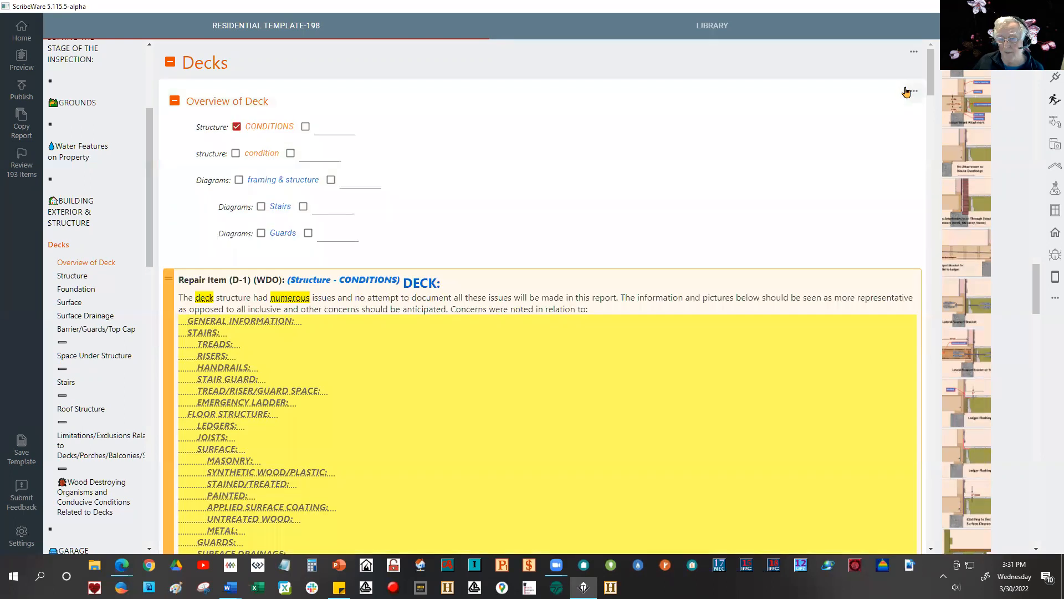
Step: Clear CONDITIONS and the remaining DECK STAIRS item from Overview of Deck, and select condition in the structure field
{"action": "left_click", "coordinate": [731, 297]}
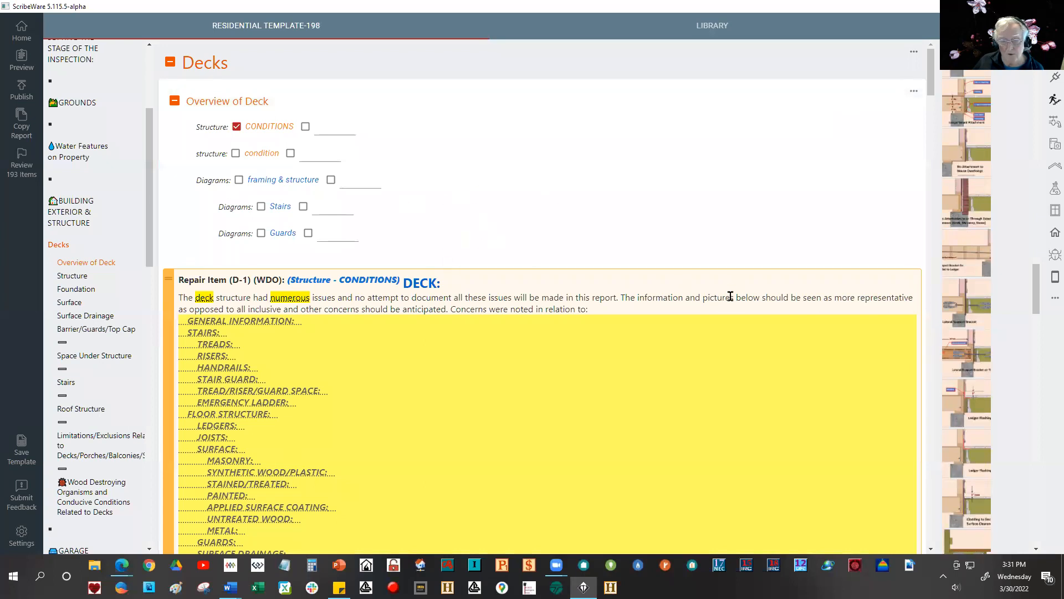
{"action": "left_click", "coordinate": [237, 127]}
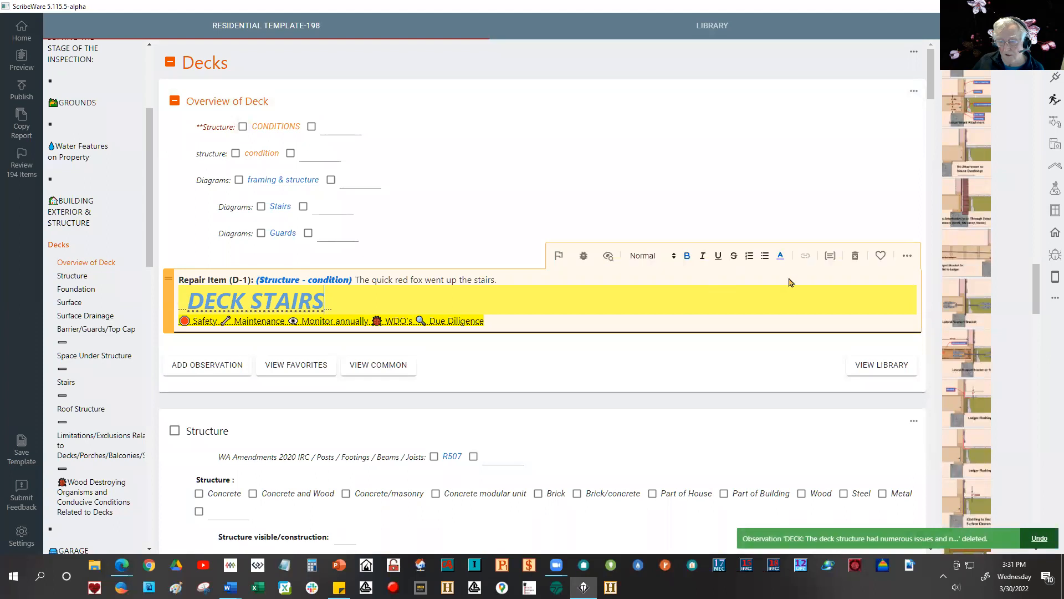
{"action": "left_click", "coordinate": [855, 255]}
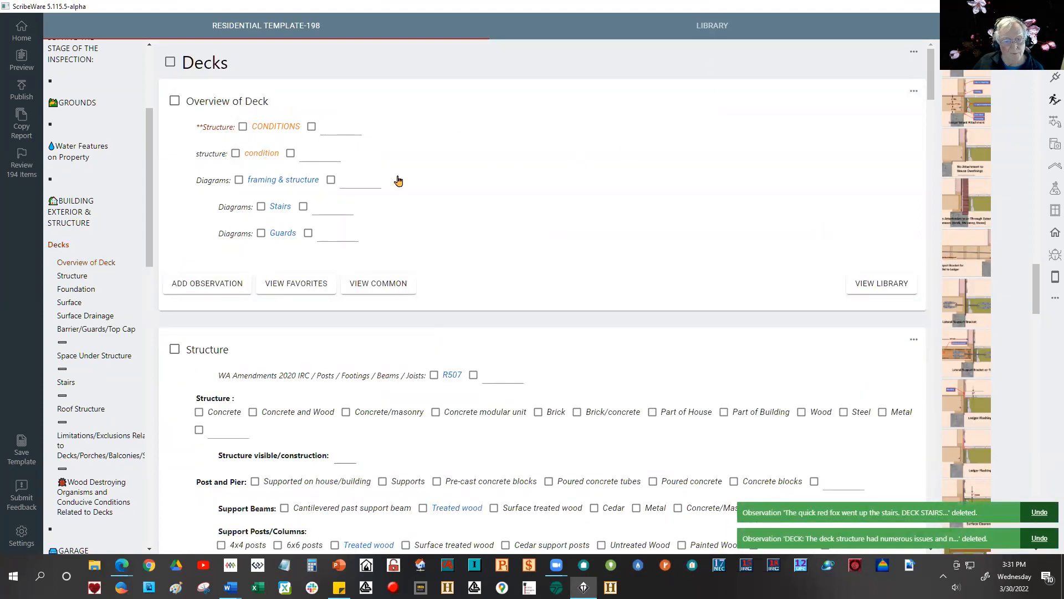
{"action": "left_click", "coordinate": [236, 153]}
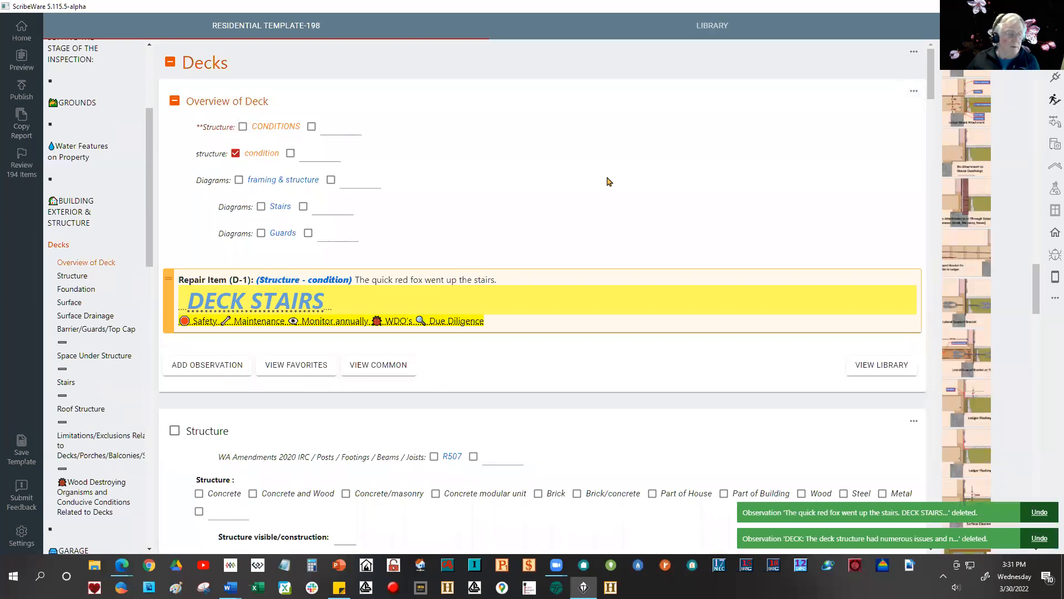
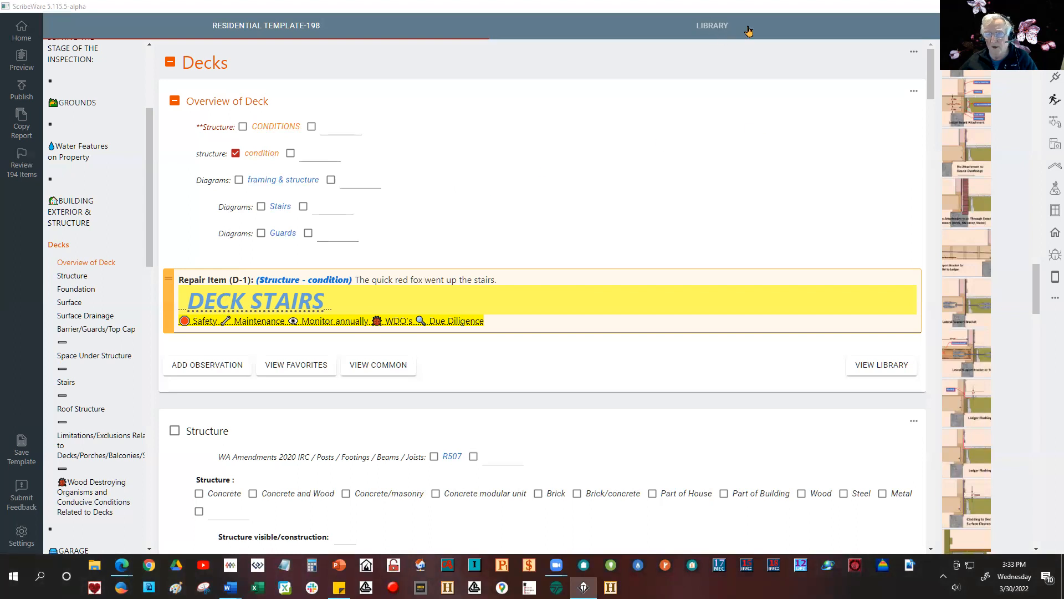
Step: Look through the library's category list and view the entries of the 09....Plumbing category
{"action": "left_click", "coordinate": [713, 26]}
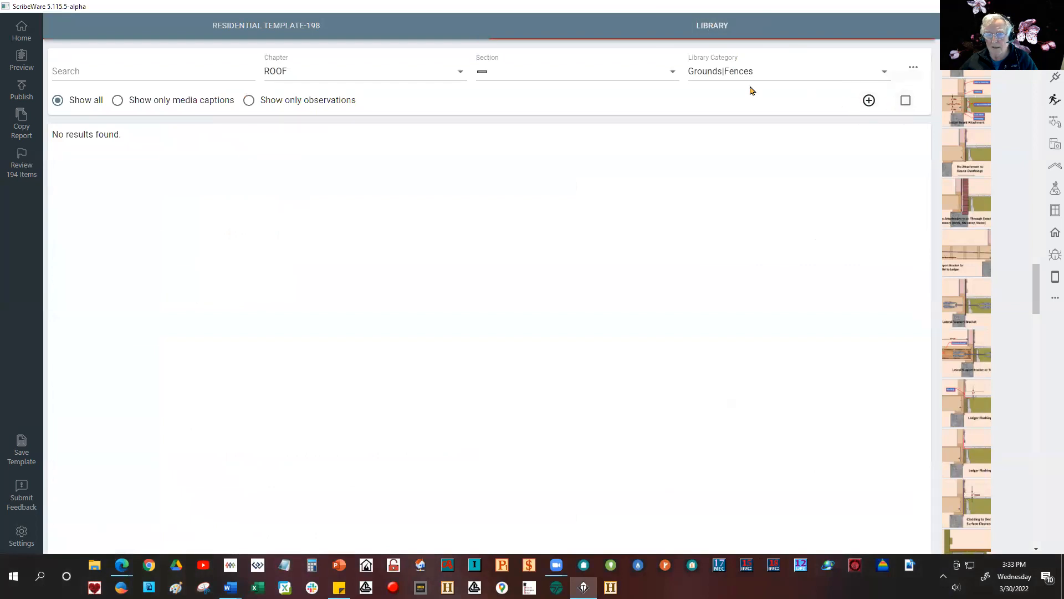
{"action": "left_click", "coordinate": [913, 68]}
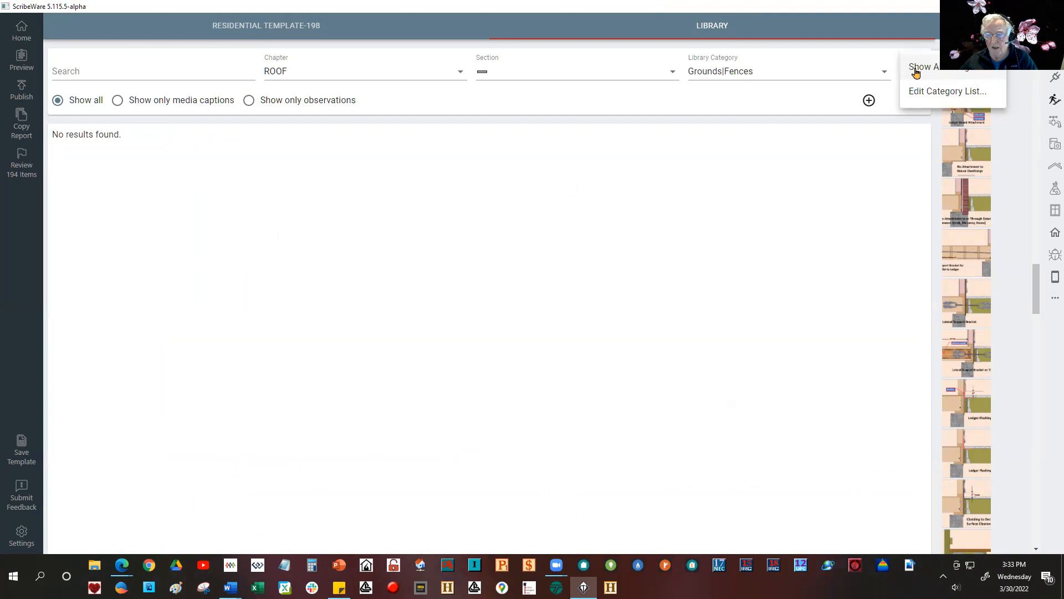
{"action": "left_click", "coordinate": [946, 92]}
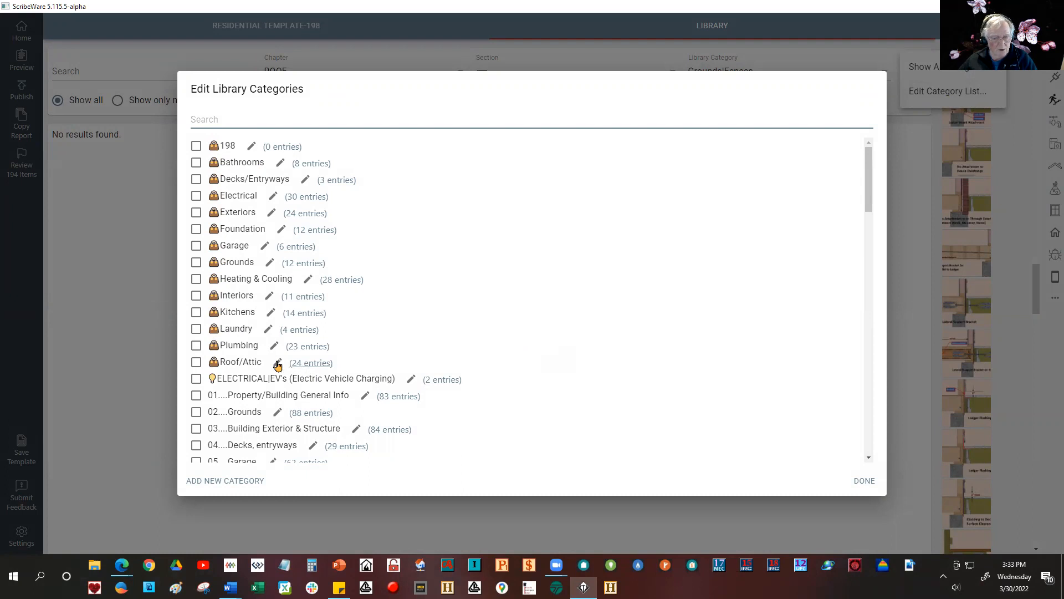
{"action": "scroll", "coordinate": [271, 421], "scroll_direction": "down", "scroll_amount": 2}
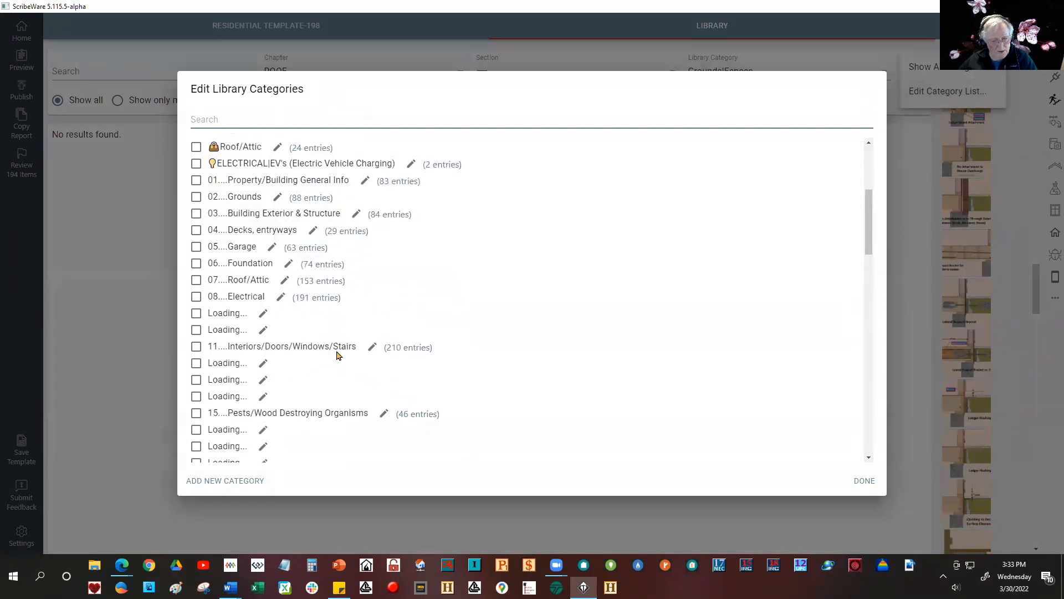
{"action": "scroll", "coordinate": [335, 354], "scroll_direction": "down", "scroll_amount": 2}
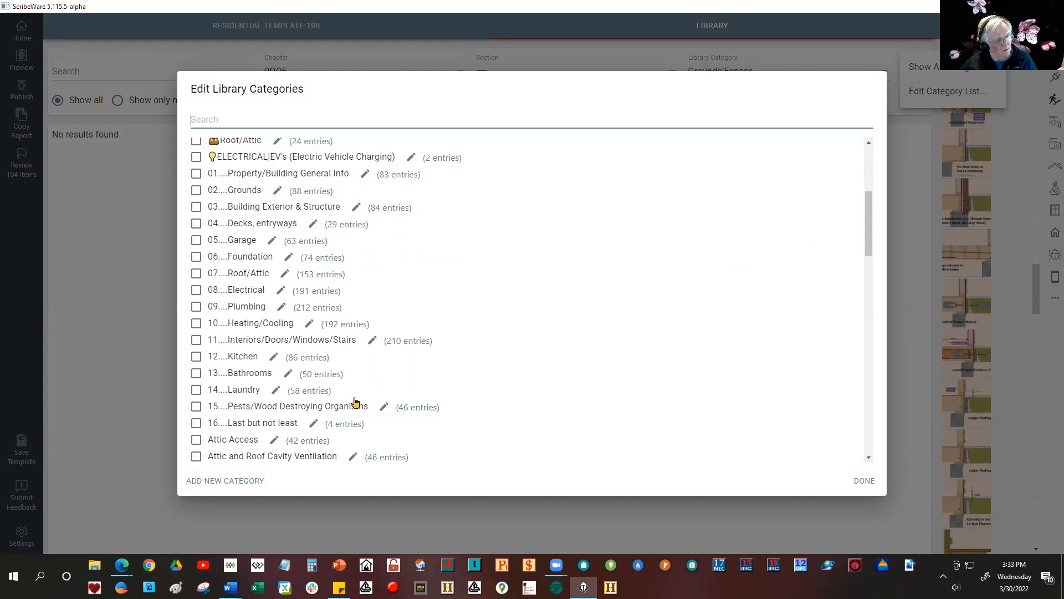
{"action": "left_click", "coordinate": [315, 309]}
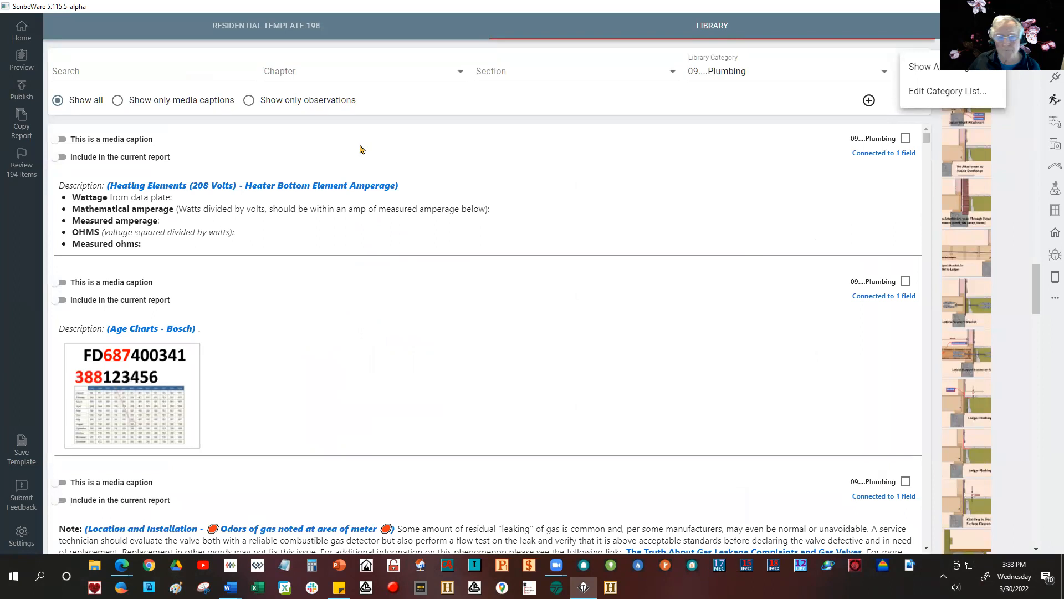
Step: Show the library entries of the Bathrooms category and review its condition narratives down to the last one
{"action": "left_click", "coordinate": [883, 76]}
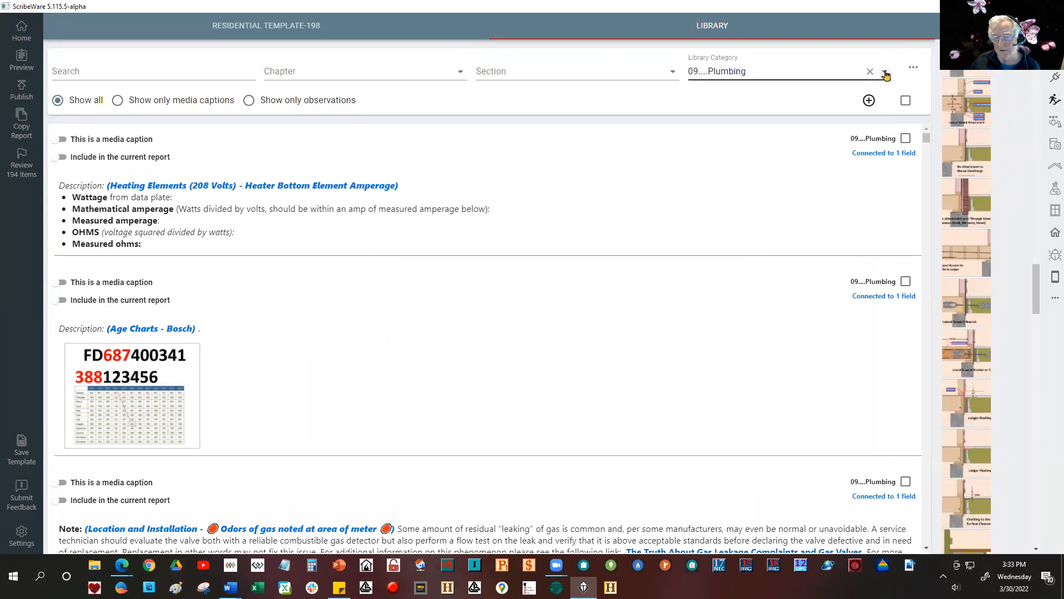
{"action": "left_click", "coordinate": [912, 69]}
{"action": "left_click", "coordinate": [942, 91]}
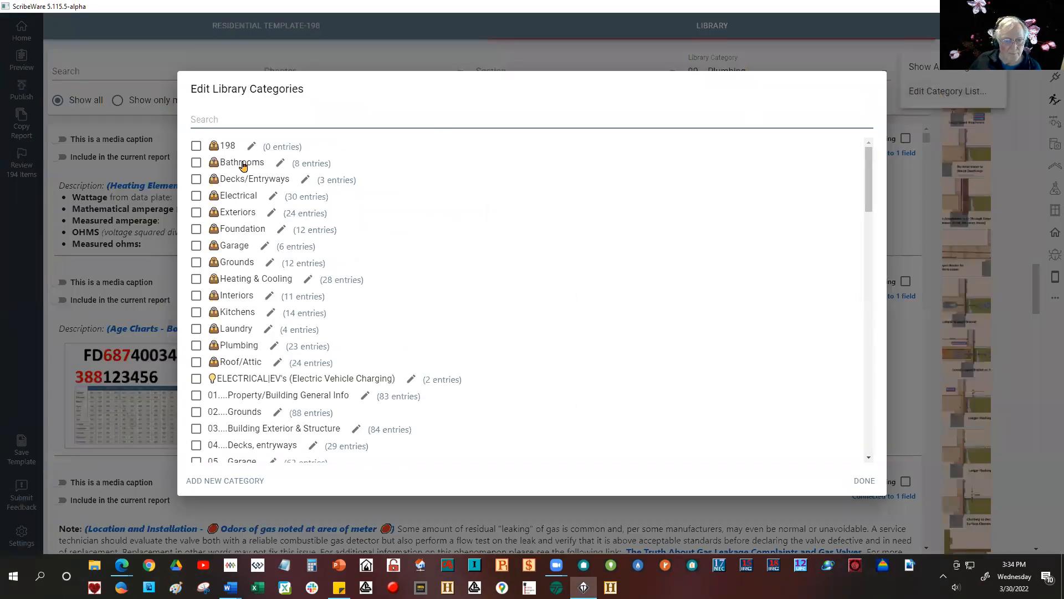
{"action": "left_click", "coordinate": [314, 166]}
{"action": "left_click", "coordinate": [313, 166]}
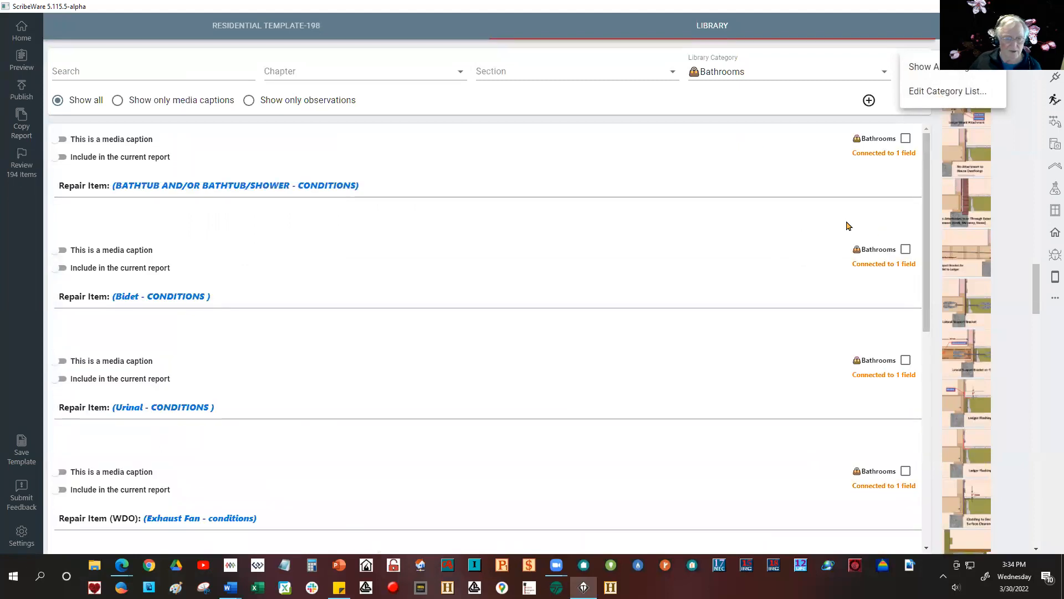
{"action": "left_click", "coordinate": [924, 197]}
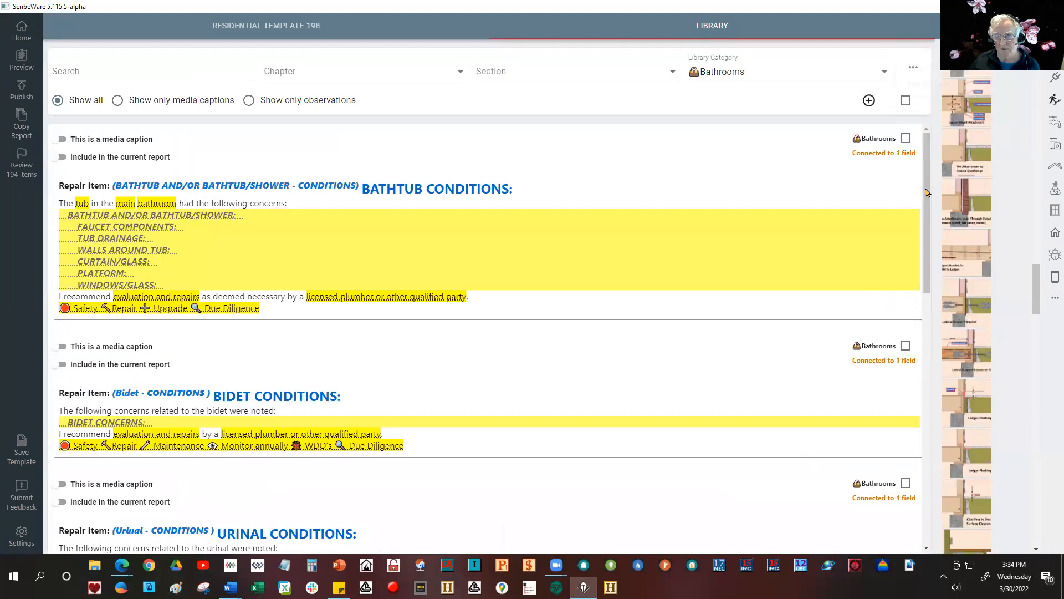
{"action": "left_click_drag", "start_coordinate": [924, 196], "coordinate": [963, 530]}
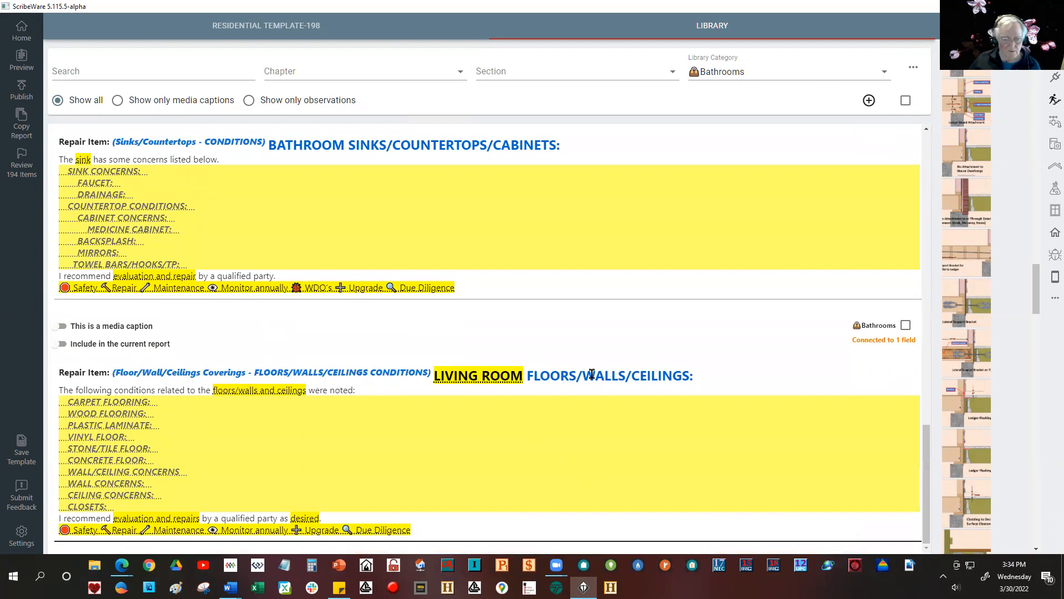
Step: Set the room name in the FLOORS/WALLS/CEILINGS narrative's heading to BATHROOM and return to the Residential Template
{"action": "left_click", "coordinate": [479, 378]}
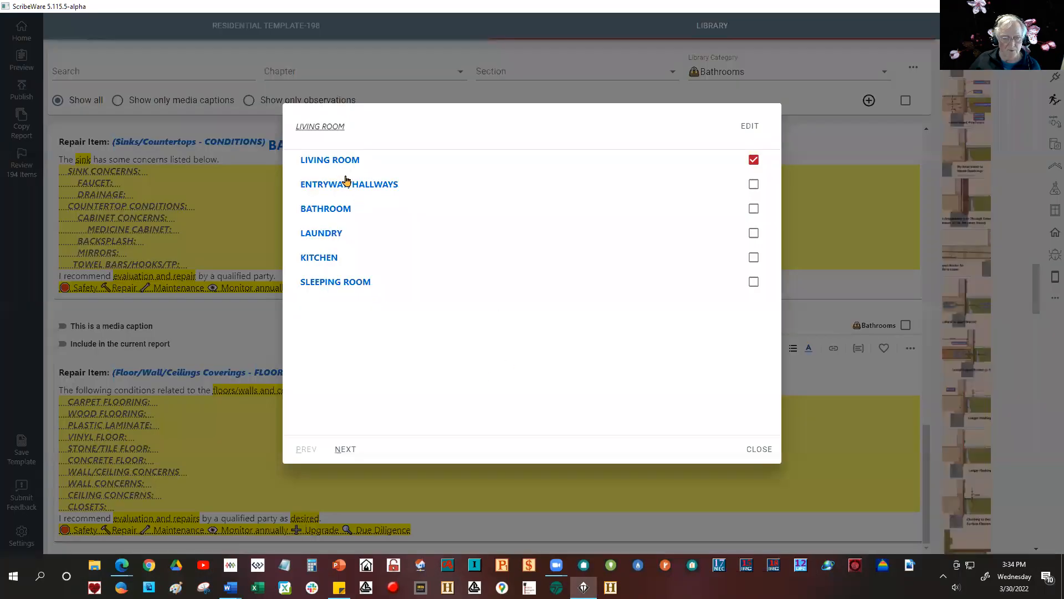
{"action": "left_click", "coordinate": [318, 212]}
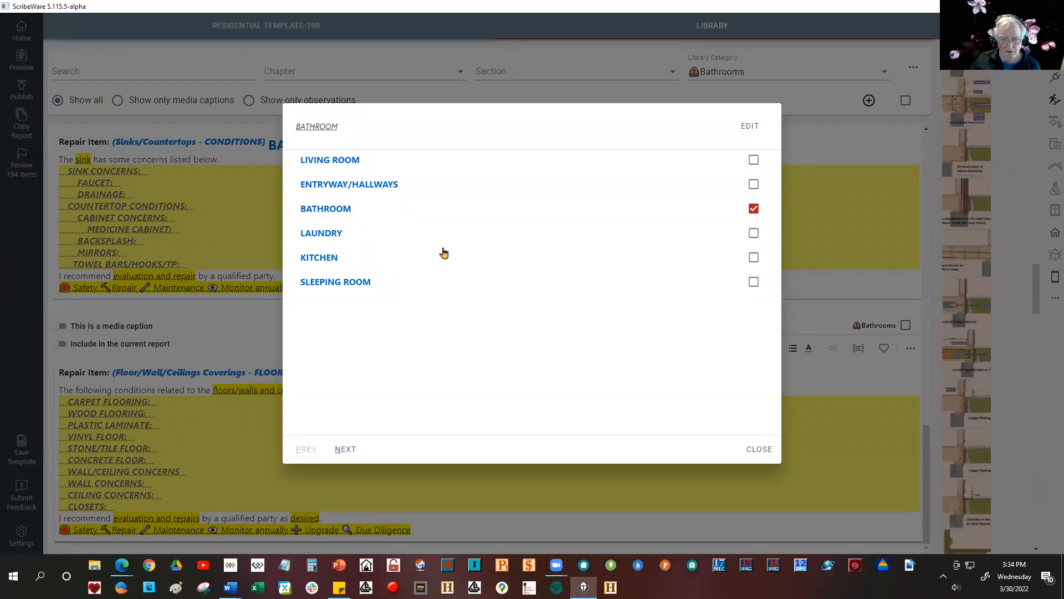
{"action": "left_click", "coordinate": [759, 449]}
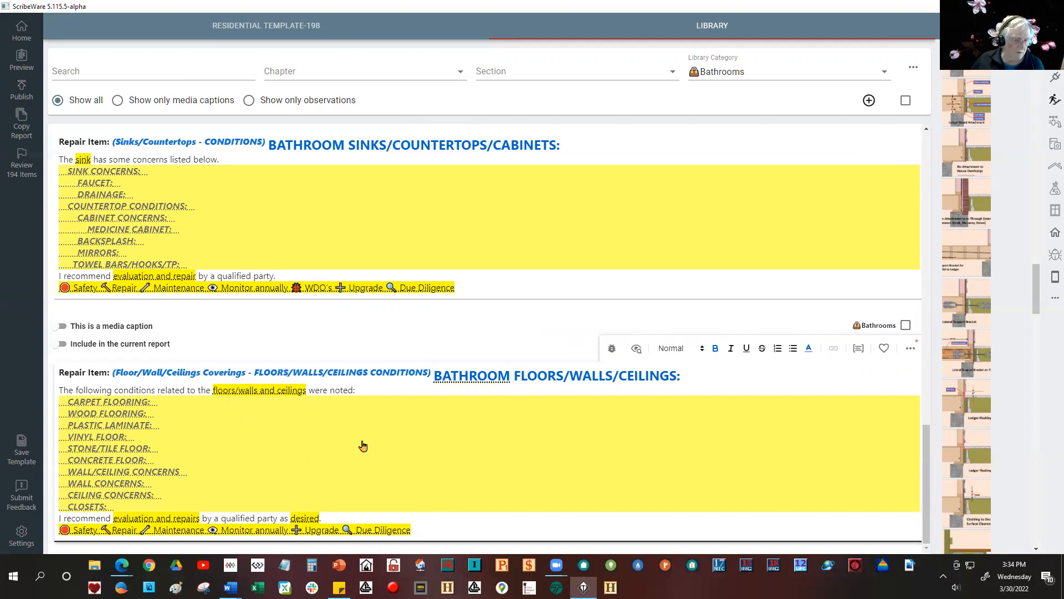
{"action": "scroll", "coordinate": [563, 349], "scroll_direction": "up", "scroll_amount": 4}
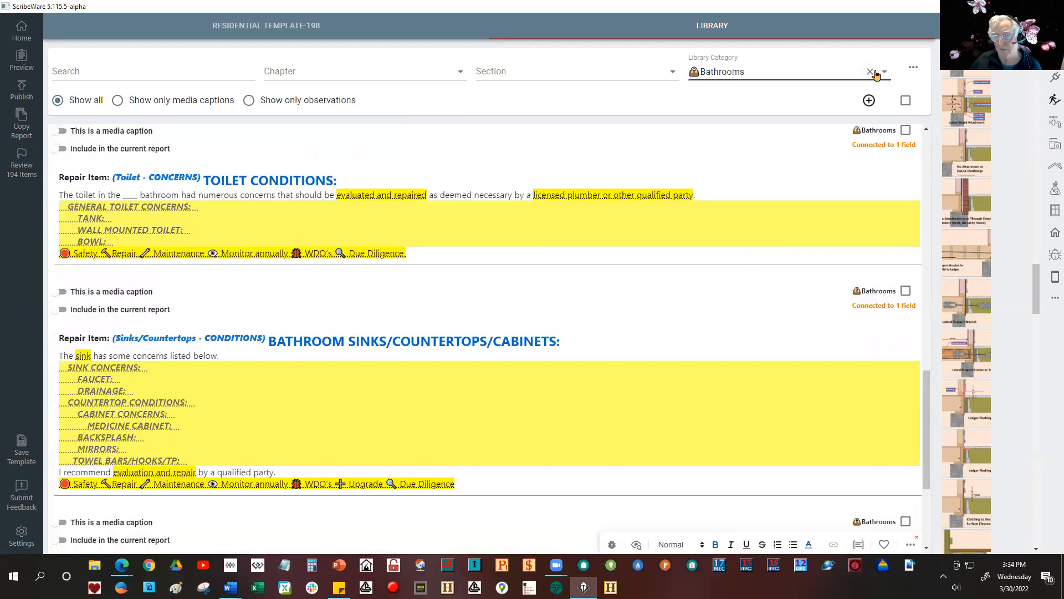
{"action": "left_click", "coordinate": [266, 26]}
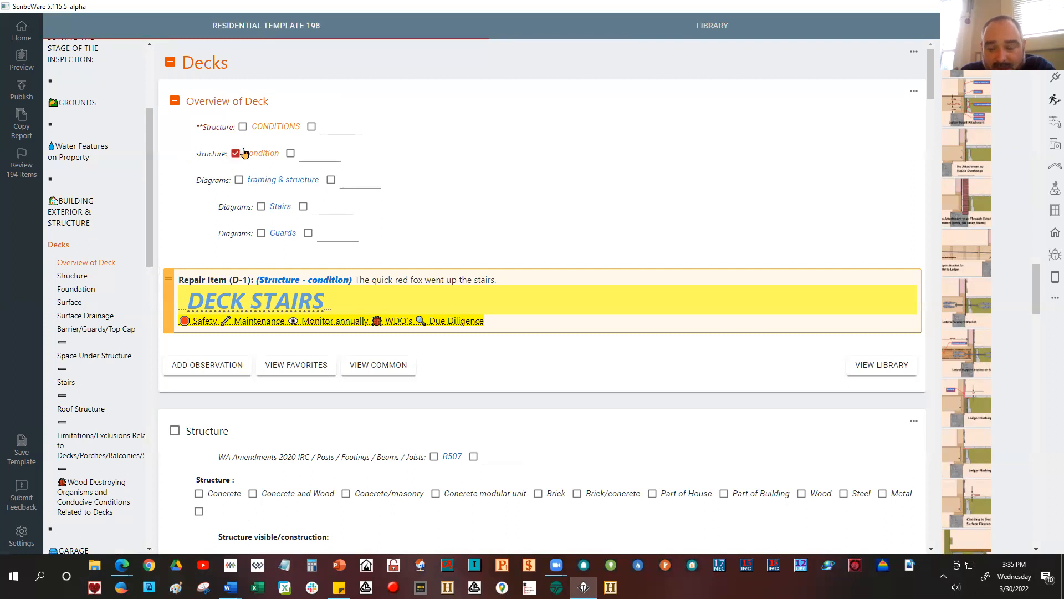
Step: Go to the Main Bathroom chapter of the template and show its Toilet section
{"action": "scroll", "coordinate": [303, 281], "scroll_direction": "down", "scroll_amount": 1}
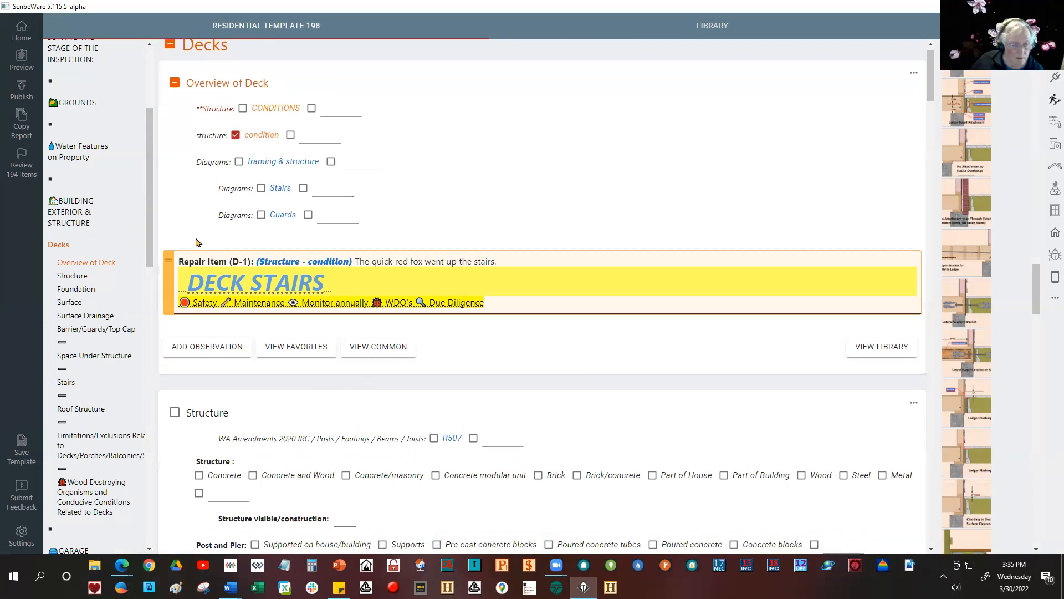
{"action": "left_click_drag", "start_coordinate": [150, 207], "coordinate": [154, 476]}
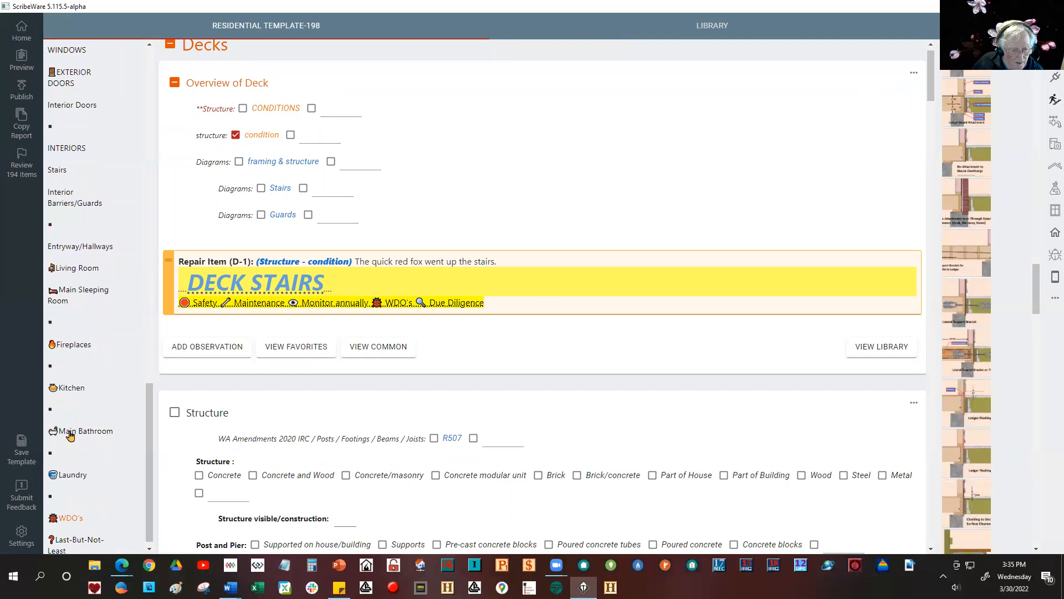
{"action": "left_click", "coordinate": [69, 436]}
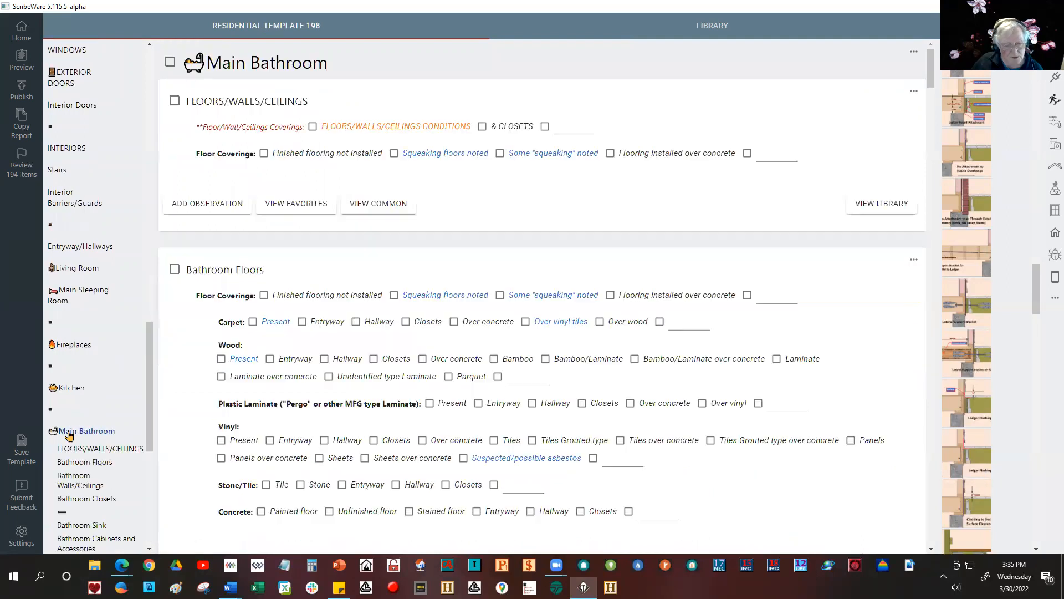
{"action": "left_click_drag", "start_coordinate": [149, 329], "coordinate": [148, 438]}
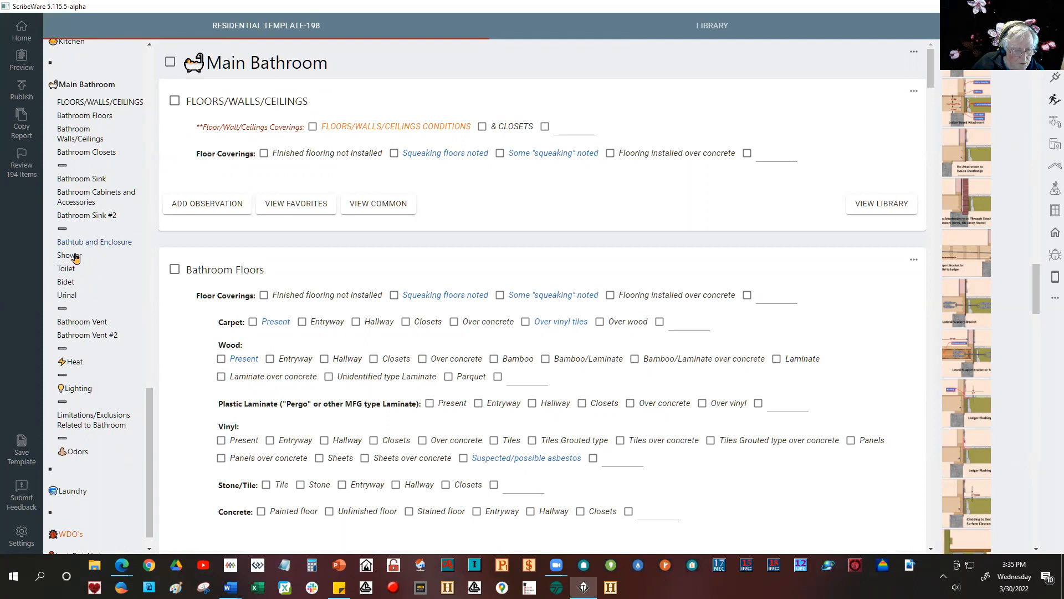
{"action": "left_click", "coordinate": [67, 270]}
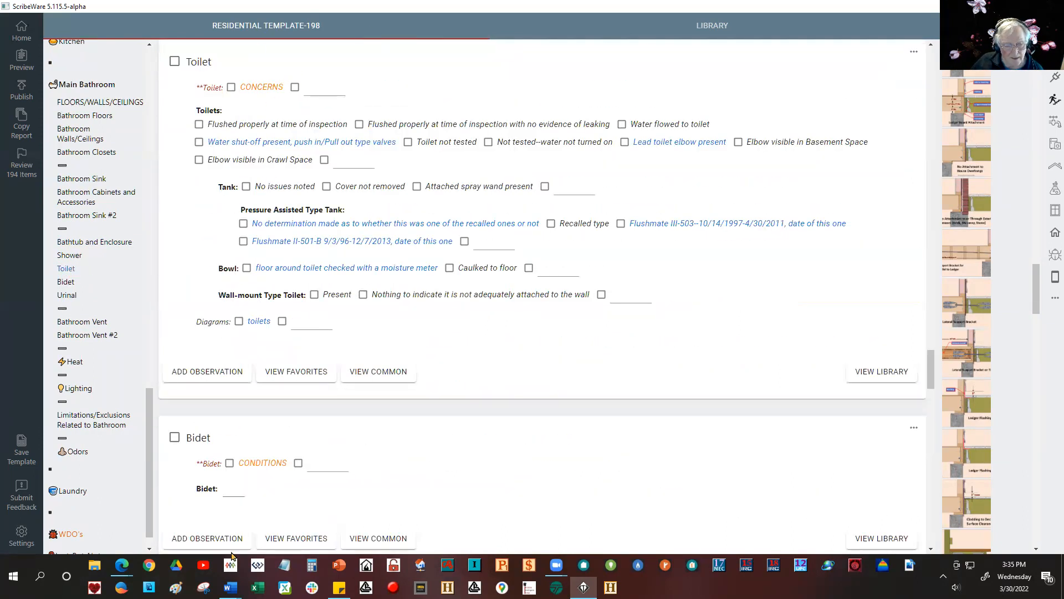
Step: Mark the Bidet section of Main Bathroom as checked
{"action": "scroll", "coordinate": [333, 443], "scroll_direction": "down", "scroll_amount": 2}
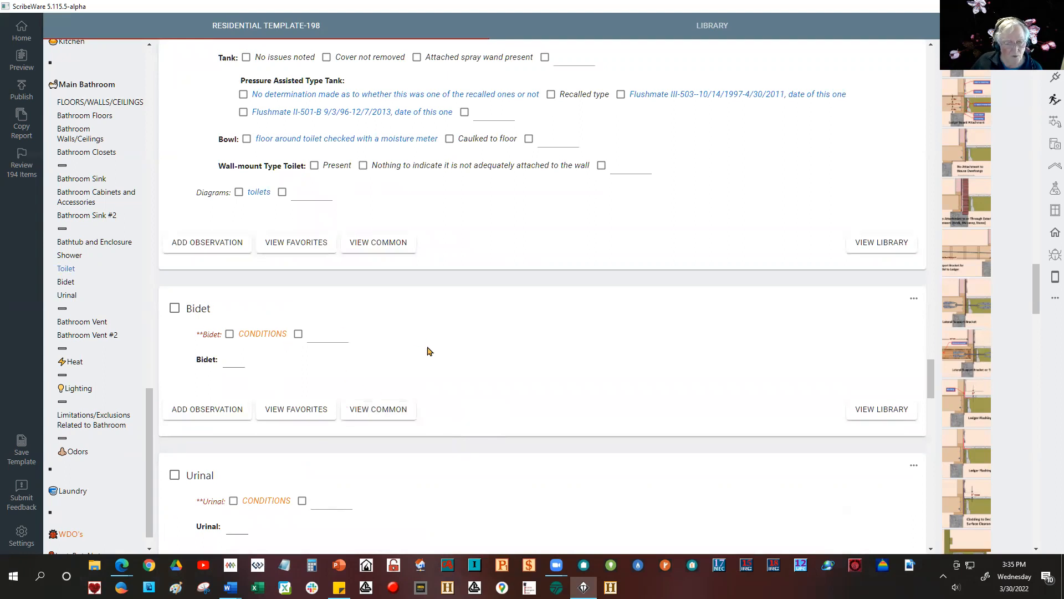
{"action": "scroll", "coordinate": [401, 388], "scroll_direction": "down", "scroll_amount": 1}
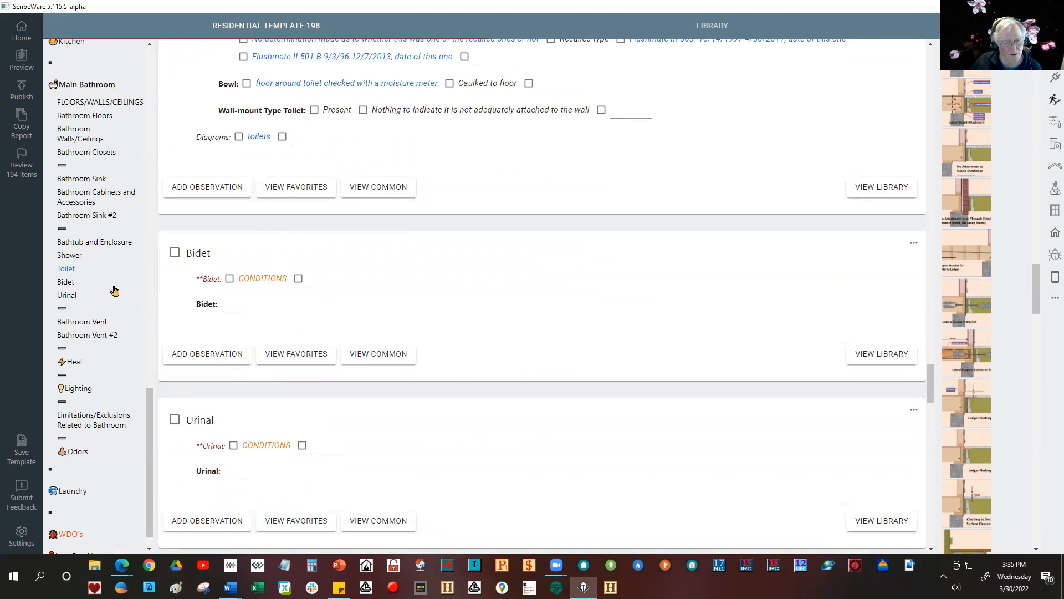
{"action": "left_click", "coordinate": [174, 253]}
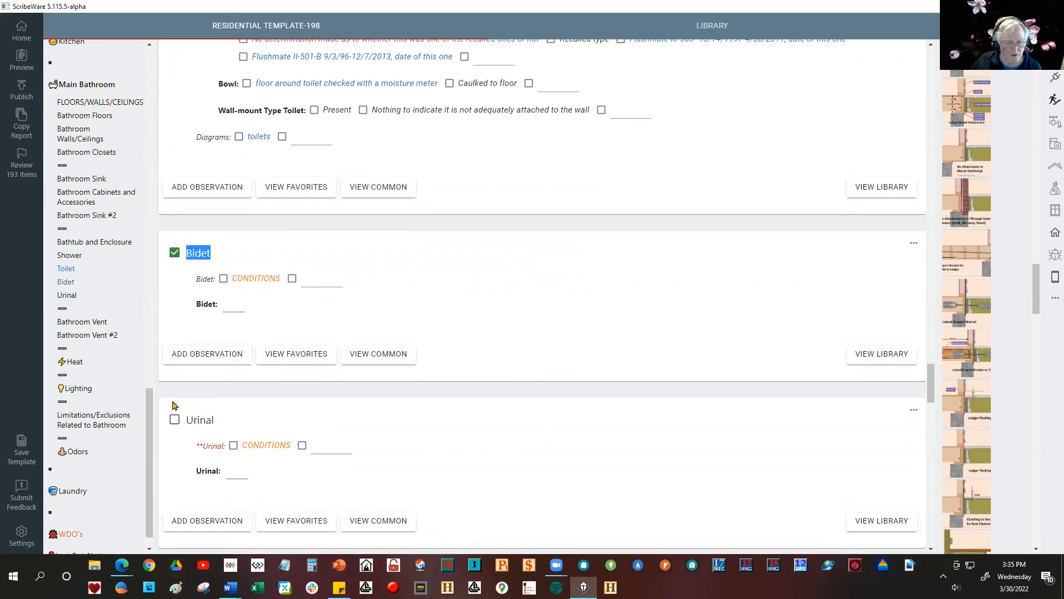
Step: Mark the Urinal item as included in the template's Main Bathroom section
{"action": "left_click", "coordinate": [175, 419]}
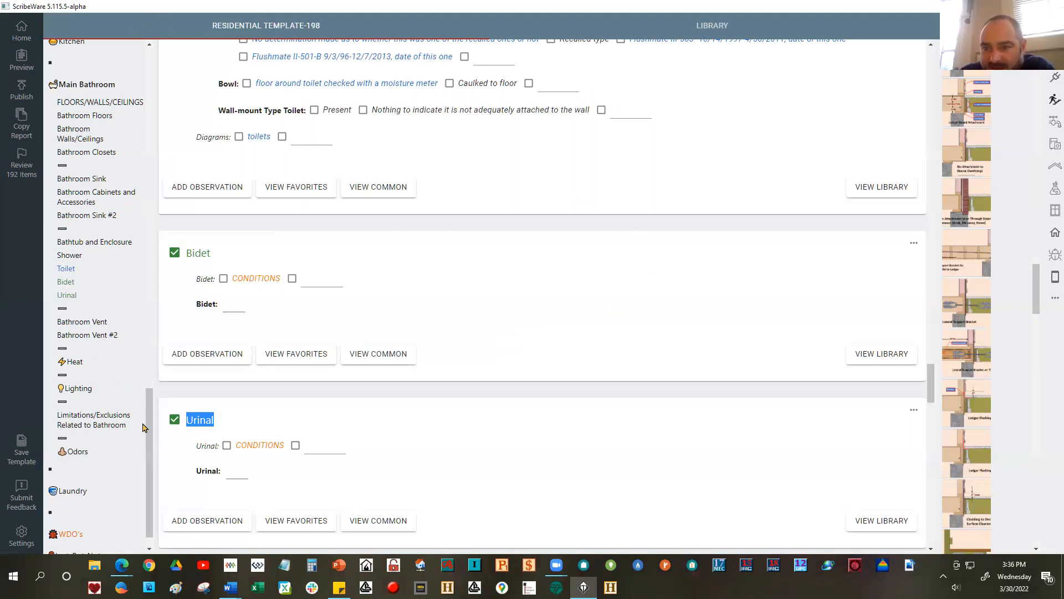
Step: Leave the template, open TEST REPORT and go to its Main Bathroom section
{"action": "left_click_drag", "start_coordinate": [149, 432], "coordinate": [169, 73]}
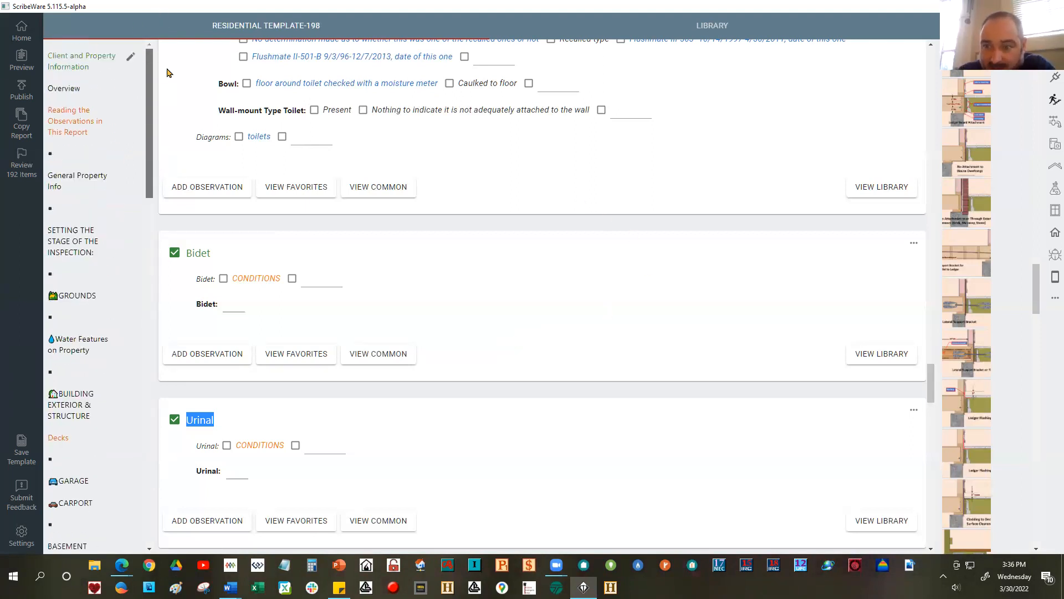
{"action": "left_click", "coordinate": [22, 39]}
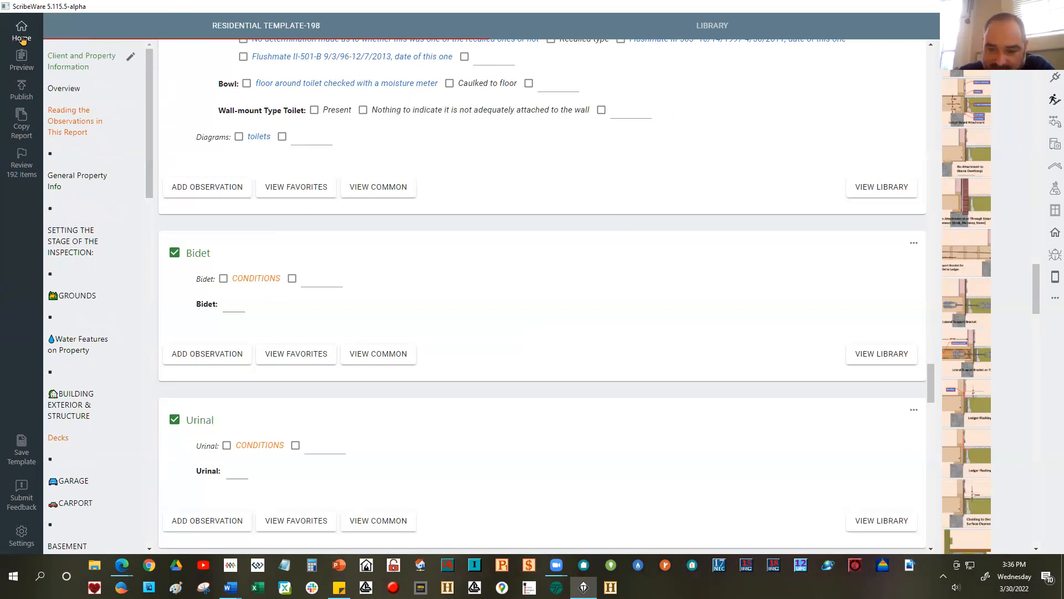
{"action": "left_click", "coordinate": [102, 296]}
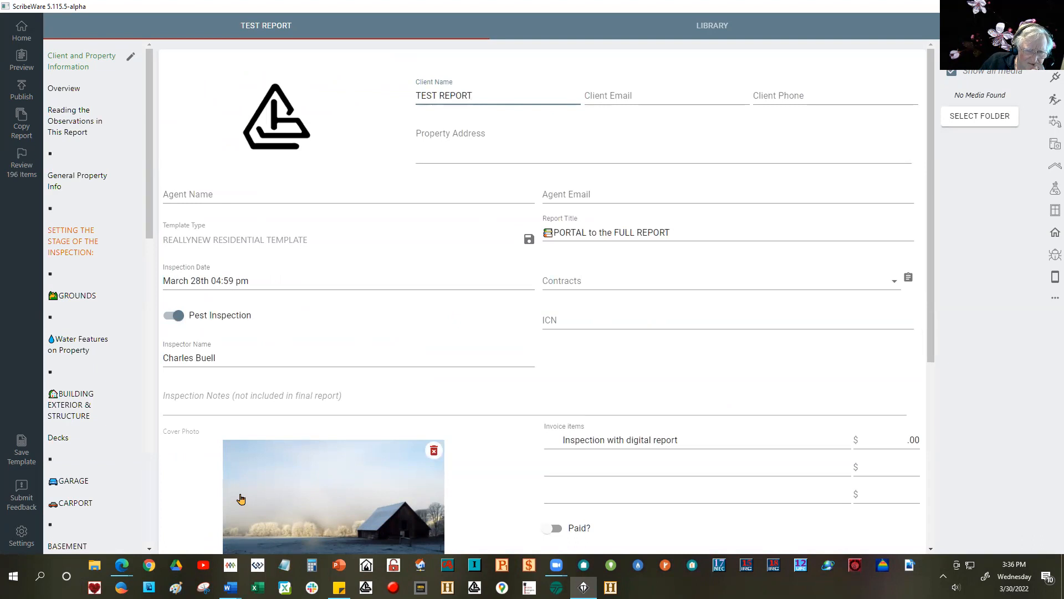
{"action": "left_click_drag", "start_coordinate": [150, 218], "coordinate": [149, 235]}
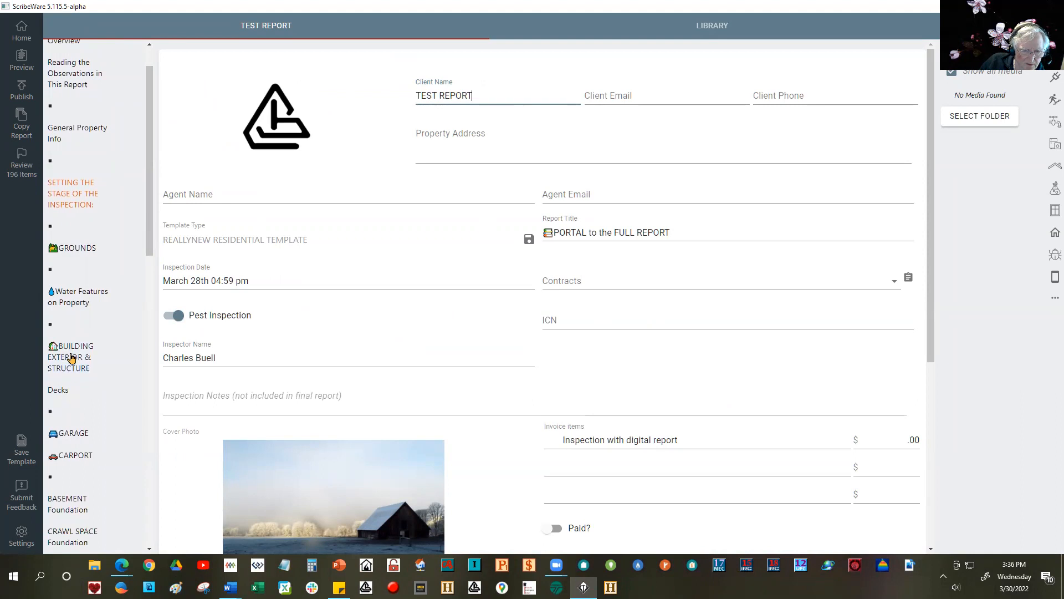
{"action": "left_click_drag", "start_coordinate": [151, 217], "coordinate": [145, 452]}
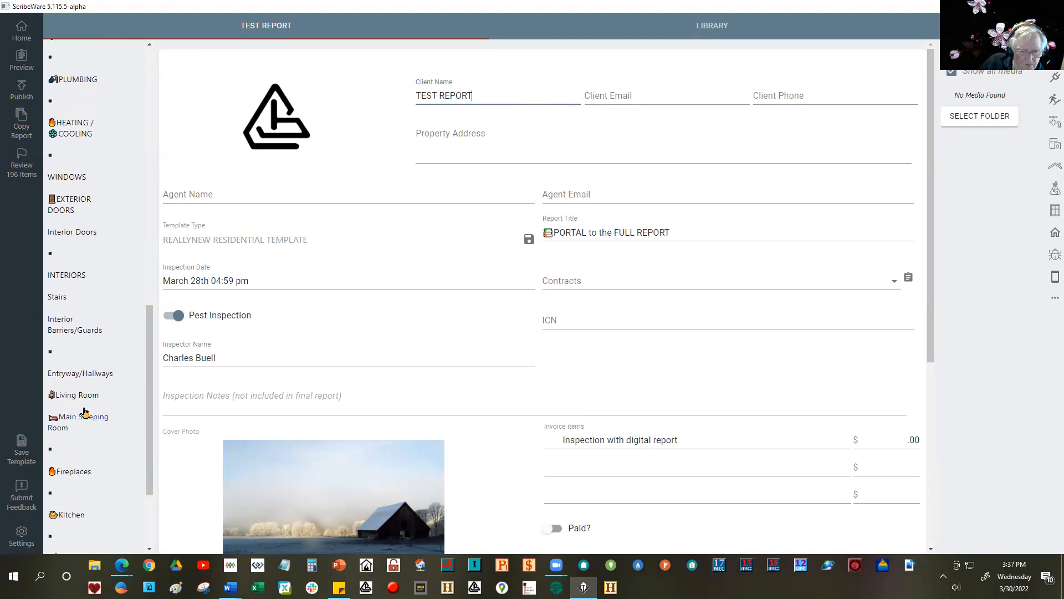
{"action": "left_click_drag", "start_coordinate": [147, 366], "coordinate": [152, 415]}
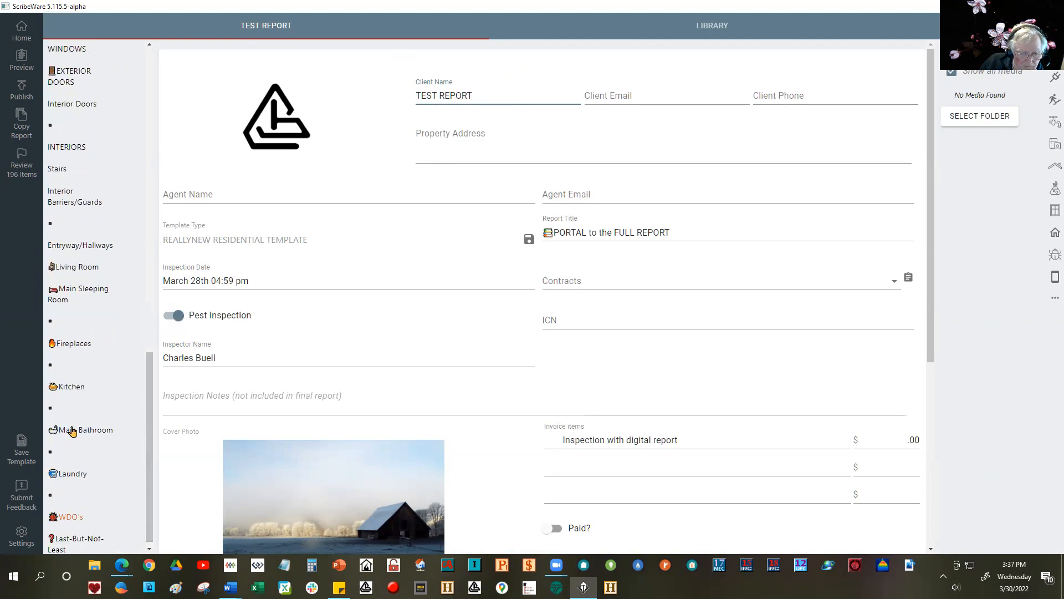
{"action": "left_click", "coordinate": [72, 431]}
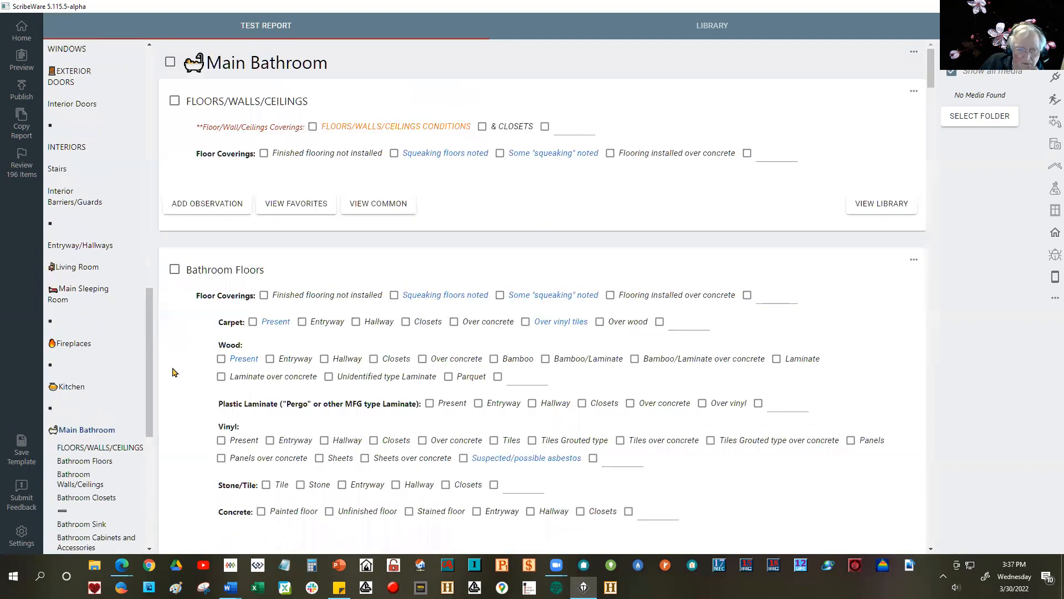
Step: Mark the Urinal and Bidet items as included in the Main Bathroom section of TEST REPORT
{"action": "scroll", "coordinate": [235, 332], "scroll_direction": "down", "scroll_amount": 4}
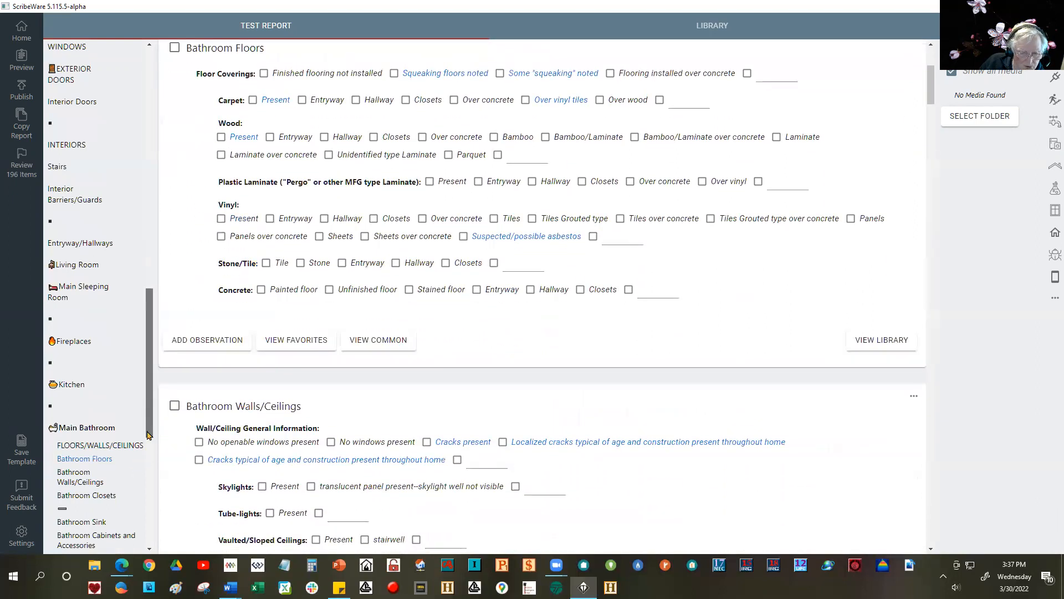
{"action": "scroll", "coordinate": [128, 410], "scroll_direction": "down", "scroll_amount": 5}
{"action": "left_click", "coordinate": [63, 328]}
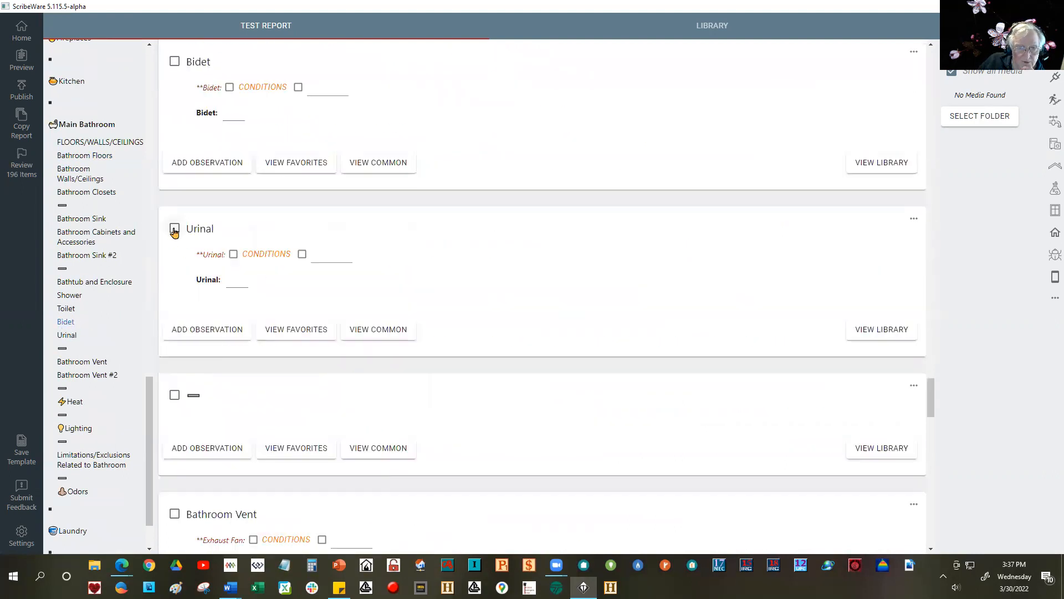
{"action": "left_click", "coordinate": [174, 229]}
{"action": "left_click", "coordinate": [174, 61]}
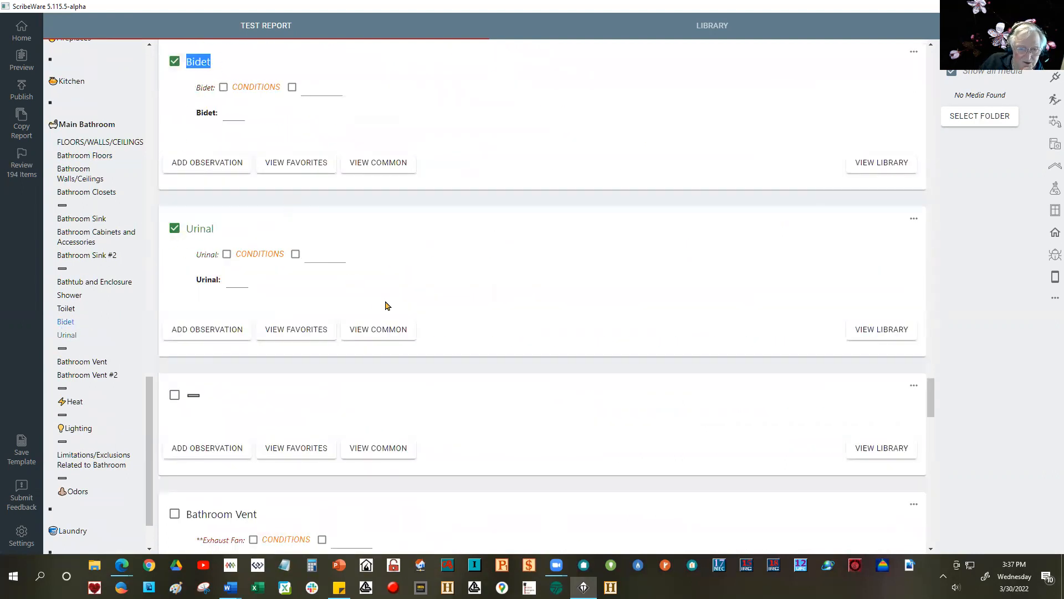
Step: Toggle the Bidet item's inclusion, then clear both the Bidet and Urinal items
{"action": "scroll", "coordinate": [541, 279], "scroll_direction": "up", "scroll_amount": 2}
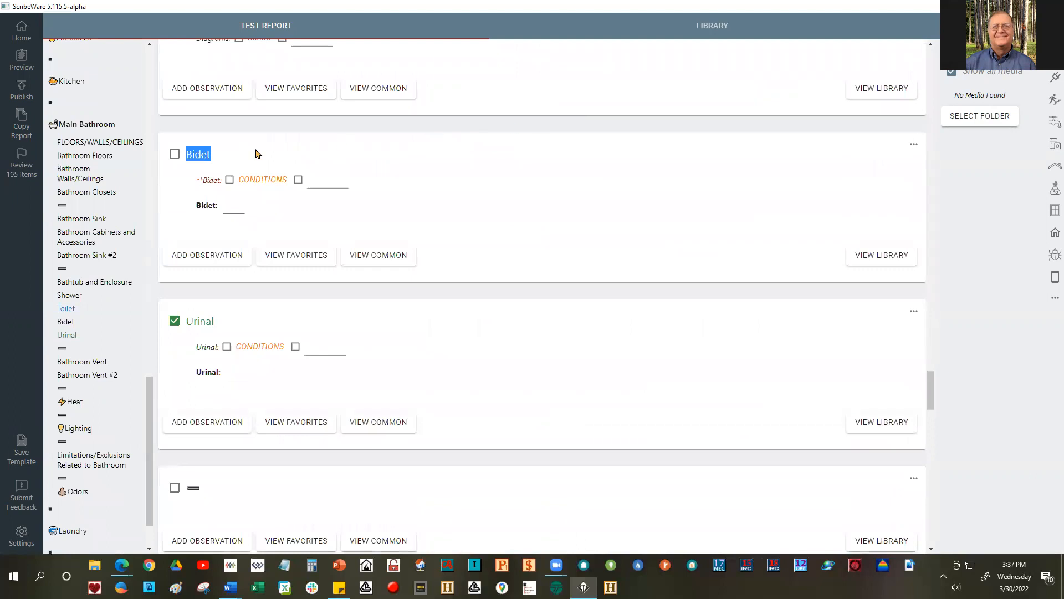
{"action": "left_click", "coordinate": [175, 155]}
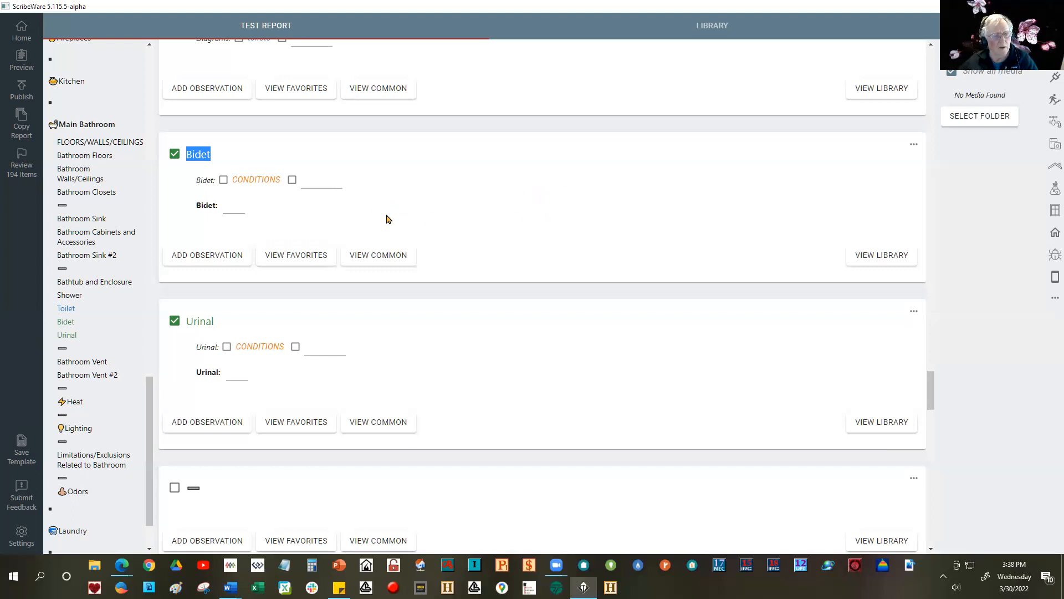
{"action": "left_click", "coordinate": [174, 155]}
{"action": "left_click", "coordinate": [174, 322]}
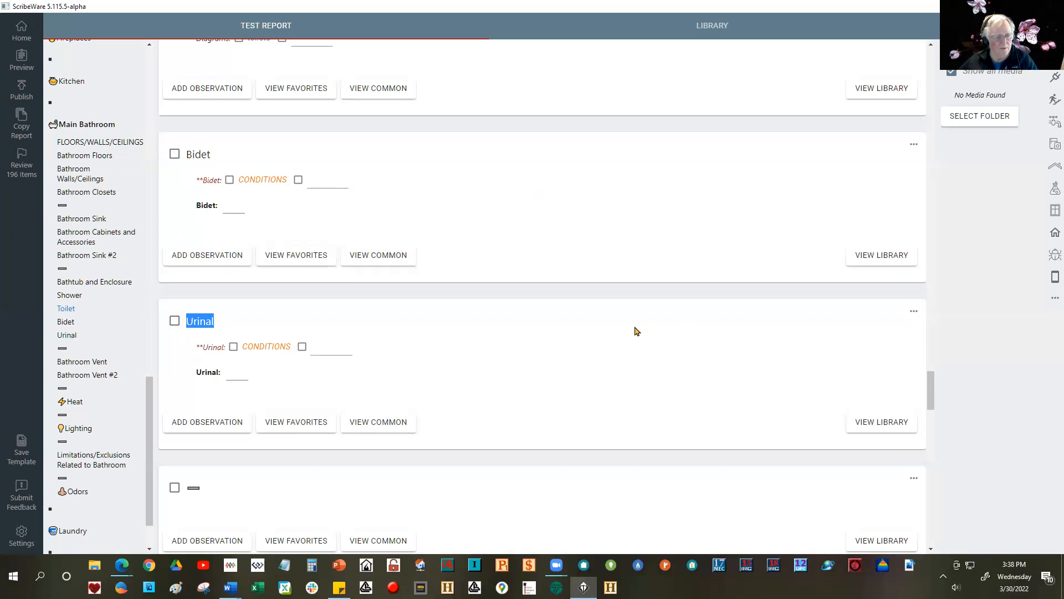
Step: Mark the entire Main Bathroom section as included, together with all of its items
{"action": "scroll", "coordinate": [636, 329], "scroll_direction": "up", "scroll_amount": 1}
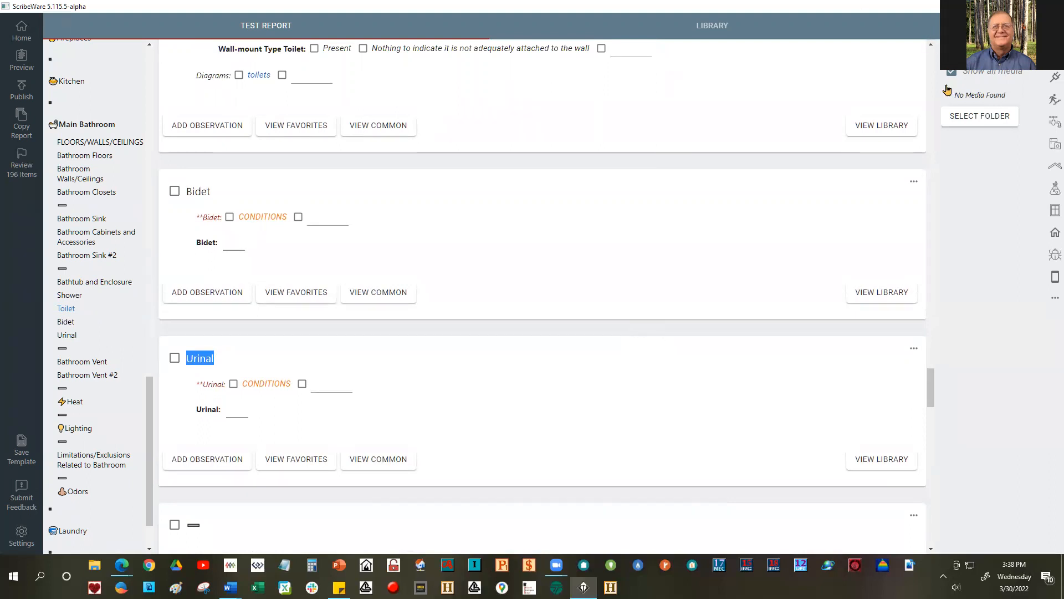
{"action": "scroll", "coordinate": [391, 179], "scroll_direction": "up", "scroll_amount": 5}
{"action": "scroll", "coordinate": [363, 156], "scroll_direction": "up", "scroll_amount": 3}
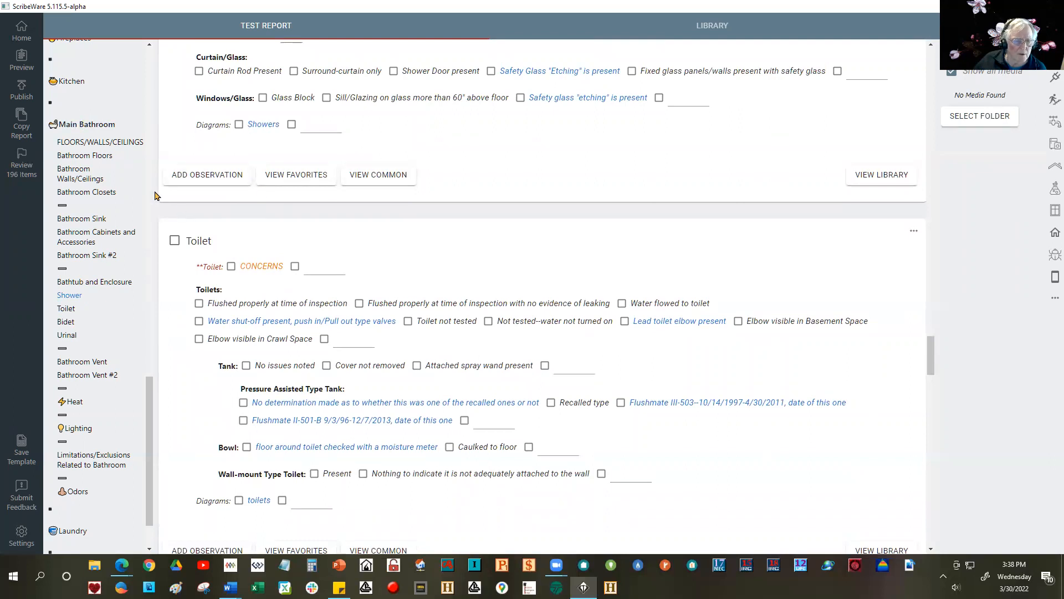
{"action": "left_click", "coordinate": [94, 142]}
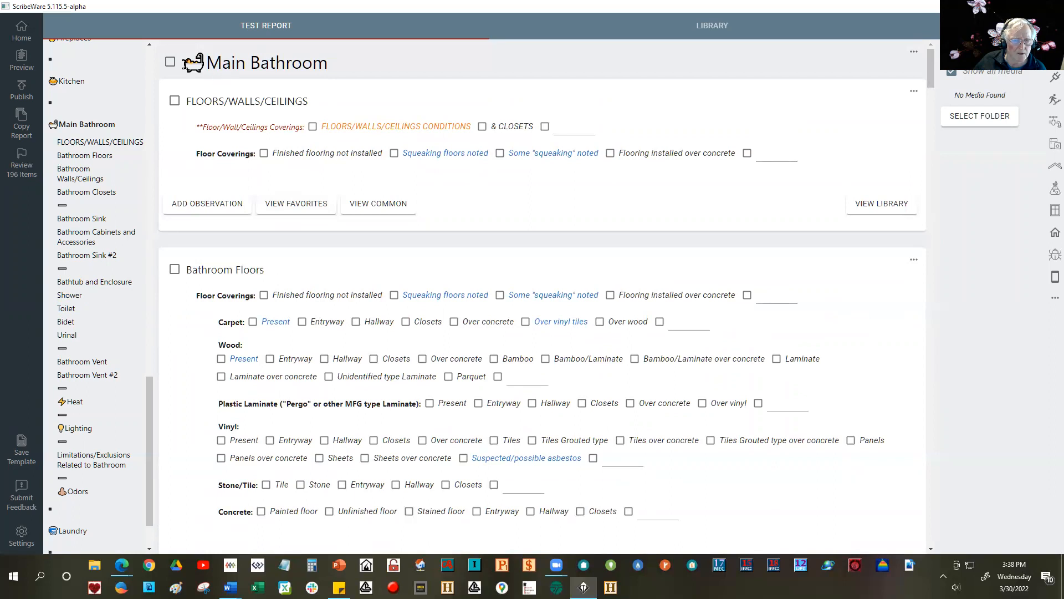
{"action": "left_click", "coordinate": [170, 62]}
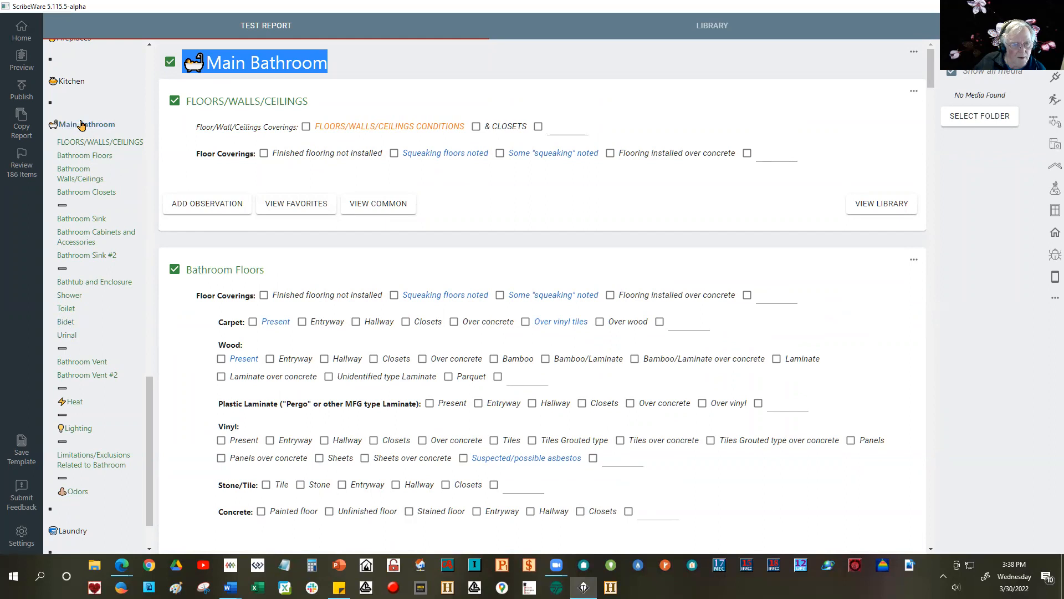
Step: Exclude the FLOORS/WALLS/CEILINGS item, then reselect and clear the whole Main Bathroom section
{"action": "left_click", "coordinate": [174, 102]}
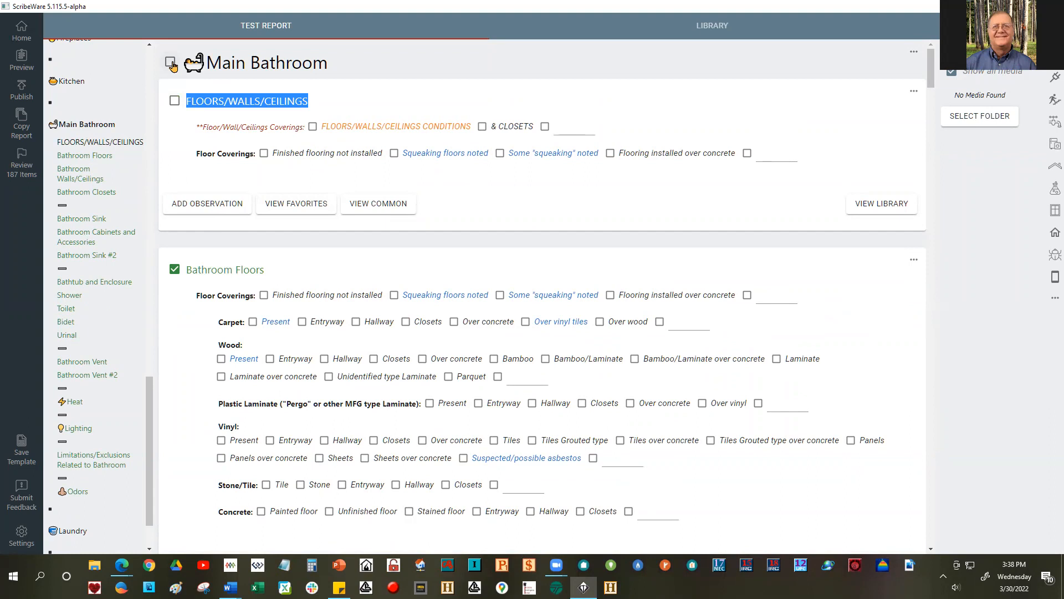
{"action": "left_click", "coordinate": [171, 62]}
{"action": "left_click", "coordinate": [170, 62]}
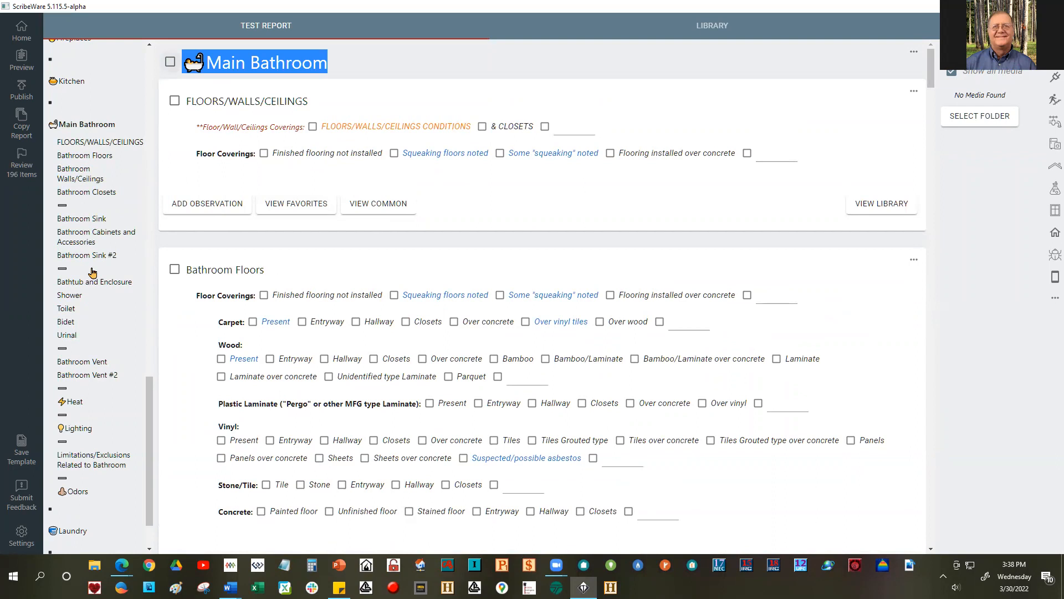
Step: Mark the Toilet and Bidet items as included and return to the start of the Main Bathroom section
{"action": "left_click", "coordinate": [65, 311]}
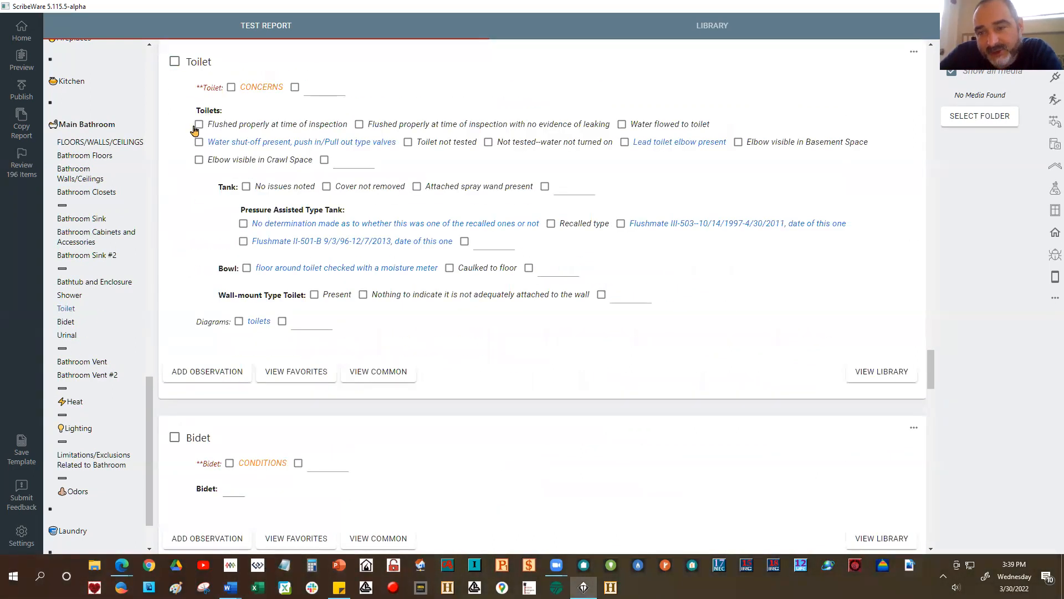
{"action": "left_click", "coordinate": [174, 62]}
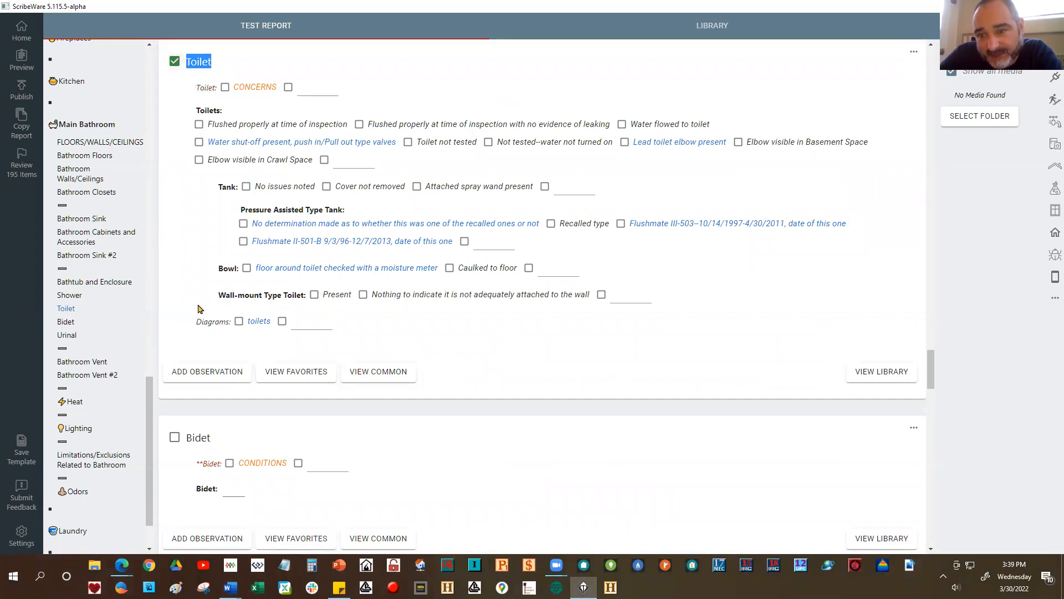
{"action": "left_click", "coordinate": [174, 437]}
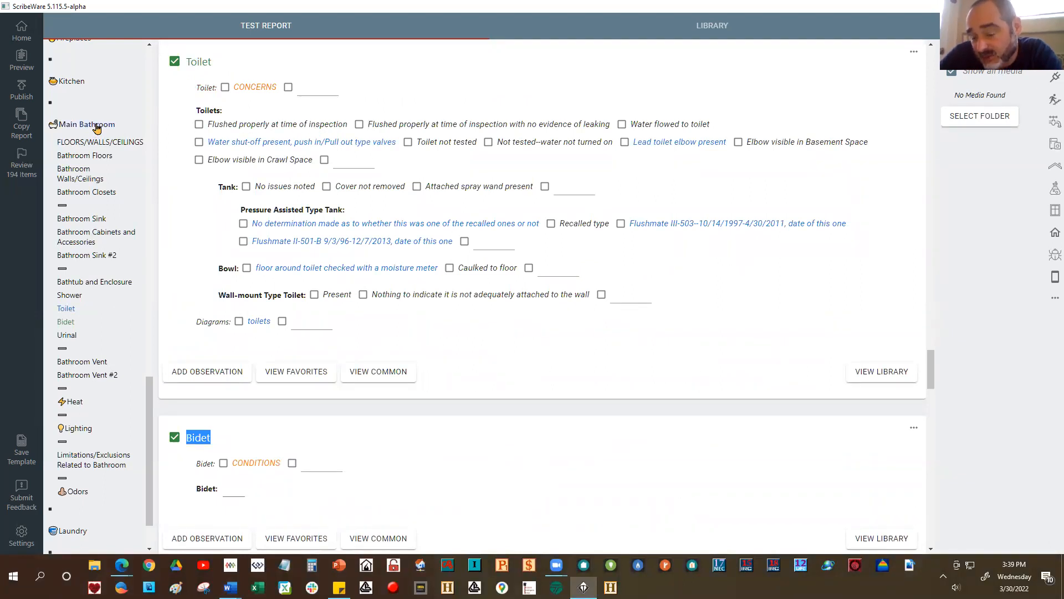
{"action": "left_click", "coordinate": [74, 143]}
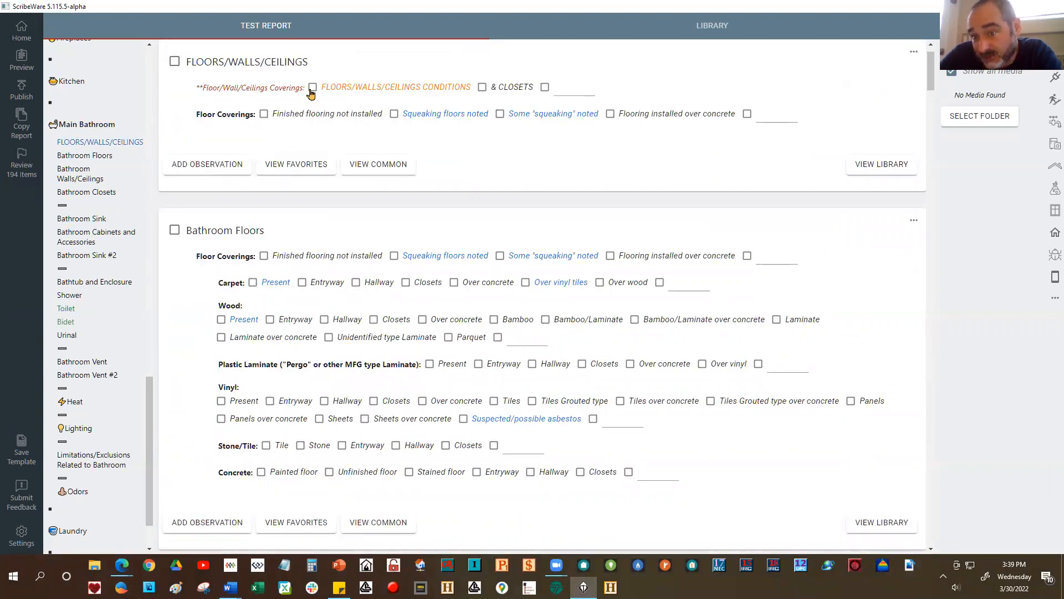
{"action": "scroll", "coordinate": [324, 92], "scroll_direction": "up", "scroll_amount": 1}
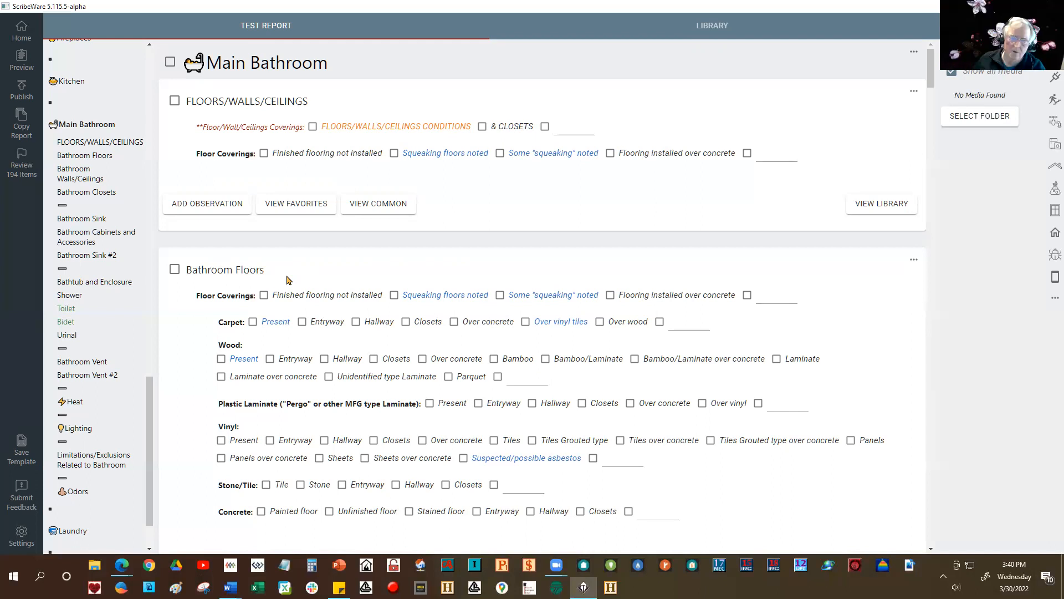
Step: Leave TEST REPORT and create a new report from the REALLYNEW RESIDENTIAL TEMPLATE
{"action": "left_click_drag", "start_coordinate": [151, 438], "coordinate": [150, 110]}
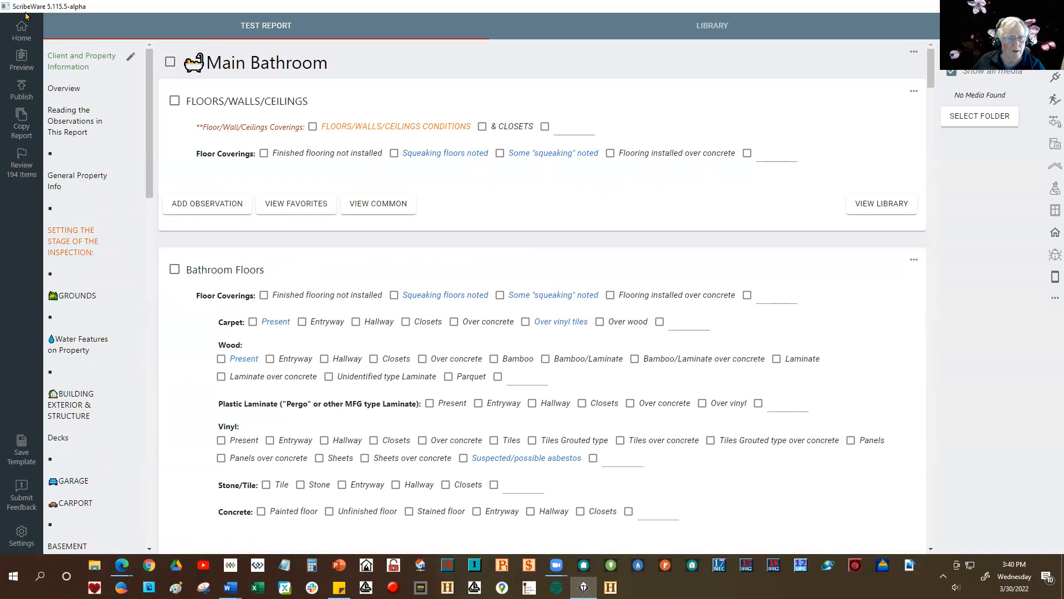
{"action": "left_click", "coordinate": [21, 31]}
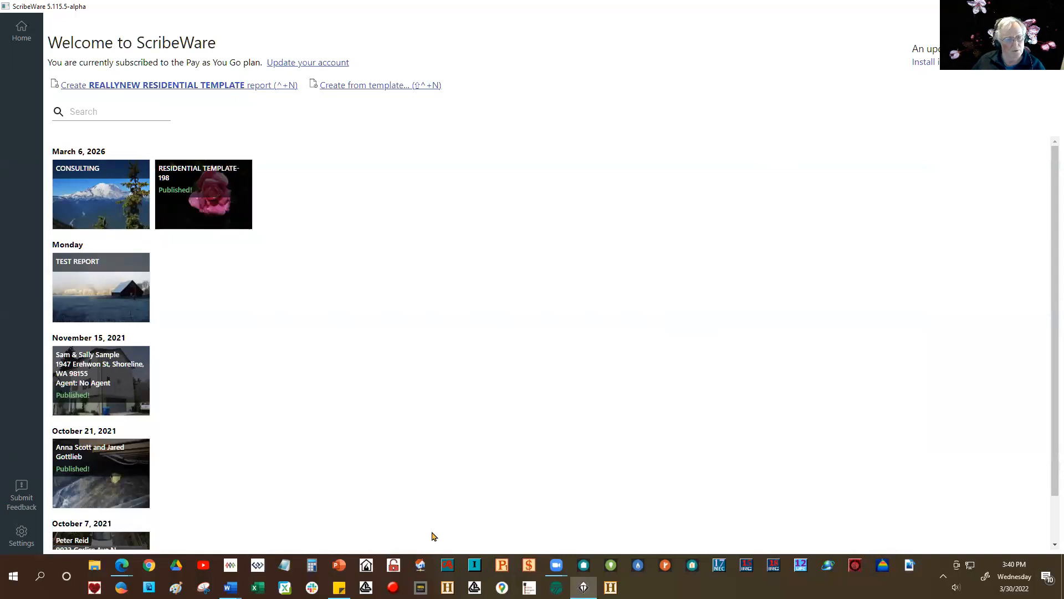
{"action": "left_click", "coordinate": [238, 190]}
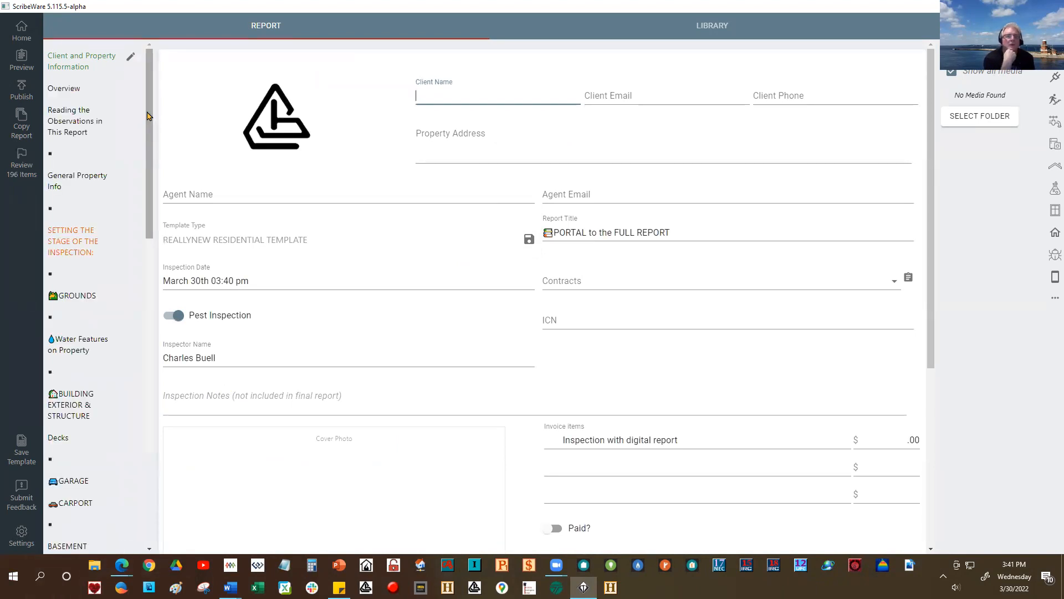
Step: Close and reopen the new report, then use the deck and cement board siding diagram as its cover photo
{"action": "left_click", "coordinate": [21, 32]}
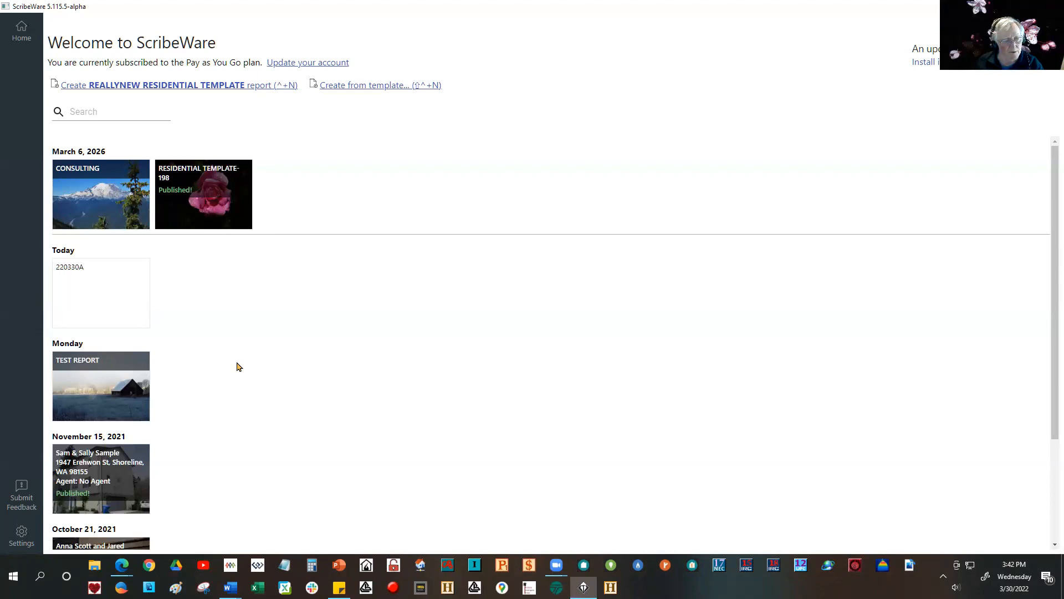
{"action": "left_click", "coordinate": [96, 299]}
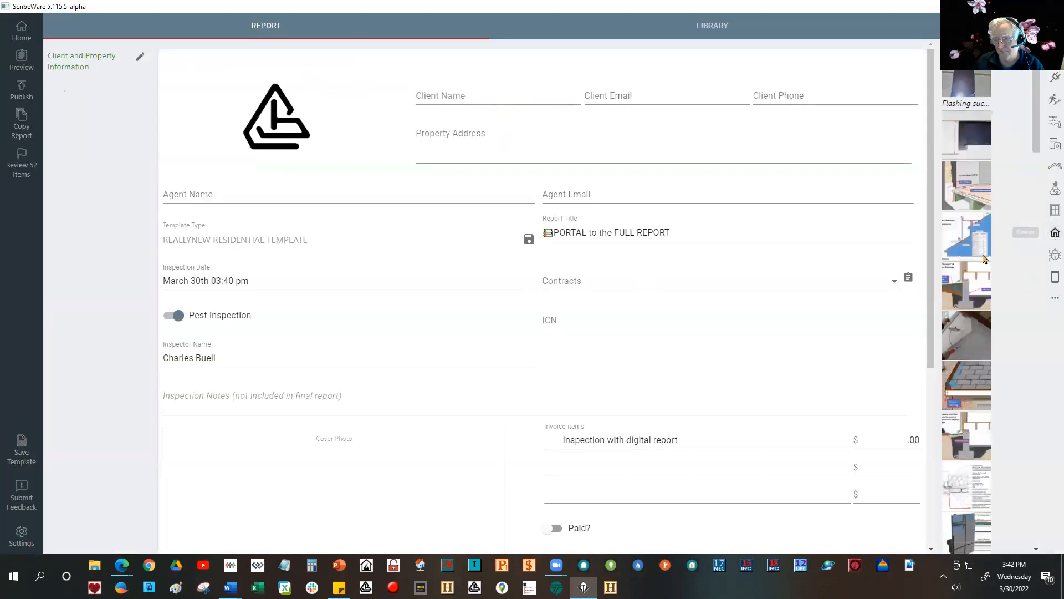
{"action": "left_click_drag", "start_coordinate": [966, 184], "coordinate": [320, 514]}
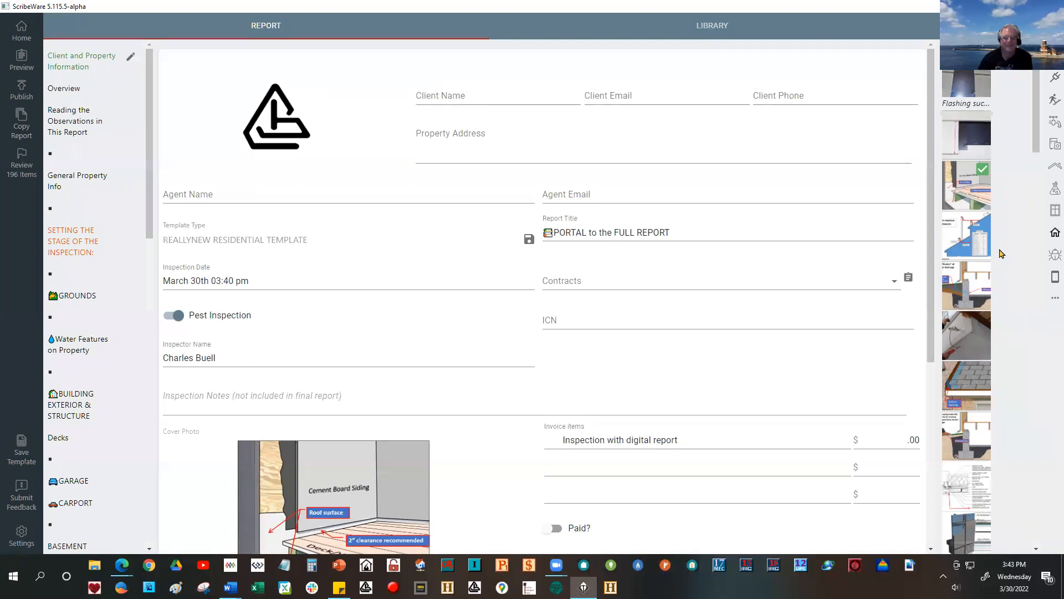
Step: Return to the report list and delete today's report with the deck diagram cover
{"action": "left_click", "coordinate": [16, 35]}
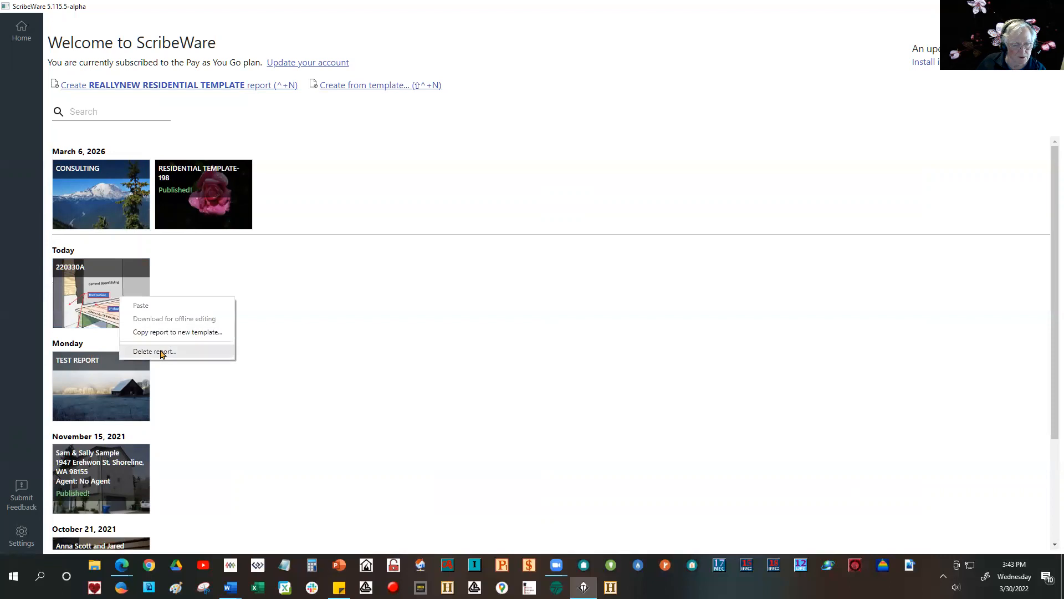
{"action": "left_click", "coordinate": [162, 354]}
{"action": "left_click", "coordinate": [583, 298]}
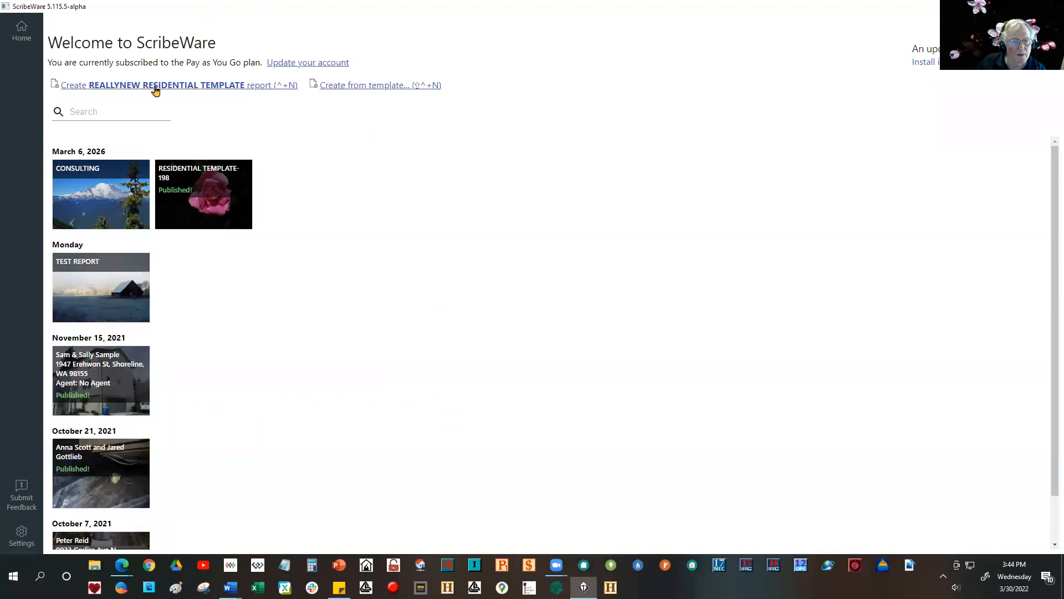
Step: Open RESIDENTIAL TEMPLATE-198 and look through its list of sections
{"action": "left_click", "coordinate": [212, 193]}
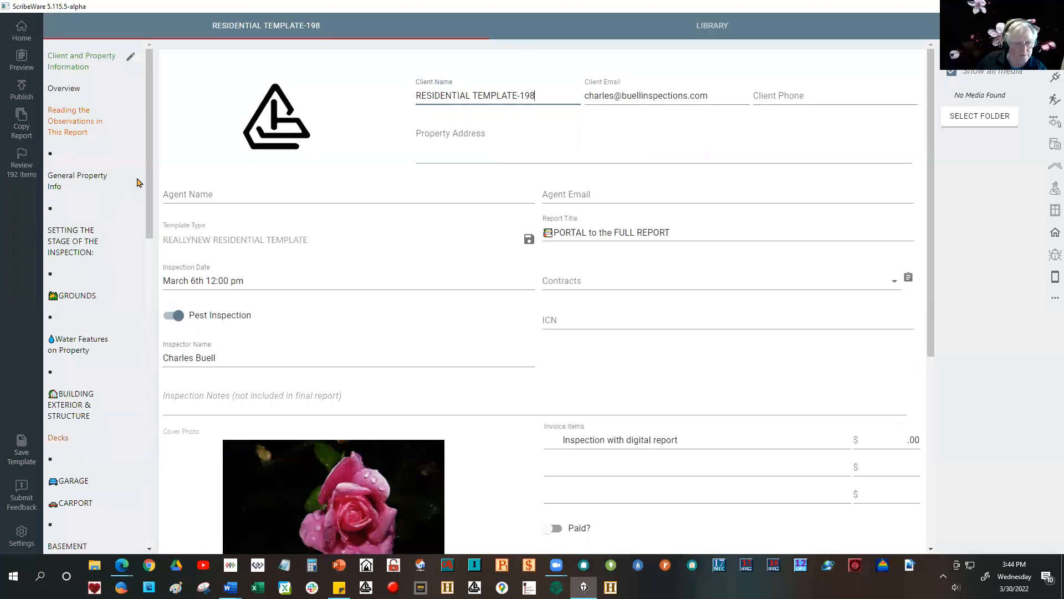
{"action": "left_click_drag", "start_coordinate": [149, 175], "coordinate": [150, 235]}
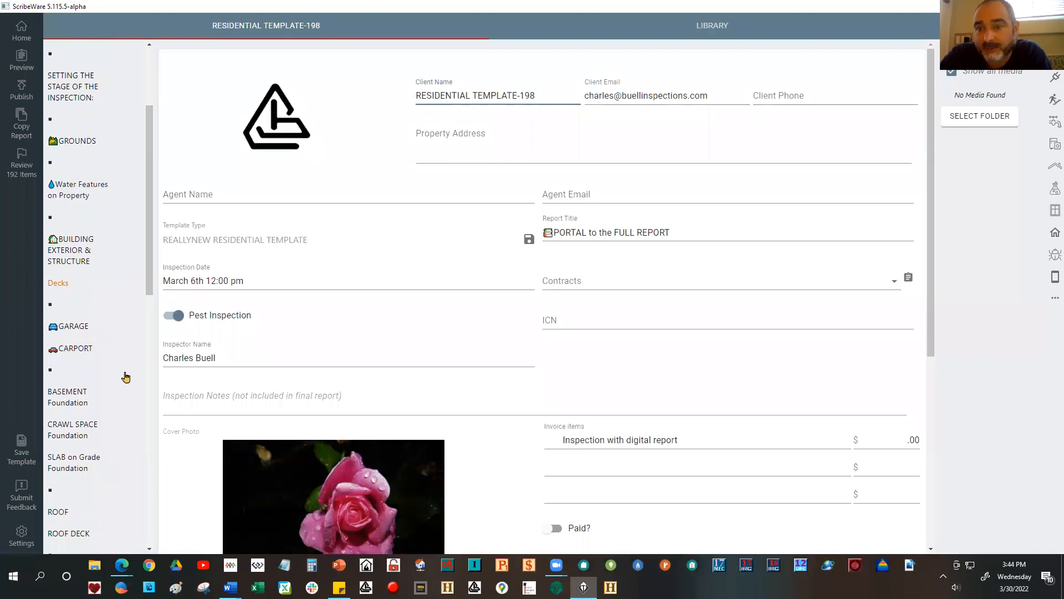
Step: Look over the chapters from General Property Info through WINDOWS and find Water Features on Property
{"action": "scroll", "coordinate": [152, 226], "scroll_direction": "down", "scroll_amount": 2}
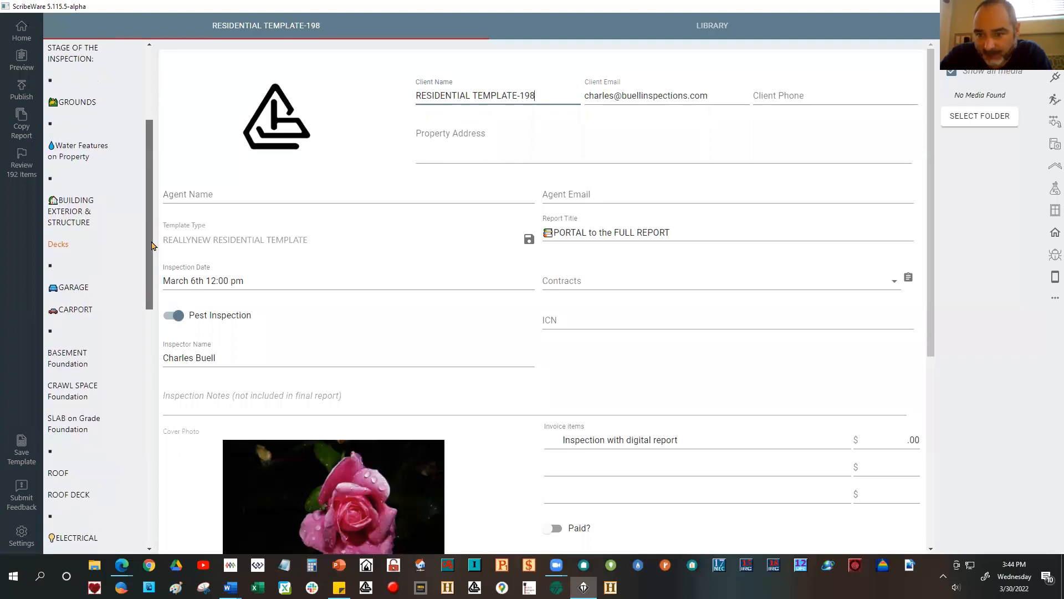
{"action": "scroll", "coordinate": [154, 216], "scroll_direction": "up", "scroll_amount": 4}
{"action": "scroll", "coordinate": [156, 178], "scroll_direction": "up", "scroll_amount": 1}
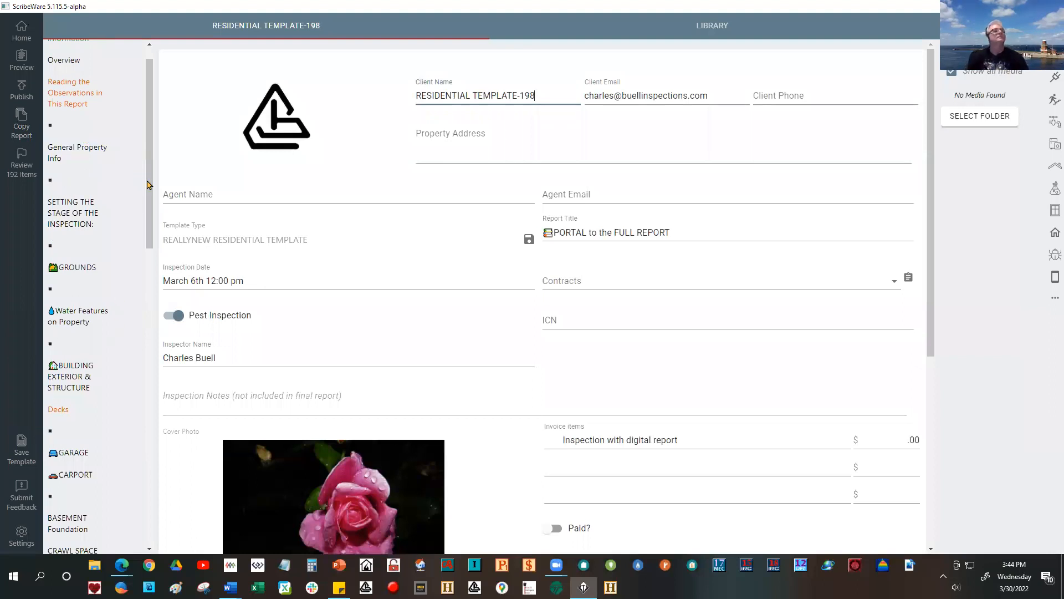
{"action": "scroll", "coordinate": [153, 209], "scroll_direction": "down", "scroll_amount": 1}
{"action": "scroll", "coordinate": [152, 209], "scroll_direction": "down", "scroll_amount": 2}
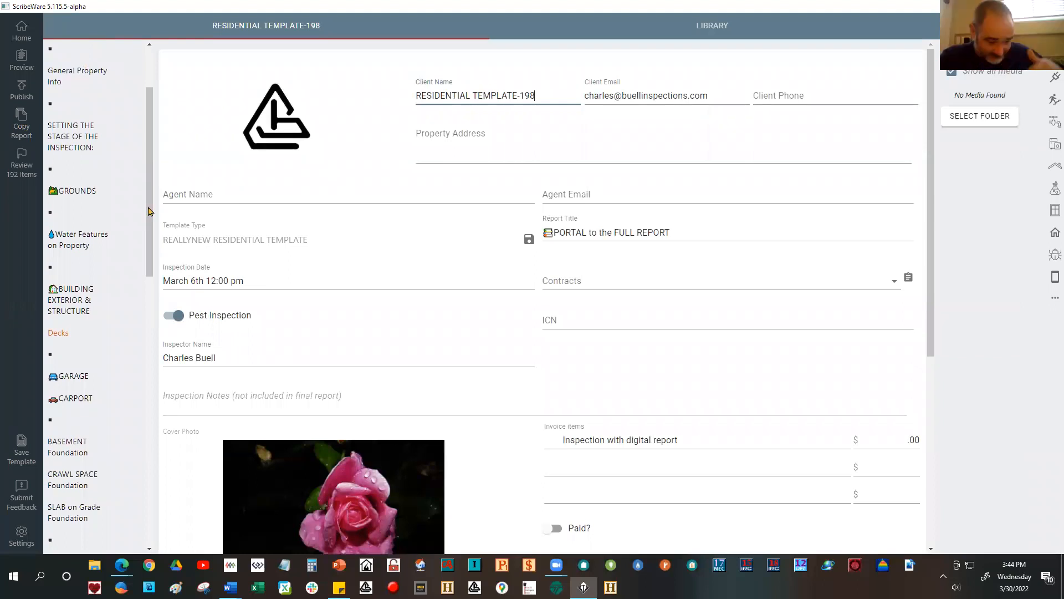
{"action": "scroll", "coordinate": [150, 229], "scroll_direction": "down", "scroll_amount": 2}
{"action": "scroll", "coordinate": [152, 245], "scroll_direction": "down", "scroll_amount": 1}
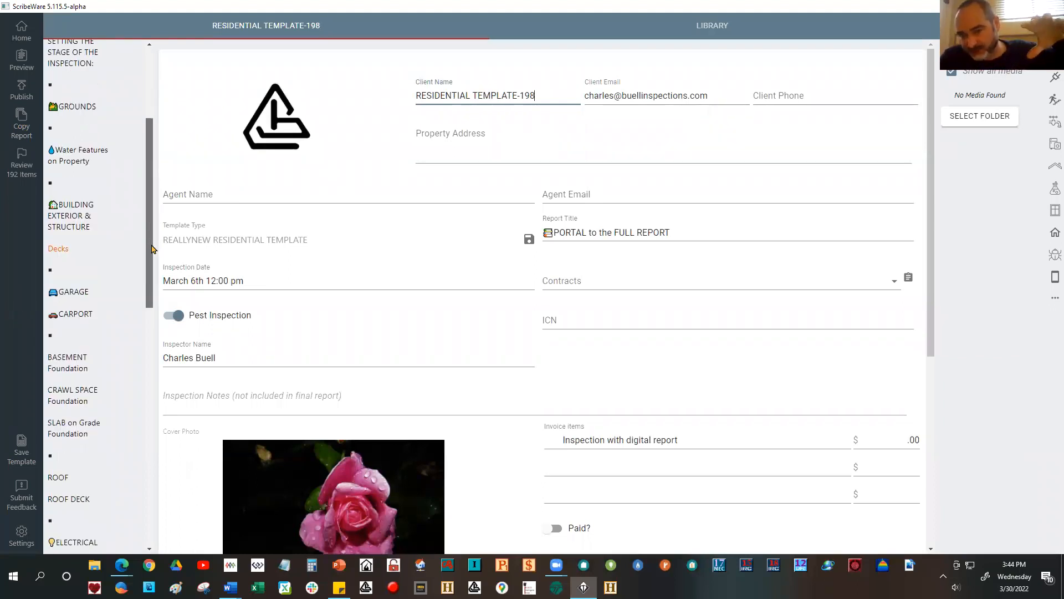
{"action": "scroll", "coordinate": [153, 248], "scroll_direction": "down", "scroll_amount": 1}
{"action": "scroll", "coordinate": [155, 241], "scroll_direction": "up", "scroll_amount": 1}
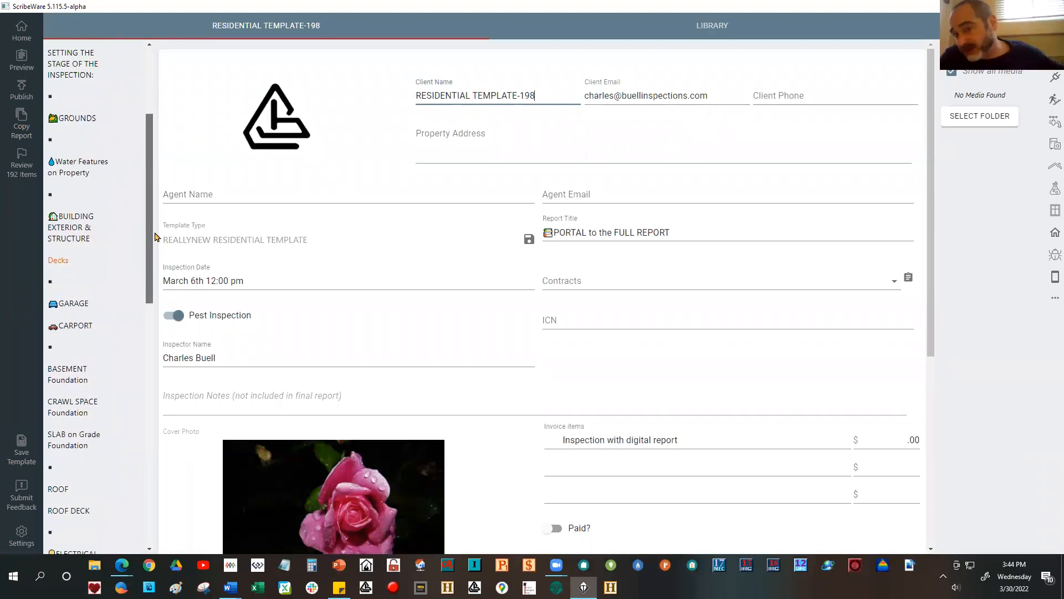
{"action": "scroll", "coordinate": [157, 244], "scroll_direction": "down", "scroll_amount": 1}
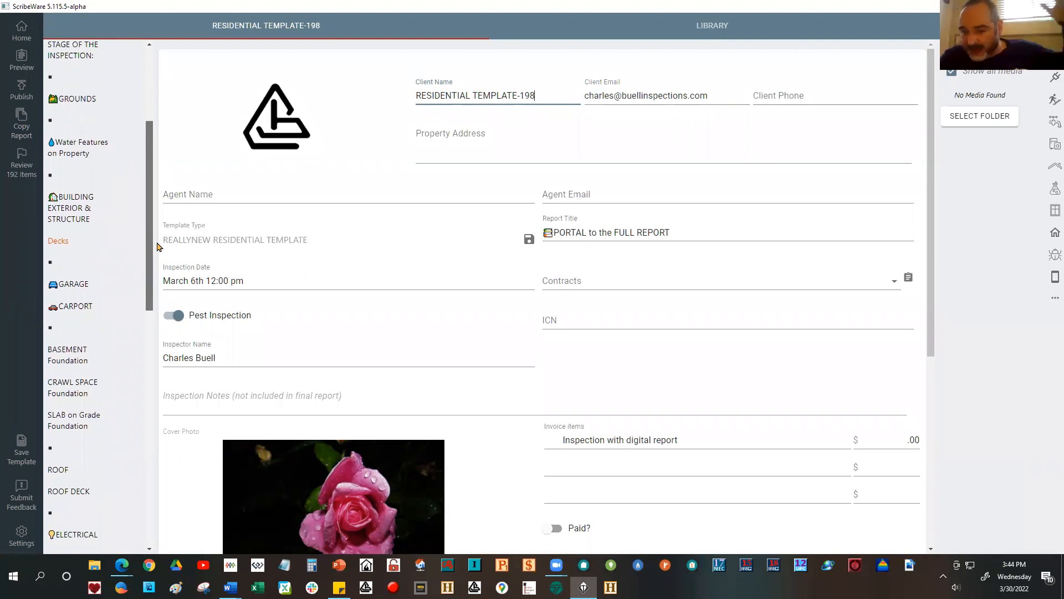
{"action": "scroll", "coordinate": [156, 246], "scroll_direction": "down", "scroll_amount": 1}
{"action": "scroll", "coordinate": [158, 250], "scroll_direction": "down", "scroll_amount": 1}
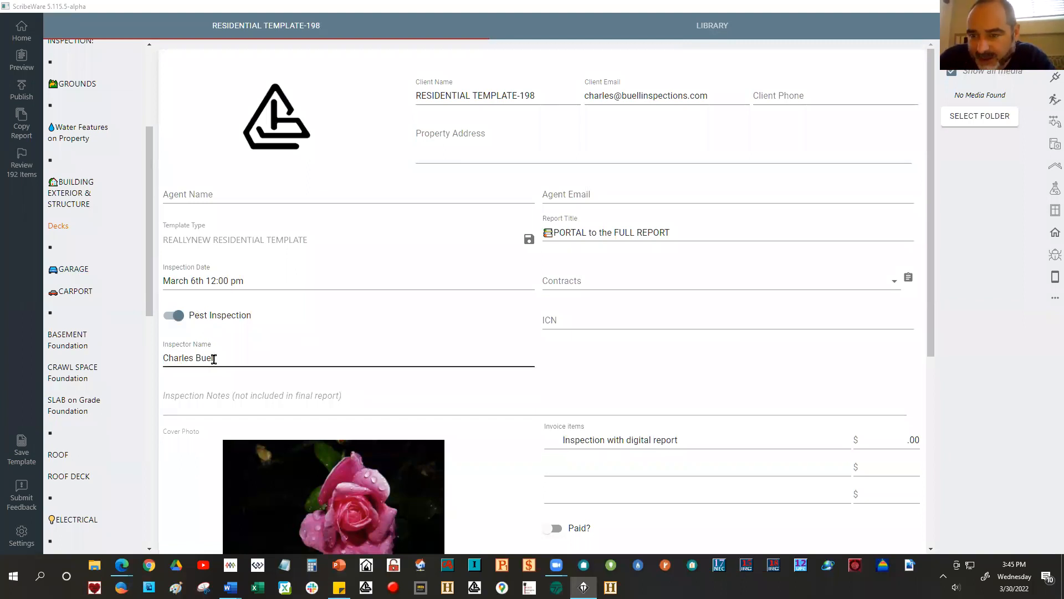
{"action": "left_click_drag", "start_coordinate": [148, 181], "coordinate": [150, 232]}
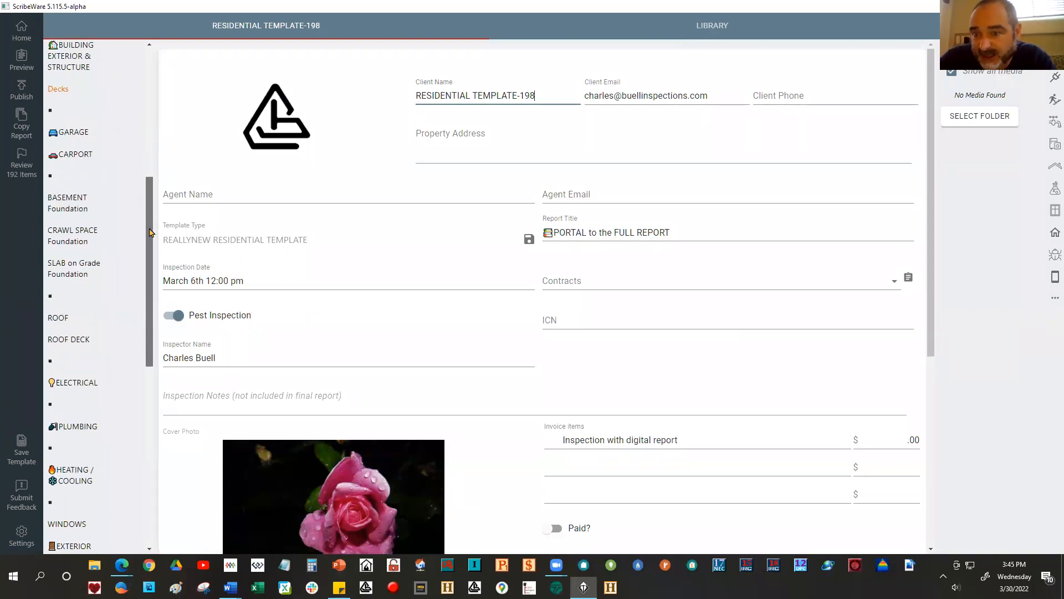
{"action": "left_click_drag", "start_coordinate": [150, 232], "coordinate": [146, 135]}
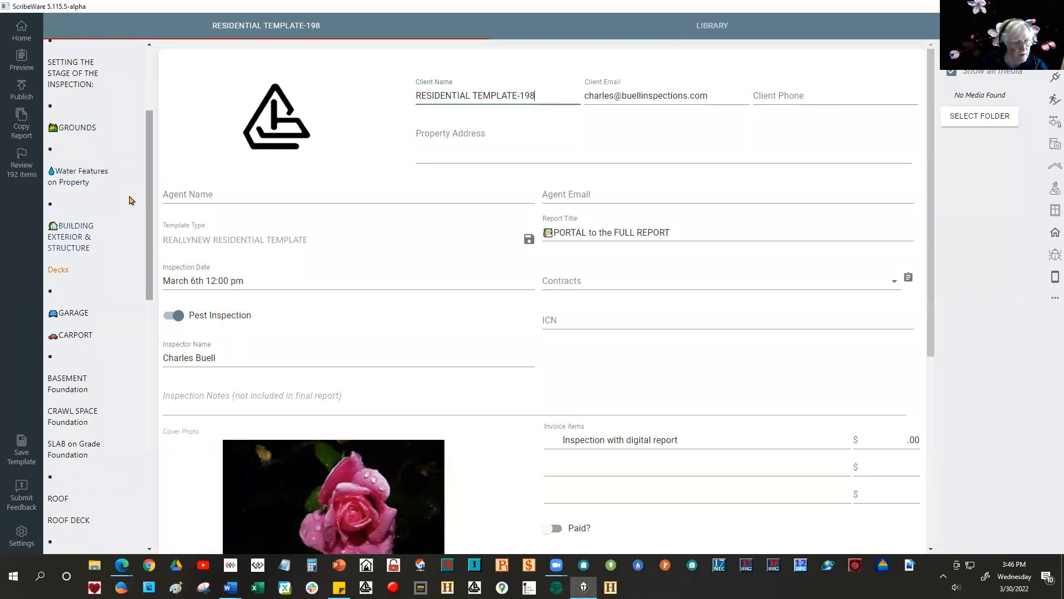
{"action": "scroll", "coordinate": [145, 200], "scroll_direction": "down", "scroll_amount": 1}
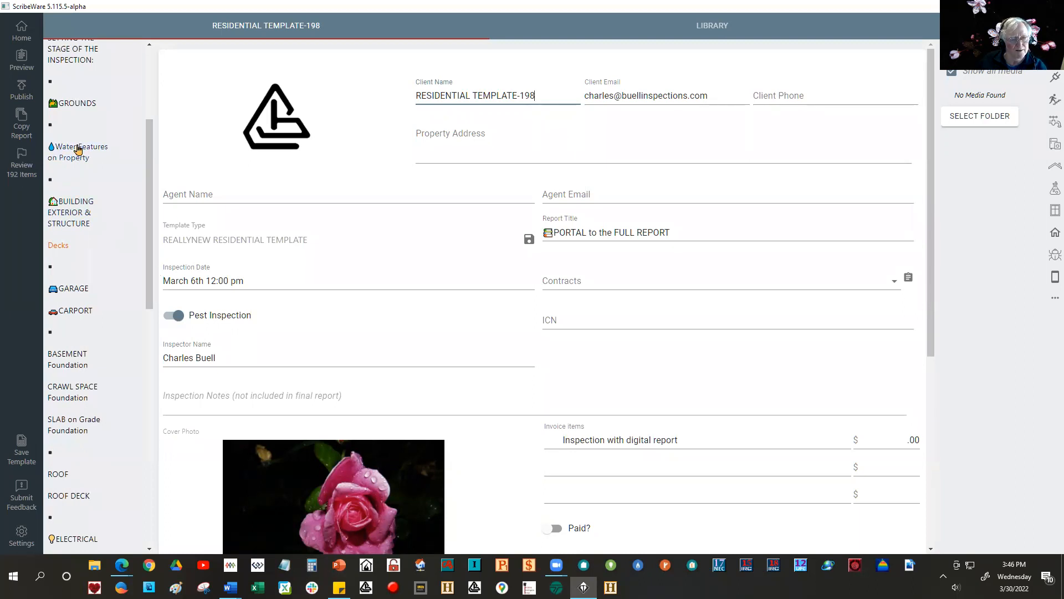
{"action": "mouse_move", "coordinate": [148, 173]}
{"action": "left_mouse_down"}
{"action": "mouse_move", "coordinate": [149, 190]}
{"action": "mouse_move", "coordinate": [148, 172]}
{"action": "left_mouse_up"}
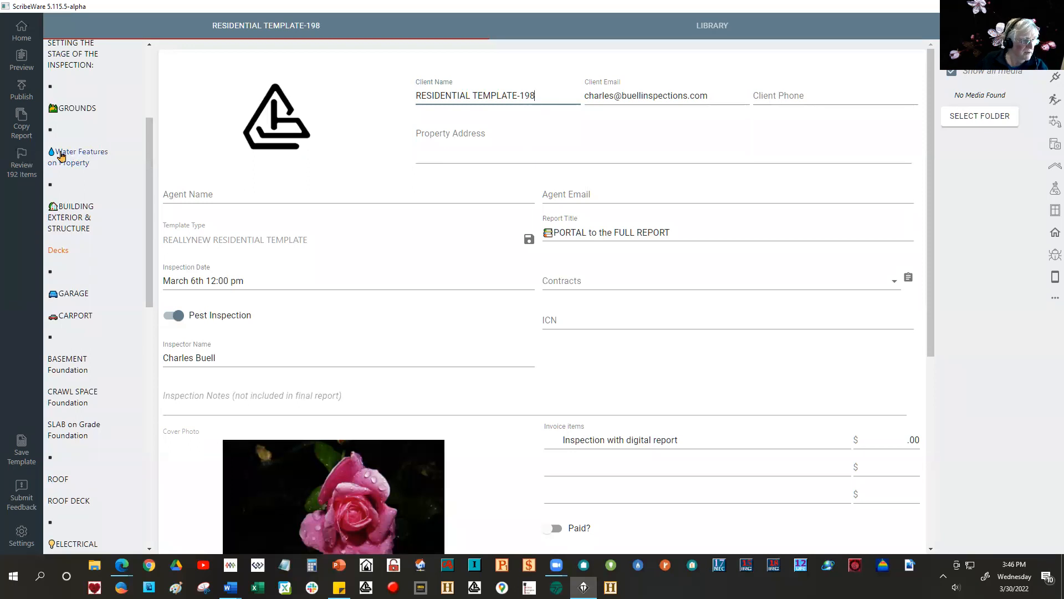
Step: Open the Water Features on Property chapter and delete the whole chapter from the report
{"action": "left_click", "coordinate": [87, 157]}
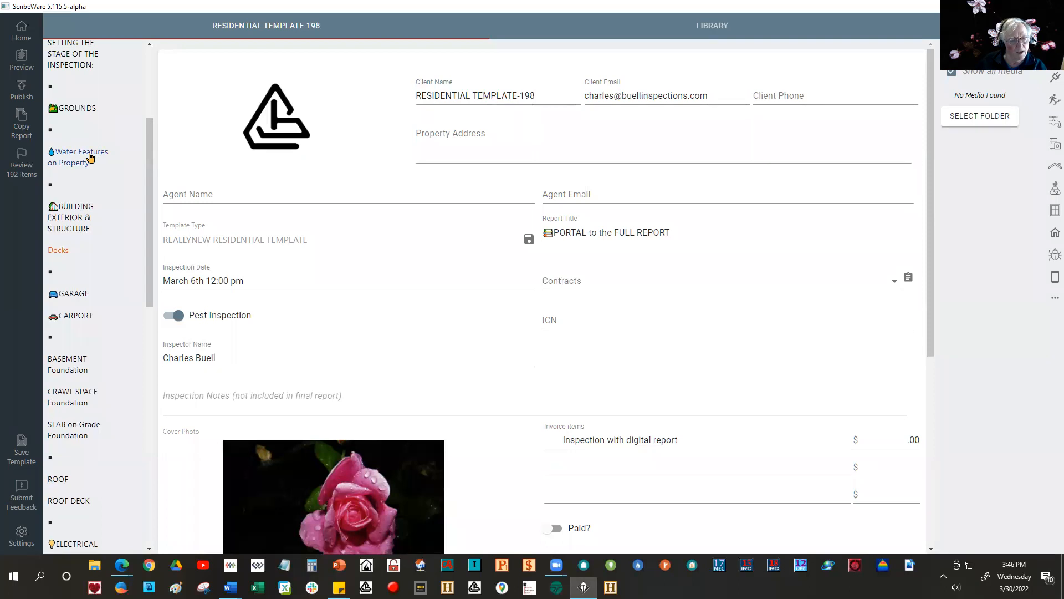
{"action": "left_click_drag", "start_coordinate": [148, 226], "coordinate": [148, 180]}
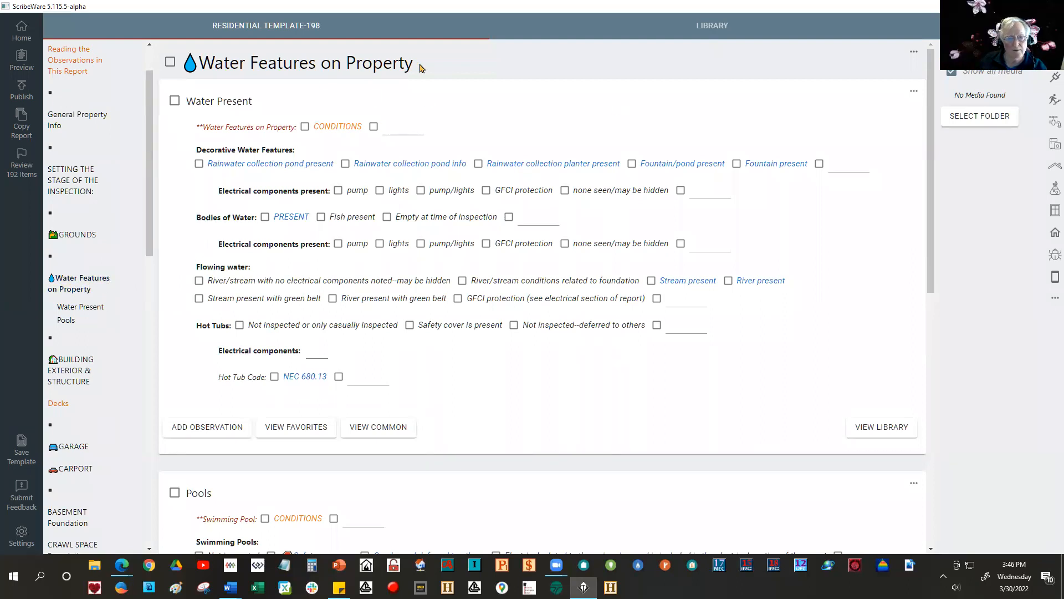
{"action": "left_click", "coordinate": [912, 54]}
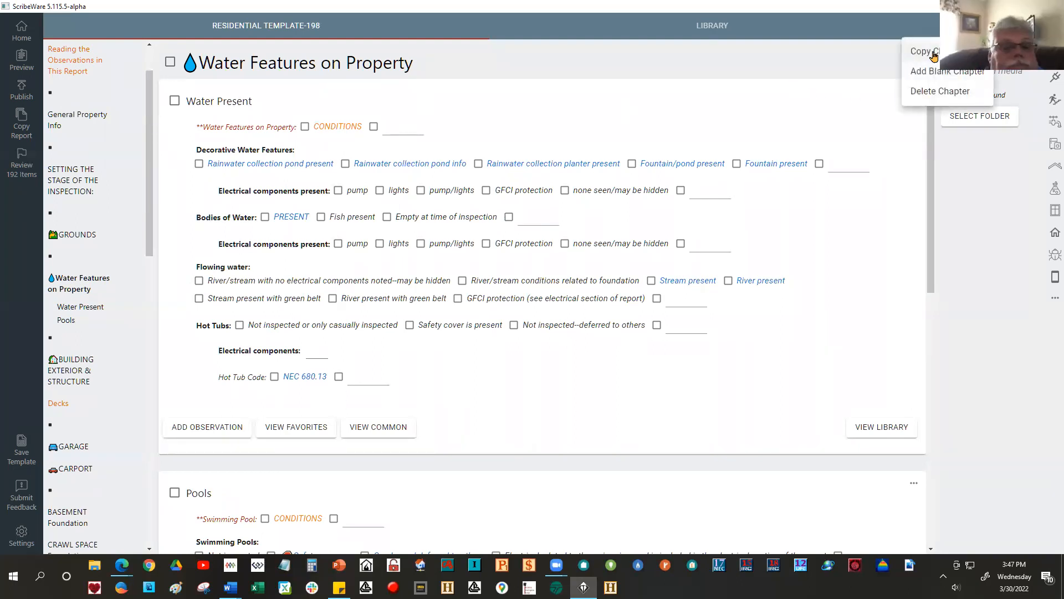
{"action": "left_click", "coordinate": [938, 93]}
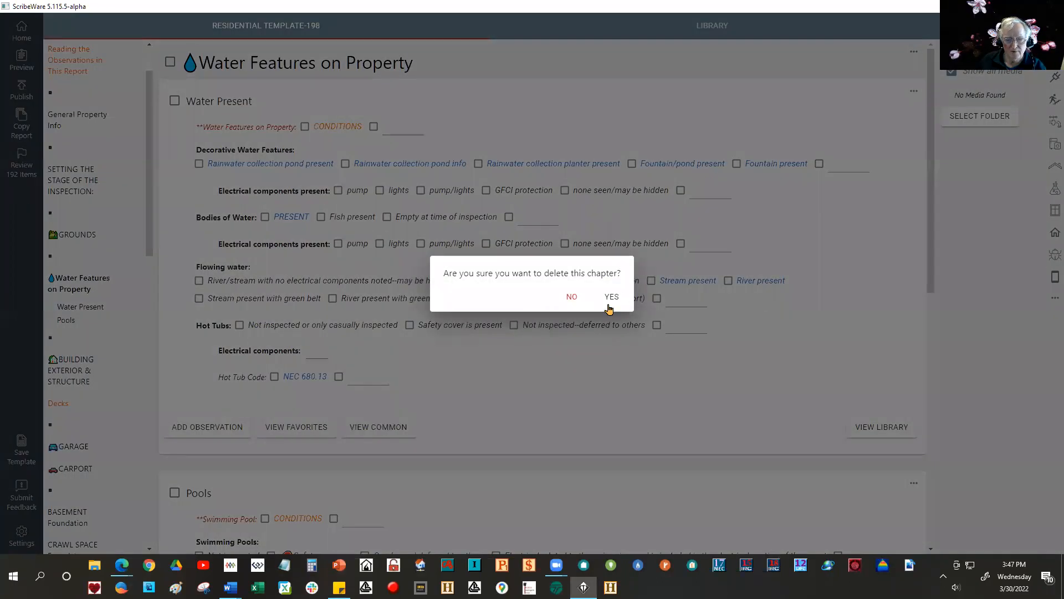
{"action": "left_click", "coordinate": [611, 300]}
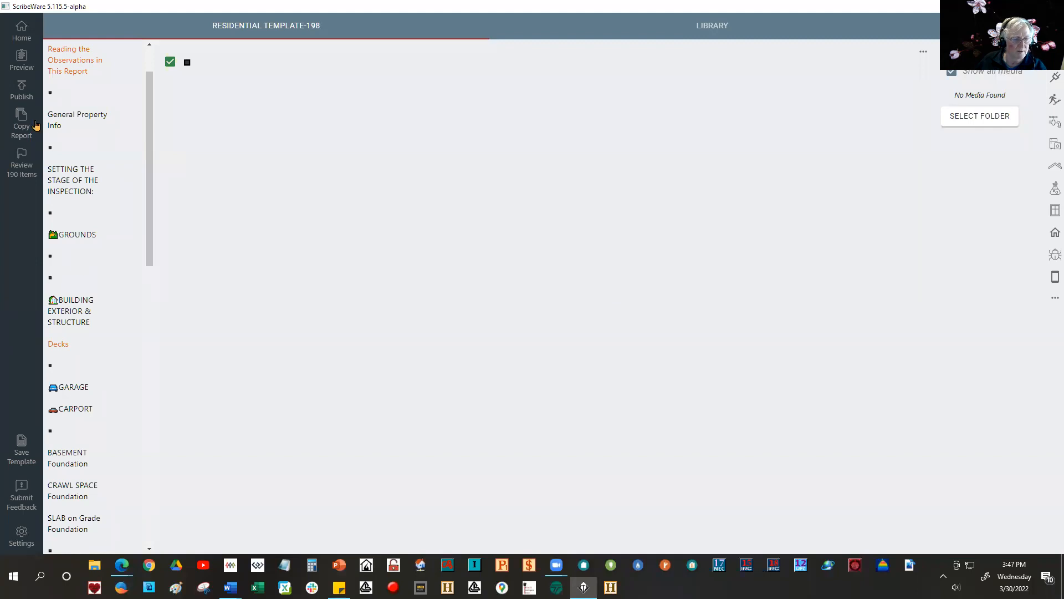
Step: Restore the deleted Water Features on Property chapter in the chapter list's edit mode, then leave that mode
{"action": "scroll", "coordinate": [147, 105], "scroll_direction": "up", "scroll_amount": 2}
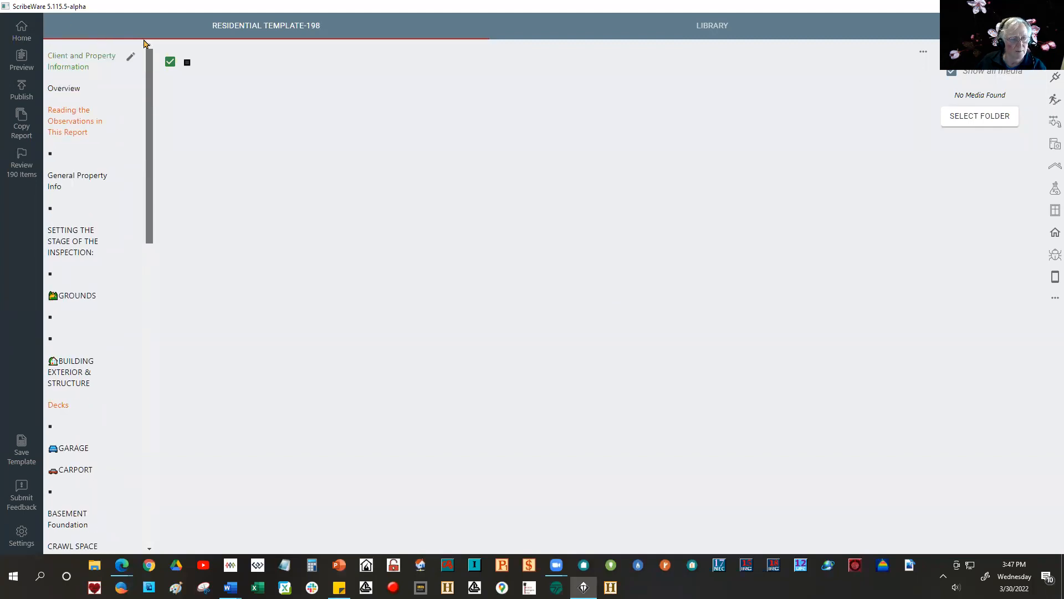
{"action": "left_click", "coordinate": [130, 58]}
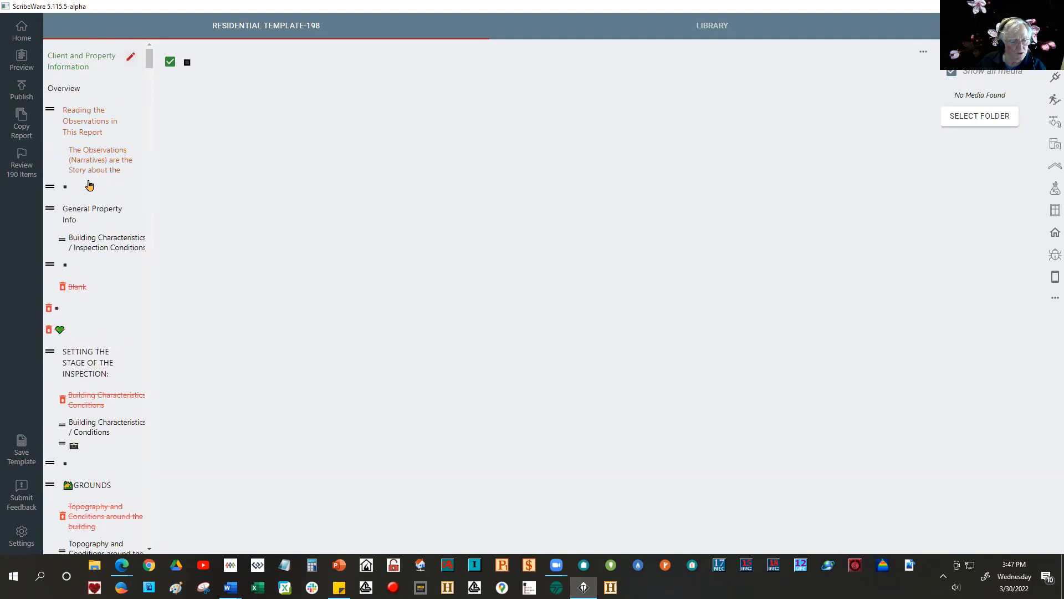
{"action": "scroll", "coordinate": [72, 347], "scroll_direction": "down", "scroll_amount": 6}
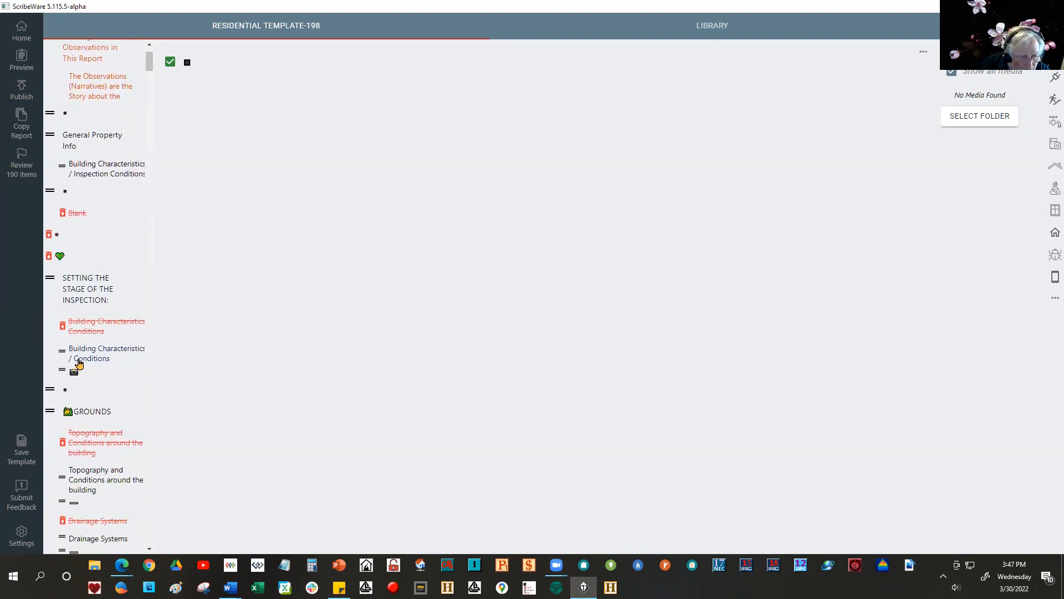
{"action": "scroll", "coordinate": [79, 366], "scroll_direction": "down", "scroll_amount": 5}
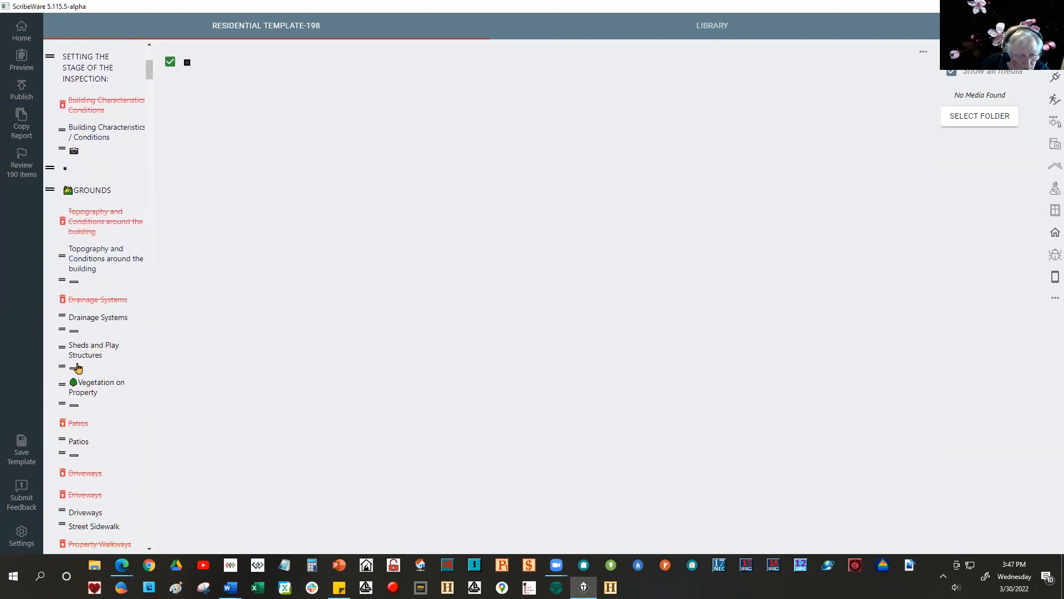
{"action": "scroll", "coordinate": [78, 368], "scroll_direction": "down", "scroll_amount": 5}
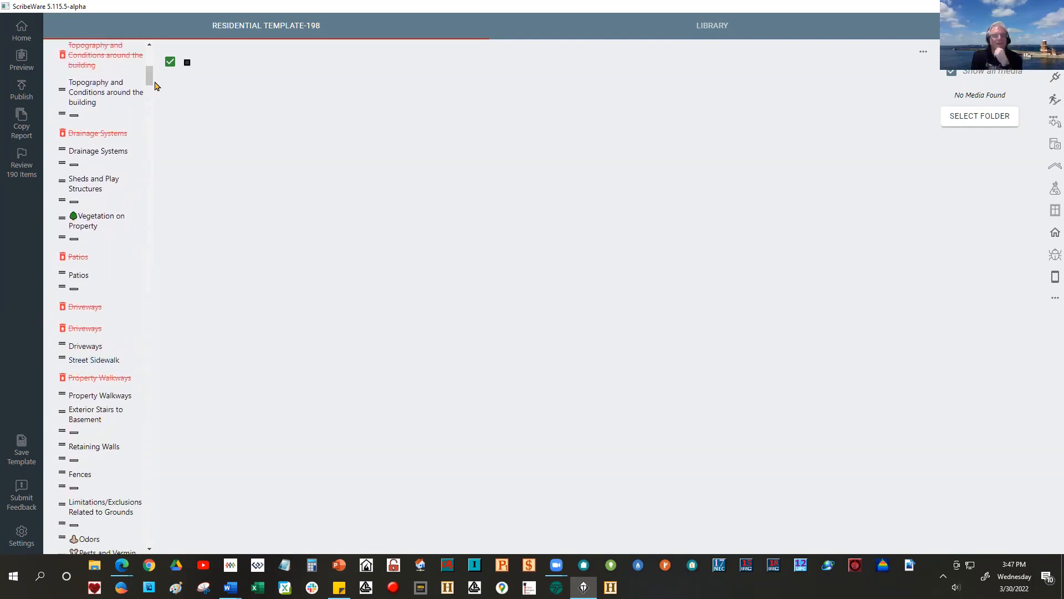
{"action": "left_click_drag", "start_coordinate": [149, 75], "coordinate": [157, 92]}
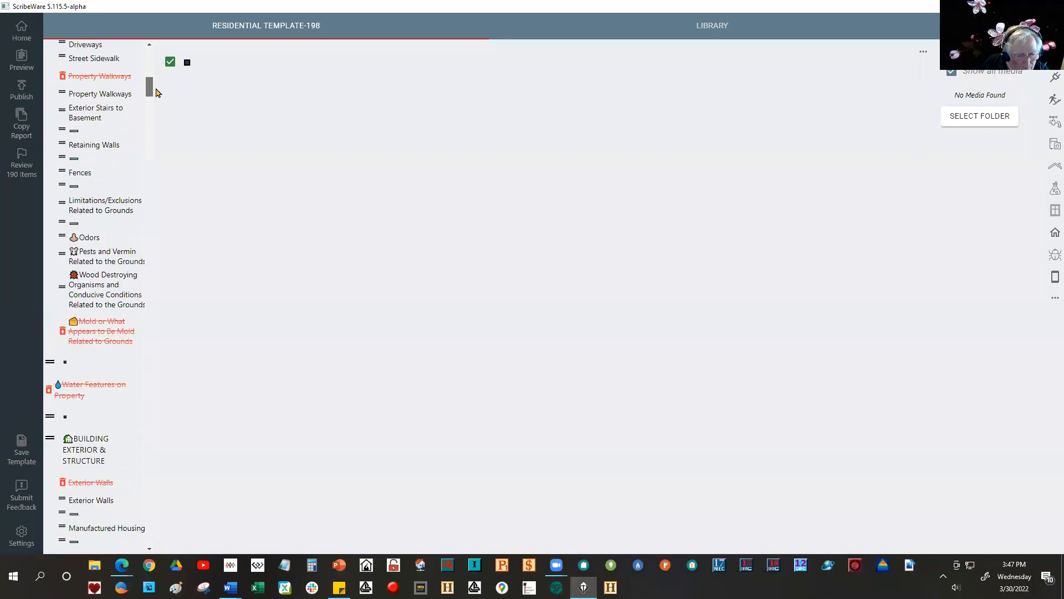
{"action": "left_click", "coordinate": [79, 388]}
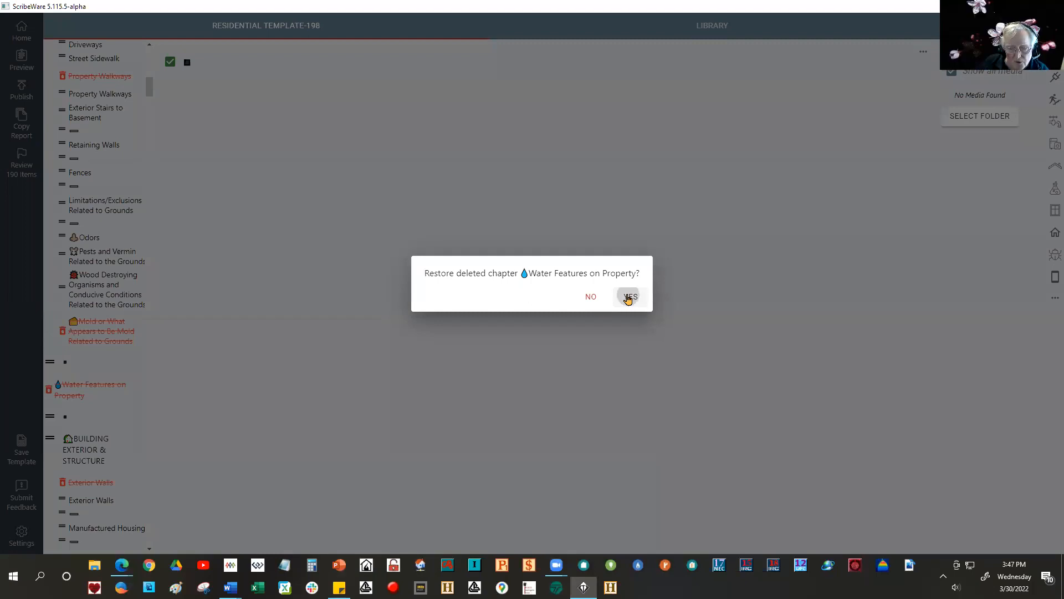
{"action": "left_click", "coordinate": [629, 297]}
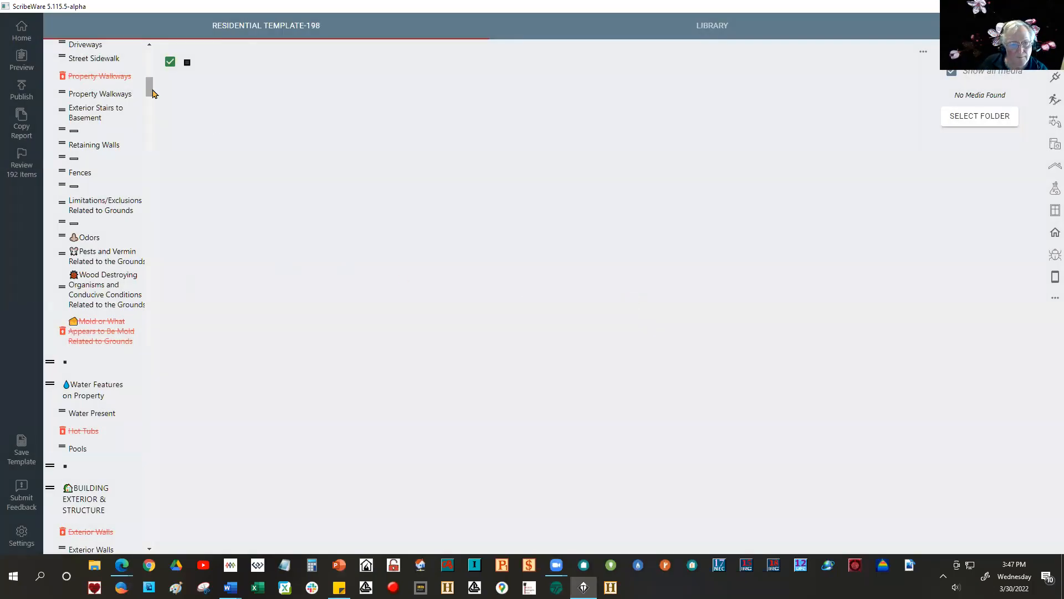
{"action": "left_click_drag", "start_coordinate": [149, 86], "coordinate": [148, 58]}
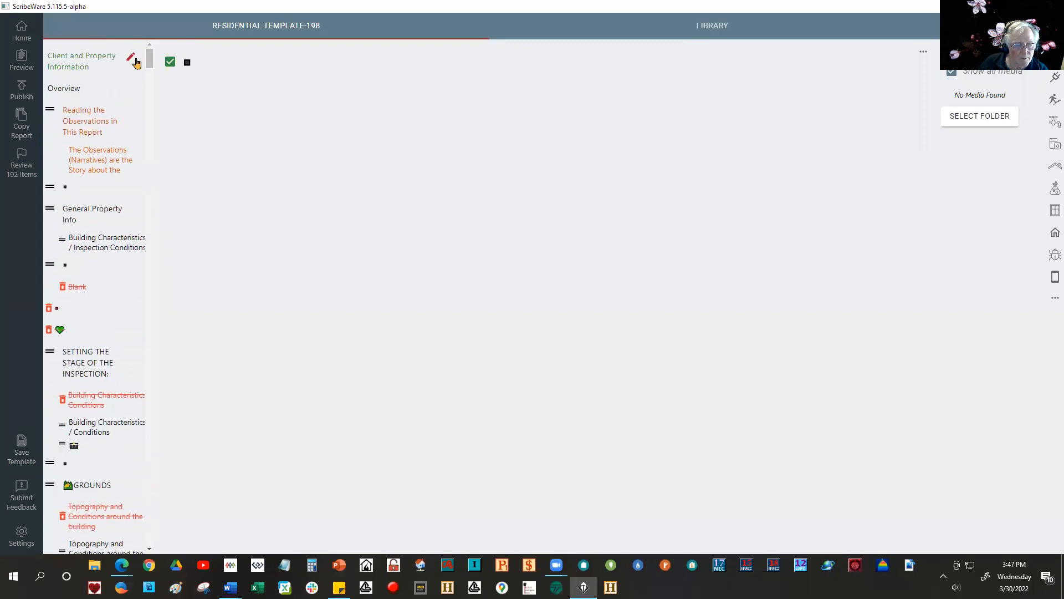
{"action": "left_click", "coordinate": [132, 57]}
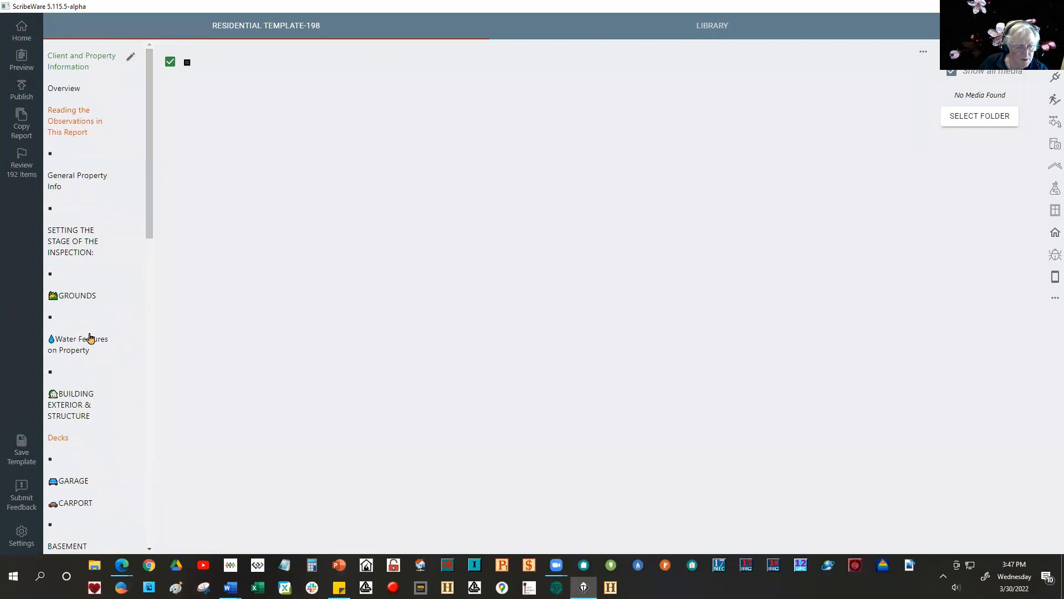
Step: Reopen the restored Water Features on Property chapter, delete it again and check the chapter list
{"action": "left_click", "coordinate": [69, 350]}
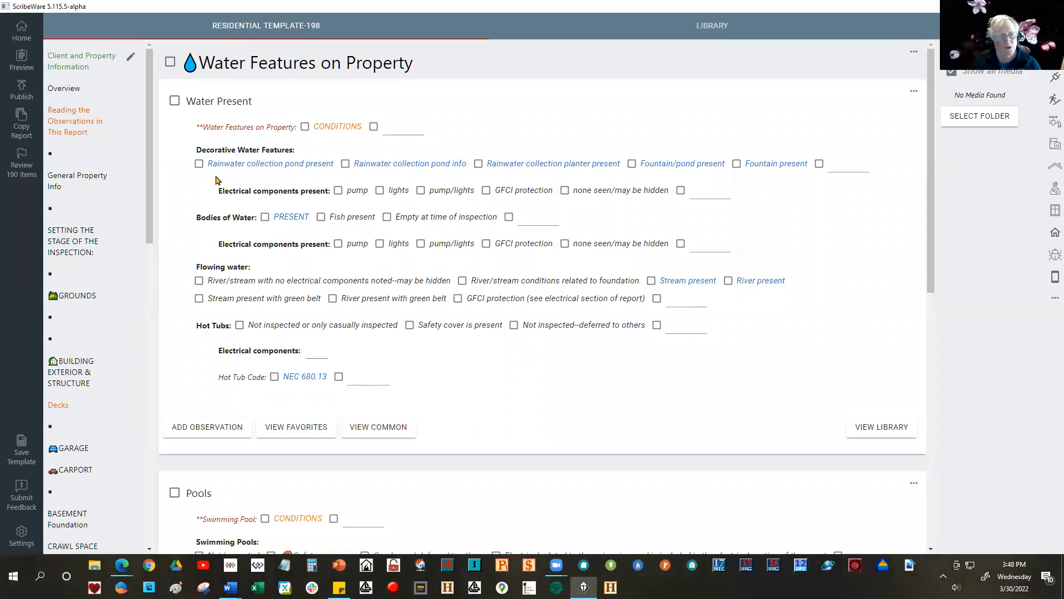
{"action": "left_click_drag", "start_coordinate": [148, 101], "coordinate": [150, 68]}
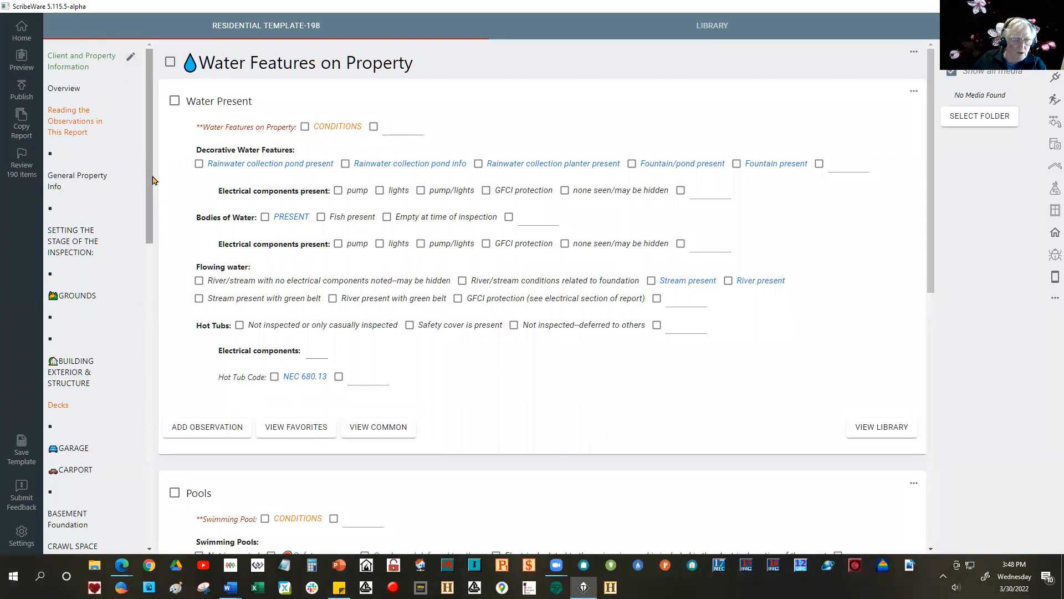
{"action": "left_click_drag", "start_coordinate": [152, 174], "coordinate": [148, 198]}
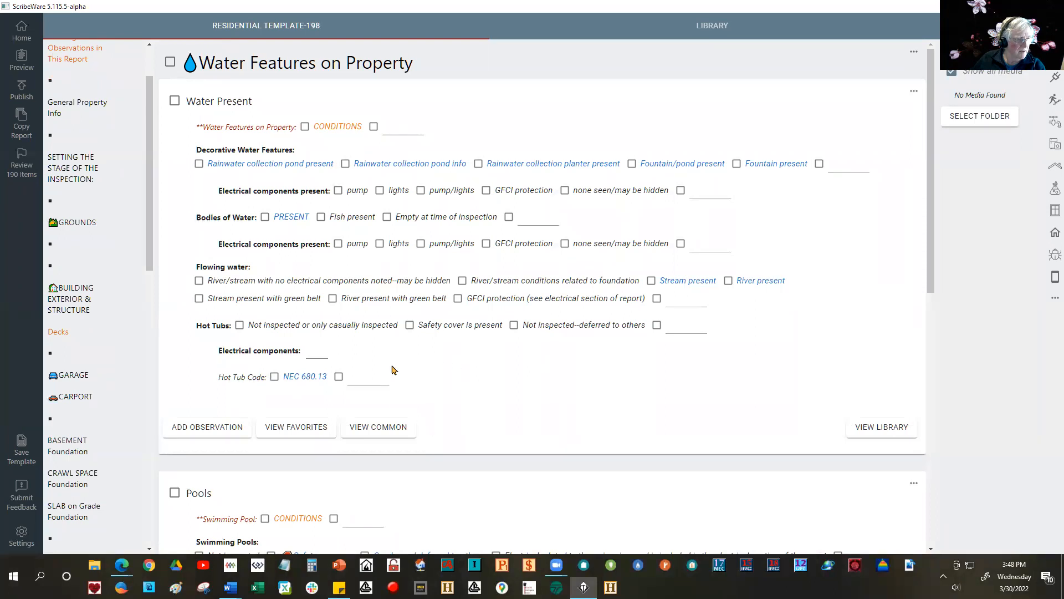
{"action": "left_click_drag", "start_coordinate": [148, 179], "coordinate": [149, 151]}
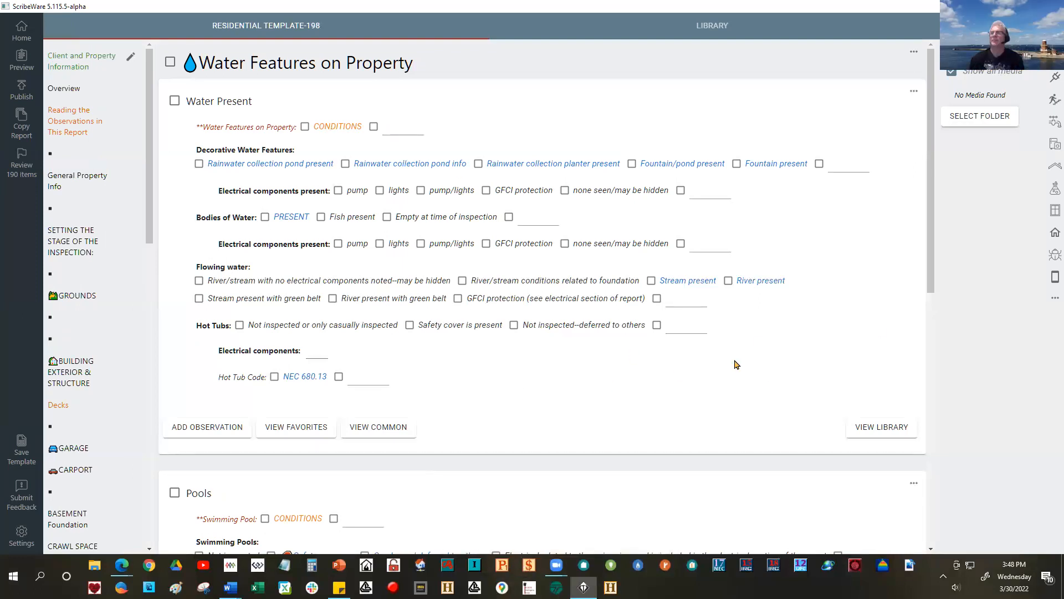
Step: Open the EXTERIOR DOORS chapter and look through the Front Entryway Door inspection items
{"action": "scroll", "coordinate": [141, 182], "scroll_direction": "down", "scroll_amount": 3}
{"action": "scroll", "coordinate": [143, 235], "scroll_direction": "down", "scroll_amount": 1}
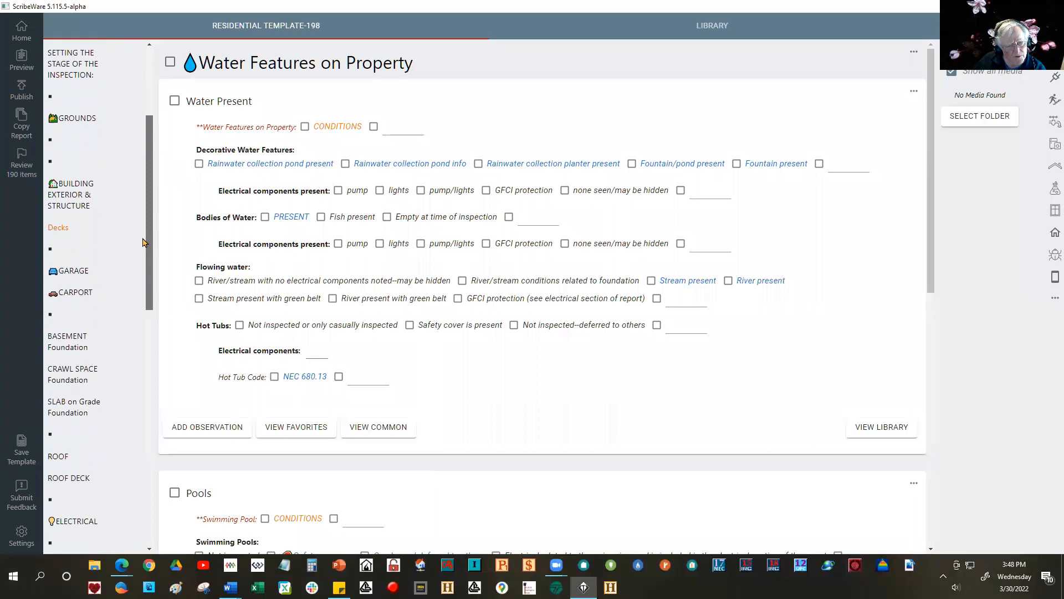
{"action": "left_click_drag", "start_coordinate": [142, 239], "coordinate": [138, 385]}
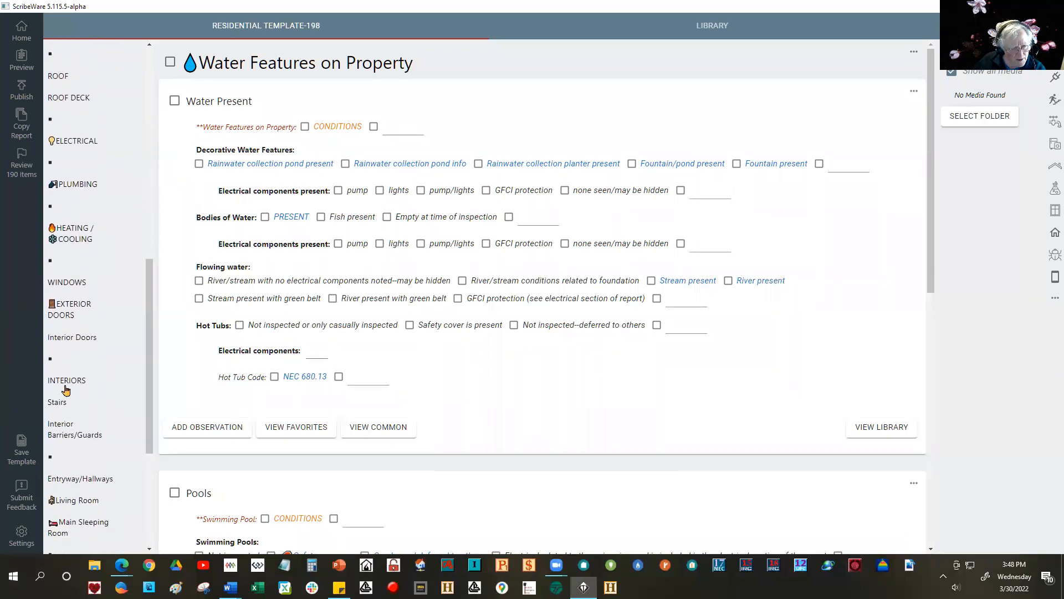
{"action": "left_click", "coordinate": [69, 305]}
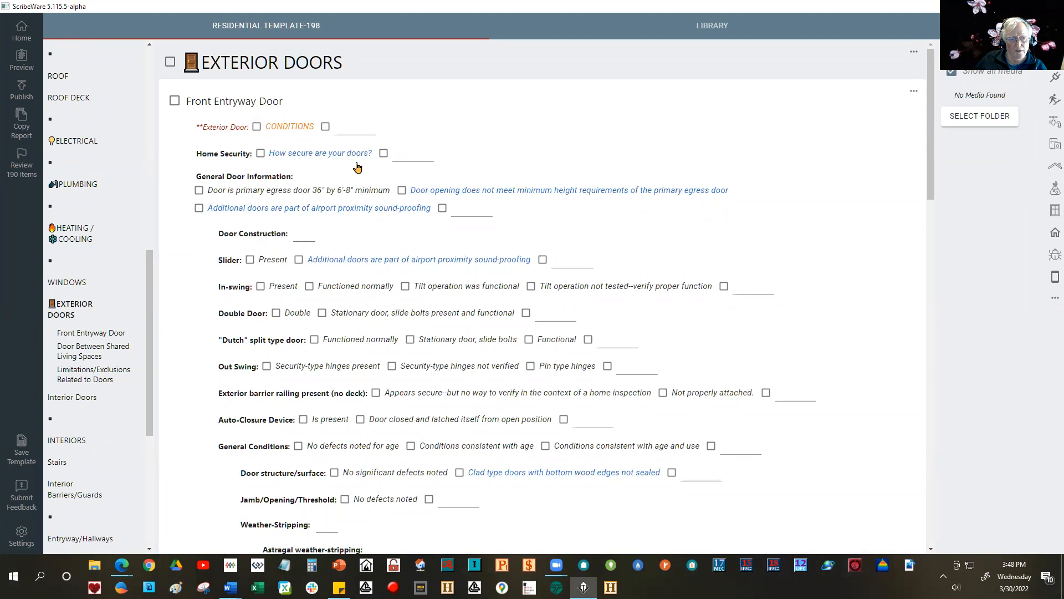
{"action": "scroll", "coordinate": [288, 188], "scroll_direction": "down", "scroll_amount": 2}
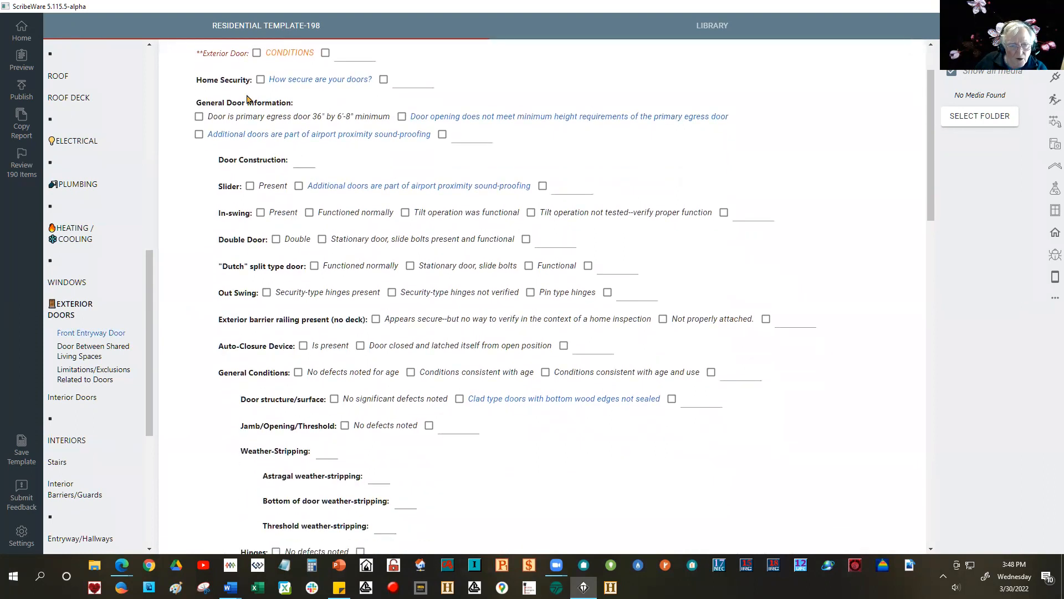
{"action": "scroll", "coordinate": [252, 263], "scroll_direction": "down", "scroll_amount": 1}
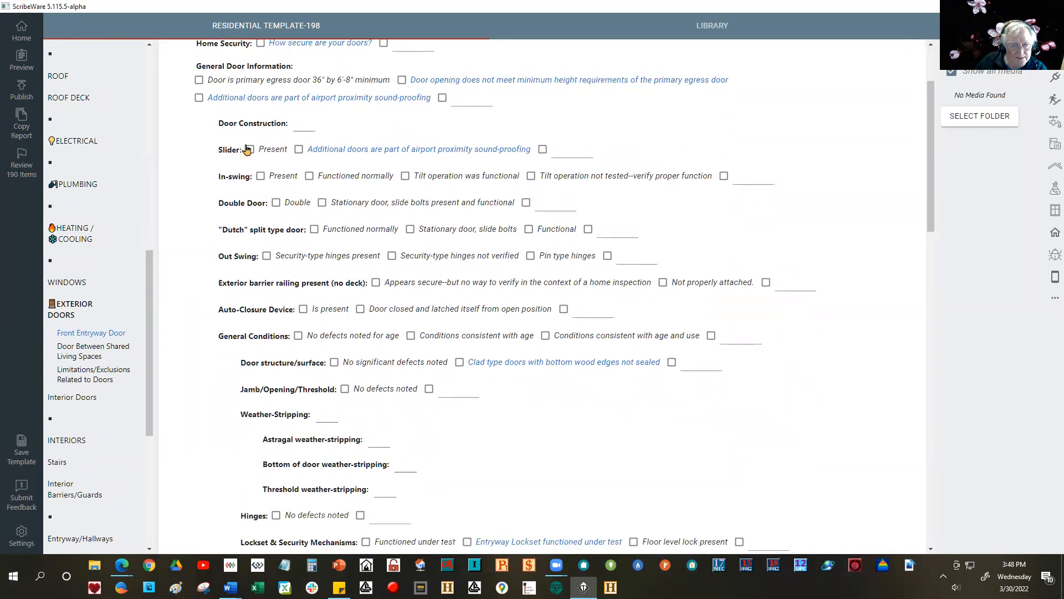
Step: Review the Door Construction material options and the remaining inspection items of the Front Entryway Door section
{"action": "left_click", "coordinate": [305, 125]}
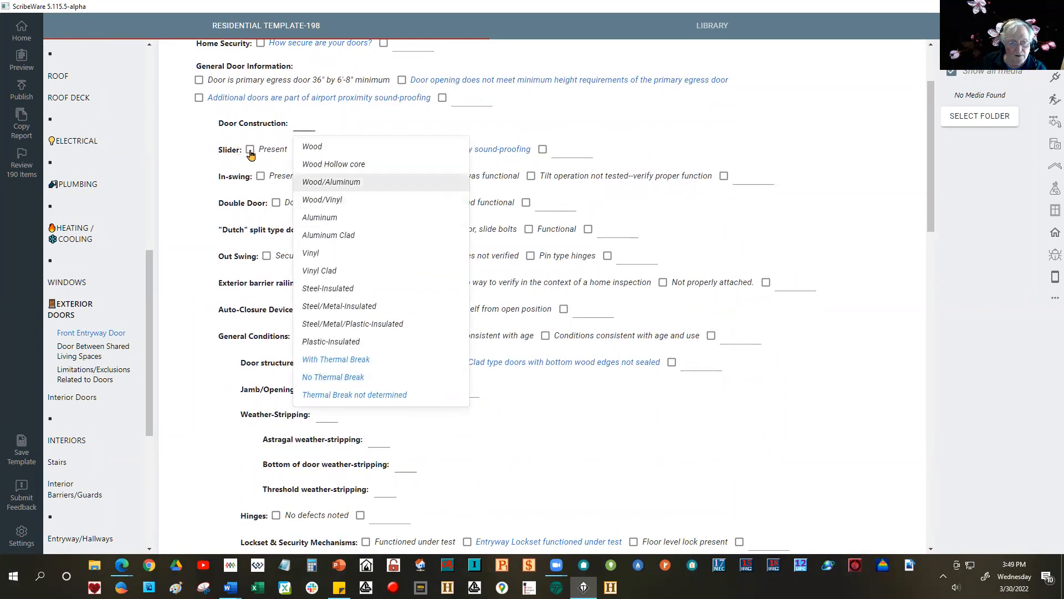
{"action": "left_click", "coordinate": [198, 153]}
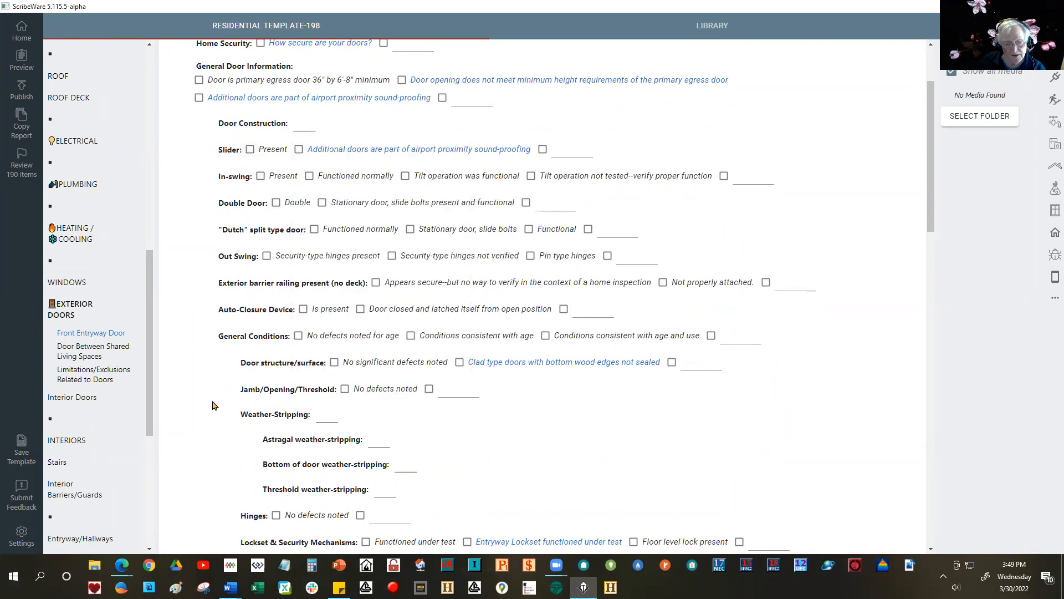
{"action": "scroll", "coordinate": [212, 405], "scroll_direction": "down", "scroll_amount": 7}
{"action": "scroll", "coordinate": [201, 424], "scroll_direction": "down", "scroll_amount": 4}
{"action": "scroll", "coordinate": [201, 421], "scroll_direction": "up", "scroll_amount": 5}
{"action": "scroll", "coordinate": [208, 94], "scroll_direction": "up", "scroll_amount": 7}
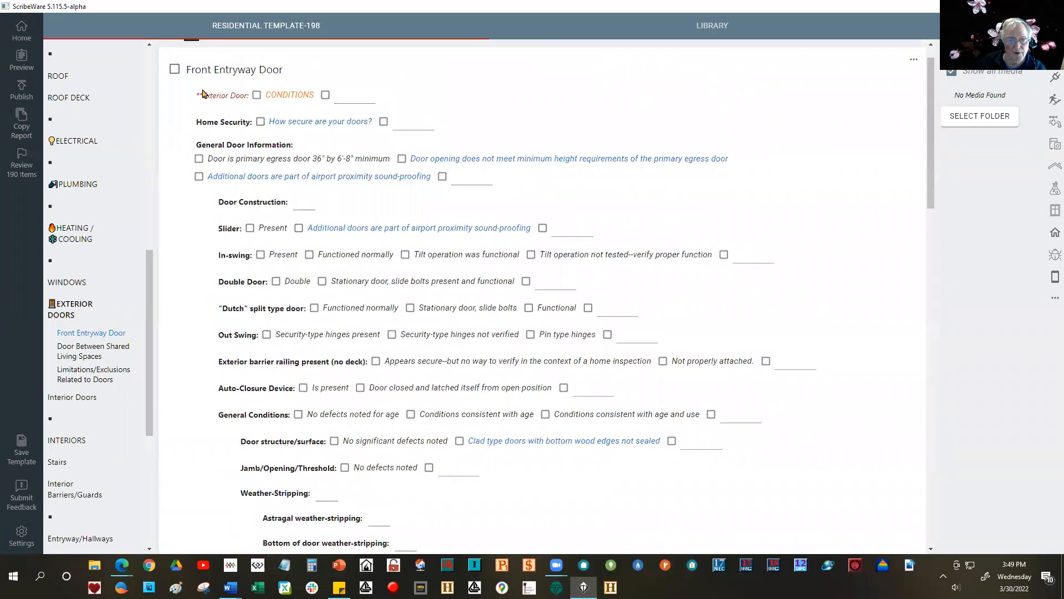
{"action": "scroll", "coordinate": [202, 94], "scroll_direction": "up", "scroll_amount": 1}
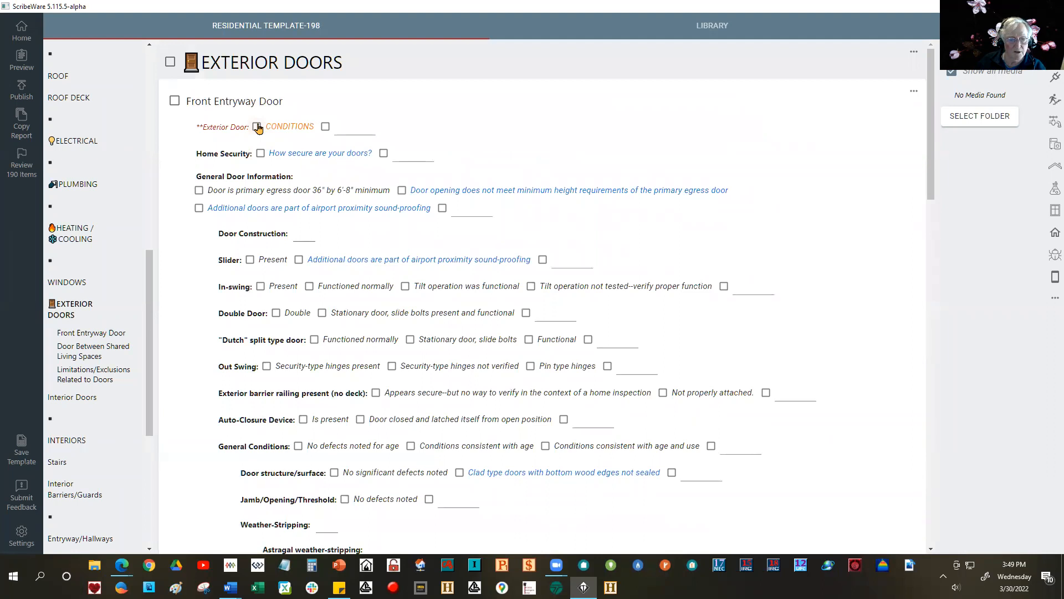
Step: Include the Exterior Door CONDITIONS item for the Front Entryway Door and go to its repair item
{"action": "left_click", "coordinate": [257, 127]}
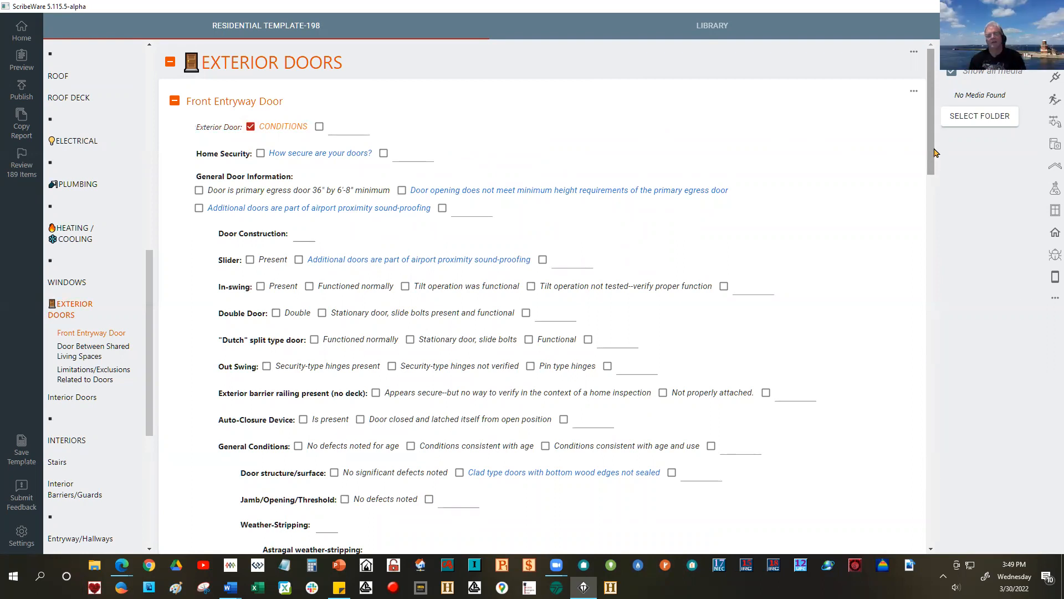
{"action": "scroll", "coordinate": [933, 150], "scroll_direction": "down", "scroll_amount": 5}
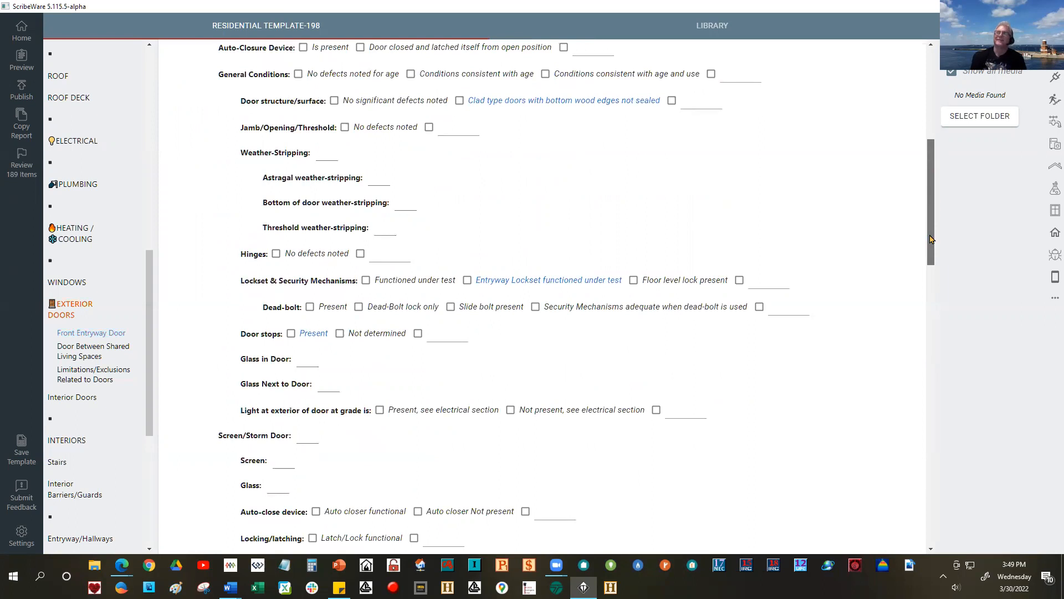
{"action": "scroll", "coordinate": [932, 239], "scroll_direction": "down", "scroll_amount": 6}
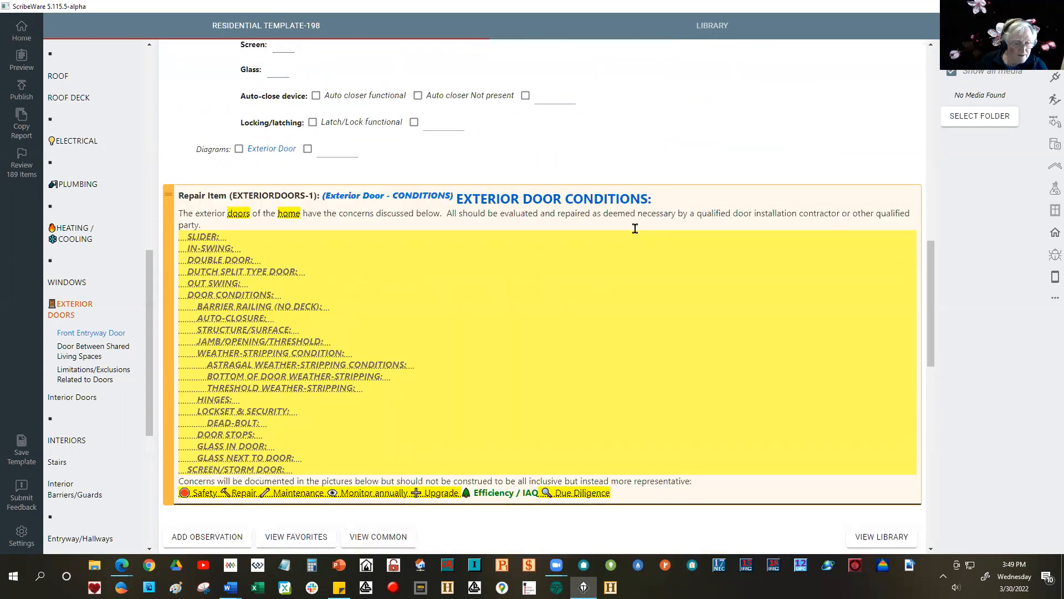
Step: Examine the alternate text choices for SLIDER, DOOR CONDITIONS and HINGES in the exterior door repair item without selecting any
{"action": "left_click", "coordinate": [205, 238]}
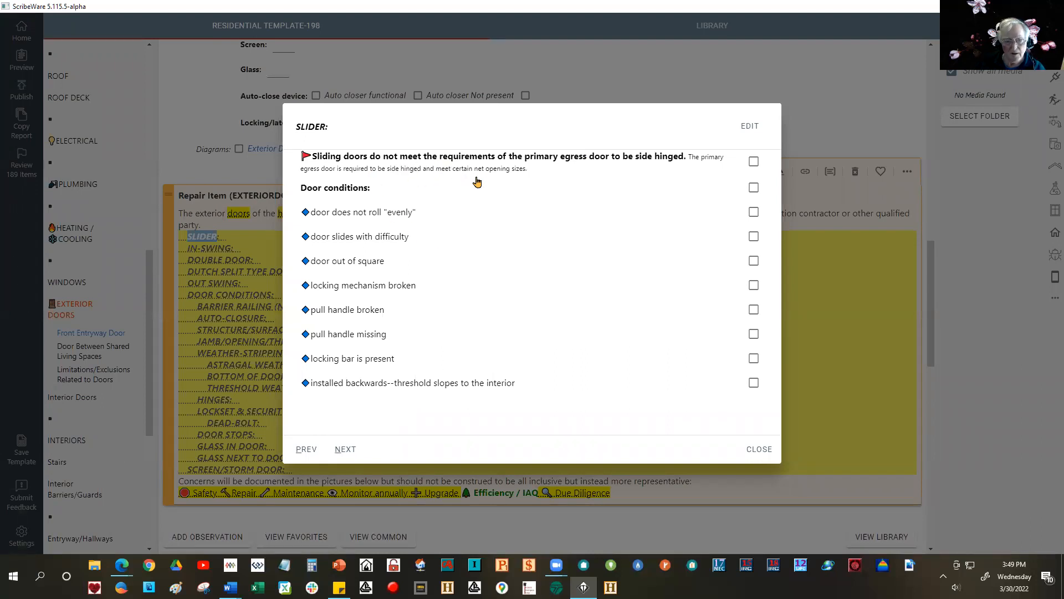
{"action": "left_click", "coordinate": [189, 150]}
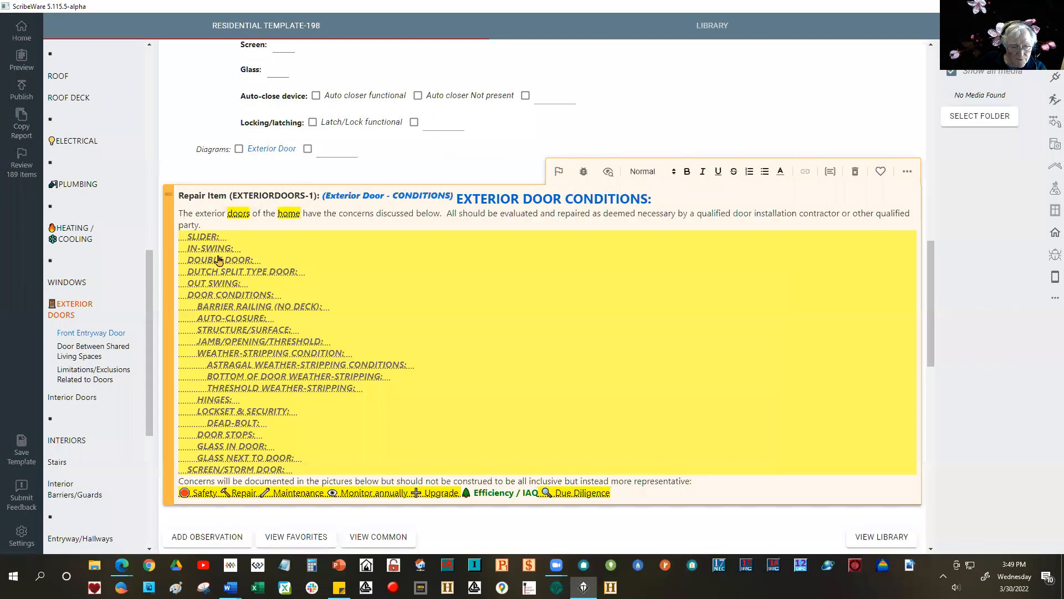
{"action": "left_click", "coordinate": [221, 296]}
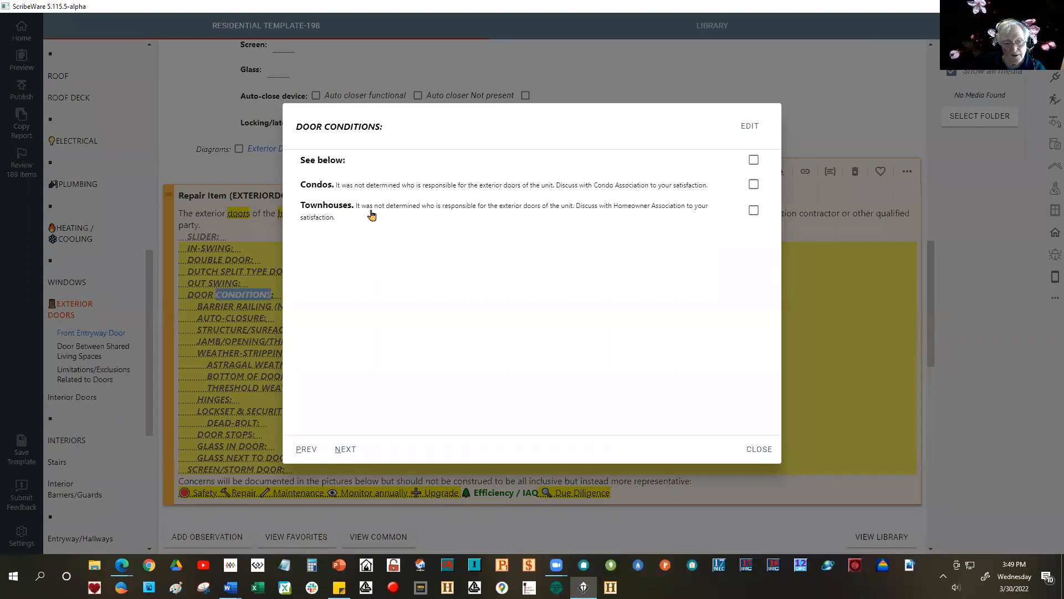
{"action": "left_click", "coordinate": [186, 93]}
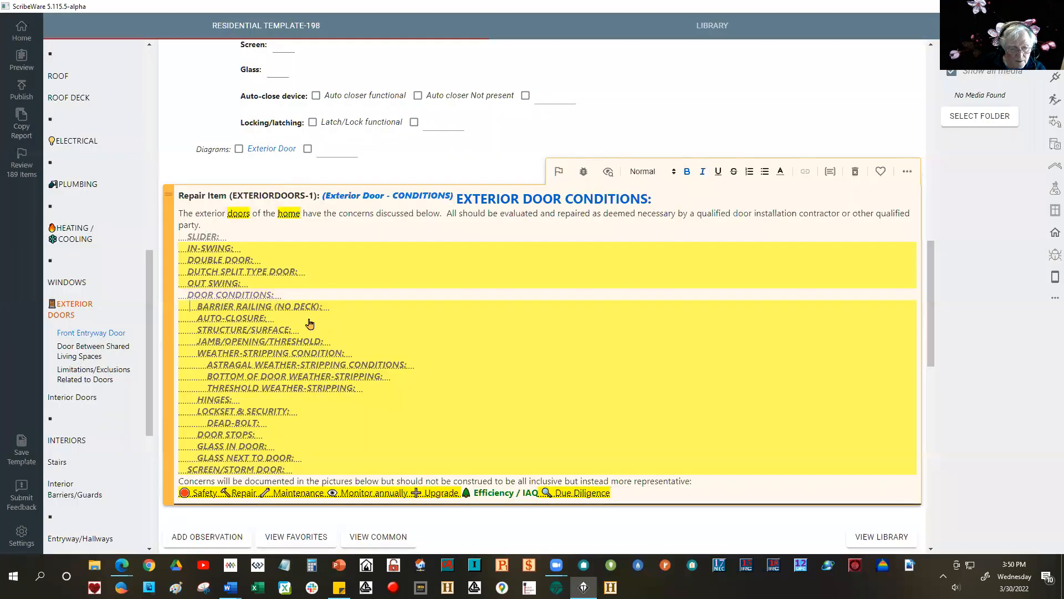
{"action": "left_click", "coordinate": [216, 404]}
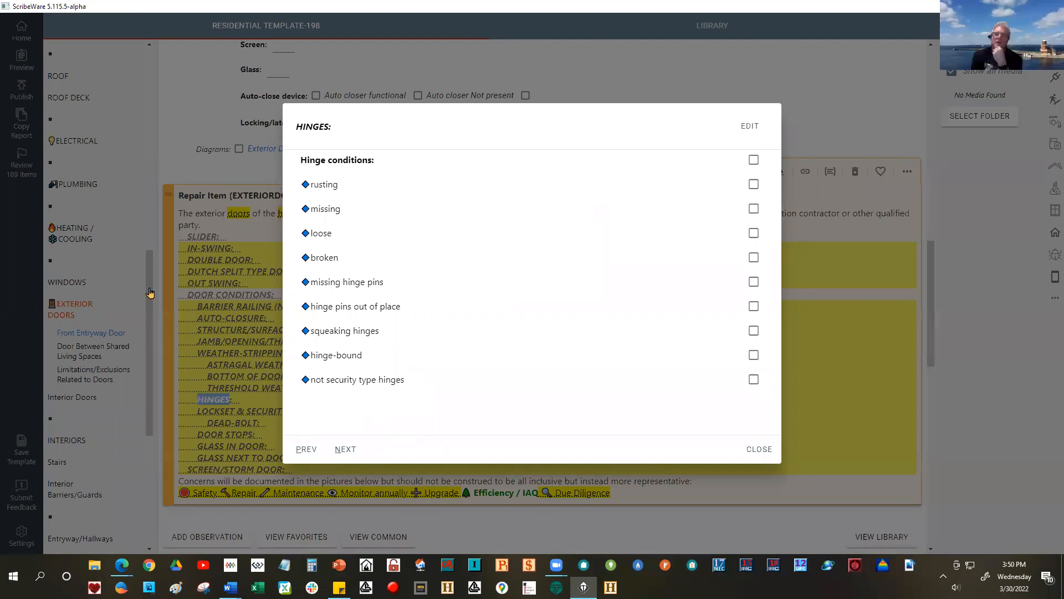
{"action": "left_click", "coordinate": [184, 95]}
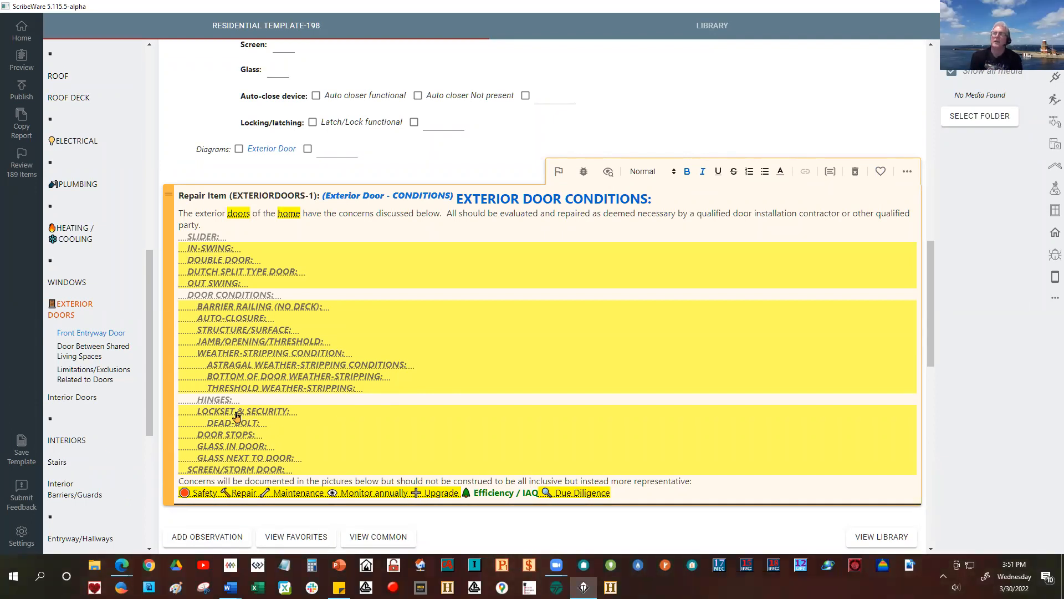
{"action": "left_click", "coordinate": [213, 399]}
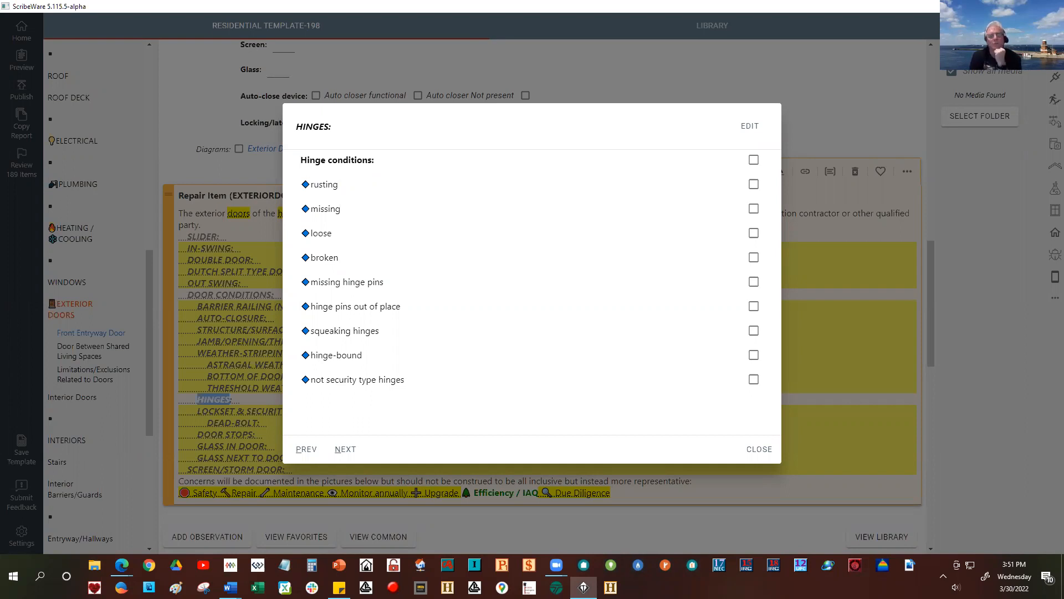
{"action": "left_click", "coordinate": [201, 87]}
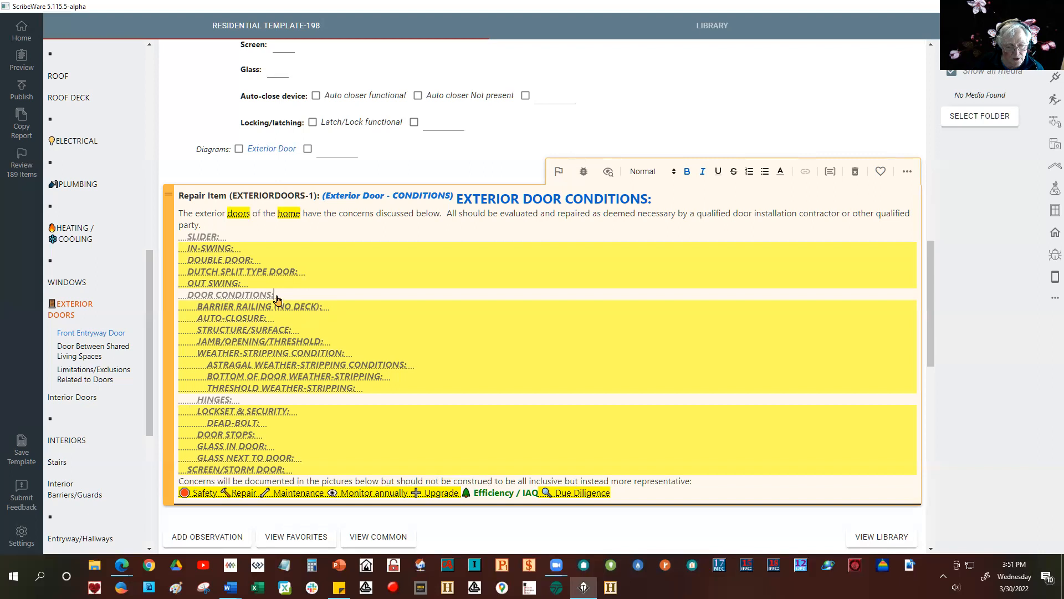
Step: Add a blank line below DOOR CONDITIONS in the repair item and paste a copy of the AUTO-CLOSURE text there
{"action": "left_click", "coordinate": [308, 298]}
{"action": "key", "text": "Return"}
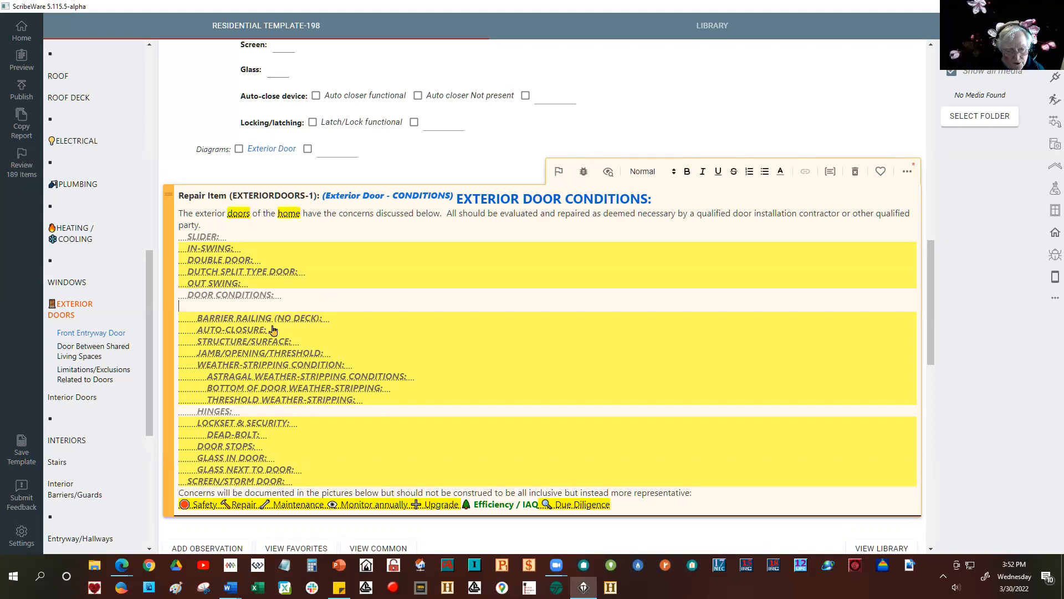
{"action": "left_click_drag", "start_coordinate": [267, 332], "coordinate": [198, 335]}
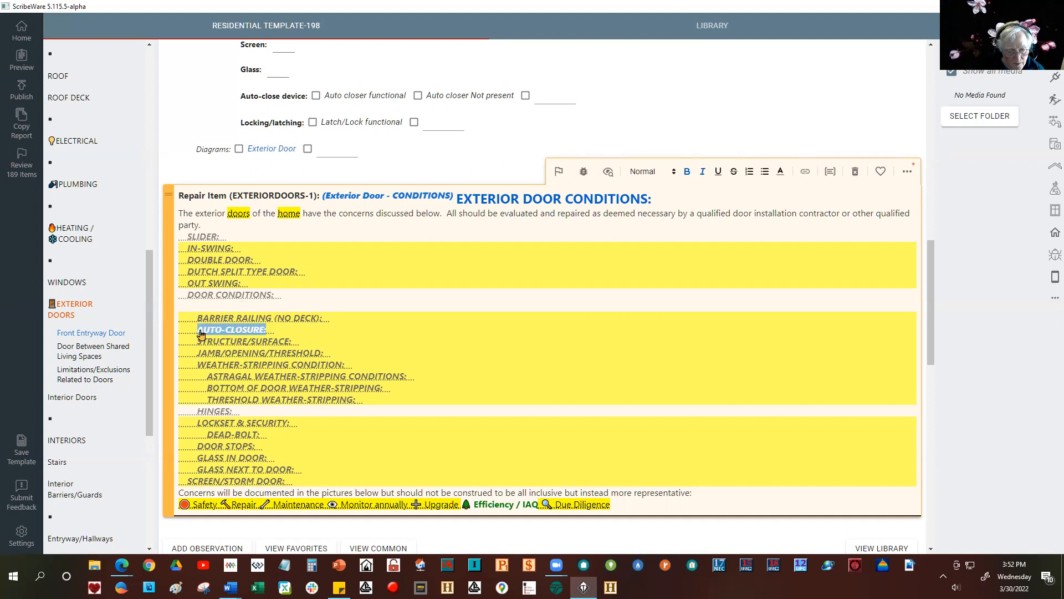
{"action": "right_click", "coordinate": [203, 333]}
{"action": "left_click", "coordinate": [221, 356]}
{"action": "left_click", "coordinate": [199, 304]}
{"action": "right_click", "coordinate": [199, 308]}
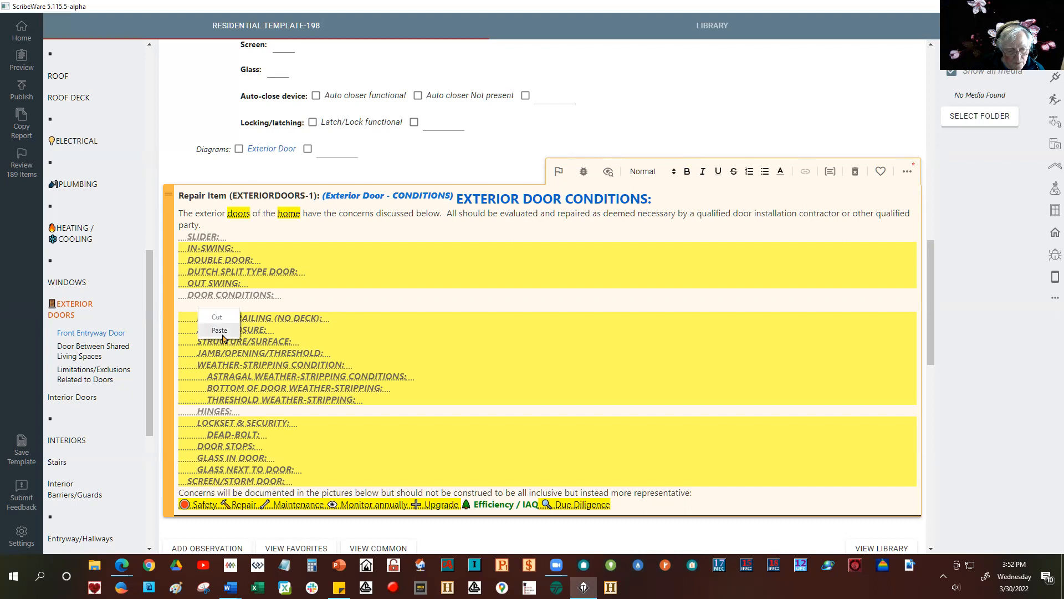
{"action": "left_click", "coordinate": [220, 330]}
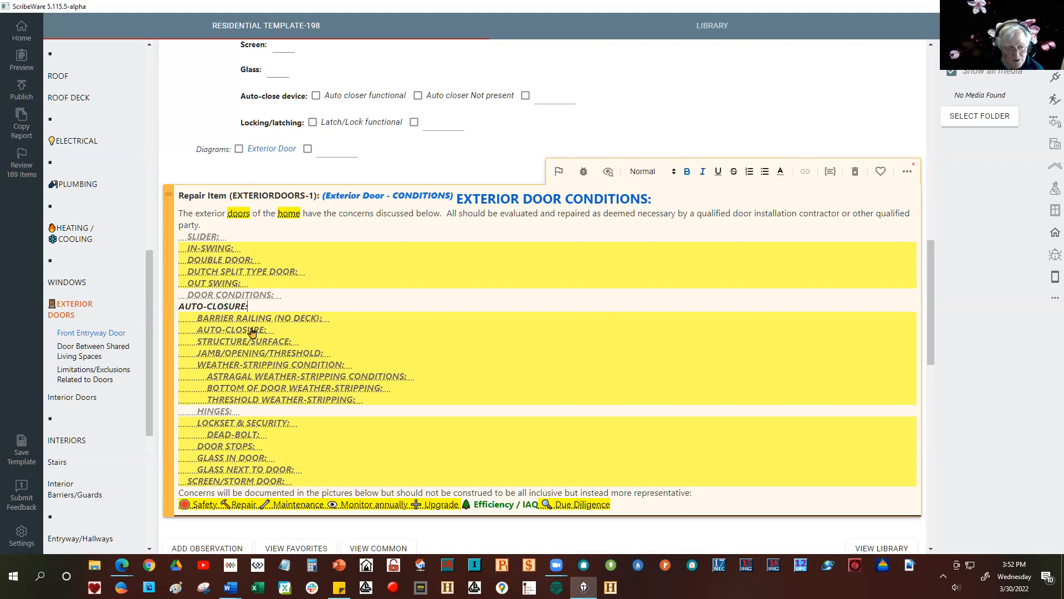
Step: Check the alternate text options of the original AUTO-CLOSURE entry without saving, and select the list from SLIDER to SCREEN/STORM DOOR
{"action": "double_click", "coordinate": [252, 332]}
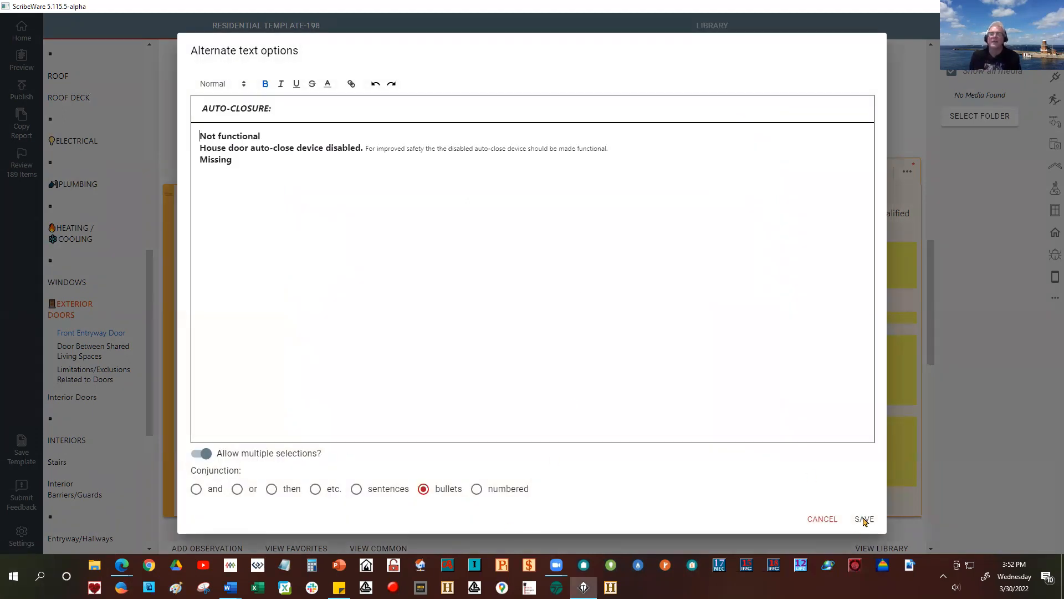
{"action": "left_click", "coordinate": [817, 520]}
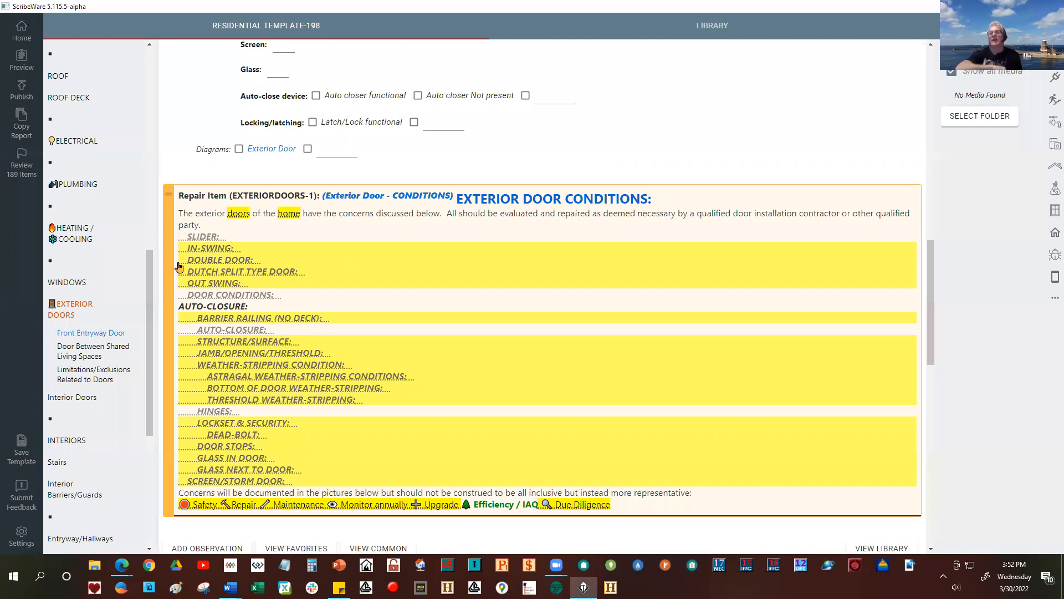
{"action": "left_click_drag", "start_coordinate": [180, 240], "coordinate": [322, 480]}
{"action": "right_click", "coordinate": [260, 378]}
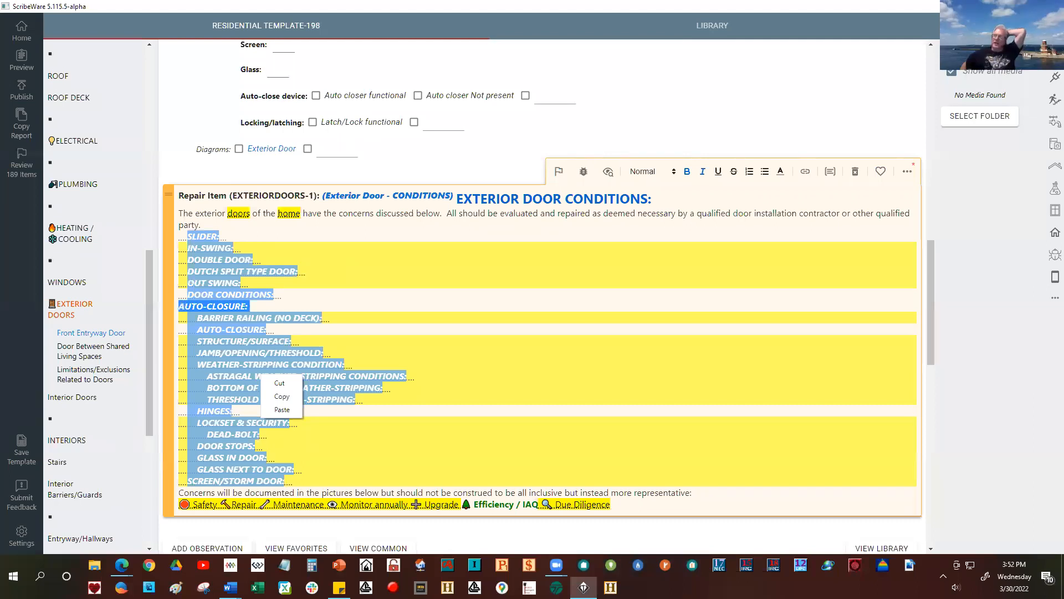
{"action": "left_click", "coordinate": [187, 100]}
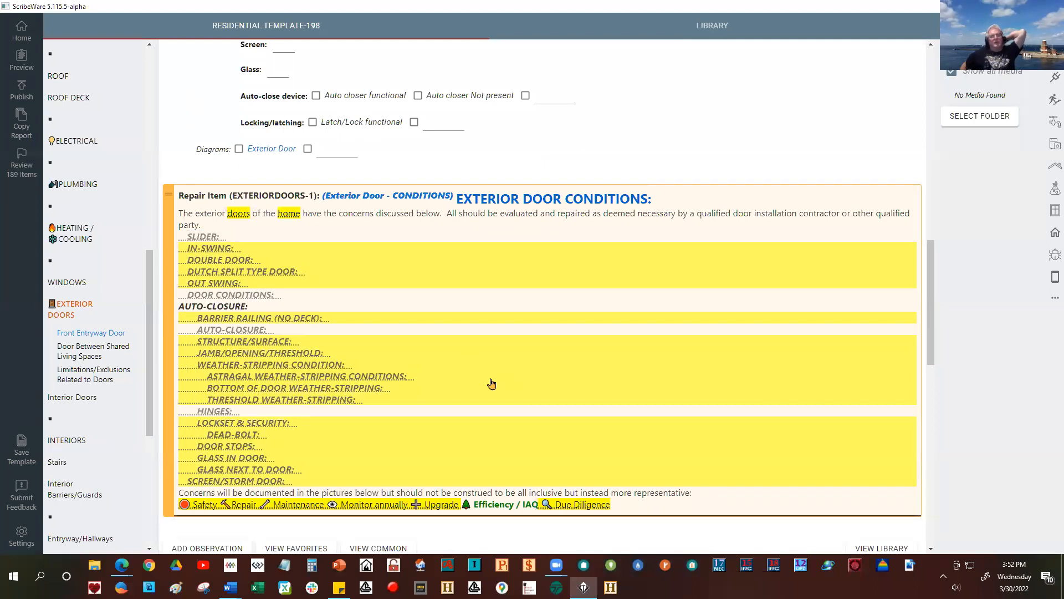
Step: Delete the pasted AUTO-CLOSURE text and its line beneath DOOR CONDITIONS
{"action": "left_click_drag", "start_coordinate": [266, 304], "coordinate": [177, 305]}
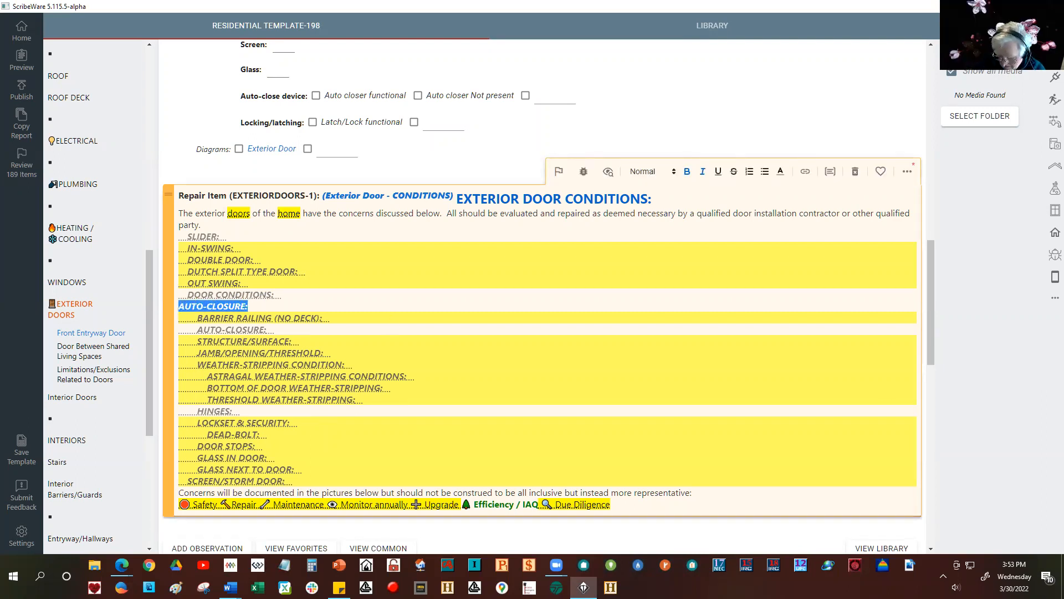
{"action": "key", "text": "BackSpace"}
{"action": "key", "text": "Delete"}
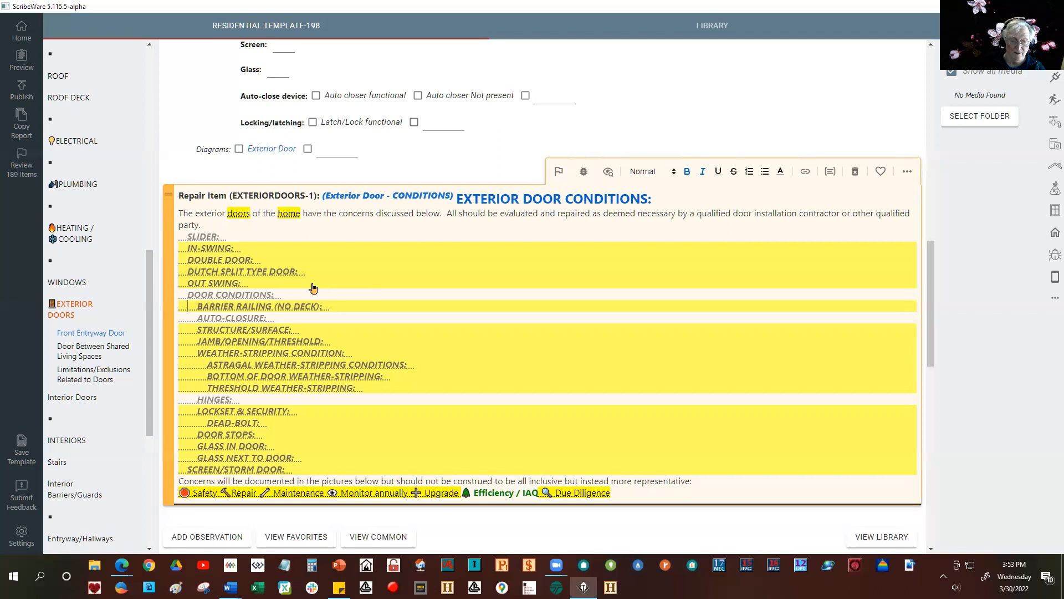
Step: Insert four blank lines below DOOR CONDITIONS in the repair item
{"action": "left_click", "coordinate": [286, 295]}
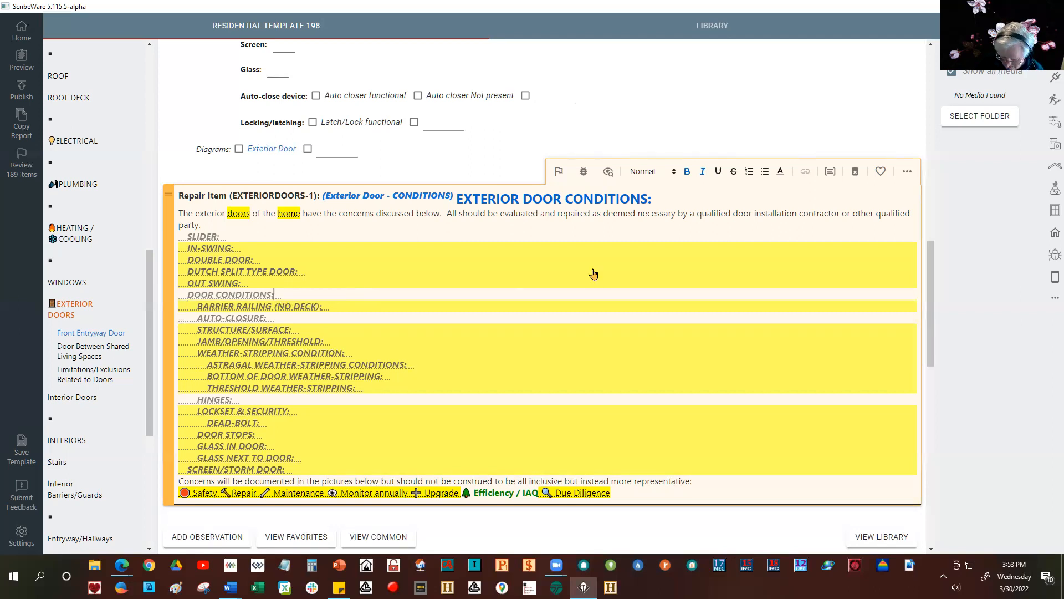
{"action": "key", "text": "Return"}
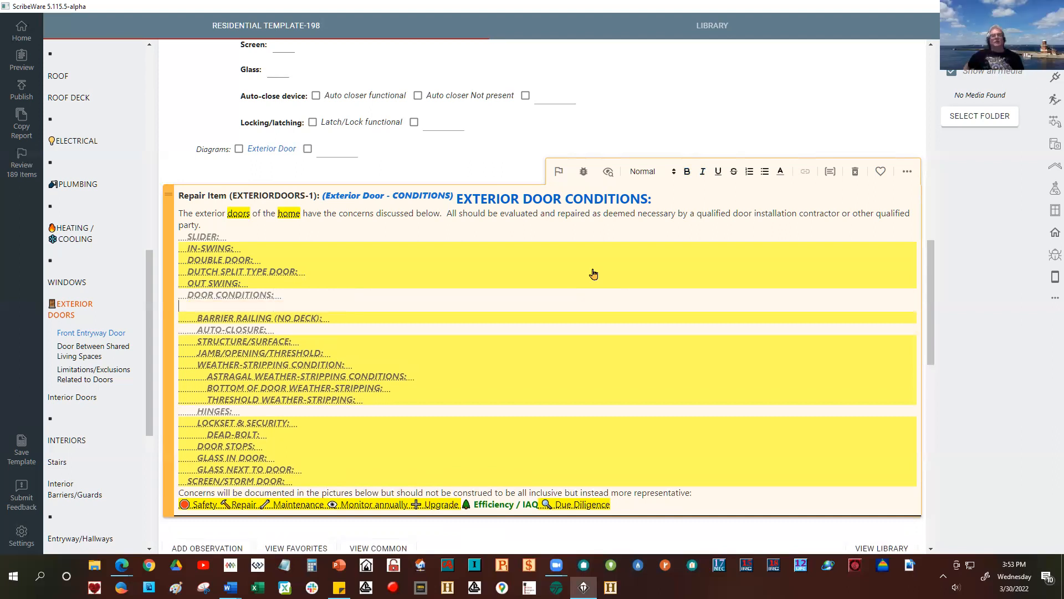
{"action": "key", "text": "Return"}
{"action": "key", "text": "Return"}
{"action": "key", "text": "Return"}
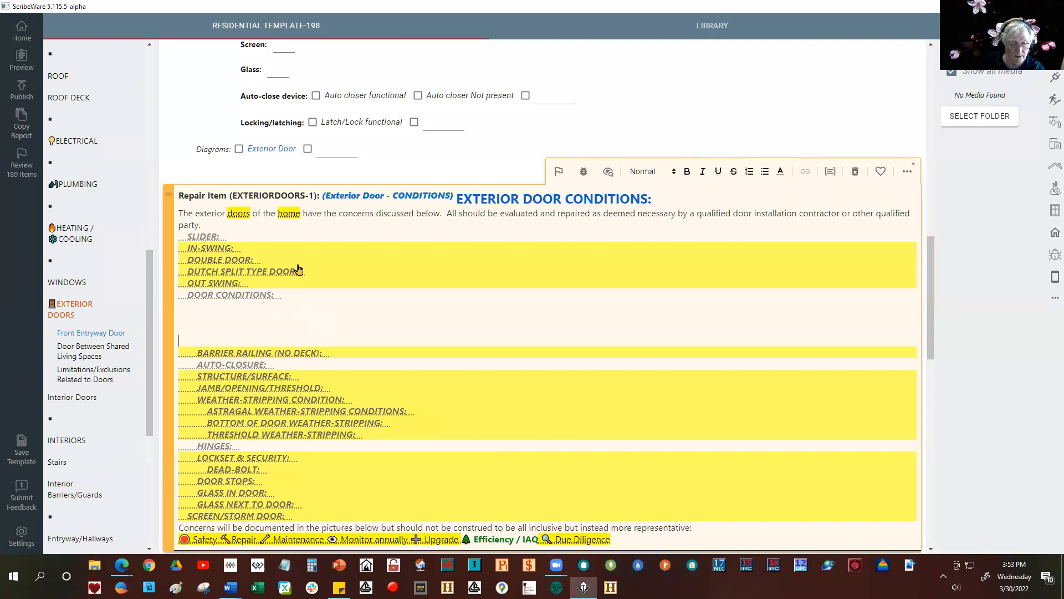
Step: View and close the DOOR CONDITIONS choices, and remove the four blank lines beneath that entry
{"action": "left_click", "coordinate": [277, 297]}
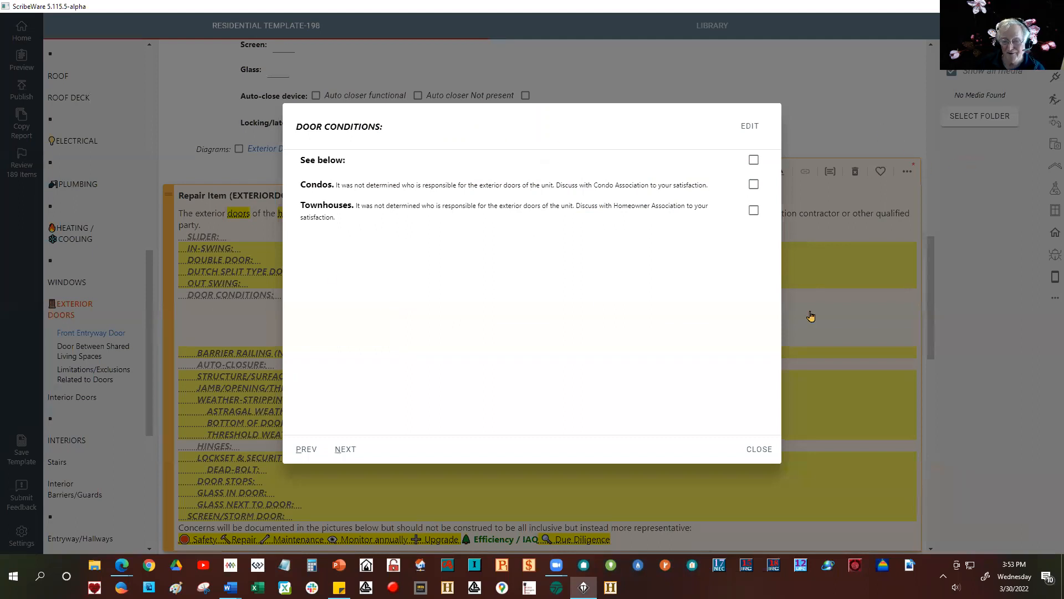
{"action": "left_click", "coordinate": [759, 450]}
{"action": "left_click", "coordinate": [180, 307]}
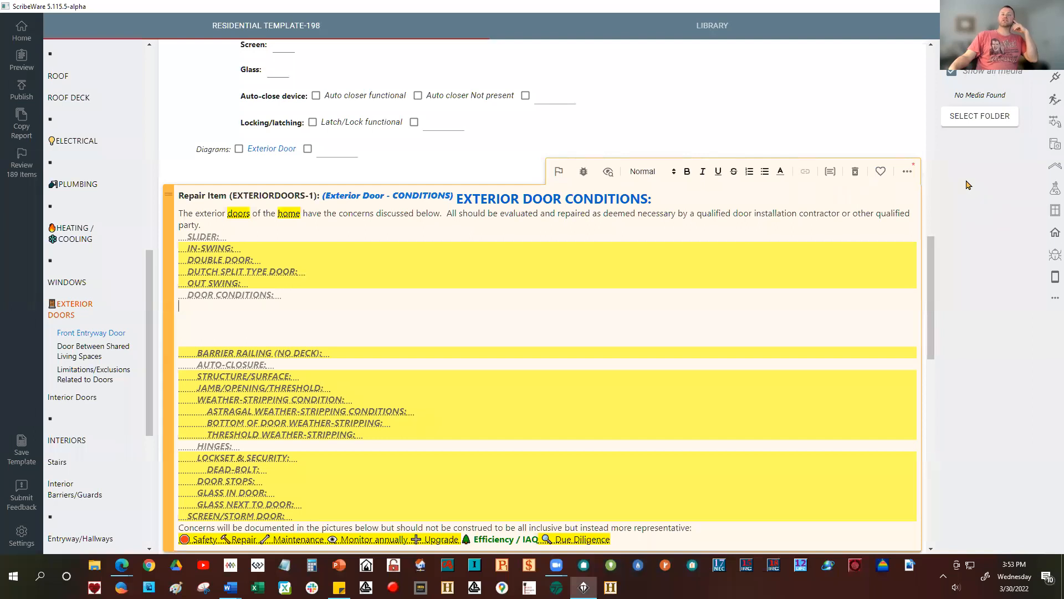
{"action": "key", "text": "Delete"}
{"action": "key", "text": "Delete"}
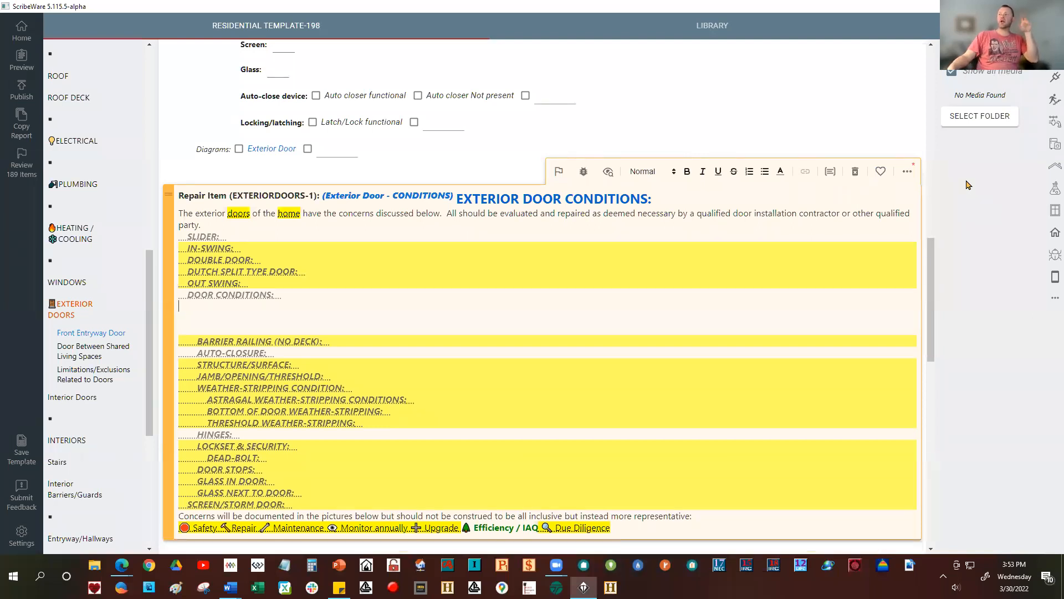
{"action": "key", "text": "Delete"}
{"action": "key", "text": "Delete"}
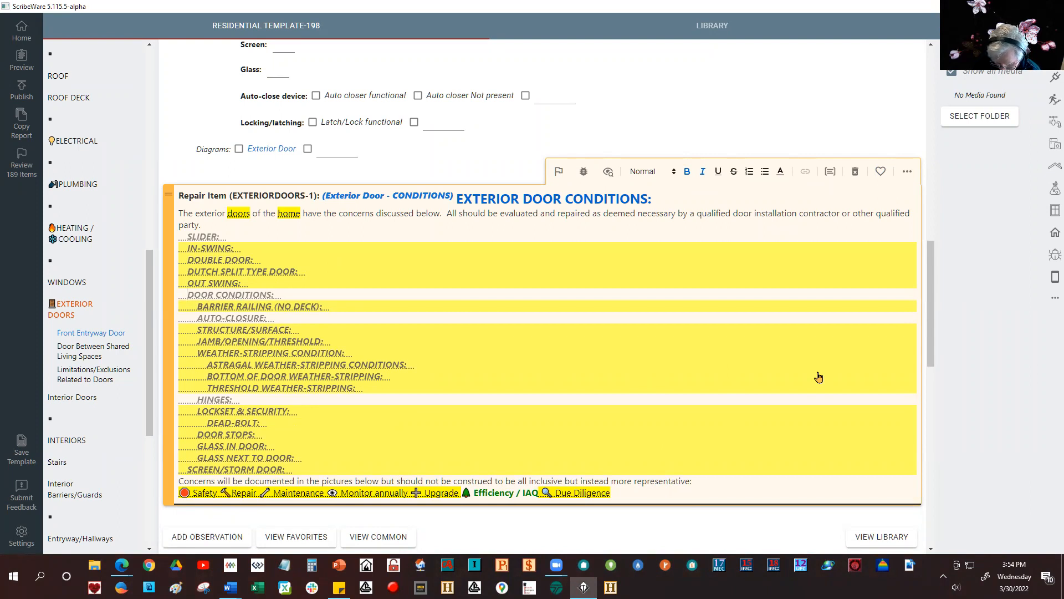
Step: Insert a stop sign emoji from the recently used emojis in front of DOOR CONDITIONS
{"action": "key", "text": "super+period"}
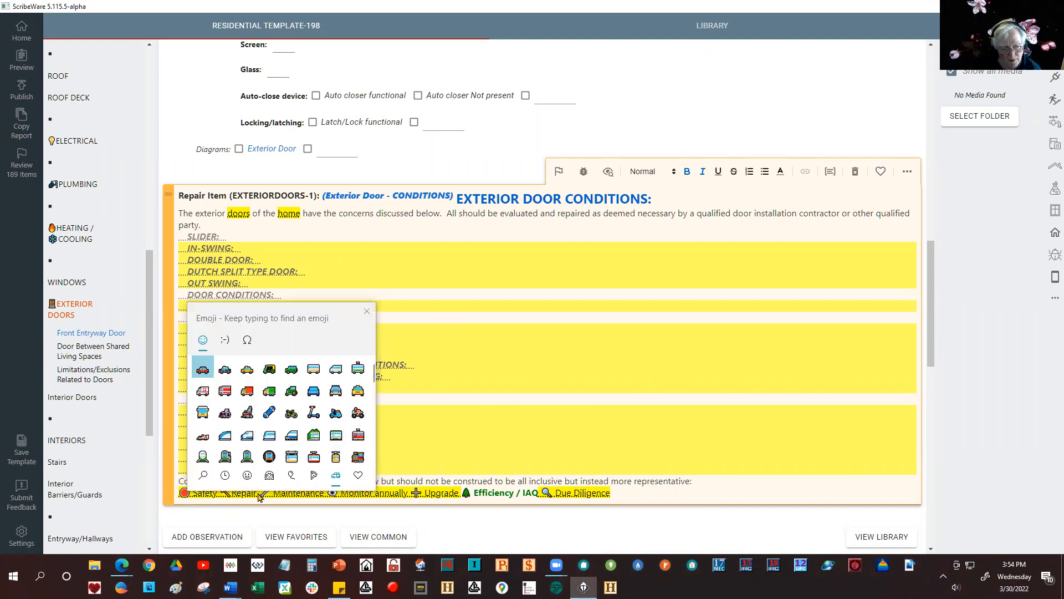
{"action": "left_click", "coordinate": [224, 476]}
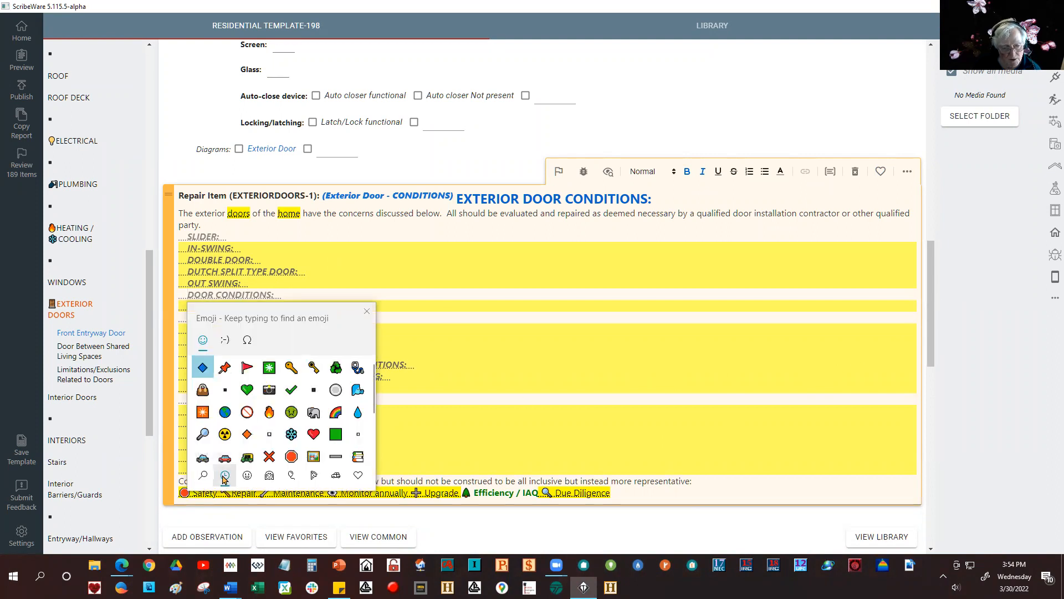
{"action": "left_click", "coordinate": [291, 456]}
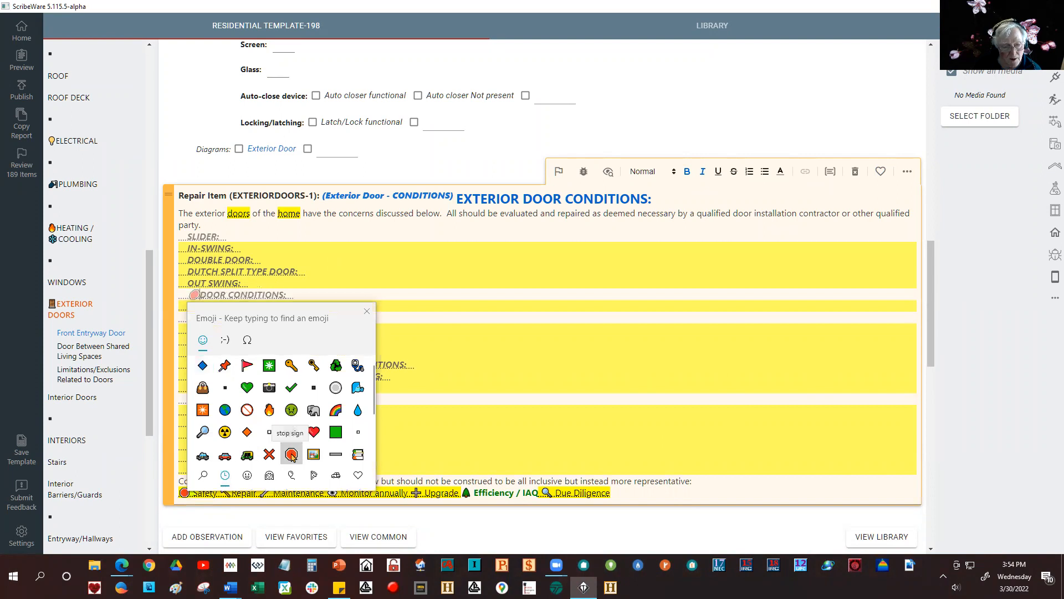
Step: Close the emoji picker and remove the stop sign emoji in front of DOOR CONDITIONS
{"action": "left_click", "coordinate": [368, 312]}
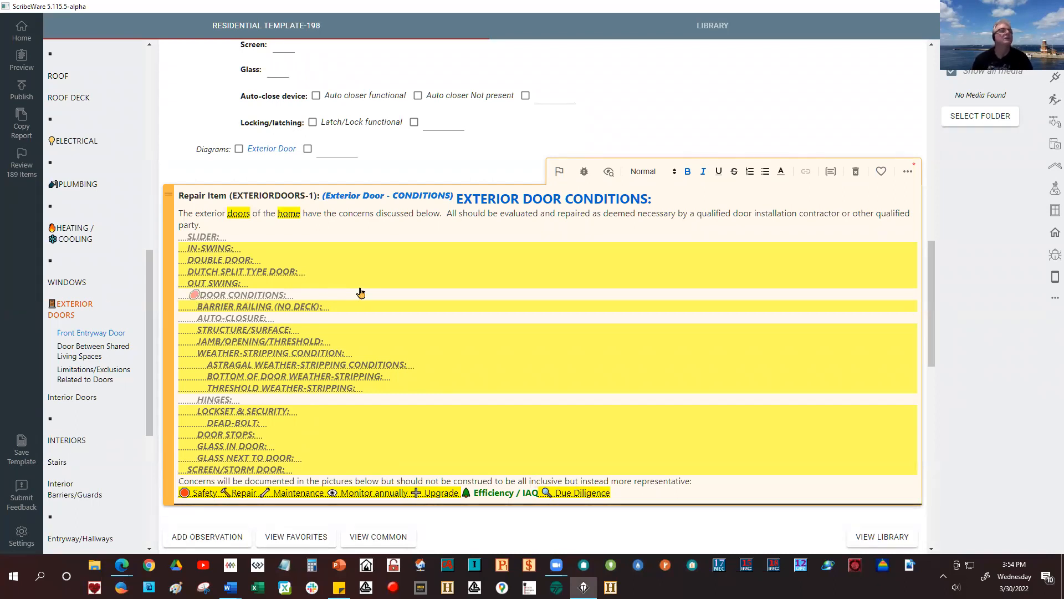
{"action": "key", "text": "BackSpace"}
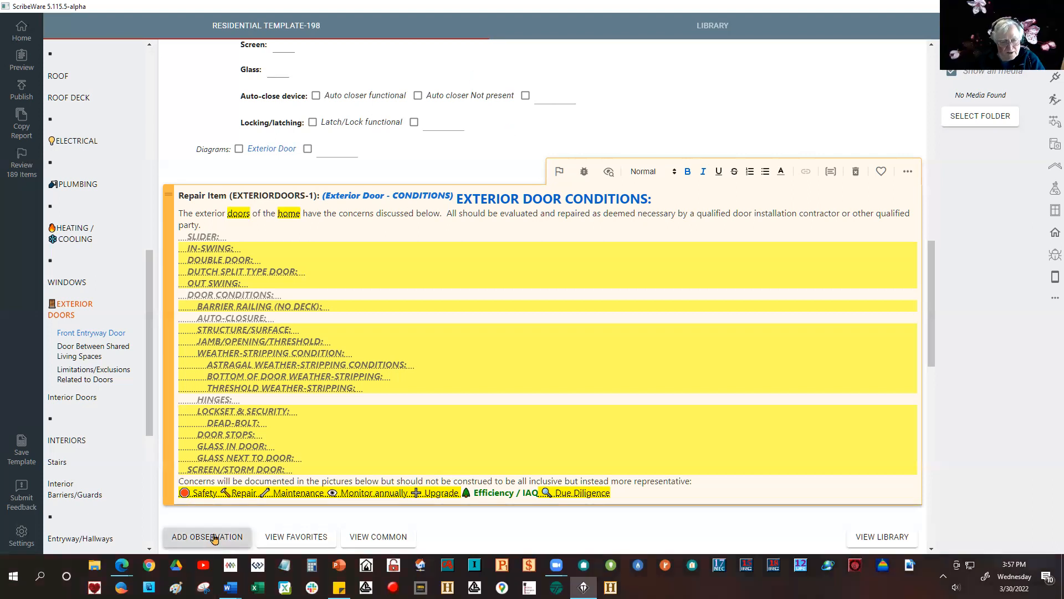
Step: Add a second repair item below EXTERIOR DOOR CONDITIONS with a placeholder text of repeated v's followed by repeated e's
{"action": "scroll", "coordinate": [155, 519], "scroll_direction": "down", "scroll_amount": 2}
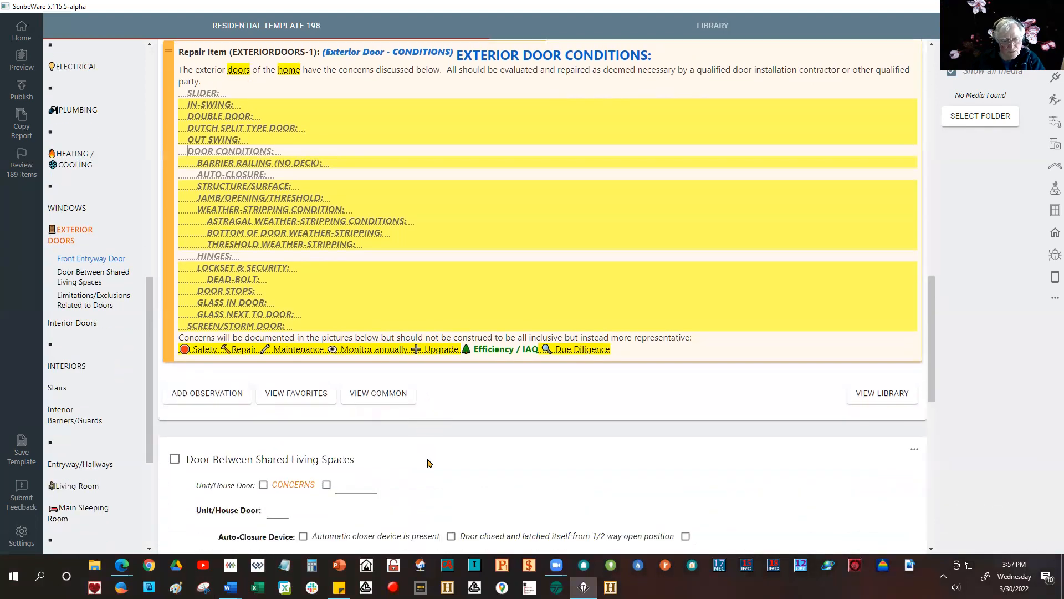
{"action": "scroll", "coordinate": [427, 463], "scroll_direction": "down", "scroll_amount": 1}
{"action": "left_click", "coordinate": [239, 316]}
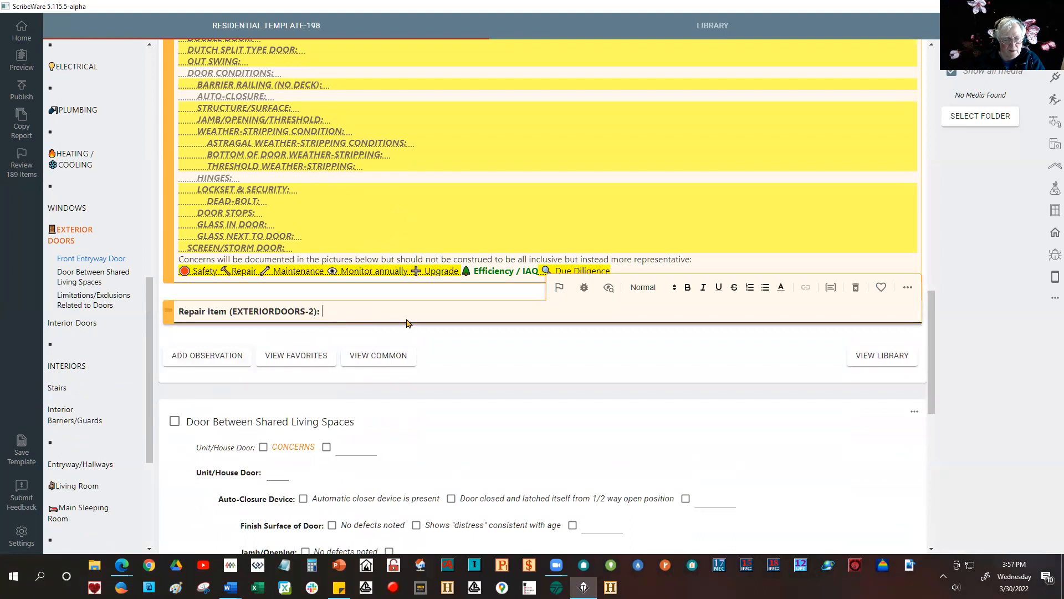
{"action": "type", "text": "vvvvvvvvvvvvvvvvvvvvvvvvve"}
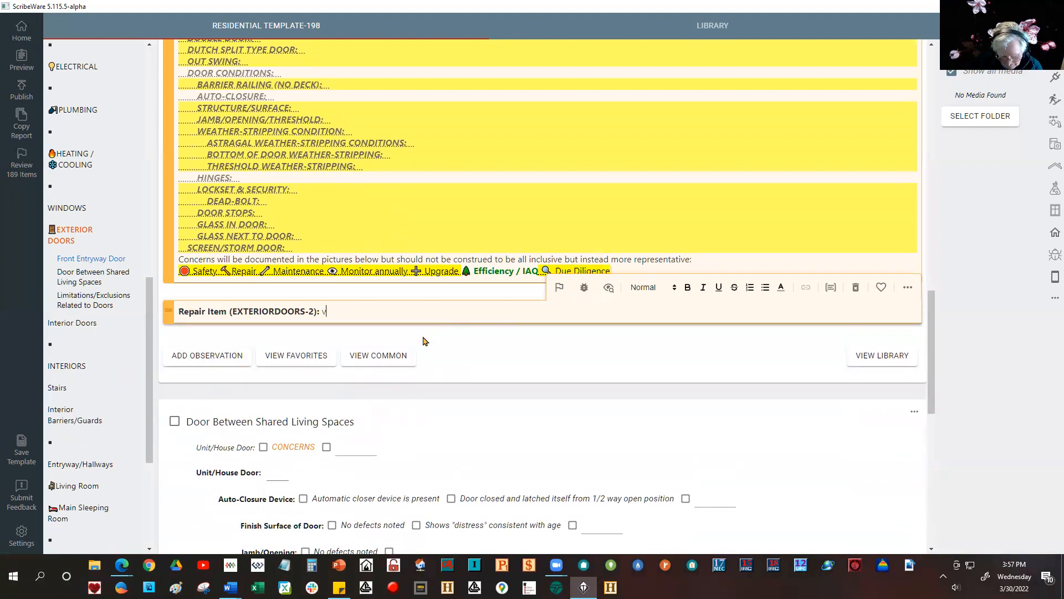
{"action": "type", "text": "eeeeeeeeeeeeeeeeeeee"}
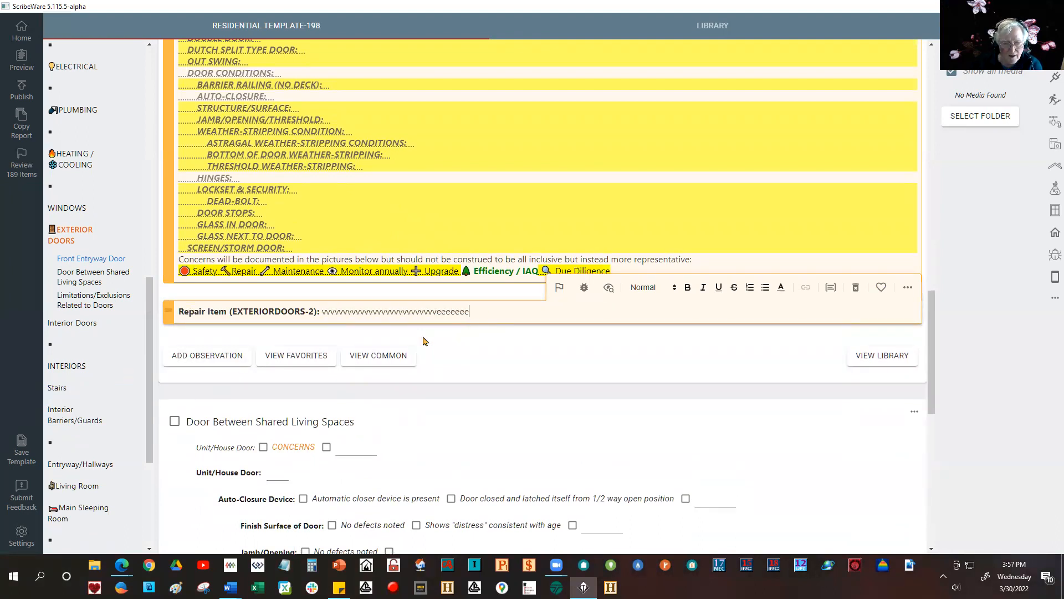
{"action": "left_click", "coordinate": [908, 287]}
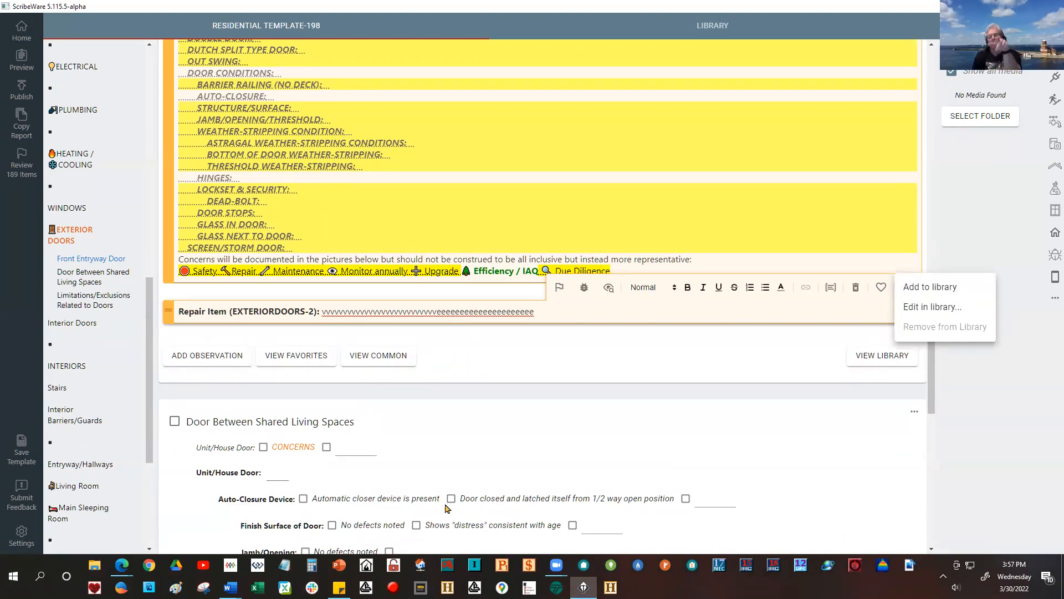
{"action": "left_click", "coordinate": [587, 316]}
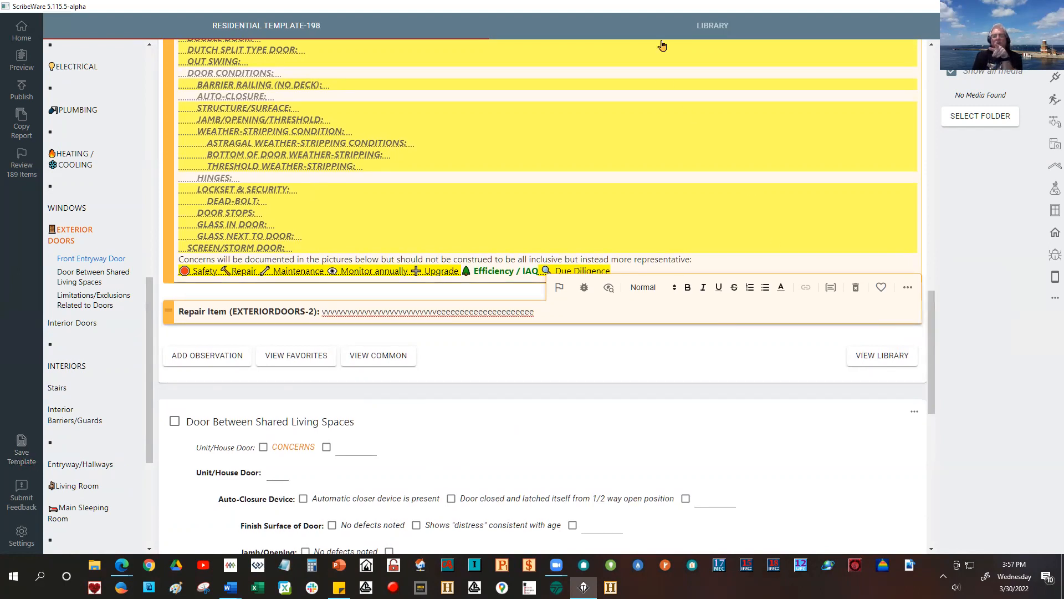
Step: Search the library for "aluminum" and look over the matching electrical entries
{"action": "left_click", "coordinate": [719, 25]}
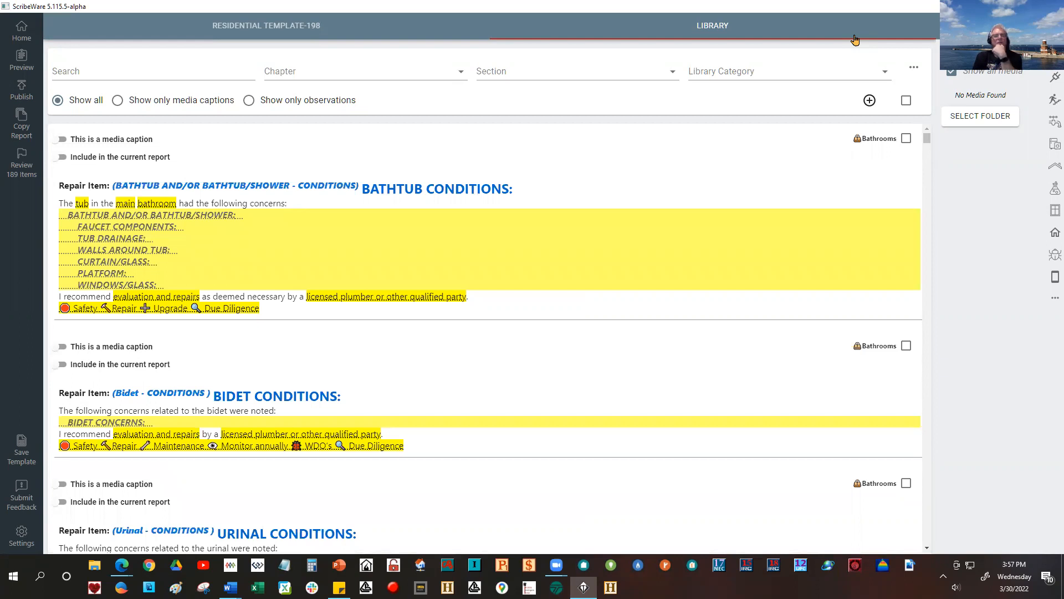
{"action": "left_click", "coordinate": [89, 65]}
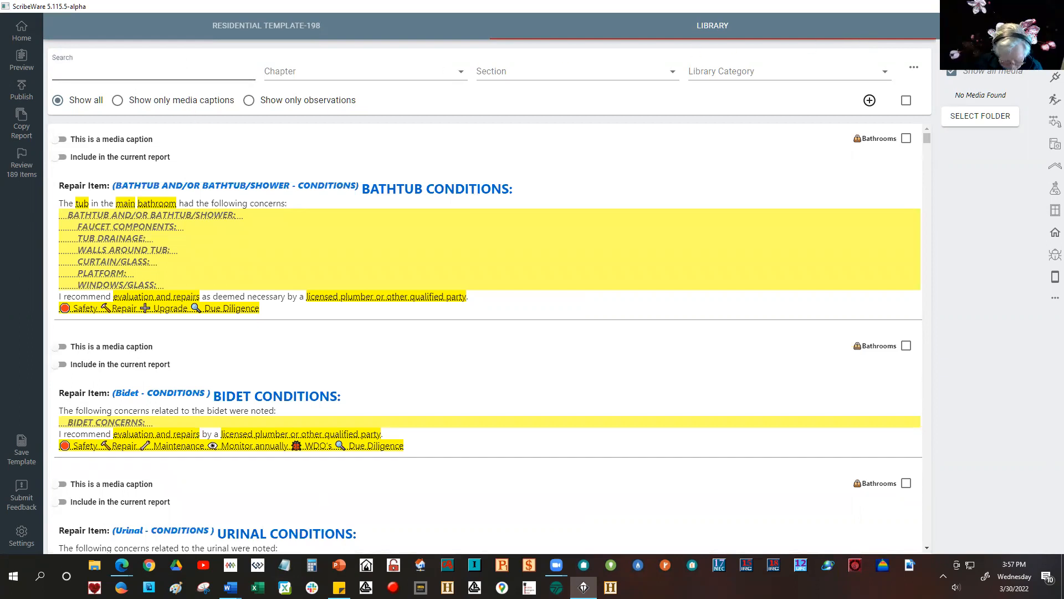
{"action": "type", "text": "aluminum"}
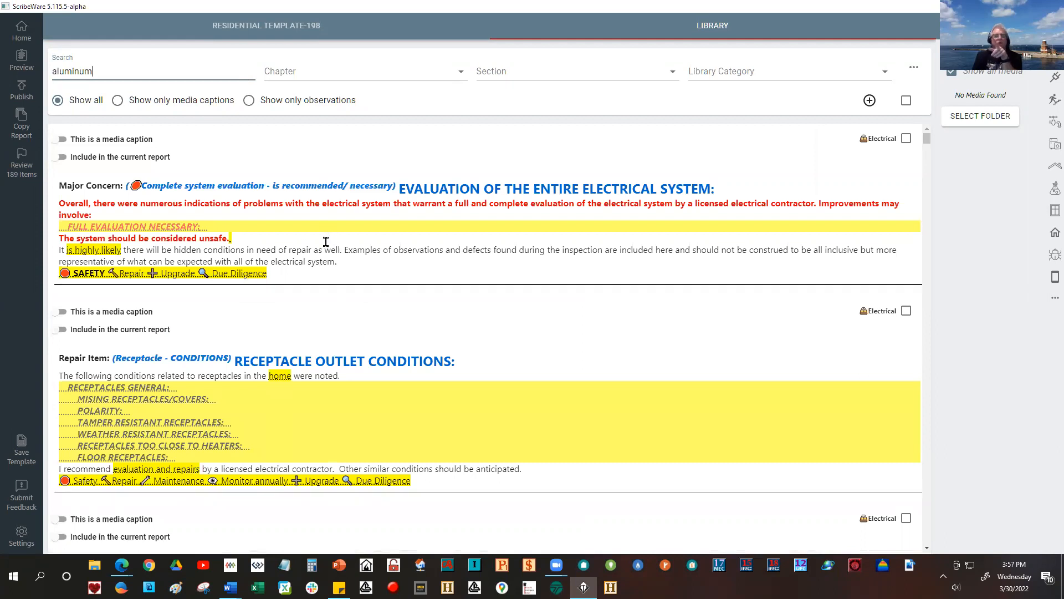
{"action": "scroll", "coordinate": [324, 244], "scroll_direction": "down", "scroll_amount": 2}
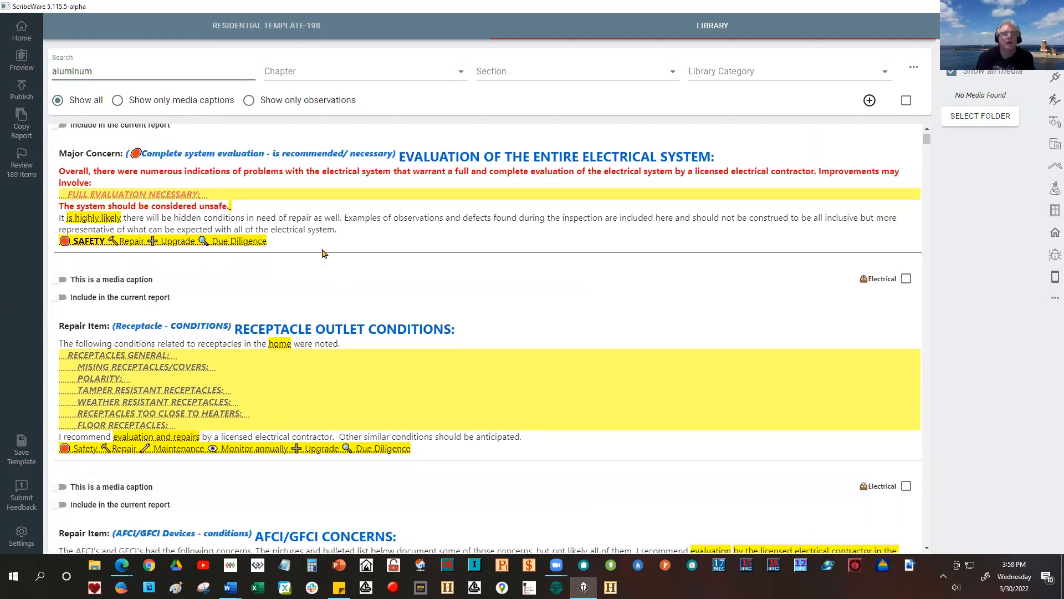
{"action": "scroll", "coordinate": [324, 251], "scroll_direction": "up", "scroll_amount": 2}
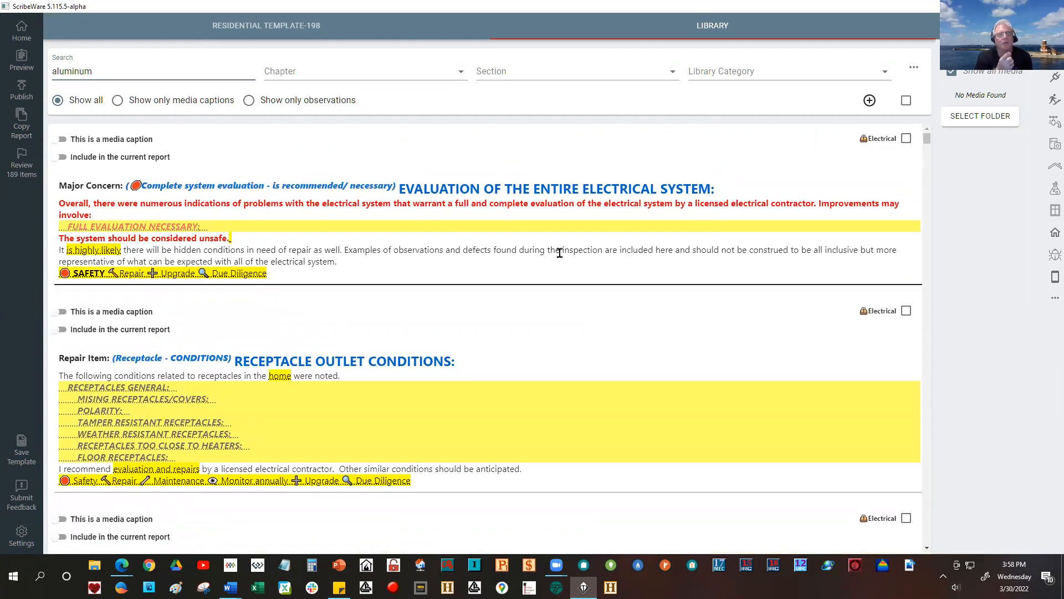
Step: Review the report sections offered for including the EVALUATION OF THE ENTIRE ELECTRICAL SYSTEM entry, and dismiss the list without choosing any
{"action": "left_click", "coordinate": [63, 158]}
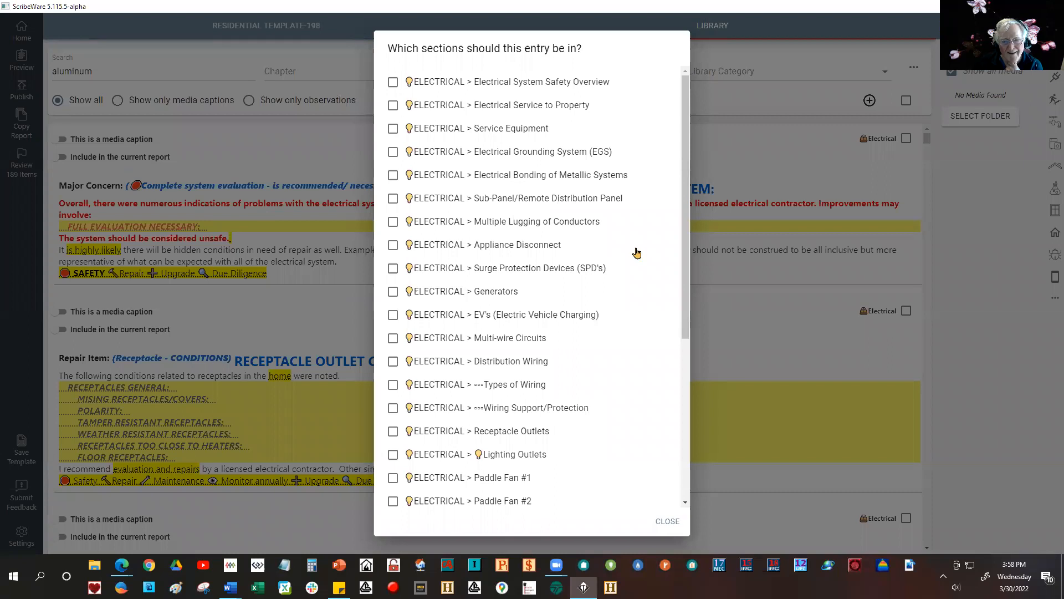
{"action": "left_click_drag", "start_coordinate": [688, 200], "coordinate": [682, 440]}
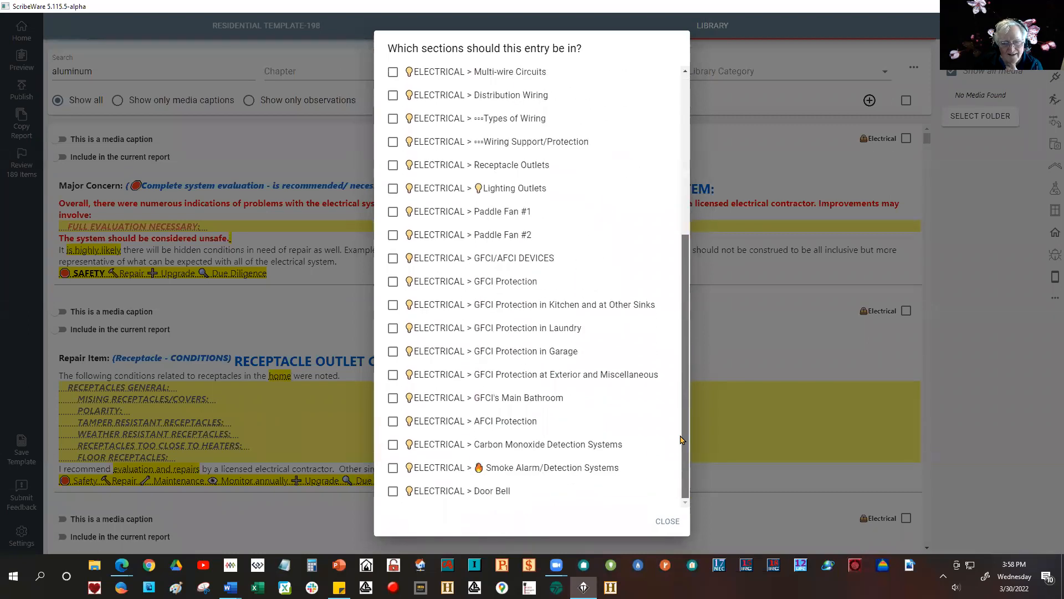
{"action": "left_click_drag", "start_coordinate": [683, 374], "coordinate": [723, 94]}
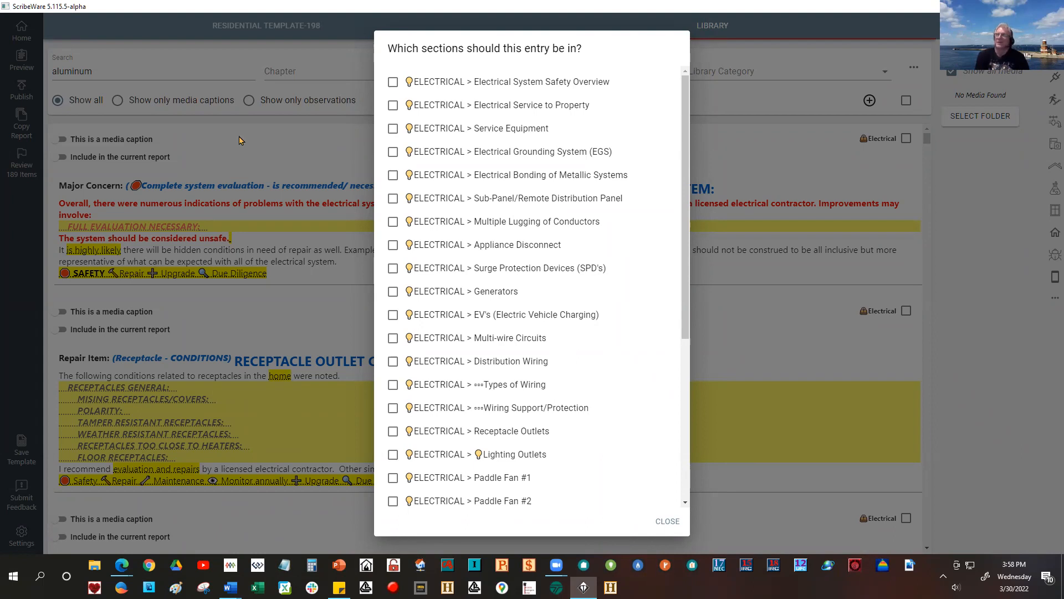
{"action": "left_click", "coordinate": [207, 133]}
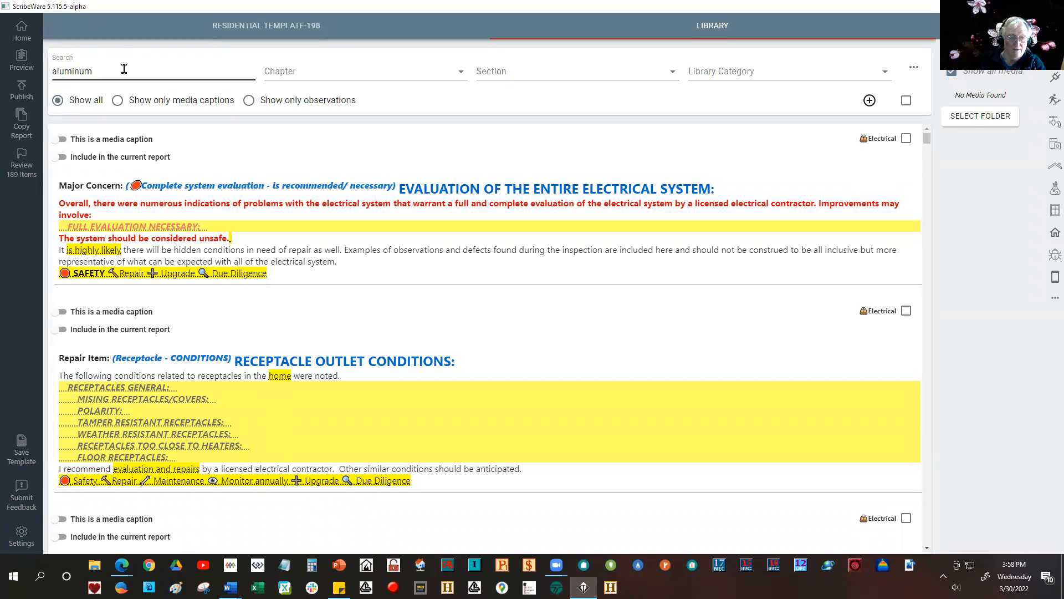
Step: Clear the library search, return to the template and add the placeholder repair item EXTERIORDOORS-2 to the library
{"action": "left_click_drag", "start_coordinate": [89, 71], "coordinate": [22, 71]}
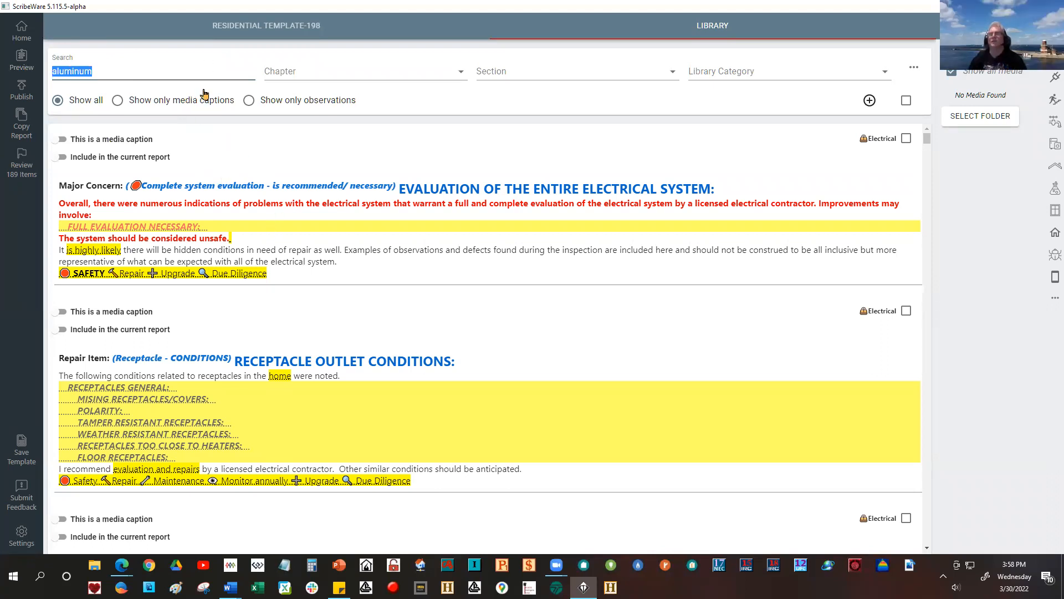
{"action": "key", "text": "BackSpace"}
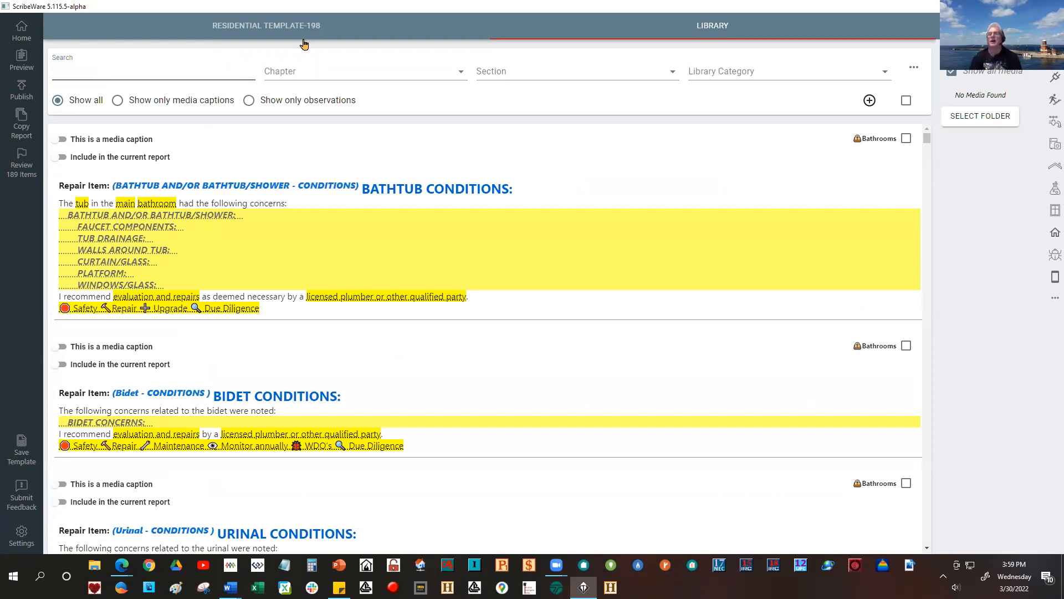
{"action": "left_click", "coordinate": [237, 26]}
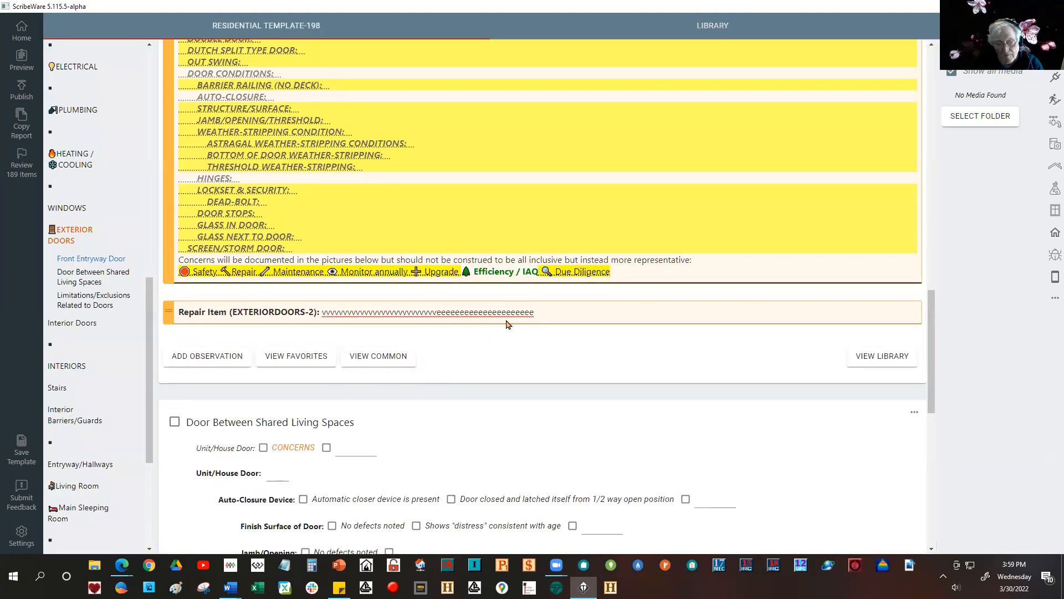
{"action": "left_click", "coordinate": [680, 311]}
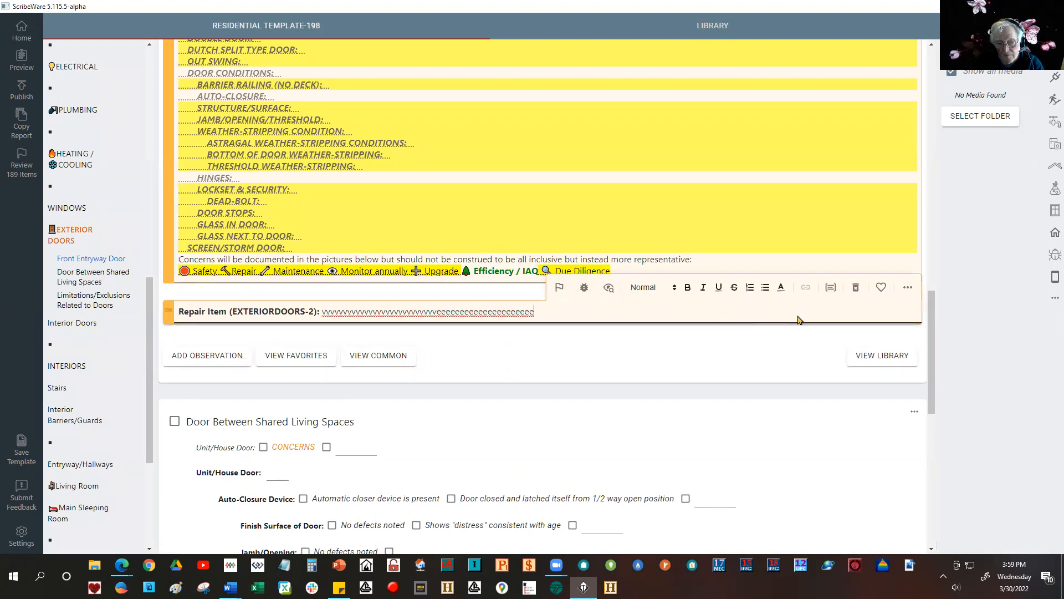
{"action": "left_click", "coordinate": [908, 289]}
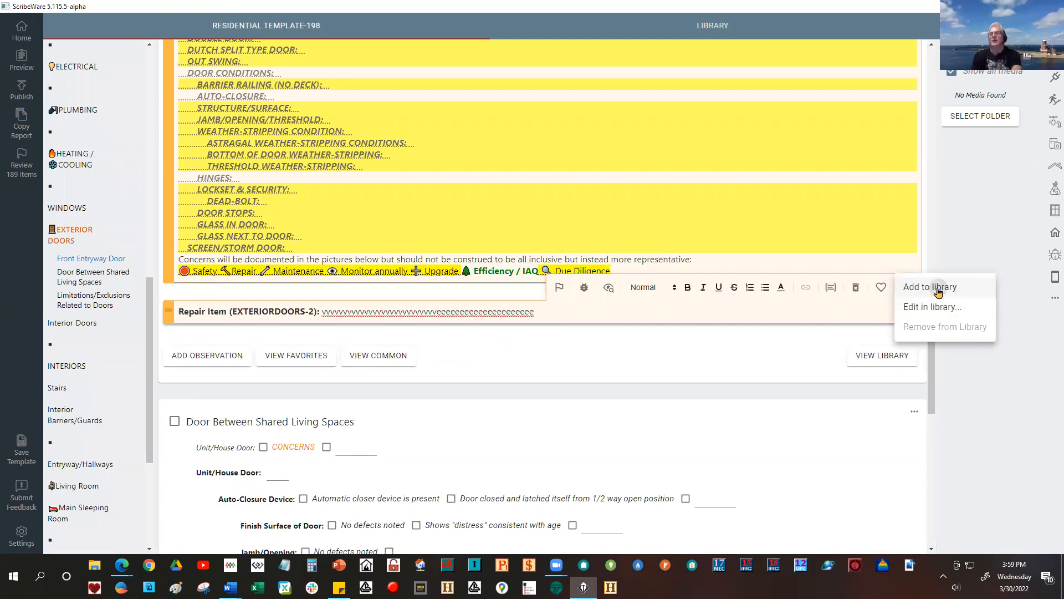
{"action": "left_click", "coordinate": [937, 289]}
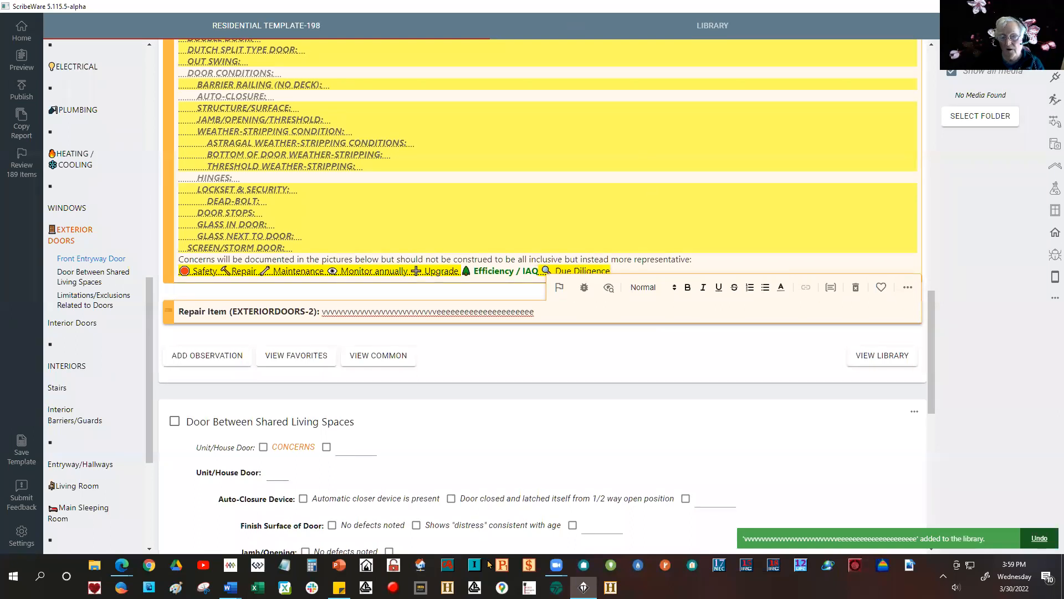
Step: Search the library for a long string of v's to find the added placeholder item, and clear the search
{"action": "left_click", "coordinate": [701, 27]}
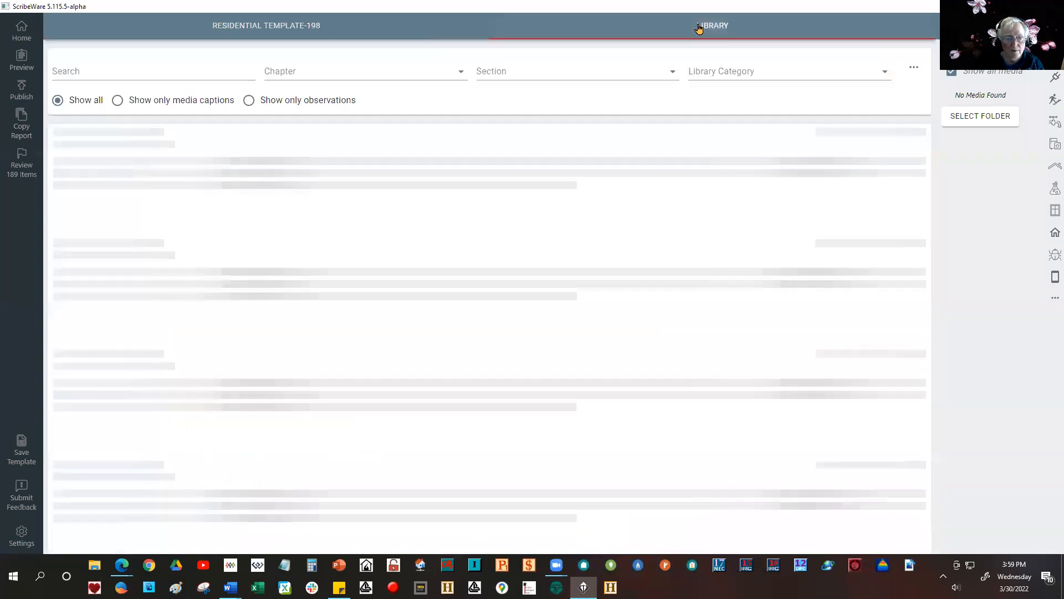
{"action": "left_click", "coordinate": [94, 60]}
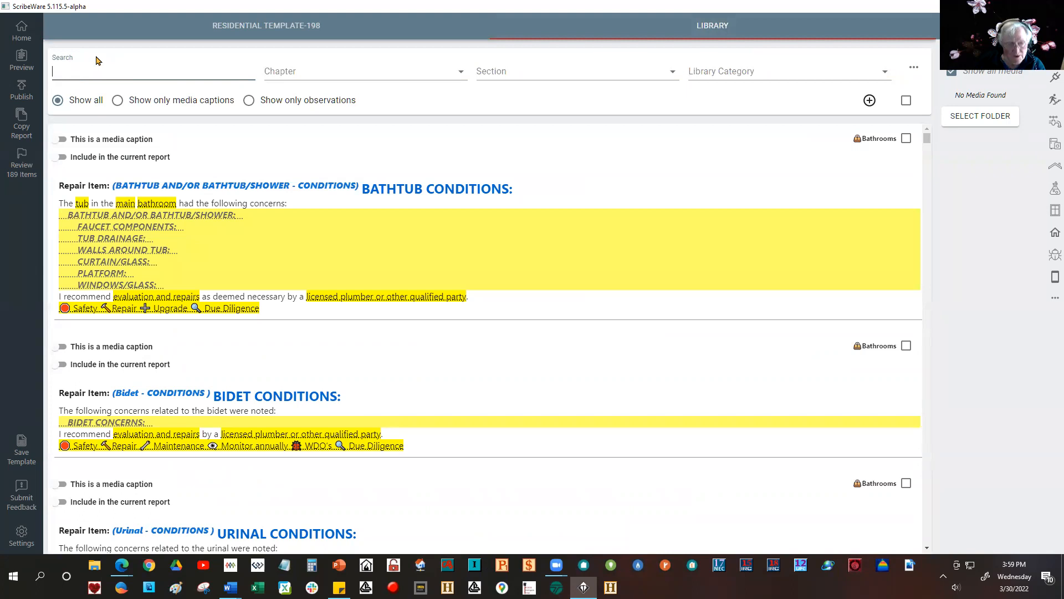
{"action": "type", "text": "vvvvvvvvvvvvvvvvvv"}
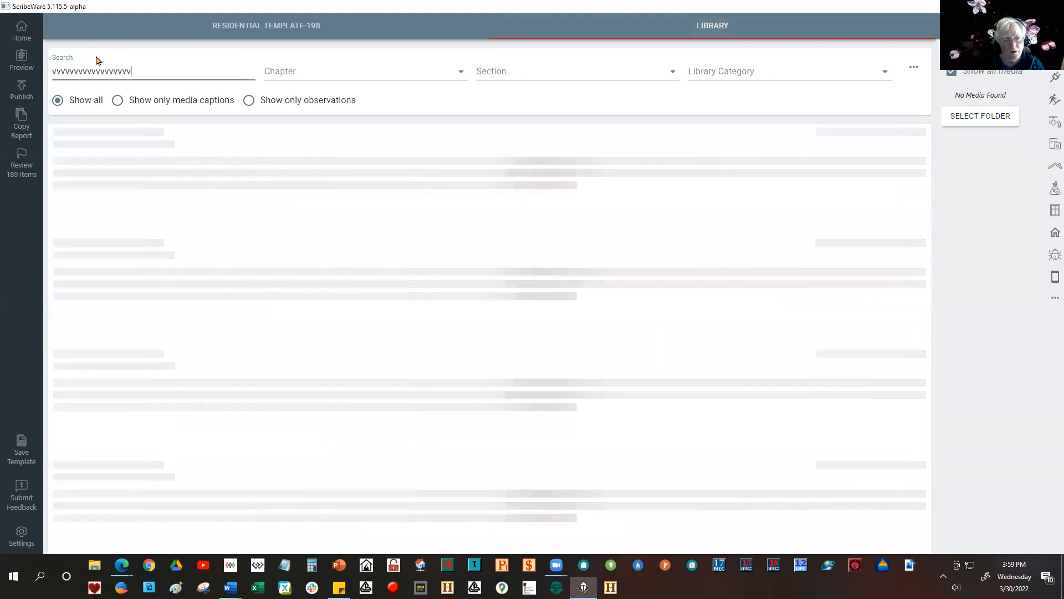
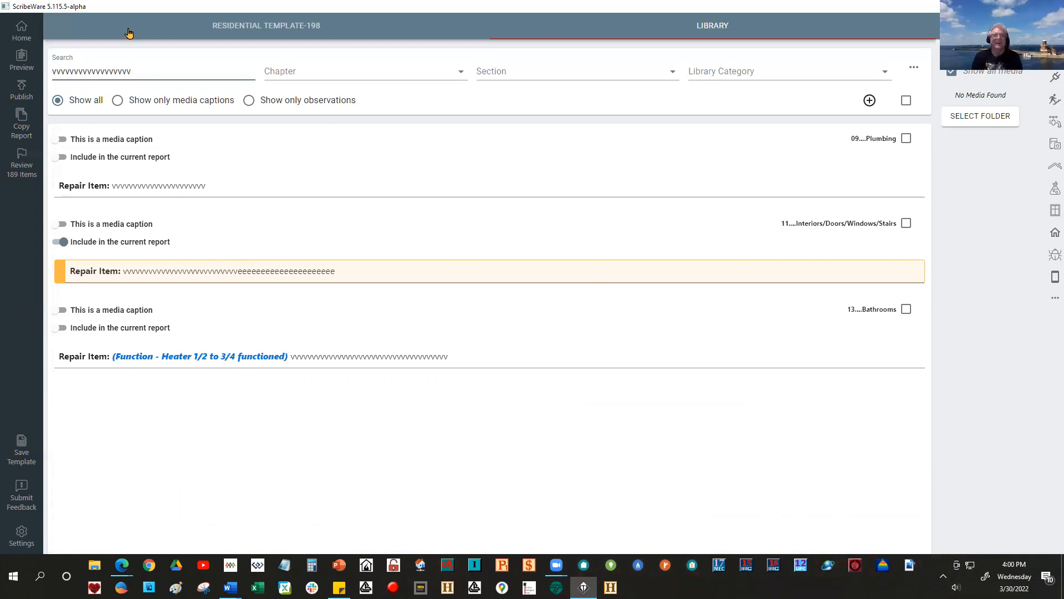
{"action": "double_click", "coordinate": [94, 71]}
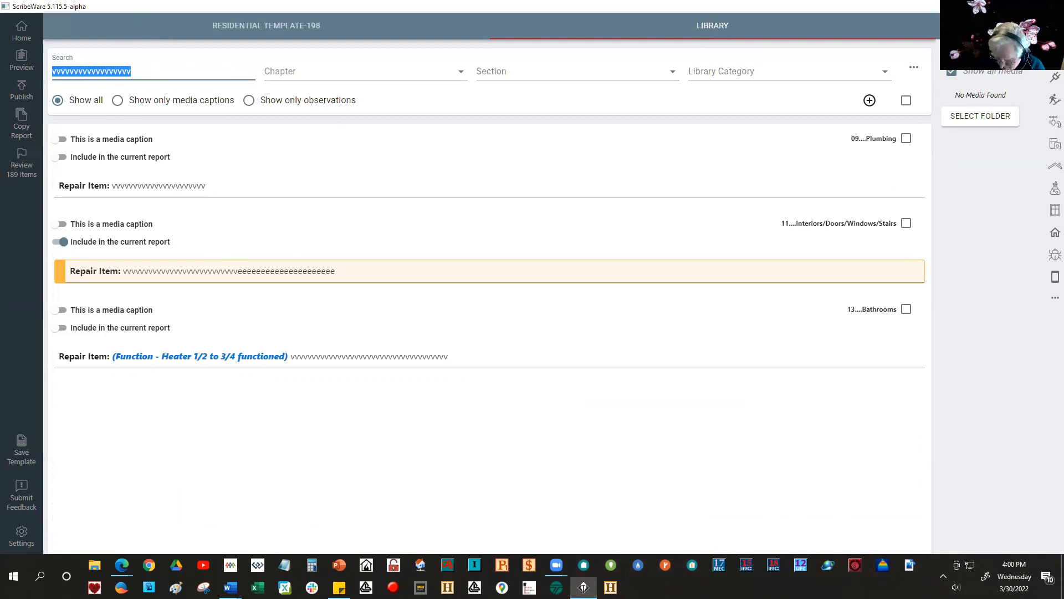
{"action": "key", "text": "BackSpace"}
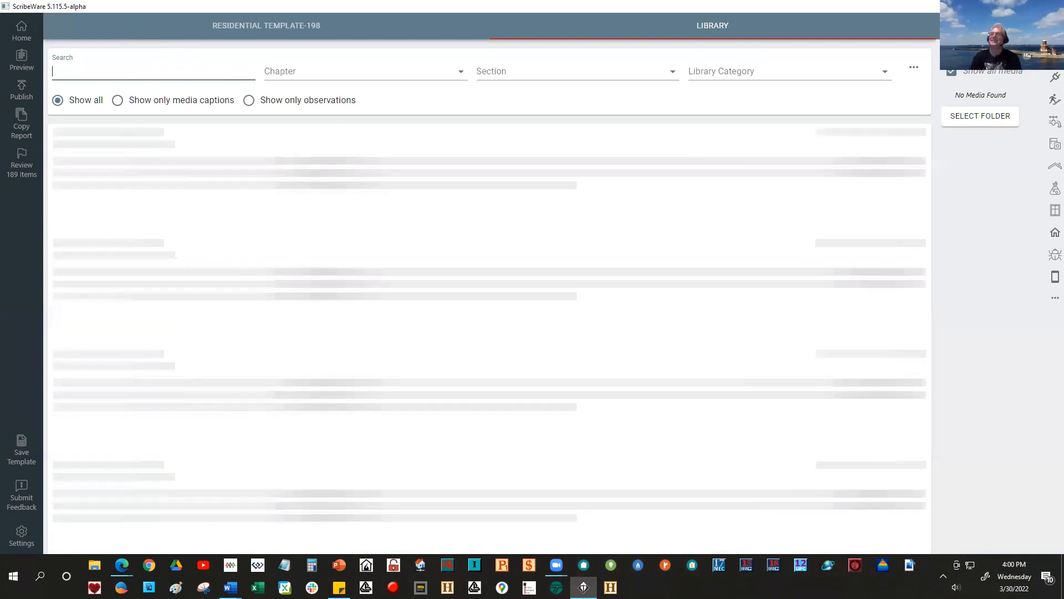
Step: Return to the template and select the EXTERIORDOORS-2 repair item
{"action": "left_click", "coordinate": [247, 32]}
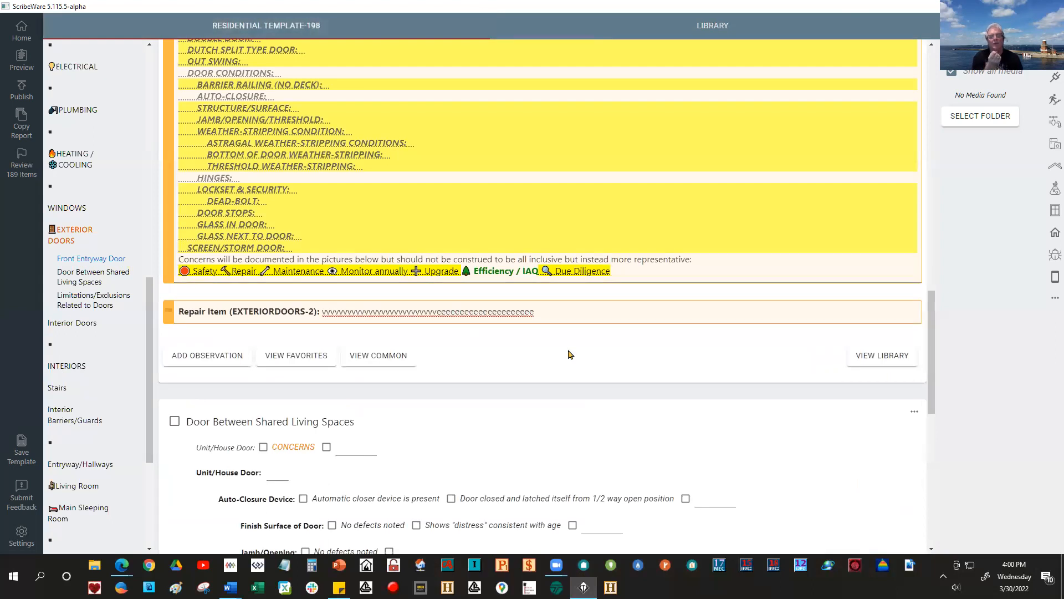
{"action": "scroll", "coordinate": [542, 296], "scroll_direction": "up", "scroll_amount": 2}
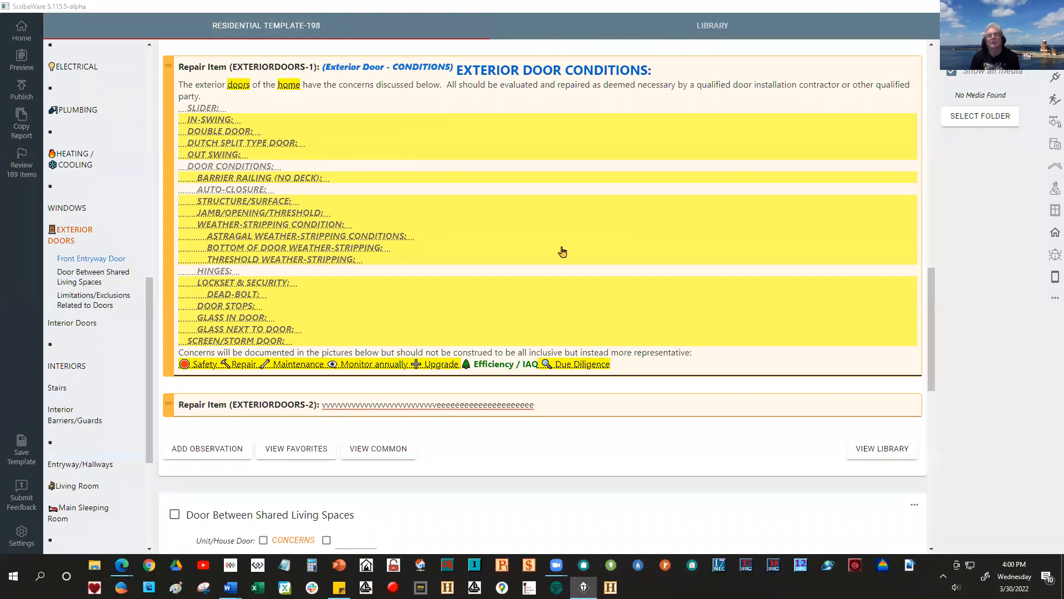
{"action": "left_click", "coordinate": [911, 409]}
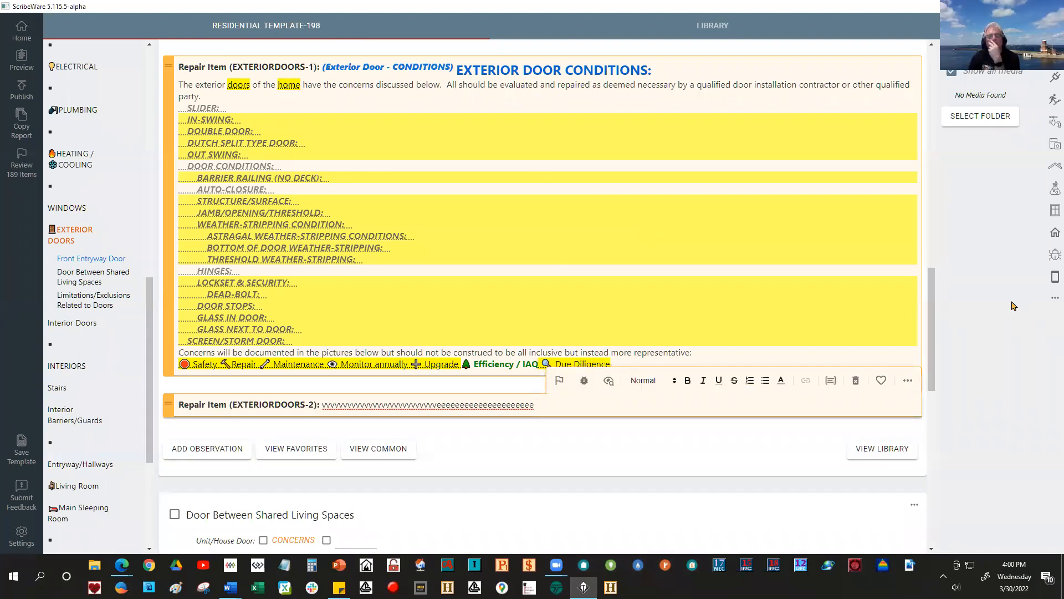
Step: Search the library for "vvvvvv" to list the placeholder repair items
{"action": "left_click", "coordinate": [715, 26]}
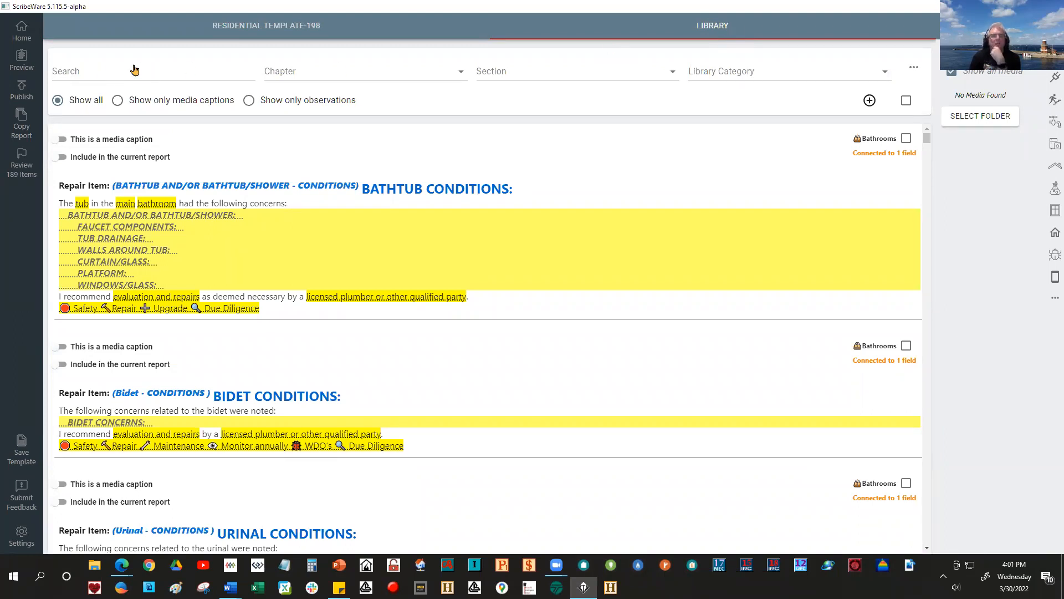
{"action": "left_click", "coordinate": [111, 70]}
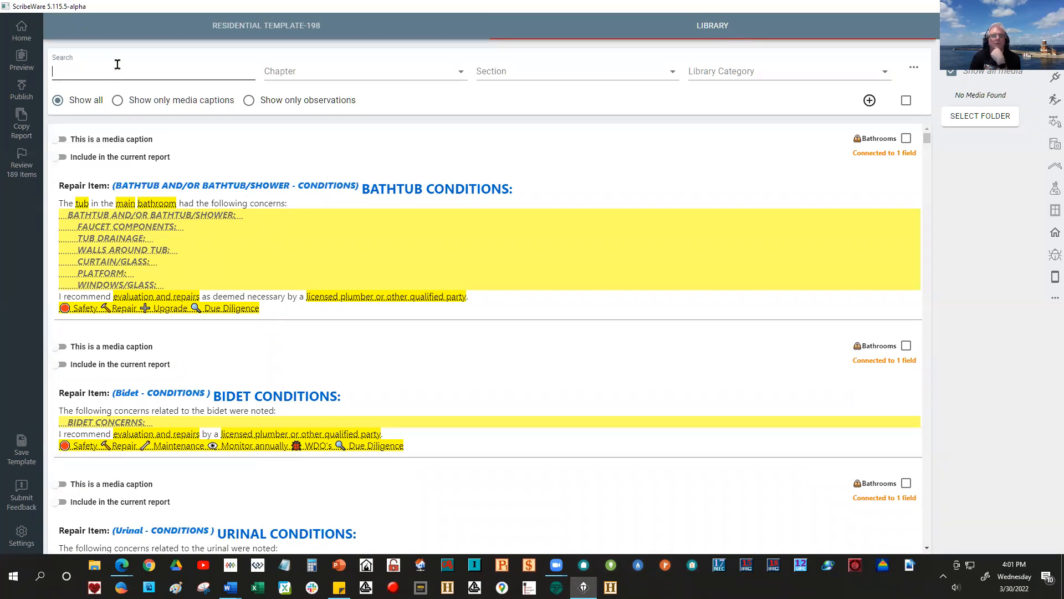
{"action": "type", "text": "vvvvvv"}
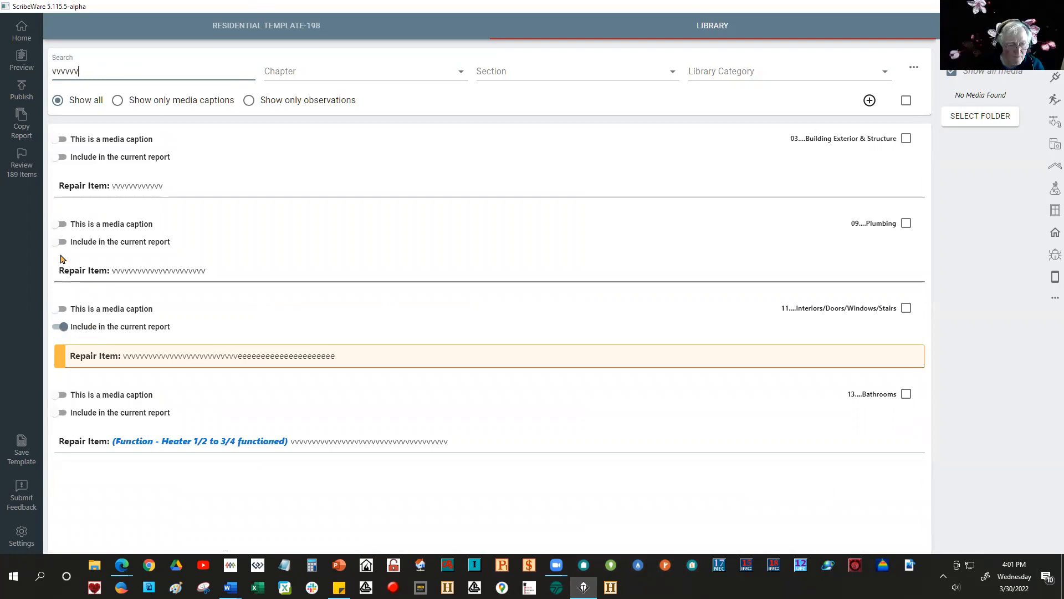
Step: Review the sections offered for including the Plumbing placeholder entry in the current report, without assigning one
{"action": "left_click", "coordinate": [105, 230]}
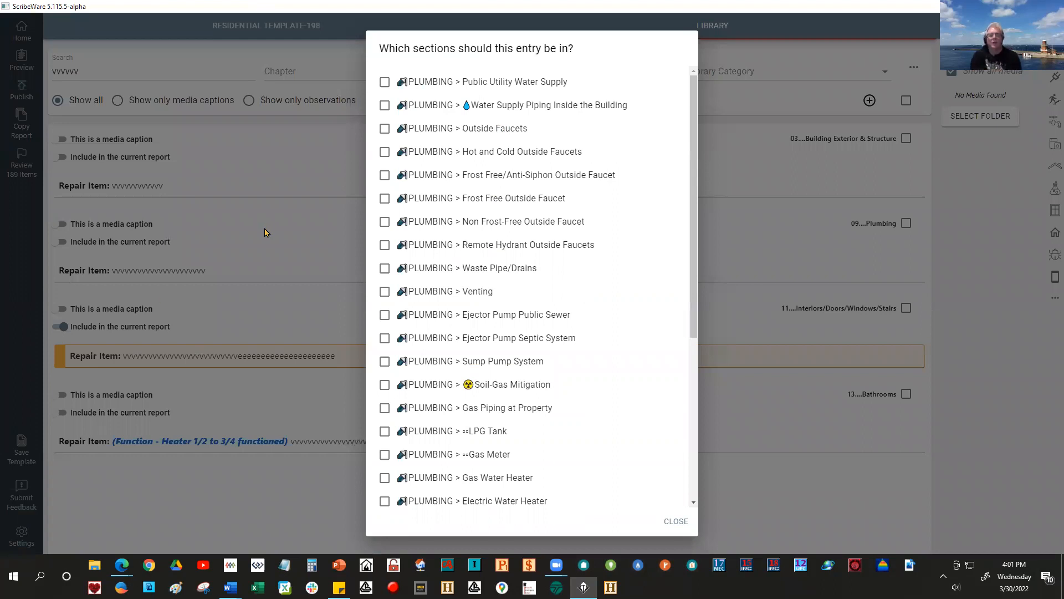
{"action": "left_click_drag", "start_coordinate": [697, 238], "coordinate": [695, 438]}
{"action": "left_click", "coordinate": [242, 220]}
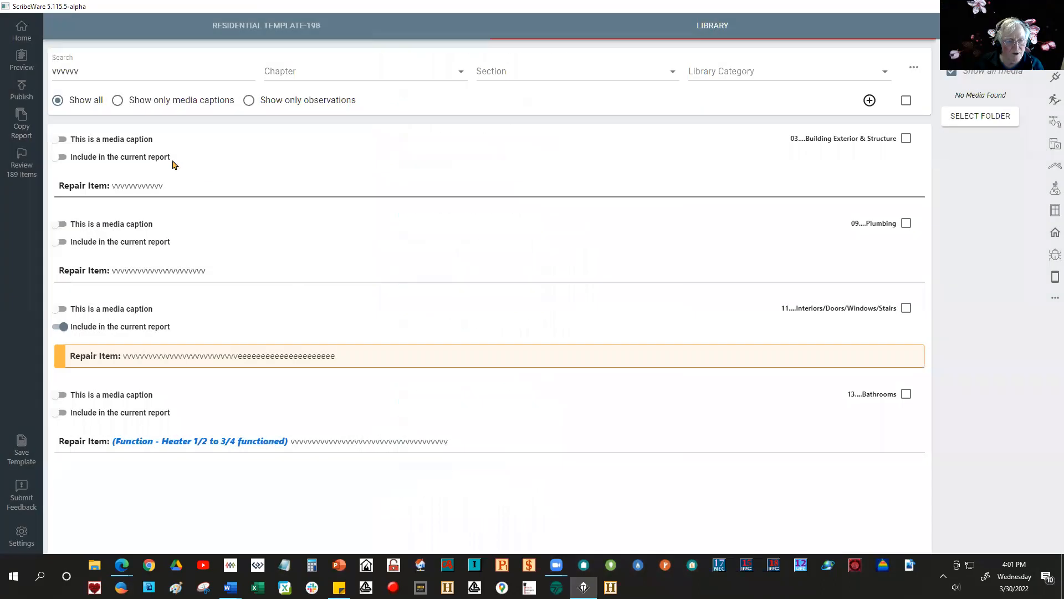
{"action": "left_click", "coordinate": [62, 159]}
{"action": "left_click", "coordinate": [63, 161]}
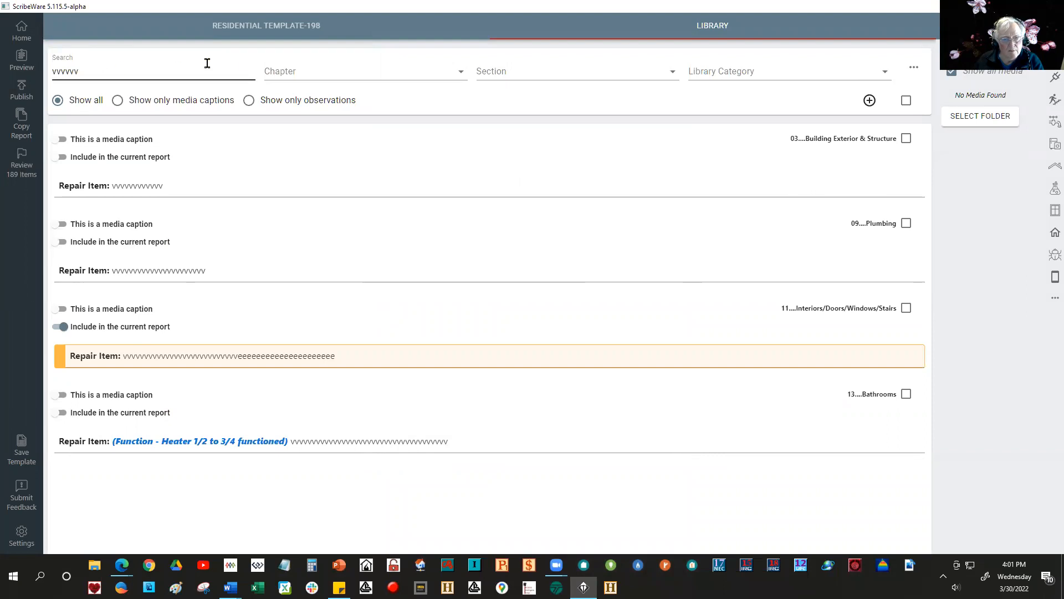
Step: Return to the template, open the EXTERIORDOORS-2 library entry for editing, review its library category choices, and close it unchanged
{"action": "left_click", "coordinate": [273, 28]}
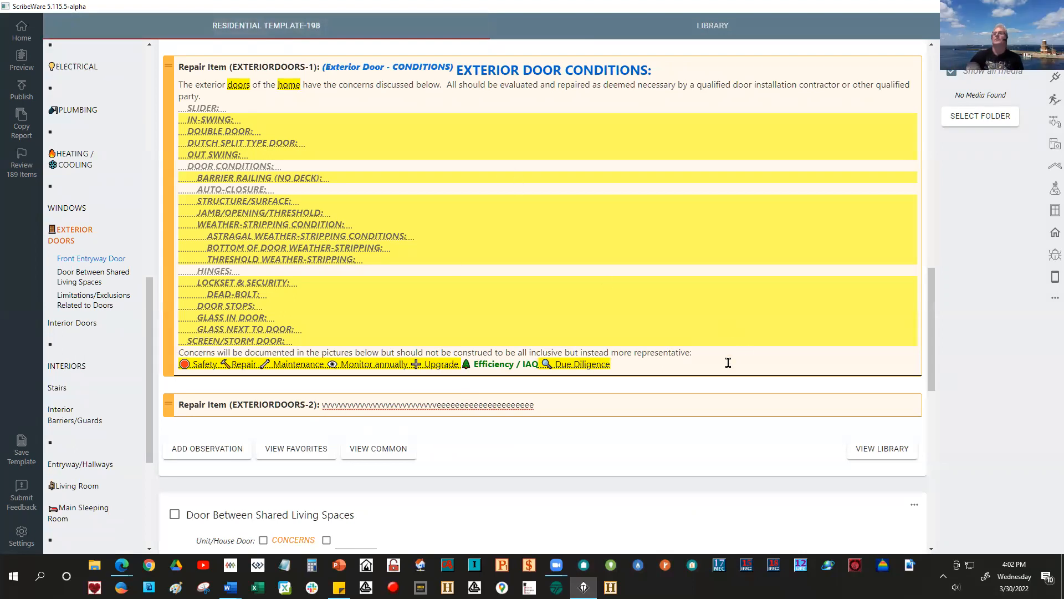
{"action": "left_click", "coordinate": [703, 408]}
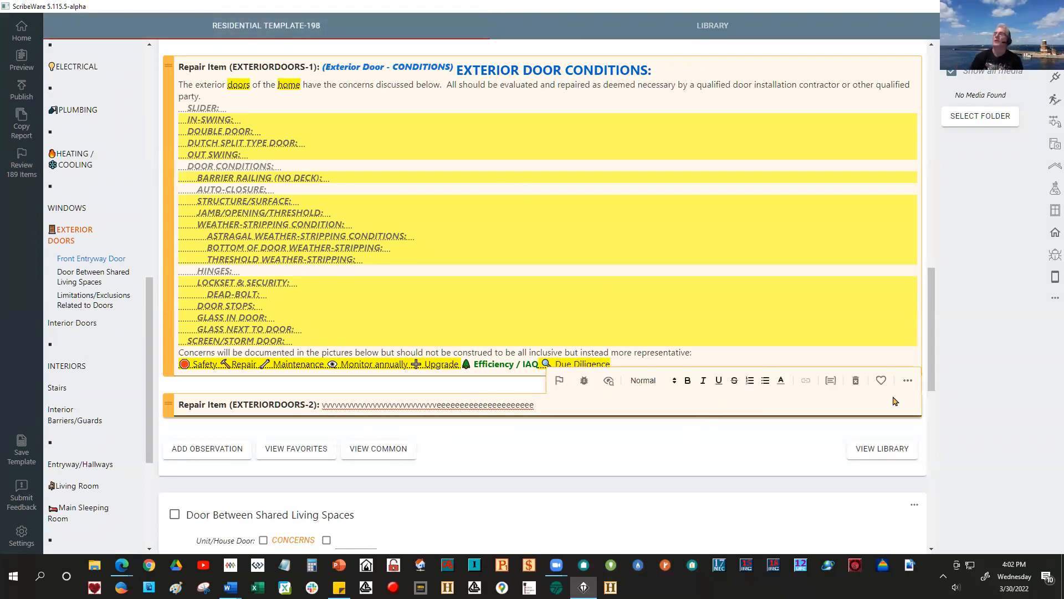
{"action": "left_click", "coordinate": [907, 382]}
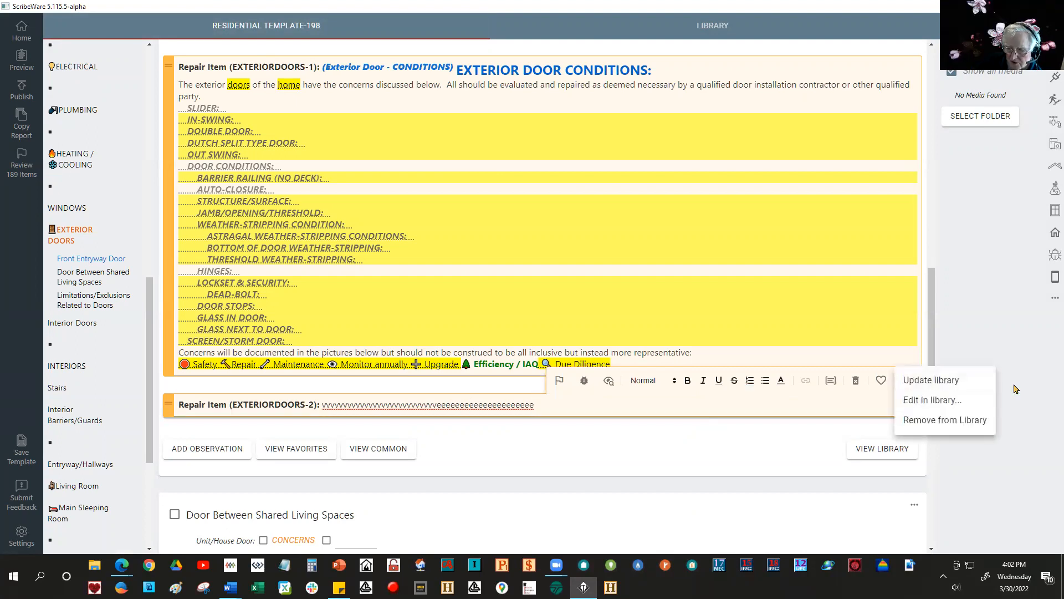
{"action": "left_click", "coordinate": [926, 401]}
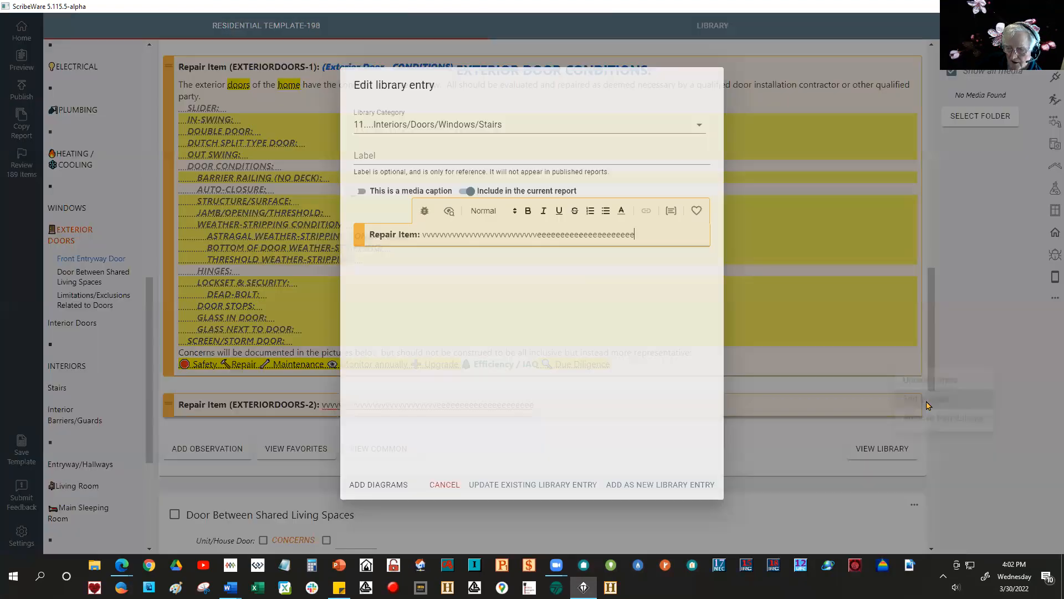
{"action": "left_click_drag", "start_coordinate": [506, 123], "coordinate": [336, 131]}
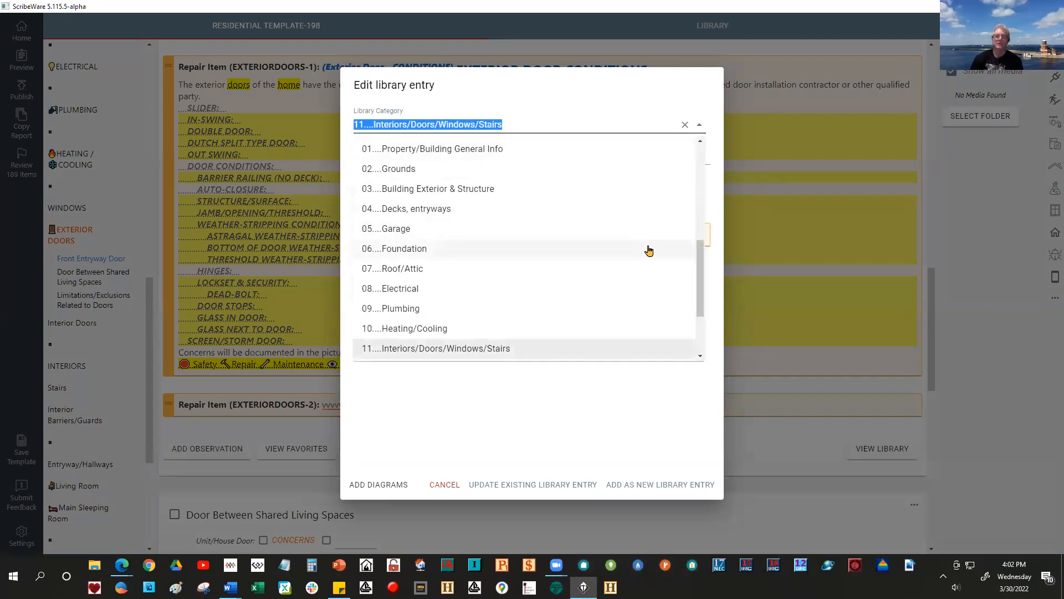
{"action": "left_click_drag", "start_coordinate": [700, 273], "coordinate": [684, 100]}
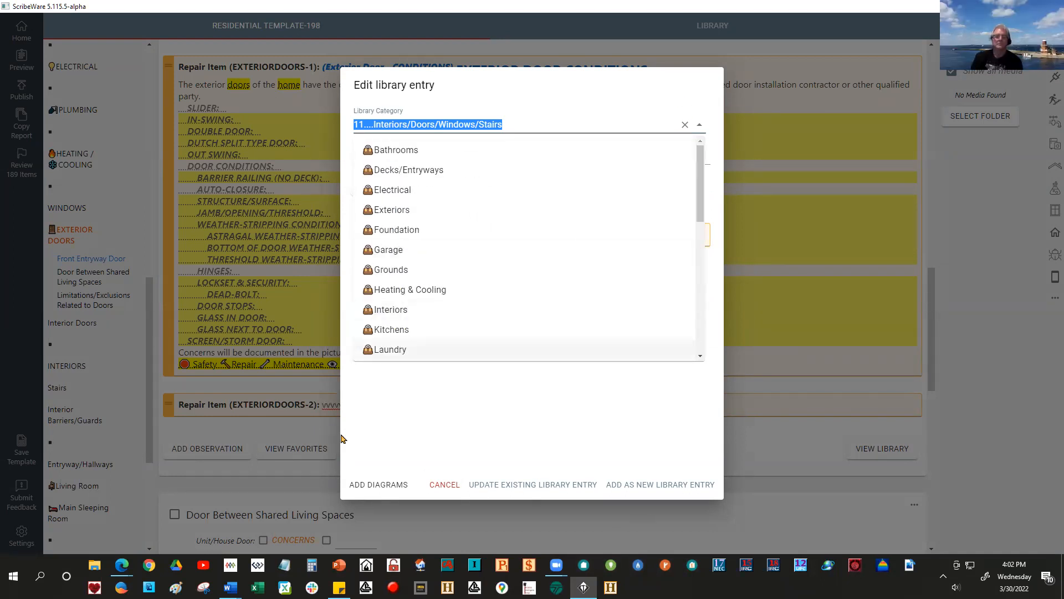
{"action": "left_click", "coordinate": [190, 386]}
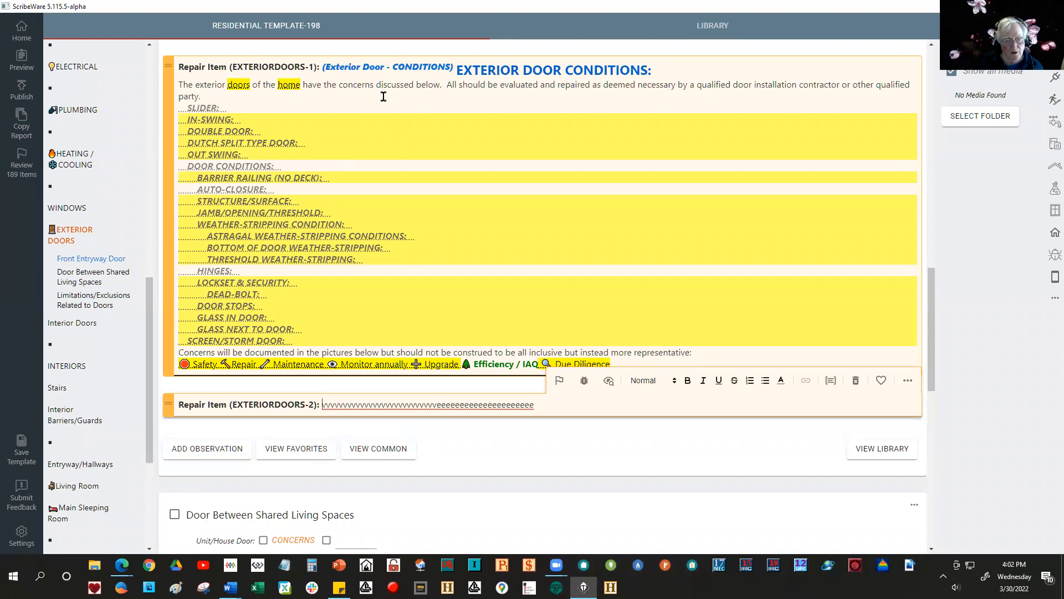
Step: Select "How secure are your doors?" for Home Security in the Front Entryway Door section
{"action": "scroll", "coordinate": [199, 142], "scroll_direction": "up", "scroll_amount": 4}
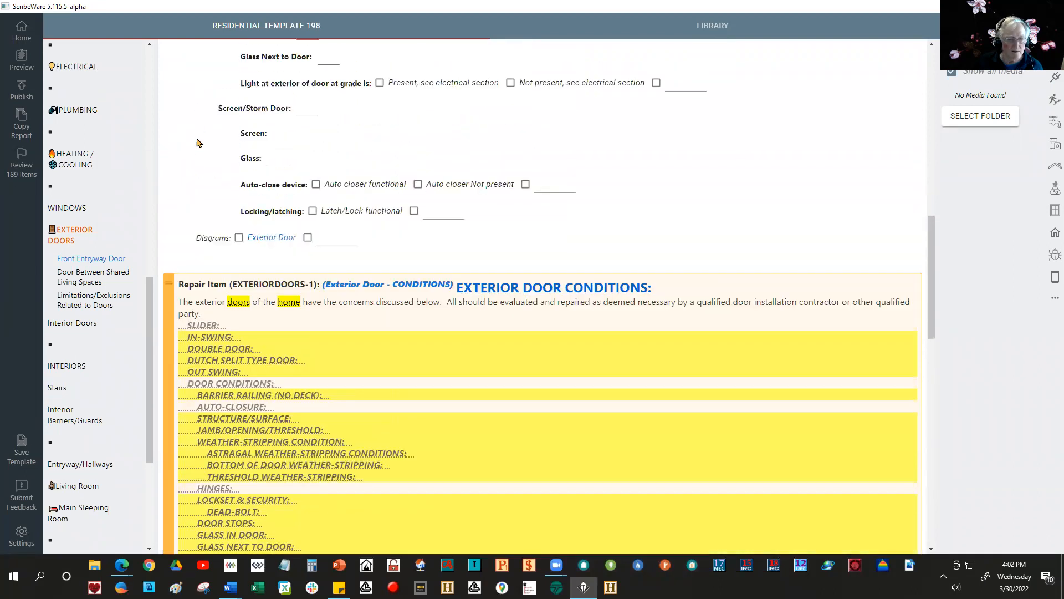
{"action": "scroll", "coordinate": [200, 142], "scroll_direction": "up", "scroll_amount": 5}
{"action": "scroll", "coordinate": [224, 106], "scroll_direction": "up", "scroll_amount": 6}
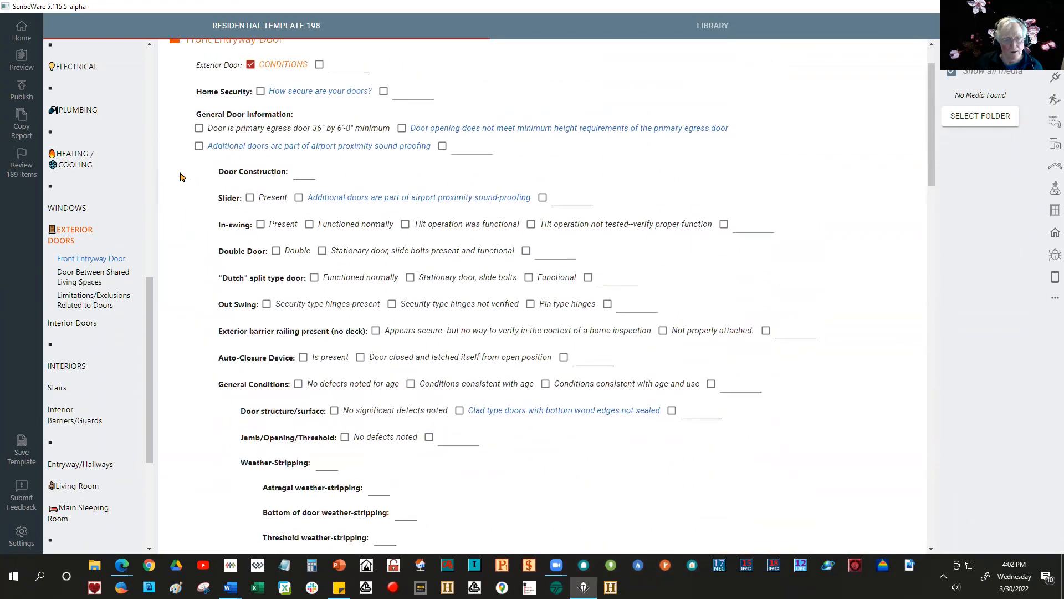
{"action": "scroll", "coordinate": [181, 176], "scroll_direction": "up", "scroll_amount": 2}
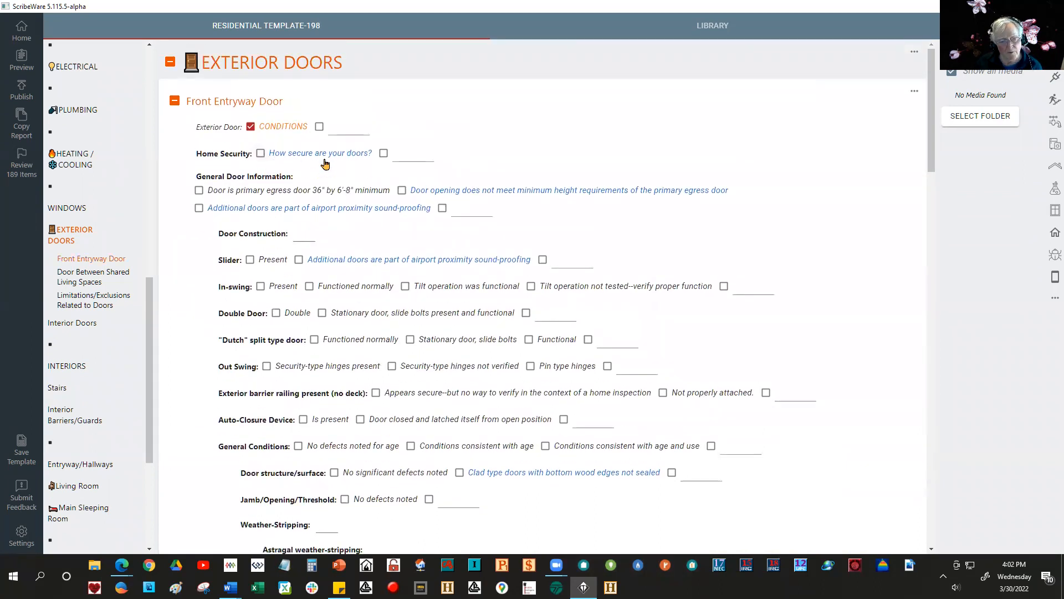
{"action": "left_click", "coordinate": [260, 154]}
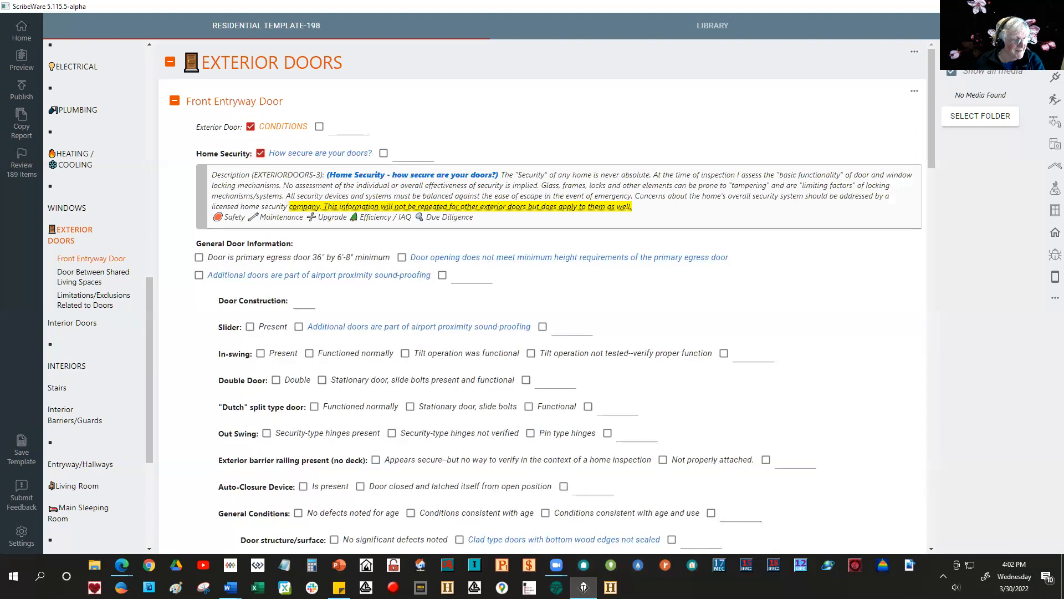
Step: Reload and restart the program, and reopen the RESIDENTIAL TEMPLATE-198 report
{"action": "key", "text": "ctrl+r"}
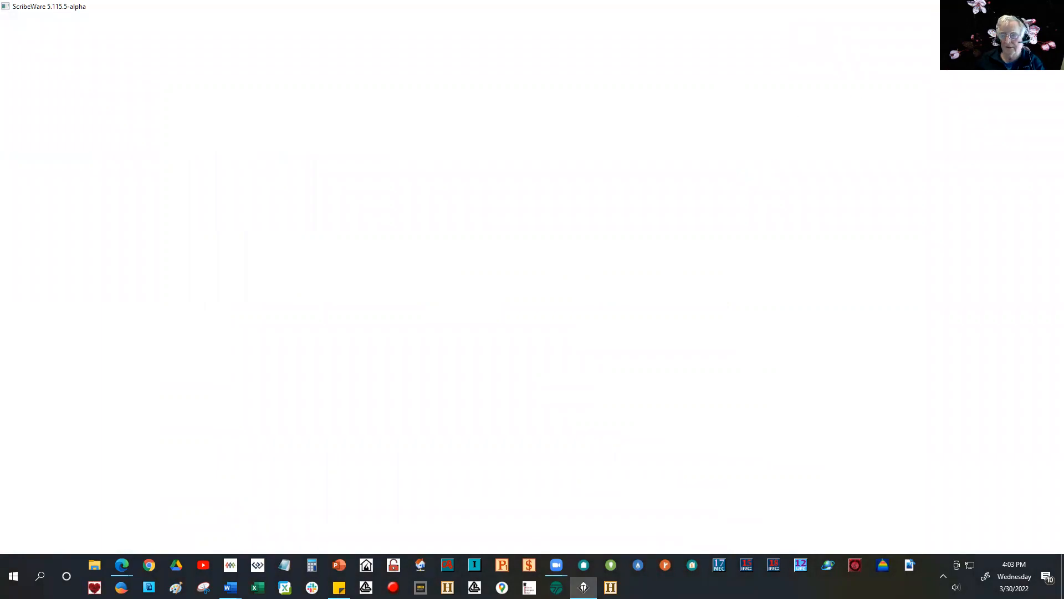
{"action": "left_click", "coordinate": [1051, 7]}
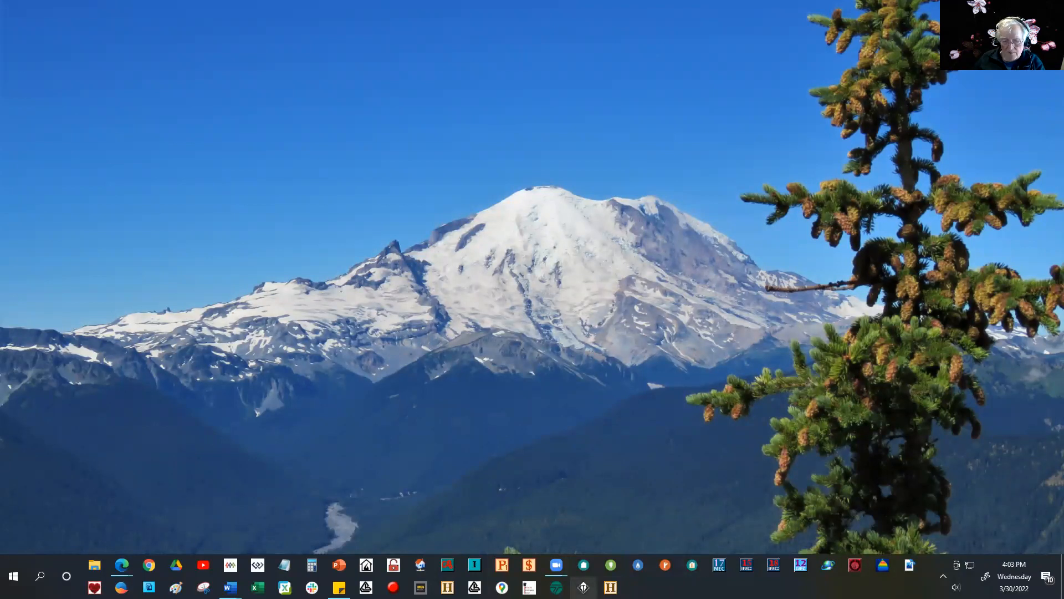
{"action": "left_click", "coordinate": [591, 579]}
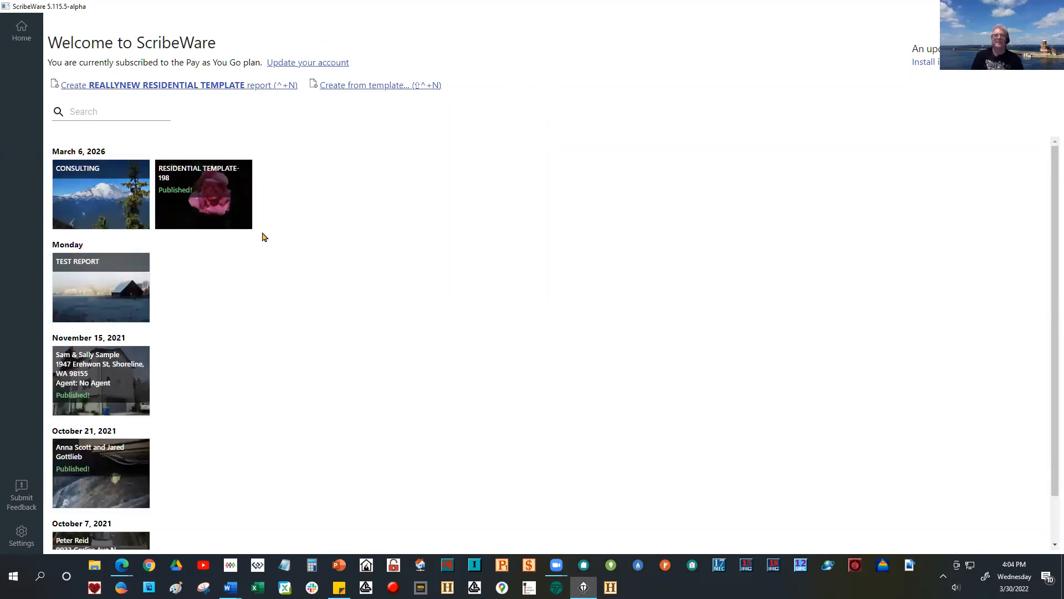
{"action": "left_click", "coordinate": [208, 202]}
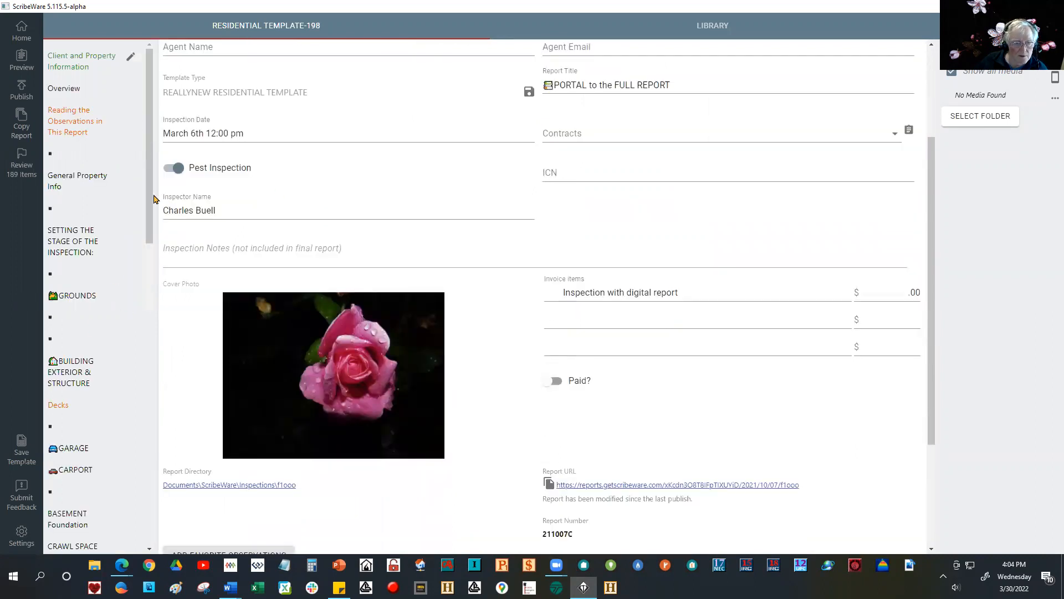
Step: In the Decks chapter's Overview of Deck section, change the lowercase structure field's option to "conditioned" and finish editing the section
{"action": "scroll", "coordinate": [150, 208], "scroll_direction": "down", "scroll_amount": 1}
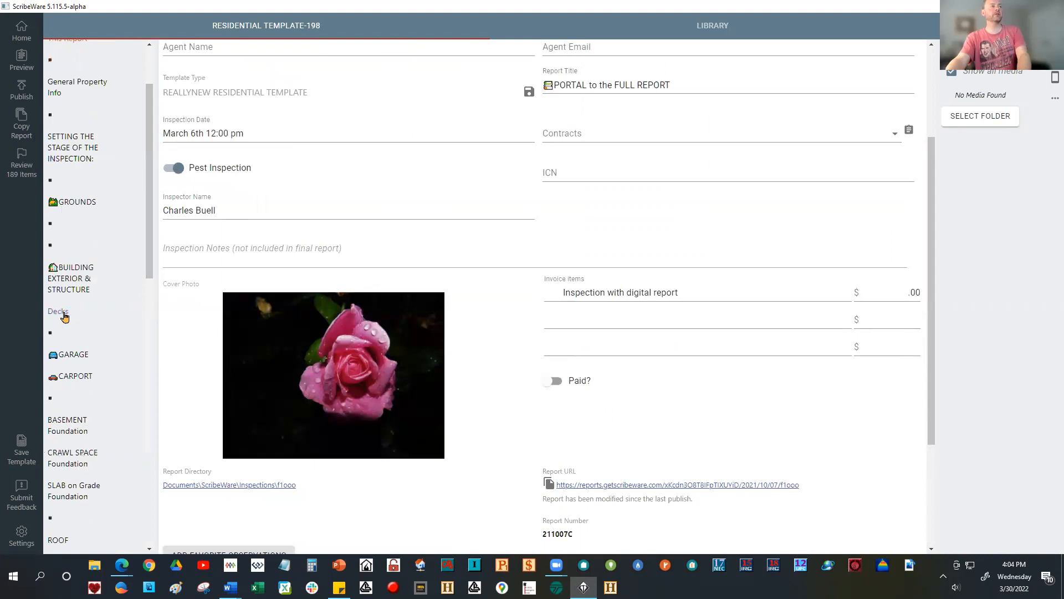
{"action": "left_click", "coordinate": [65, 317]}
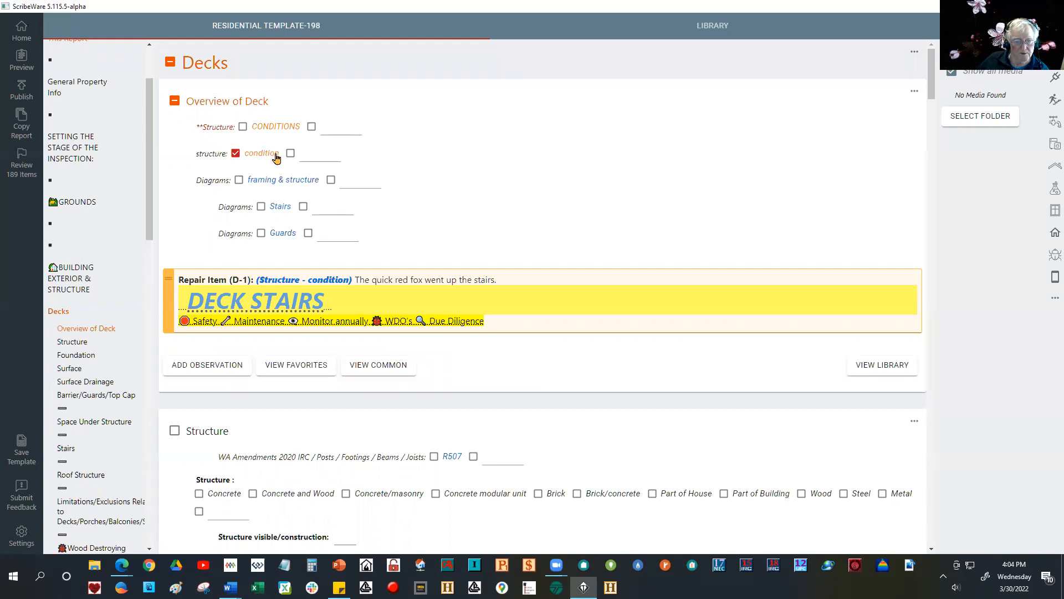
{"action": "left_click", "coordinate": [914, 93]}
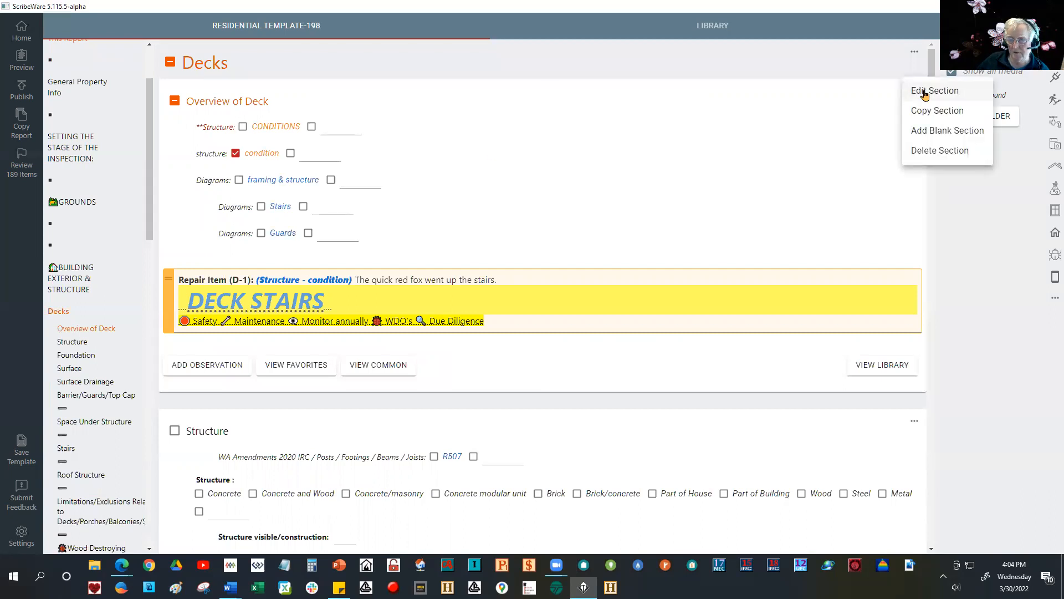
{"action": "left_click", "coordinate": [921, 91]}
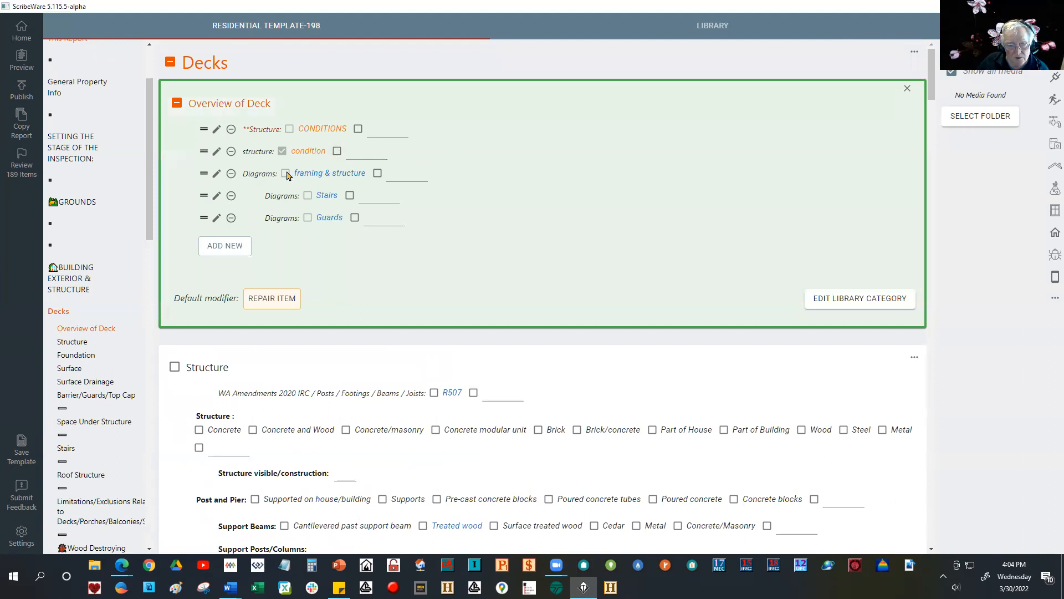
{"action": "left_click", "coordinate": [216, 152]}
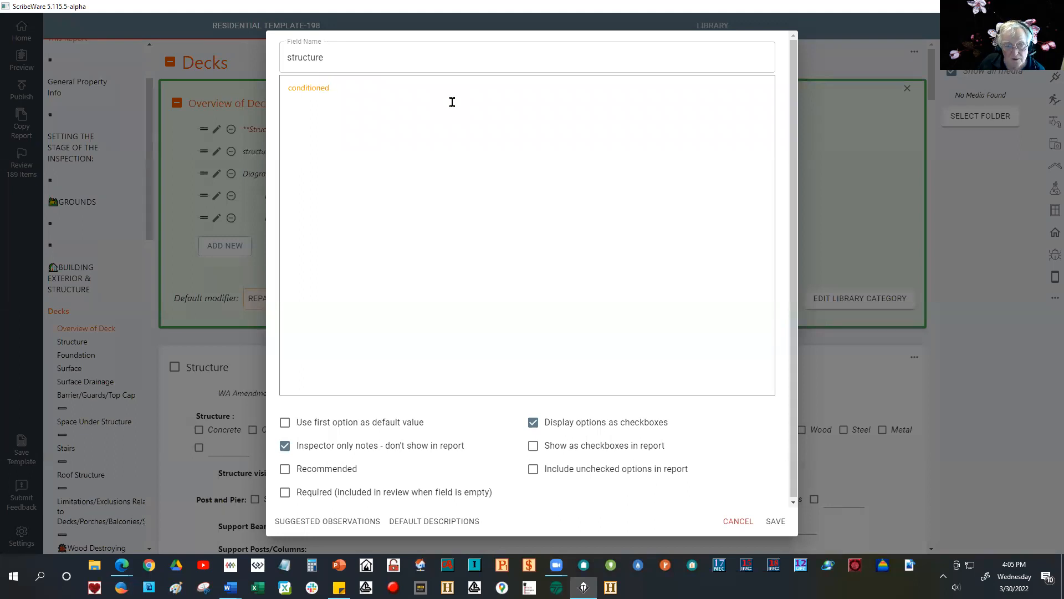
{"action": "left_click", "coordinate": [775, 521]}
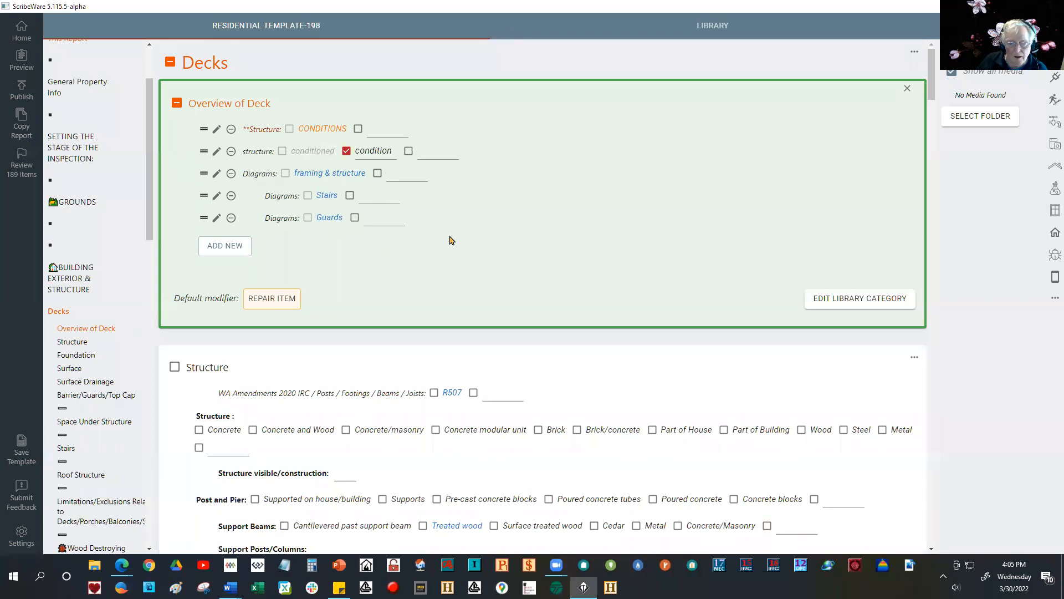
{"action": "left_click", "coordinate": [908, 89]}
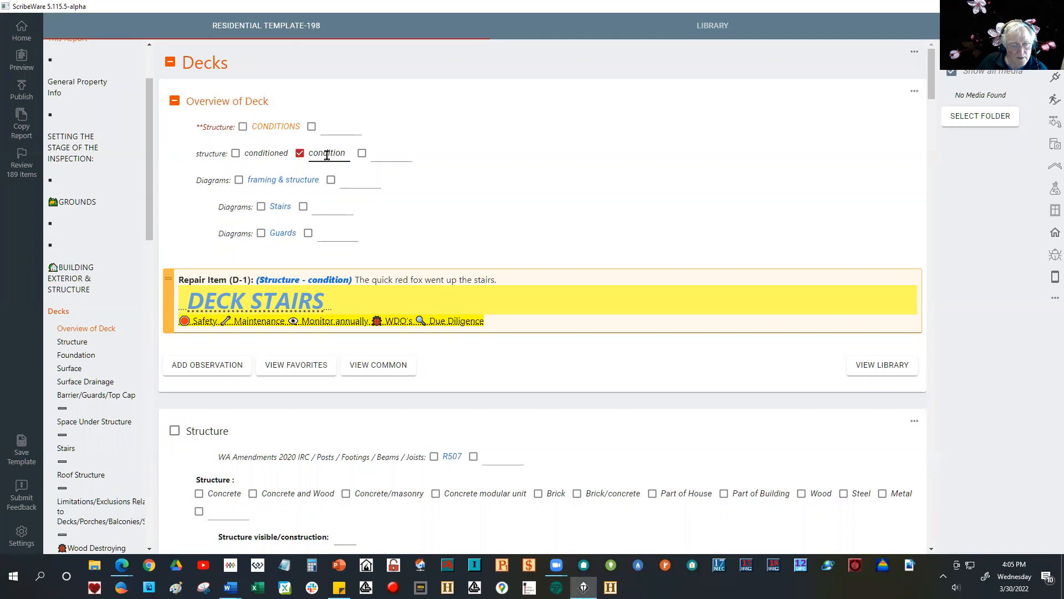
Step: Clear the checked "condition" entry from the structure field and delete repair item D-1 from Overview of Deck
{"action": "left_click", "coordinate": [300, 153]}
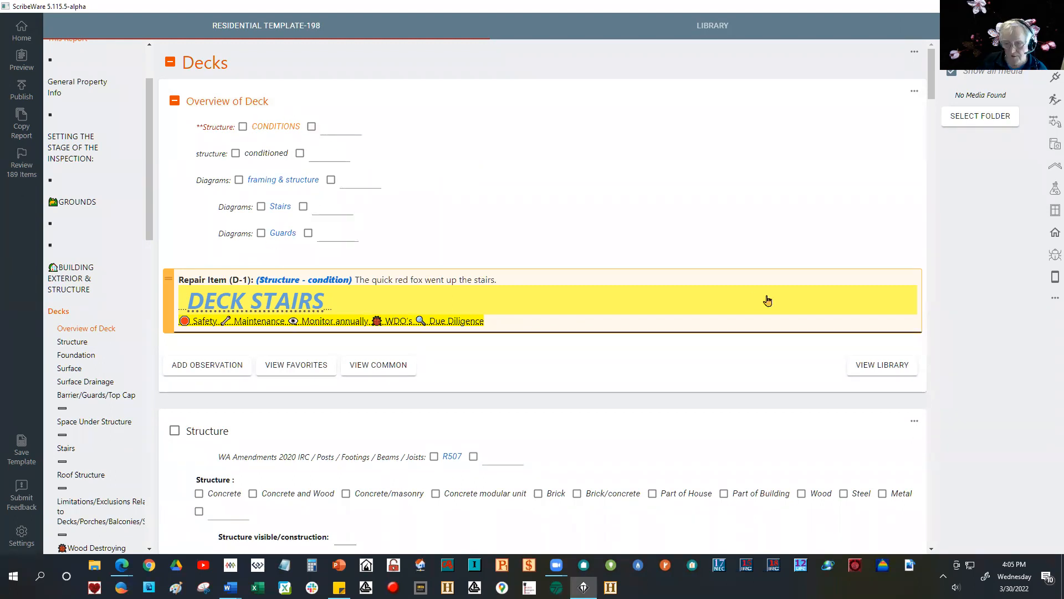
{"action": "left_click", "coordinate": [798, 291]}
{"action": "left_click", "coordinate": [856, 256]}
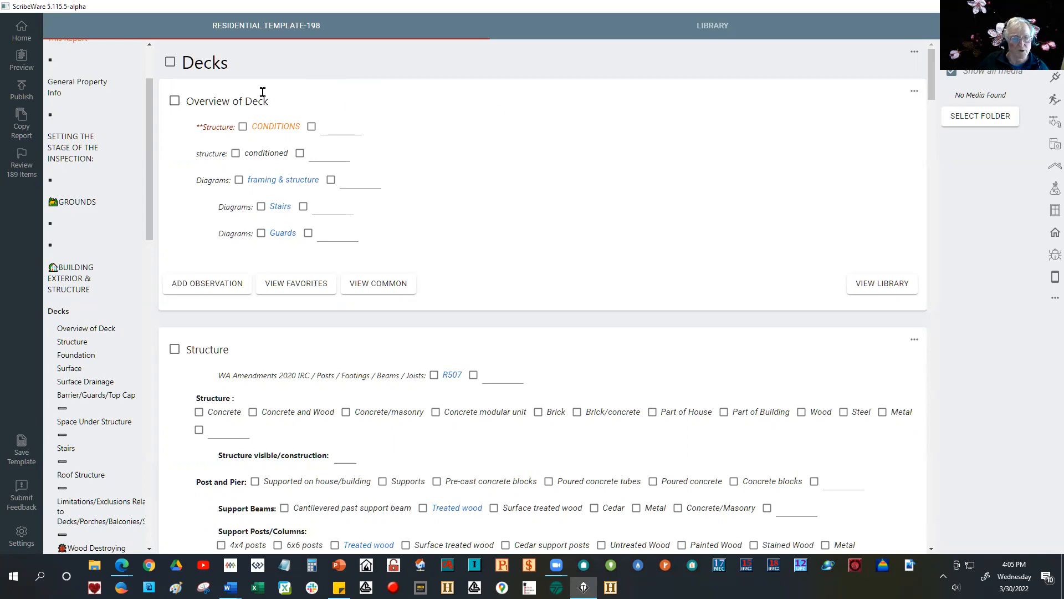
Step: Examine the Decks chapter's headings, the Overview of Deck fields, and the options listed in the Structure section
{"action": "double_click", "coordinate": [188, 62]}
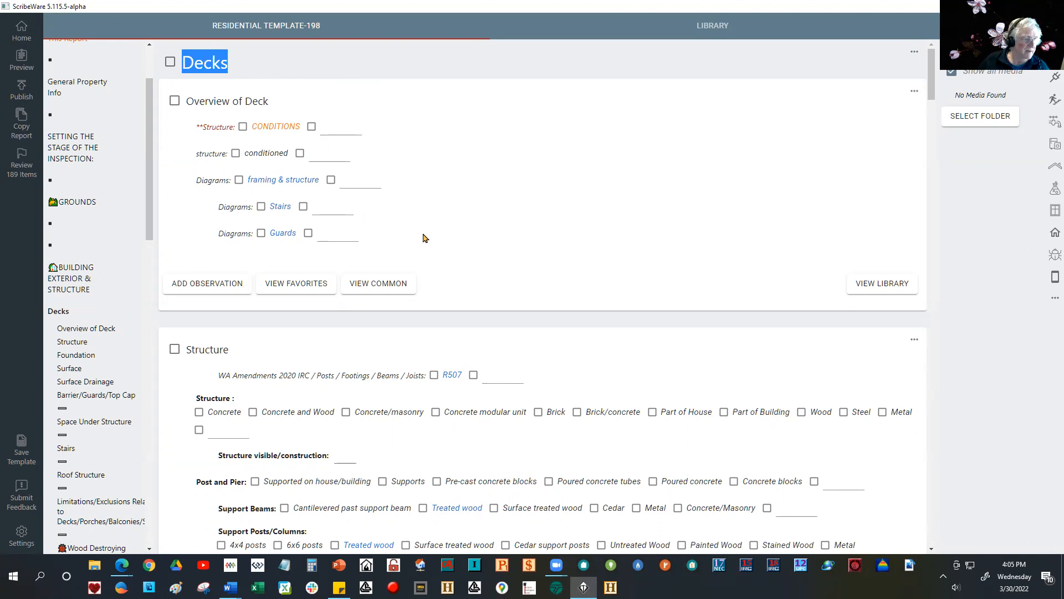
{"action": "triple_click", "coordinate": [410, 106]}
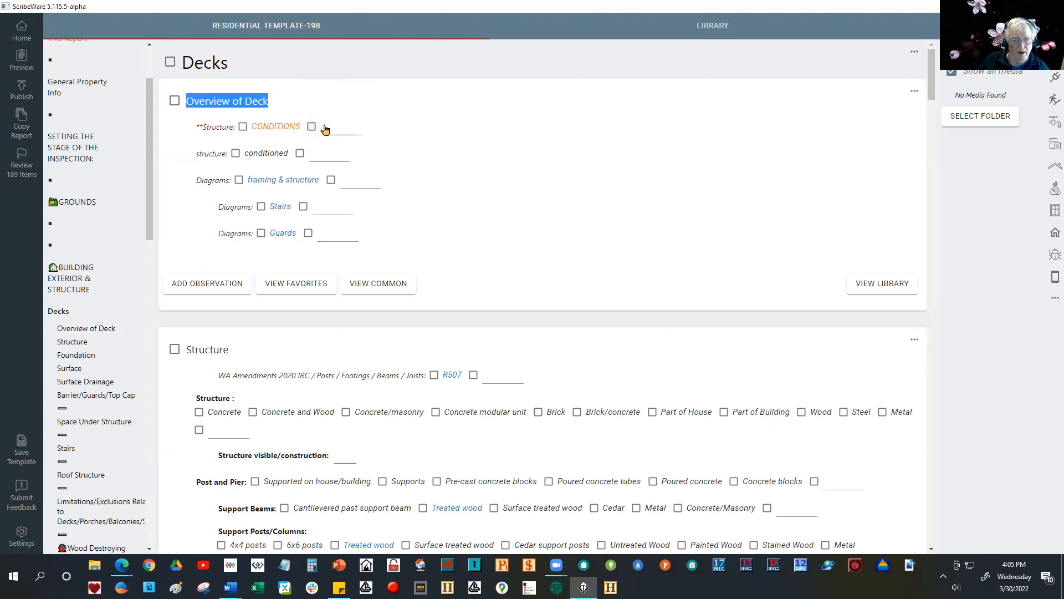
{"action": "left_click", "coordinate": [419, 127]}
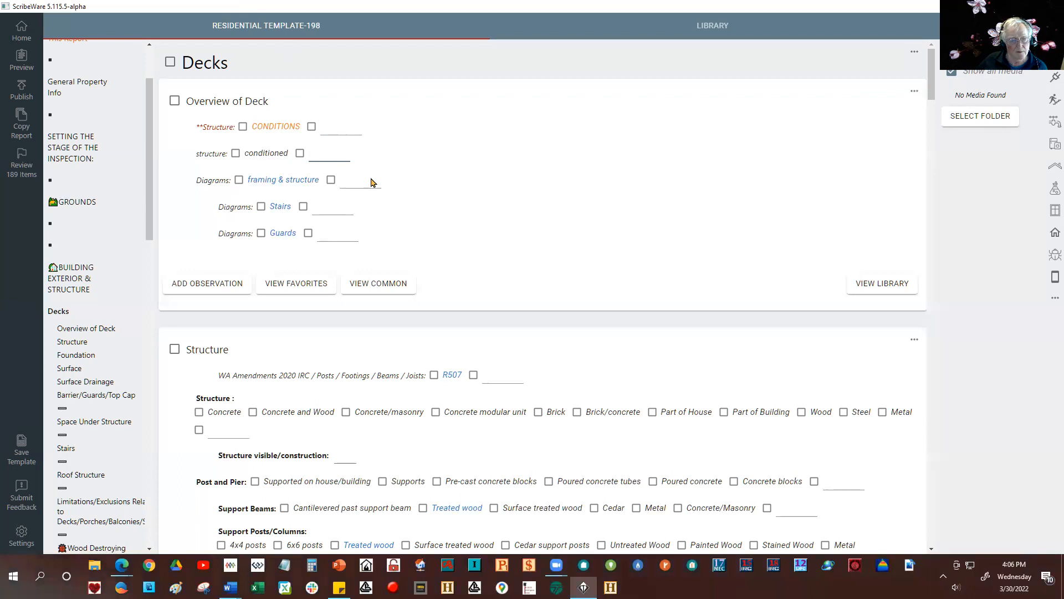
{"action": "left_click", "coordinate": [324, 154]}
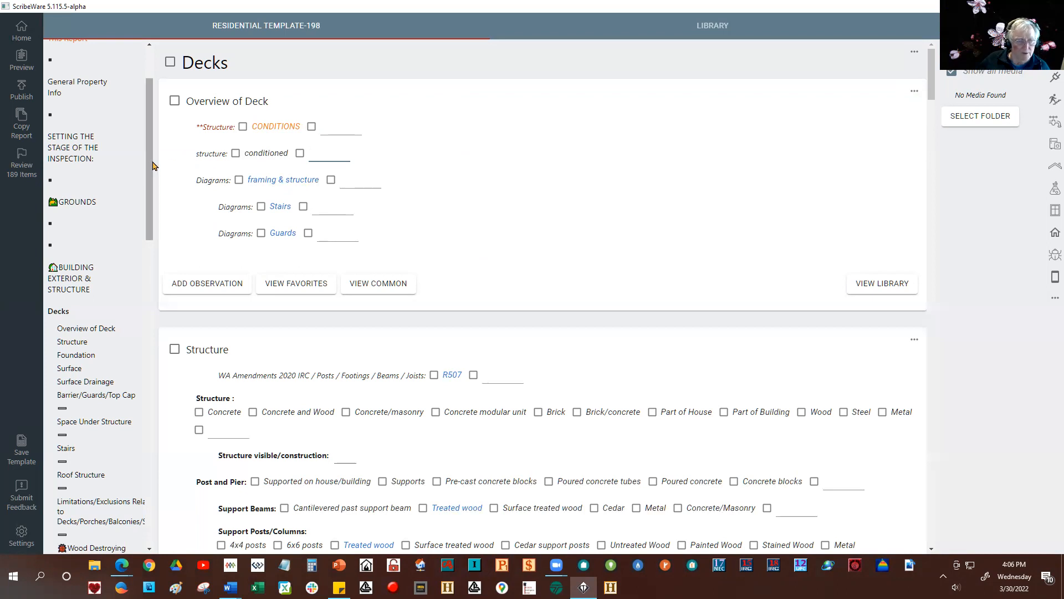
{"action": "left_click_drag", "start_coordinate": [152, 158], "coordinate": [147, 250]}
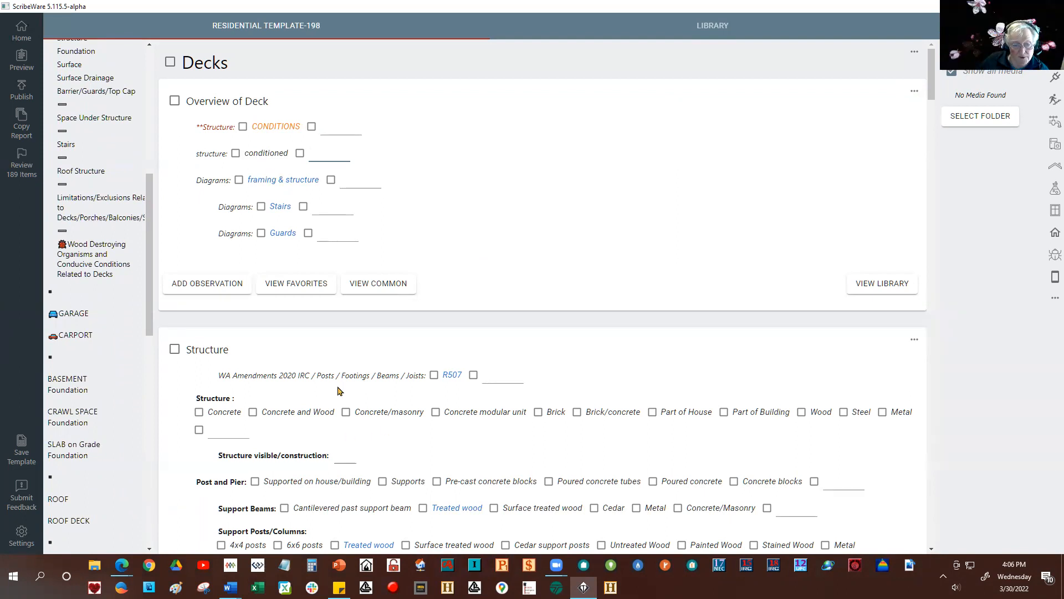
{"action": "scroll", "coordinate": [305, 480], "scroll_direction": "down", "scroll_amount": 1}
{"action": "scroll", "coordinate": [305, 480], "scroll_direction": "down", "scroll_amount": 5}
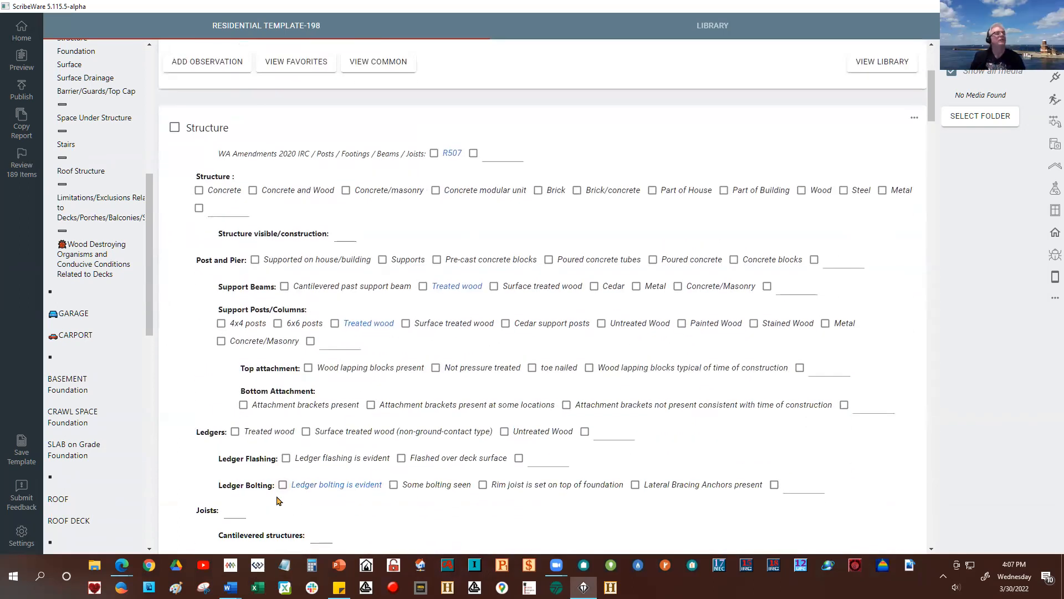
{"action": "scroll", "coordinate": [277, 502], "scroll_direction": "down", "scroll_amount": 2}
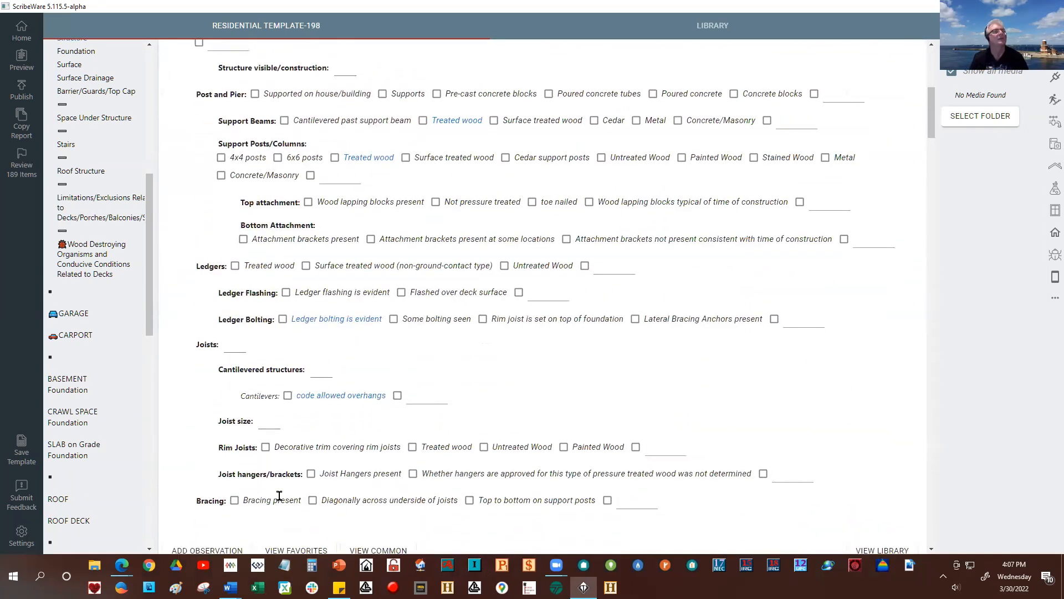
{"action": "scroll", "coordinate": [280, 495], "scroll_direction": "down", "scroll_amount": 2}
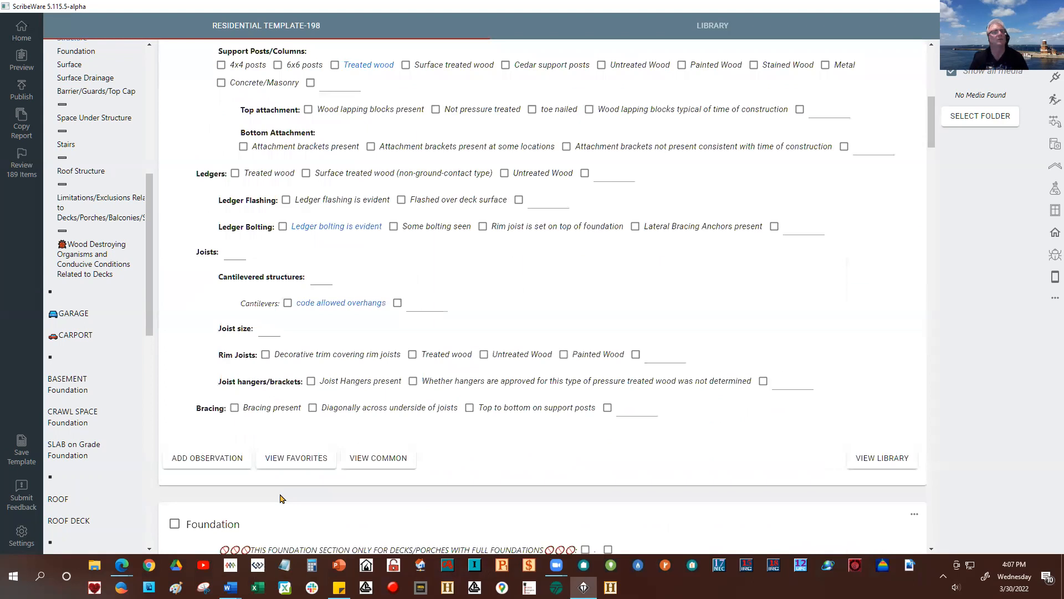
Step: Set the Joists field in the Decks Structure section to "Treated wood" and view the Joist size options
{"action": "left_click", "coordinate": [228, 256]}
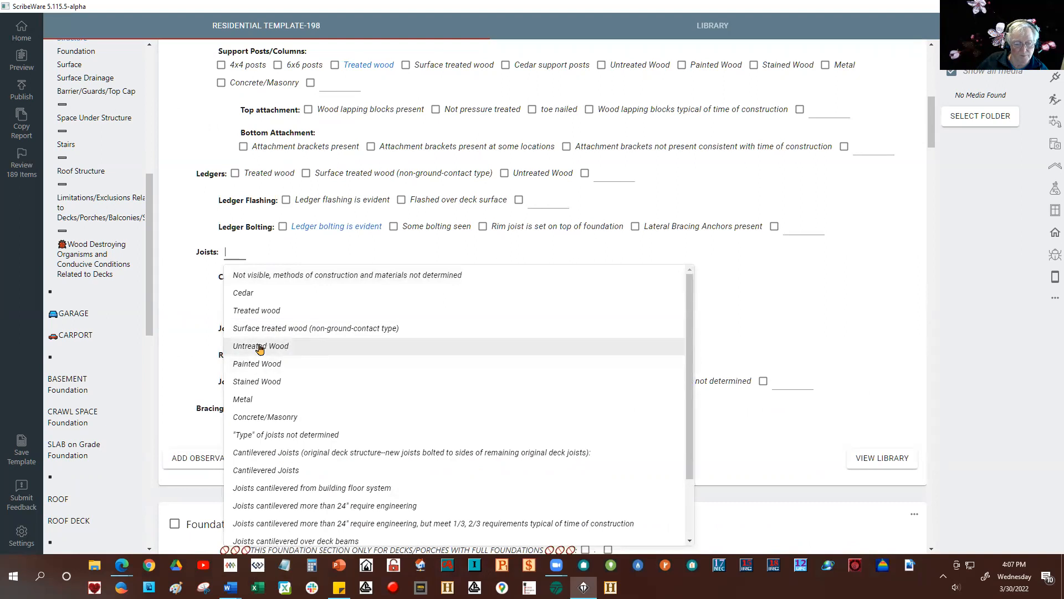
{"action": "scroll", "coordinate": [686, 491], "scroll_direction": "down", "scroll_amount": 2}
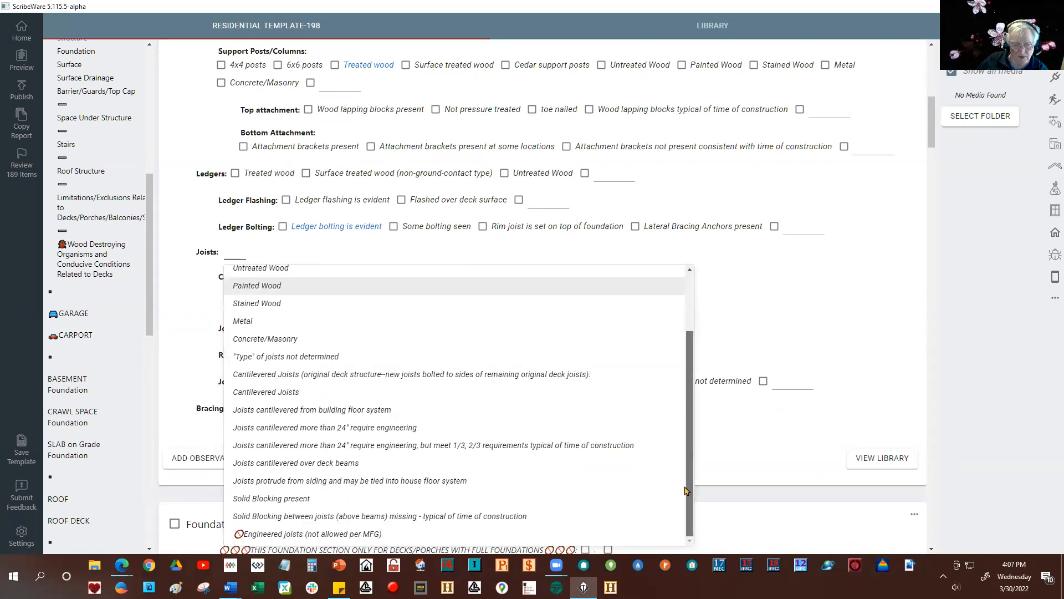
{"action": "scroll", "coordinate": [686, 491], "scroll_direction": "up", "scroll_amount": 3}
{"action": "left_click", "coordinate": [255, 313]}
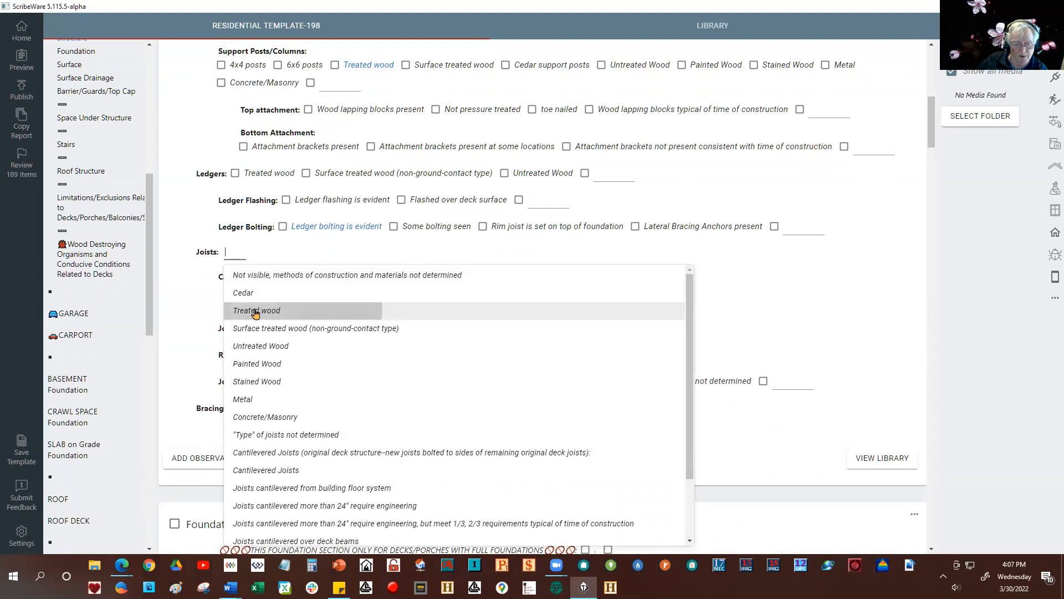
{"action": "left_click", "coordinate": [273, 329]}
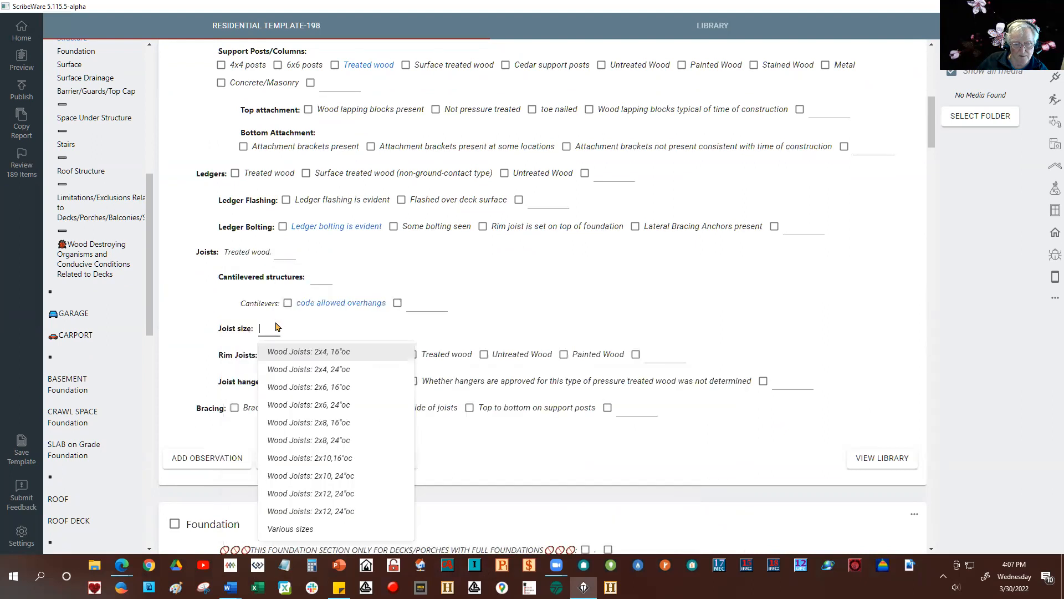
{"action": "left_click", "coordinate": [325, 285]}
{"action": "left_click", "coordinate": [303, 258]}
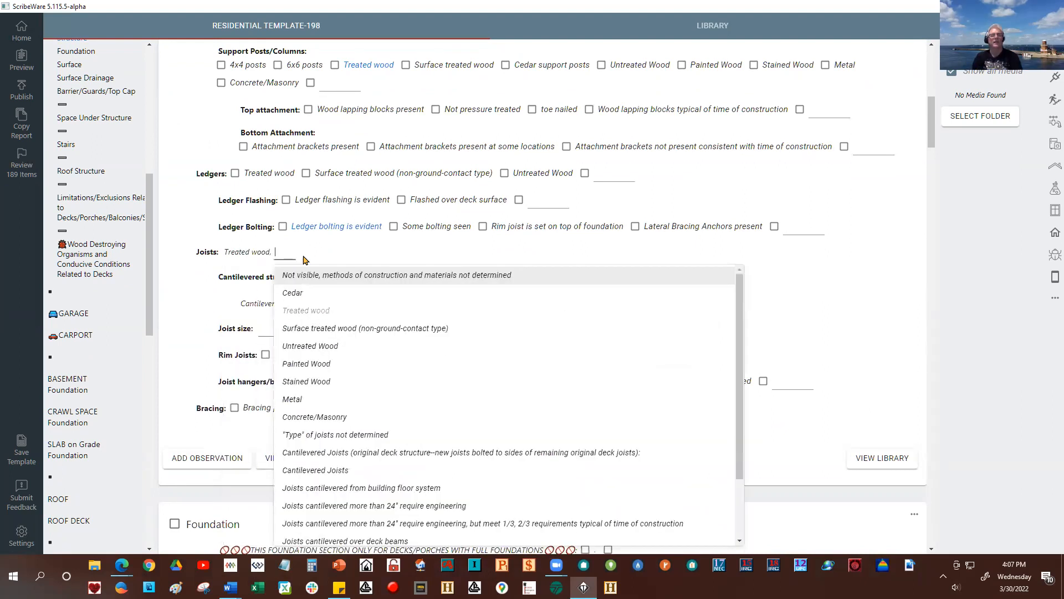
{"action": "left_click", "coordinate": [199, 306]}
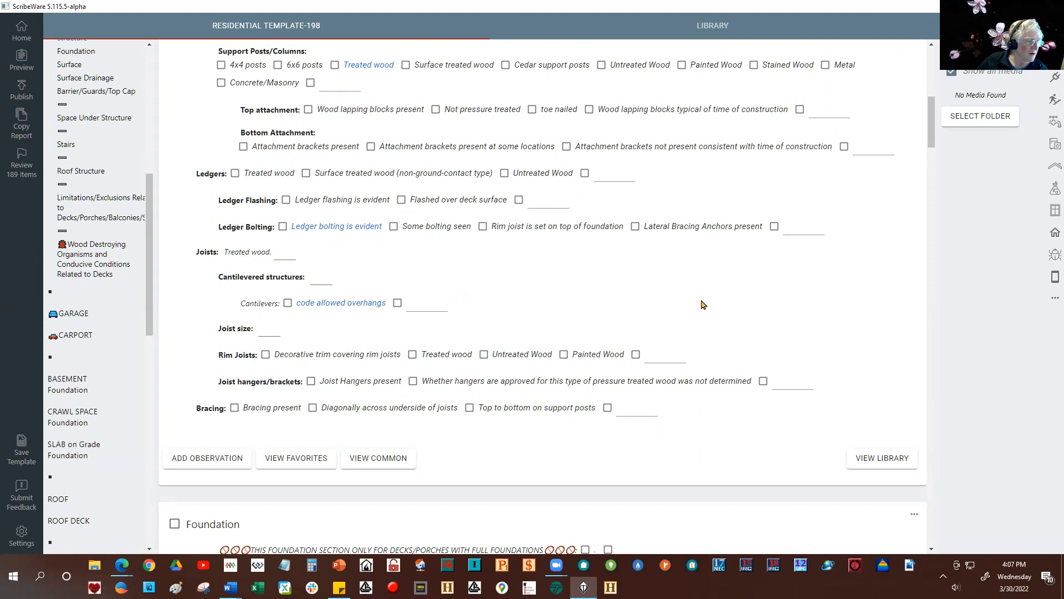
Step: Add "Untreated Wood" to the Joists field of the Structure section
{"action": "scroll", "coordinate": [701, 304], "scroll_direction": "up", "scroll_amount": 1}
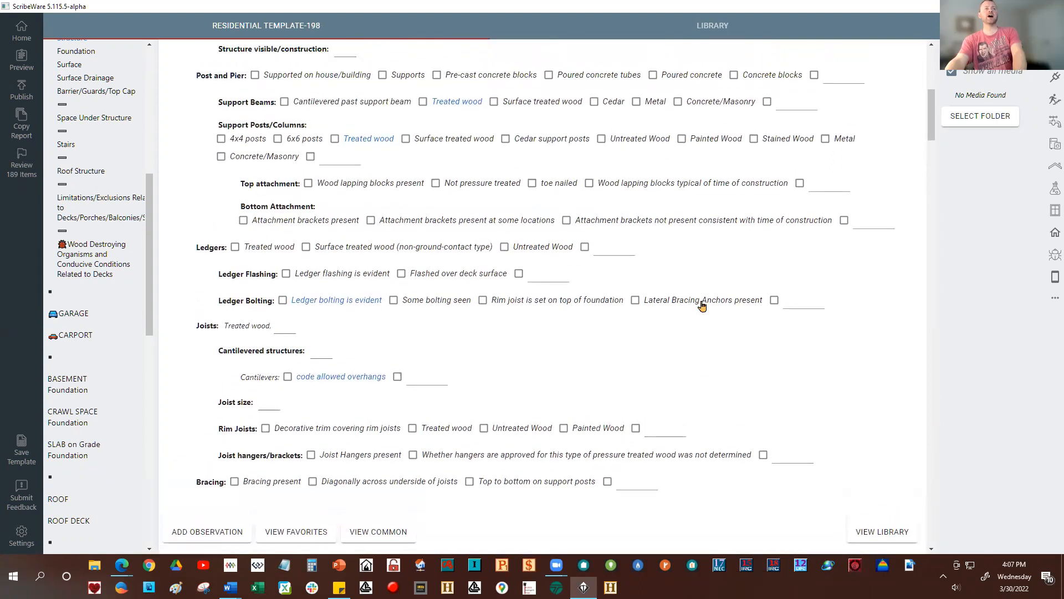
{"action": "scroll", "coordinate": [637, 319], "scroll_direction": "down", "scroll_amount": 2}
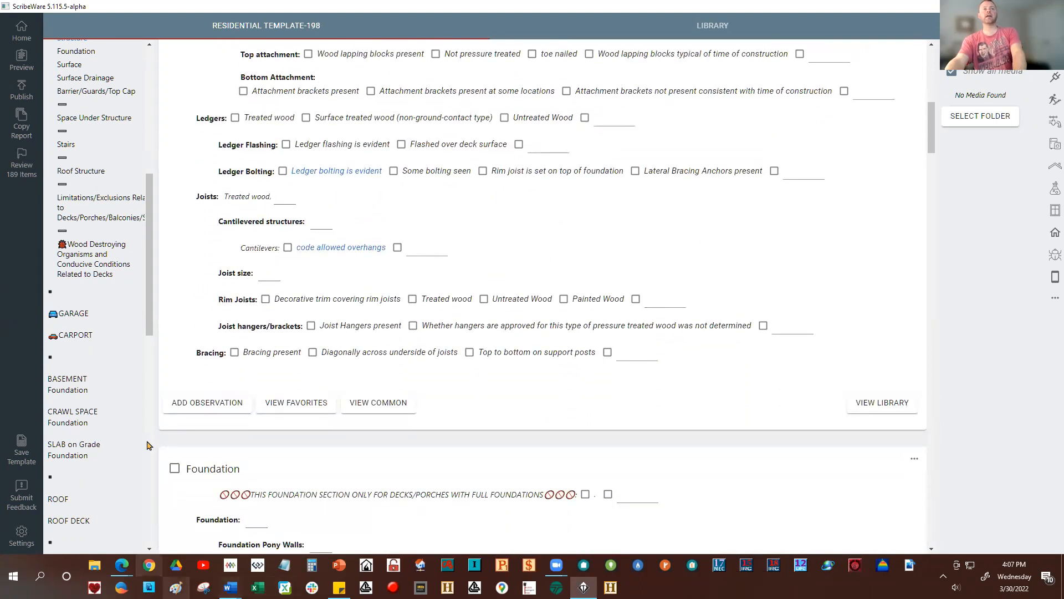
{"action": "left_click", "coordinate": [292, 201]}
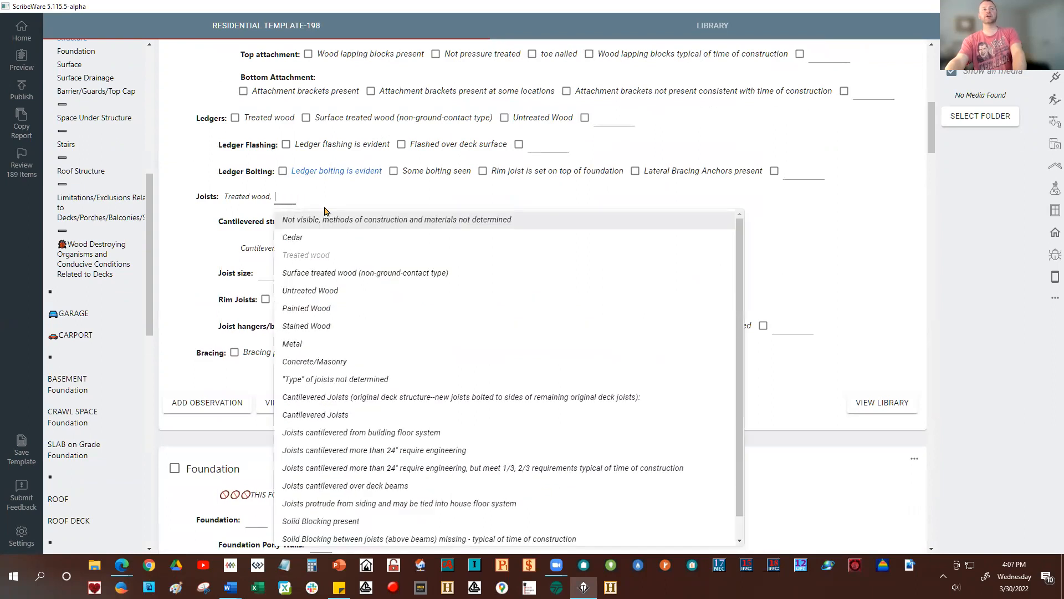
{"action": "left_click", "coordinate": [306, 293]}
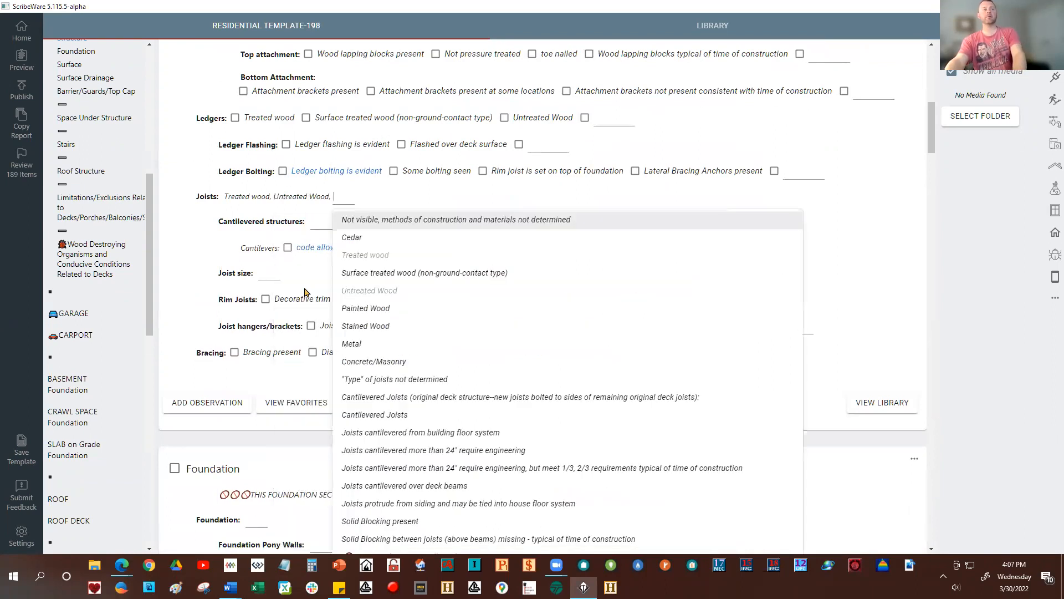
{"action": "left_click", "coordinate": [361, 308]}
{"action": "left_click", "coordinate": [403, 329]}
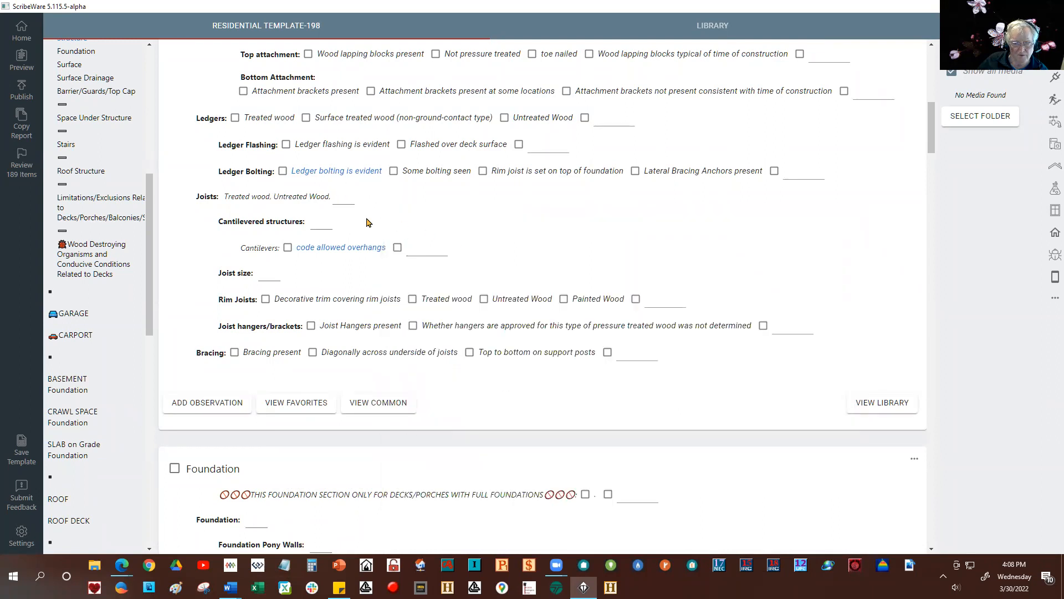
Step: Add Painted Wood, Cantilevered Joists, the over-24" cantilever option meeting 1/3, 2/3 requirements, and the joists protruding from siding option to the Joists field
{"action": "left_click", "coordinate": [343, 202]}
{"action": "left_click", "coordinate": [419, 421]}
{"action": "left_click", "coordinate": [481, 469]}
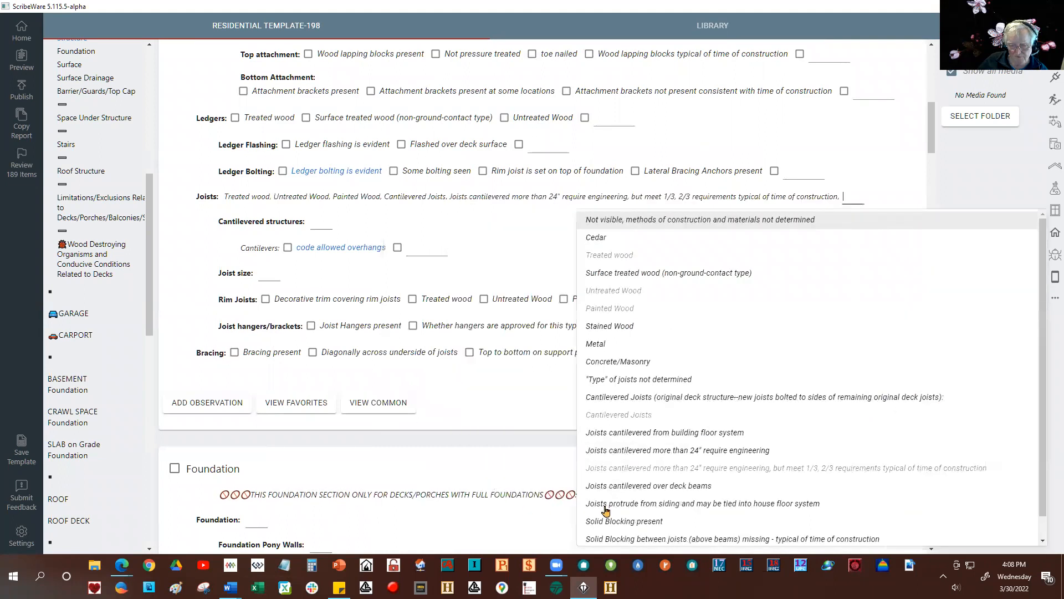
{"action": "left_click", "coordinate": [606, 506]}
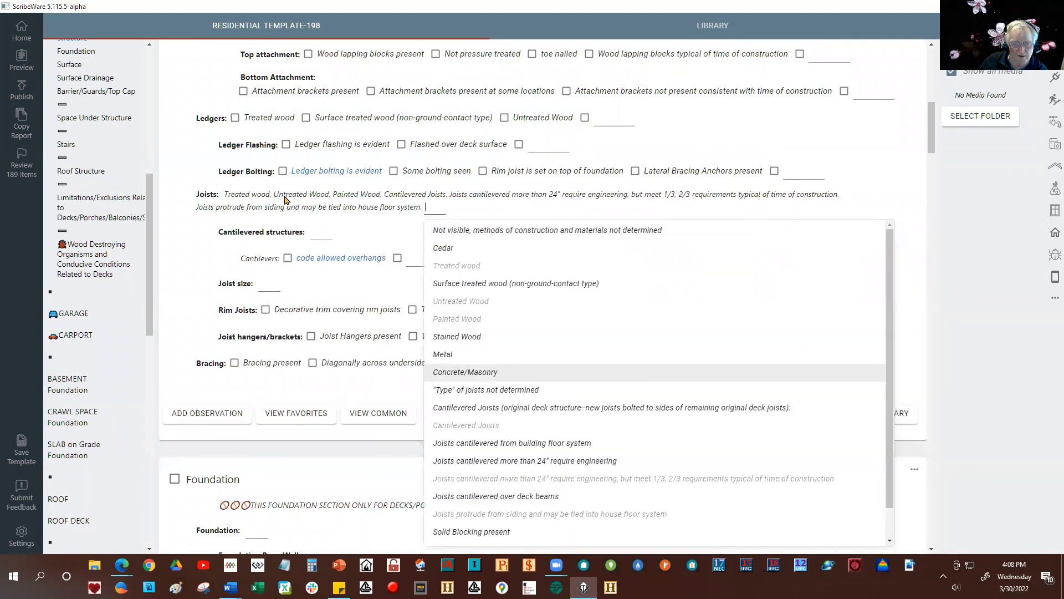
Step: Erase all selected entries from the Joists field, starting with "Treated wood"
{"action": "left_click", "coordinate": [254, 198]}
{"action": "left_click", "coordinate": [260, 197]}
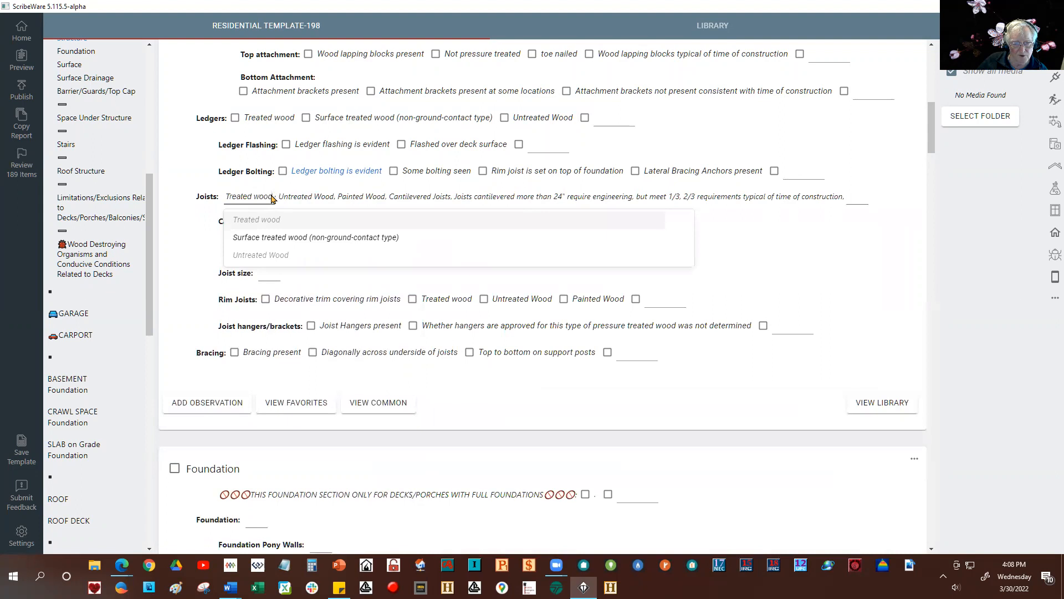
{"action": "left_click", "coordinate": [279, 197]}
{"action": "left_click", "coordinate": [261, 198]}
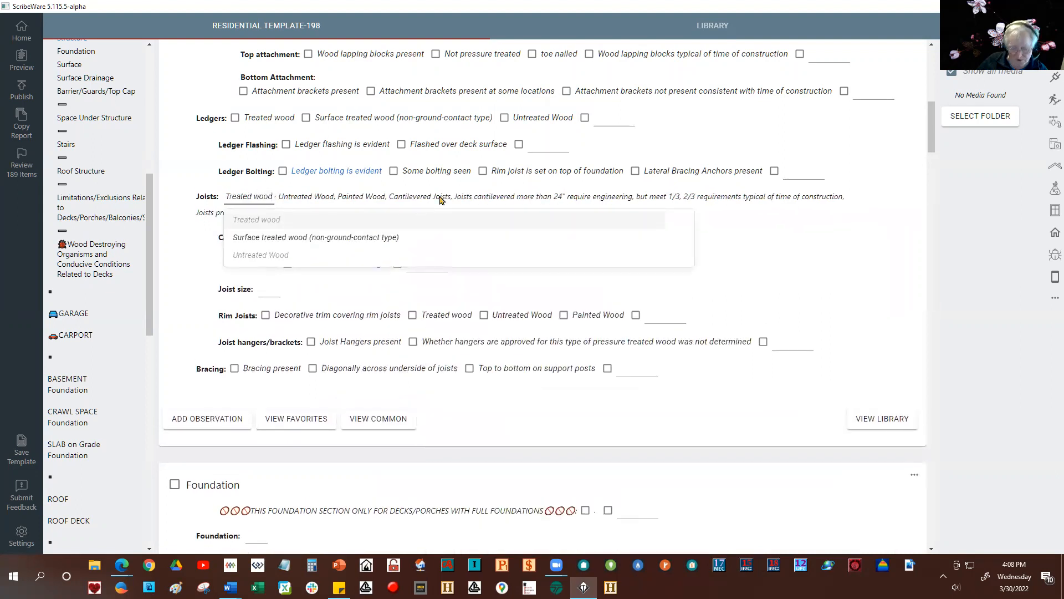
{"action": "key", "text": "BackSpace"}
{"action": "key", "text": "BackSpace"}
{"action": "key", "text": "BackSpace"}
{"action": "key", "text": "BackSpace"}
{"action": "key", "text": "BackSpace"}
{"action": "key", "text": "BackSpace"}
{"action": "key", "text": "BackSpace"}
{"action": "key", "text": "BackSpace"}
{"action": "key", "text": "BackSpace"}
{"action": "key", "text": "BackSpace"}
{"action": "key", "text": "BackSpace"}
{"action": "key", "text": "BackSpace"}
{"action": "key", "text": "BackSpace"}
{"action": "key", "text": "BackSpace"}
{"action": "key", "text": "BackSpace"}
{"action": "key", "text": "BackSpace"}
{"action": "key", "text": "BackSpace"}
{"action": "key", "text": "BackSpace"}
{"action": "key", "text": "BackSpace"}
{"action": "key", "text": "BackSpace"}
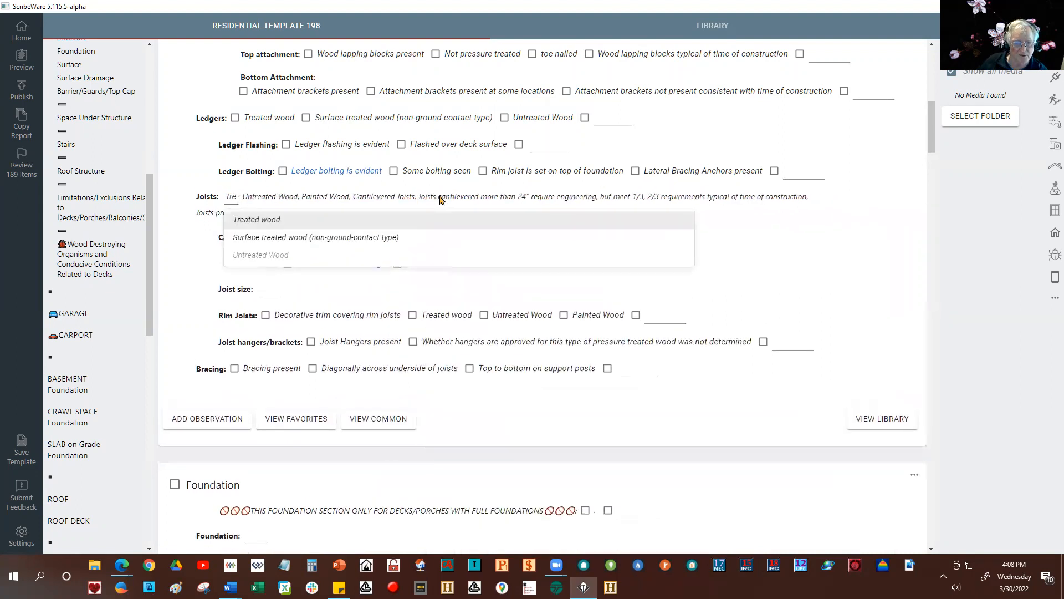
{"action": "key", "text": "BackSpace"}
{"action": "key", "text": "BackSpace"}
{"action": "key", "text": "BackSpace"}
{"action": "key", "text": "BackSpace"}
{"action": "key", "text": "BackSpace"}
{"action": "key", "text": "BackSpace"}
{"action": "key", "text": "BackSpace"}
{"action": "key", "text": "BackSpace"}
{"action": "key", "text": "BackSpace"}
{"action": "key", "text": "BackSpace"}
{"action": "key", "text": "BackSpace"}
{"action": "key", "text": "BackSpace"}
{"action": "key", "text": "BackSpace"}
{"action": "key", "text": "BackSpace"}
{"action": "key", "text": "BackSpace"}
{"action": "key", "text": "BackSpace"}
{"action": "key", "text": "BackSpace"}
{"action": "key", "text": "BackSpace"}
{"action": "key", "text": "BackSpace"}
{"action": "key", "text": "BackSpace"}
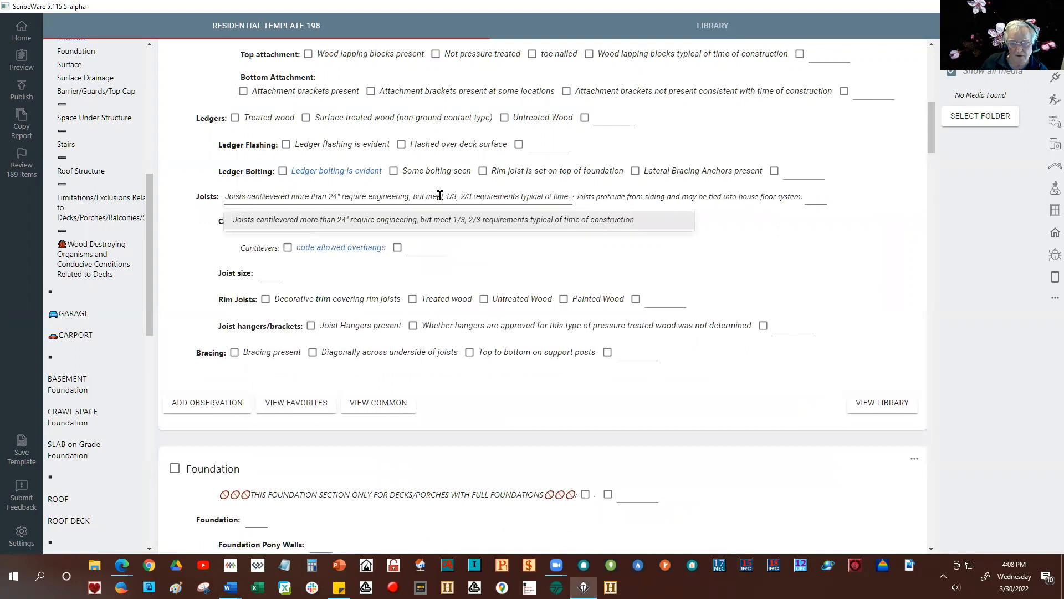
{"action": "key", "text": "BackSpace"}
{"action": "key", "text": "BackSpace"}
{"action": "key", "text": "BackSpace"}
{"action": "key", "text": "BackSpace"}
{"action": "key", "text": "BackSpace"}
{"action": "key", "text": "BackSpace"}
{"action": "key", "text": "BackSpace"}
{"action": "key", "text": "BackSpace"}
{"action": "key", "text": "BackSpace"}
{"action": "key", "text": "BackSpace"}
{"action": "key", "text": "BackSpace"}
{"action": "key", "text": "BackSpace"}
{"action": "key", "text": "BackSpace"}
{"action": "key", "text": "BackSpace"}
{"action": "key", "text": "BackSpace"}
{"action": "key", "text": "BackSpace"}
{"action": "key", "text": "BackSpace"}
{"action": "key", "text": "BackSpace"}
{"action": "key", "text": "BackSpace"}
{"action": "key", "text": "BackSpace"}
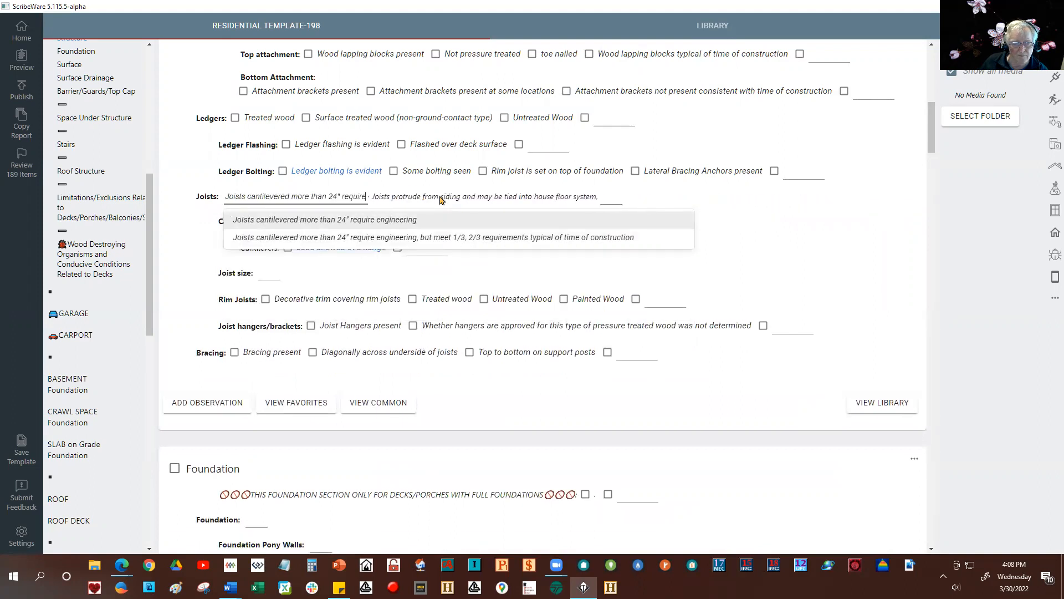
{"action": "key", "text": "BackSpace"}
{"action": "key", "text": "BackSpace"}
{"action": "key", "text": "BackSpace"}
{"action": "key", "text": "BackSpace"}
{"action": "key", "text": "BackSpace"}
{"action": "key", "text": "BackSpace"}
{"action": "key", "text": "BackSpace"}
{"action": "key", "text": "BackSpace"}
{"action": "key", "text": "BackSpace"}
{"action": "key", "text": "BackSpace"}
{"action": "key", "text": "BackSpace"}
{"action": "key", "text": "BackSpace"}
{"action": "key", "text": "BackSpace"}
{"action": "key", "text": "BackSpace"}
{"action": "key", "text": "BackSpace"}
{"action": "key", "text": "BackSpace"}
{"action": "key", "text": "BackSpace"}
{"action": "key", "text": "BackSpace"}
{"action": "key", "text": "BackSpace"}
{"action": "key", "text": "BackSpace"}
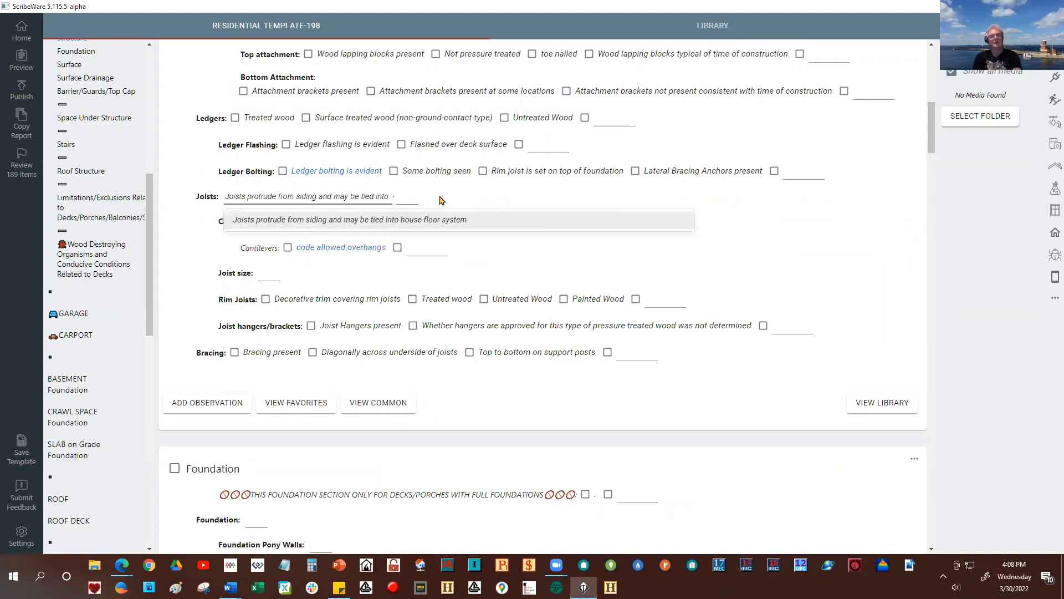
{"action": "key", "text": "BackSpace"}
{"action": "key", "text": "BackSpace"}
{"action": "key", "text": "BackSpace"}
{"action": "key", "text": "BackSpace"}
{"action": "key", "text": "BackSpace"}
{"action": "key", "text": "BackSpace"}
{"action": "key", "text": "BackSpace"}
{"action": "key", "text": "BackSpace"}
{"action": "key", "text": "BackSpace"}
{"action": "key", "text": "BackSpace"}
{"action": "key", "text": "BackSpace"}
{"action": "key", "text": "BackSpace"}
{"action": "key", "text": "BackSpace"}
{"action": "key", "text": "BackSpace"}
{"action": "key", "text": "BackSpace"}
{"action": "key", "text": "BackSpace"}
{"action": "key", "text": "BackSpace"}
{"action": "key", "text": "BackSpace"}
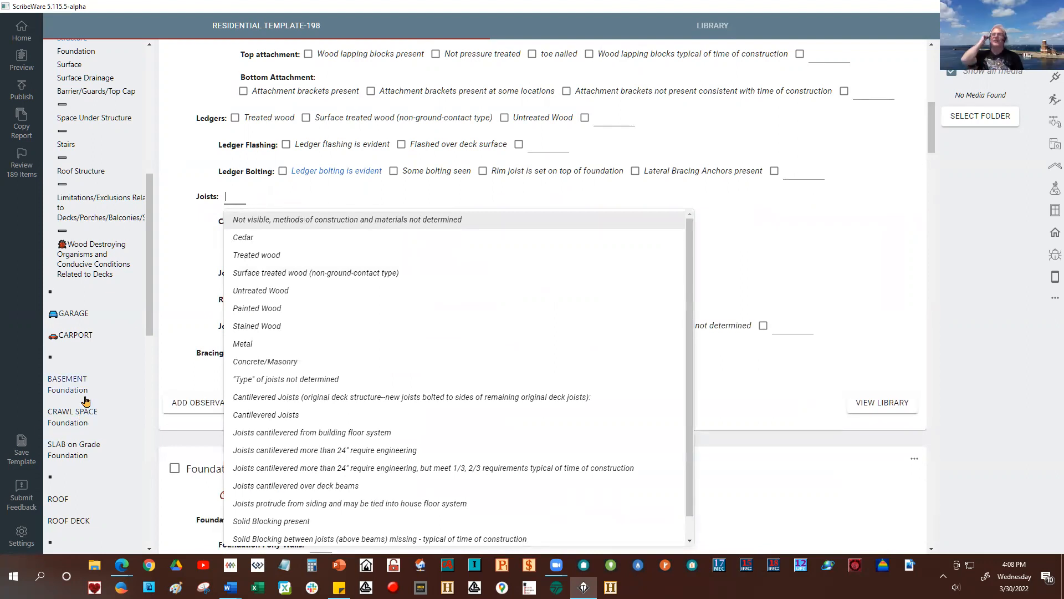
Step: Fill the empty Joists field with Untreated Wood, Painted Wood, and Concrete/Masonry
{"action": "left_click", "coordinate": [259, 293]}
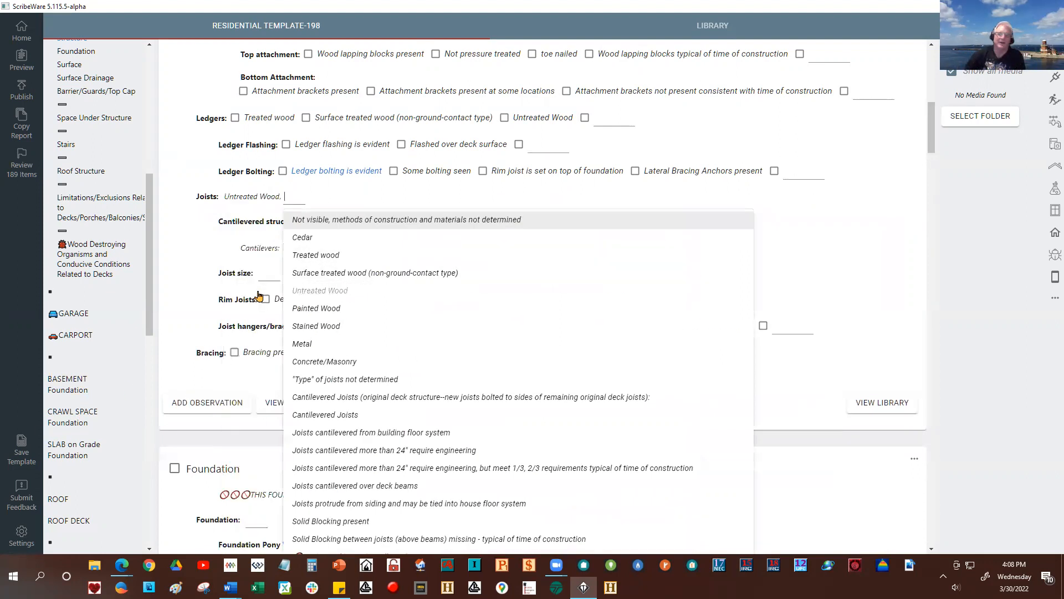
{"action": "left_click", "coordinate": [355, 309]}
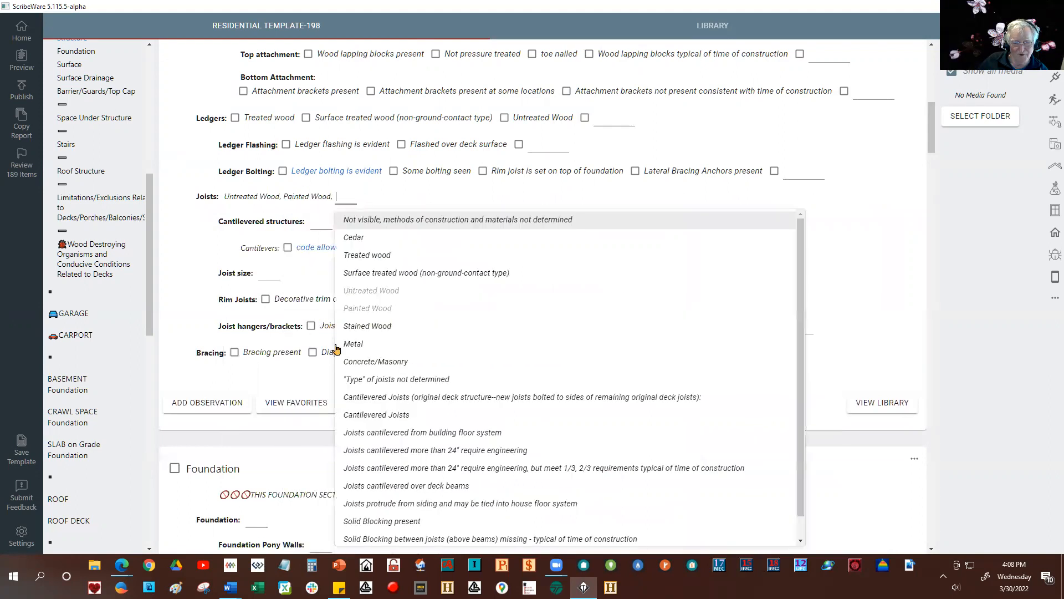
{"action": "left_click", "coordinate": [366, 362]}
Step: Remove the Untreated Wood, Painted Wood, and Concrete/Masonry entries from the Joists field and close its option list
{"action": "right_click", "coordinate": [267, 198]}
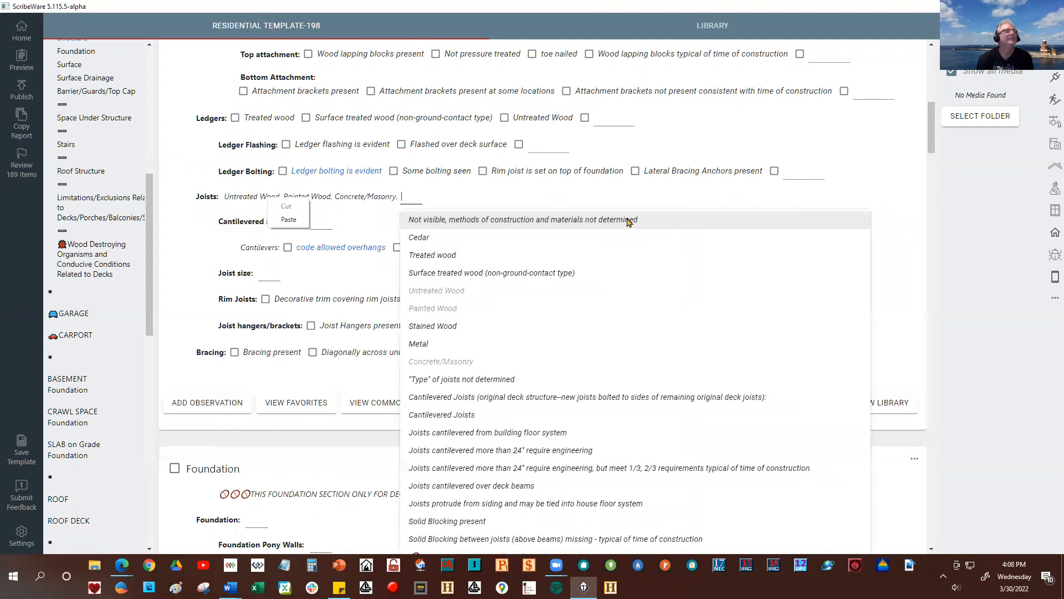
{"action": "left_click", "coordinate": [243, 197]}
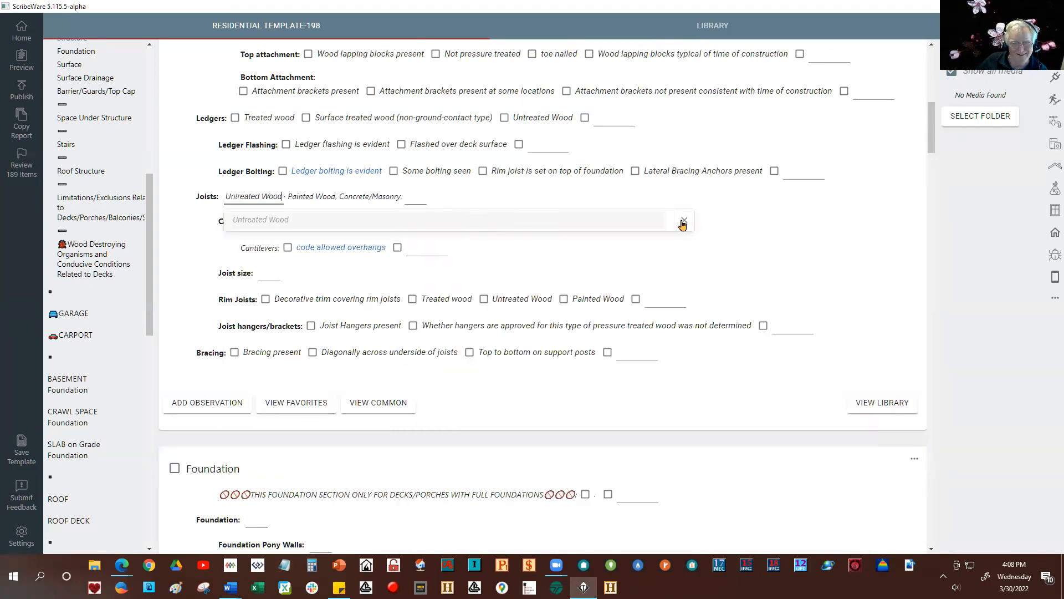
{"action": "left_click", "coordinate": [682, 221]}
{"action": "left_click", "coordinate": [250, 198]}
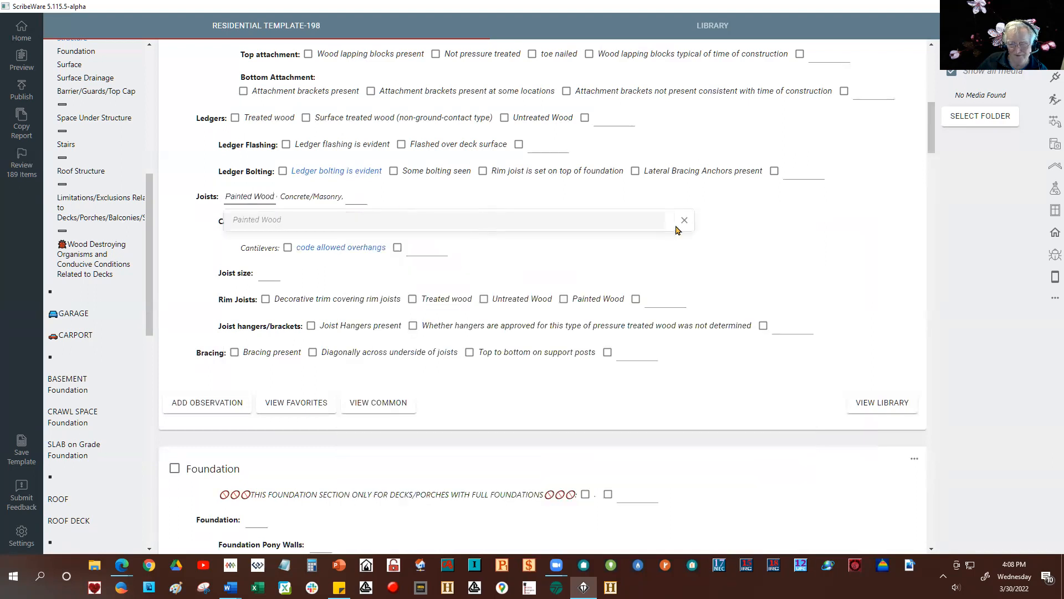
{"action": "left_click", "coordinate": [685, 224]}
{"action": "left_click", "coordinate": [250, 196]}
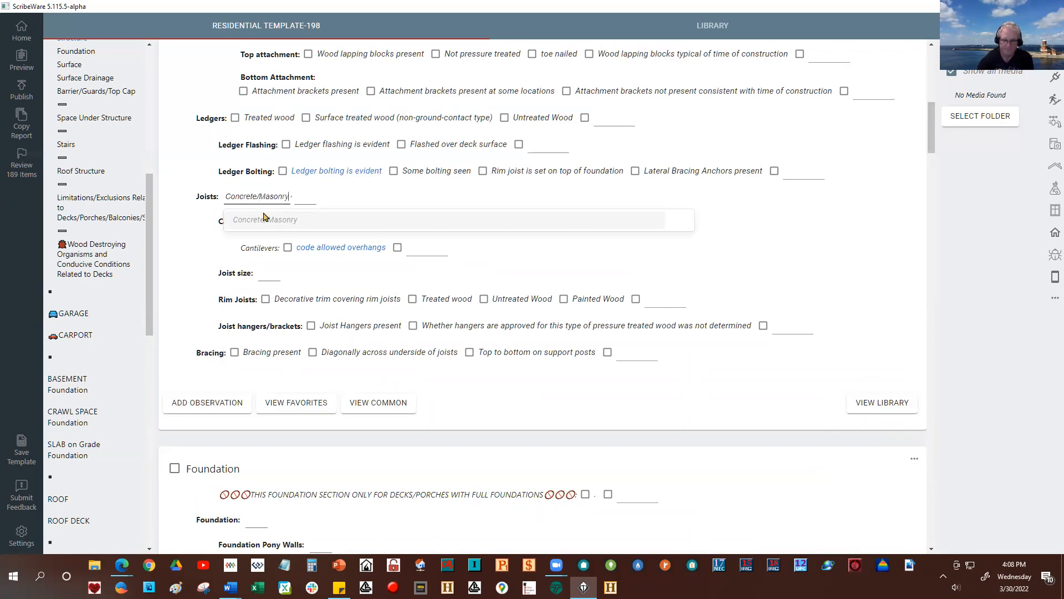
{"action": "key", "text": "BackSpace"}
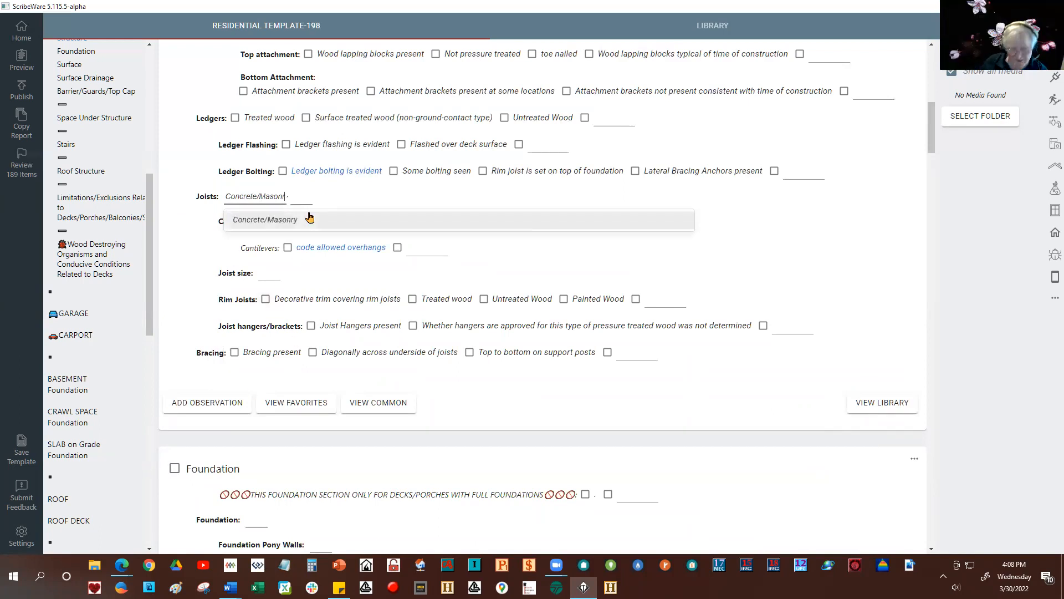
{"action": "key", "text": "BackSpace"}
{"action": "key", "text": "BackSpace"}
{"action": "key", "text": "BackSpace"}
{"action": "key", "text": "BackSpace"}
{"action": "key", "text": "BackSpace"}
{"action": "key", "text": "BackSpace"}
{"action": "key", "text": "BackSpace"}
{"action": "key", "text": "BackSpace"}
{"action": "key", "text": "BackSpace"}
{"action": "key", "text": "BackSpace"}
{"action": "key", "text": "BackSpace"}
{"action": "key", "text": "BackSpace"}
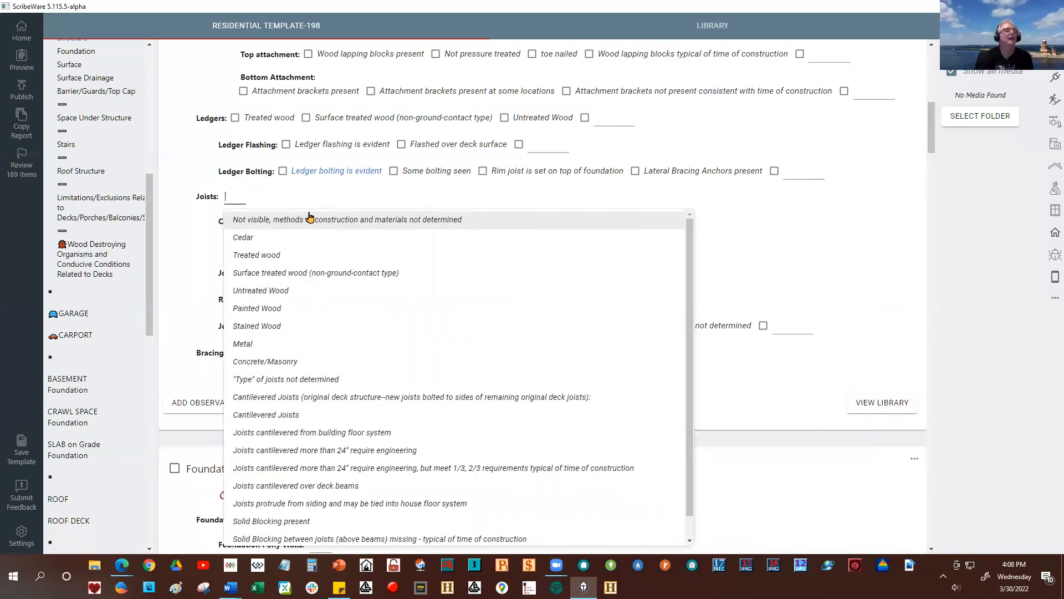
{"action": "left_click", "coordinate": [185, 255]}
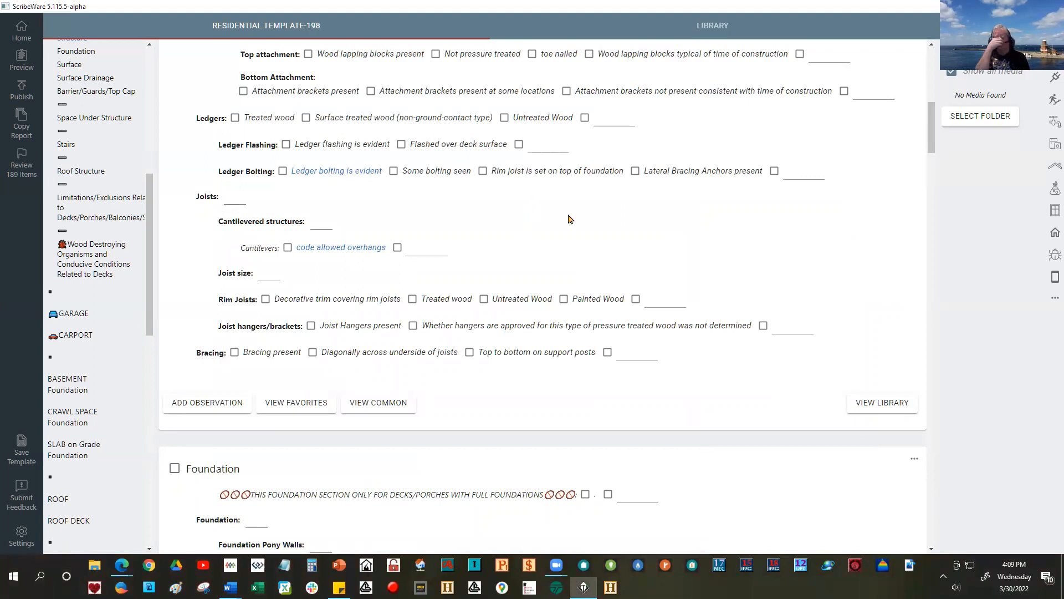
Step: Open the EXTERIOR DOORS chapter and clear the checked Home Security option "How secure are your doors?" under Front Entryway Door
{"action": "left_click_drag", "start_coordinate": [149, 251], "coordinate": [148, 111]}
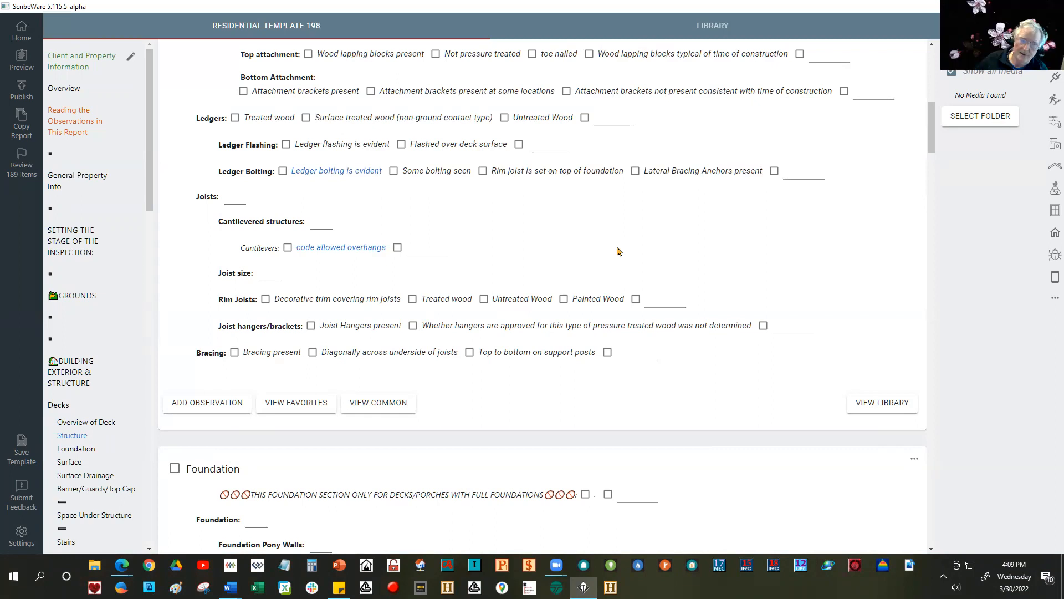
{"action": "left_click_drag", "start_coordinate": [150, 120], "coordinate": [156, 379]}
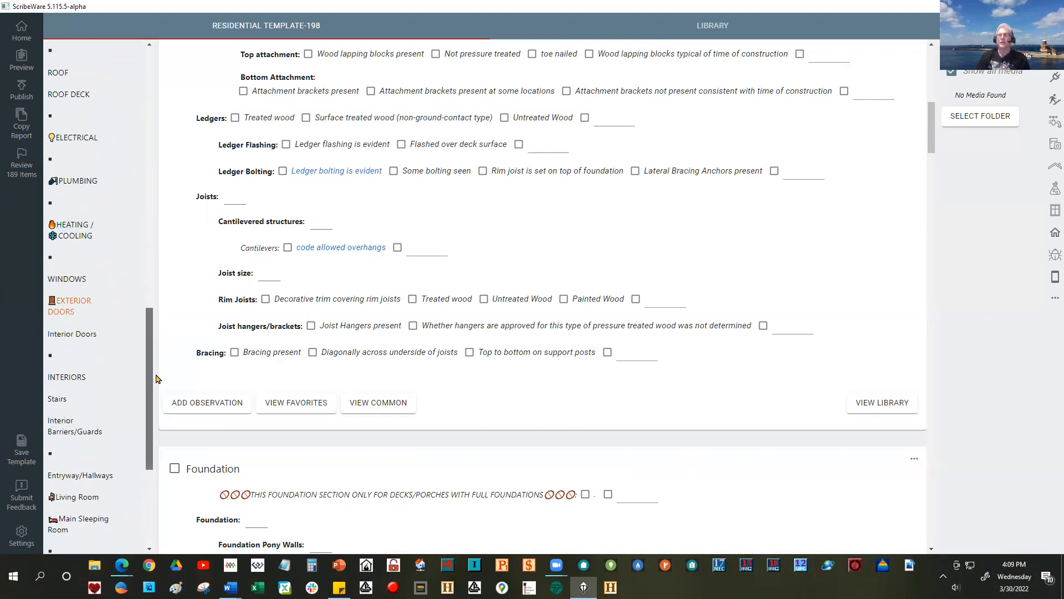
{"action": "left_click", "coordinate": [75, 302]}
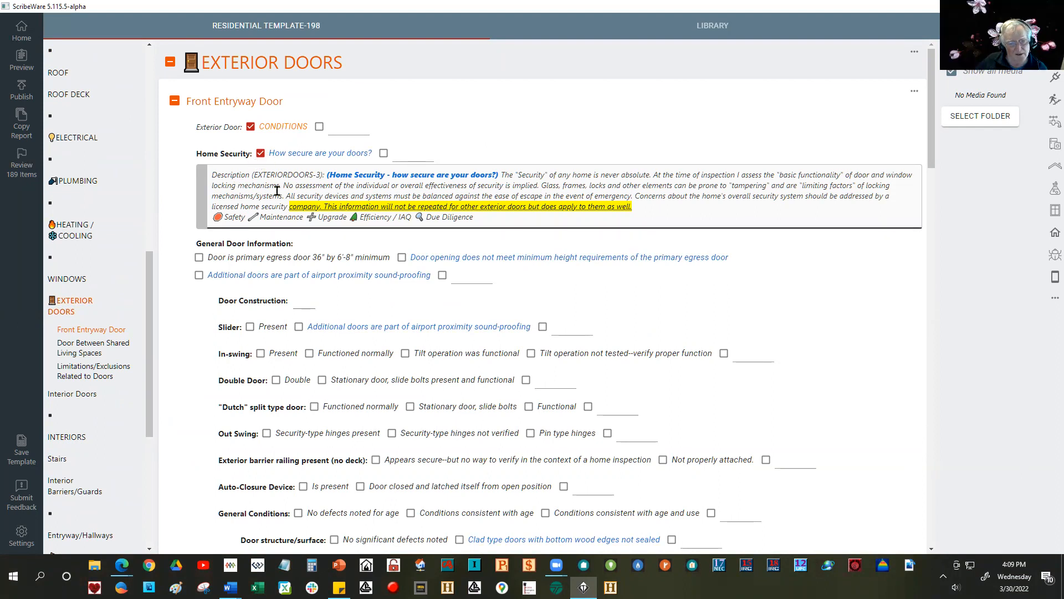
{"action": "left_click", "coordinate": [260, 154]}
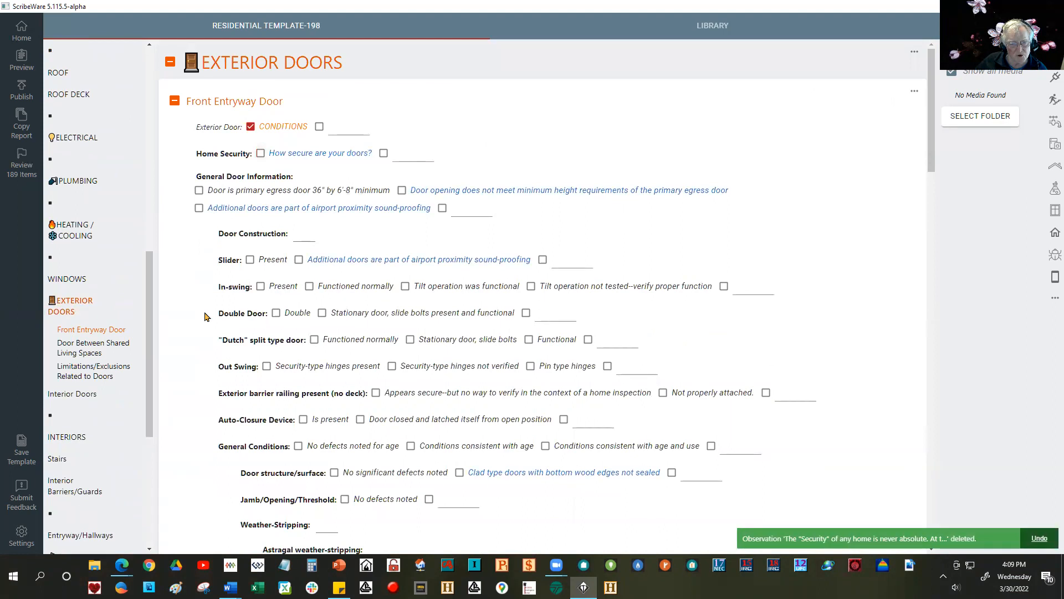
Step: Look through the Front Entryway Door fields and go to the Limitations/Exclusions Related to Doors section
{"action": "scroll", "coordinate": [188, 378], "scroll_direction": "down", "scroll_amount": 2}
{"action": "scroll", "coordinate": [187, 377], "scroll_direction": "down", "scroll_amount": 3}
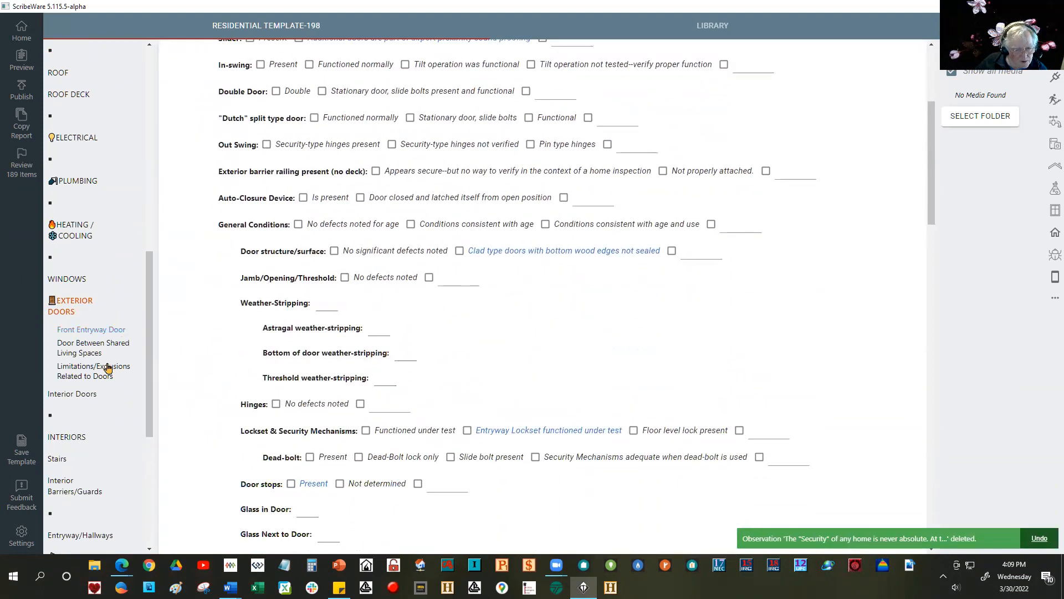
{"action": "left_click", "coordinate": [83, 376]}
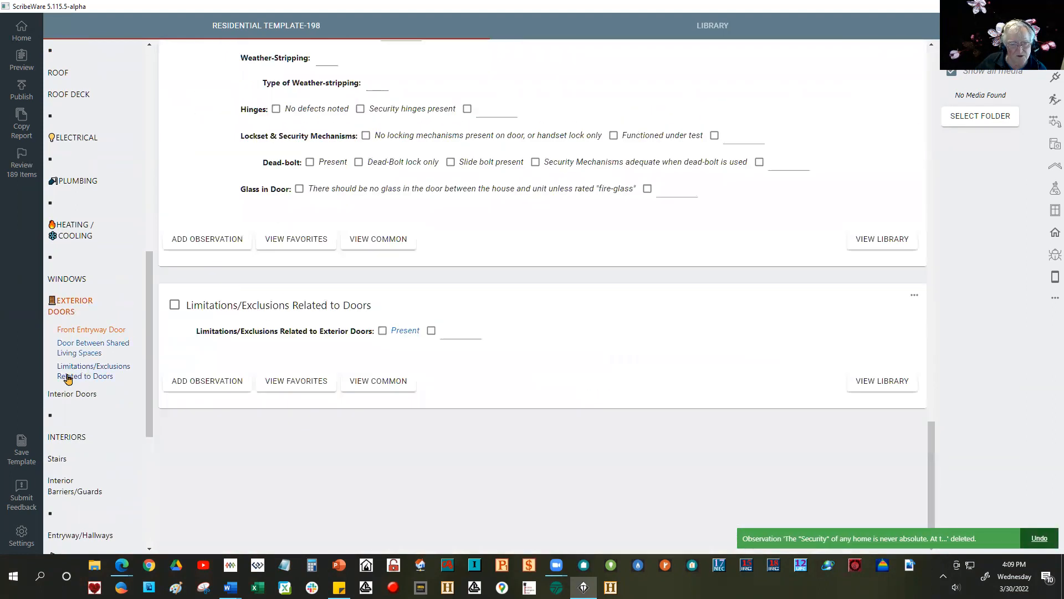
Step: Check Present for Limitations/Exclusions Related to Exterior Doors and add the screens, blinds, and "Some windows painted shut" conditions to its description
{"action": "left_click", "coordinate": [381, 331]}
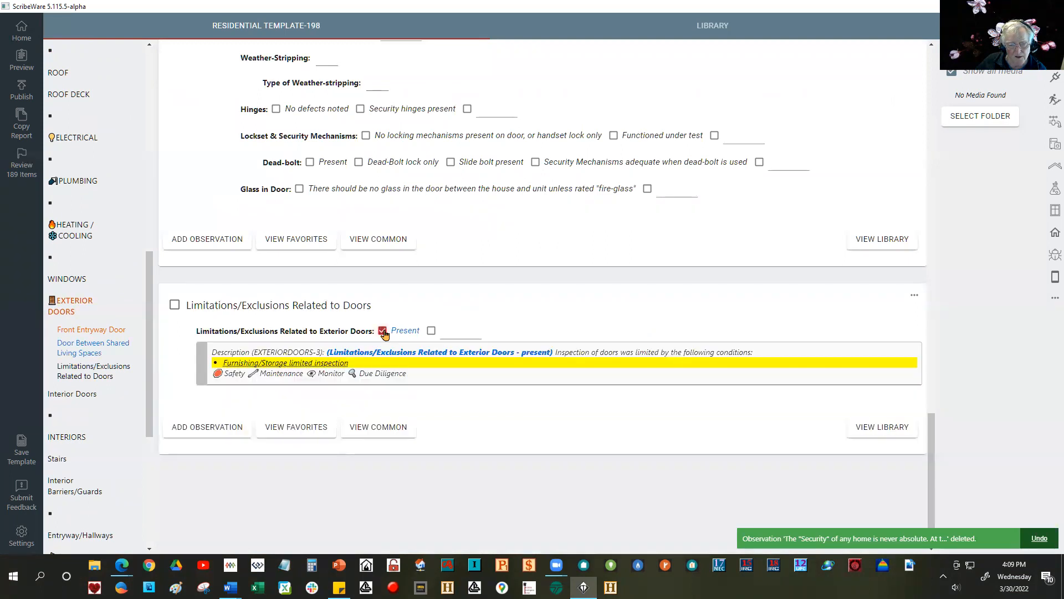
{"action": "double_click", "coordinate": [276, 364]}
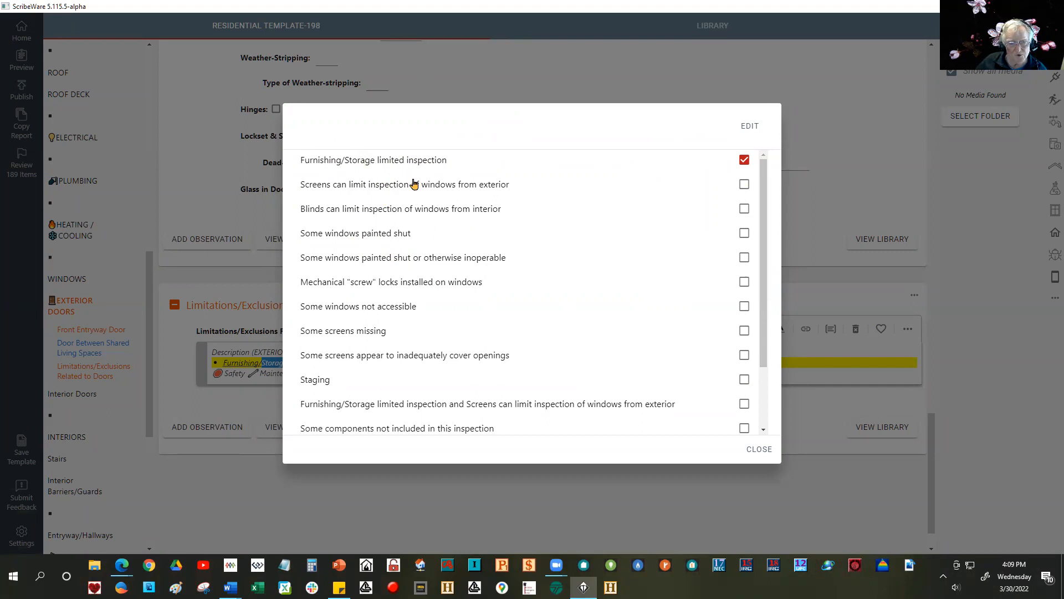
{"action": "left_click", "coordinate": [339, 186]}
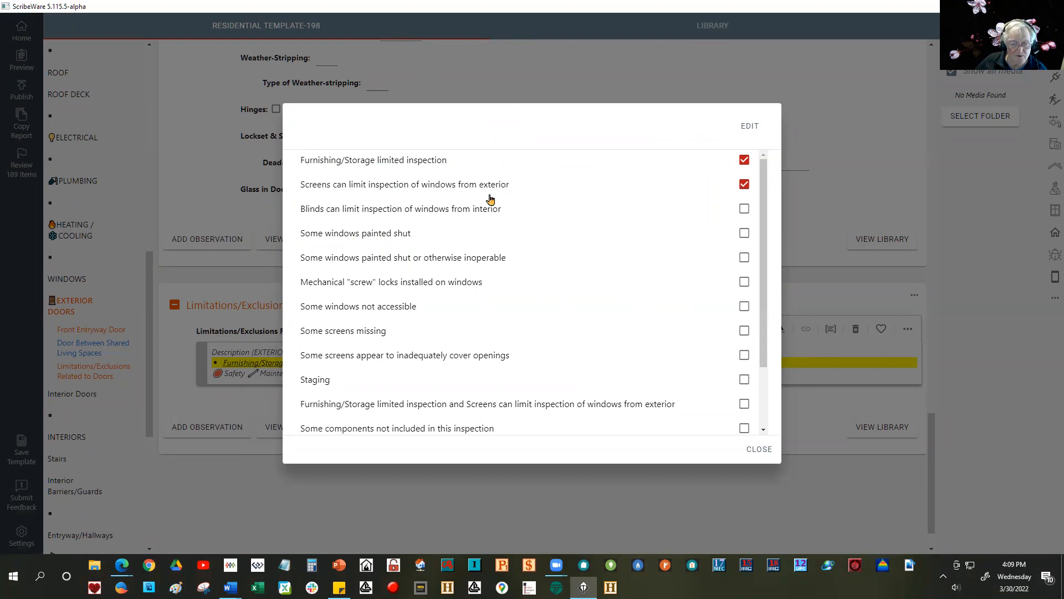
{"action": "left_click", "coordinate": [364, 210]}
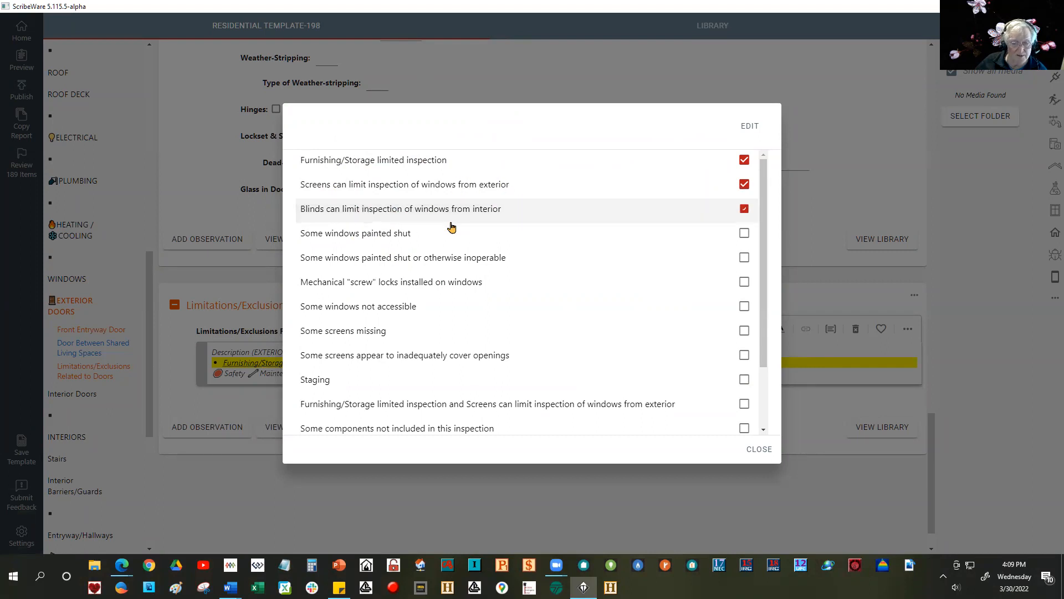
{"action": "left_click", "coordinate": [373, 234]}
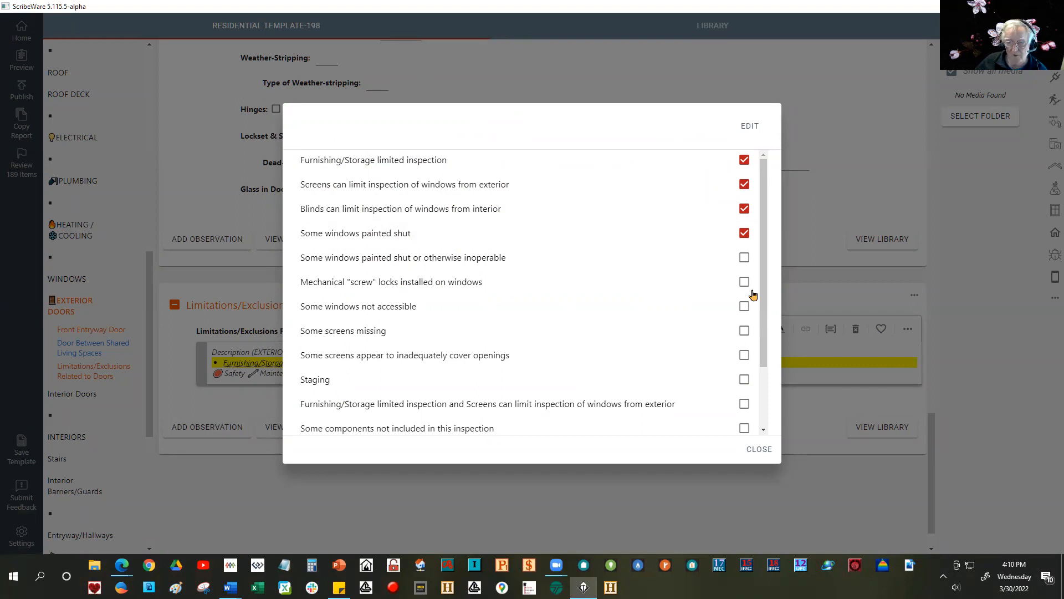
{"action": "scroll", "coordinate": [753, 295], "scroll_direction": "down", "scroll_amount": 2}
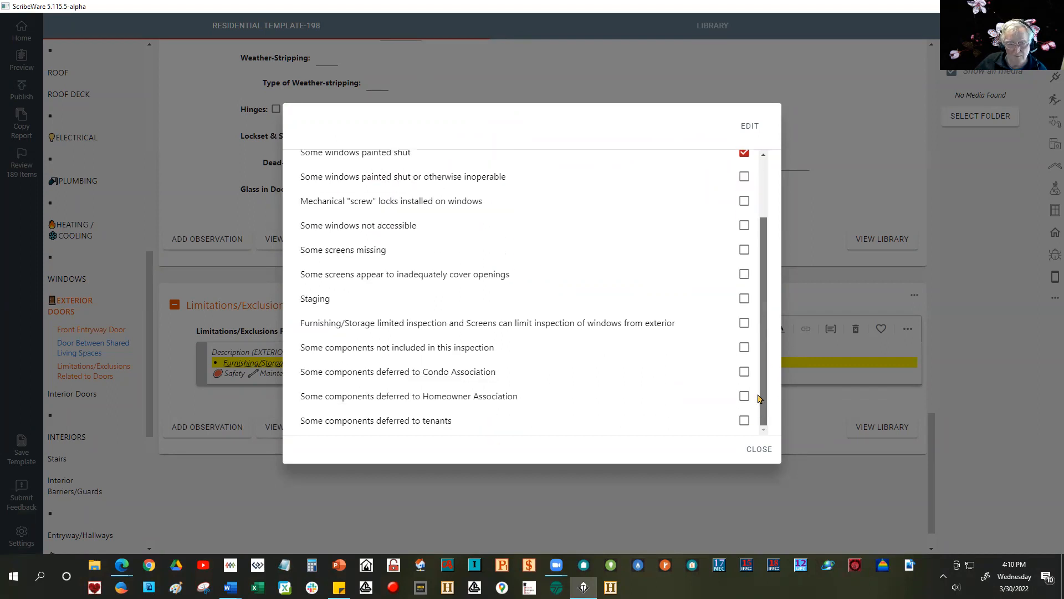
{"action": "left_click", "coordinate": [764, 453]}
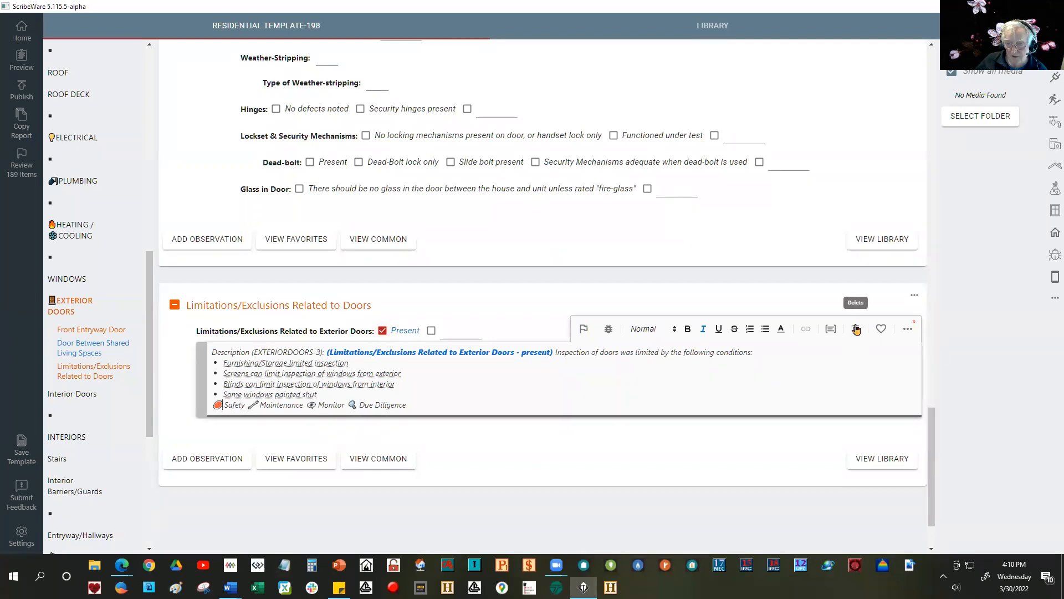
Step: Delete the door limitations observation and clear the Present option for Limitations/Exclusions Related to Exterior Doors
{"action": "left_click", "coordinate": [858, 328]}
{"action": "left_click", "coordinate": [382, 331]}
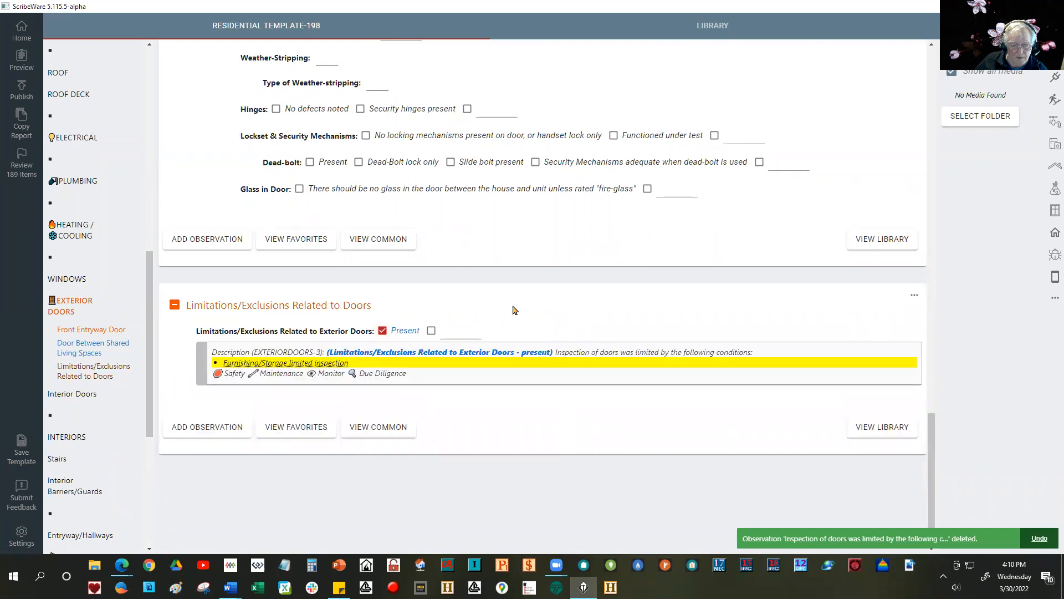
{"action": "left_click", "coordinate": [383, 331]}
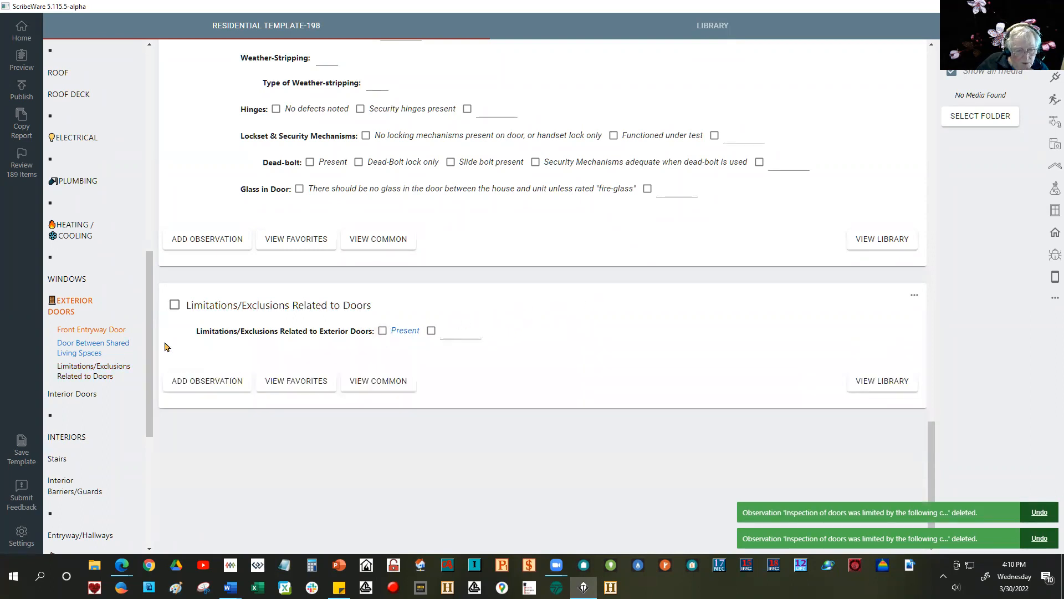
Step: Go to the Front Entryway Door section and set Door Construction to With Thermal Break
{"action": "left_click", "coordinate": [97, 331]}
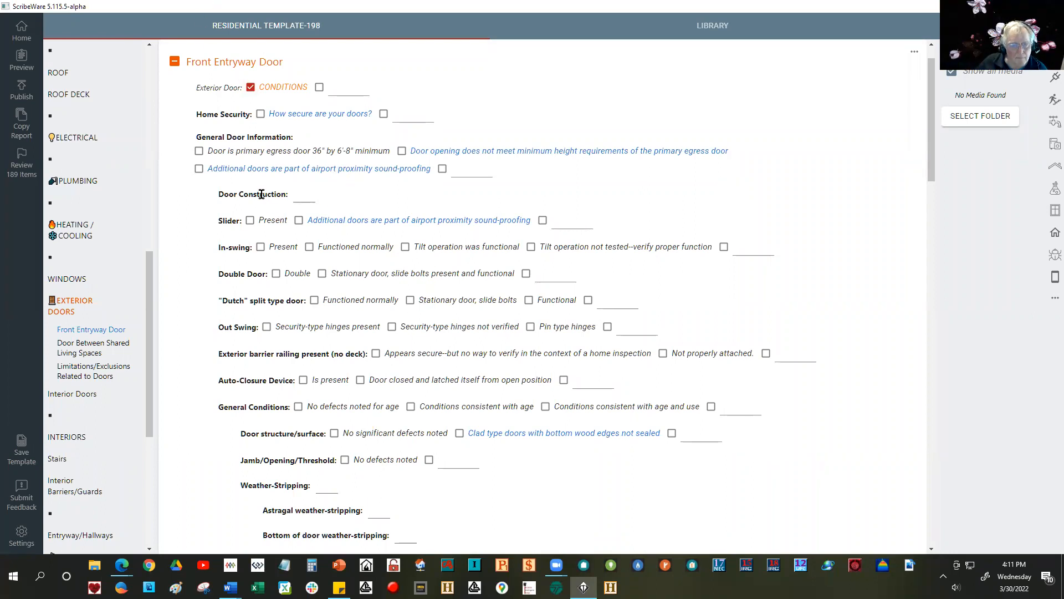
{"action": "left_click", "coordinate": [304, 197]}
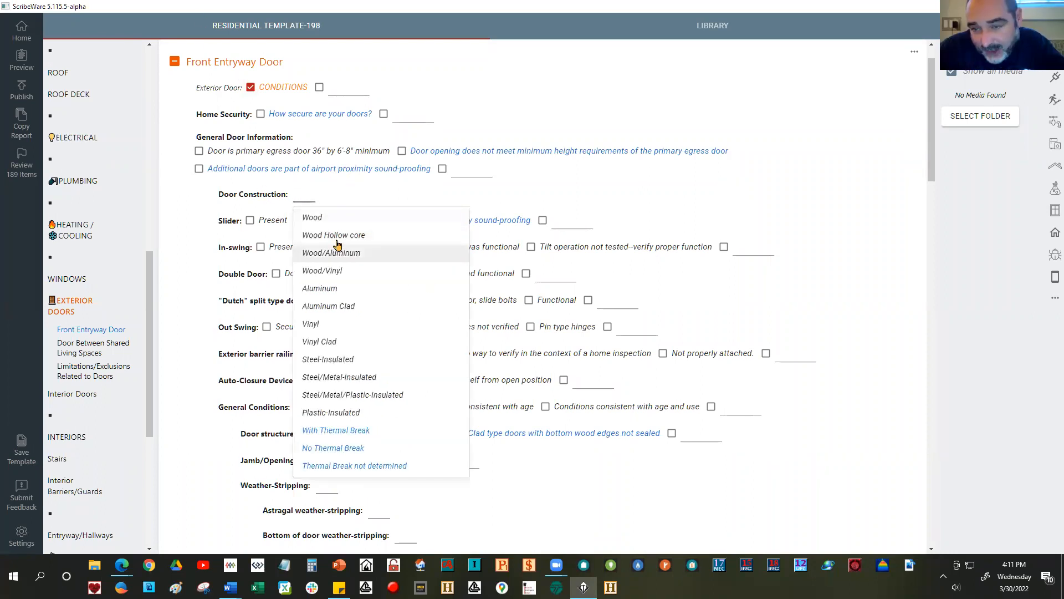
{"action": "left_click", "coordinate": [329, 432]}
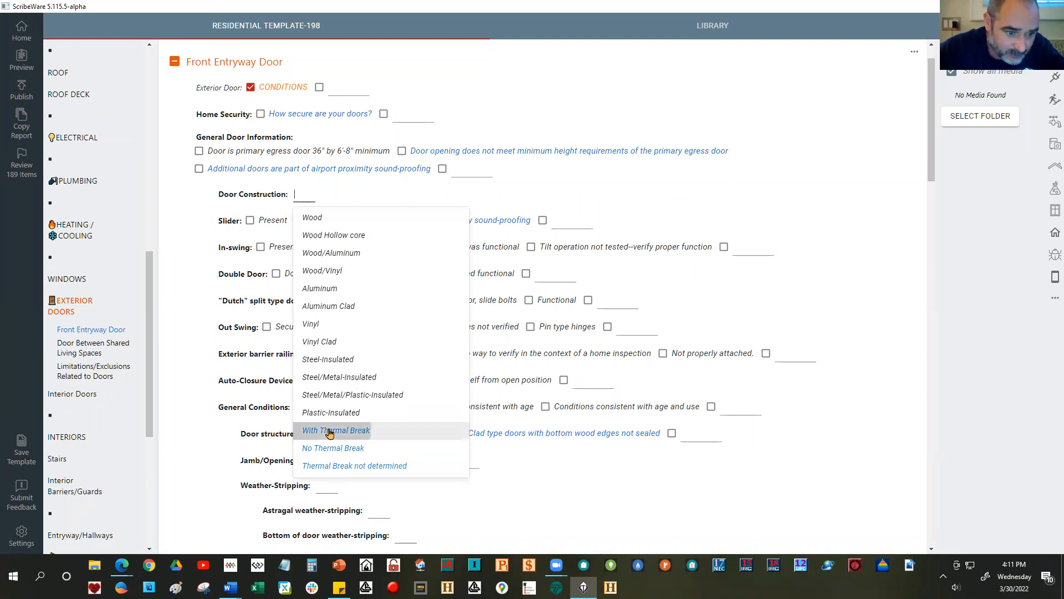
{"action": "left_click", "coordinate": [307, 224]}
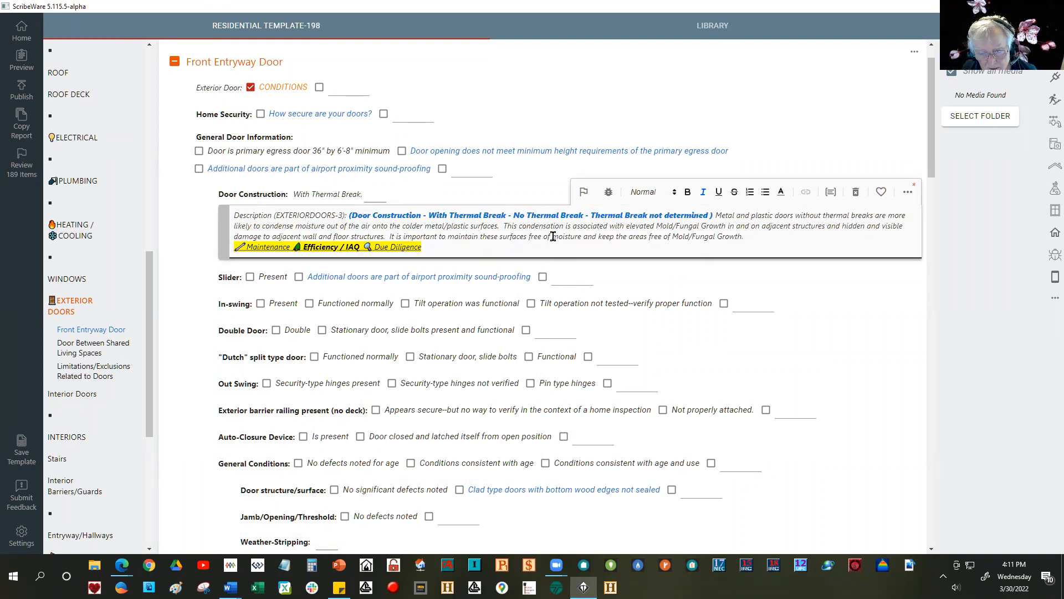
Step: Add "North side." after the last sentence of the Door Construction description, before the category line
{"action": "left_click", "coordinate": [746, 240]}
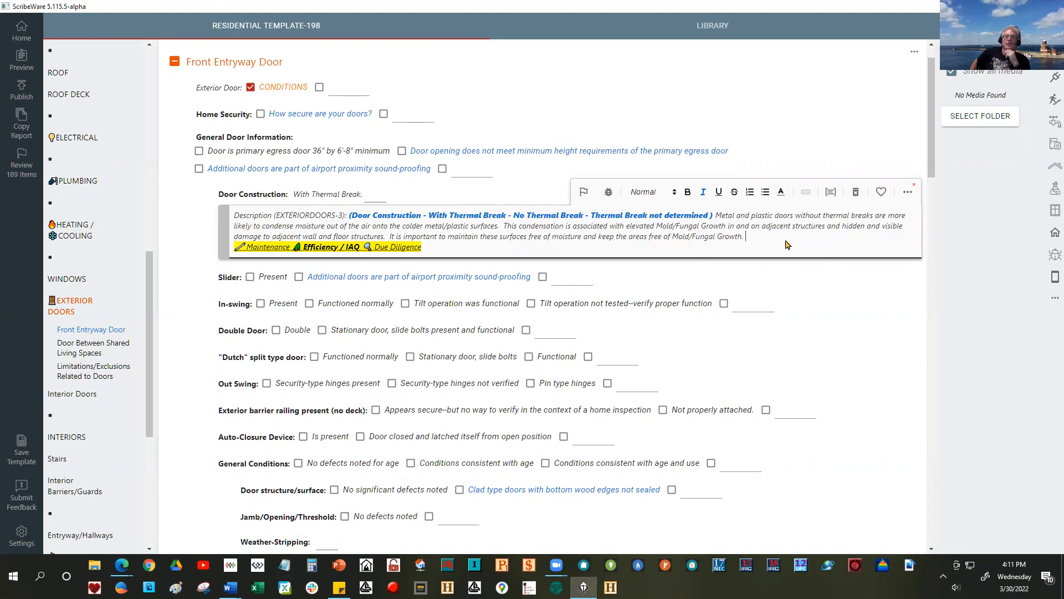
{"action": "type", "text": "O"}
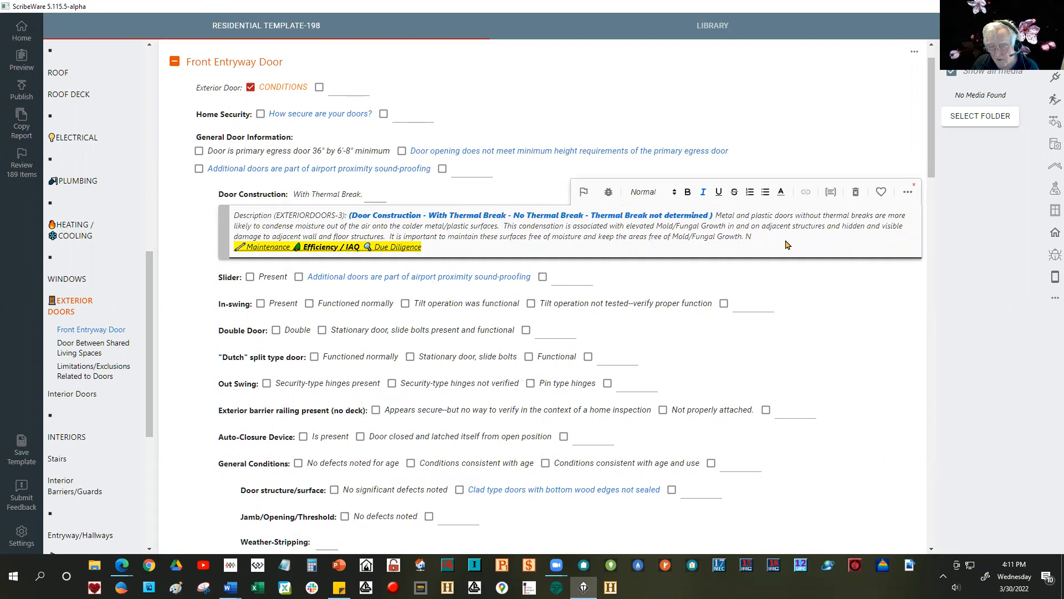
{"action": "type", "text": "orth side."}
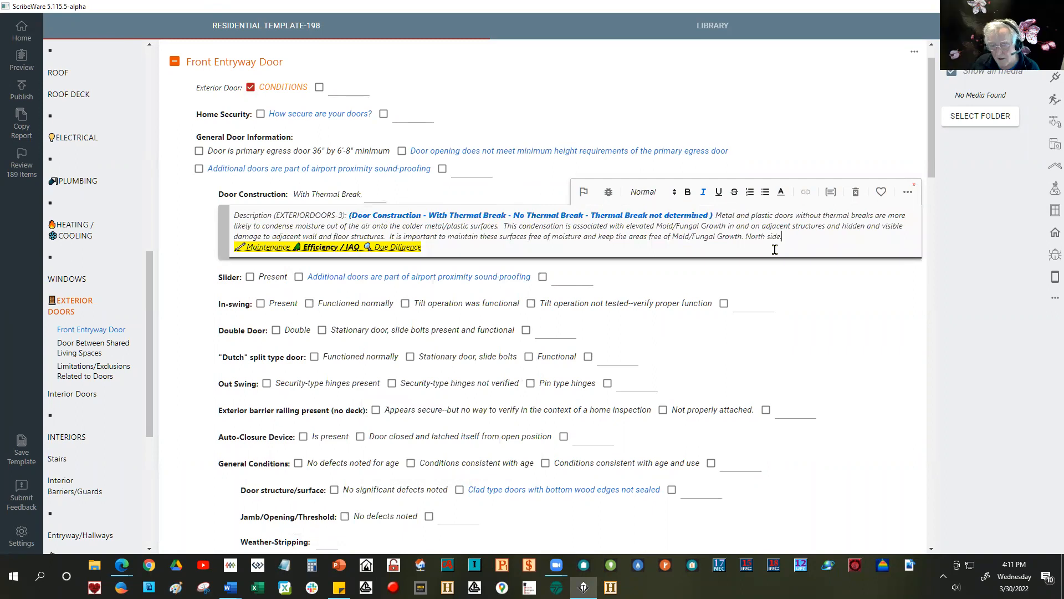
Step: Turn the word "North" in the description into alternate text with the options North, South, West, and East
{"action": "left_click_drag", "start_coordinate": [746, 236], "coordinate": [764, 236]}
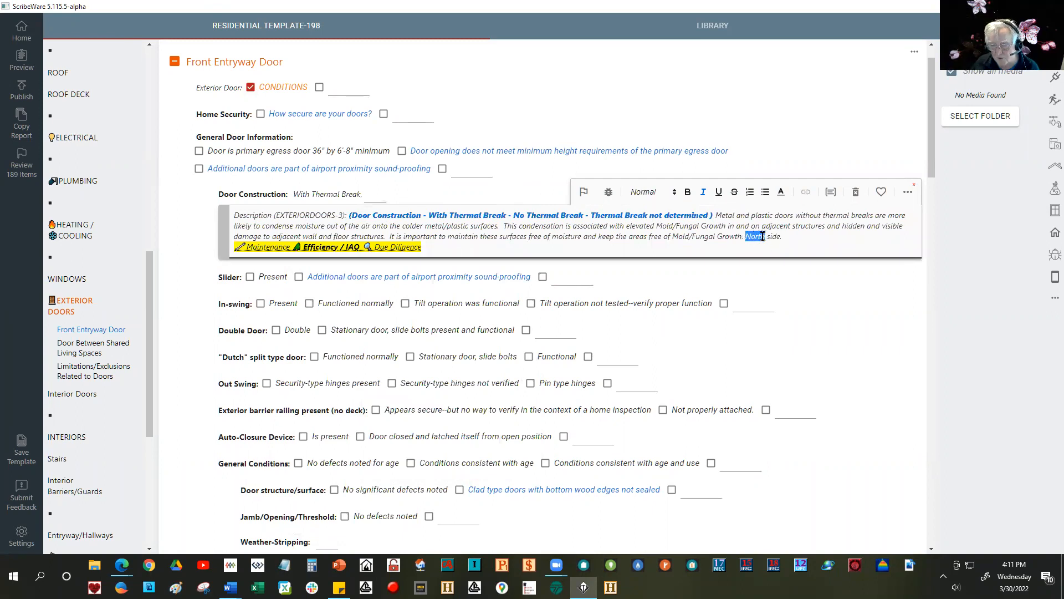
{"action": "left_click", "coordinate": [818, 186]}
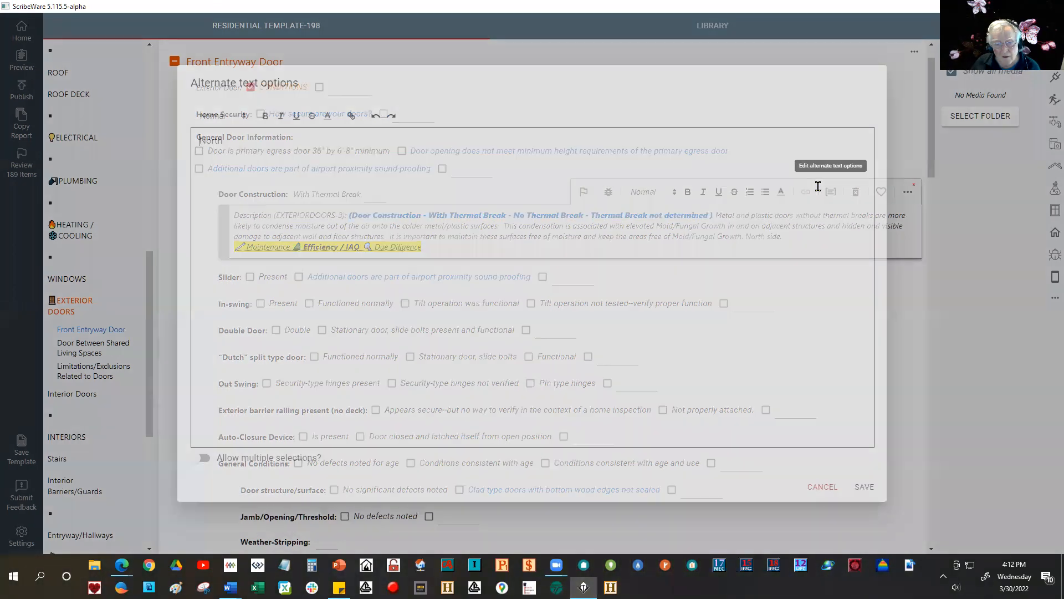
{"action": "left_click", "coordinate": [239, 129]}
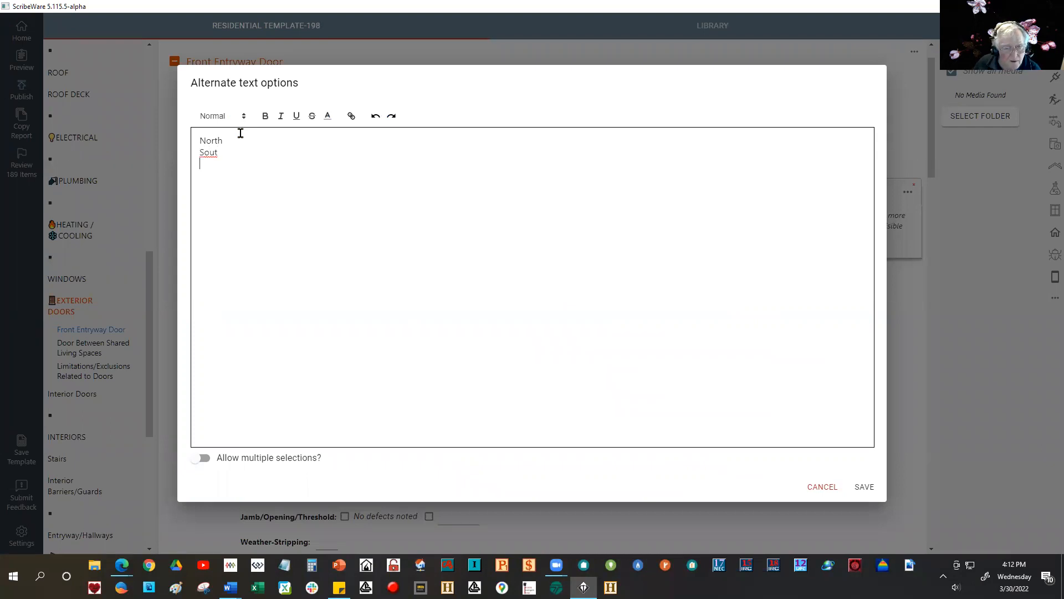
{"action": "type", "text": "Sout"}
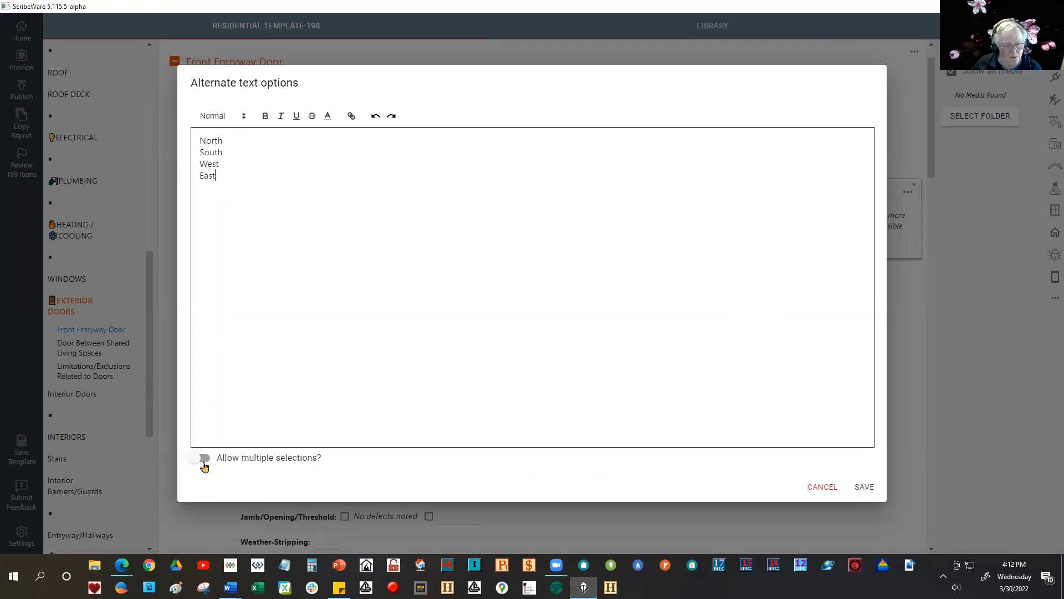
{"action": "left_click", "coordinate": [870, 492]}
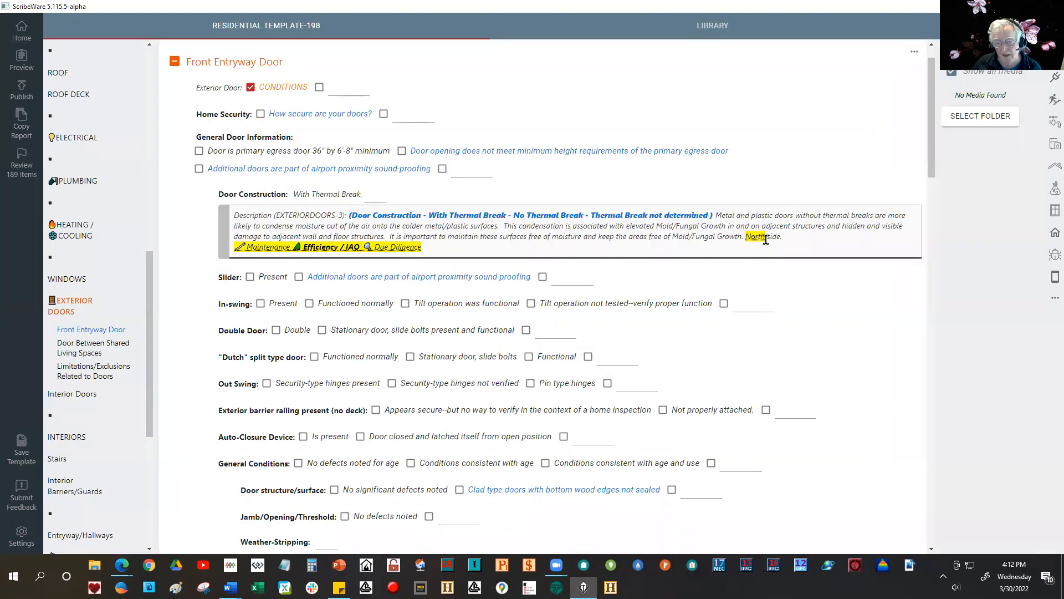
Step: Switch the direction in the Door Construction description to South using its alternate text options
{"action": "left_click", "coordinate": [757, 239]}
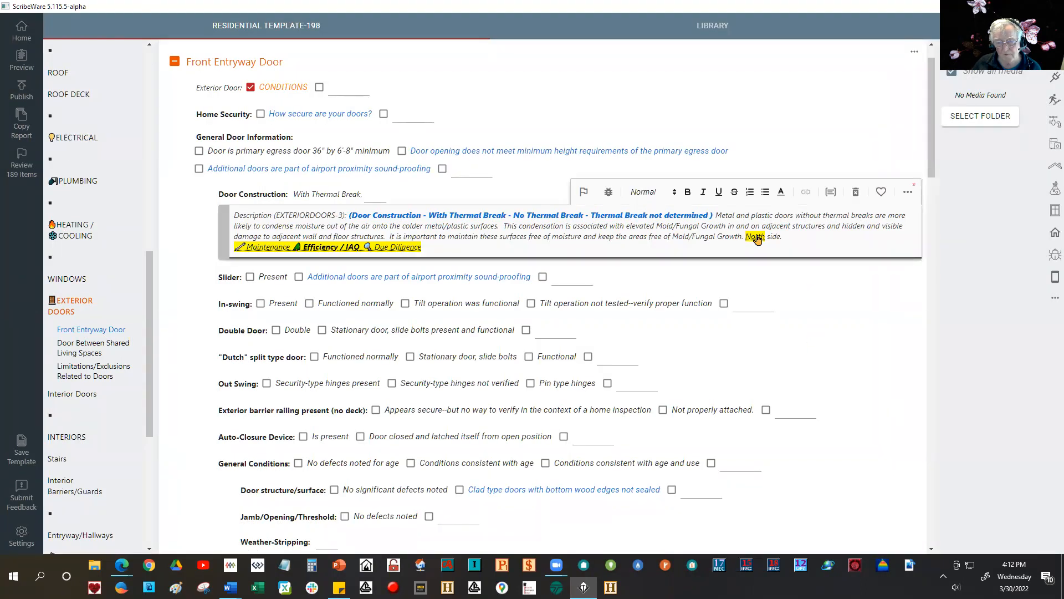
{"action": "left_click", "coordinate": [757, 239]}
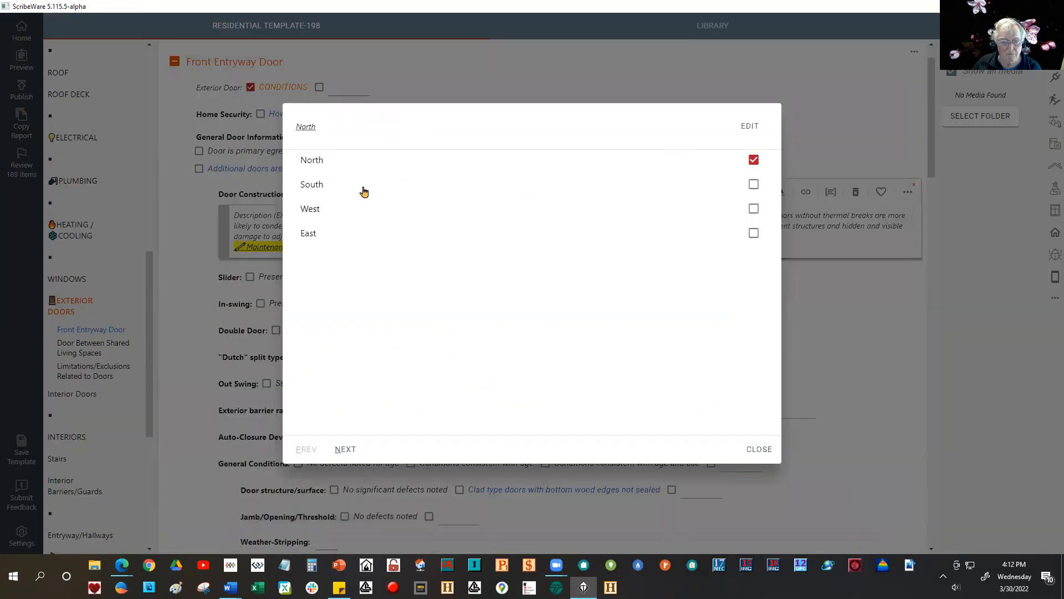
{"action": "left_click", "coordinate": [318, 189]}
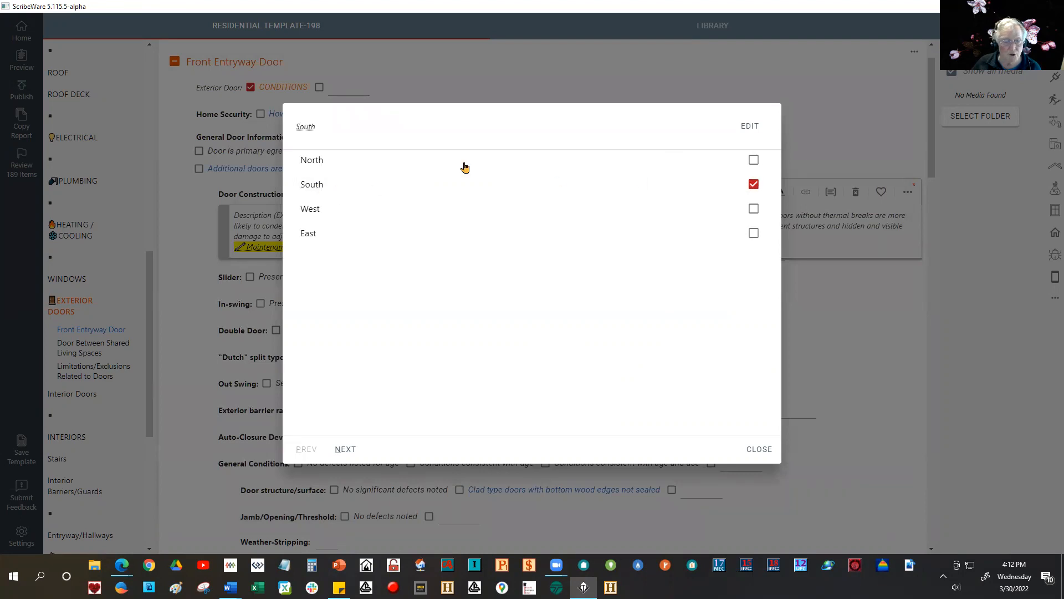
{"action": "left_click", "coordinate": [761, 449]}
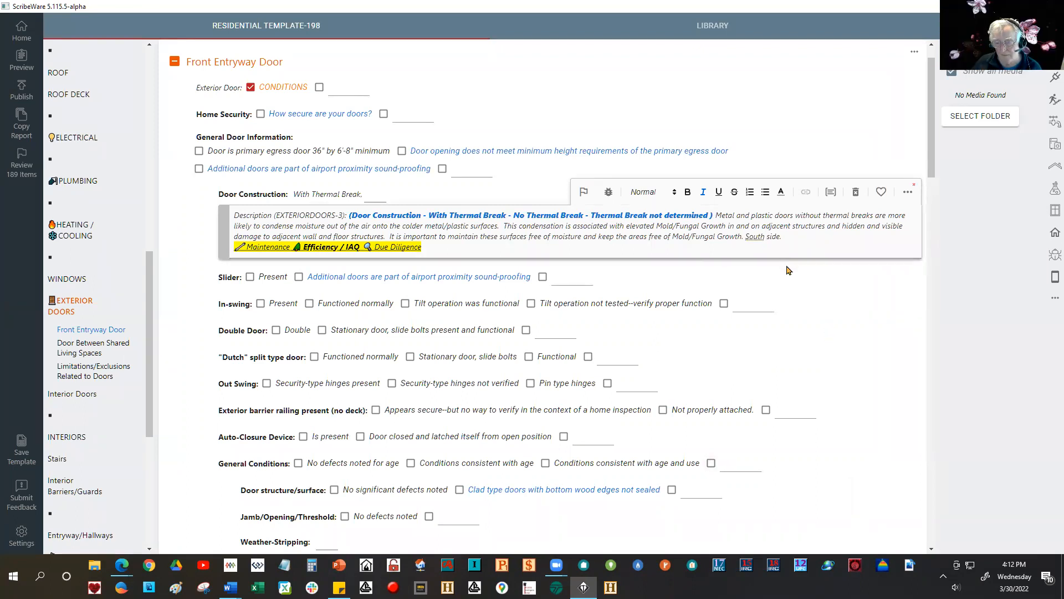
Step: Try allowing multiple selections with the "and" conjunction for the direction's alternate text options and discard the change
{"action": "left_click", "coordinate": [757, 237]}
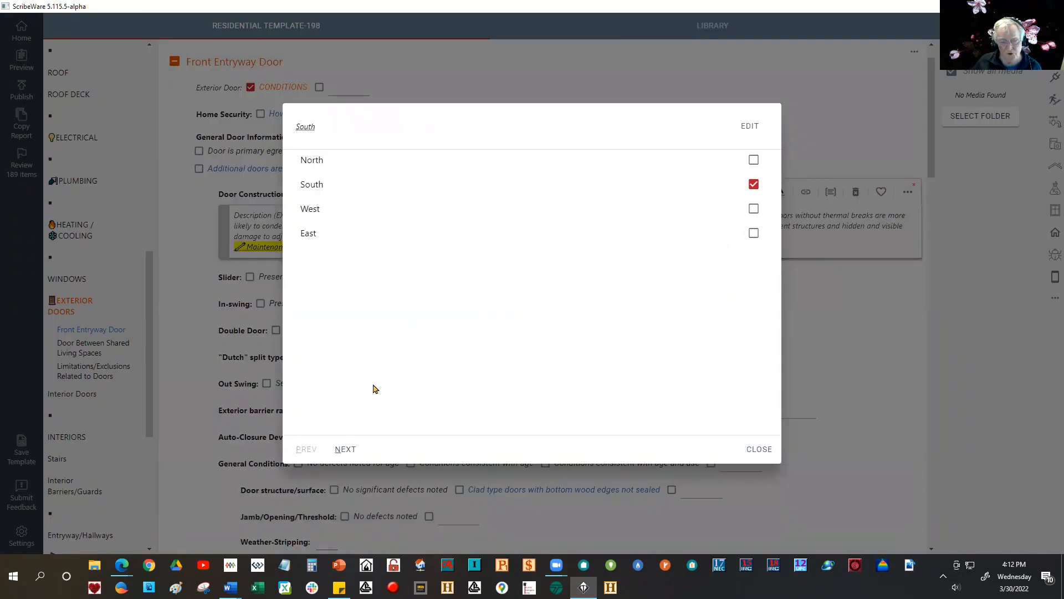
{"action": "left_click", "coordinate": [751, 127]}
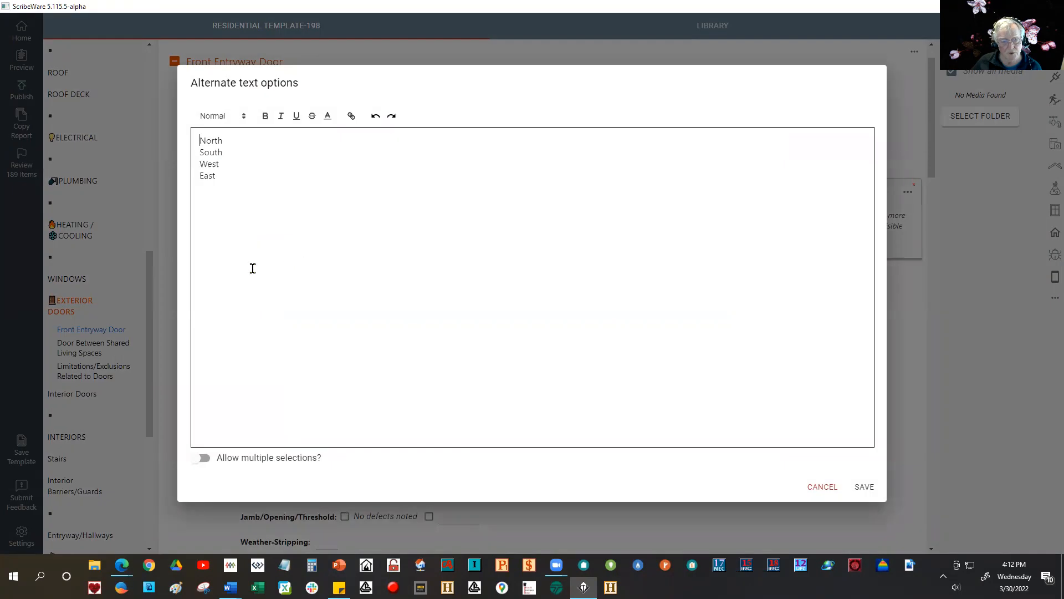
{"action": "left_click", "coordinate": [205, 459]}
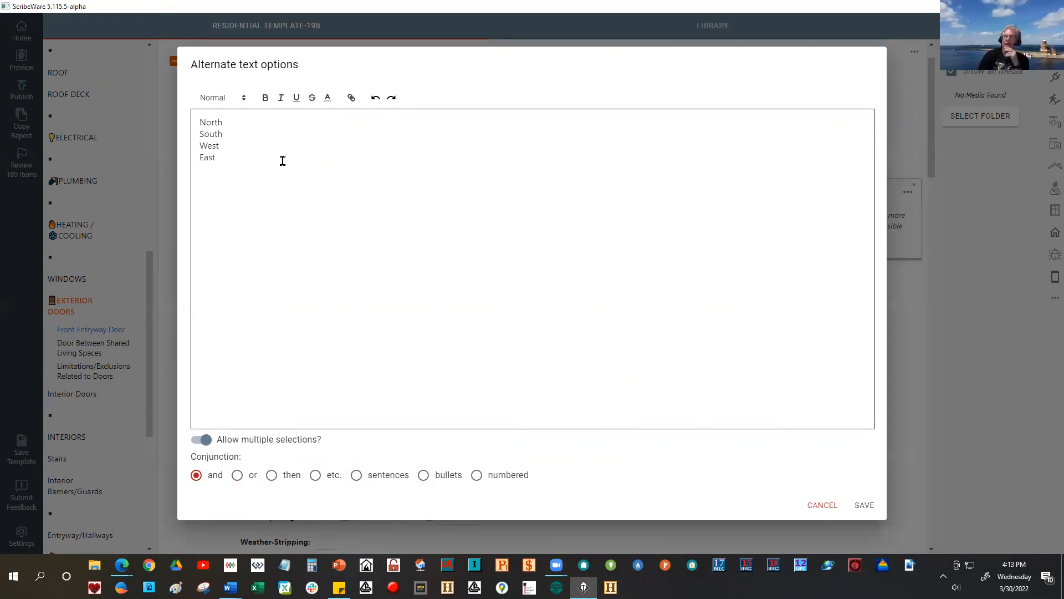
{"action": "left_click", "coordinate": [824, 507]}
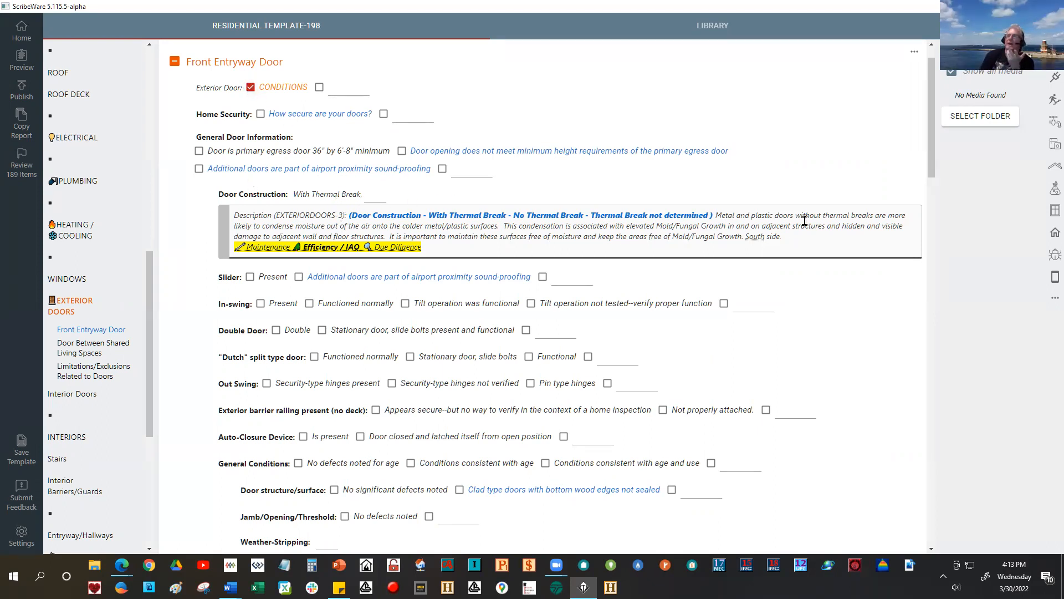
Step: Delete the thermal break observation and remove With Thermal Break from the Door Construction field
{"action": "left_click", "coordinate": [813, 215]}
{"action": "left_click", "coordinate": [855, 193]}
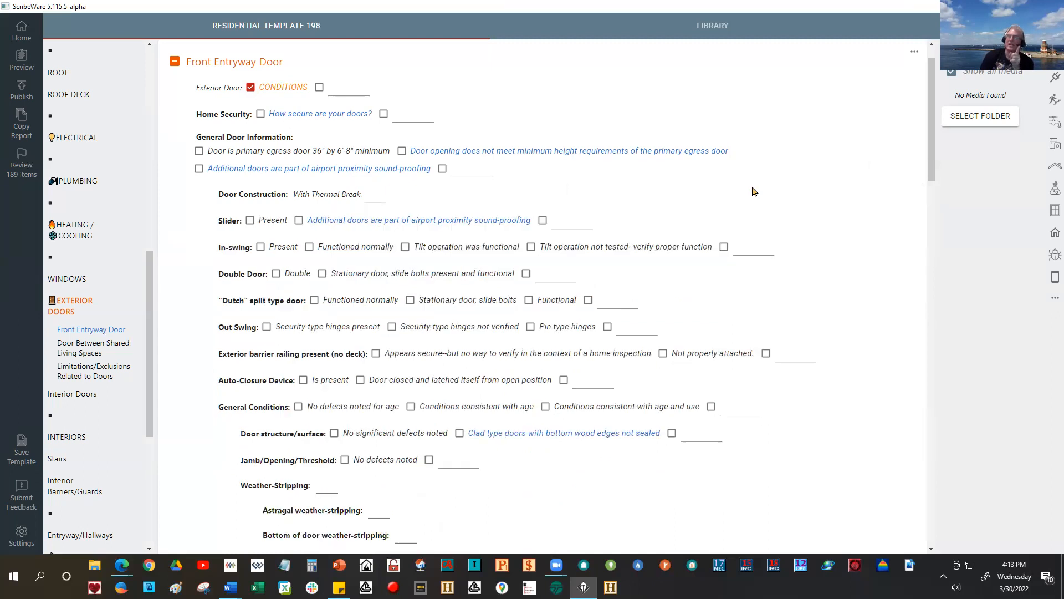
{"action": "left_click", "coordinate": [326, 195]}
{"action": "left_click", "coordinate": [459, 218]}
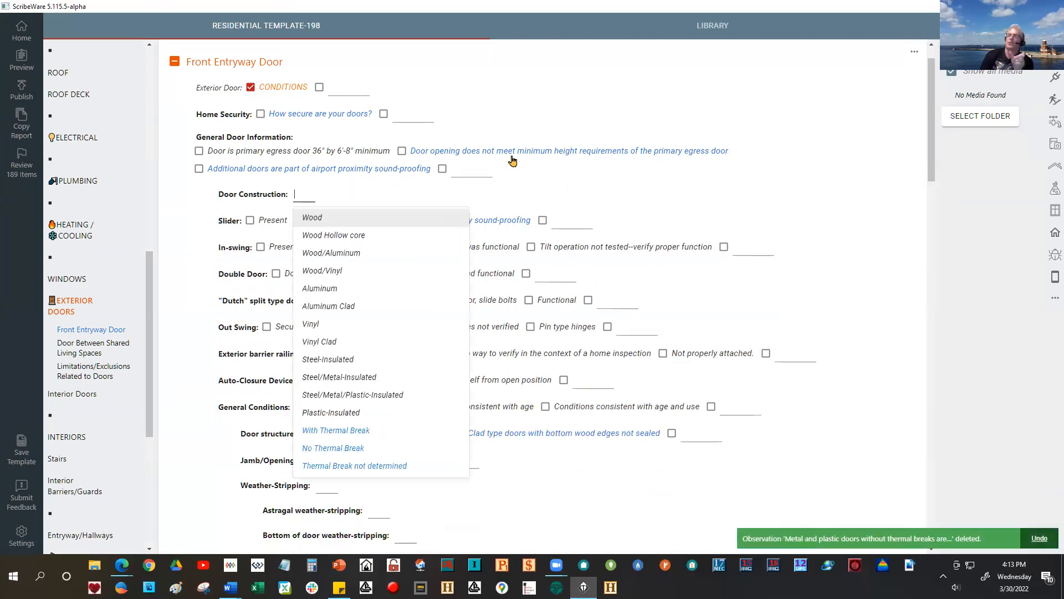
{"action": "left_click", "coordinate": [657, 191]}
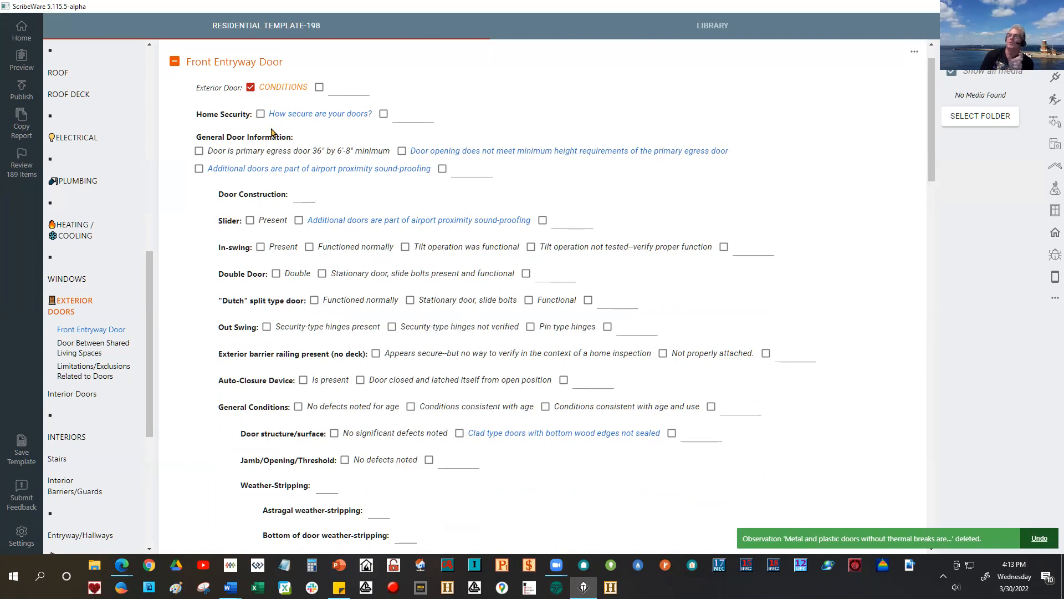
Step: Check "How secure are your doors?" under Home Security and place the text cursor in its description
{"action": "left_click", "coordinate": [261, 115]}
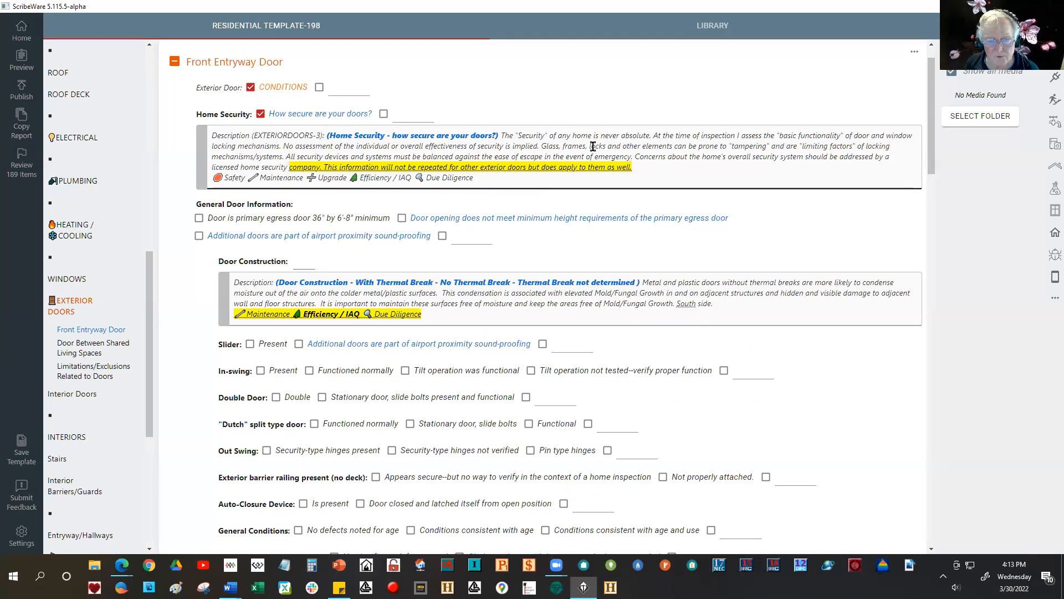
{"action": "left_click_drag", "start_coordinate": [573, 135], "coordinate": [593, 136]}
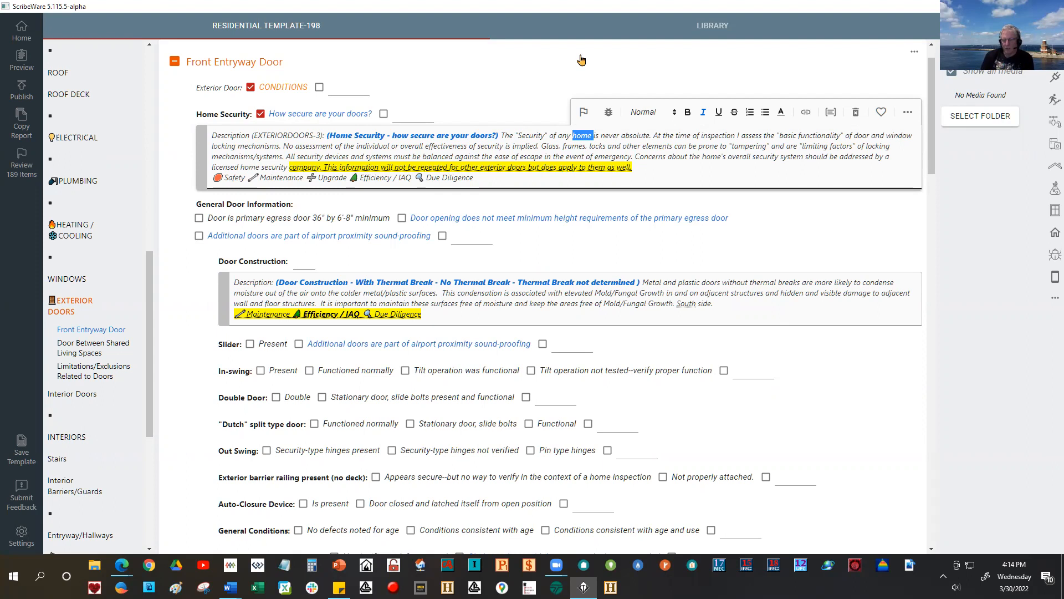
{"action": "left_click", "coordinate": [835, 147]}
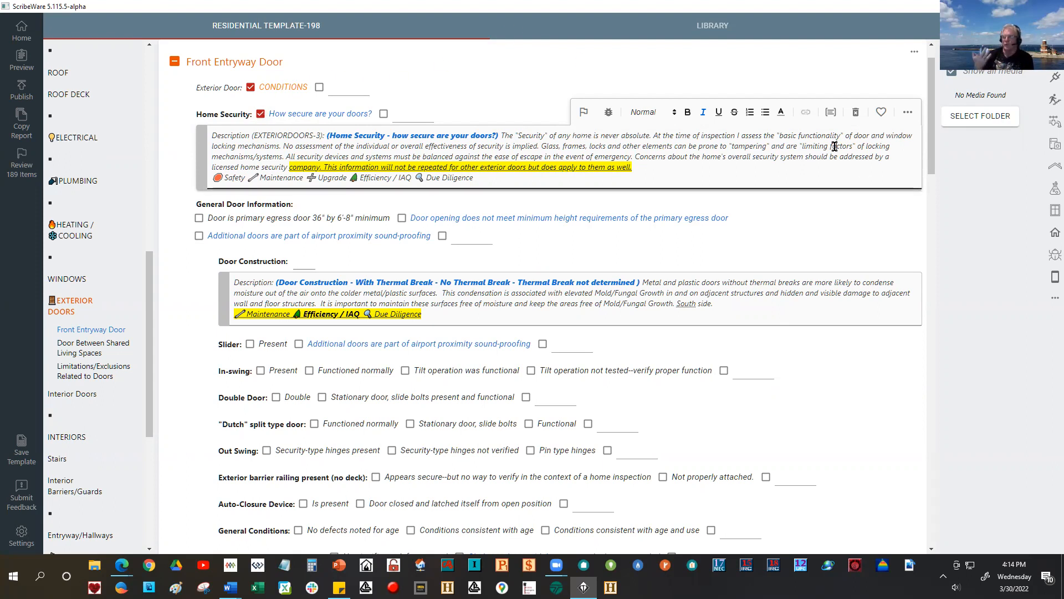
Step: Uncheck "How secure are your doors?" under Home Security and delete the Door Construction observation from Front Entryway Door
{"action": "left_click", "coordinate": [260, 114]}
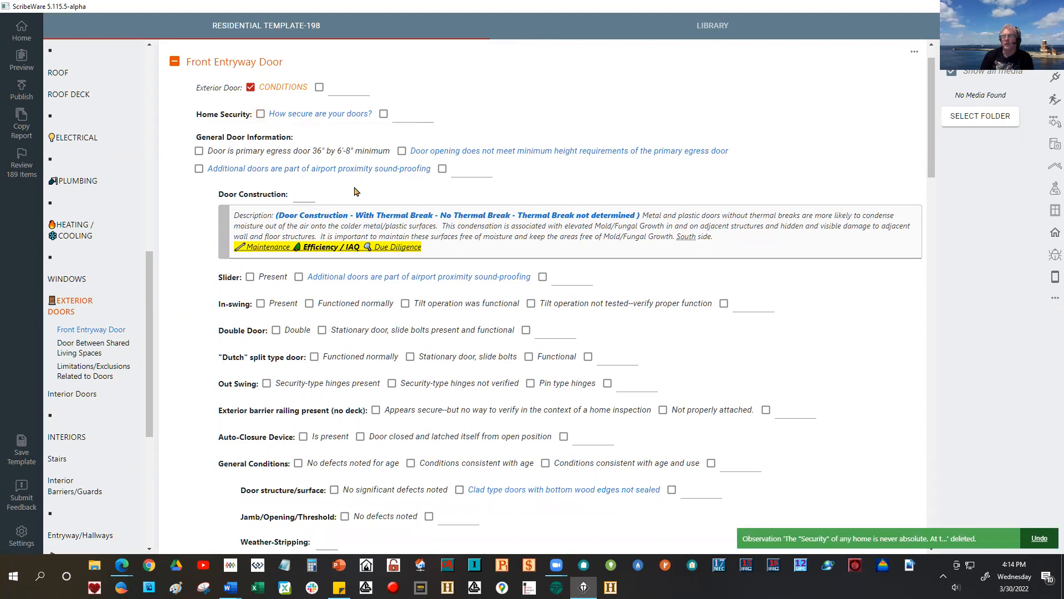
{"action": "left_click", "coordinate": [789, 215]}
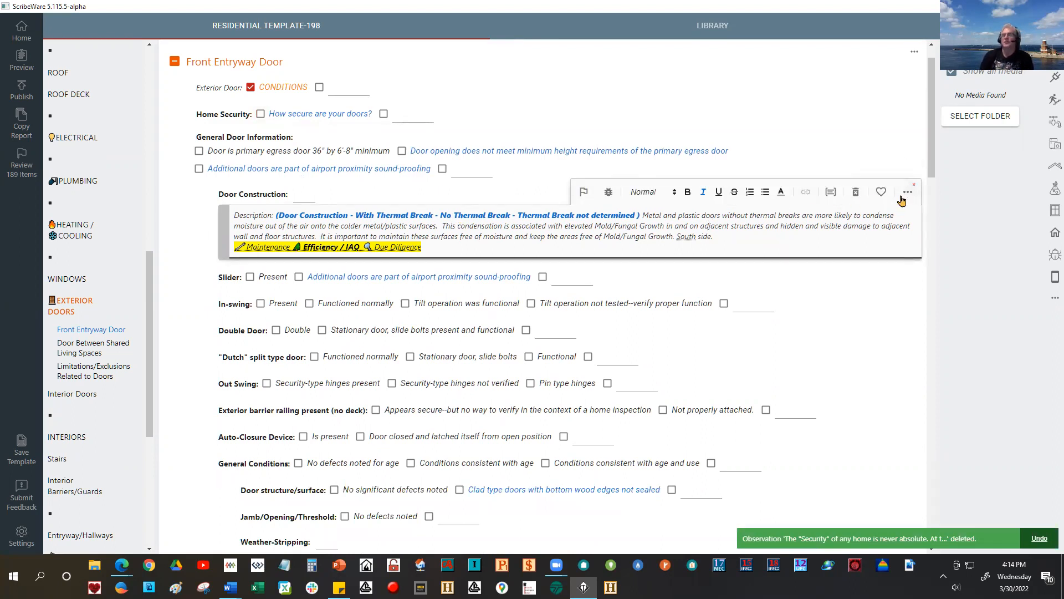
{"action": "left_click", "coordinate": [855, 192]}
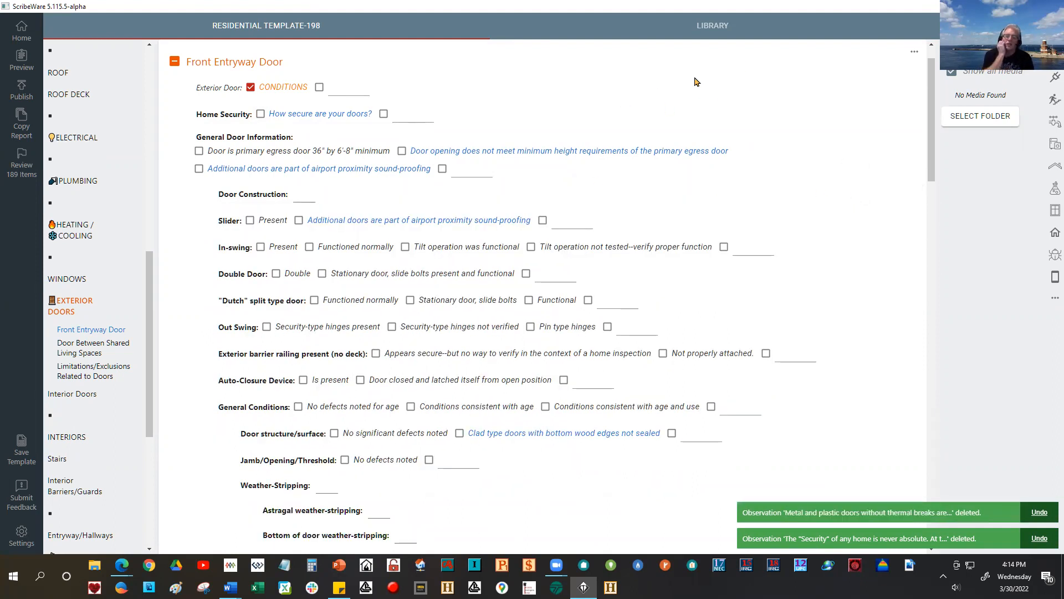
Step: Open the SETTING THE STAGE OF THE INSPECTION chapter and look through its Building Characteristics / Conditions fields
{"action": "left_click_drag", "start_coordinate": [150, 302], "coordinate": [161, 100]}
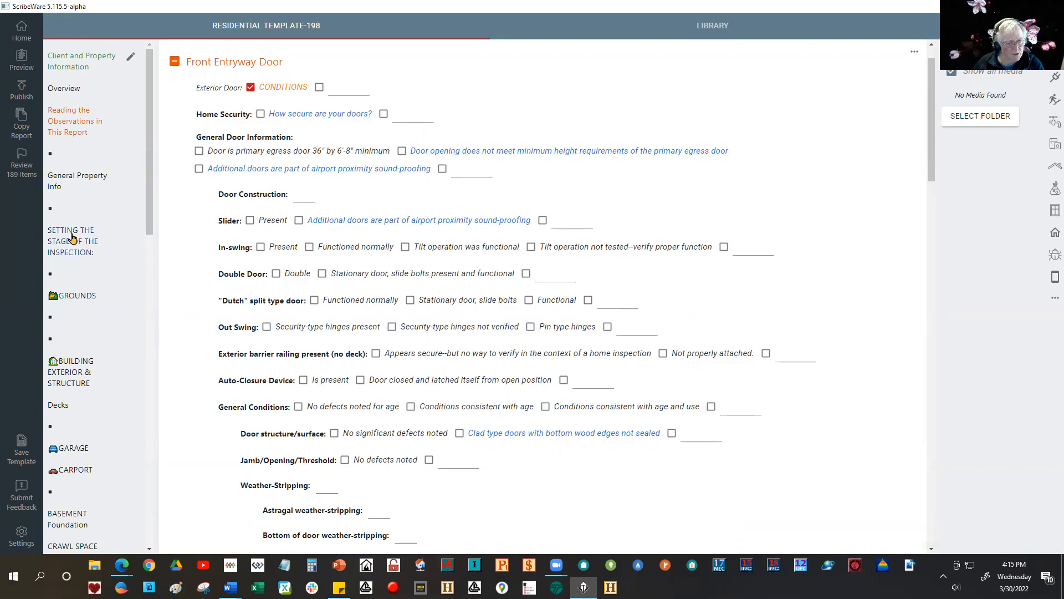
{"action": "left_click", "coordinate": [72, 239]}
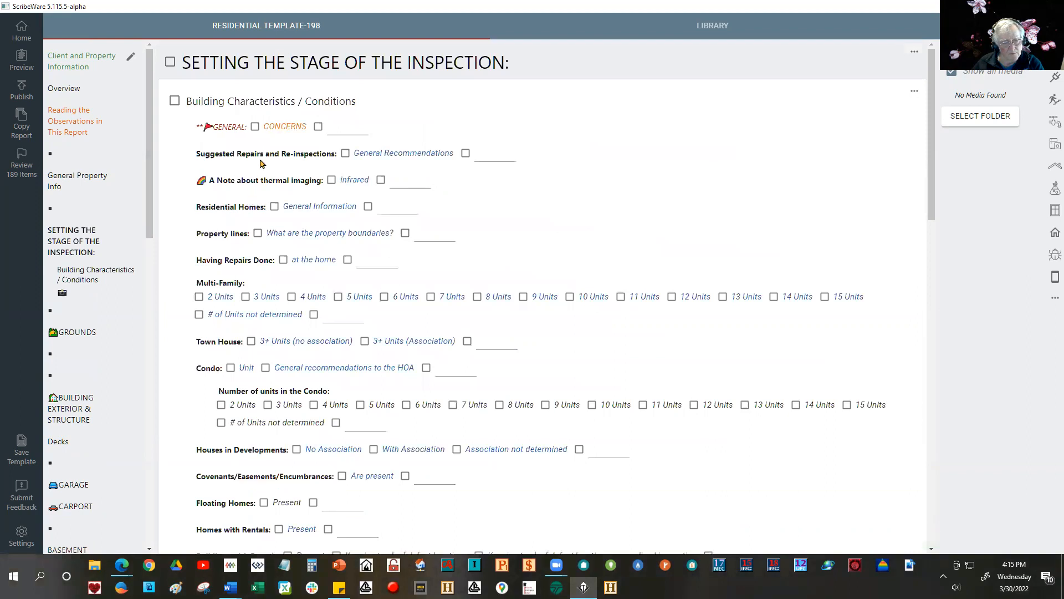
{"action": "scroll", "coordinate": [258, 231], "scroll_direction": "down", "scroll_amount": 3}
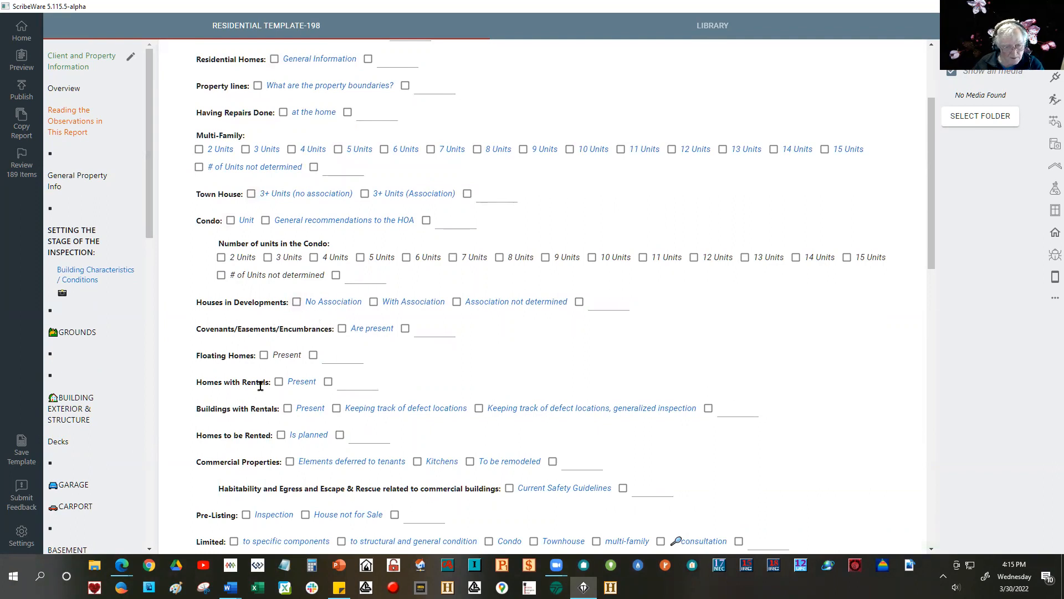
{"action": "scroll", "coordinate": [260, 388], "scroll_direction": "down", "scroll_amount": 1}
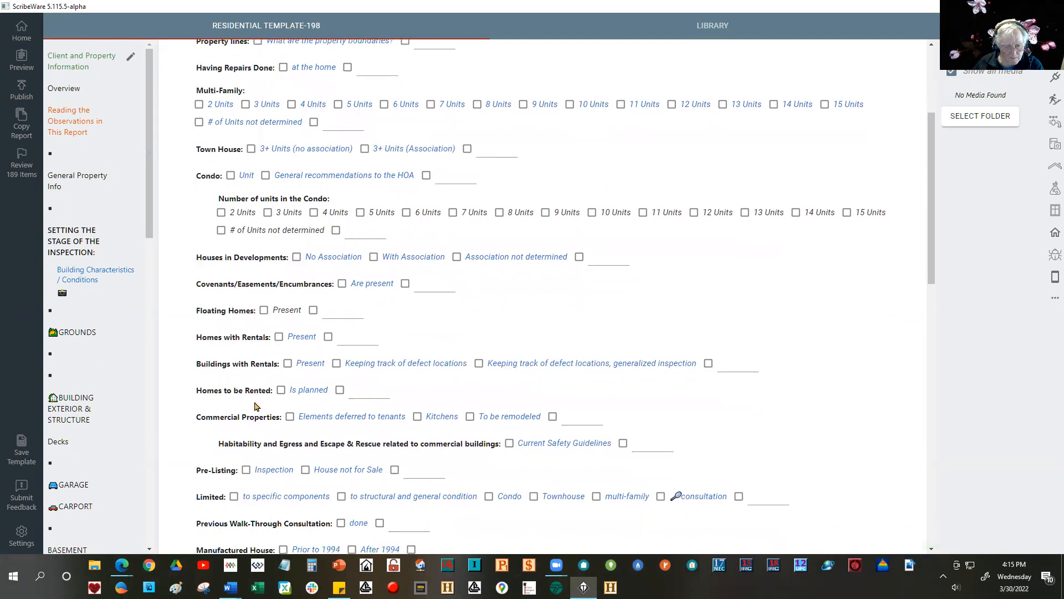
{"action": "scroll", "coordinate": [256, 406], "scroll_direction": "down", "scroll_amount": 1}
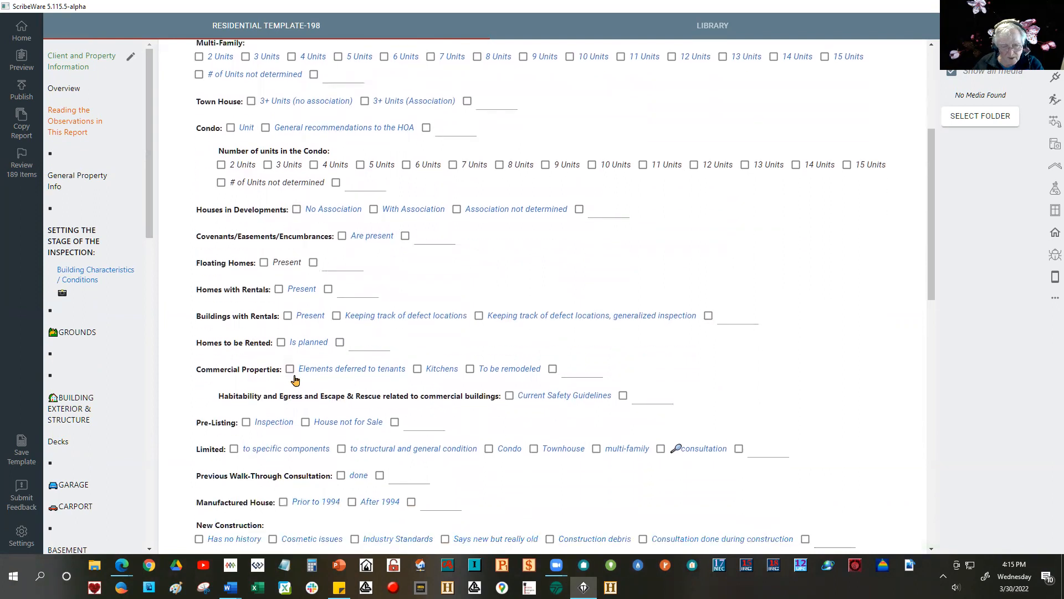
{"action": "scroll", "coordinate": [246, 429], "scroll_direction": "down", "scroll_amount": 2}
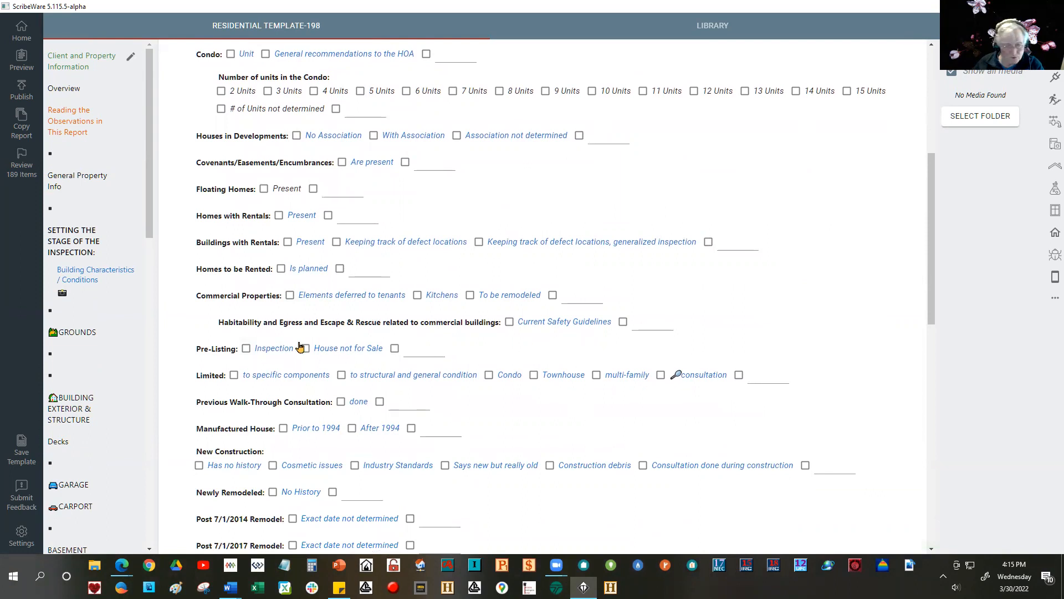
{"action": "scroll", "coordinate": [241, 367], "scroll_direction": "down", "scroll_amount": 1}
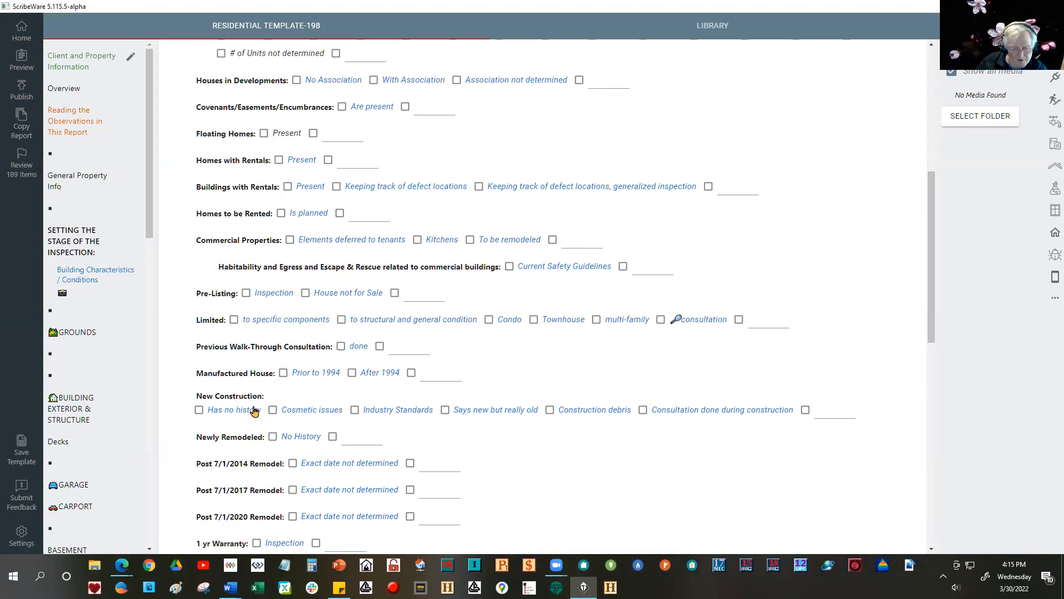
{"action": "scroll", "coordinate": [255, 411], "scroll_direction": "down", "scroll_amount": 2}
{"action": "scroll", "coordinate": [255, 405], "scroll_direction": "down", "scroll_amount": 1}
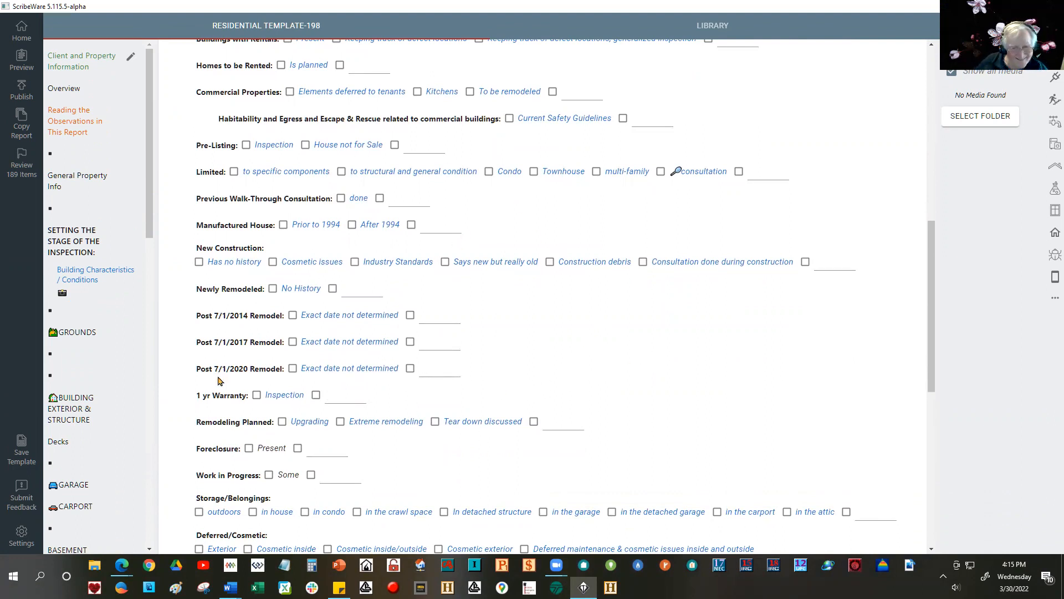
{"action": "scroll", "coordinate": [221, 415], "scroll_direction": "down", "scroll_amount": 5}
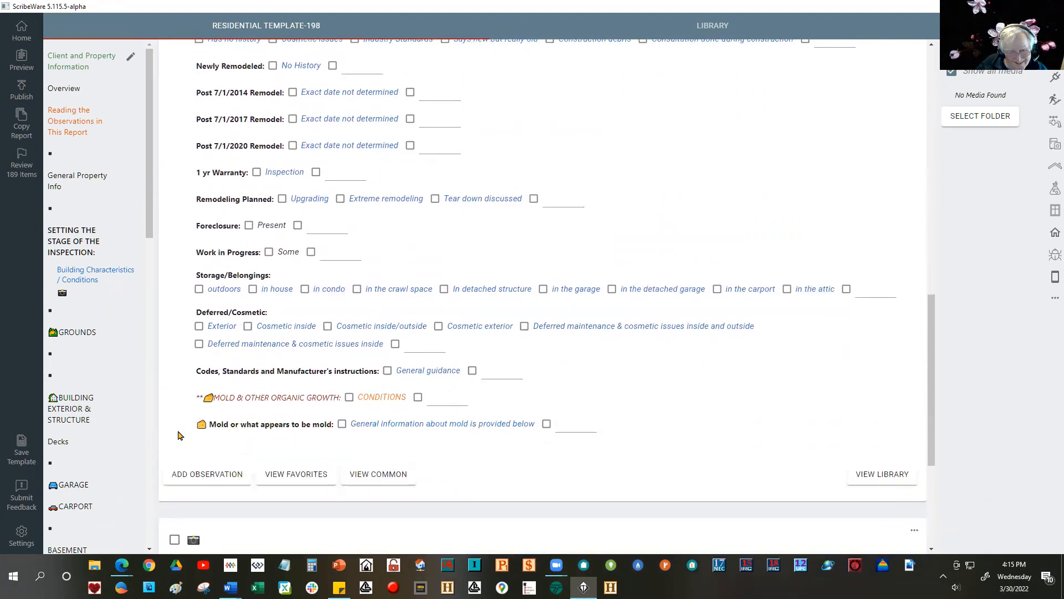
{"action": "scroll", "coordinate": [179, 434], "scroll_direction": "down", "scroll_amount": 1}
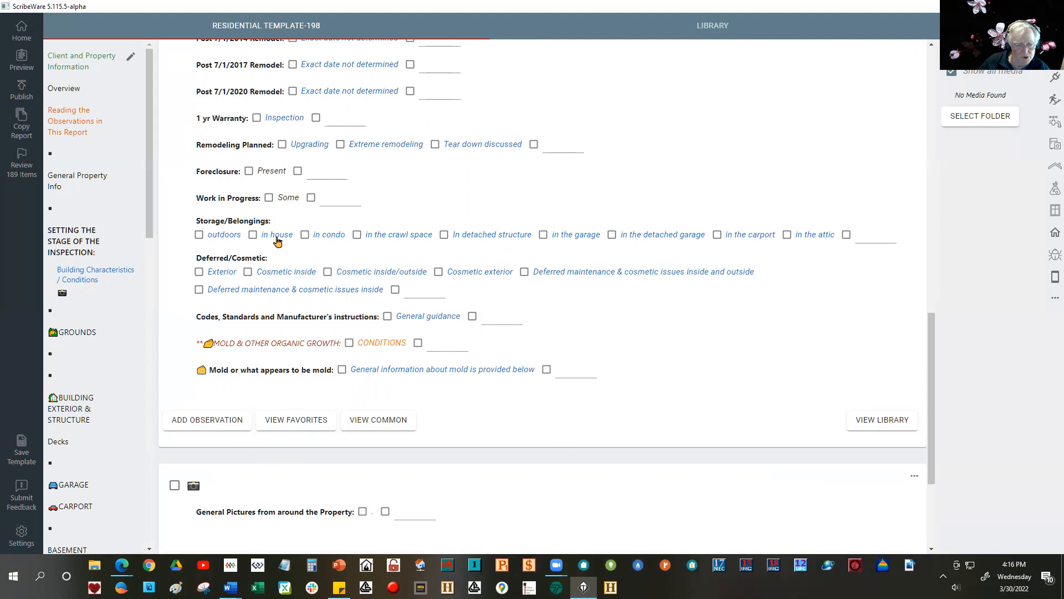
Step: Check CONDITIONS under MOLD & OTHER ORGANIC GROWTH and view the AMOUNTS alternate text options in its repair item
{"action": "left_click", "coordinate": [352, 345]}
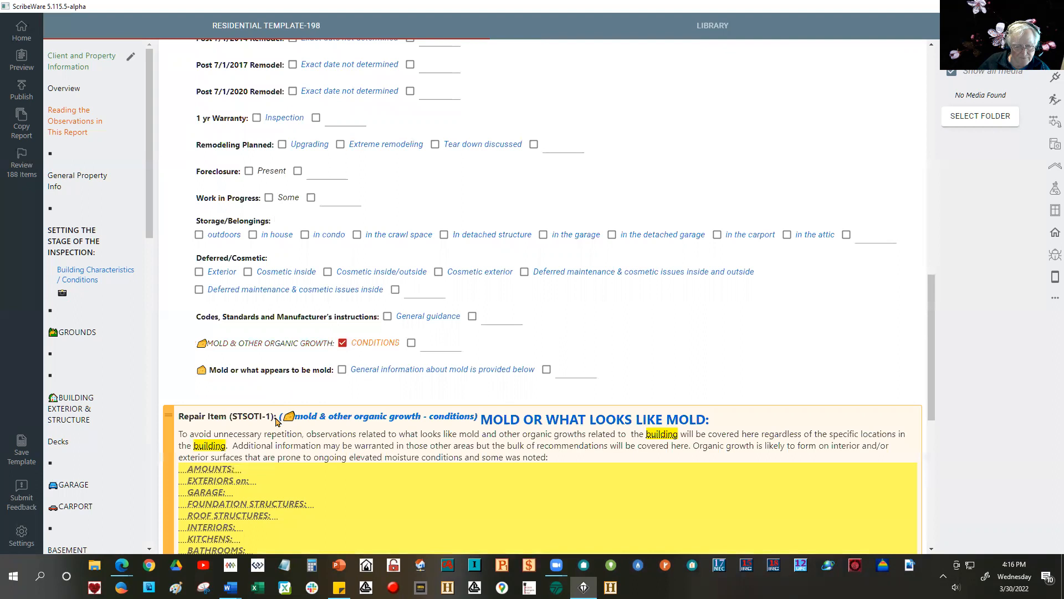
{"action": "scroll", "coordinate": [280, 424], "scroll_direction": "down", "scroll_amount": 2}
{"action": "scroll", "coordinate": [287, 456], "scroll_direction": "down", "scroll_amount": 1}
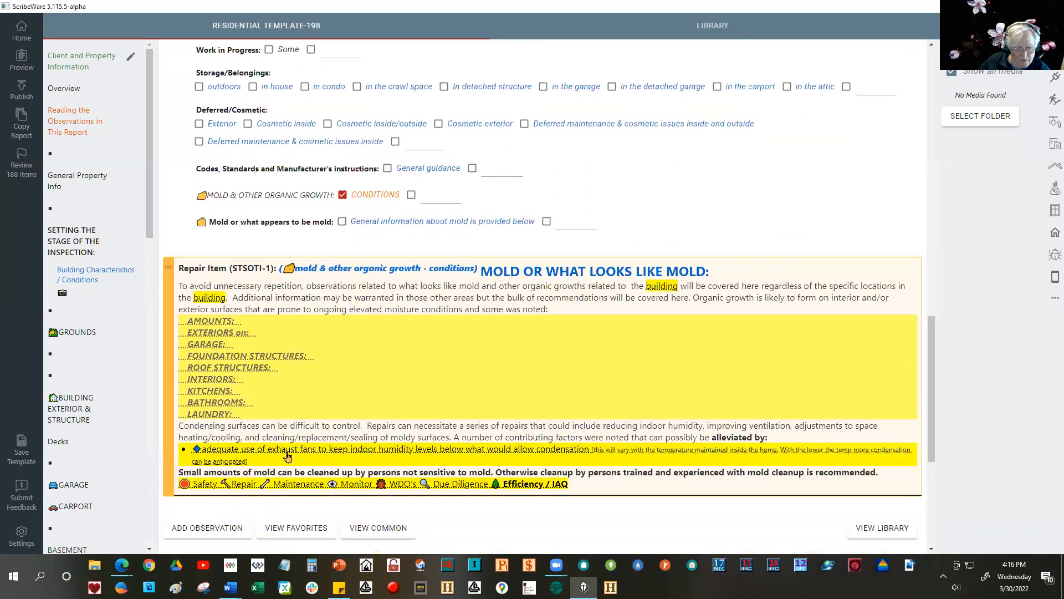
{"action": "double_click", "coordinate": [220, 321]}
{"action": "left_click", "coordinate": [220, 321]}
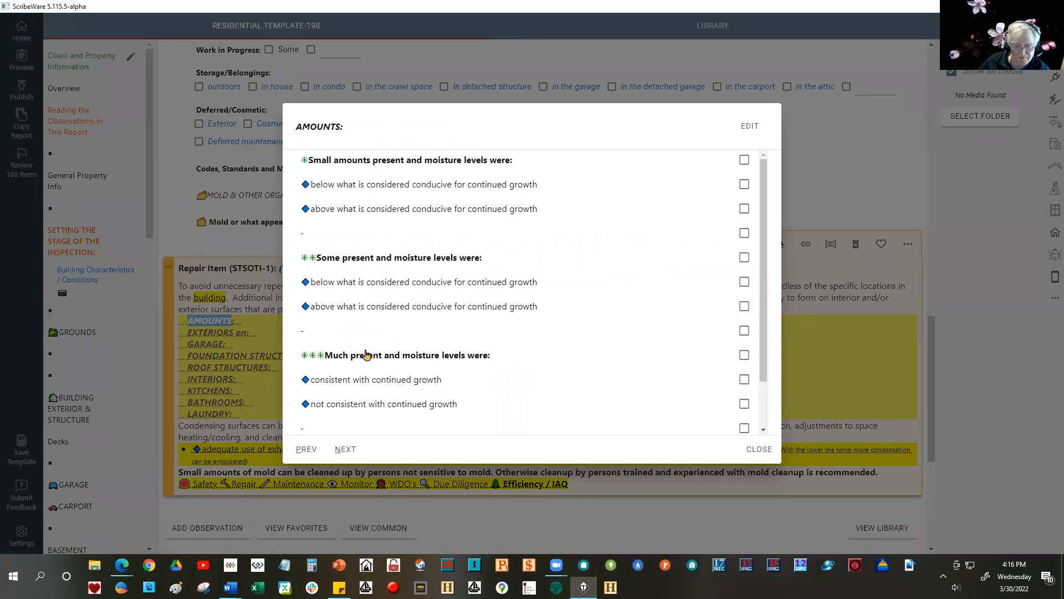
{"action": "left_click", "coordinate": [186, 227]}
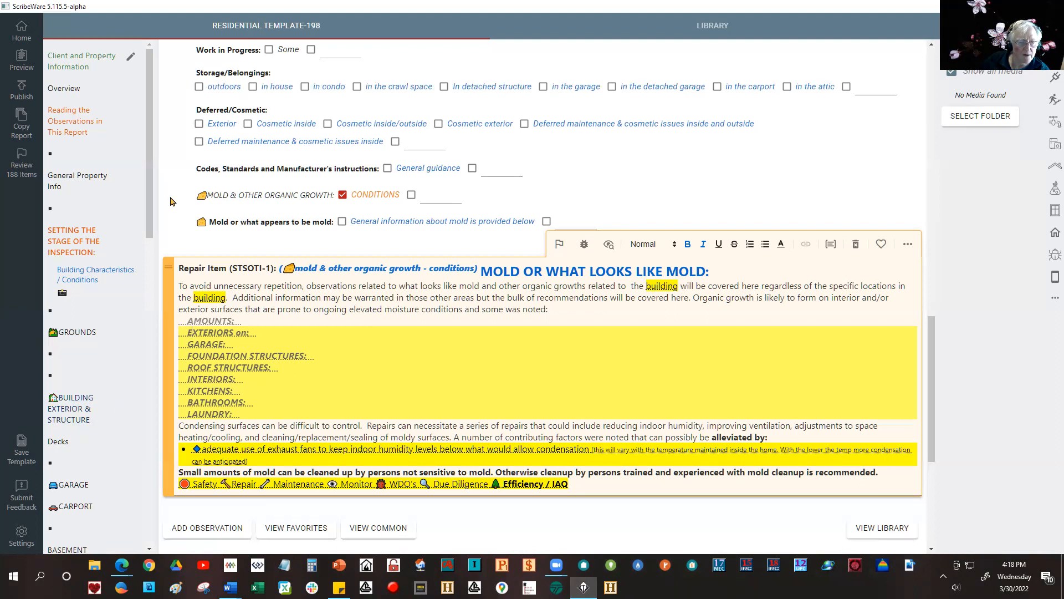
Step: Go to the Main Bathroom chapter and make a copy of the whole chapter
{"action": "scroll", "coordinate": [166, 193], "scroll_direction": "up", "scroll_amount": 4}
{"action": "scroll", "coordinate": [166, 192], "scroll_direction": "up", "scroll_amount": 3}
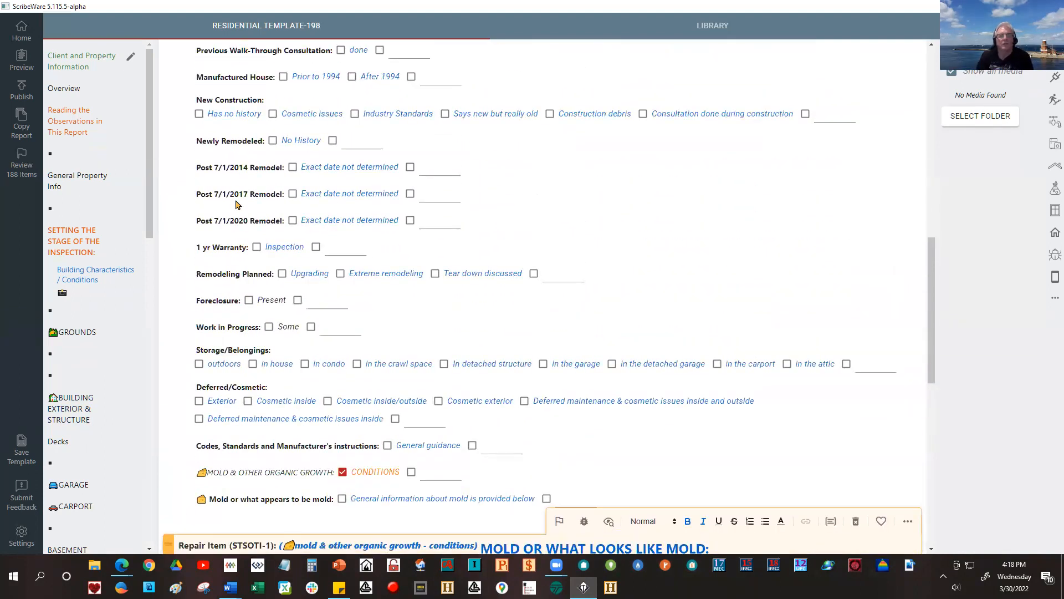
{"action": "left_click_drag", "start_coordinate": [149, 180], "coordinate": [126, 390]}
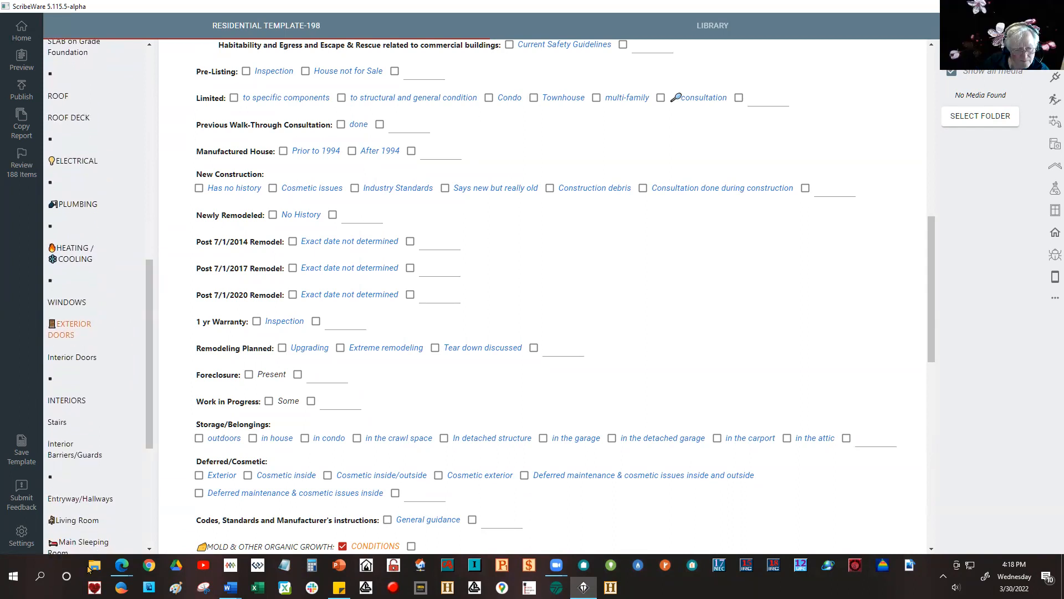
{"action": "left_click_drag", "start_coordinate": [148, 436], "coordinate": [148, 496]}
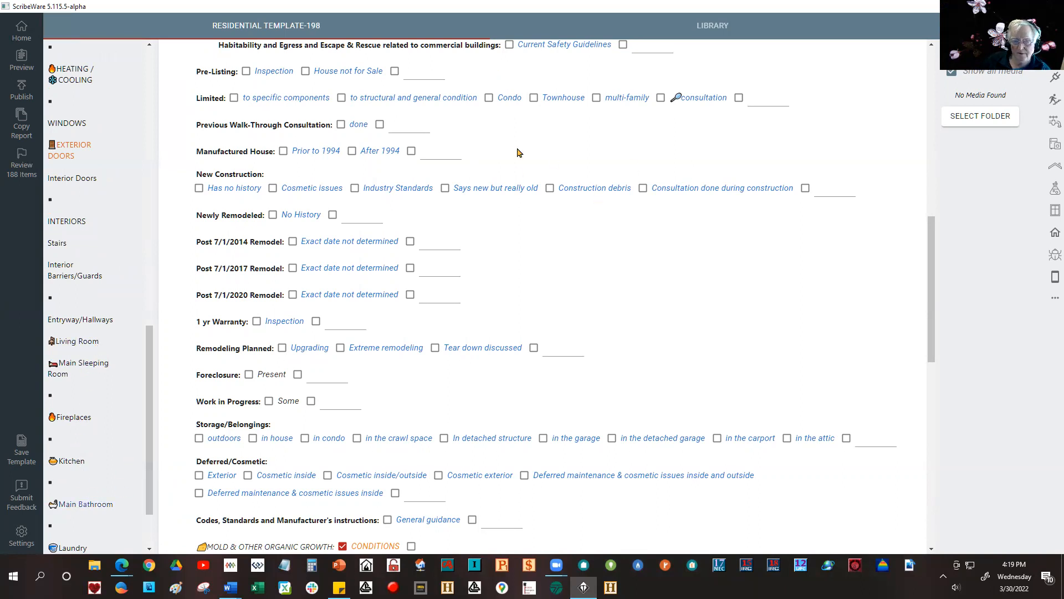
{"action": "left_click", "coordinate": [914, 52]}
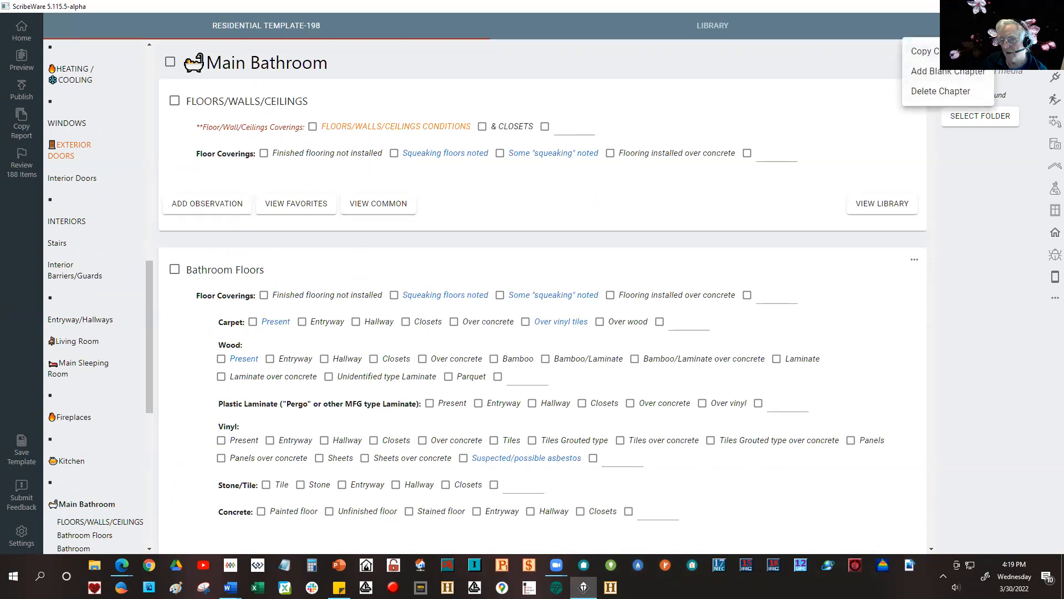
{"action": "left_click", "coordinate": [945, 53]}
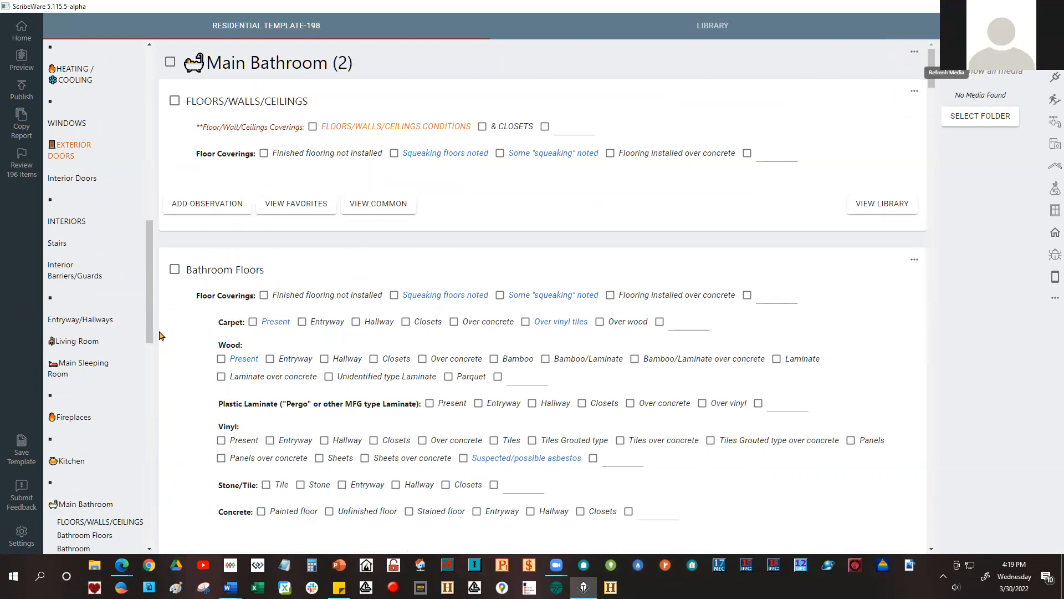
Step: Look through the copied Main Bathroom (2) chapter's floor, wall and ceiling fields and its list of sections
{"action": "scroll", "coordinate": [89, 326], "scroll_direction": "down", "scroll_amount": 4}
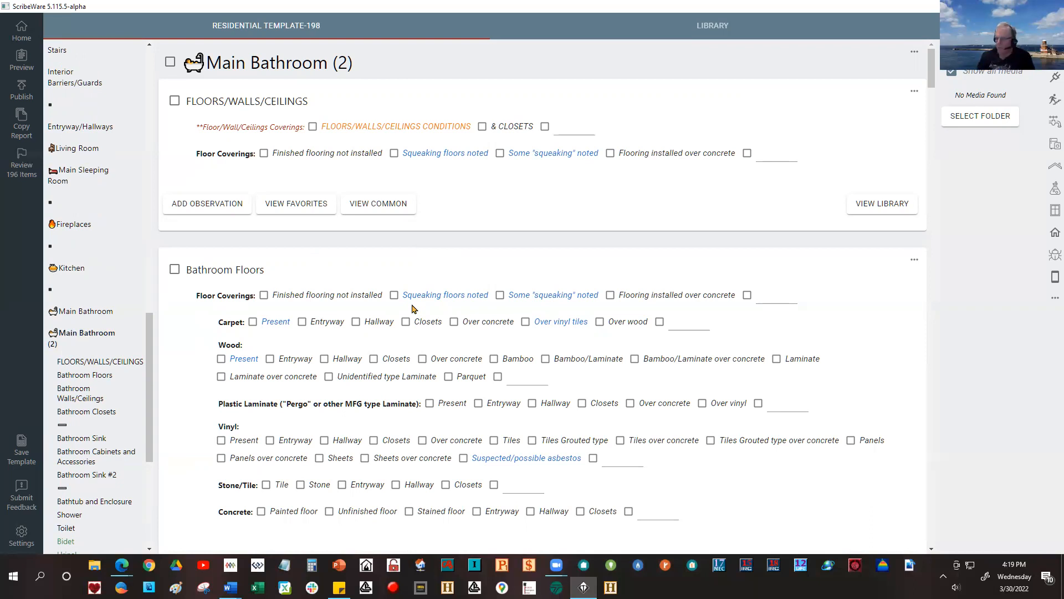
{"action": "scroll", "coordinate": [421, 311], "scroll_direction": "down", "scroll_amount": 2}
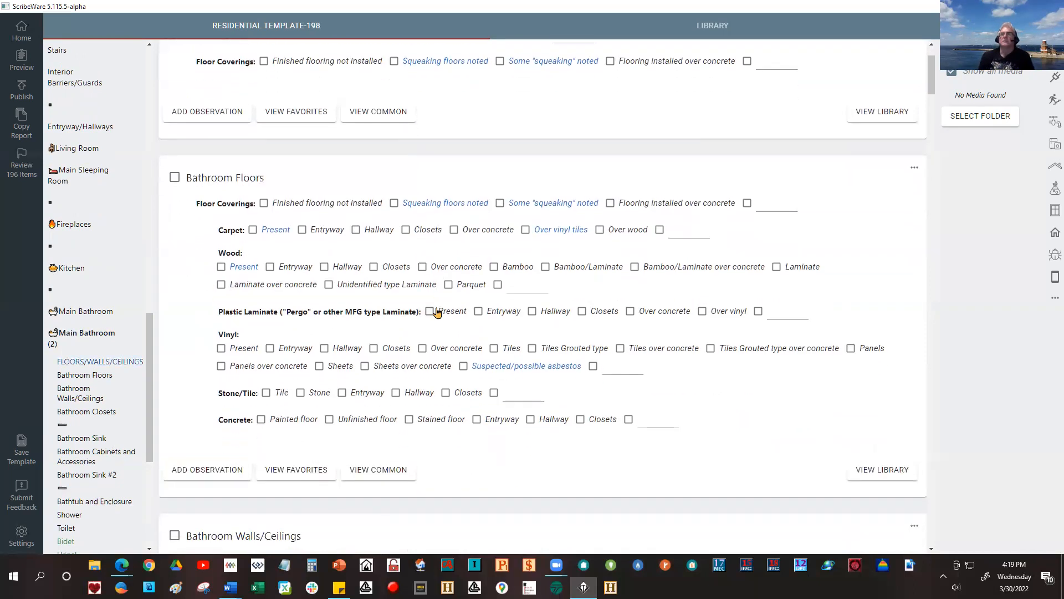
{"action": "scroll", "coordinate": [818, 239], "scroll_direction": "up", "scroll_amount": 2}
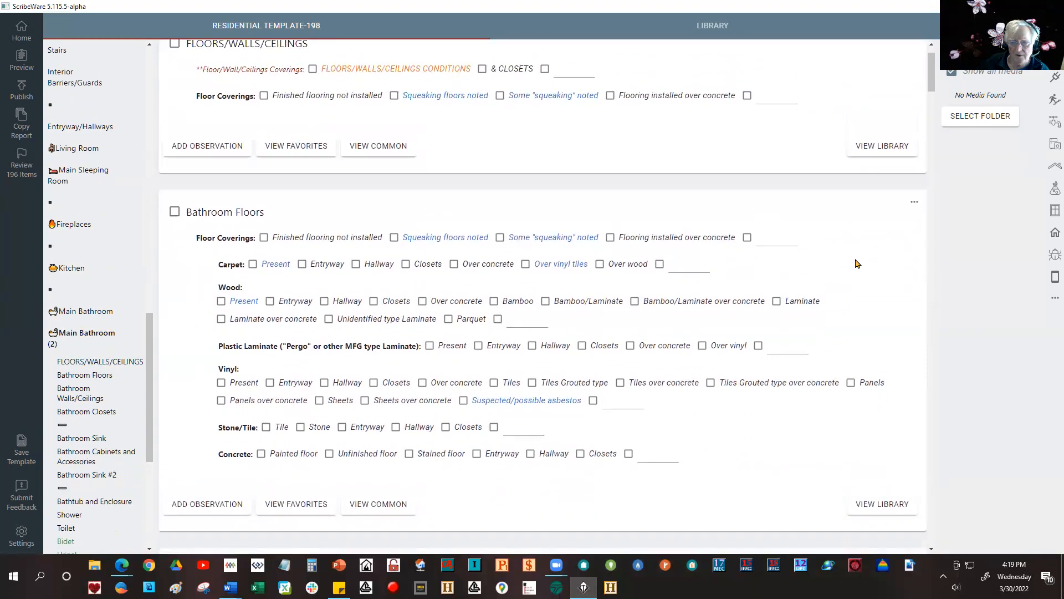
{"action": "scroll", "coordinate": [189, 333], "scroll_direction": "down", "scroll_amount": 2}
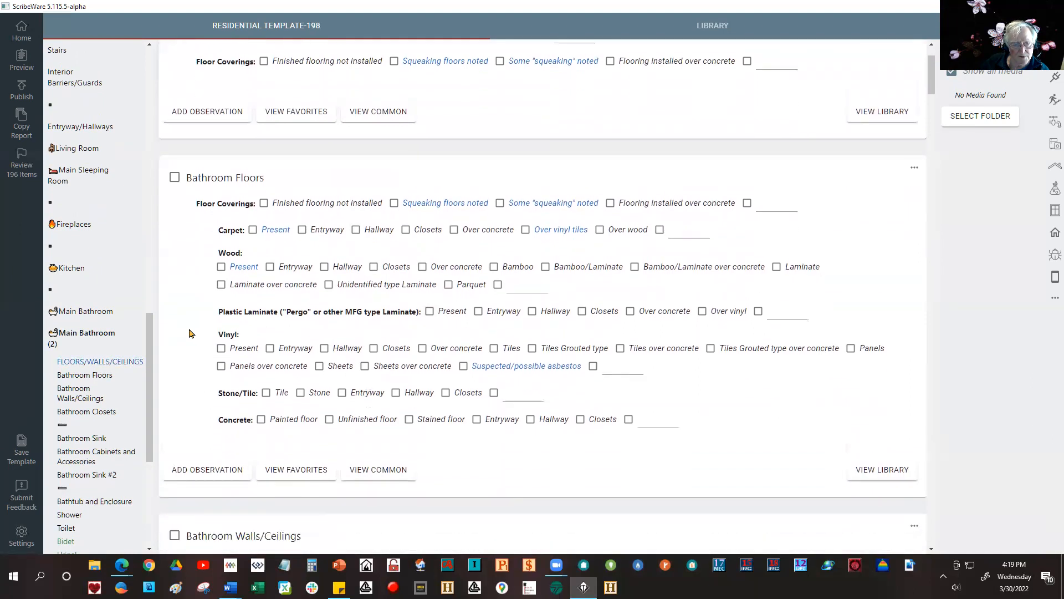
{"action": "scroll", "coordinate": [189, 333], "scroll_direction": "down", "scroll_amount": 2}
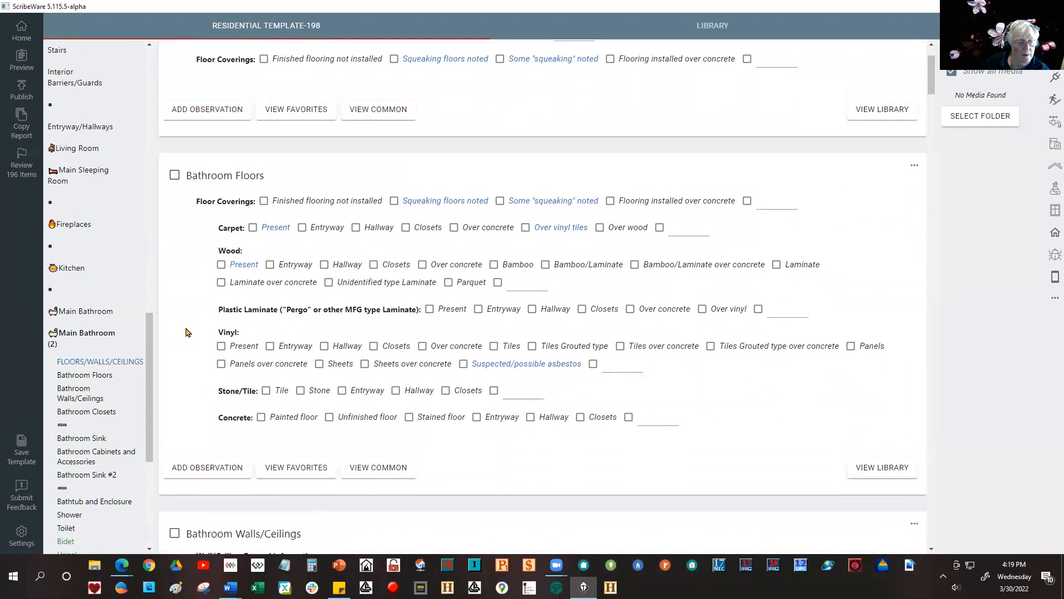
{"action": "scroll", "coordinate": [185, 335], "scroll_direction": "down", "scroll_amount": 5}
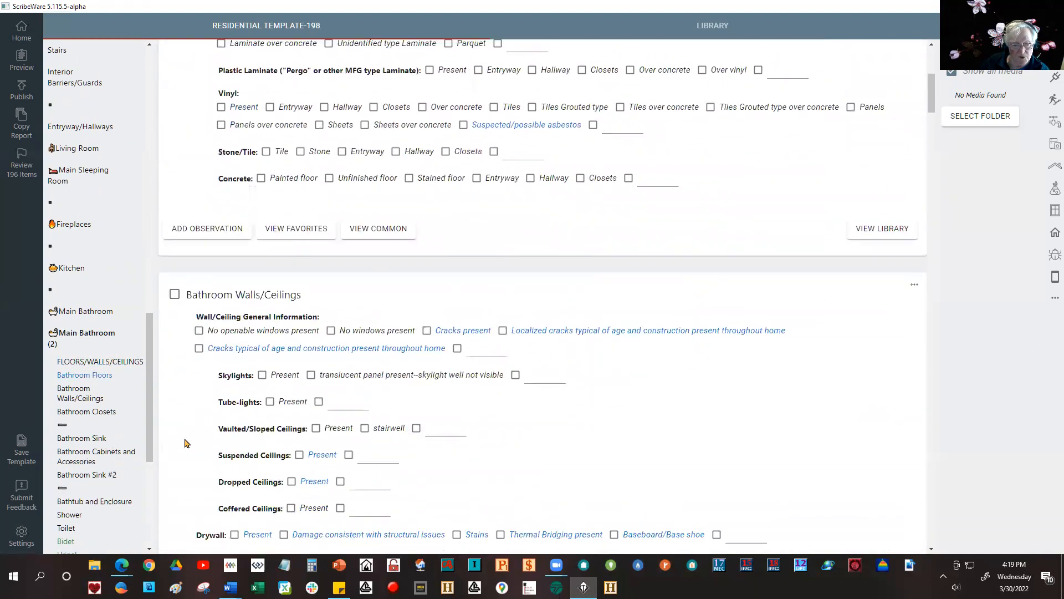
{"action": "scroll", "coordinate": [188, 437], "scroll_direction": "down", "scroll_amount": 3}
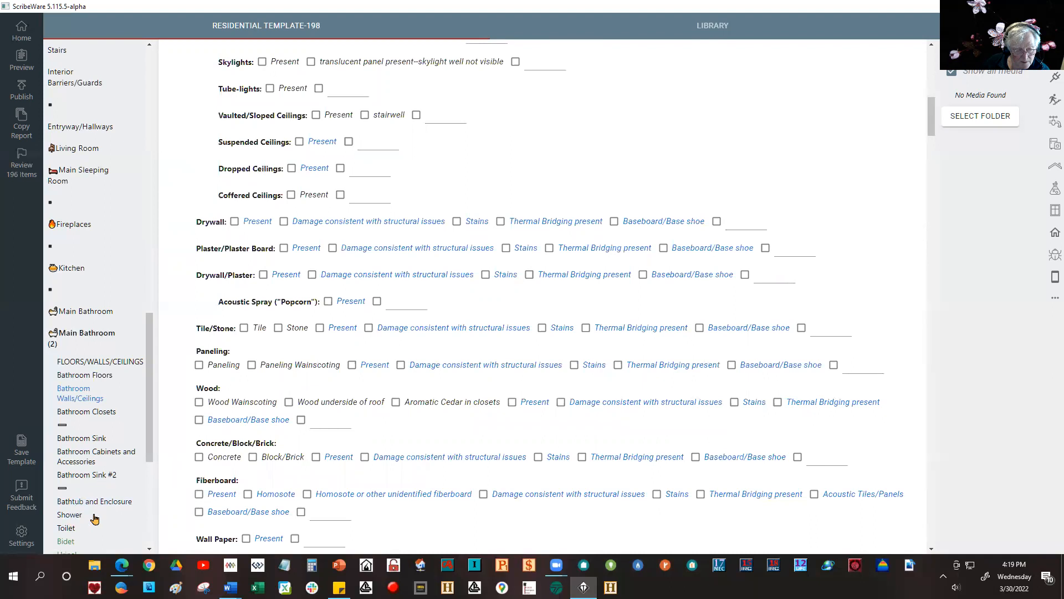
{"action": "scroll", "coordinate": [133, 476], "scroll_direction": "down", "scroll_amount": 1}
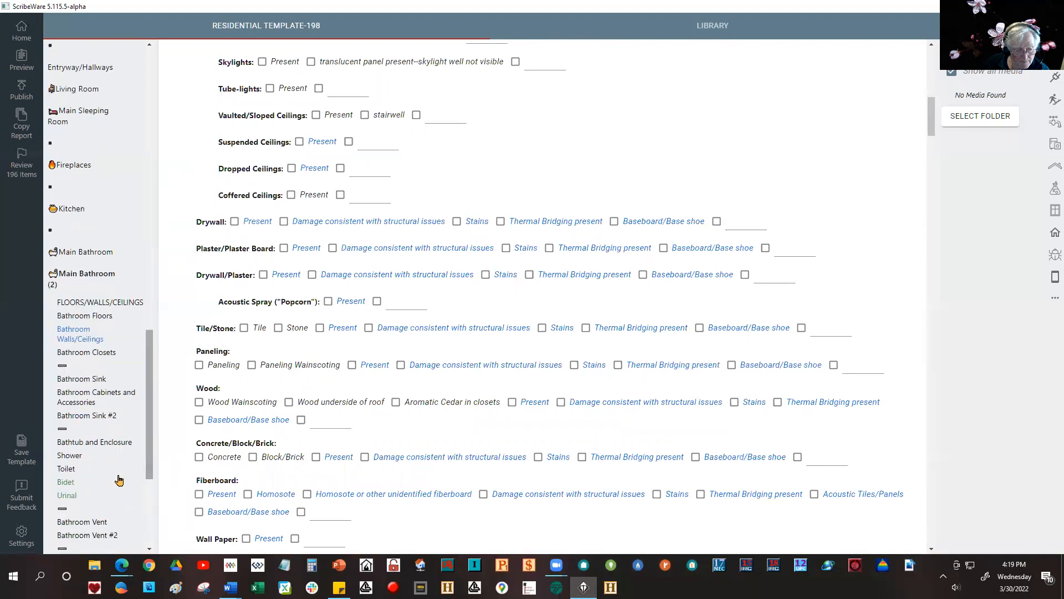
Step: Go to the Toilet section of the Main Bathroom (2) chapter and copy that section
{"action": "left_click", "coordinate": [66, 469]}
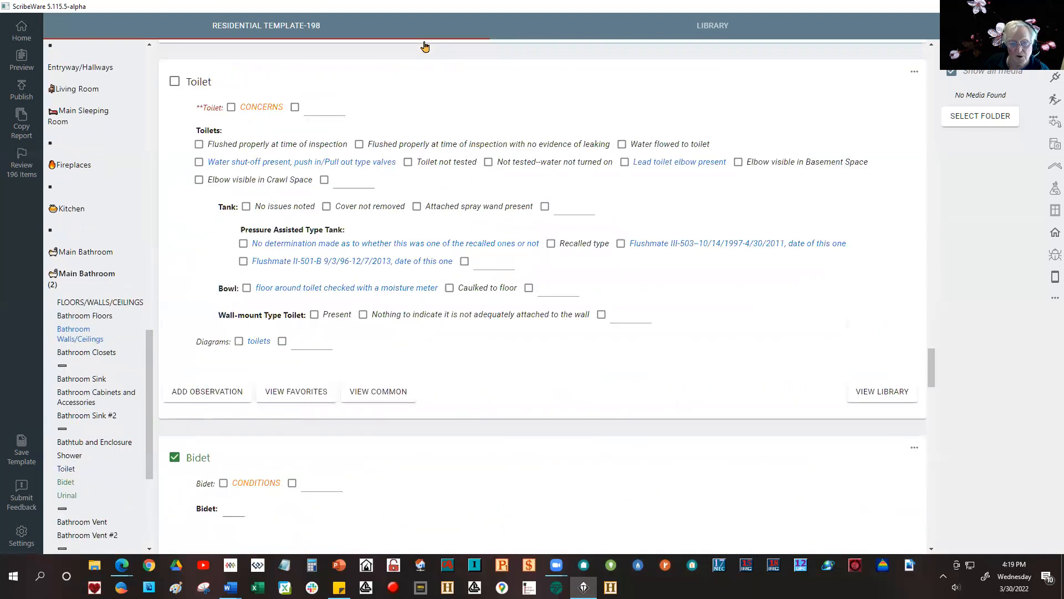
{"action": "scroll", "coordinate": [220, 102], "scroll_direction": "down", "scroll_amount": 1}
{"action": "left_click", "coordinate": [915, 51]}
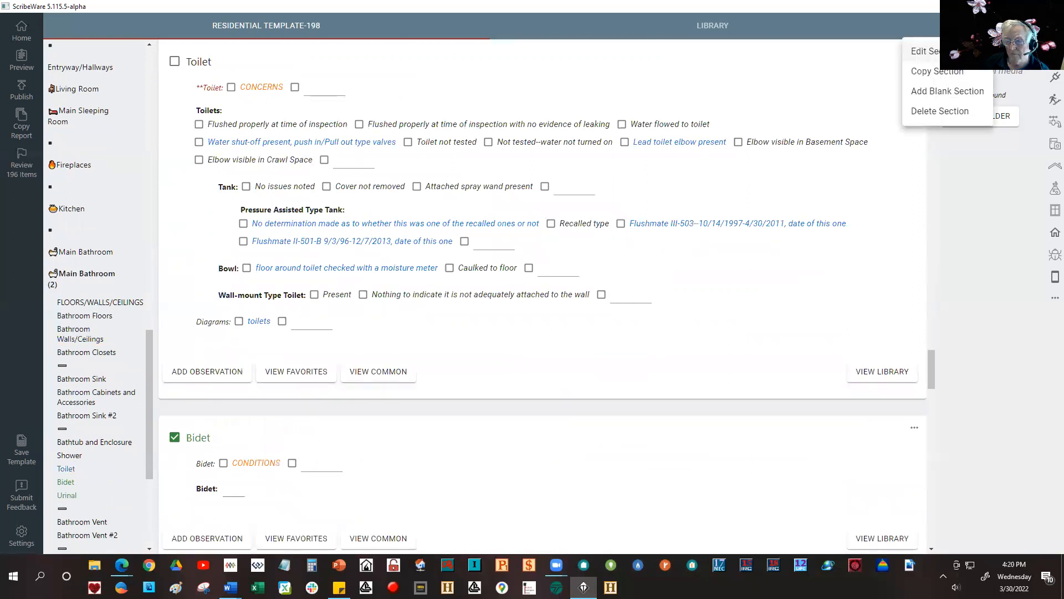
{"action": "left_click", "coordinate": [936, 72]}
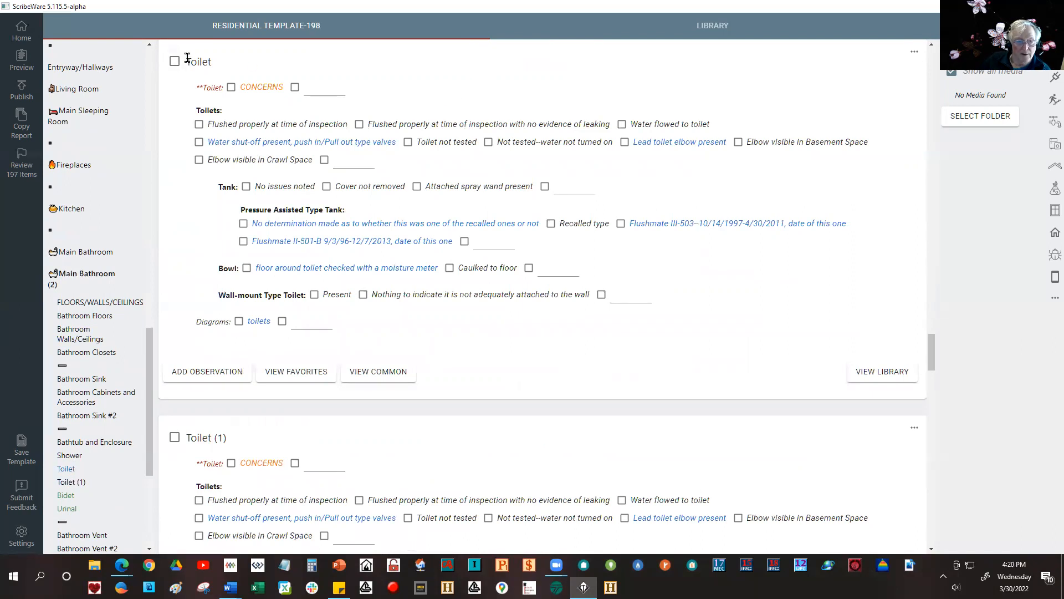
Step: Rename the original Toilet section of Main Bathroom (2) as "Wife's toilet" and move it below Toilet (1) in the section list
{"action": "double_click", "coordinate": [188, 59]}
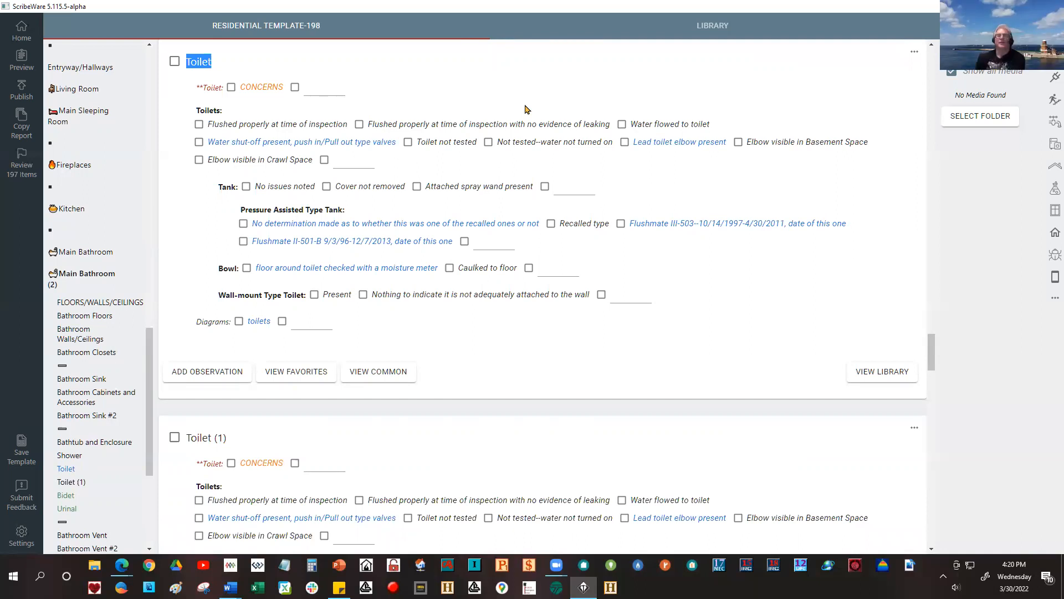
{"action": "type", "text": "W"}
{"action": "type", "text": "ate"}
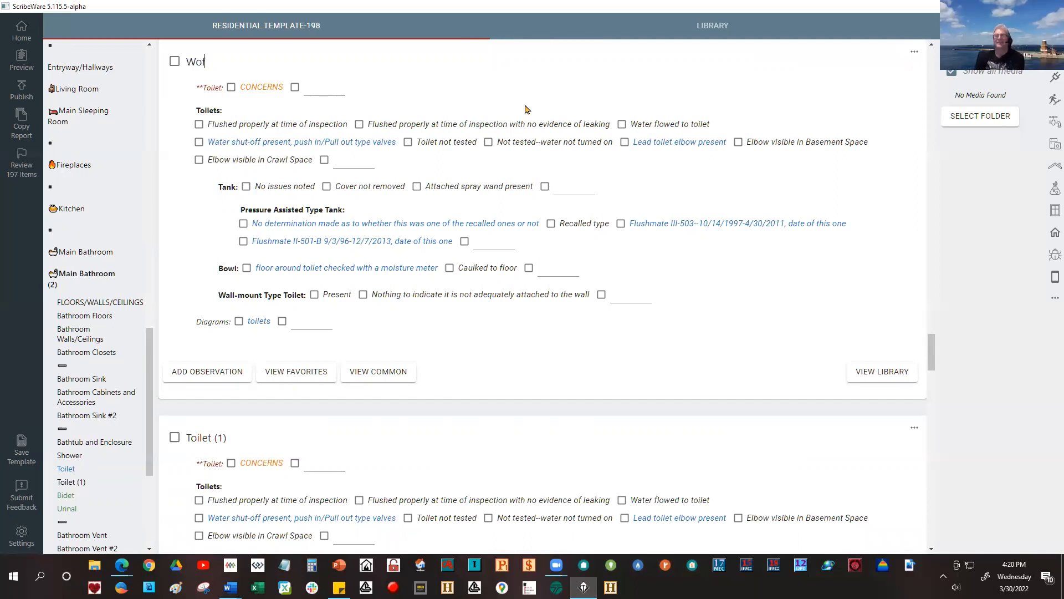
{"action": "key", "text": "BackSpace"}
{"action": "key", "text": "BackSpace"}
{"action": "key", "text": "BackSpace"}
{"action": "type", "text": "i"}
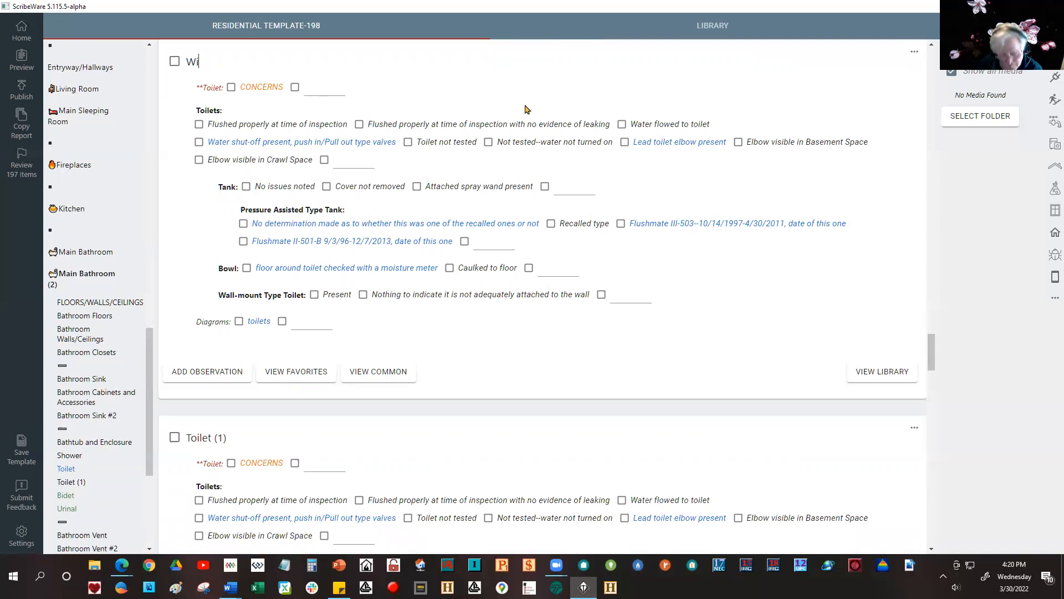
{"action": "type", "text": "fe's tpo;"}
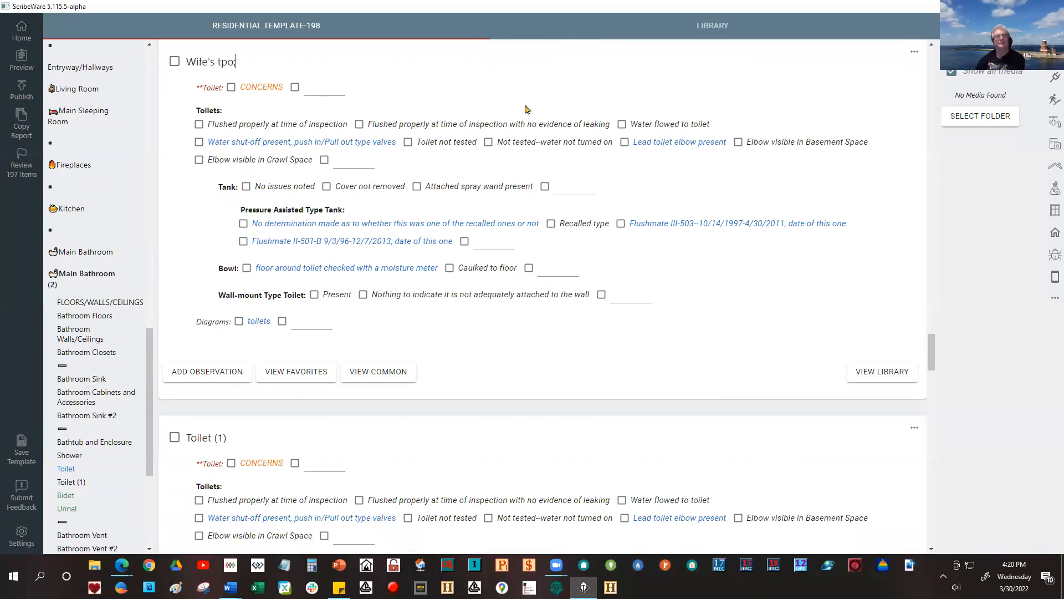
{"action": "key", "text": "BackSpace"}
{"action": "type", "text": "oilet"}
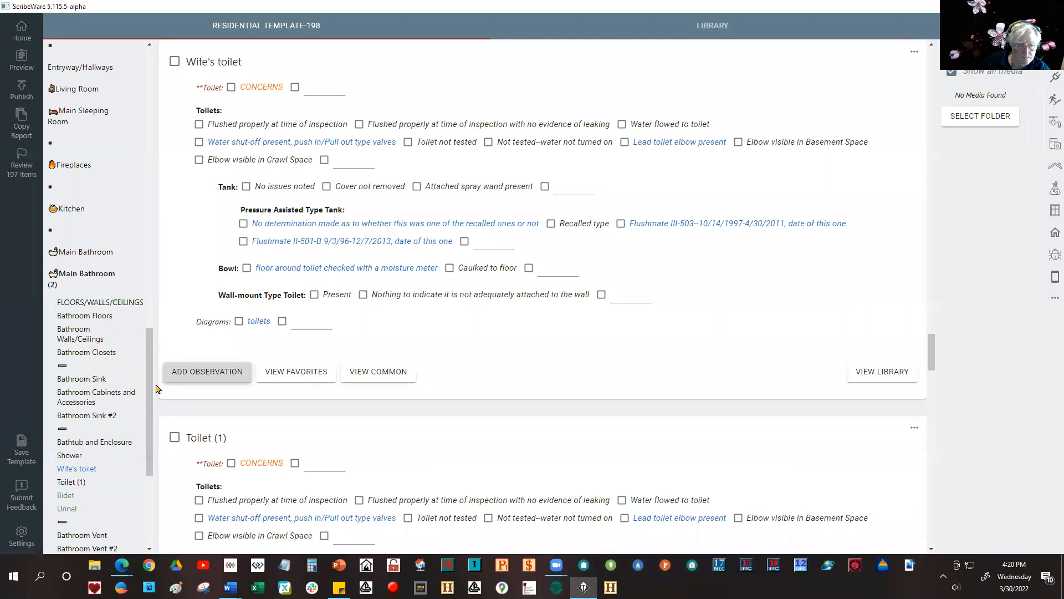
{"action": "scroll", "coordinate": [148, 431], "scroll_direction": "down", "scroll_amount": 3}
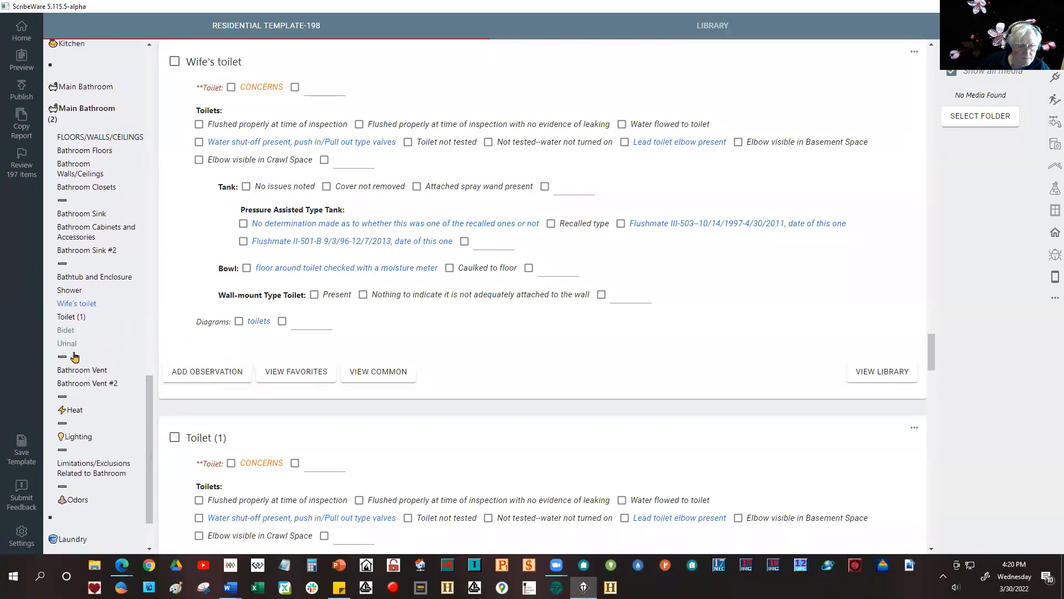
{"action": "left_click_drag", "start_coordinate": [72, 303], "coordinate": [76, 320]}
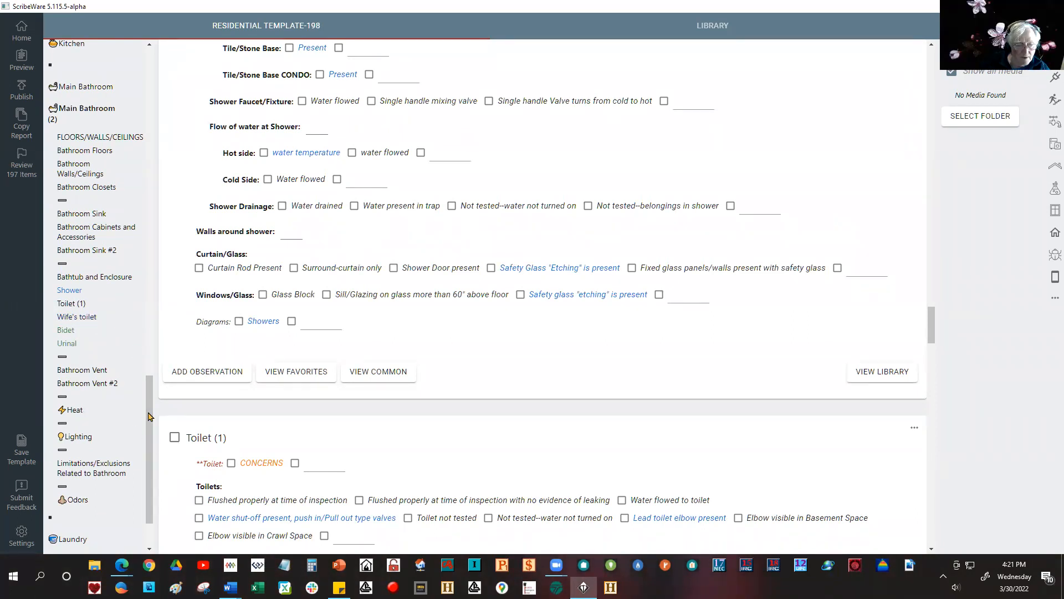
Step: Add a blank chapter after the separator chapter that sits between Interior Barriers/Guards and Entryway/Hallways
{"action": "scroll", "coordinate": [148, 416], "scroll_direction": "up", "scroll_amount": 1}
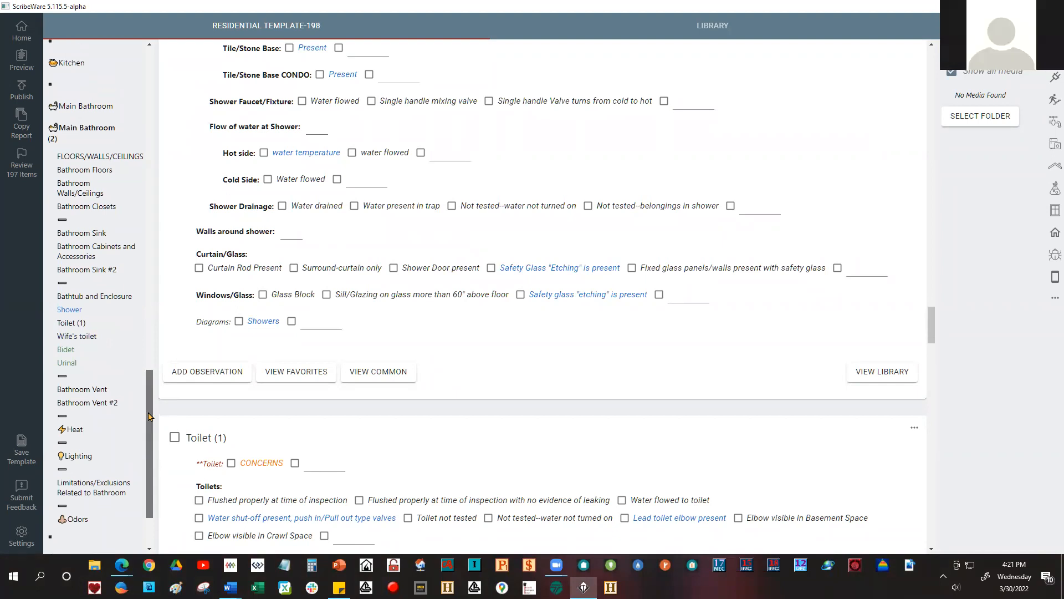
{"action": "left_click_drag", "start_coordinate": [148, 416], "coordinate": [148, 439]}
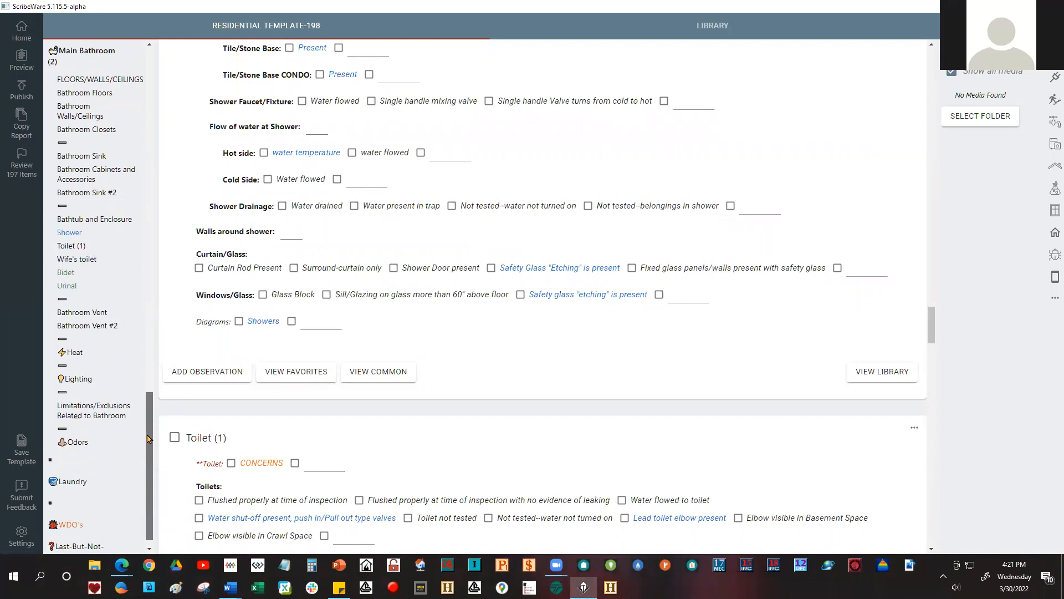
{"action": "left_click_drag", "start_coordinate": [148, 438], "coordinate": [149, 445]}
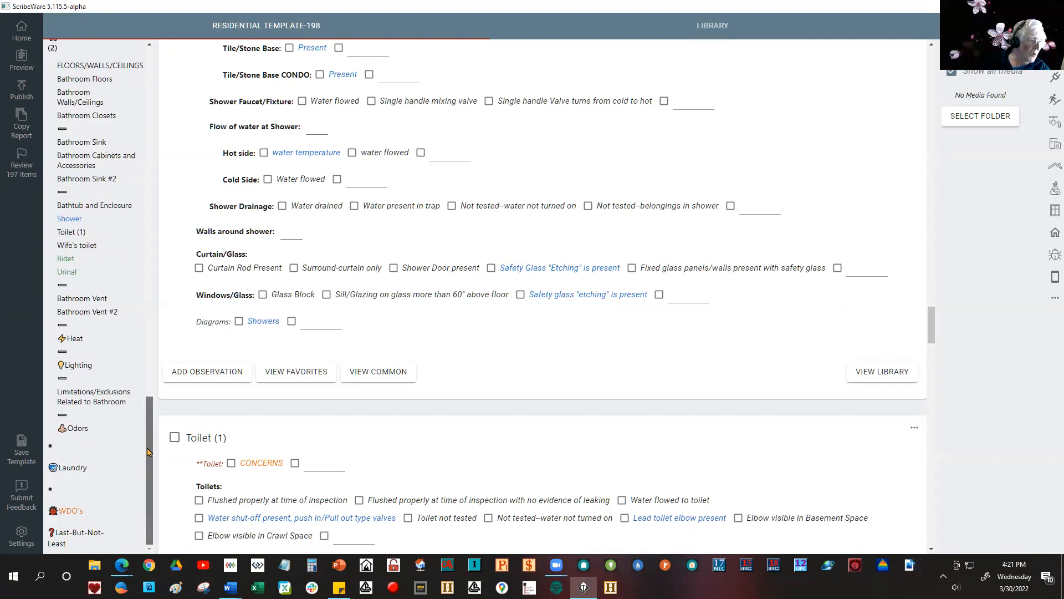
{"action": "scroll", "coordinate": [148, 445], "scroll_direction": "up", "scroll_amount": 1}
{"action": "scroll", "coordinate": [149, 445], "scroll_direction": "down", "scroll_amount": 1}
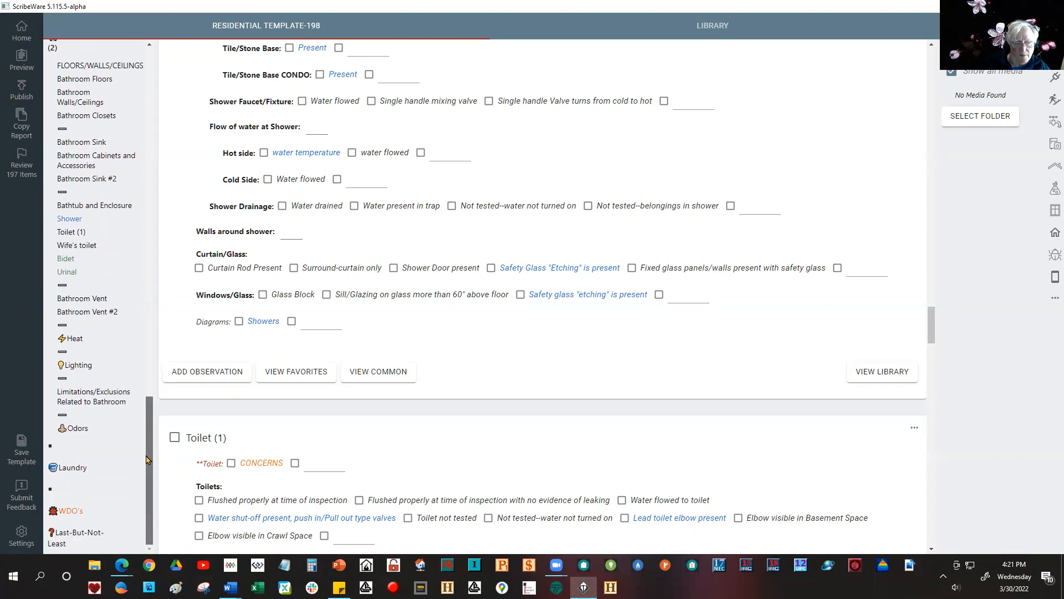
{"action": "left_click_drag", "start_coordinate": [150, 438], "coordinate": [160, 289]}
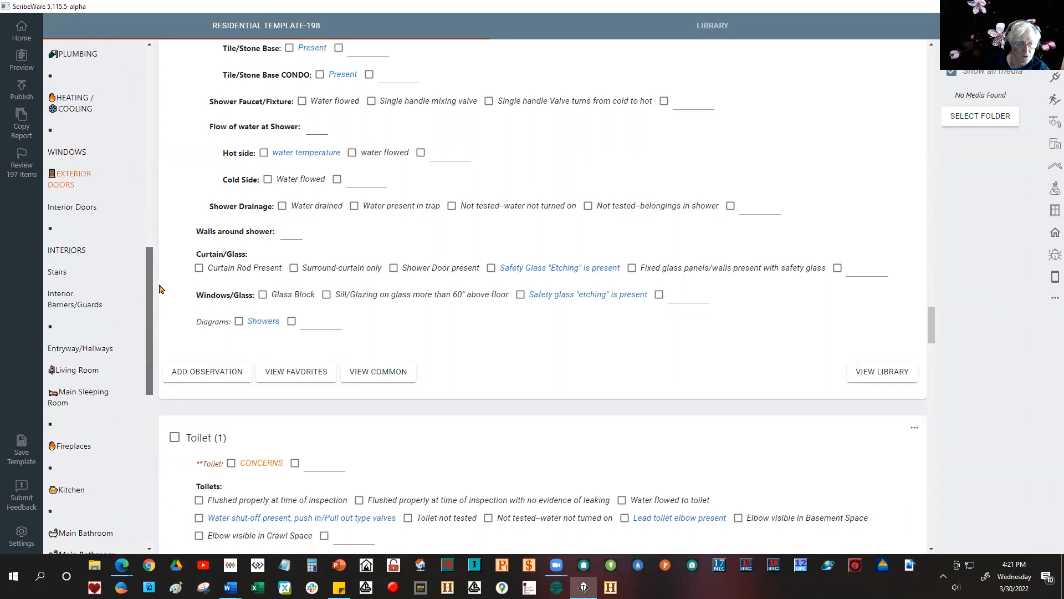
{"action": "left_click", "coordinate": [52, 328]}
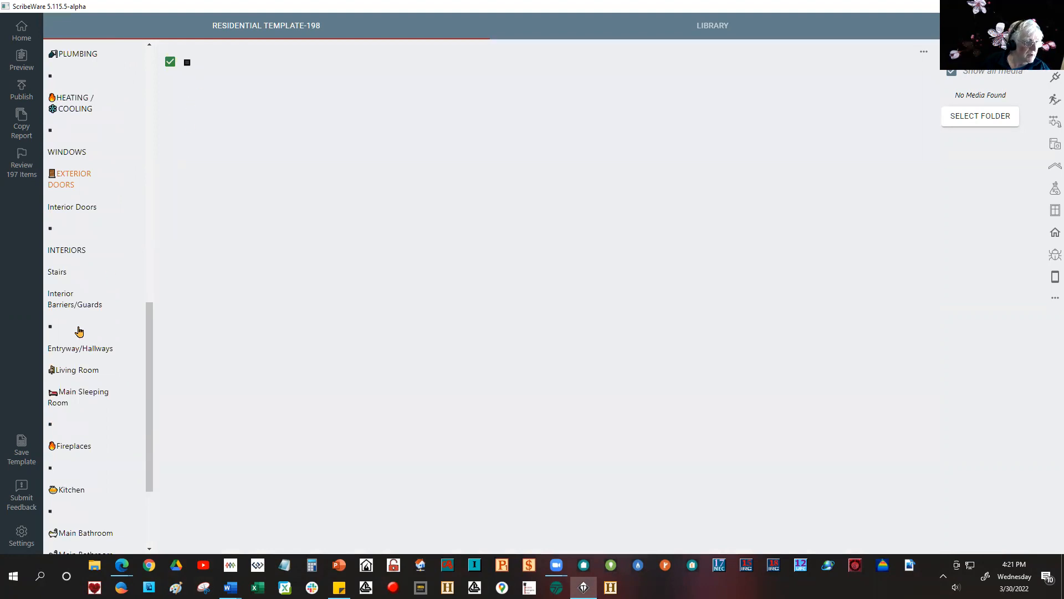
{"action": "left_click", "coordinate": [924, 51]}
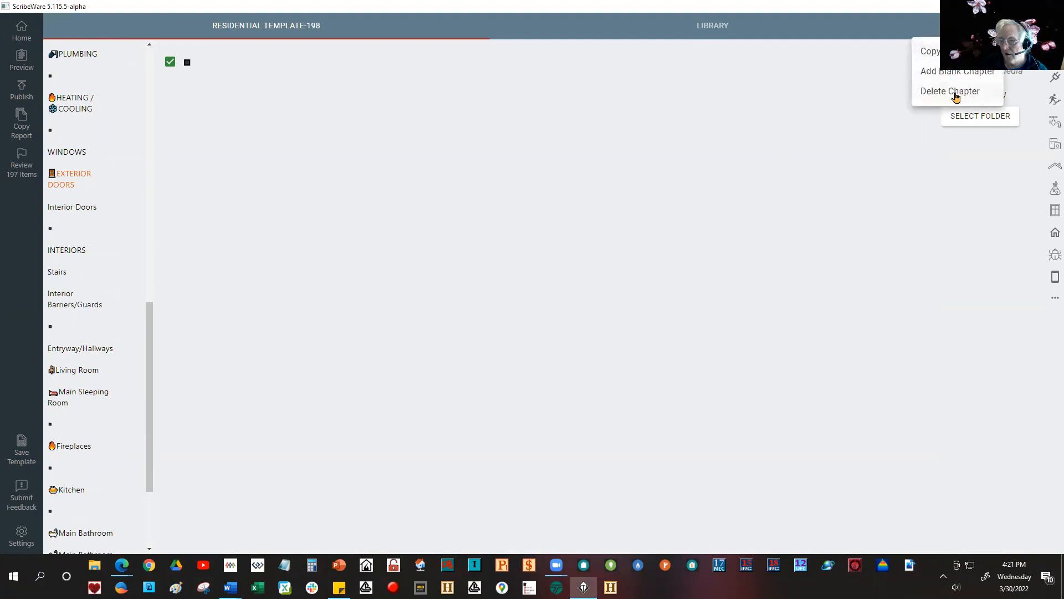
{"action": "left_click", "coordinate": [953, 74]}
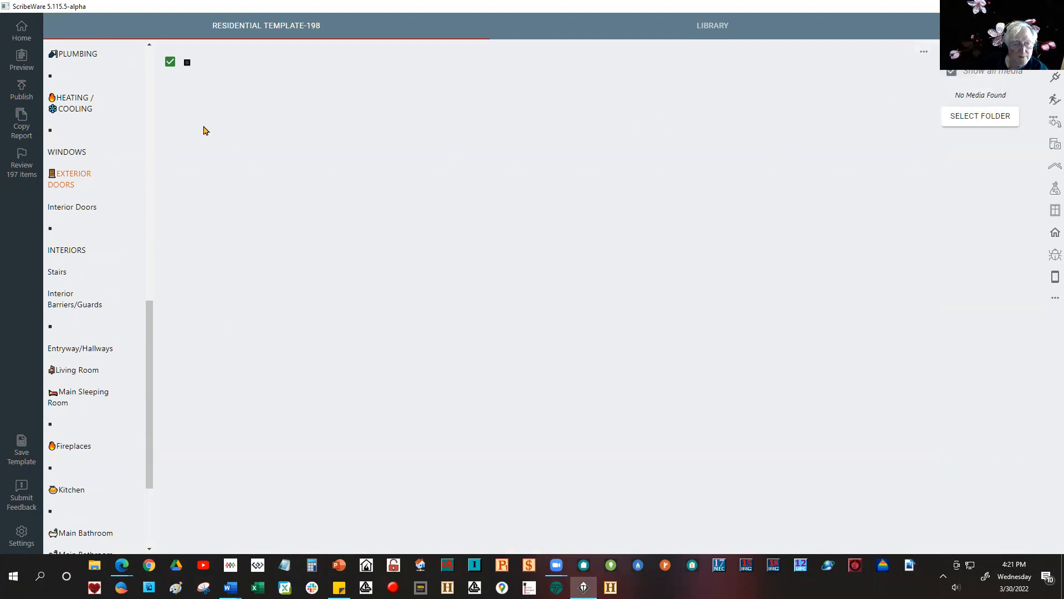
Step: Open the new blank chapter and rename its Blank section as "UNIt 1"
{"action": "left_click", "coordinate": [71, 348]}
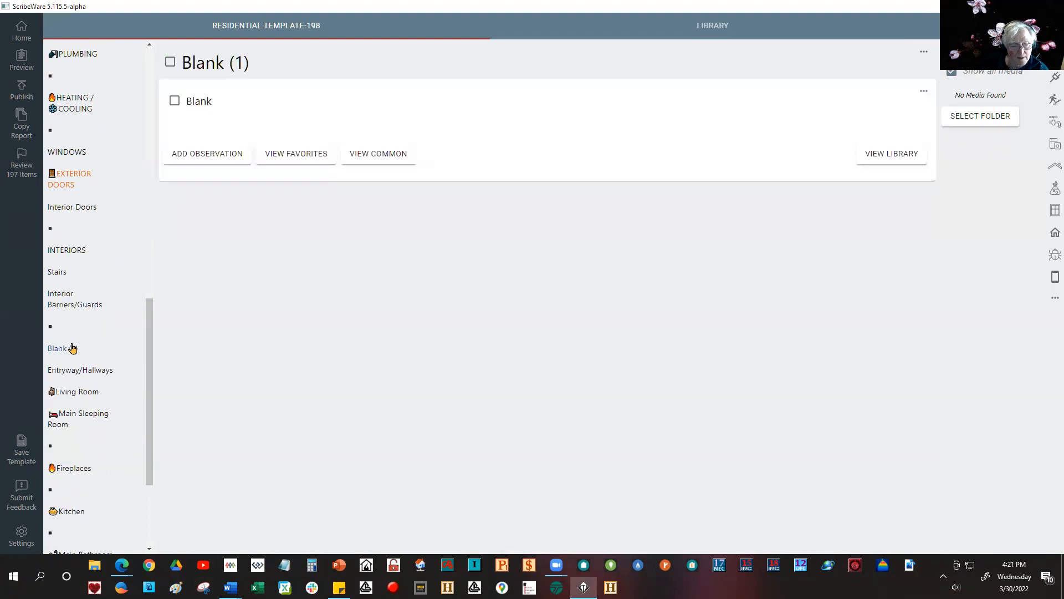
{"action": "double_click", "coordinate": [224, 107]}
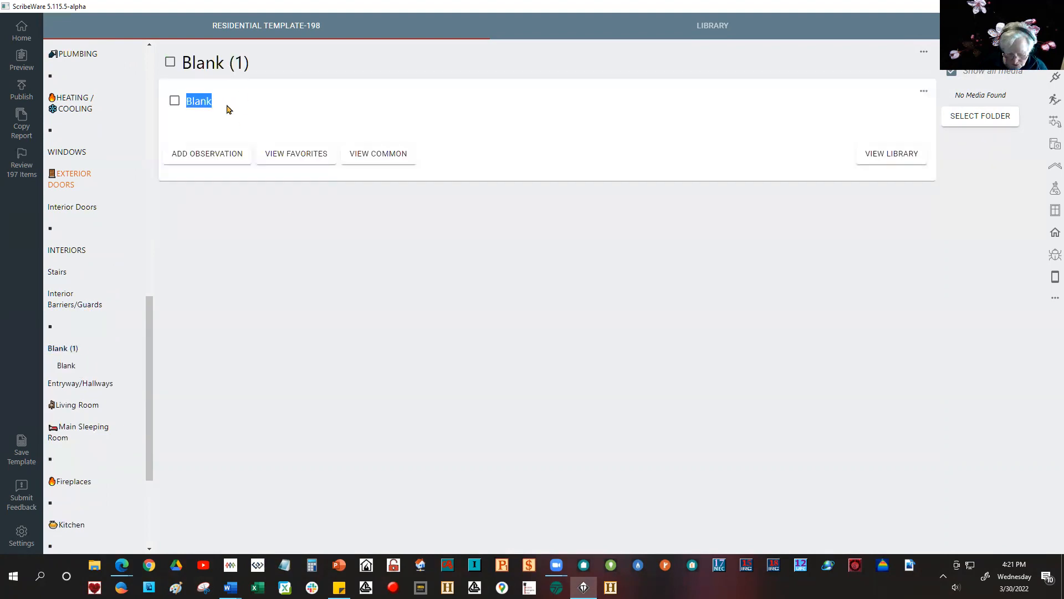
{"action": "type", "text": "UNIt 1"}
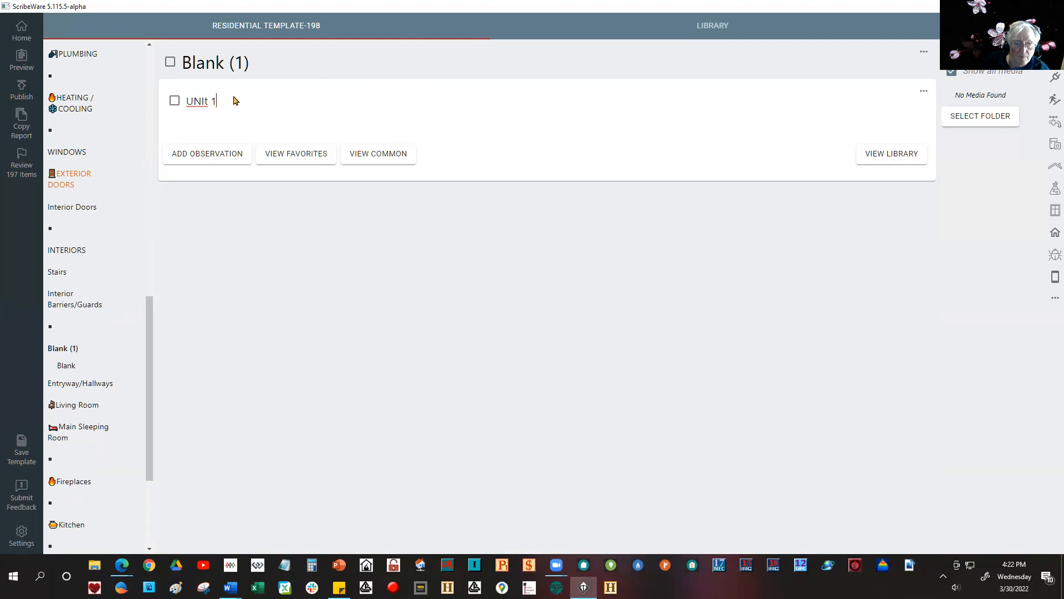
Step: Rename the Blank (1) chapter as "UNIT #1"
{"action": "left_click_drag", "start_coordinate": [186, 57], "coordinate": [249, 59]}
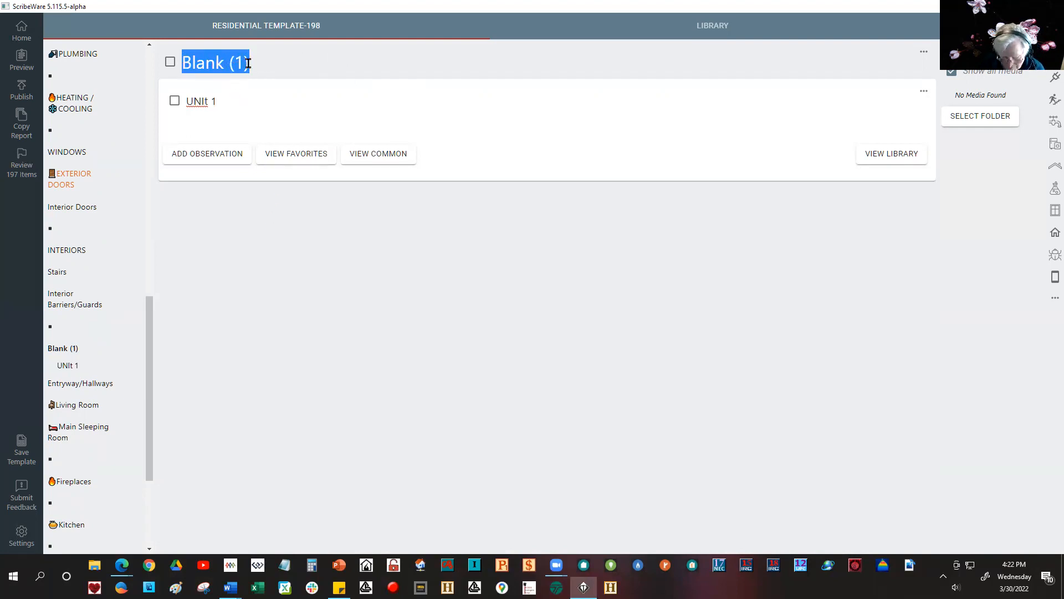
{"action": "type", "text": "UNIT "}
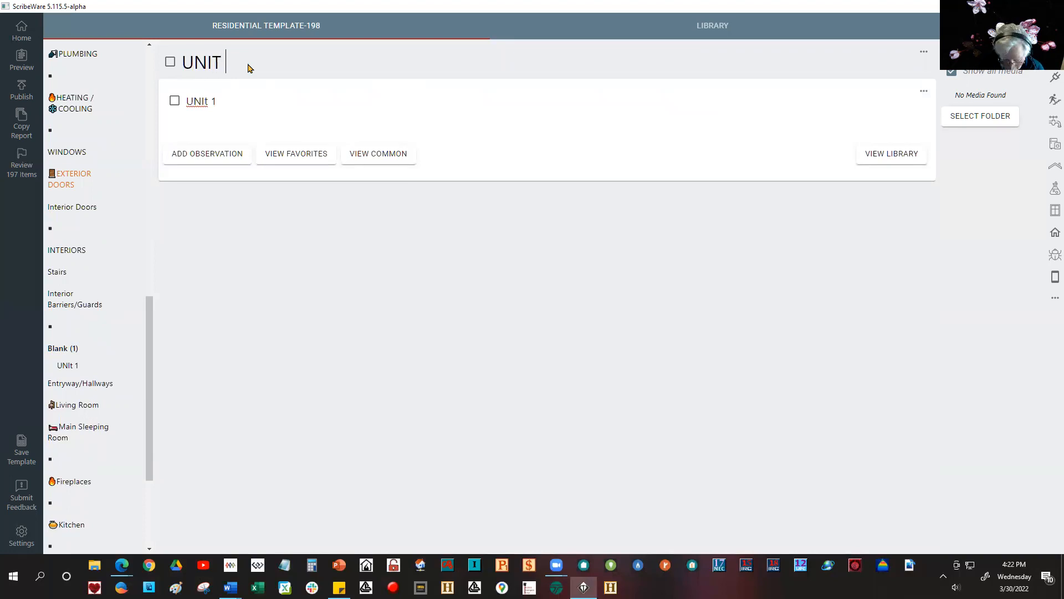
{"action": "type", "text": "#!"}
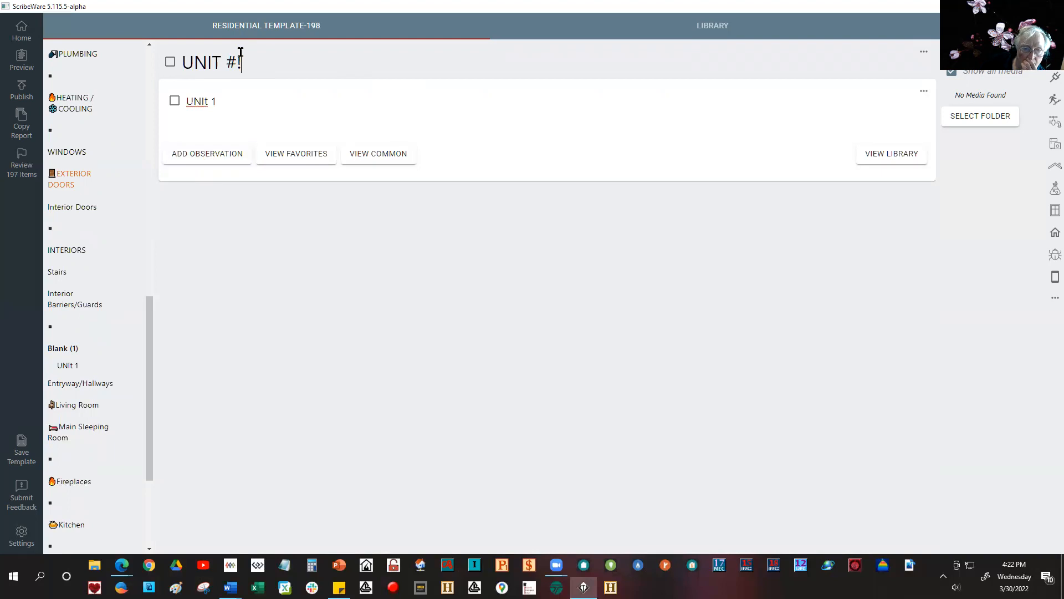
{"action": "left_click_drag", "start_coordinate": [237, 62], "coordinate": [250, 62]}
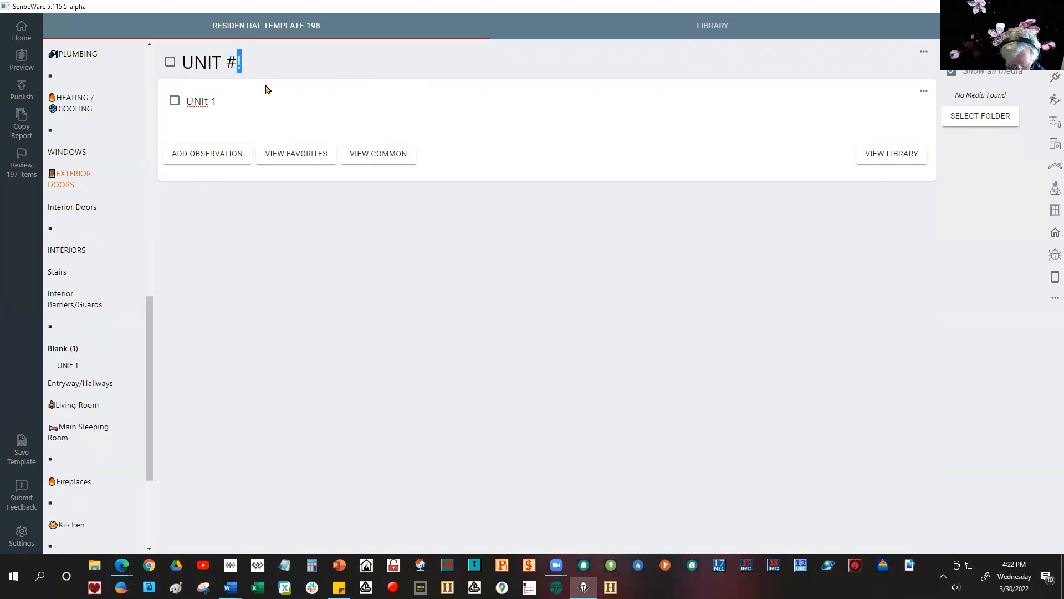
{"action": "type", "text": "1"}
{"action": "left_click", "coordinate": [323, 187]}
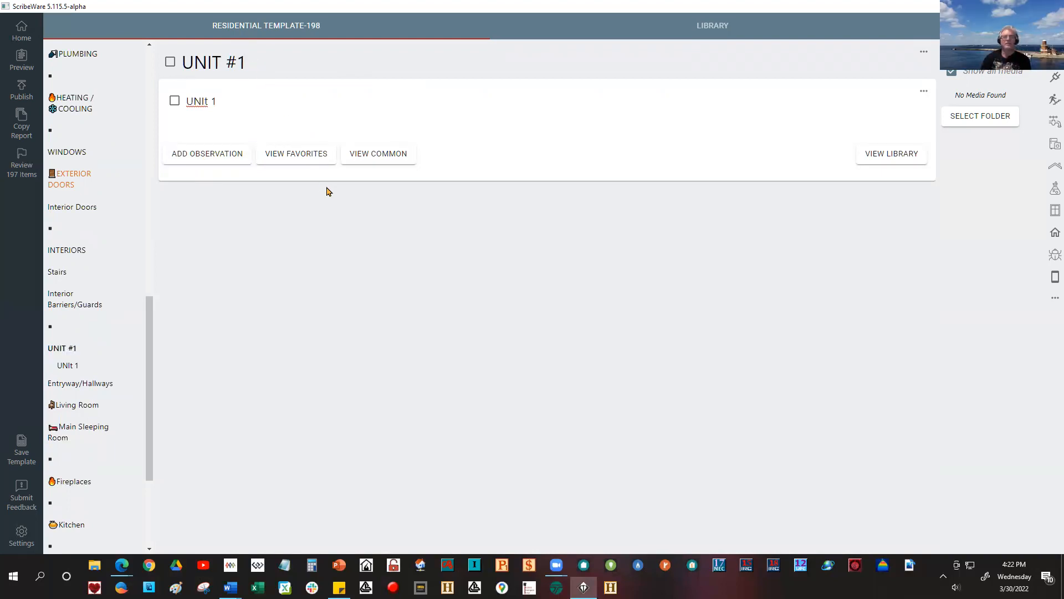
{"action": "left_click", "coordinate": [335, 67]}
{"action": "left_click", "coordinate": [274, 207]}
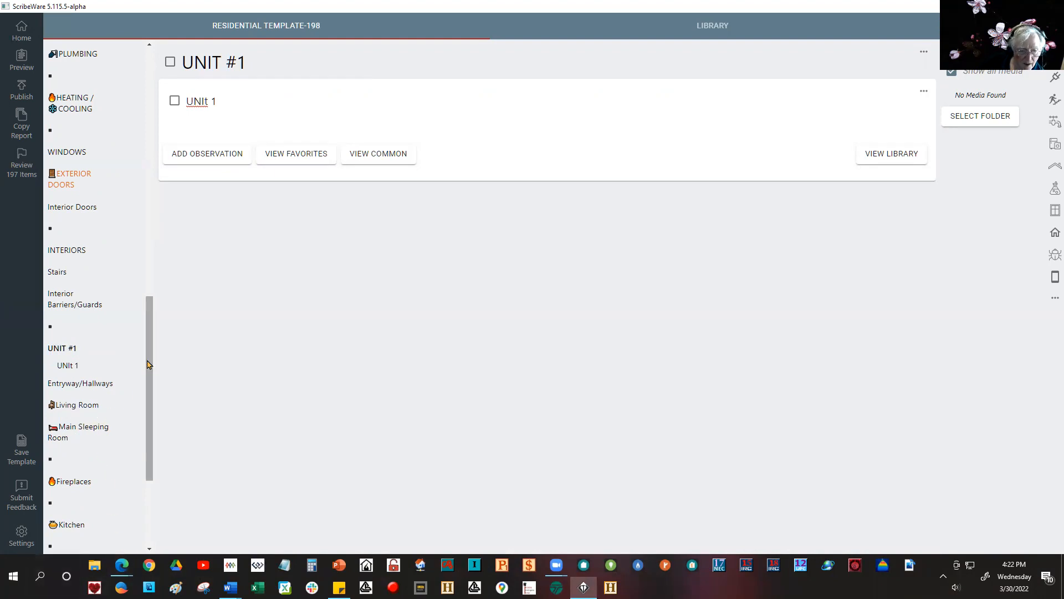
Step: Copy the UNIT #1 chapter and rename the copied chapter as "UNIT #2"
{"action": "scroll", "coordinate": [139, 382], "scroll_direction": "down", "scroll_amount": 3}
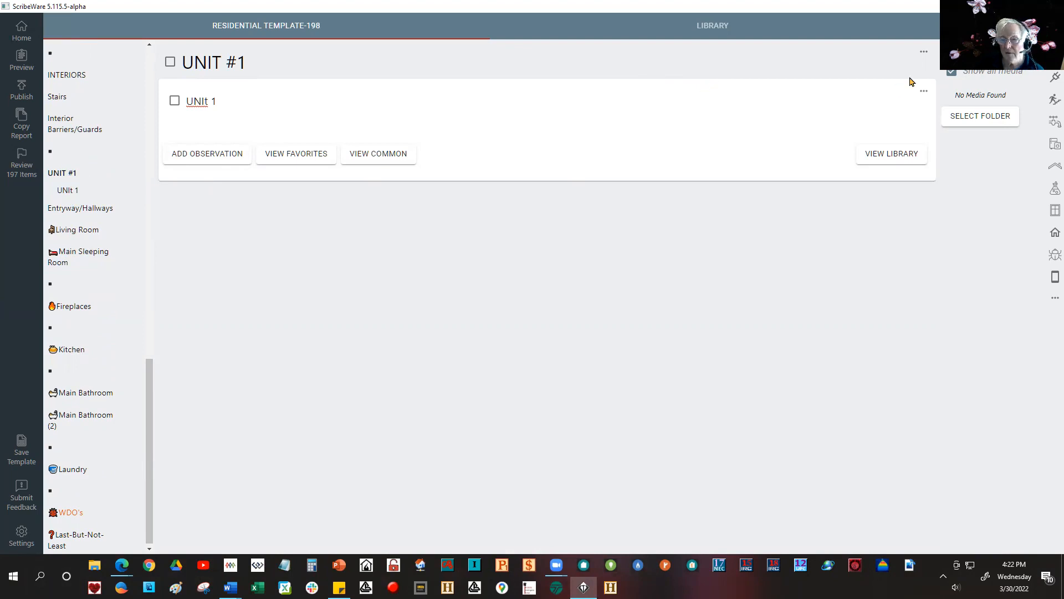
{"action": "left_click", "coordinate": [923, 52]}
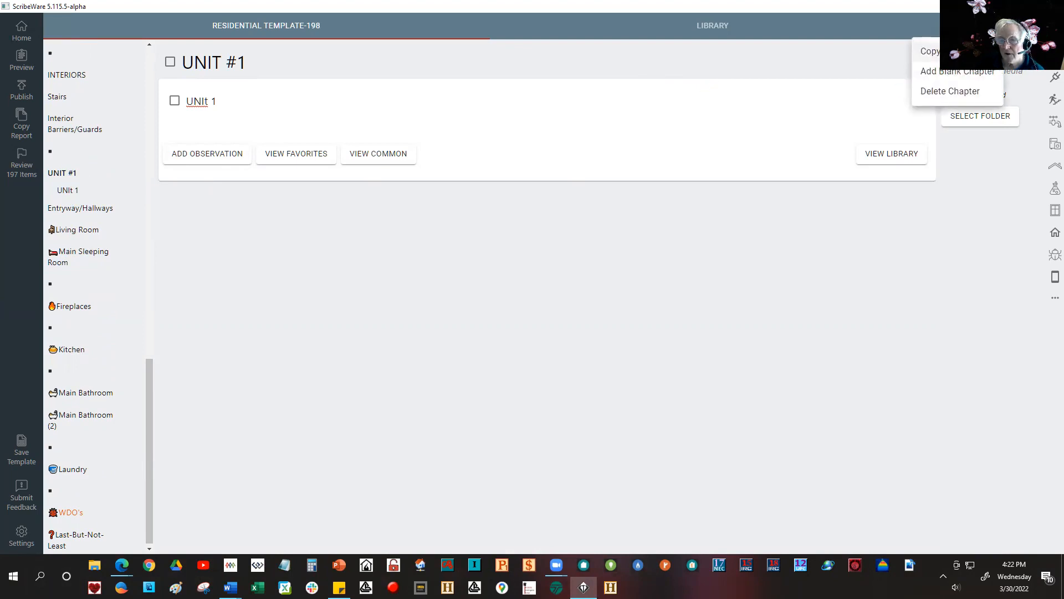
{"action": "left_click", "coordinate": [930, 51]}
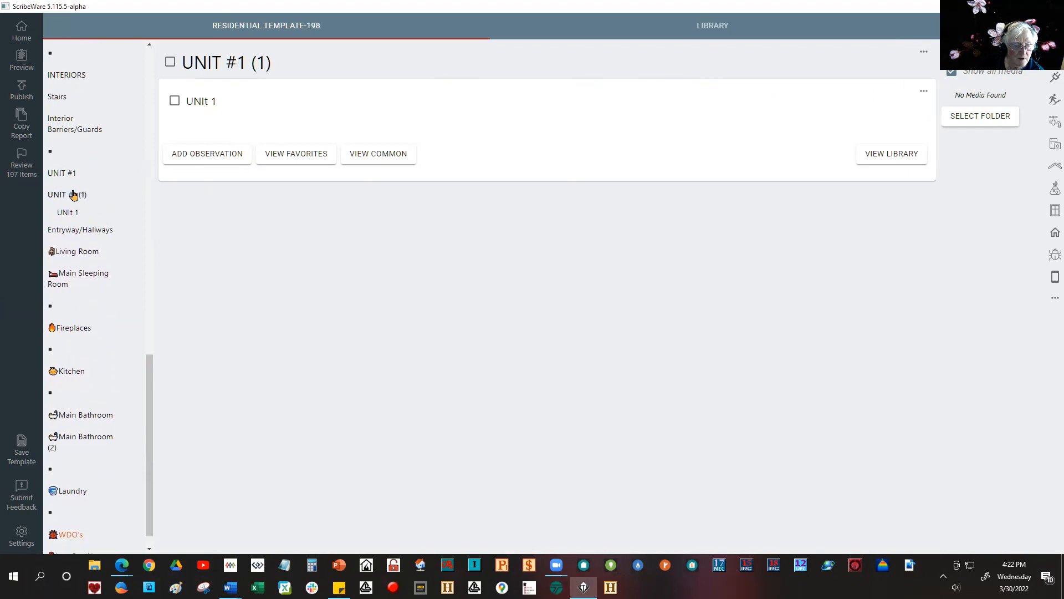
{"action": "triple_click", "coordinate": [238, 57]}
{"action": "left_click_drag", "start_coordinate": [237, 60], "coordinate": [324, 81]}
{"action": "type", "text": "2"}
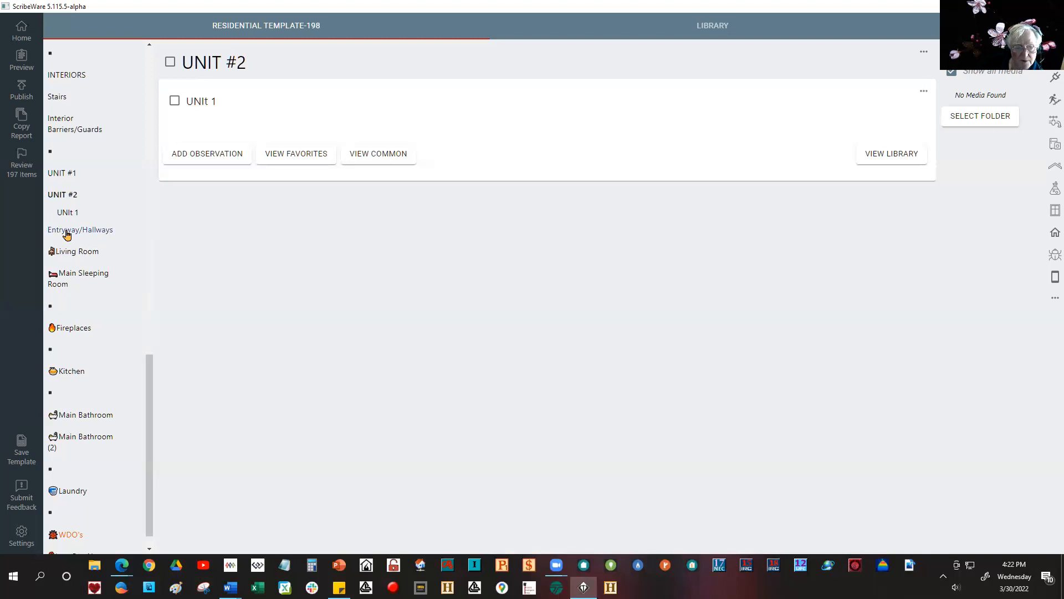
Step: Move the Entryway/Hallways chapter up so it sits between UNIT #1 and UNIT #2
{"action": "left_click_drag", "start_coordinate": [66, 234], "coordinate": [78, 185]}
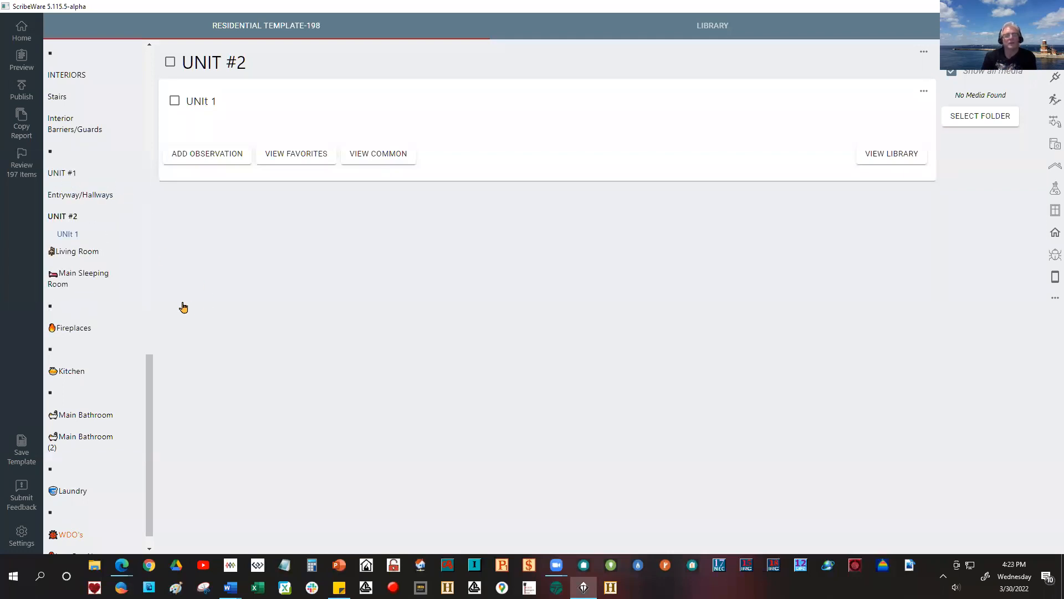